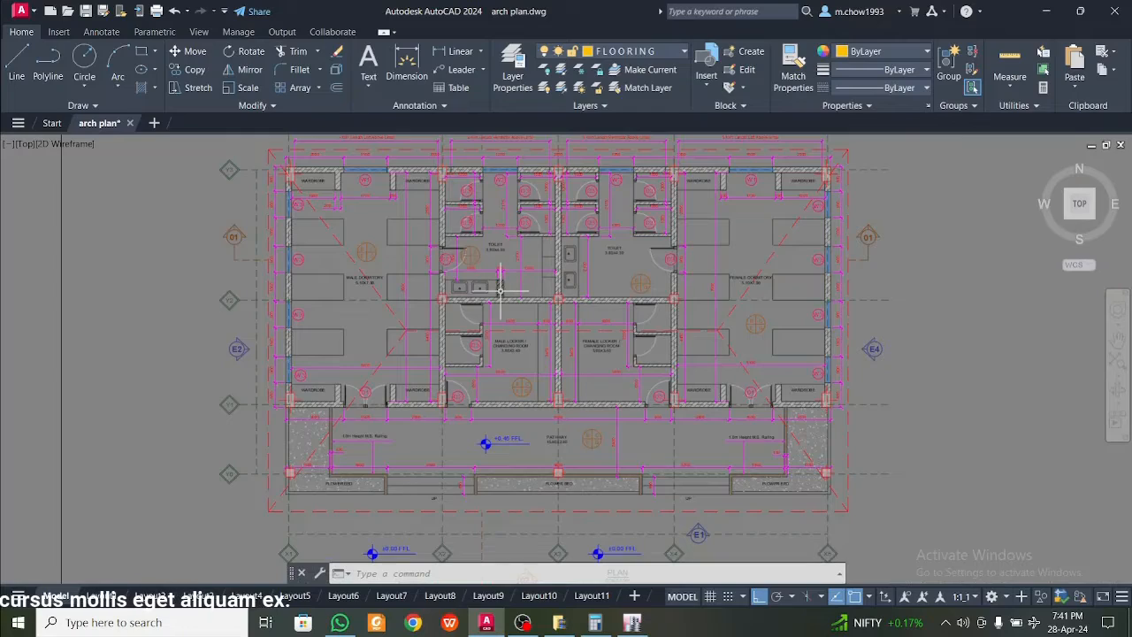
Look over the dormitory sheet, from Section 02-02 and the toilet and door details to the separate floor plan copy
{"action": "scroll", "coordinate": [501, 291], "scroll_direction": "down", "scroll_amount": 4}
{"action": "middle_click_drag", "start_coordinate": [587, 357], "coordinate": [562, 267]}
{"action": "middle_click_drag", "start_coordinate": [564, 394], "coordinate": [494, 171]}
{"action": "scroll", "coordinate": [453, 385], "scroll_direction": "up", "scroll_amount": 4}
{"action": "middle_click_drag", "start_coordinate": [409, 470], "coordinate": [429, 295]}
{"action": "scroll", "coordinate": [429, 295], "scroll_direction": "up", "scroll_amount": 4}
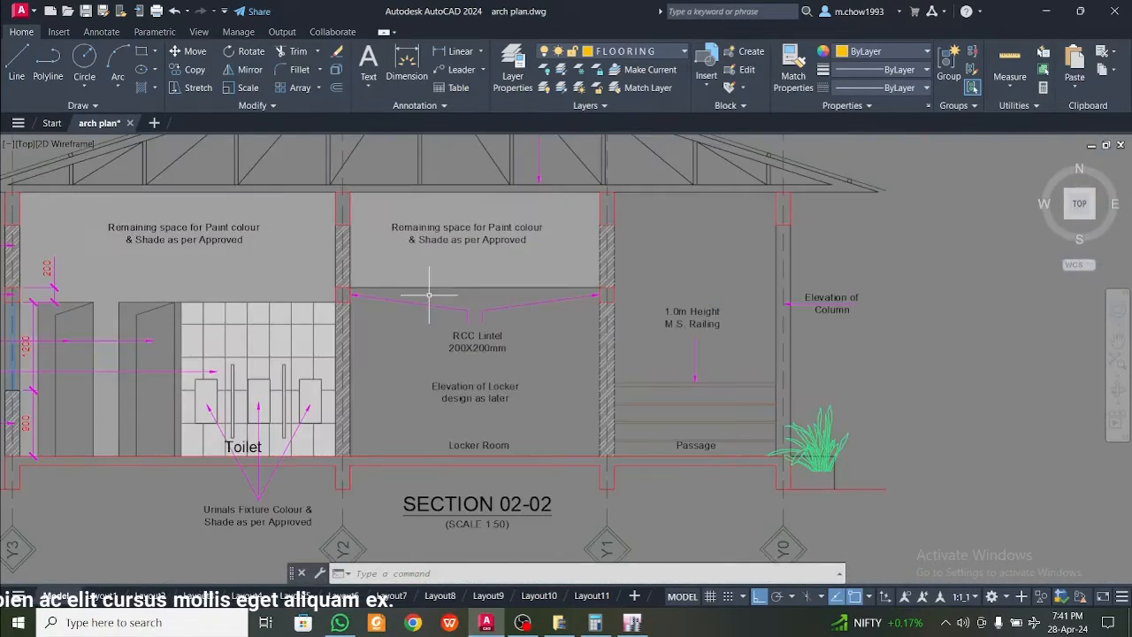
{"action": "scroll", "coordinate": [429, 295], "scroll_direction": "down", "scroll_amount": 5}
{"action": "middle_click_drag", "start_coordinate": [763, 357], "coordinate": [359, 148]}
{"action": "middle_click_drag", "start_coordinate": [668, 266], "coordinate": [413, 265]}
{"action": "scroll", "coordinate": [414, 221], "scroll_direction": "down", "scroll_amount": 7}
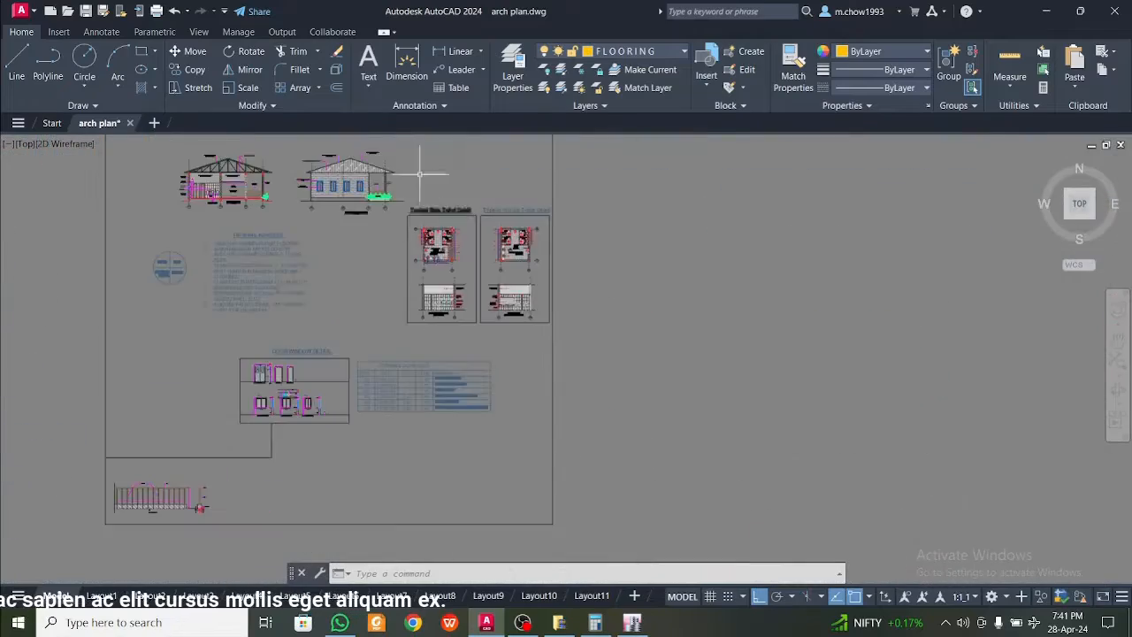
{"action": "scroll", "coordinate": [518, 222], "scroll_direction": "up", "scroll_amount": 3}
{"action": "scroll", "coordinate": [687, 298], "scroll_direction": "up", "scroll_amount": 4}
{"action": "middle_click_drag", "start_coordinate": [687, 298], "coordinate": [573, 215]}
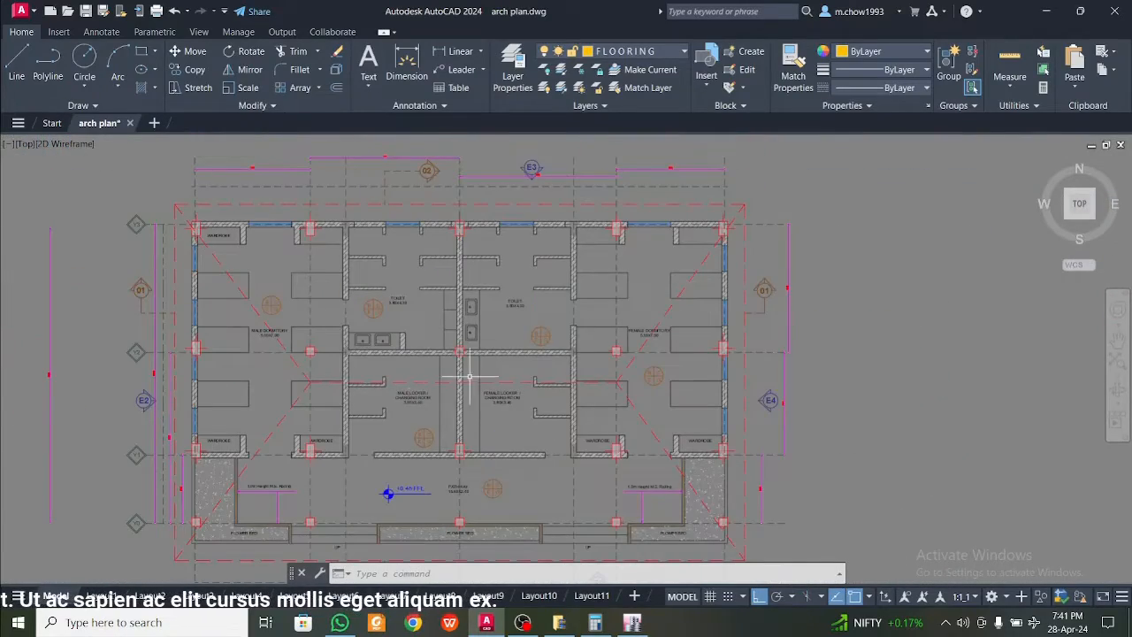
Inspect the dashed roof hip lines over the male dormitory on the separate floor plan
{"action": "scroll", "coordinate": [399, 404], "scroll_direction": "up", "scroll_amount": 2}
{"action": "scroll", "coordinate": [344, 271], "scroll_direction": "up", "scroll_amount": 1}
{"action": "scroll", "coordinate": [321, 293], "scroll_direction": "up", "scroll_amount": 2}
{"action": "scroll", "coordinate": [347, 299], "scroll_direction": "up", "scroll_amount": 2}
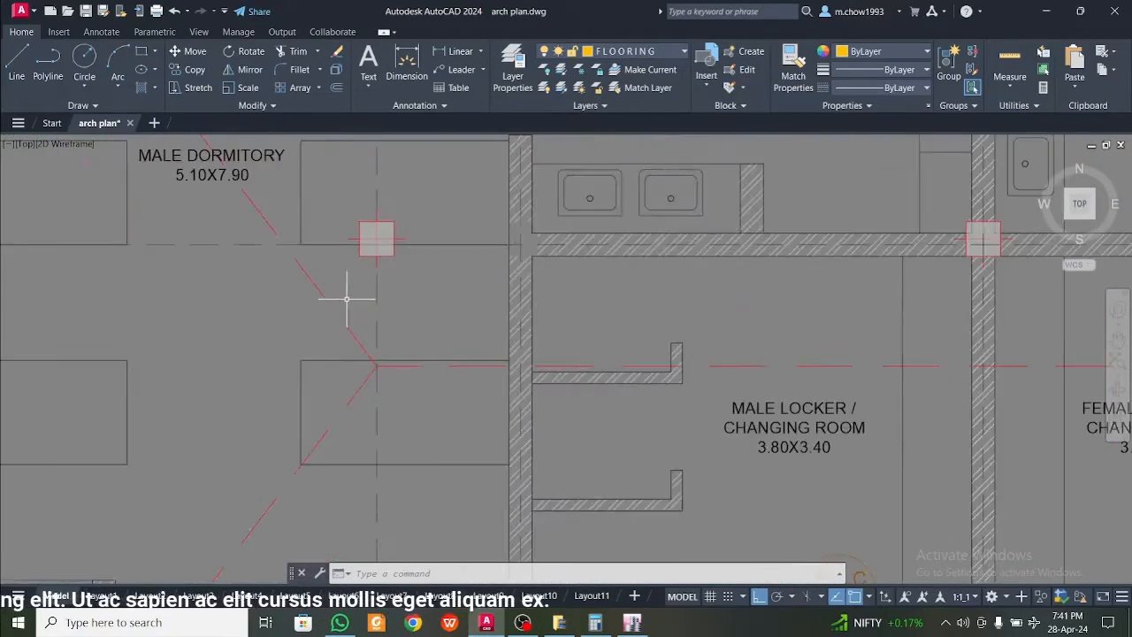
{"action": "left_click", "coordinate": [347, 299]}
{"action": "left_click", "coordinate": [281, 329]}
{"action": "key", "text": "Escape"}
{"action": "scroll", "coordinate": [410, 336], "scroll_direction": "down", "scroll_amount": 3}
{"action": "scroll", "coordinate": [417, 279], "scroll_direction": "down", "scroll_amount": 2}
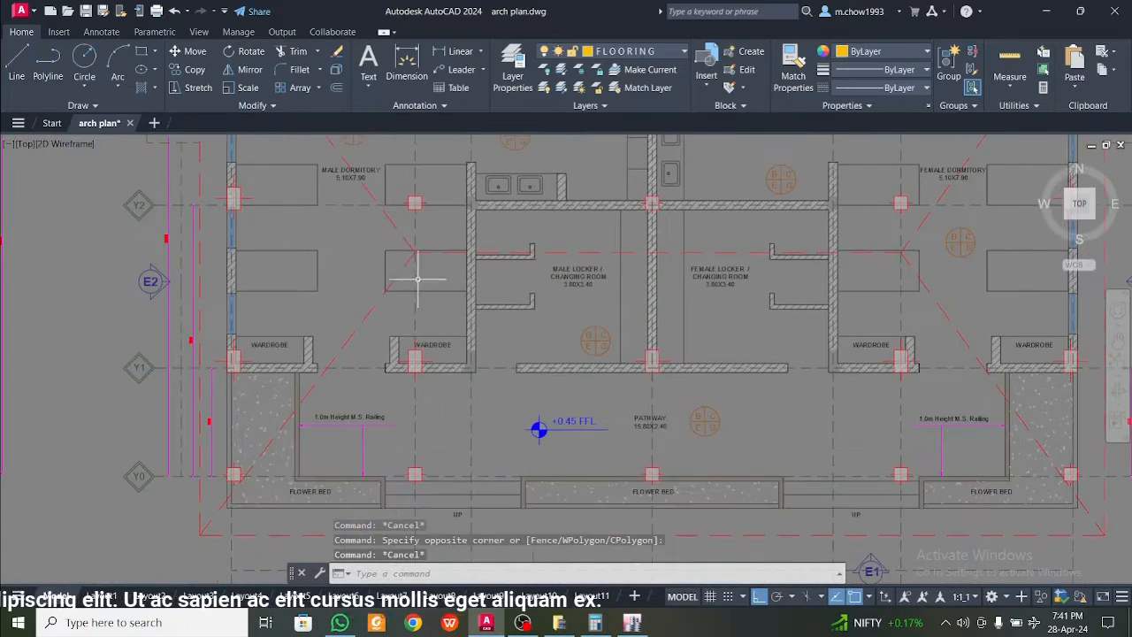
{"action": "scroll", "coordinate": [385, 273], "scroll_direction": "up", "scroll_amount": 2}
{"action": "left_click", "coordinate": [422, 279]}
{"action": "left_click", "coordinate": [397, 259]}
{"action": "key", "text": "Escape"}
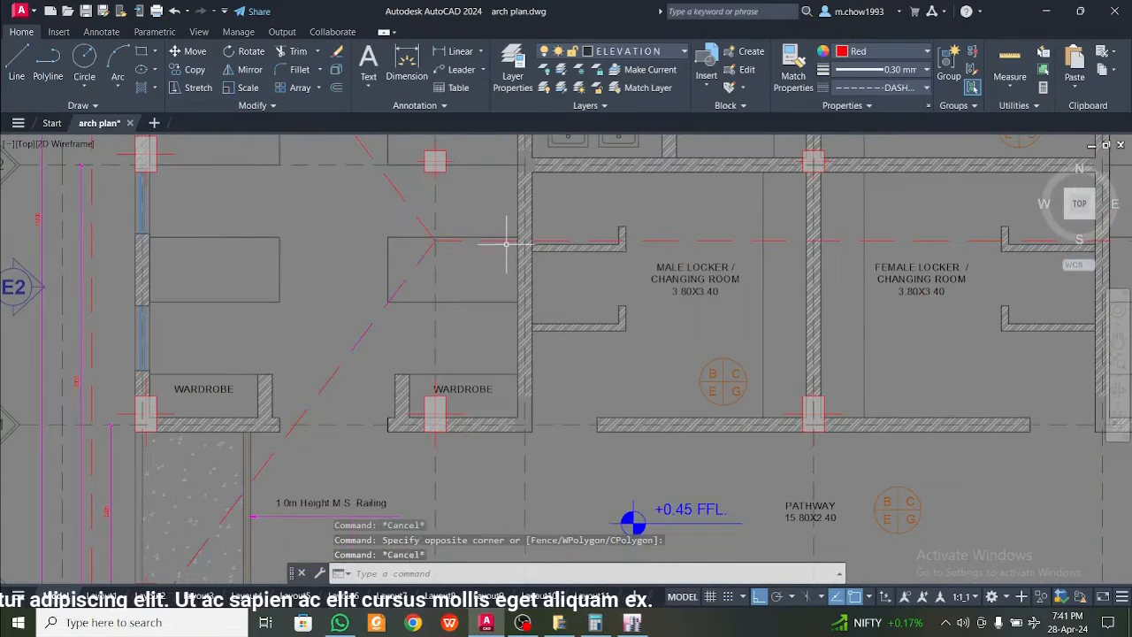
Highlight the dashed roof ridge line on the floor plan and review its extent between both dormitories
{"action": "scroll", "coordinate": [507, 243], "scroll_direction": "up", "scroll_amount": 2}
{"action": "left_click", "coordinate": [503, 244]}
{"action": "left_click", "coordinate": [480, 234]}
{"action": "scroll", "coordinate": [479, 235], "scroll_direction": "down", "scroll_amount": 5}
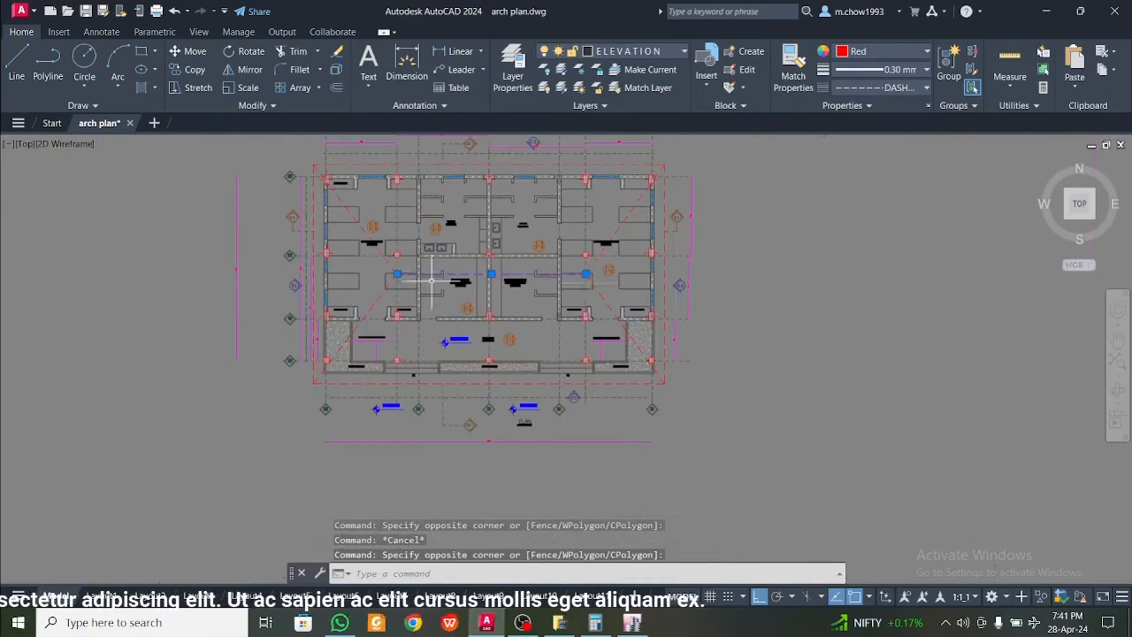
{"action": "key", "text": "Escape"}
{"action": "scroll", "coordinate": [398, 261], "scroll_direction": "up", "scroll_amount": 2}
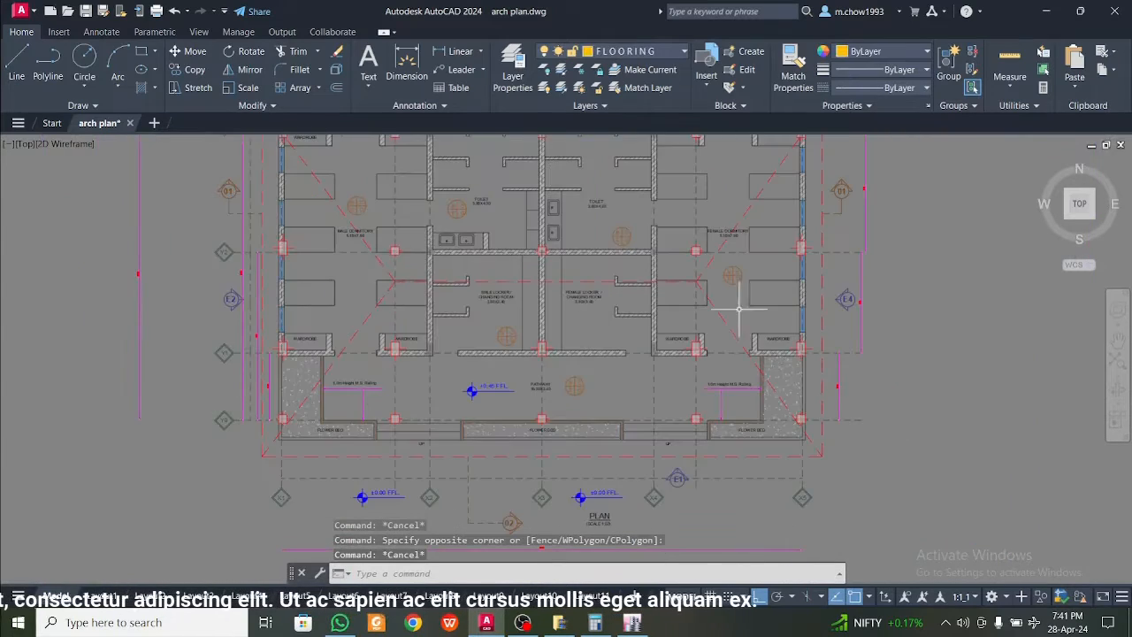
{"action": "middle_click_drag", "start_coordinate": [726, 303], "coordinate": [503, 327]}
{"action": "middle_click_drag", "start_coordinate": [415, 322], "coordinate": [538, 324]}
{"action": "middle_click_drag", "start_coordinate": [316, 311], "coordinate": [434, 306]}
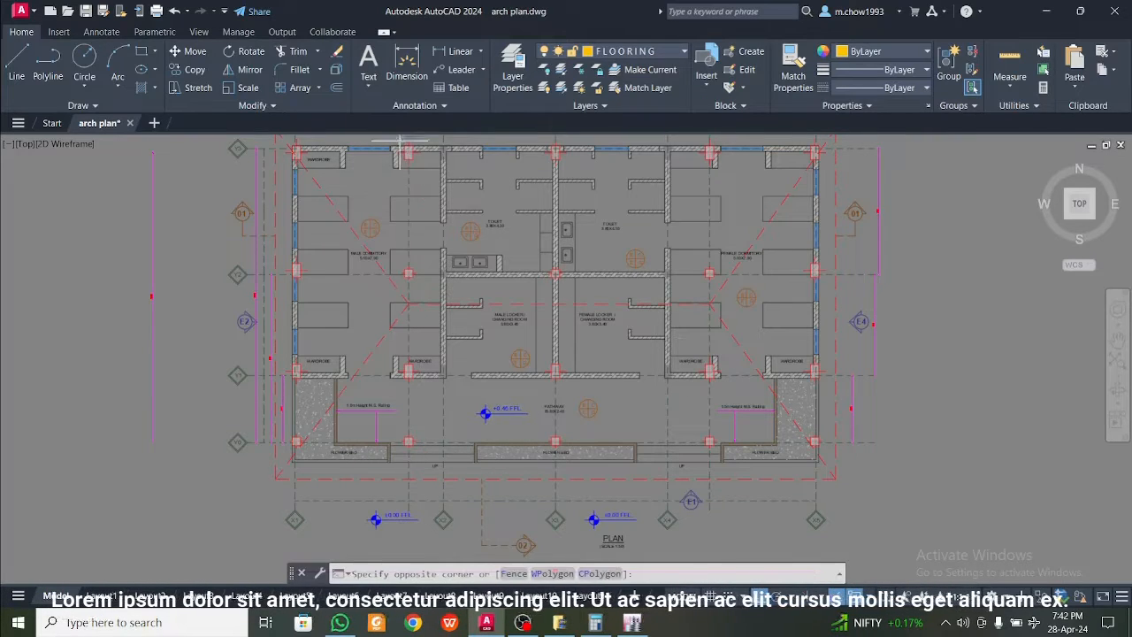
Highlight the three interior column lines across the floor plan to examine the truss positions, and clear the selection
{"action": "left_click", "coordinate": [433, 477]}
{"action": "middle_click_drag", "start_coordinate": [558, 152], "coordinate": [556, 158]}
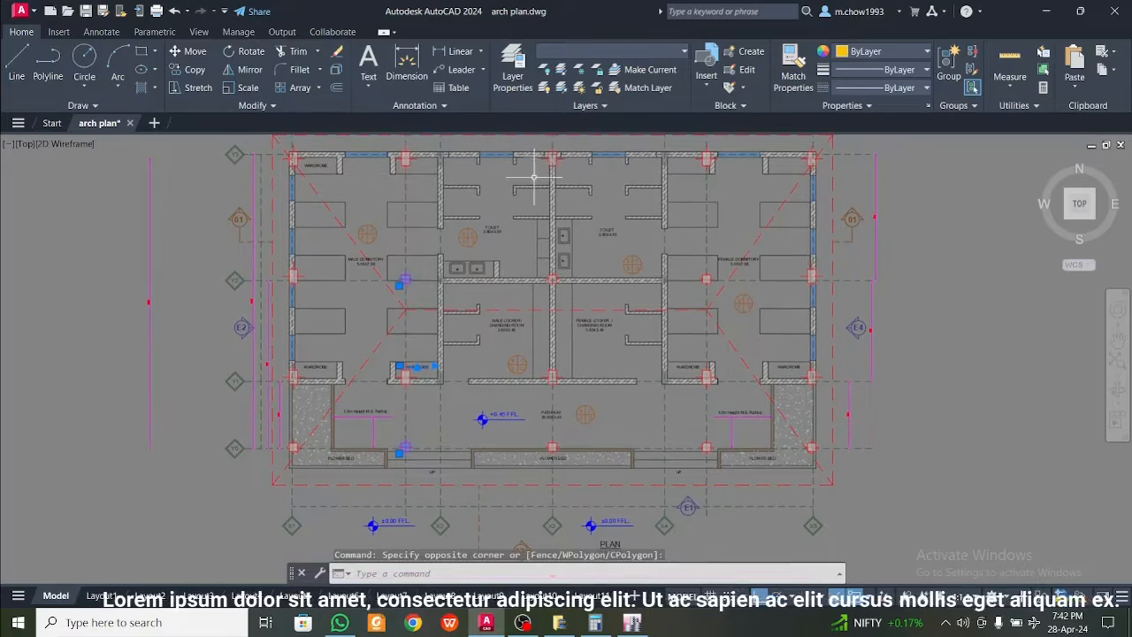
{"action": "left_click", "coordinate": [538, 149]}
{"action": "left_click", "coordinate": [558, 466]}
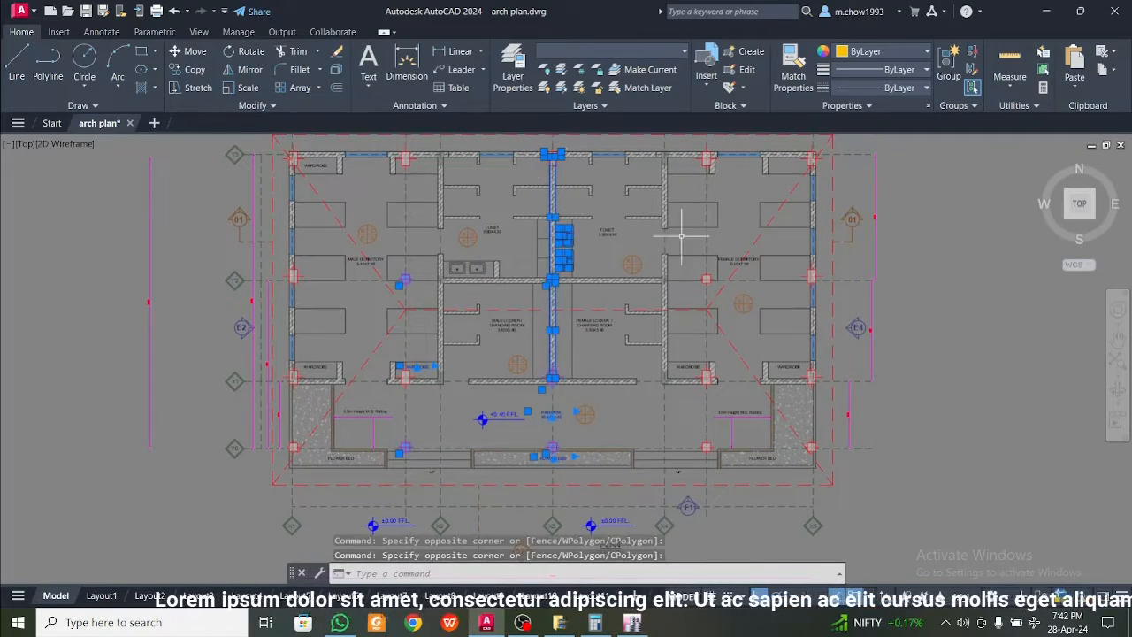
{"action": "middle_click_drag", "start_coordinate": [681, 234], "coordinate": [635, 266]}
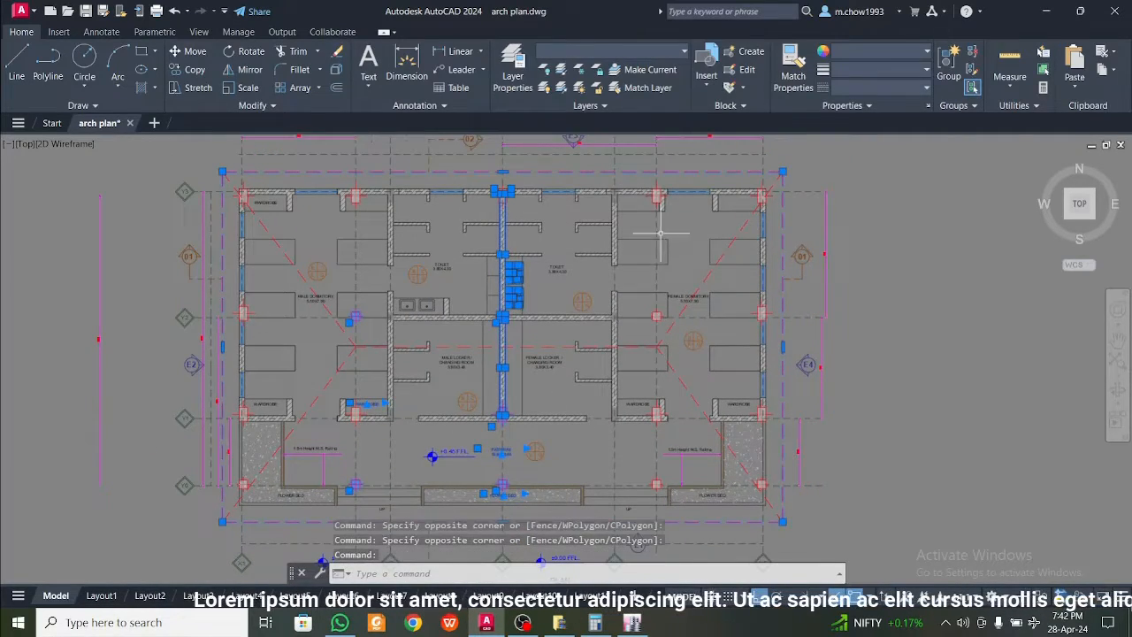
{"action": "left_click", "coordinate": [643, 176]}
{"action": "left_click", "coordinate": [703, 535]}
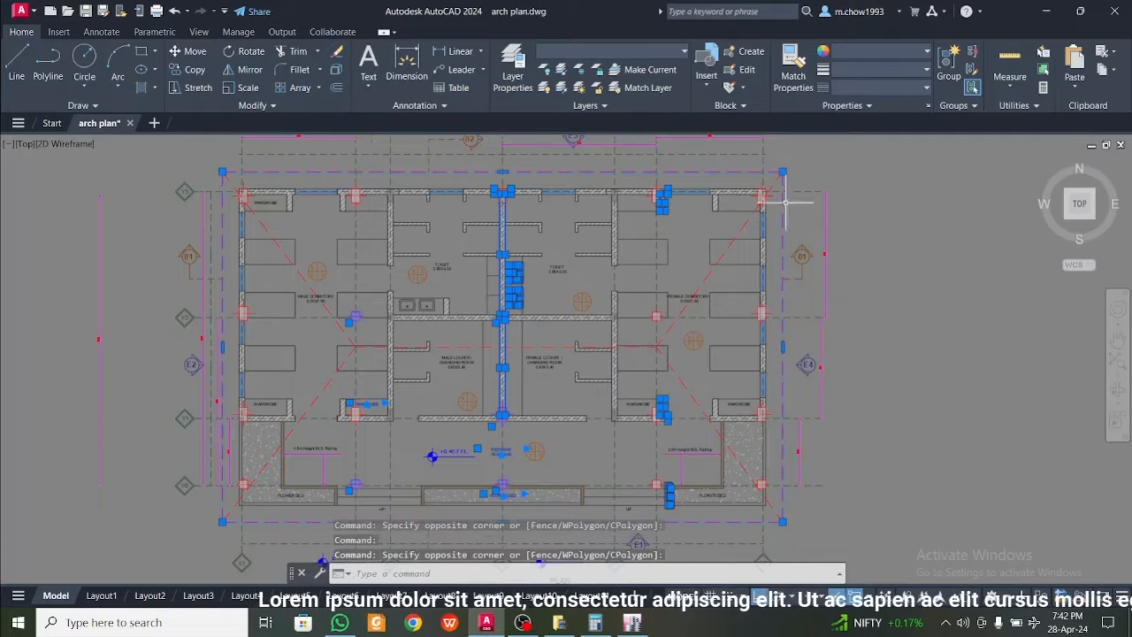
{"action": "key", "text": "Escape"}
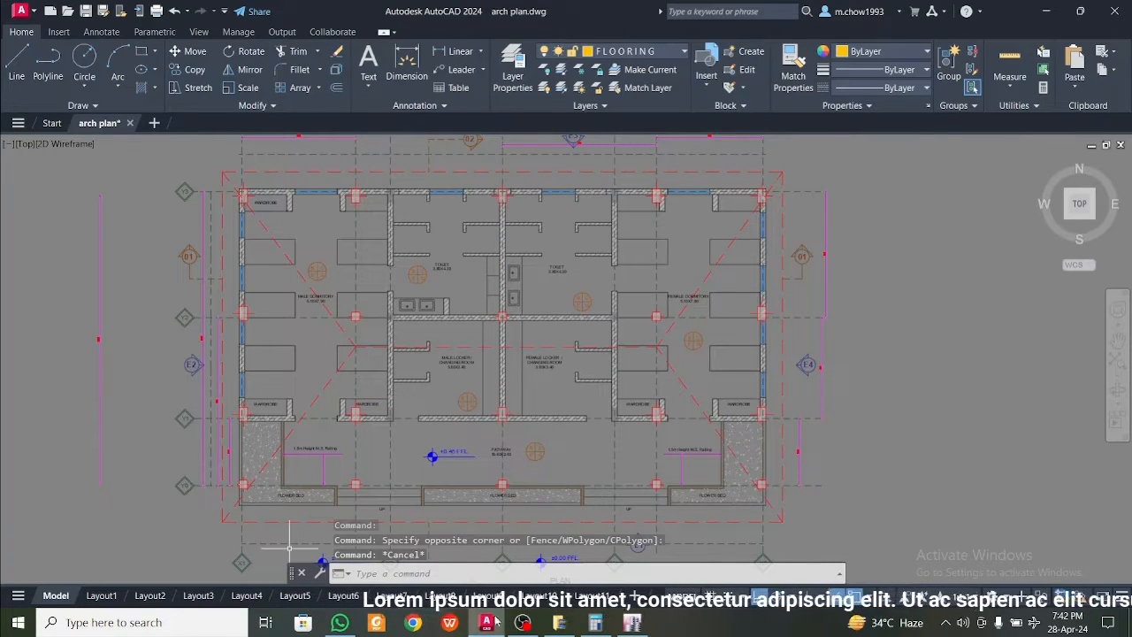
Switch to ETABS, open the recent model Steel truss and view its 3D roof frame from different sides
{"action": "left_click", "coordinate": [646, 627]}
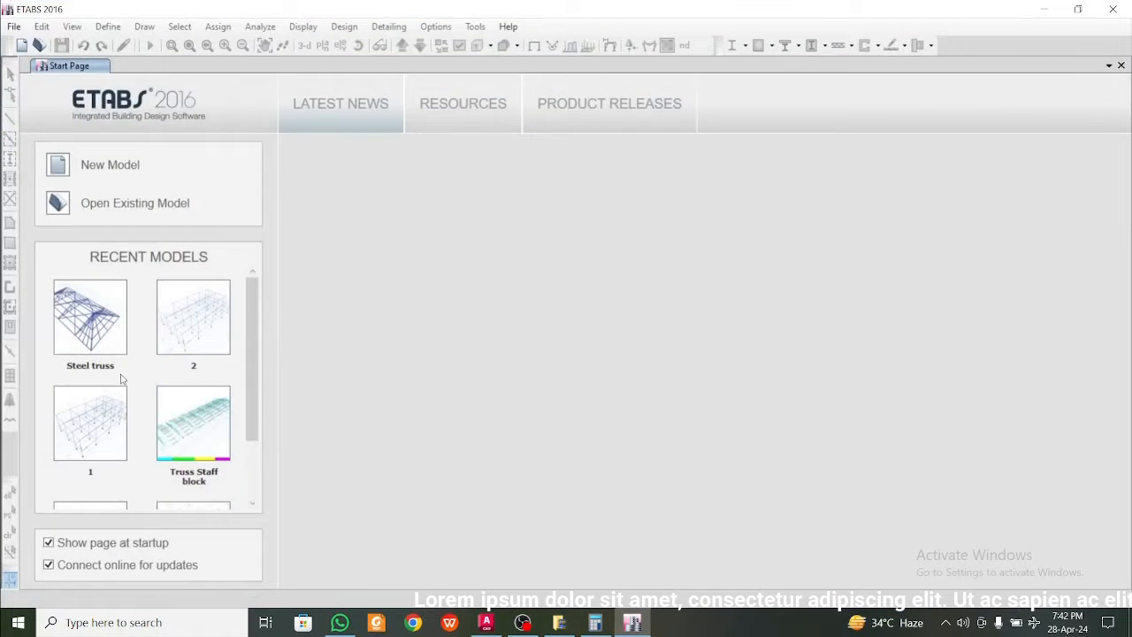
{"action": "left_click", "coordinate": [104, 336]}
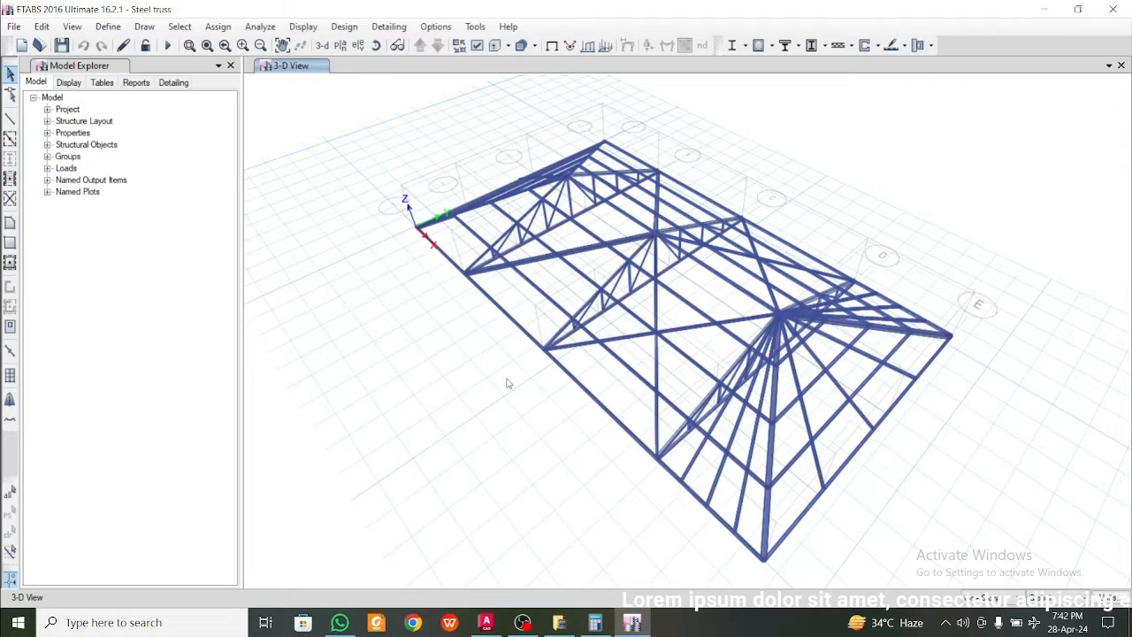
{"action": "middle_click_drag", "start_coordinate": [801, 427], "coordinate": [571, 437], "text": "shift"}
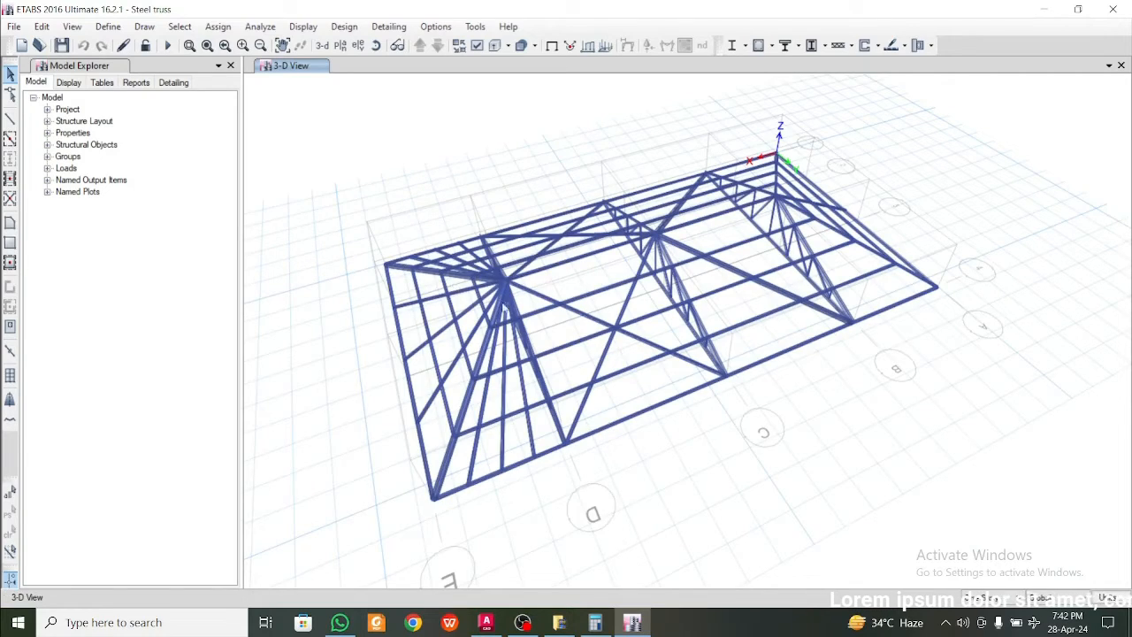
{"action": "middle_click_drag", "start_coordinate": [652, 445], "coordinate": [768, 485], "text": "shift"}
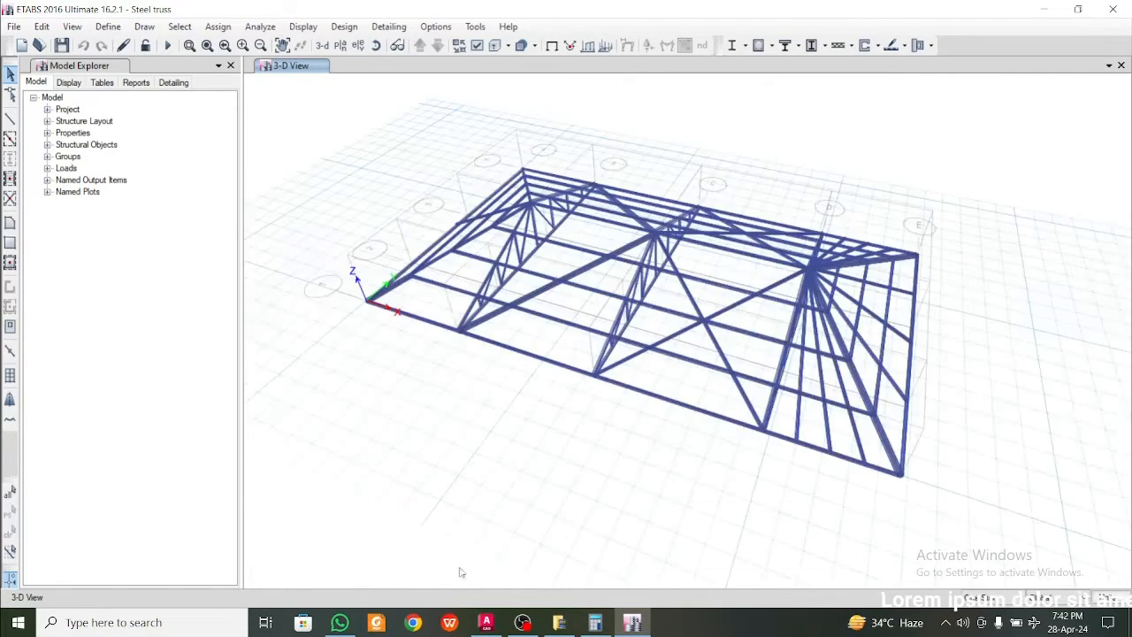
Switch to AutoCAD and review the column layout and roof outline on the separate floor plan
{"action": "left_click", "coordinate": [484, 622]}
{"action": "mouse_move", "coordinate": [495, 460]}
{"action": "middle_mouse_down"}
{"action": "mouse_move", "coordinate": [539, 444]}
{"action": "mouse_move", "coordinate": [569, 450]}
{"action": "mouse_move", "coordinate": [478, 416]}
{"action": "middle_mouse_up"}
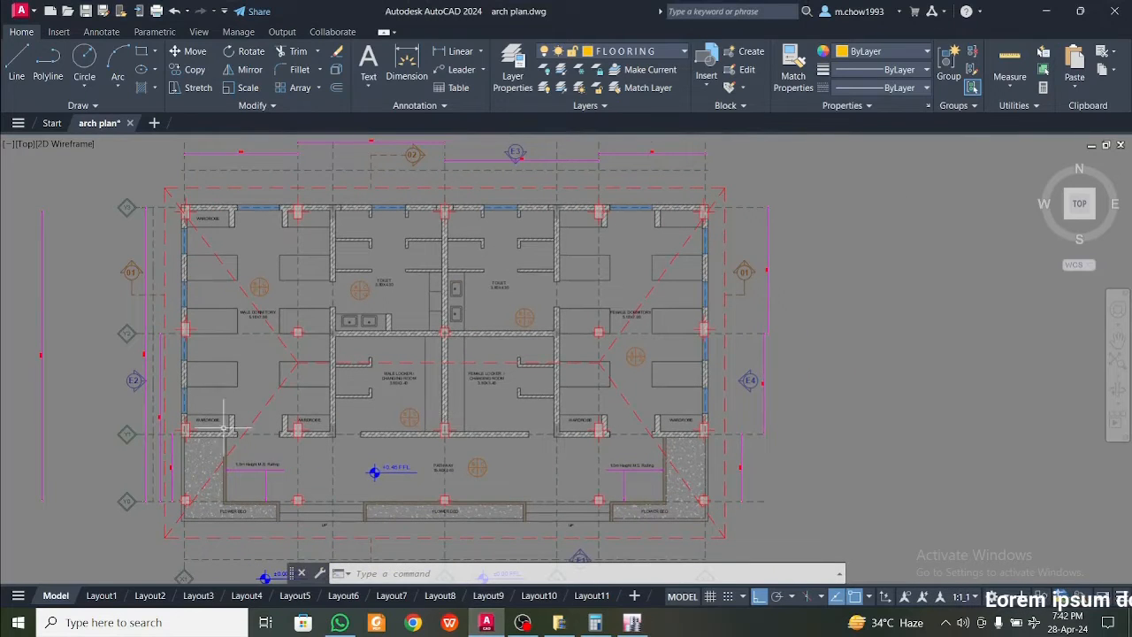
{"action": "mouse_move", "coordinate": [303, 351]}
{"action": "middle_mouse_down"}
{"action": "mouse_move", "coordinate": [280, 357]}
{"action": "mouse_move", "coordinate": [328, 374]}
{"action": "middle_mouse_up"}
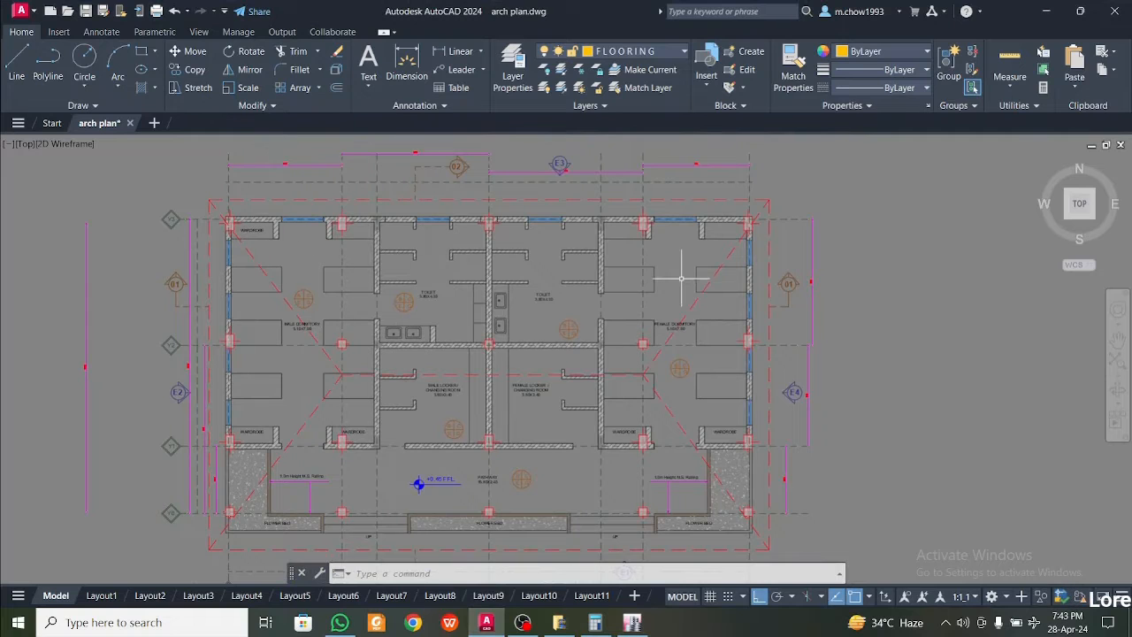
{"action": "middle_click_drag", "start_coordinate": [395, 356], "coordinate": [487, 330]}
{"action": "scroll", "coordinate": [487, 331], "scroll_direction": "down", "scroll_amount": 6}
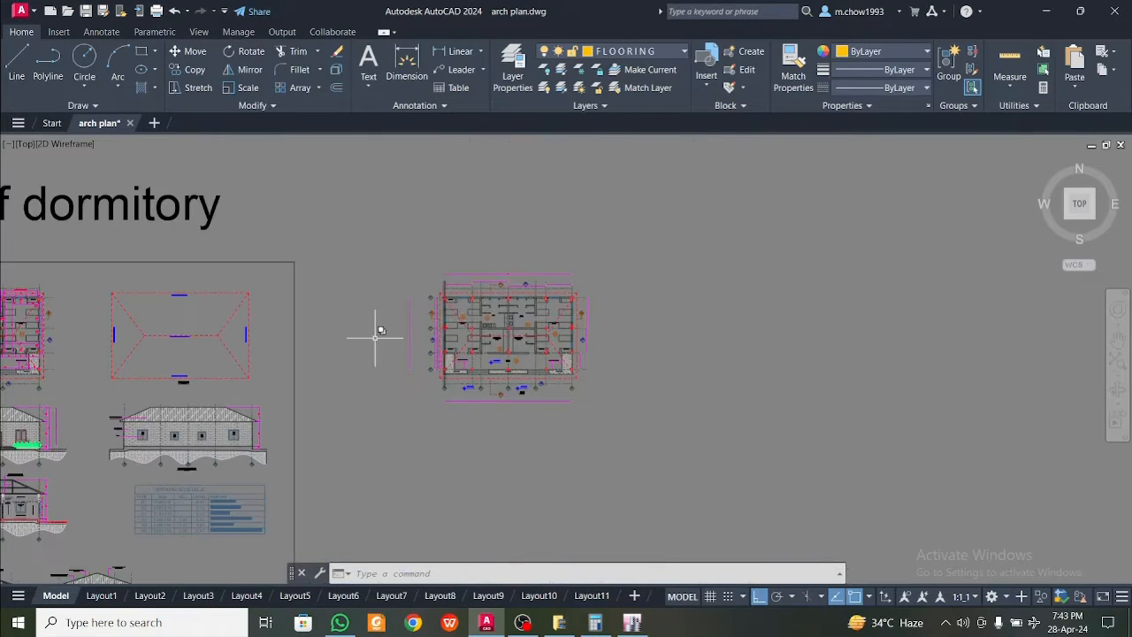
Highlight the ridge and both pairs of hip lines on the roof plan and compare them with the floor plan
{"action": "middle_click_drag", "start_coordinate": [371, 339], "coordinate": [428, 340]}
{"action": "middle_click_drag", "start_coordinate": [258, 342], "coordinate": [333, 341]}
{"action": "scroll", "coordinate": [333, 341], "scroll_direction": "up", "scroll_amount": 6}
{"action": "left_click", "coordinate": [488, 351]}
{"action": "left_click", "coordinate": [382, 287]}
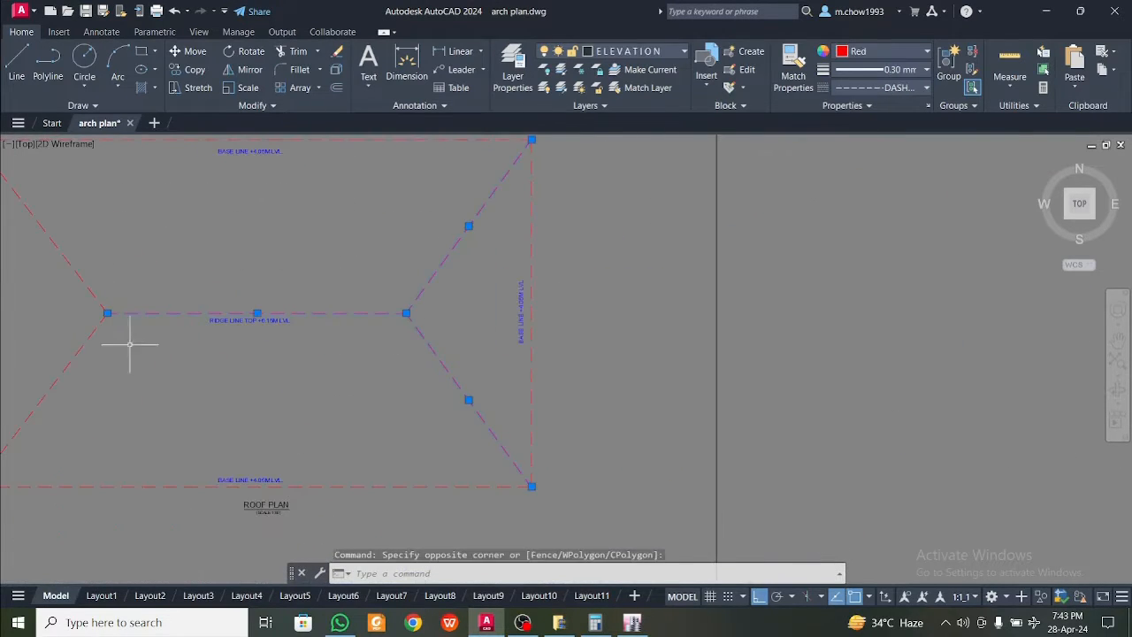
{"action": "middle_click_drag", "start_coordinate": [124, 344], "coordinate": [320, 363]}
{"action": "key", "text": "Escape"}
{"action": "left_click", "coordinate": [320, 364]}
{"action": "left_click", "coordinate": [255, 270]}
{"action": "scroll", "coordinate": [255, 270], "scroll_direction": "down", "scroll_amount": 8}
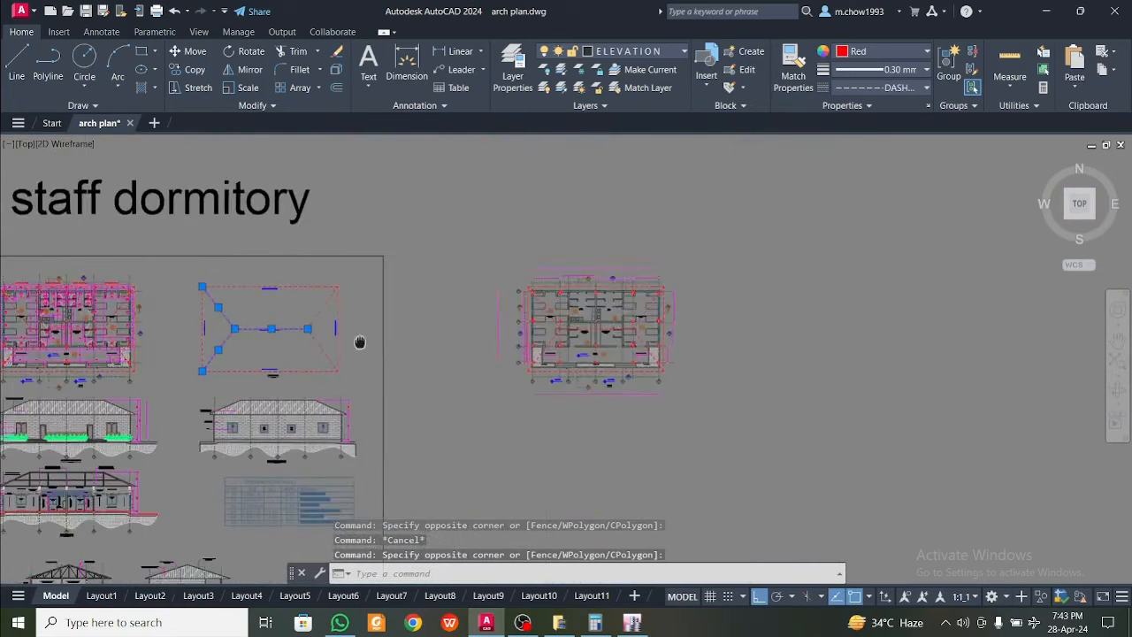
{"action": "middle_click_drag", "start_coordinate": [603, 309], "coordinate": [508, 309]}
{"action": "key", "text": "Escape"}
{"action": "scroll", "coordinate": [493, 312], "scroll_direction": "up", "scroll_amount": 8}
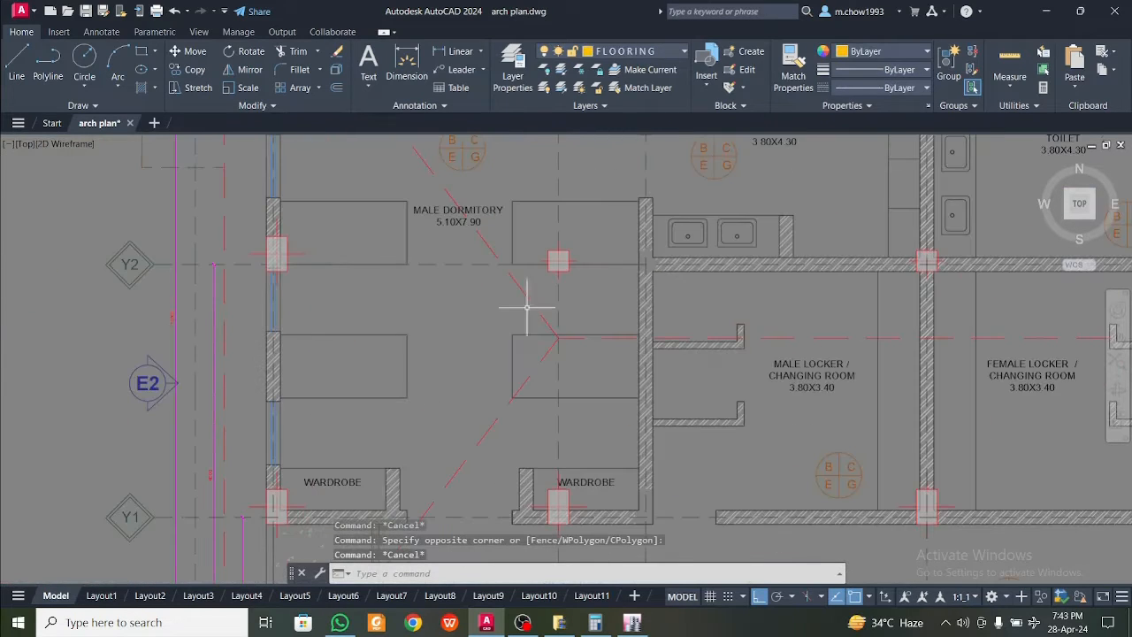
{"action": "scroll", "coordinate": [566, 334], "scroll_direction": "up", "scroll_amount": 2}
{"action": "scroll", "coordinate": [555, 339], "scroll_direction": "down", "scroll_amount": 8}
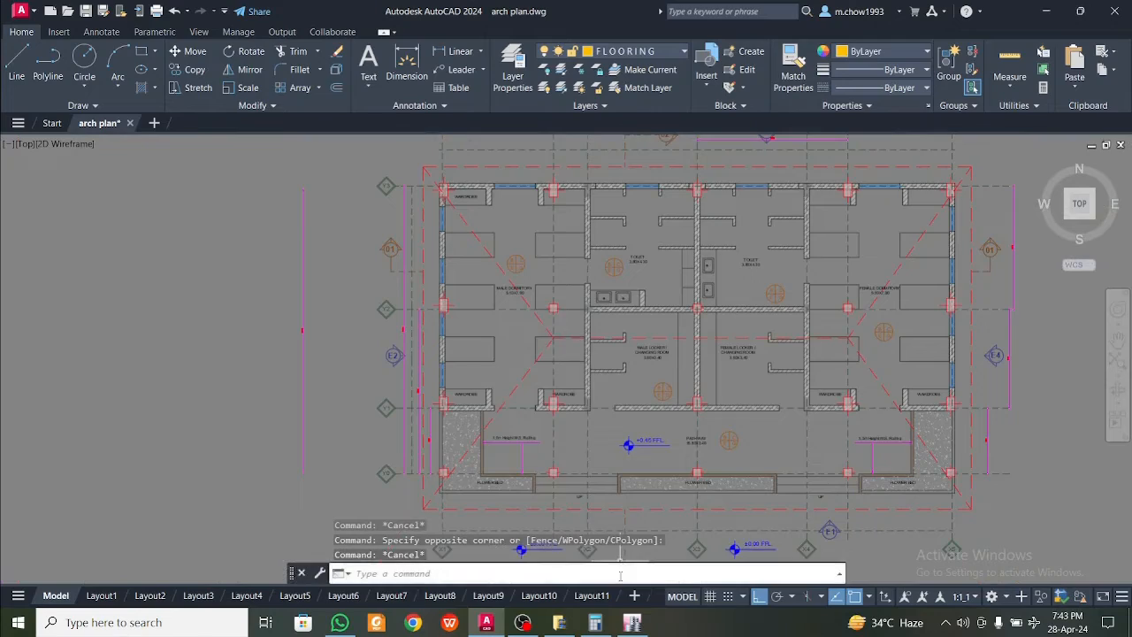
Switch to ETABS and examine the steel truss roof model from both long sides
{"action": "left_click", "coordinate": [632, 622]}
{"action": "middle_click_drag", "start_coordinate": [721, 407], "coordinate": [501, 410], "text": "shift"}
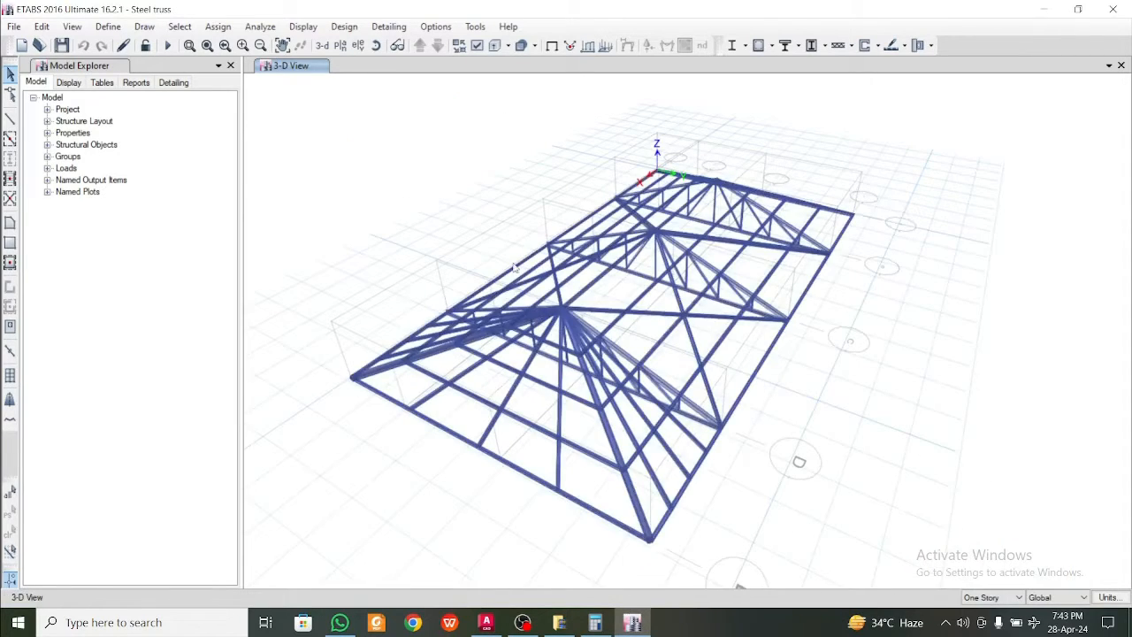
{"action": "right_click", "coordinate": [389, 195]}
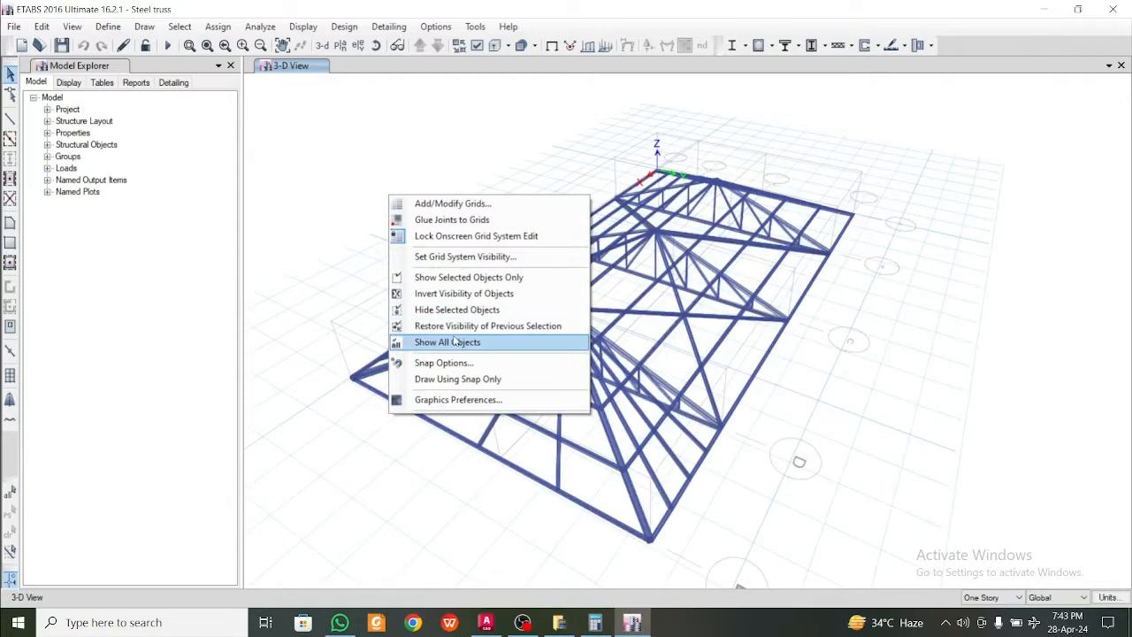
{"action": "left_click", "coordinate": [309, 247]}
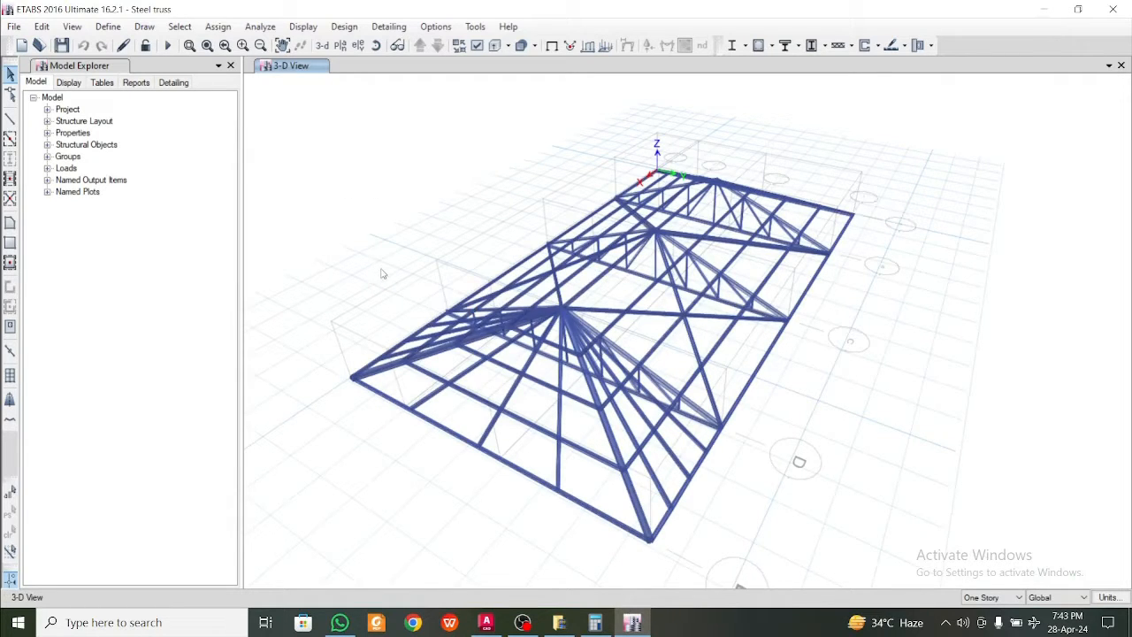
{"action": "middle_click_drag", "start_coordinate": [500, 392], "coordinate": [646, 398], "text": "shift"}
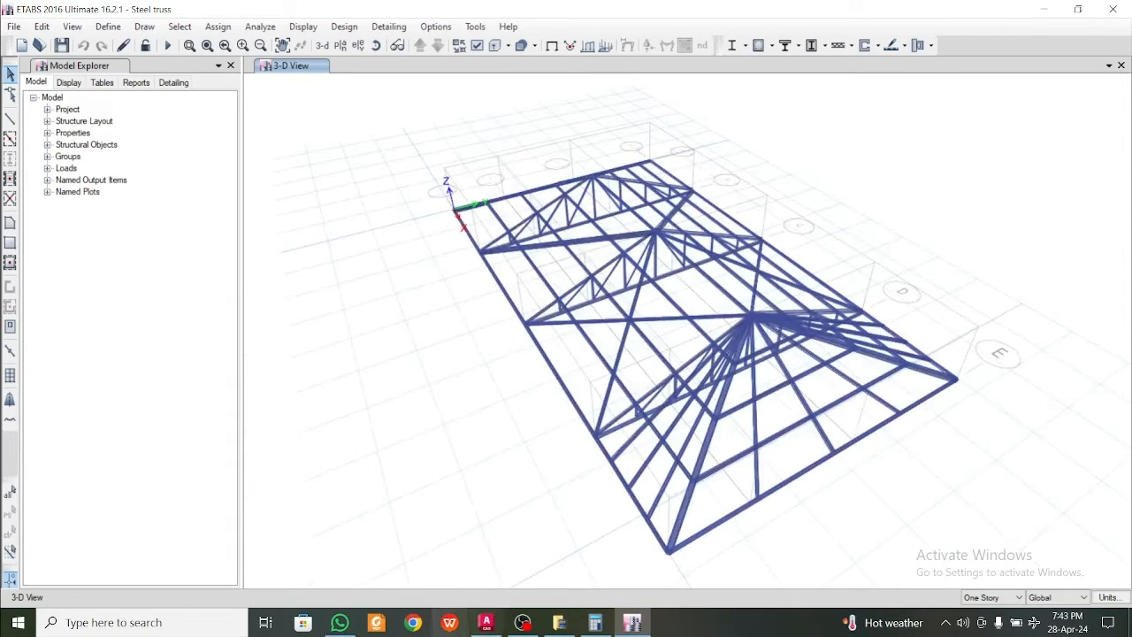
Switch to AutoCAD and check the columns and roof lines across the whole floor plan
{"action": "left_click", "coordinate": [485, 622]}
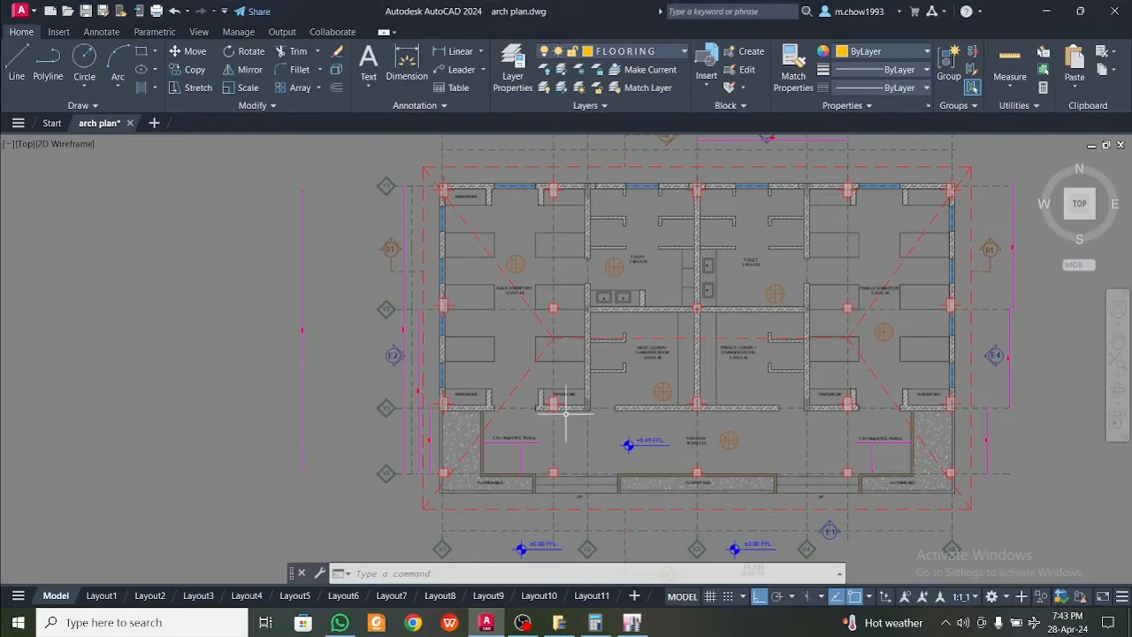
{"action": "scroll", "coordinate": [566, 371], "scroll_direction": "up", "scroll_amount": 2}
{"action": "scroll", "coordinate": [540, 383], "scroll_direction": "down", "scroll_amount": 2}
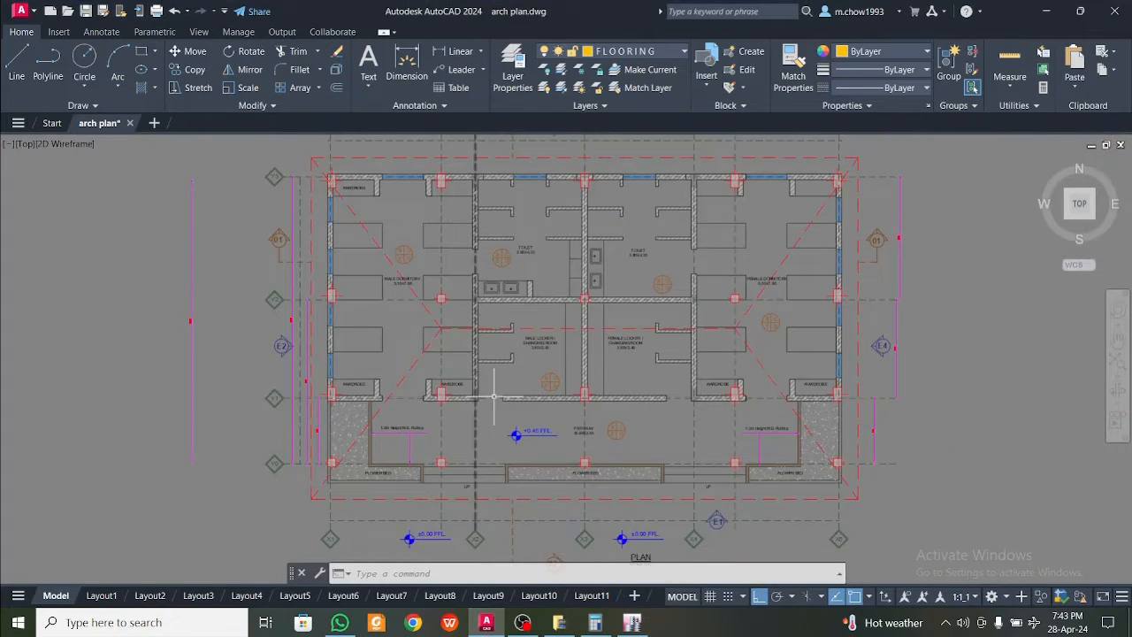
{"action": "middle_click_drag", "start_coordinate": [612, 390], "coordinate": [516, 397]}
{"action": "middle_click_drag", "start_coordinate": [616, 449], "coordinate": [536, 453]}
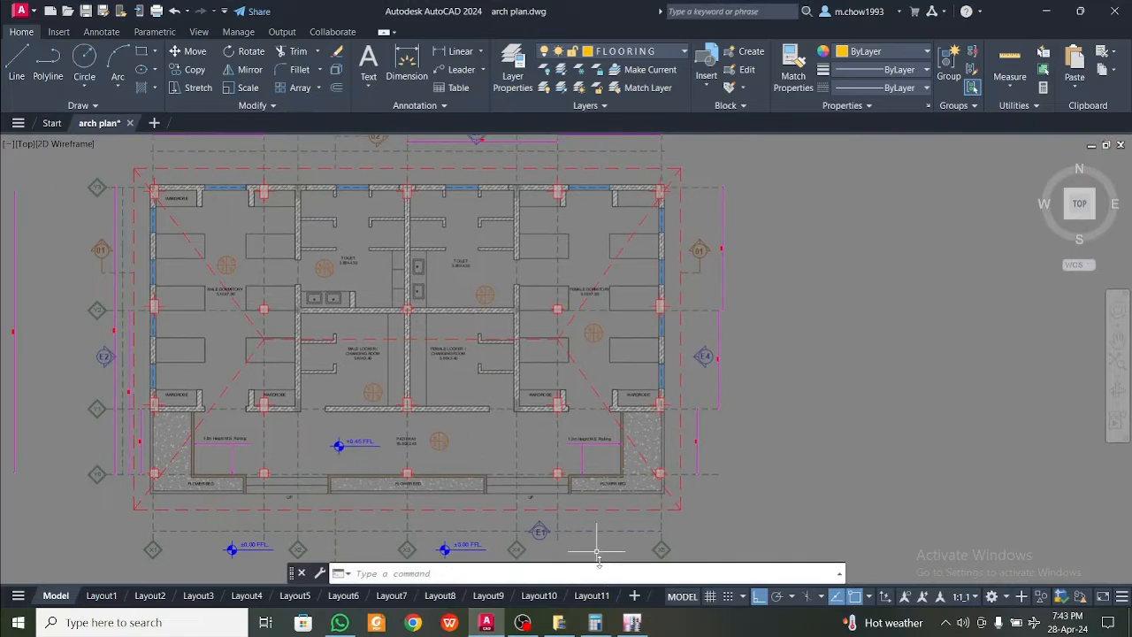
Switch to ETABS and inspect the trusses, hips and purlins of the 3D roof model from several angles
{"action": "mouse_move", "coordinate": [629, 628]}
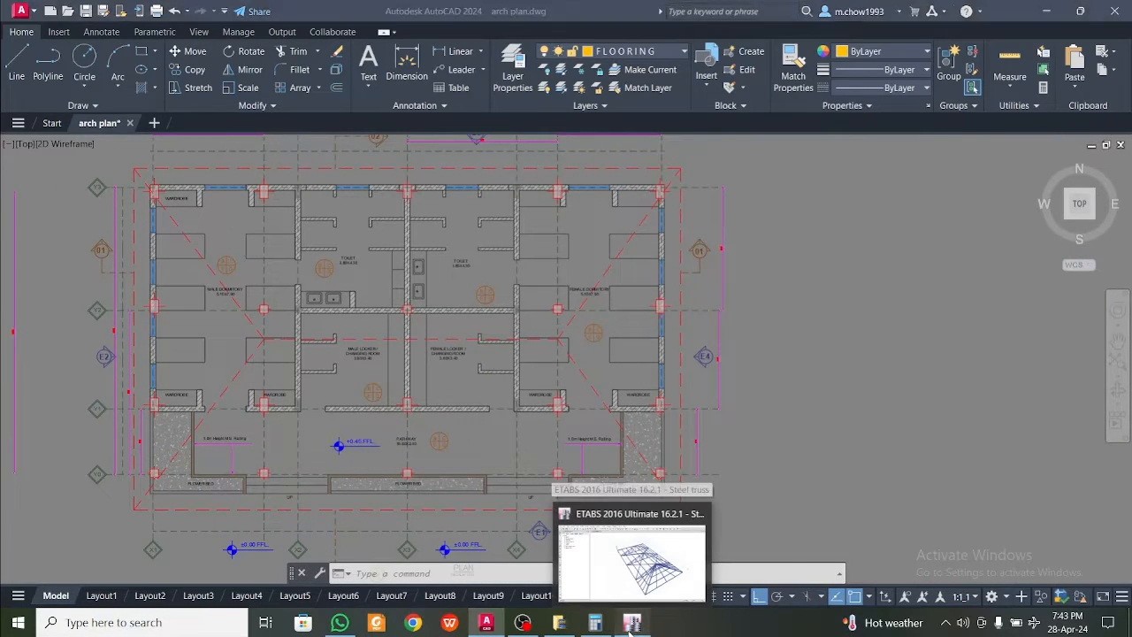
{"action": "left_click", "coordinate": [640, 583]}
{"action": "middle_click_drag", "start_coordinate": [754, 505], "coordinate": [645, 511], "text": "shift"}
{"action": "scroll", "coordinate": [576, 511], "scroll_direction": "up", "scroll_amount": 3}
{"action": "scroll", "coordinate": [577, 511], "scroll_direction": "down", "scroll_amount": 3}
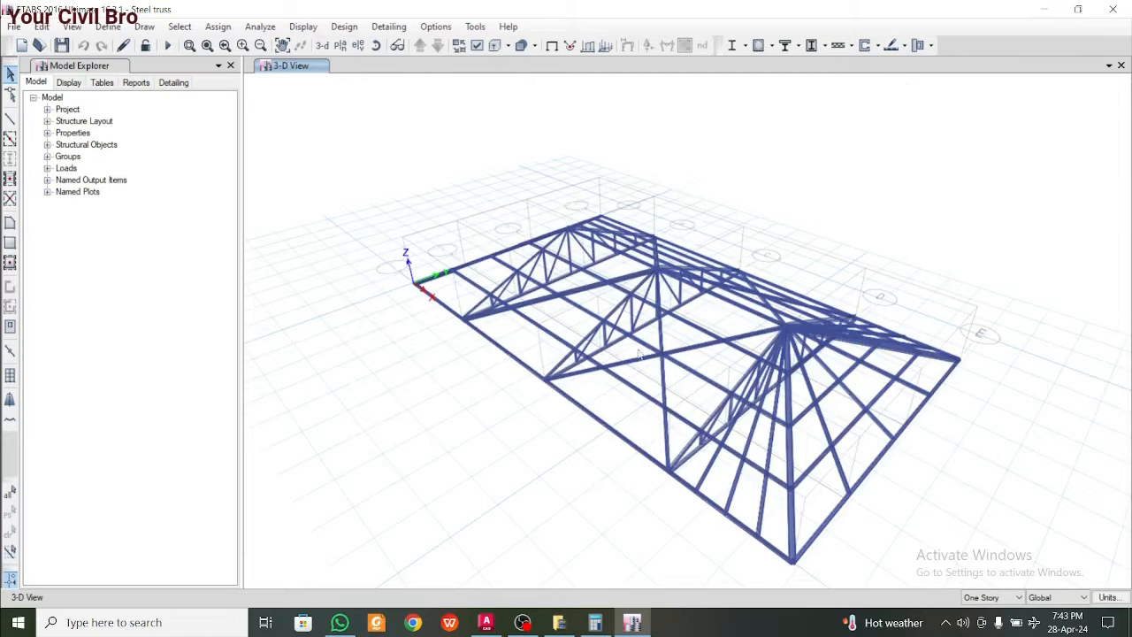
{"action": "middle_click_drag", "start_coordinate": [802, 402], "coordinate": [625, 402], "text": "shift"}
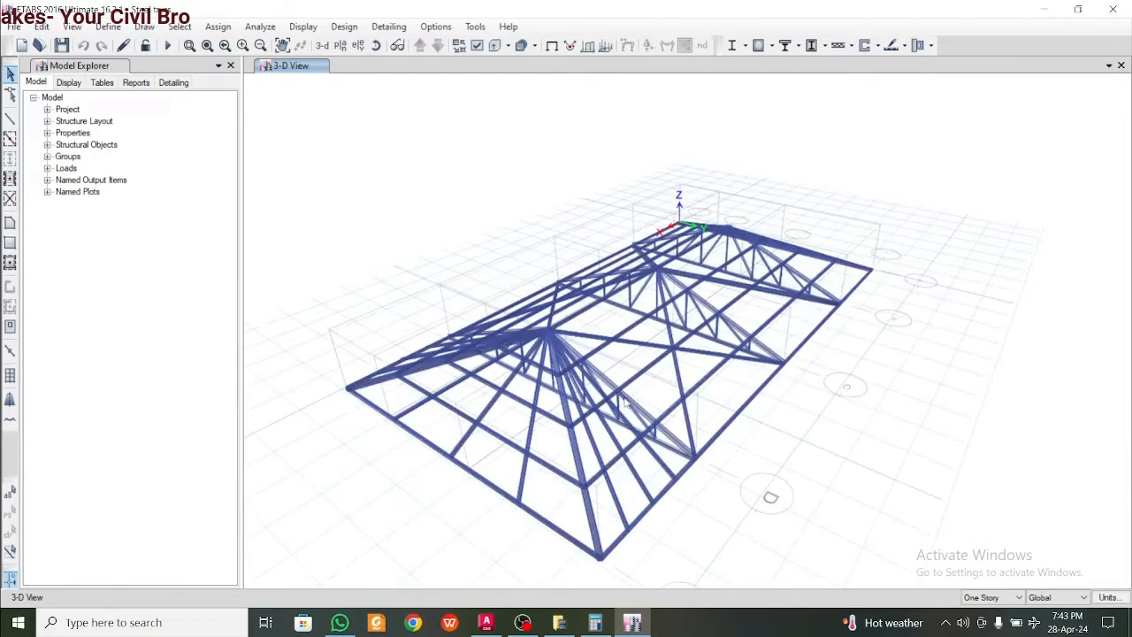
Start a new model with built-in settings: Metric SI units, Indian steel sections, IS 800:2007 and IS 456:2000
{"action": "left_click", "coordinate": [8, 30]}
{"action": "left_click", "coordinate": [37, 45]}
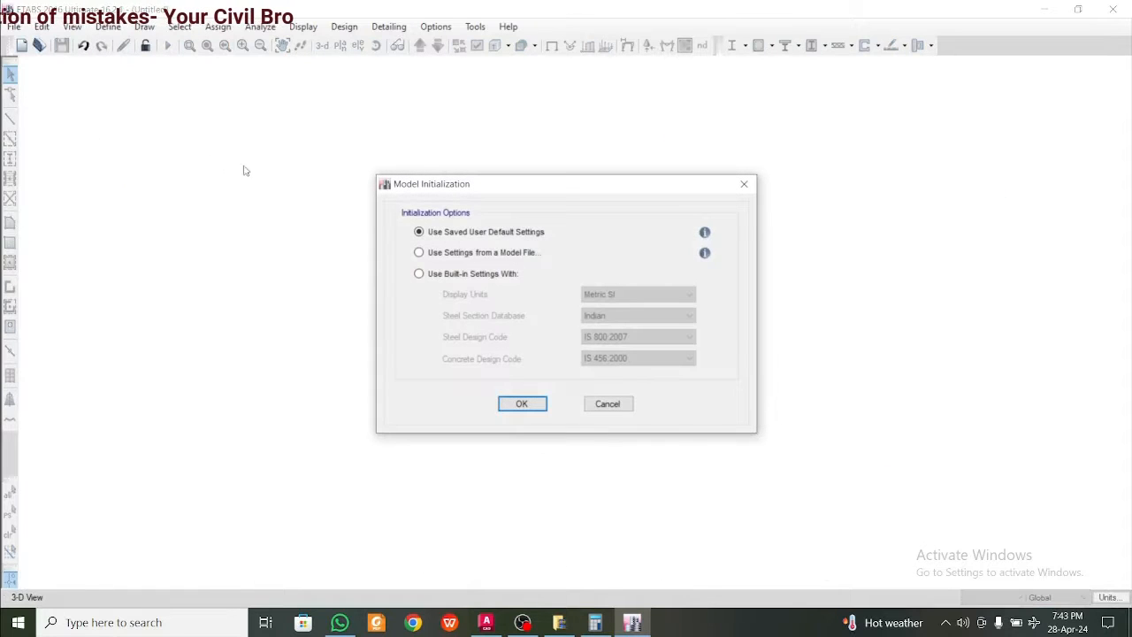
{"action": "left_click", "coordinate": [435, 272]}
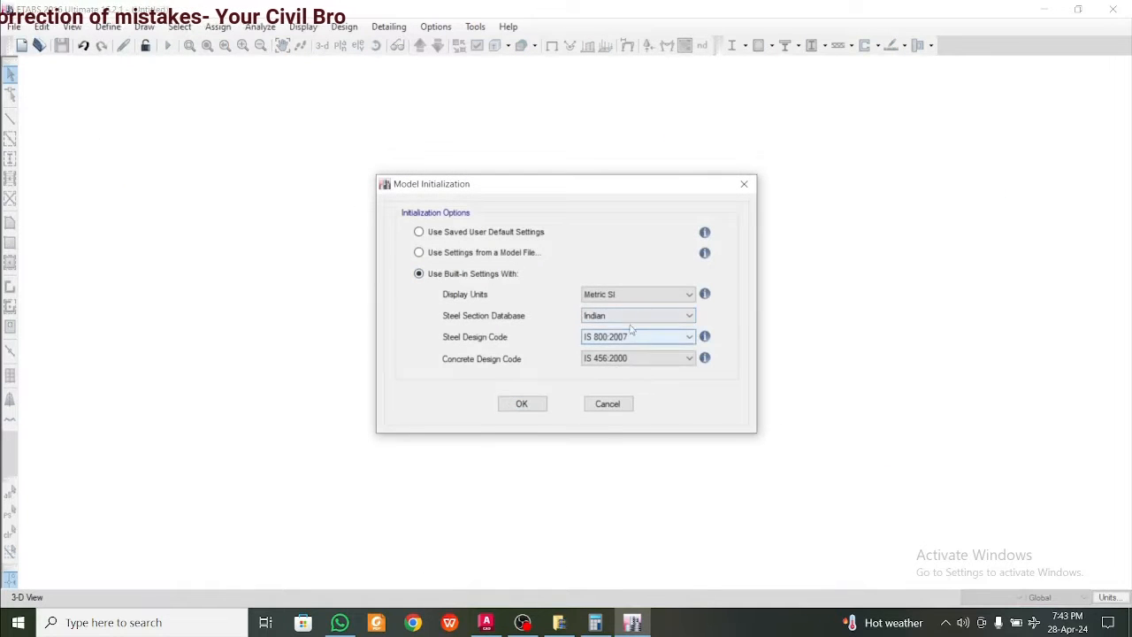
{"action": "left_click", "coordinate": [525, 403]}
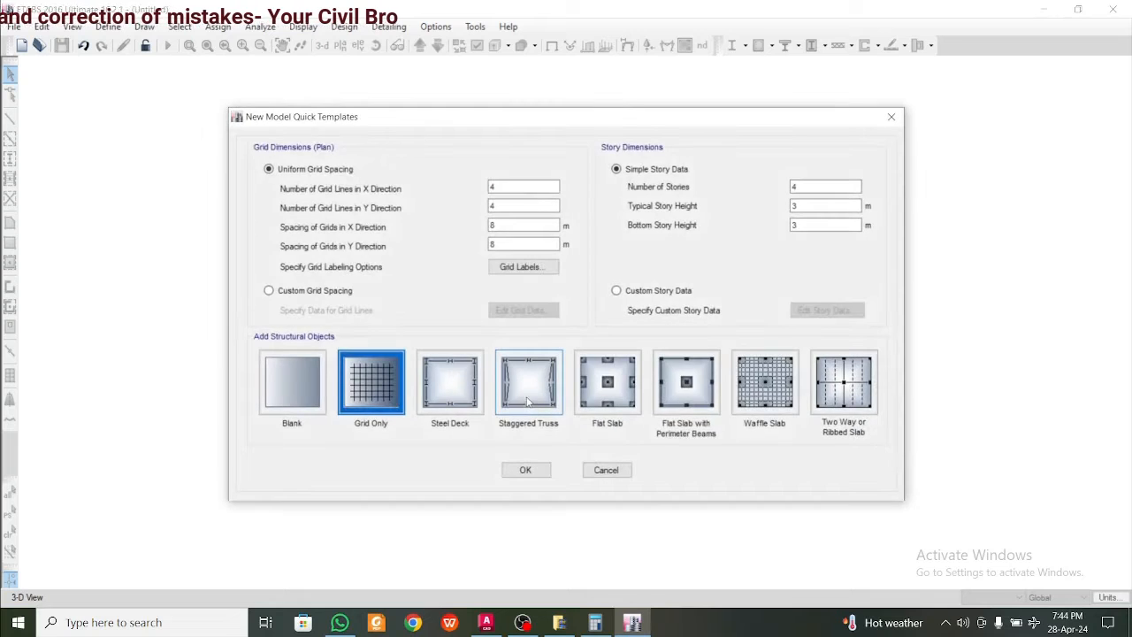
Choose custom grid spacing and custom story data for the new model, and open the grid data for editing
{"action": "left_click", "coordinate": [320, 291]}
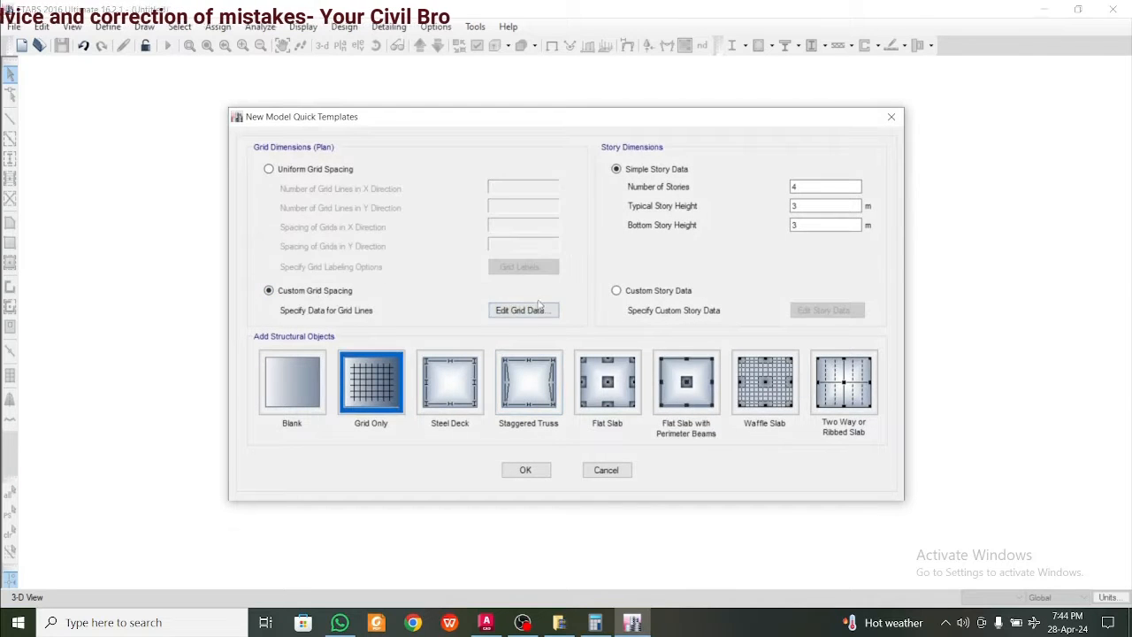
{"action": "left_click", "coordinate": [638, 295]}
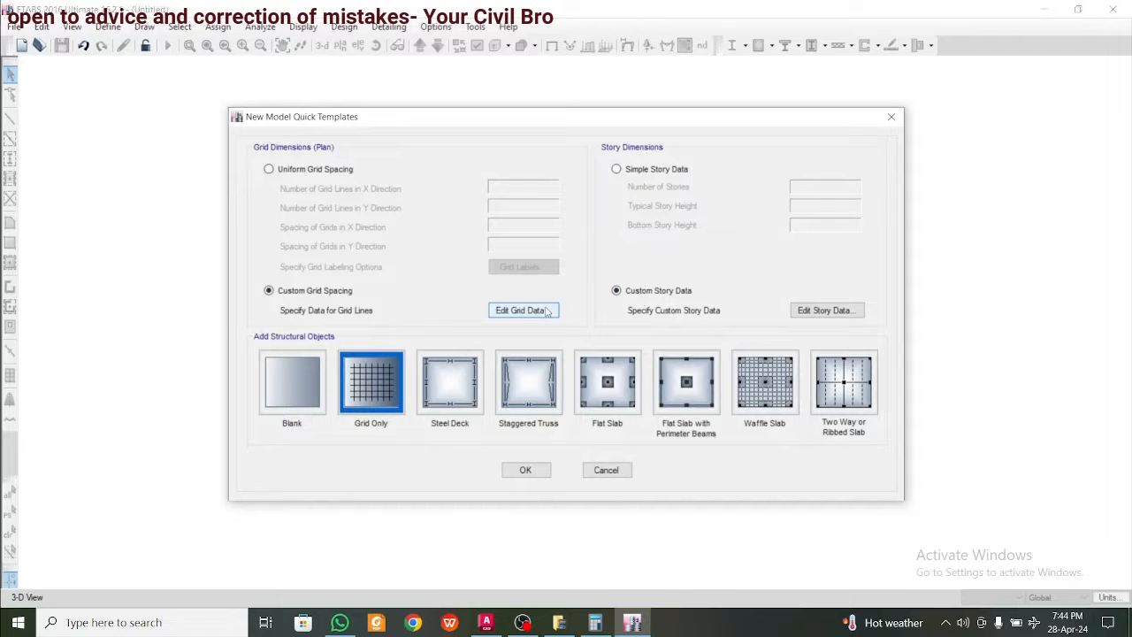
{"action": "left_click", "coordinate": [547, 310]}
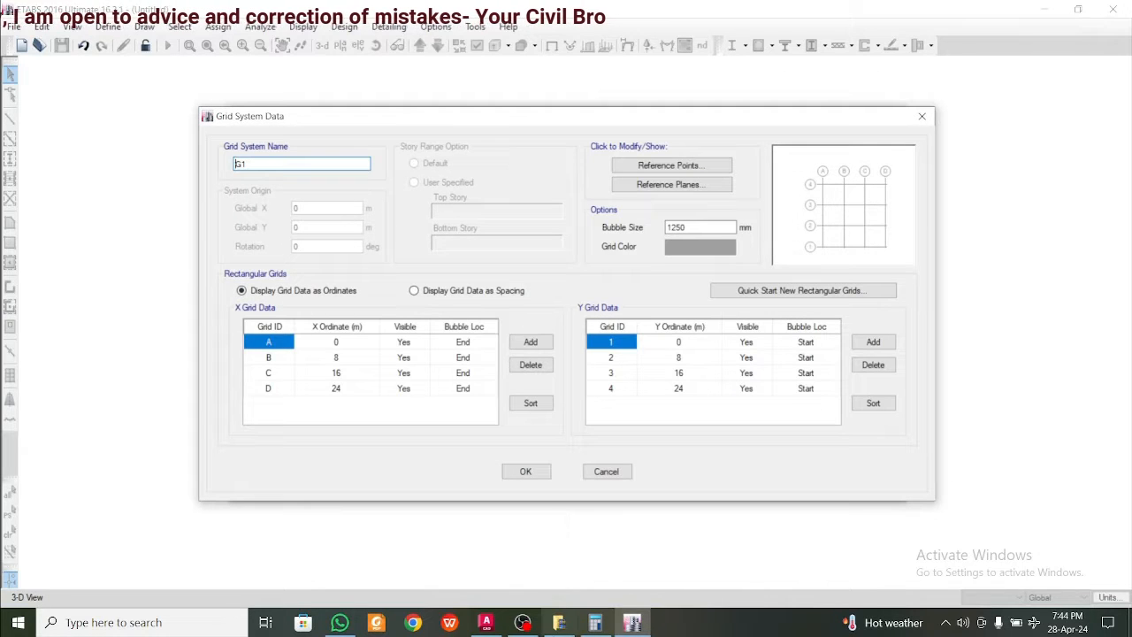
Switch to AutoCAD and check the dimension of the first column bay above the male dormitory
{"action": "left_click", "coordinate": [485, 622]}
{"action": "scroll", "coordinate": [582, 455], "scroll_direction": "down", "scroll_amount": 5}
{"action": "scroll", "coordinate": [582, 456], "scroll_direction": "up", "scroll_amount": 8}
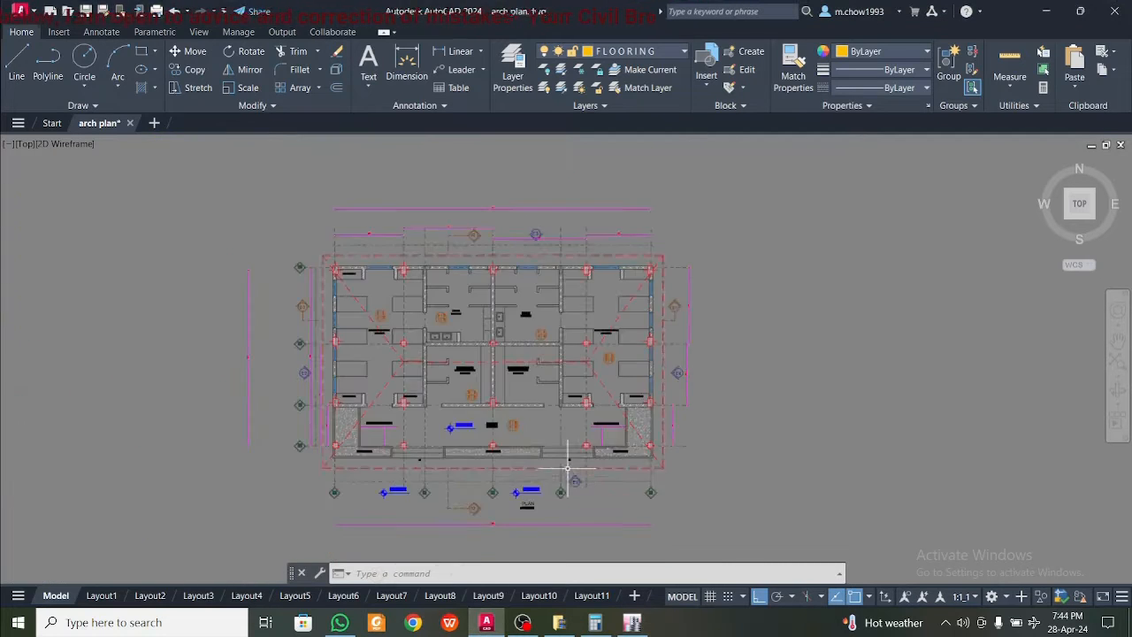
{"action": "scroll", "coordinate": [347, 273], "scroll_direction": "up", "scroll_amount": 3}
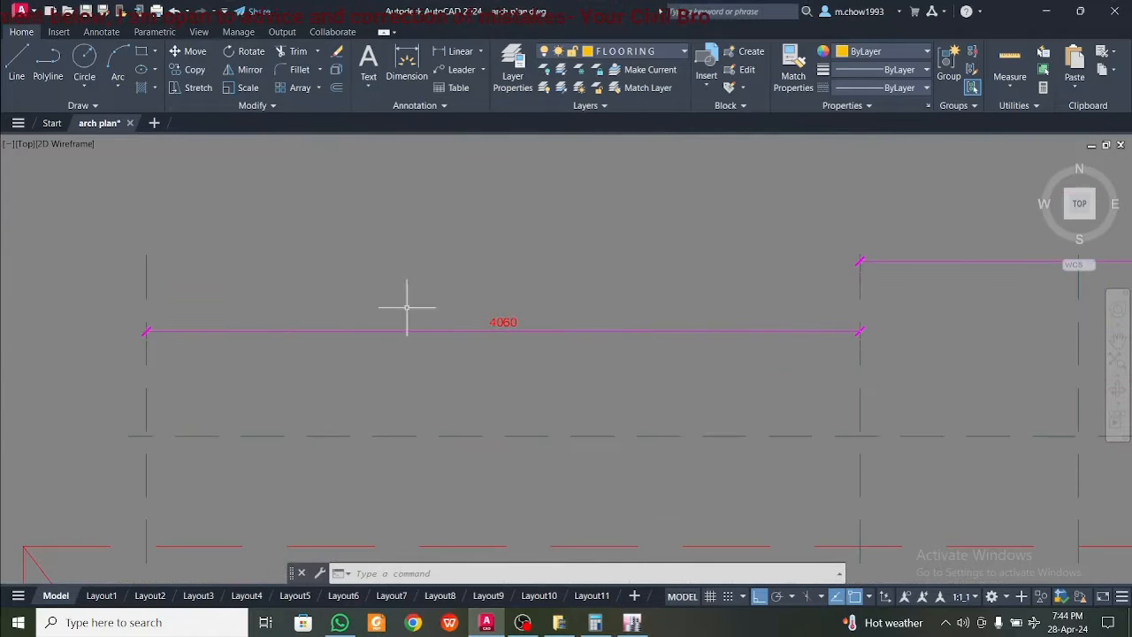
{"action": "left_click", "coordinate": [536, 371]}
{"action": "left_click", "coordinate": [397, 309]}
{"action": "scroll", "coordinate": [400, 354], "scroll_direction": "down", "scroll_amount": 6}
{"action": "middle_click_drag", "start_coordinate": [408, 364], "coordinate": [409, 283]}
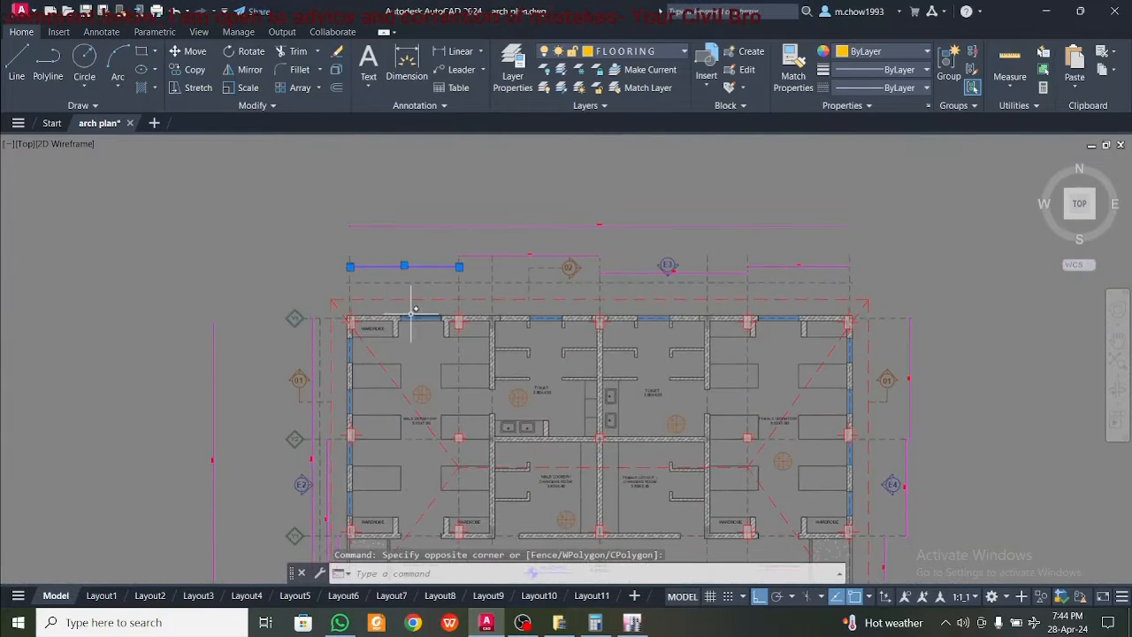
{"action": "key", "text": "Escape"}
{"action": "scroll", "coordinate": [420, 269], "scroll_direction": "up", "scroll_amount": 4}
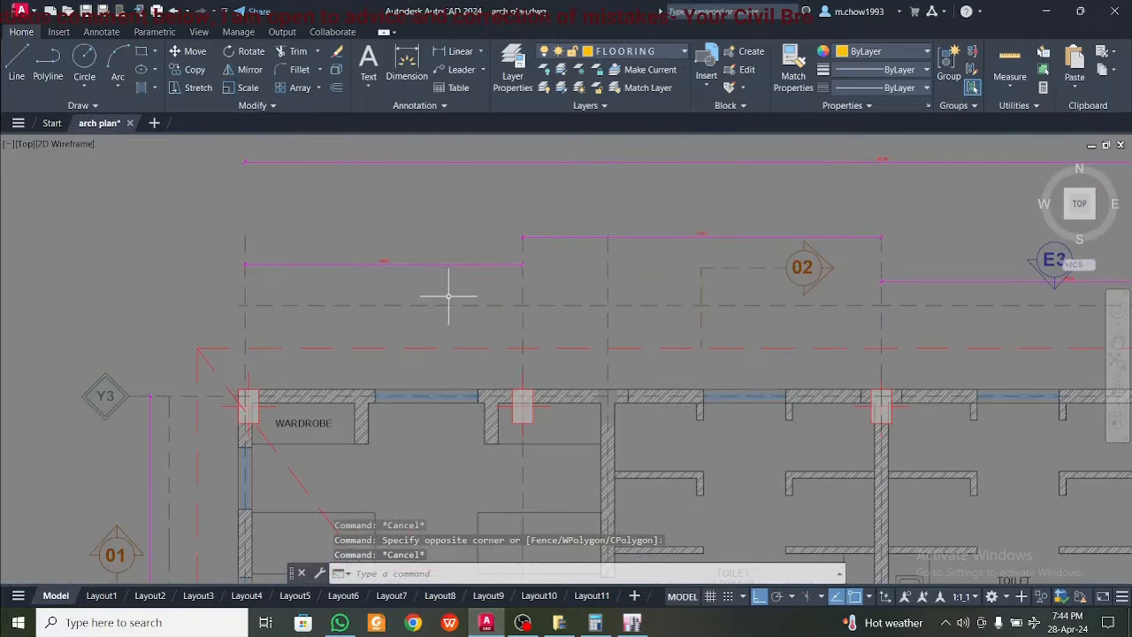
{"action": "left_click", "coordinate": [447, 298]}
{"action": "left_click", "coordinate": [384, 227]}
{"action": "key", "text": "Escape"}
Trace the floor plan's upper edge and its left side to identify the X and Y grid directions
{"action": "scroll", "coordinate": [299, 372], "scroll_direction": "down", "scroll_amount": 2}
{"action": "left_click", "coordinate": [195, 341]}
{"action": "scroll", "coordinate": [504, 408], "scroll_direction": "down", "scroll_amount": 5}
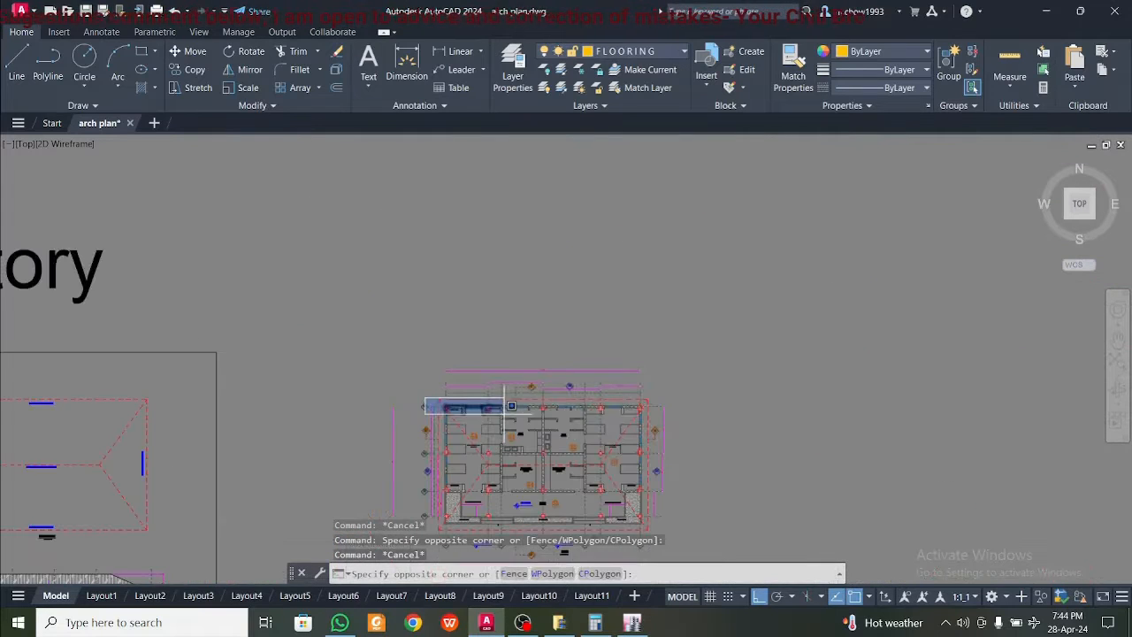
{"action": "left_click", "coordinate": [780, 422]}
{"action": "middle_click_drag", "start_coordinate": [706, 443], "coordinate": [697, 345]}
{"action": "key", "text": "Escape"}
{"action": "left_click", "coordinate": [412, 270]}
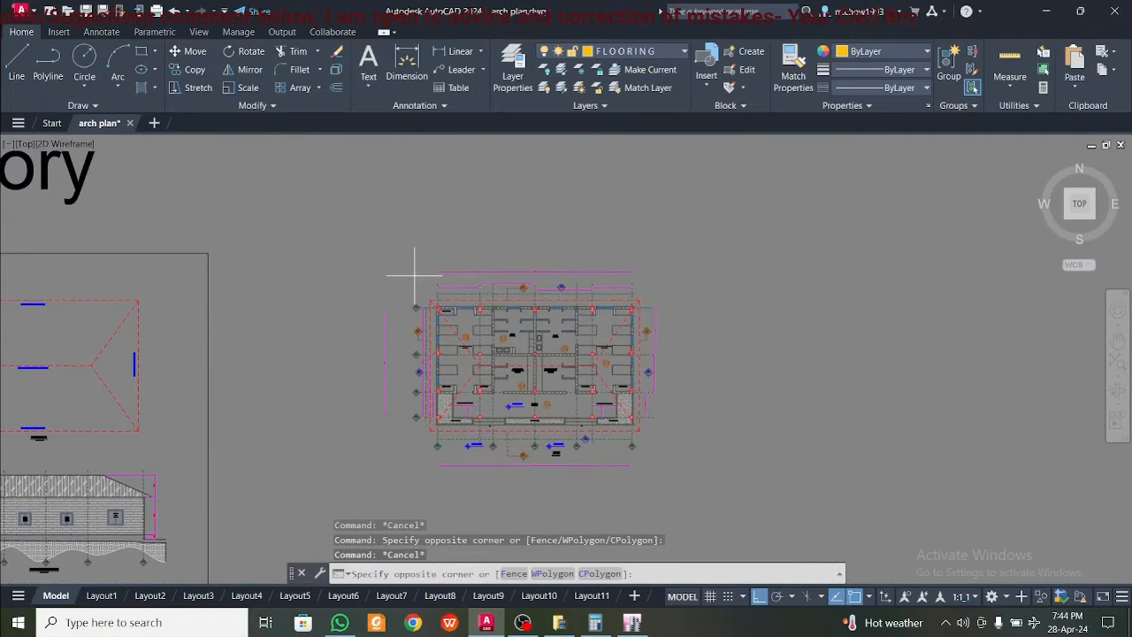
{"action": "left_click", "coordinate": [460, 482]}
{"action": "key", "text": "Escape"}
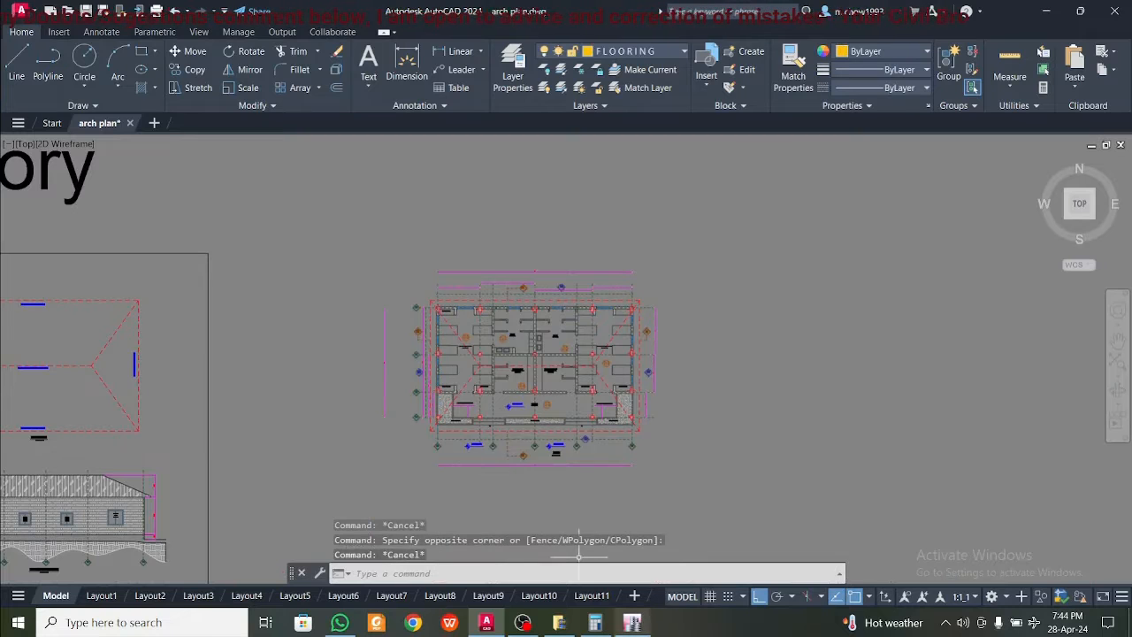
Highlight the three intermediate vertical grid lines that pass through the columns along the floor plan's upper edge
{"action": "scroll", "coordinate": [453, 287], "scroll_direction": "up", "scroll_amount": 6}
{"action": "left_click", "coordinate": [406, 316]}
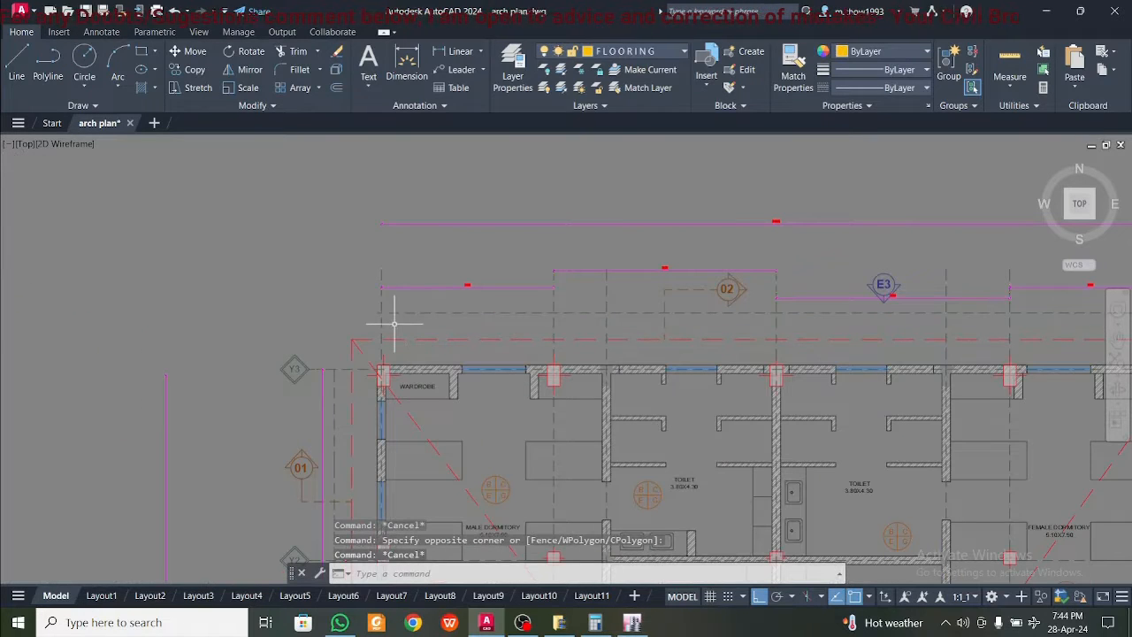
{"action": "left_click", "coordinate": [363, 319]}
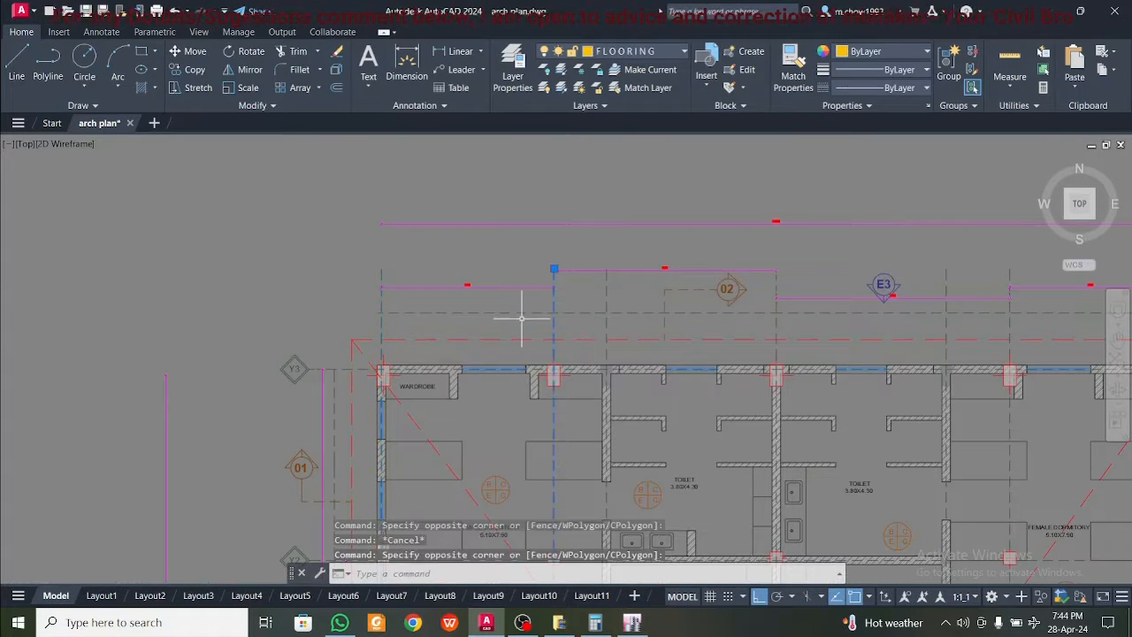
{"action": "middle_click_drag", "start_coordinate": [787, 332], "coordinate": [600, 325]}
{"action": "left_click", "coordinate": [601, 325]}
{"action": "left_click", "coordinate": [561, 321]}
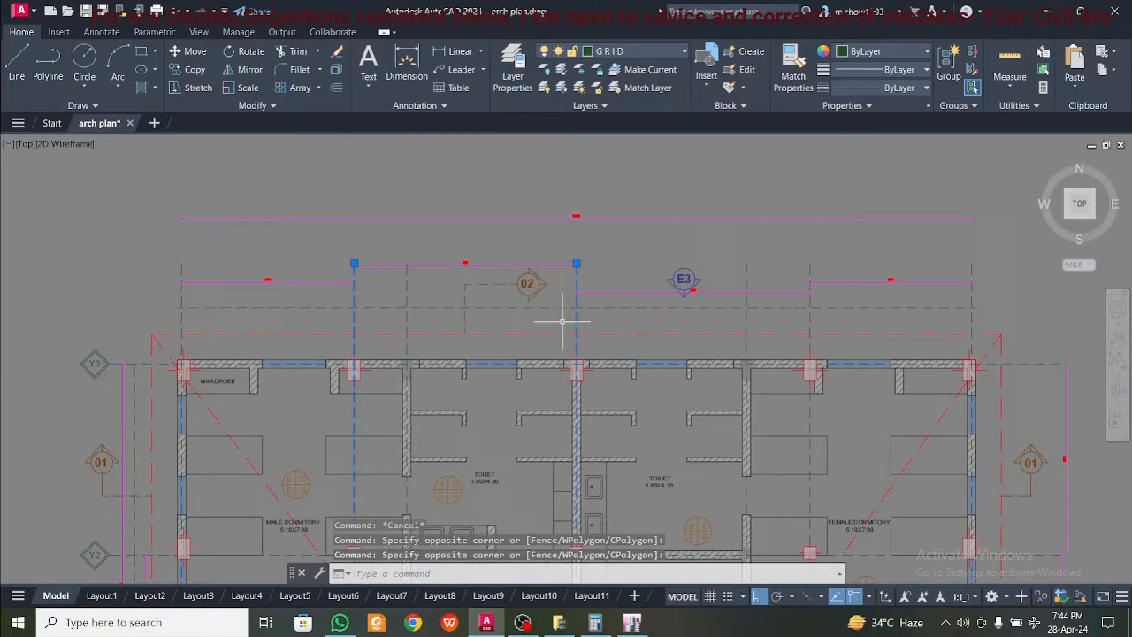
{"action": "left_click", "coordinate": [756, 317]}
{"action": "left_click", "coordinate": [773, 316]}
{"action": "left_click", "coordinate": [809, 319]}
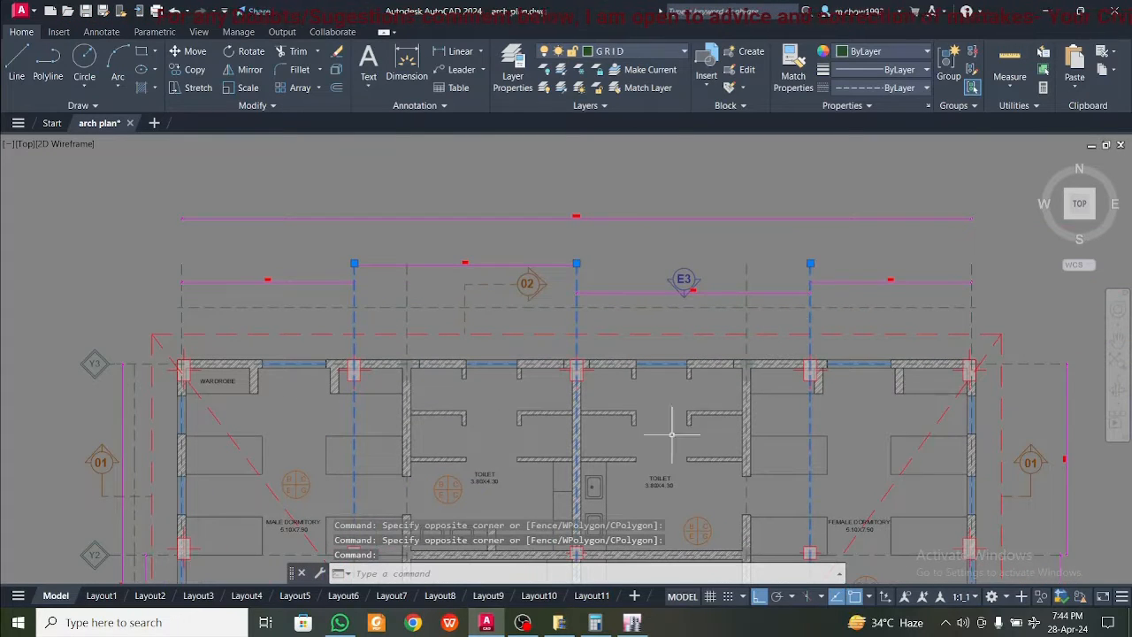
Switch to ETABS and add a fifth grid line, E, to the X grid data
{"action": "left_click", "coordinate": [632, 623]}
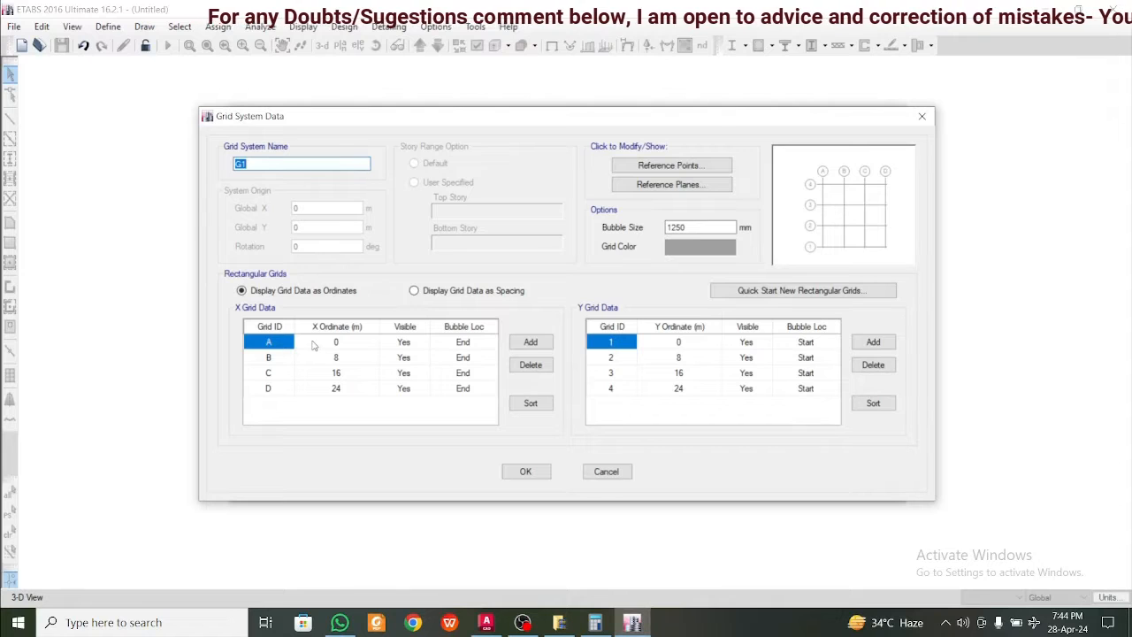
{"action": "left_click", "coordinate": [377, 388]}
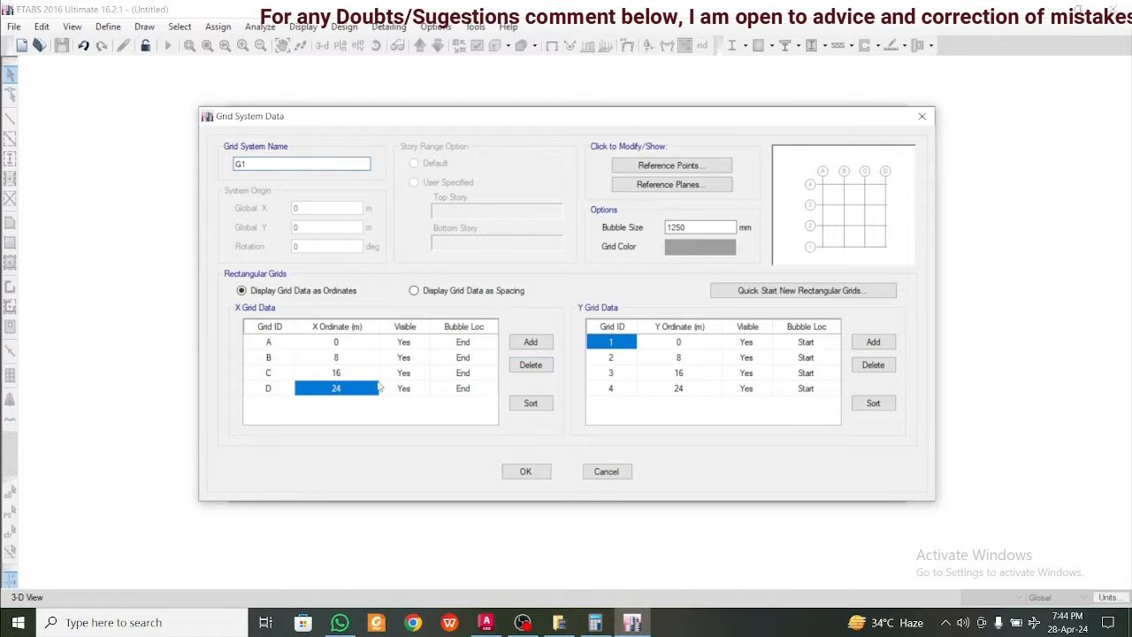
{"action": "left_click", "coordinate": [531, 341]}
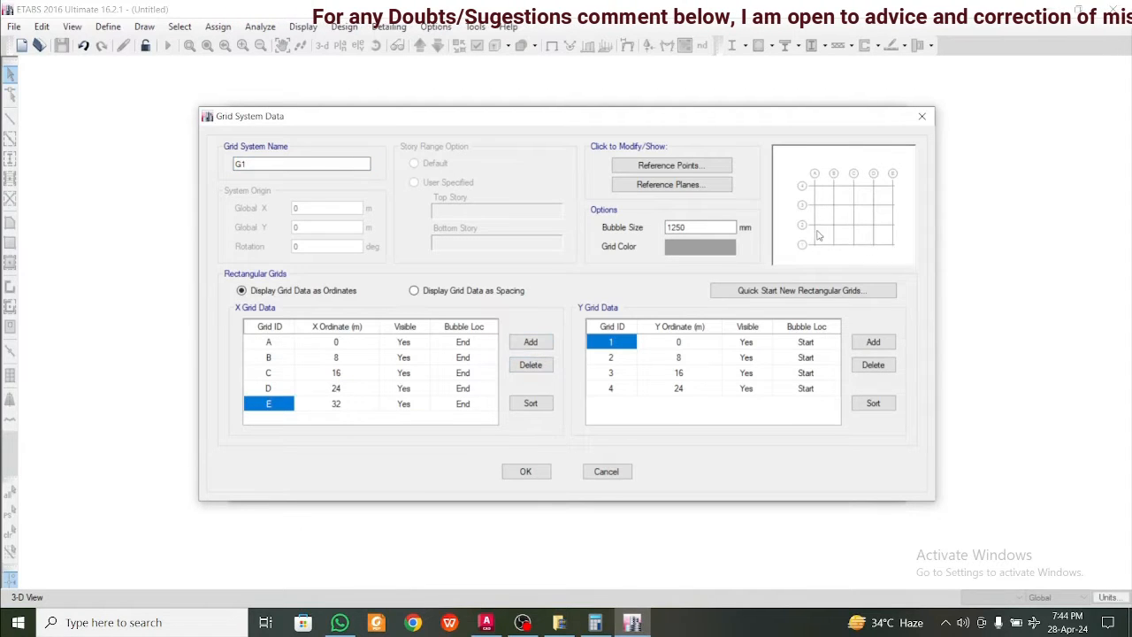
{"action": "left_click", "coordinate": [334, 345]}
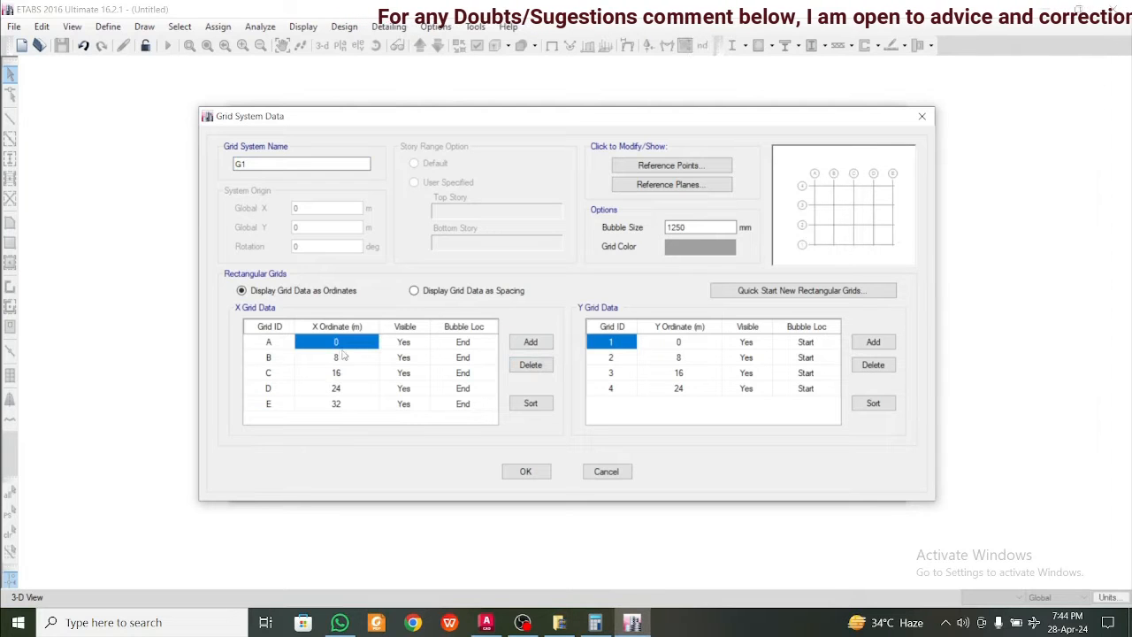
Switch to AutoCAD and read the spacing between the first and second column grid lines
{"action": "left_click", "coordinate": [488, 623]}
{"action": "scroll", "coordinate": [392, 392], "scroll_direction": "up", "scroll_amount": 5}
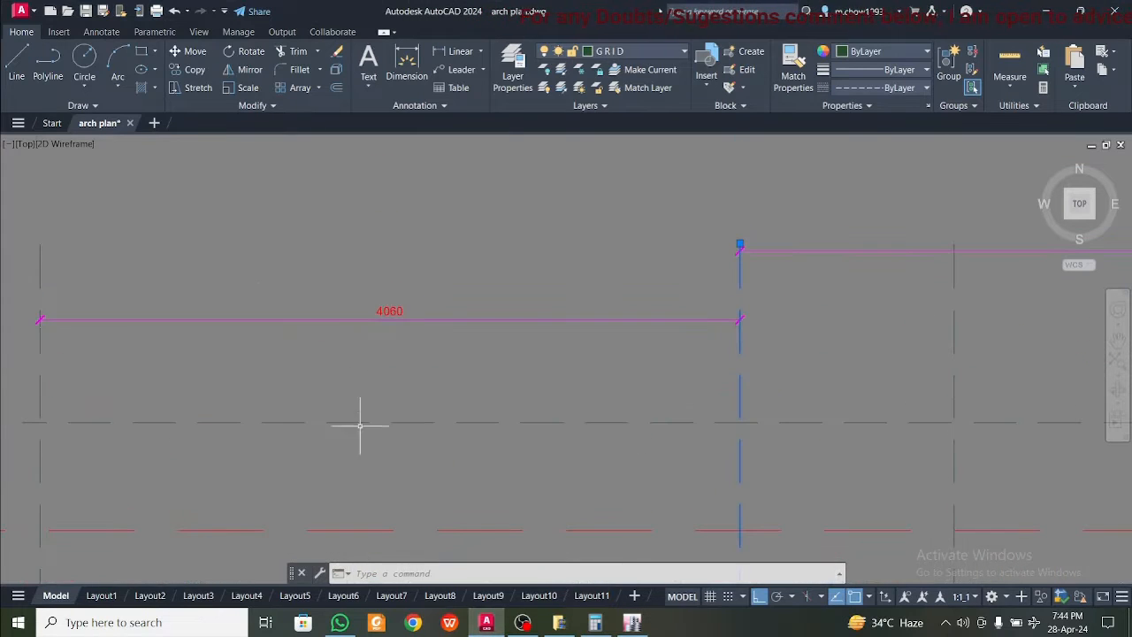
{"action": "left_click", "coordinate": [450, 362]}
{"action": "left_click", "coordinate": [338, 268]}
{"action": "scroll", "coordinate": [408, 340], "scroll_direction": "down", "scroll_amount": 4}
{"action": "scroll", "coordinate": [415, 327], "scroll_direction": "up", "scroll_amount": 6}
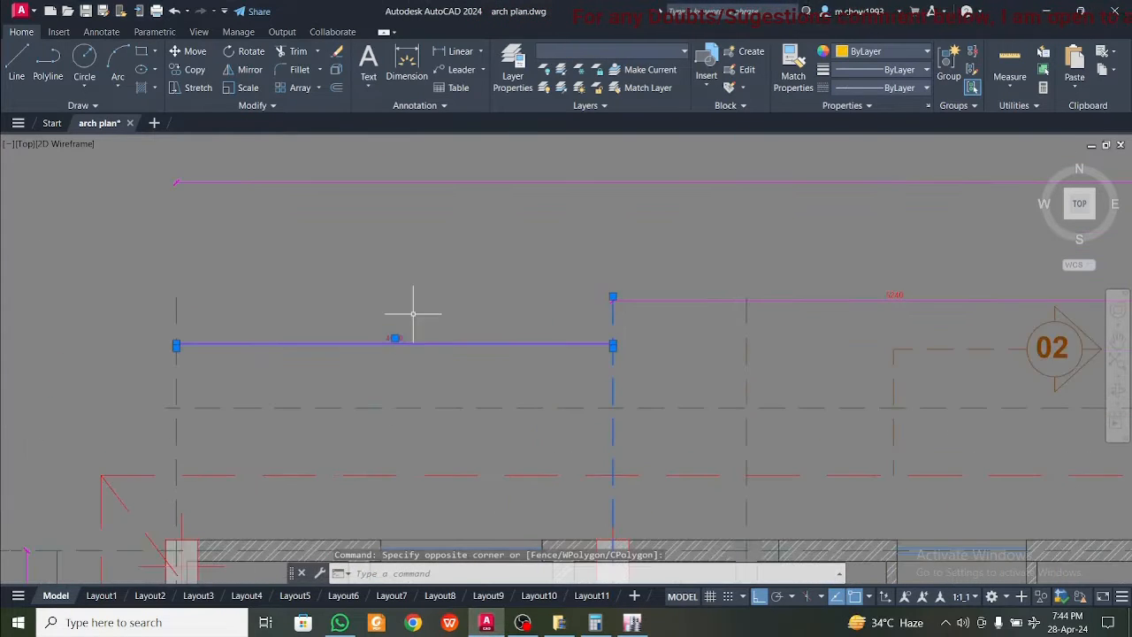
Switch to ETABS and set the X ordinate of grid line B to 4.06 m
{"action": "left_click", "coordinate": [633, 625]}
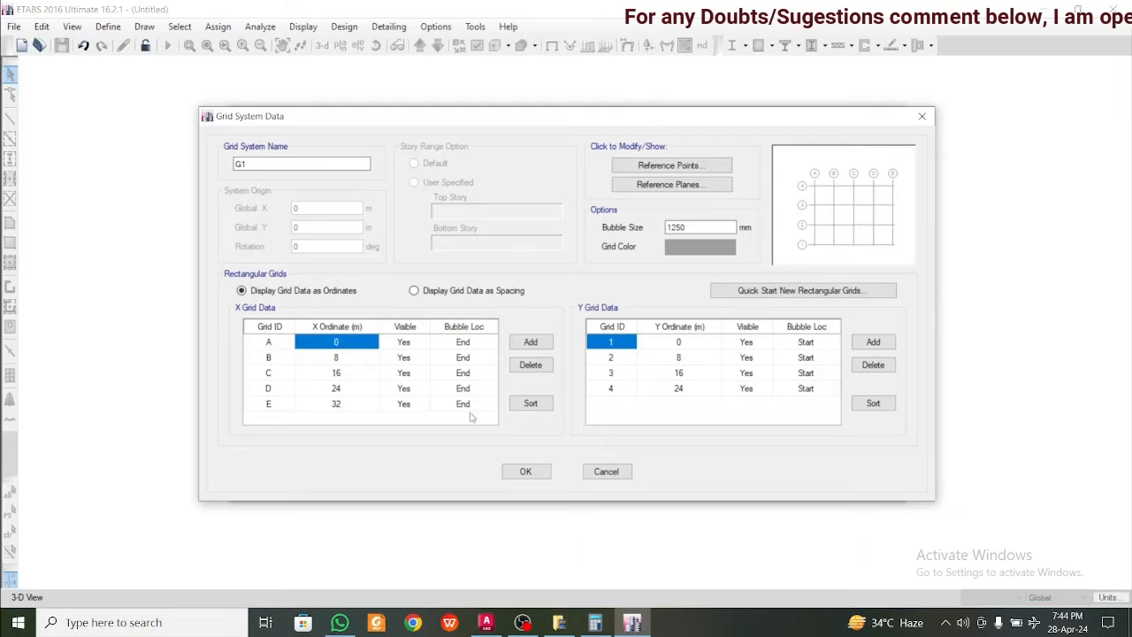
{"action": "left_click", "coordinate": [350, 358]}
{"action": "type", "text": "4"}
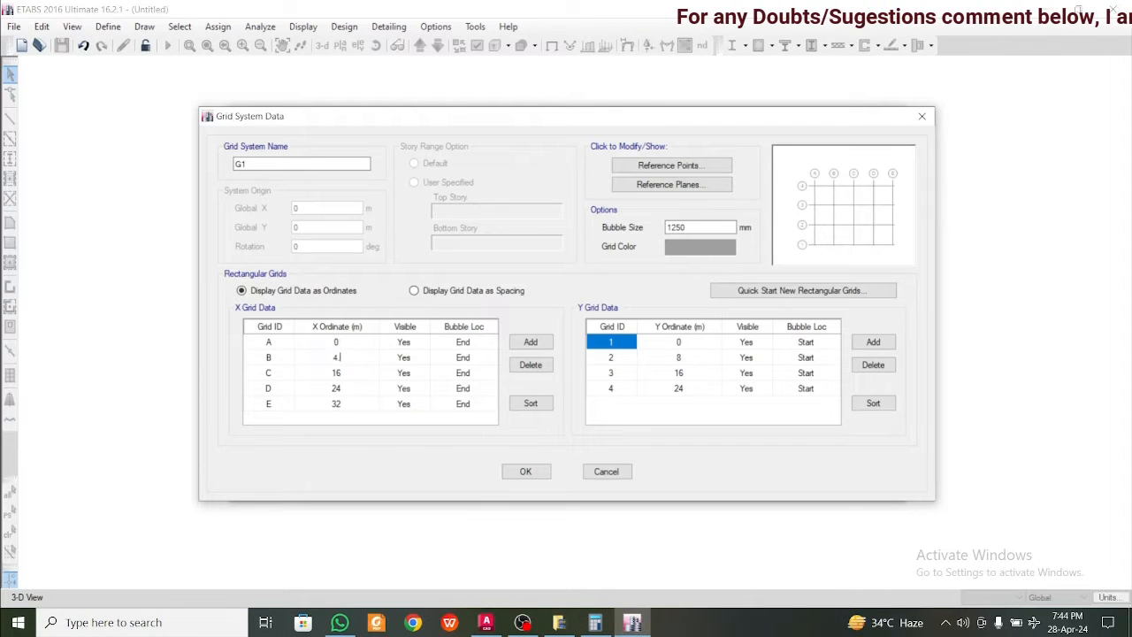
{"action": "type", "text": ".06"}
{"action": "left_click", "coordinate": [336, 375]}
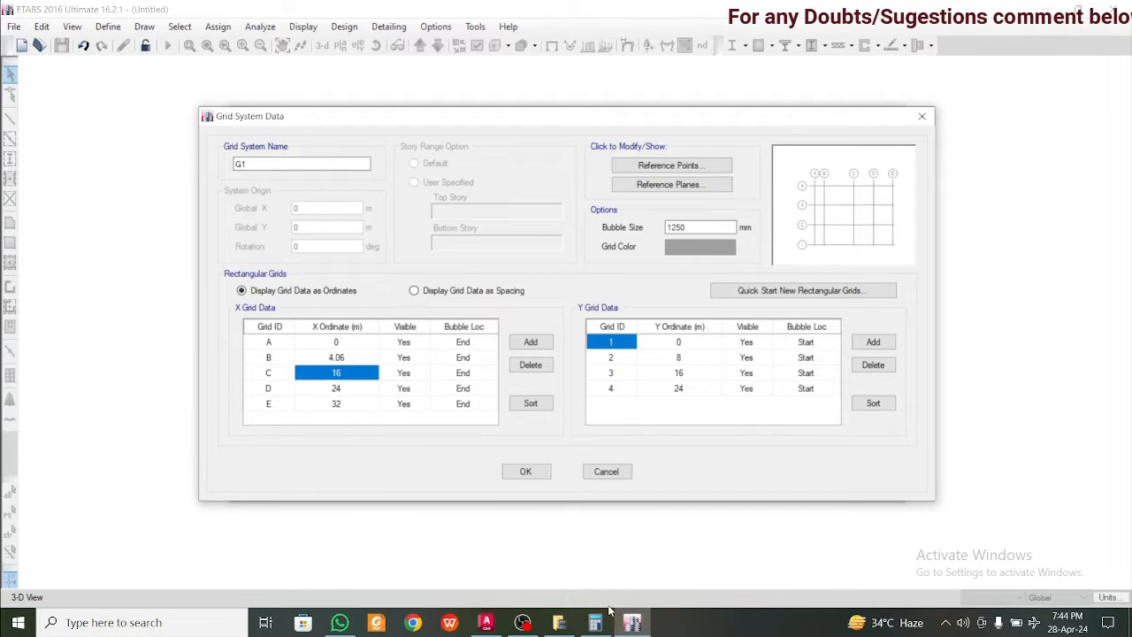
Switch to AutoCAD and read the spacing between the second and third column grid lines, above section mark 02
{"action": "left_click", "coordinate": [633, 625]}
{"action": "left_click", "coordinate": [486, 623]}
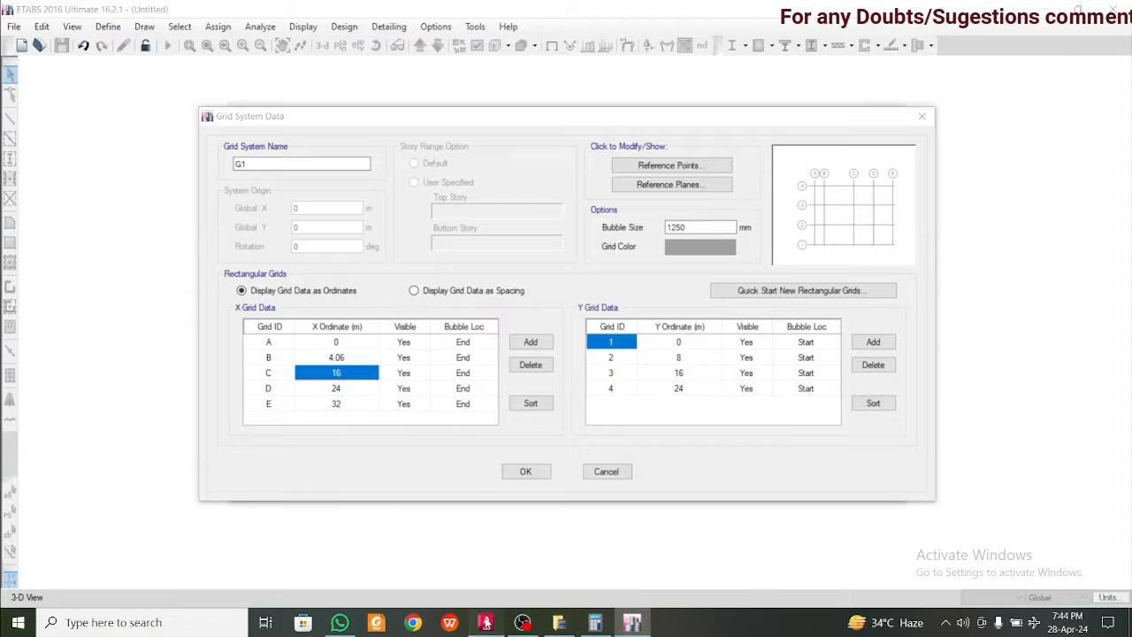
{"action": "scroll", "coordinate": [517, 431], "scroll_direction": "down", "scroll_amount": 6}
{"action": "middle_click_drag", "start_coordinate": [693, 425], "coordinate": [450, 428]}
{"action": "key", "text": "Escape"}
{"action": "middle_click_drag", "start_coordinate": [636, 380], "coordinate": [532, 361]}
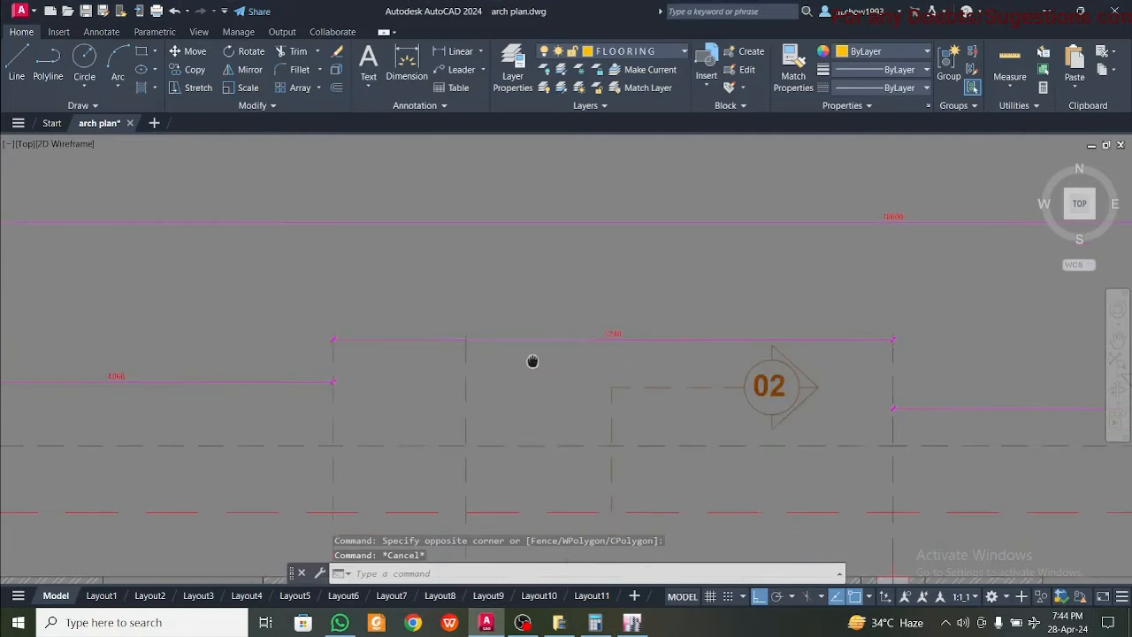
{"action": "scroll", "coordinate": [533, 360], "scroll_direction": "up", "scroll_amount": 3}
{"action": "left_click", "coordinate": [496, 245]}
{"action": "left_click", "coordinate": [425, 326]}
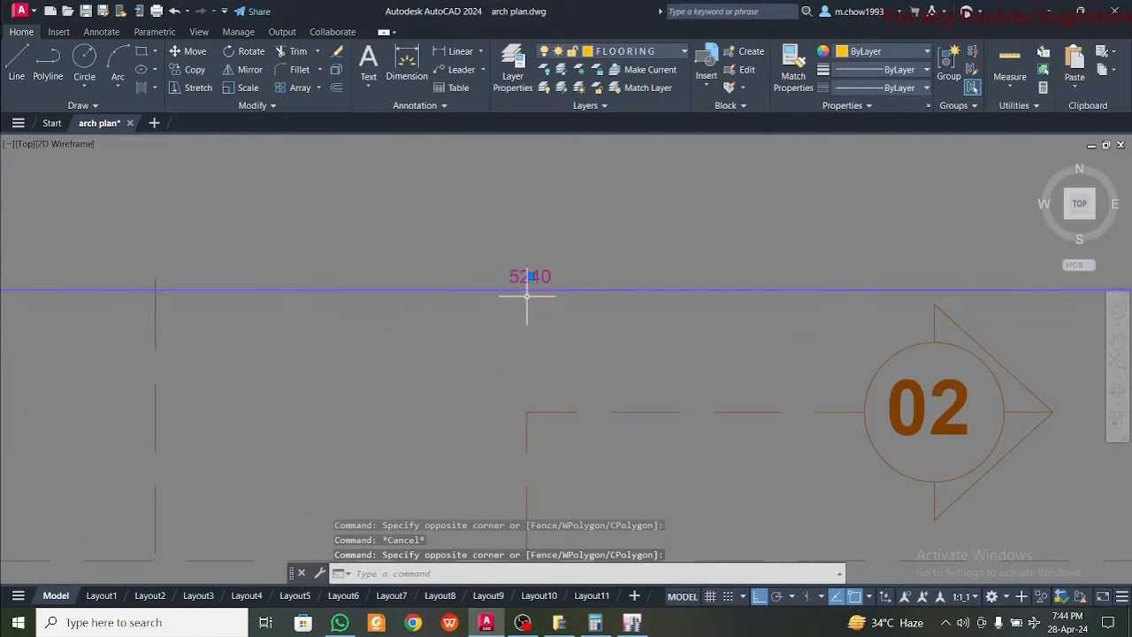
{"action": "scroll", "coordinate": [527, 295], "scroll_direction": "up", "scroll_amount": 3}
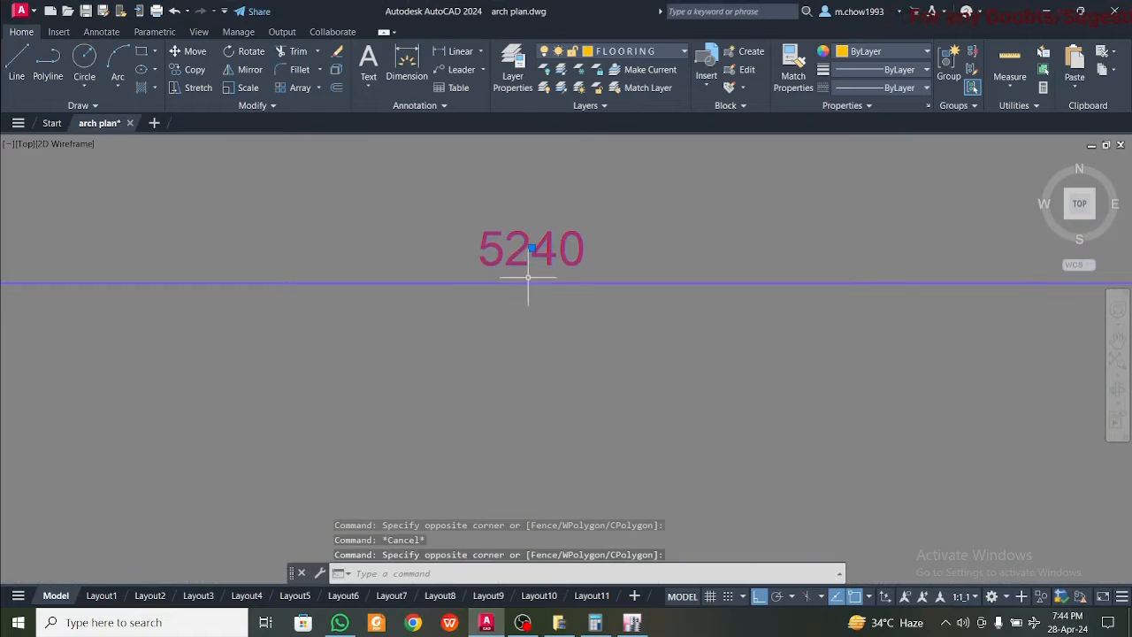
Switch to ETABS and set the X ordinate of grid line C with the formula =4.06+5.240
{"action": "left_click", "coordinate": [633, 623]}
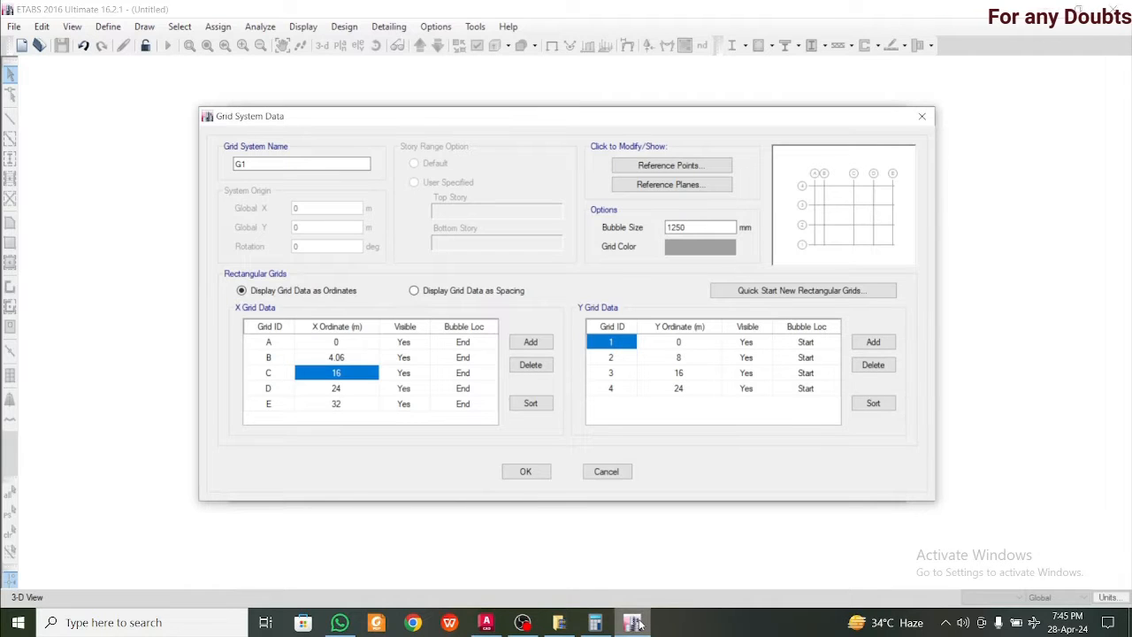
{"action": "type", "text": "=4.06+5.240"}
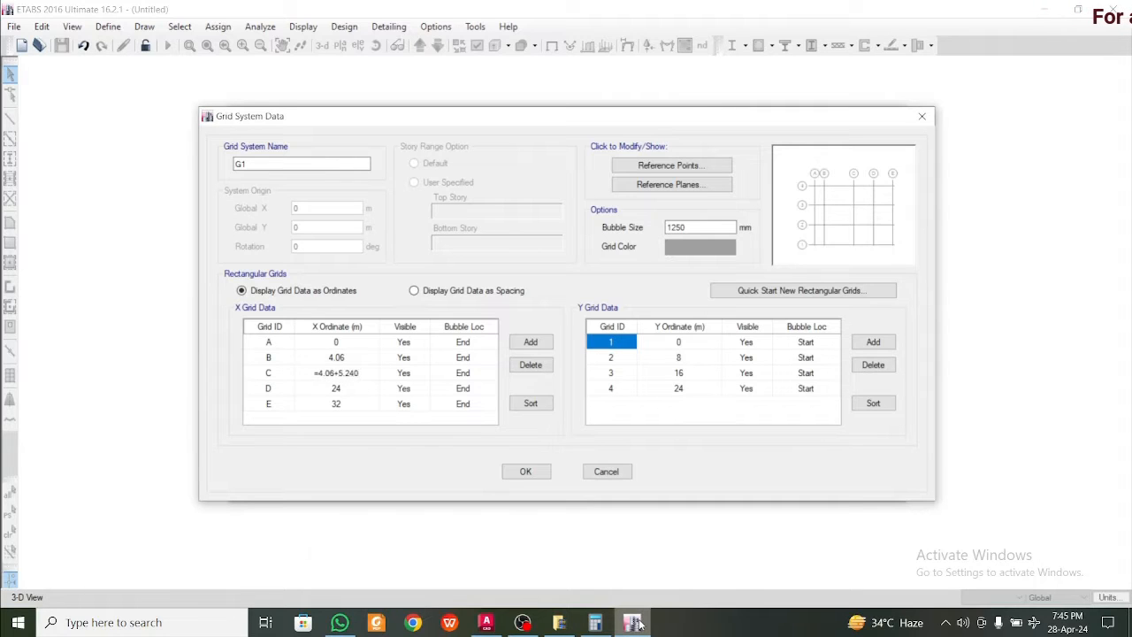
{"action": "key", "text": "Return"}
{"action": "left_click", "coordinate": [635, 624]}
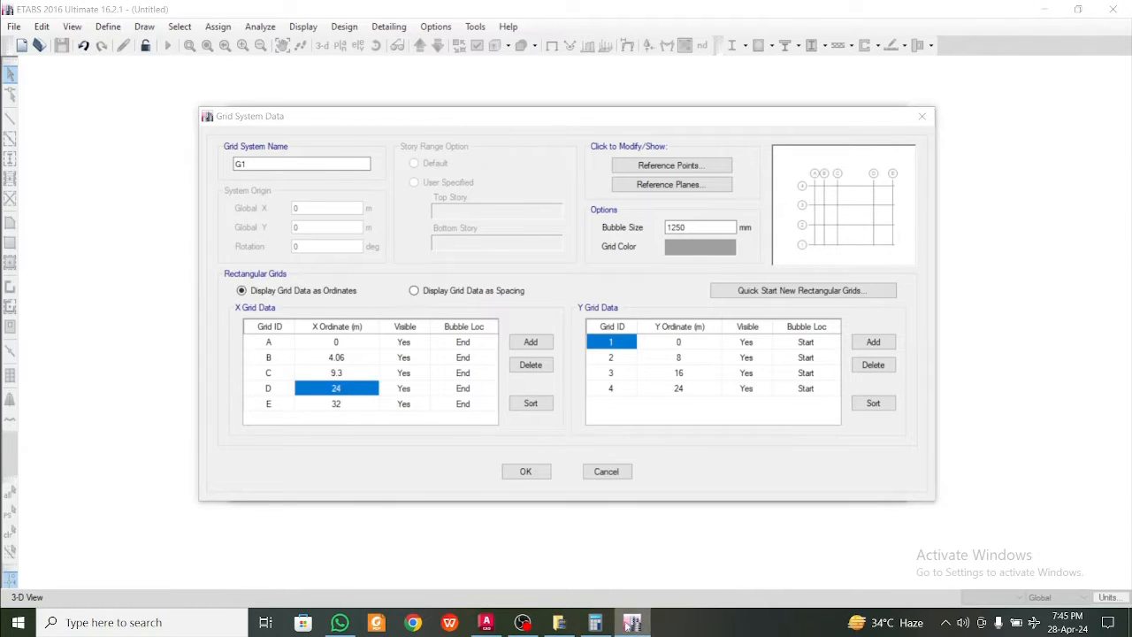
Switch to AutoCAD and read the spacing between the third and fourth column grid lines, beside elevation mark E3
{"action": "left_click", "coordinate": [485, 625]}
{"action": "scroll", "coordinate": [567, 390], "scroll_direction": "down", "scroll_amount": 5}
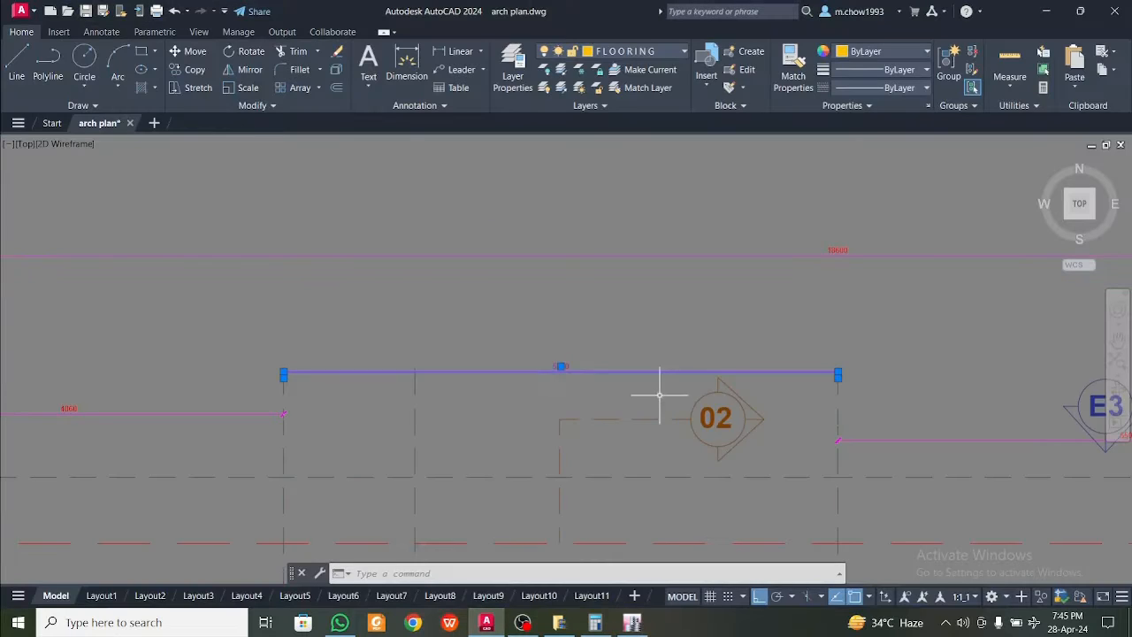
{"action": "middle_click_drag", "start_coordinate": [958, 427], "coordinate": [624, 412]}
{"action": "middle_click_drag", "start_coordinate": [826, 433], "coordinate": [567, 434]}
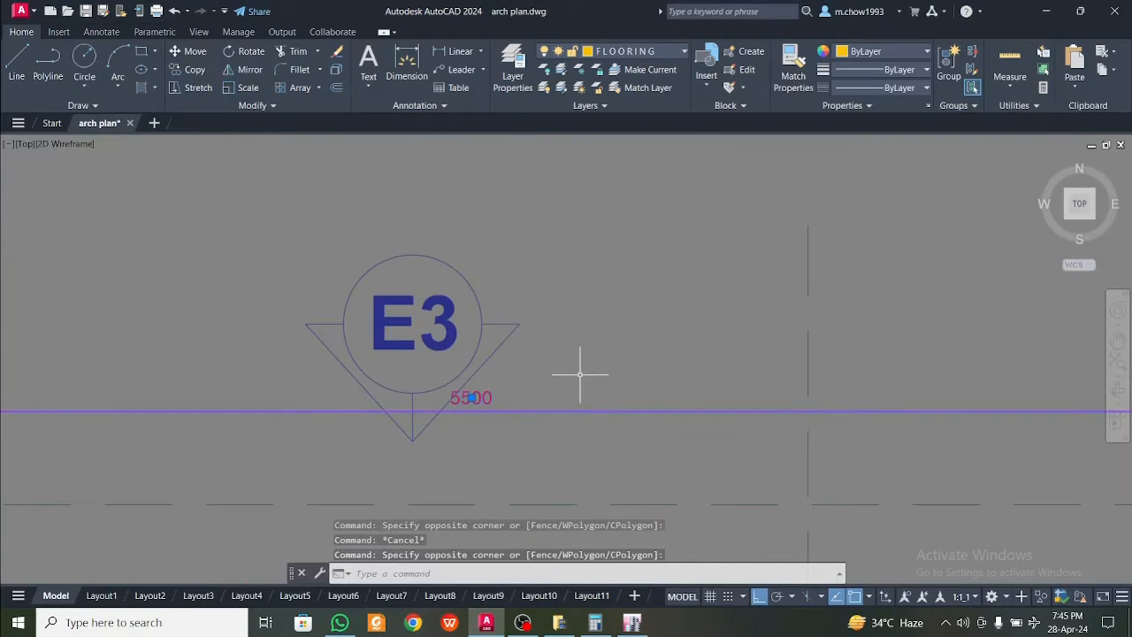
Switch to ETABS and set the X ordinate of grid line D to 14.8 m with a formula adding the spacing to 9.3
{"action": "left_click", "coordinate": [632, 622]}
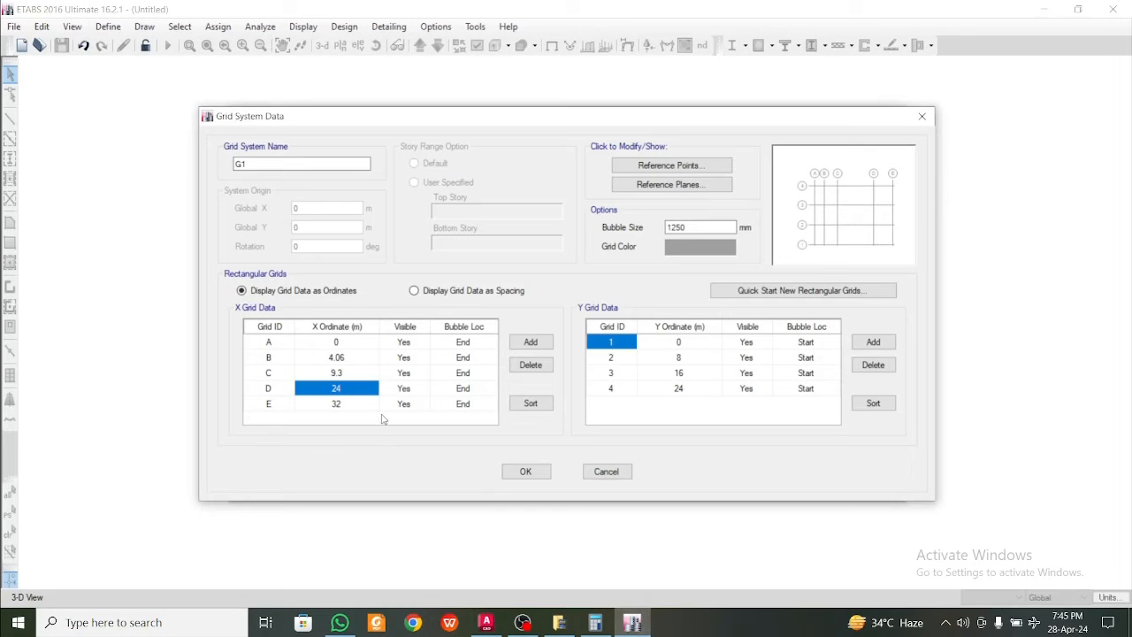
{"action": "type", "text": "=9.3+5.5"}
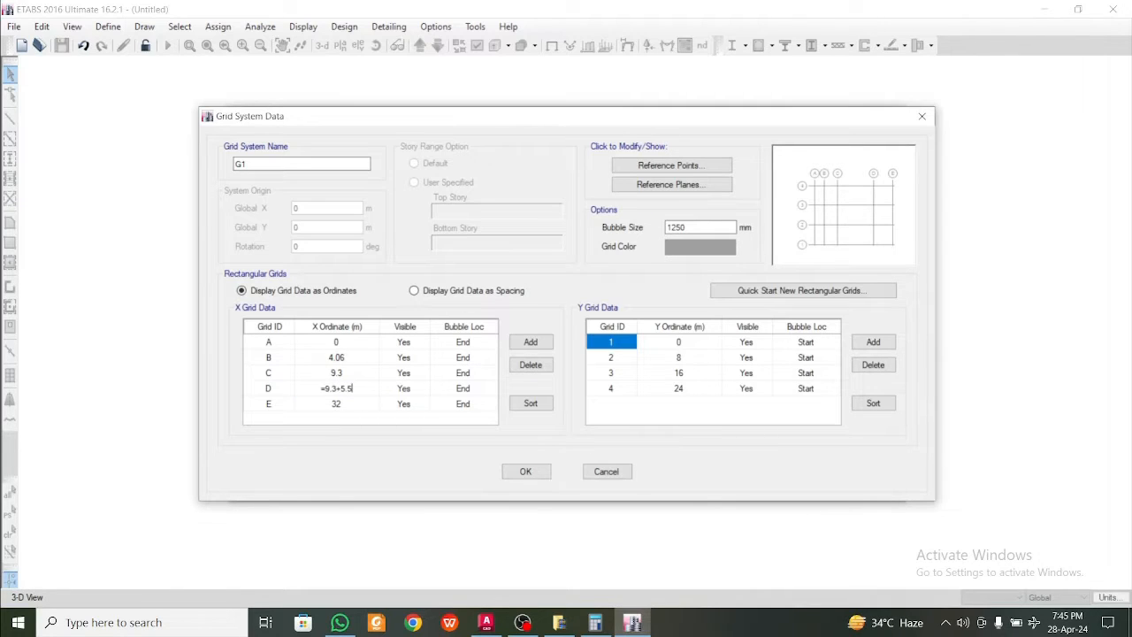
{"action": "key", "text": "Return"}
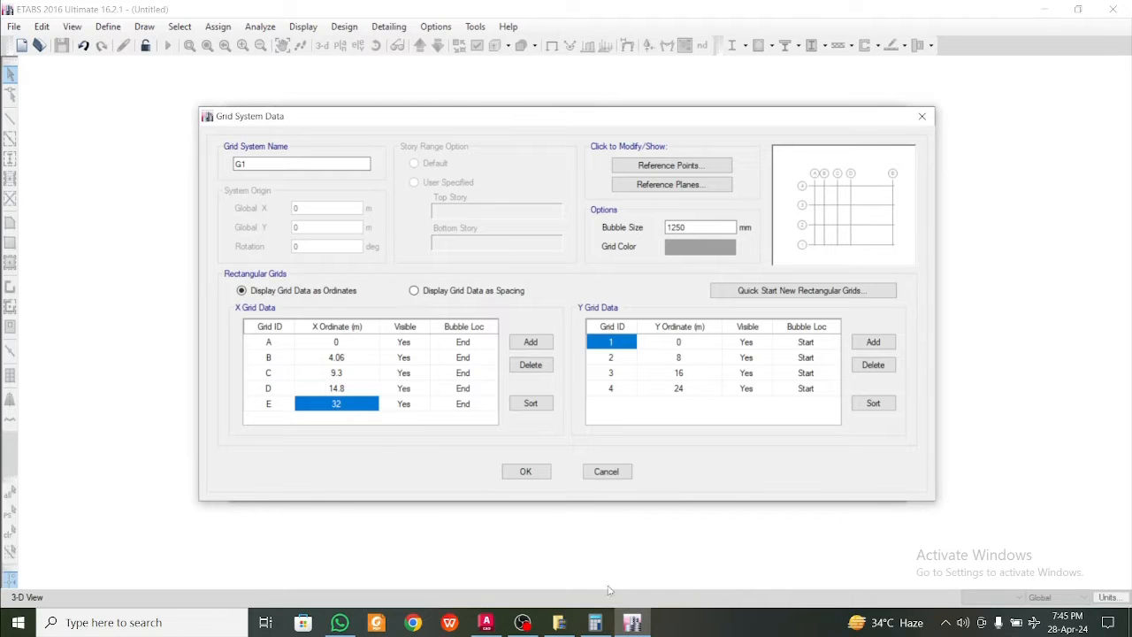
Switch to AutoCAD and read the spacing between the fourth and fifth column grid lines, beyond elevation mark E3
{"action": "left_click", "coordinate": [485, 623]}
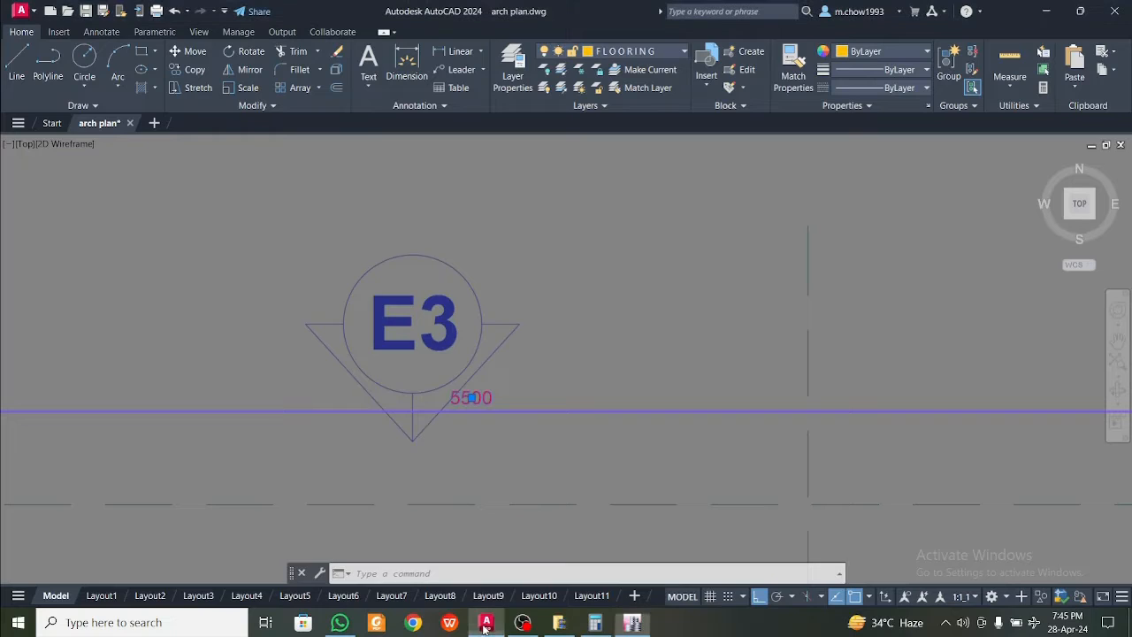
{"action": "scroll", "coordinate": [534, 473], "scroll_direction": "down", "scroll_amount": 8}
{"action": "middle_click_drag", "start_coordinate": [632, 482], "coordinate": [384, 435]}
{"action": "scroll", "coordinate": [387, 432], "scroll_direction": "up", "scroll_amount": 4}
{"action": "left_click", "coordinate": [496, 394]}
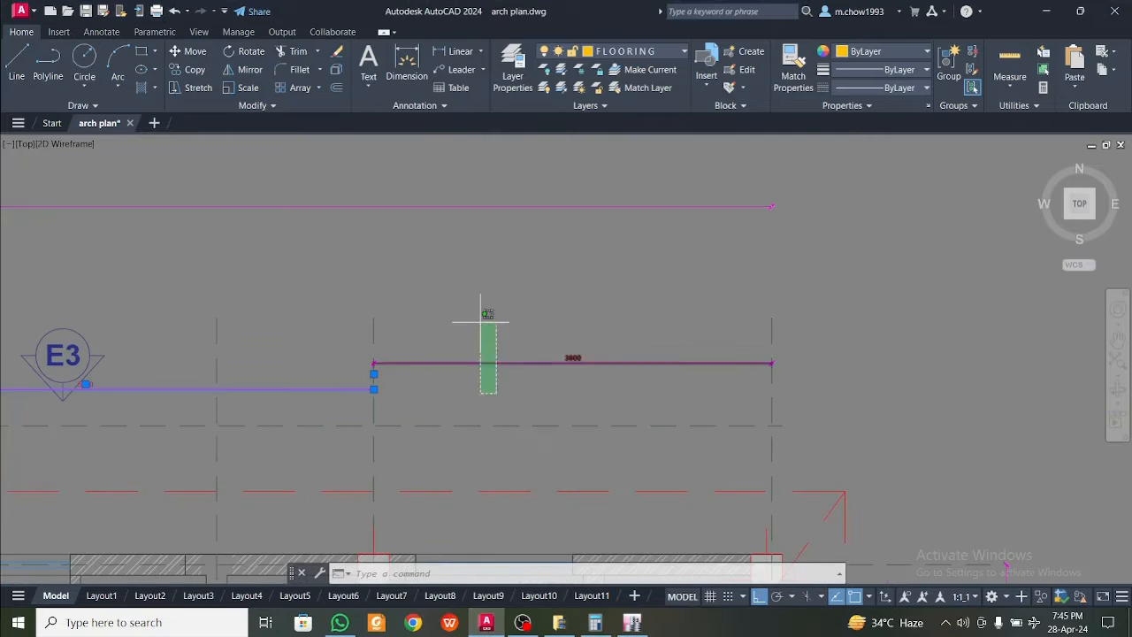
{"action": "key", "text": "Escape"}
{"action": "scroll", "coordinate": [584, 345], "scroll_direction": "up", "scroll_amount": 4}
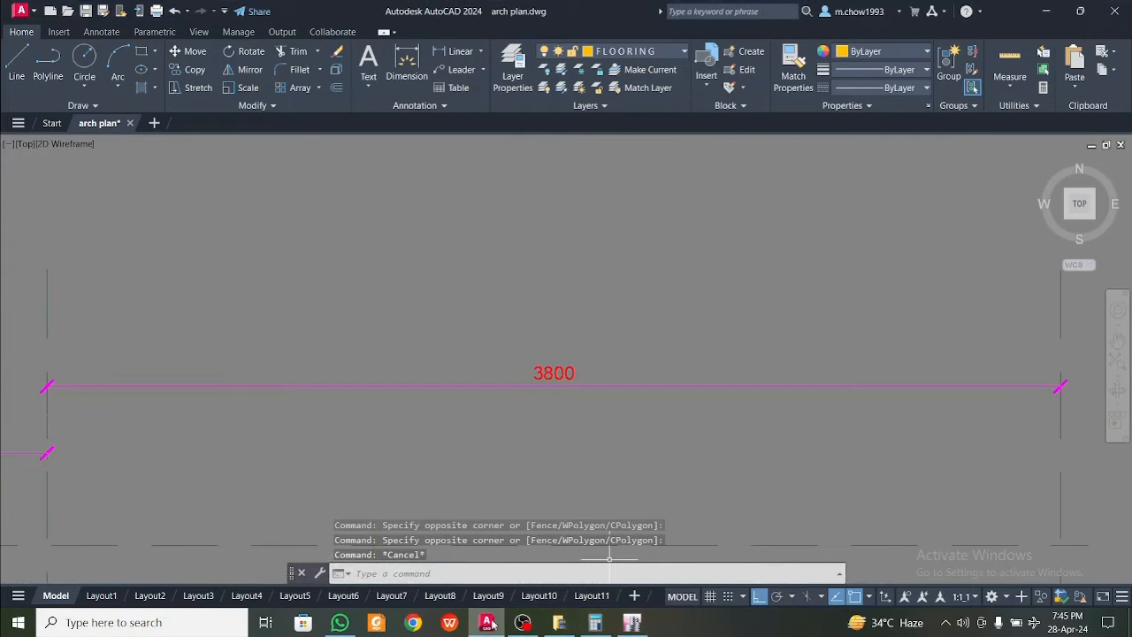
Switch to ETABS and set the X ordinate of grid line E with the formula =14.8+3.8
{"action": "left_click", "coordinate": [631, 622]}
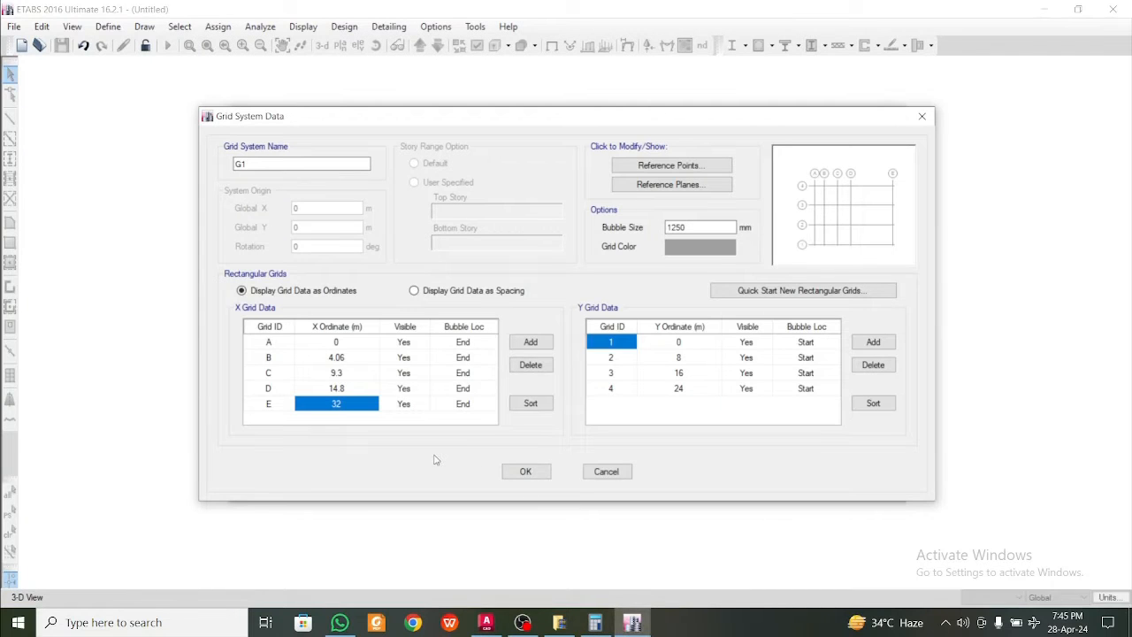
{"action": "type", "text": "="}
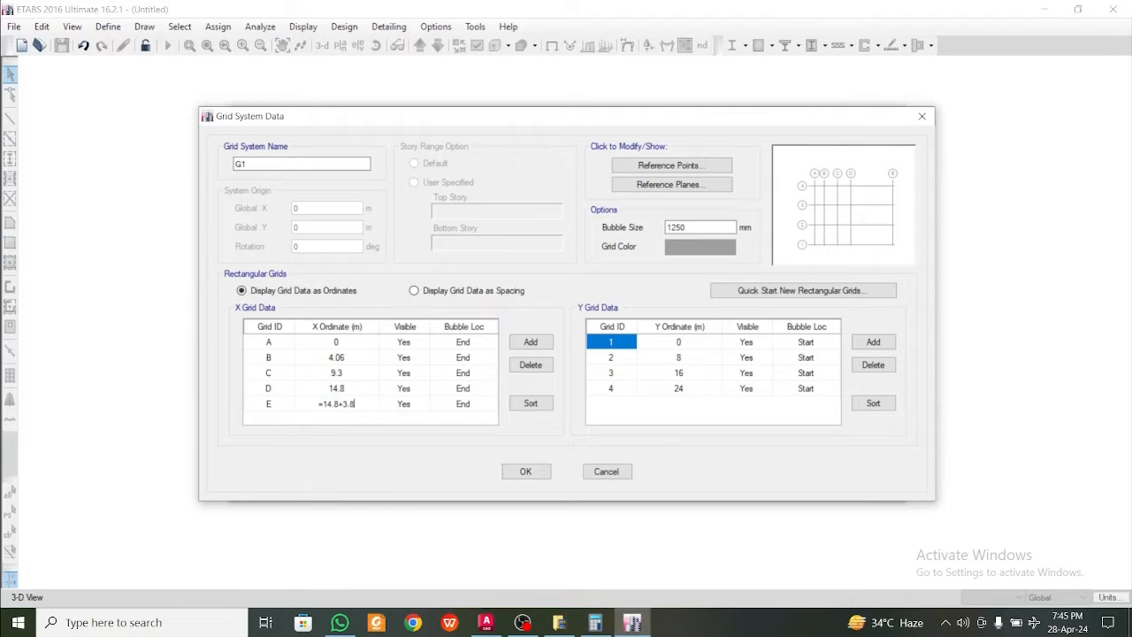
{"action": "type", "text": "14.8+3.8"}
{"action": "key", "text": "Return"}
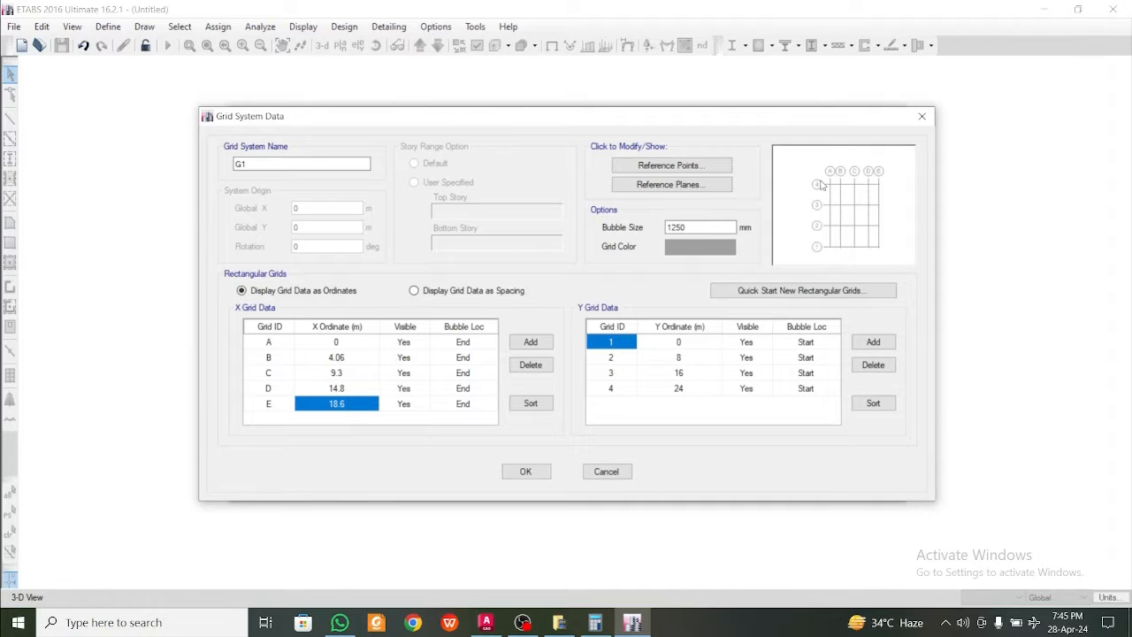
Switch to AutoCAD and read the spacing between grid lines Y0 and Y1 beside the flower bed
{"action": "left_click", "coordinate": [485, 622]}
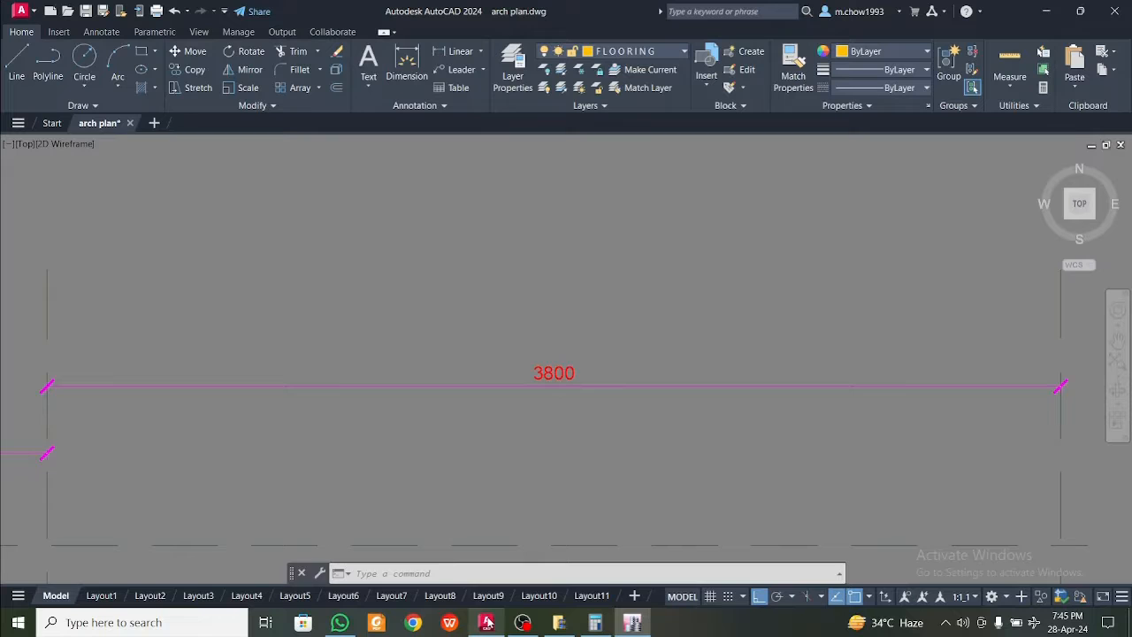
{"action": "scroll", "coordinate": [529, 396], "scroll_direction": "down", "scroll_amount": 5}
{"action": "scroll", "coordinate": [354, 455], "scroll_direction": "up", "scroll_amount": 10}
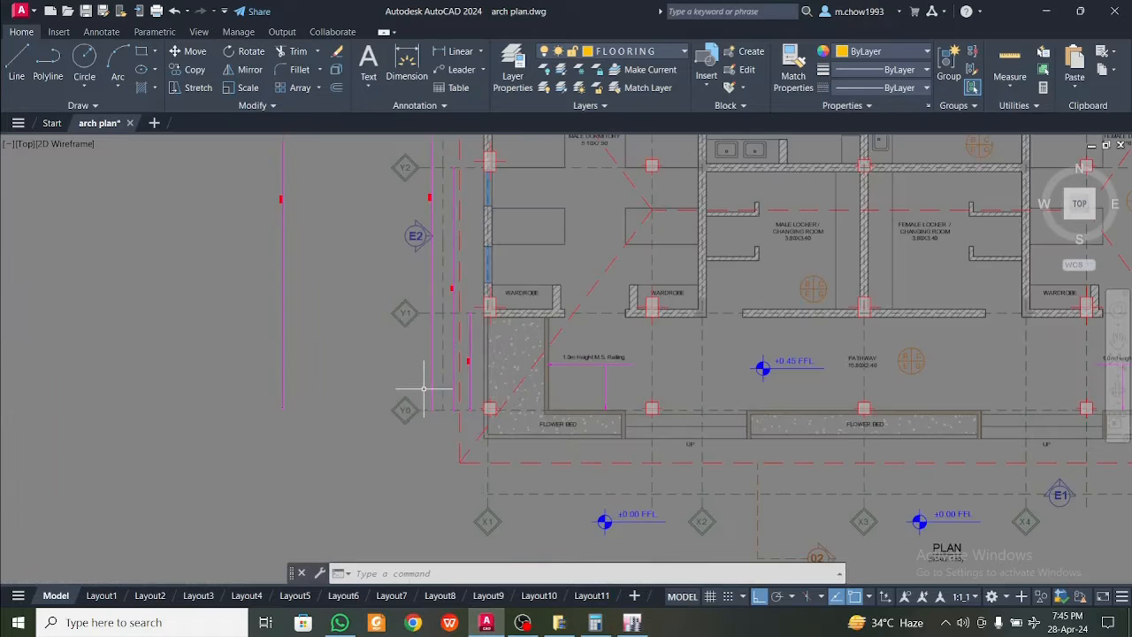
{"action": "middle_click_drag", "start_coordinate": [568, 373], "coordinate": [555, 414]}
{"action": "left_click", "coordinate": [555, 415]}
{"action": "left_click", "coordinate": [530, 379]}
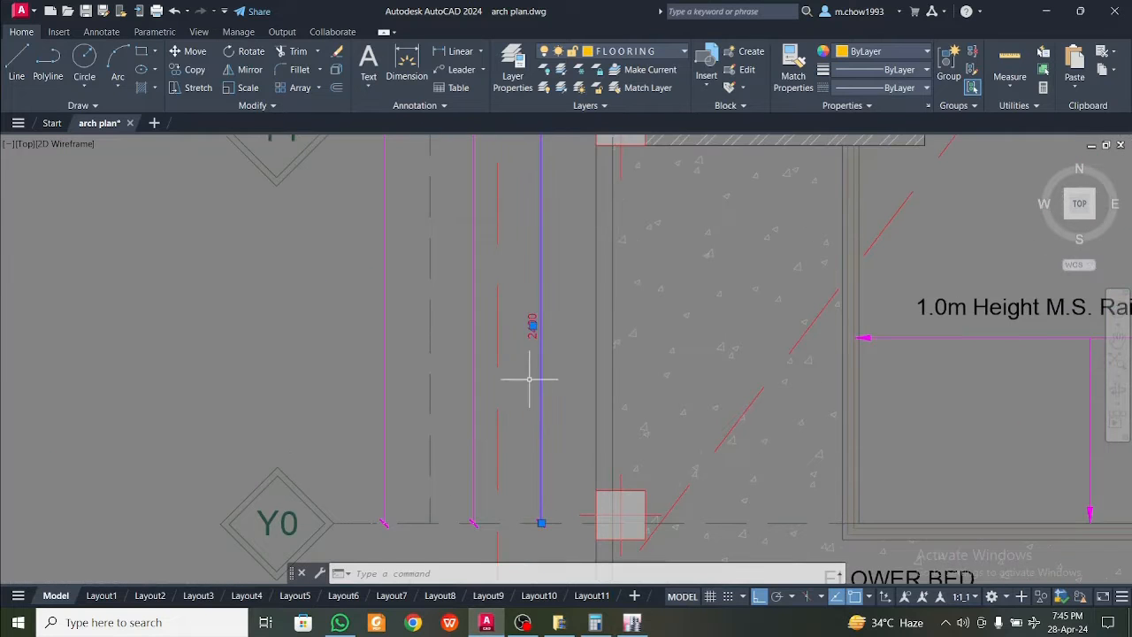
{"action": "scroll", "coordinate": [578, 452], "scroll_direction": "down", "scroll_amount": 6}
{"action": "scroll", "coordinate": [571, 454], "scroll_direction": "down", "scroll_amount": 2}
{"action": "key", "text": "Escape"}
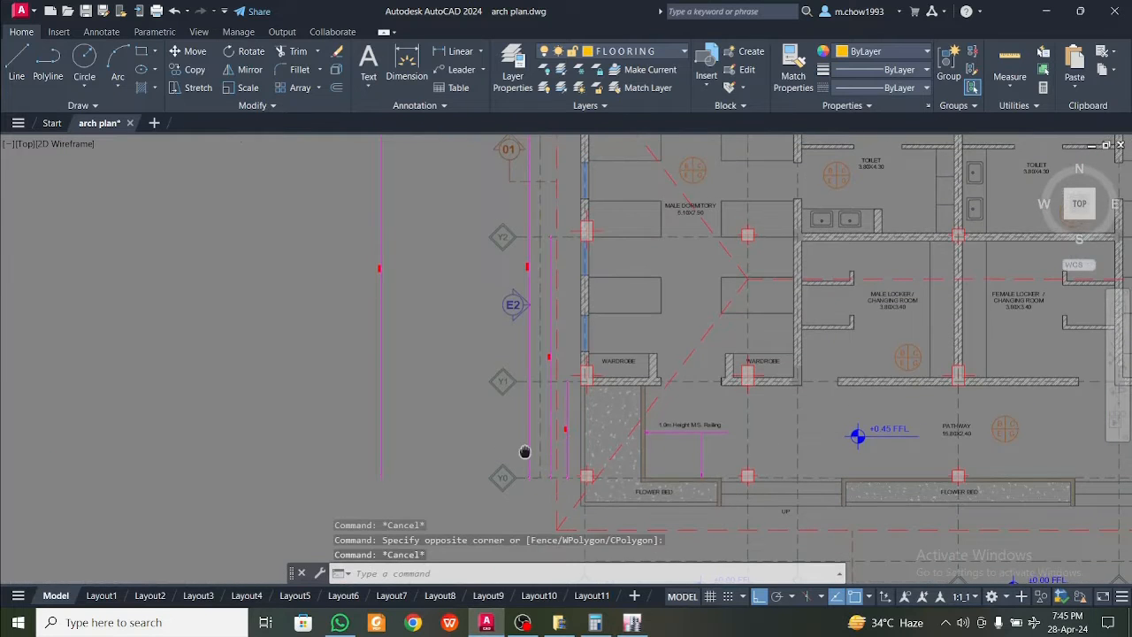
{"action": "scroll", "coordinate": [523, 425], "scroll_direction": "down", "scroll_amount": 3}
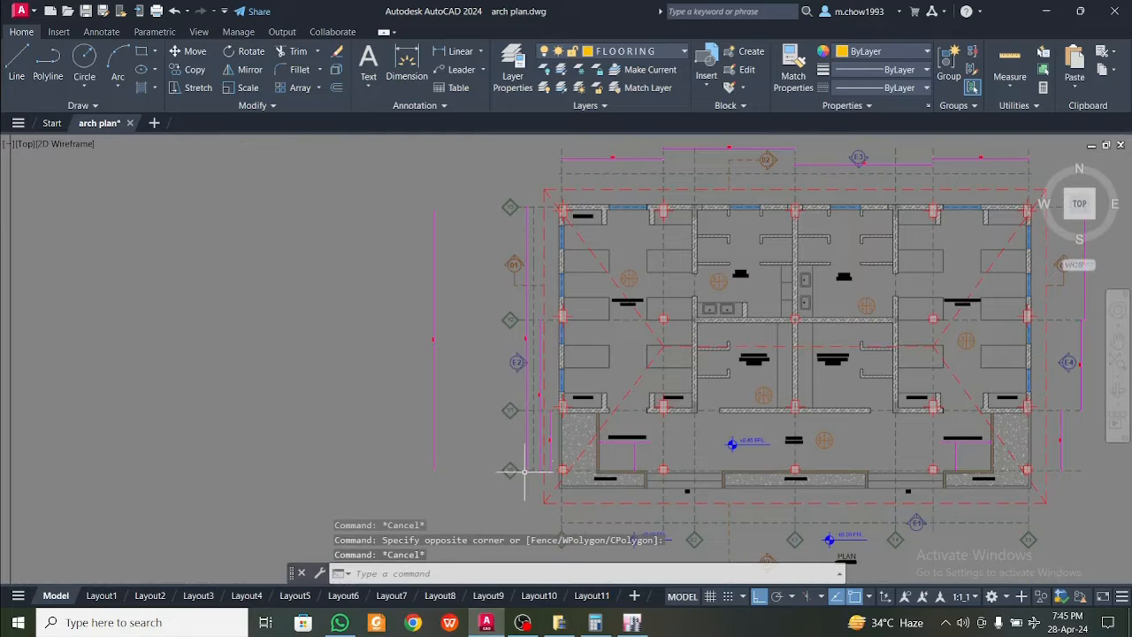
{"action": "left_click", "coordinate": [631, 623]}
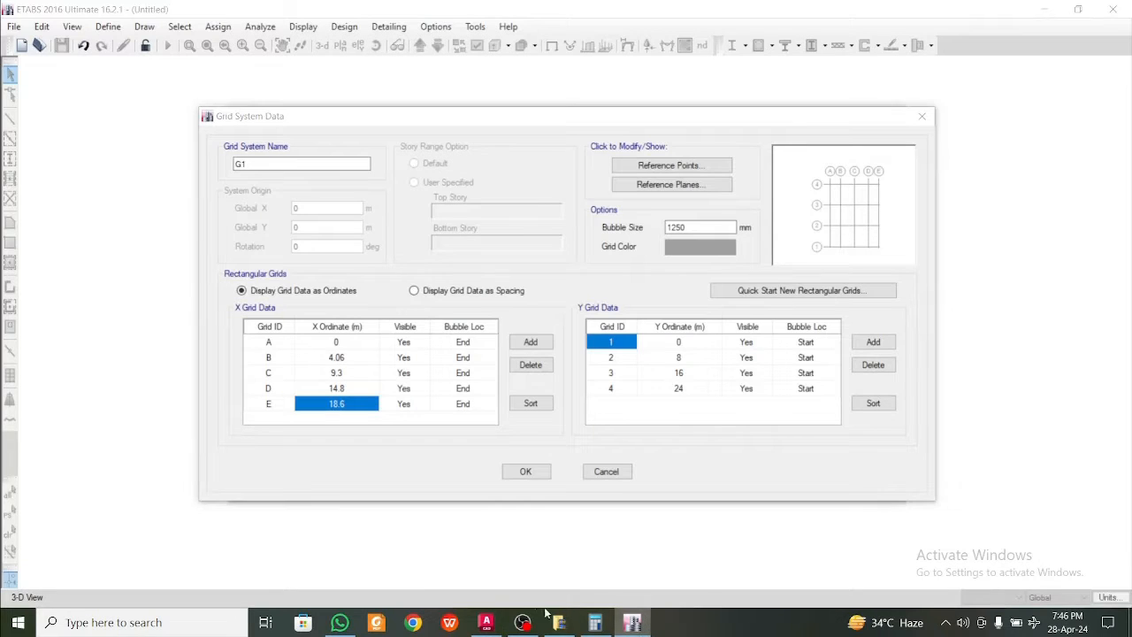
{"action": "left_click", "coordinate": [486, 623]}
{"action": "scroll", "coordinate": [505, 450], "scroll_direction": "up", "scroll_amount": 5}
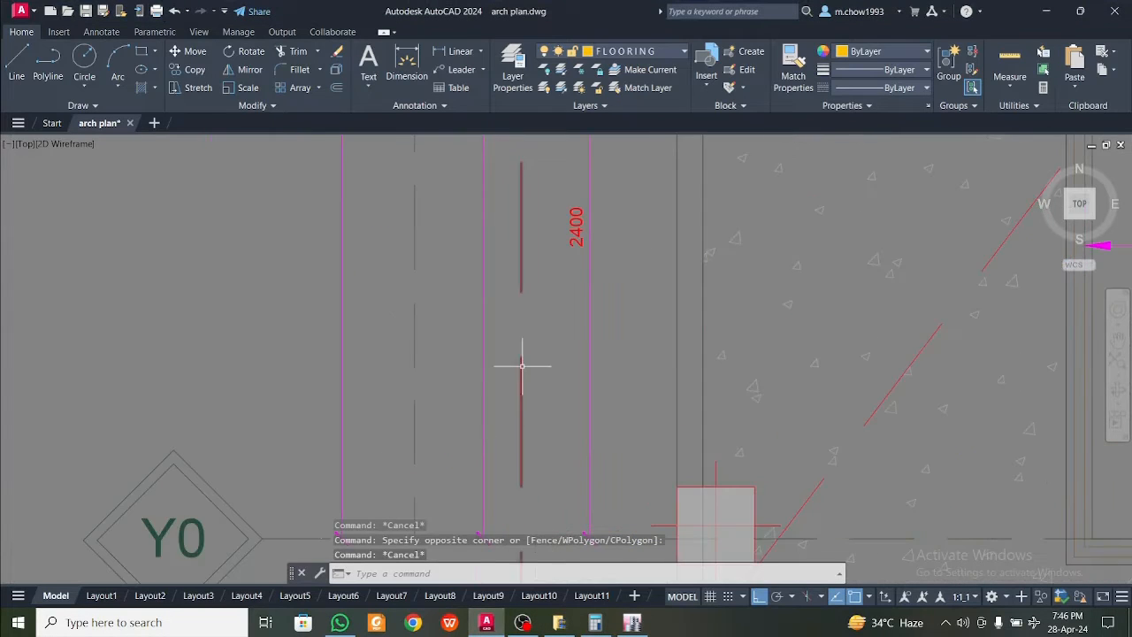
Switch to ETABS and set the Y ordinate of grid line 2 to 2.4 m
{"action": "left_click", "coordinate": [631, 623]}
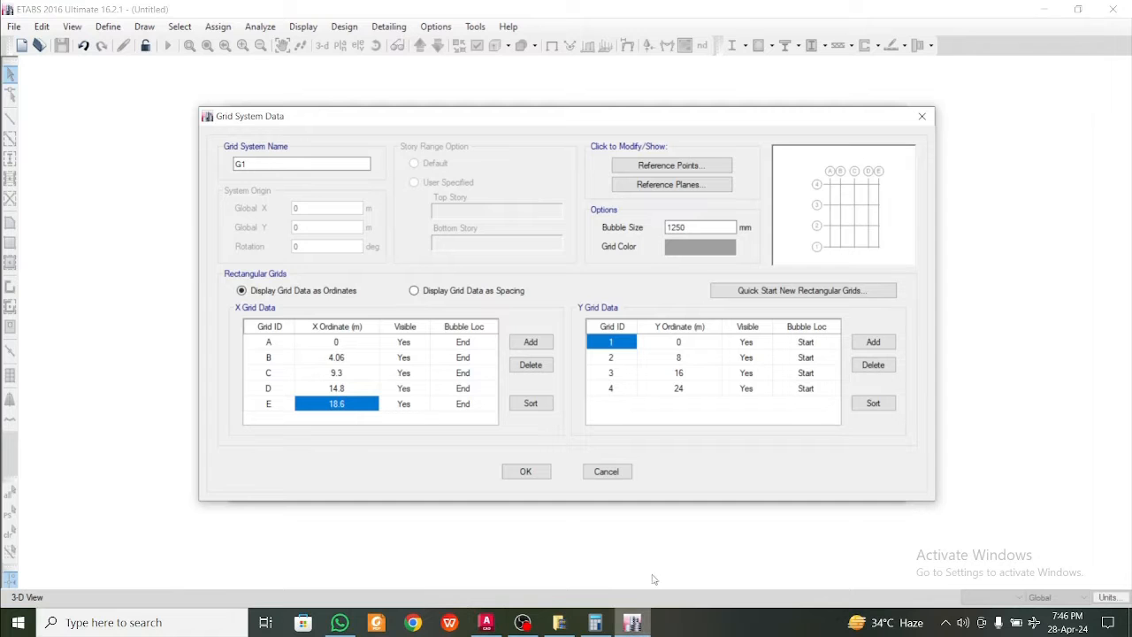
{"action": "left_click", "coordinate": [687, 372]}
{"action": "left_click", "coordinate": [687, 373]}
{"action": "left_click", "coordinate": [688, 363]}
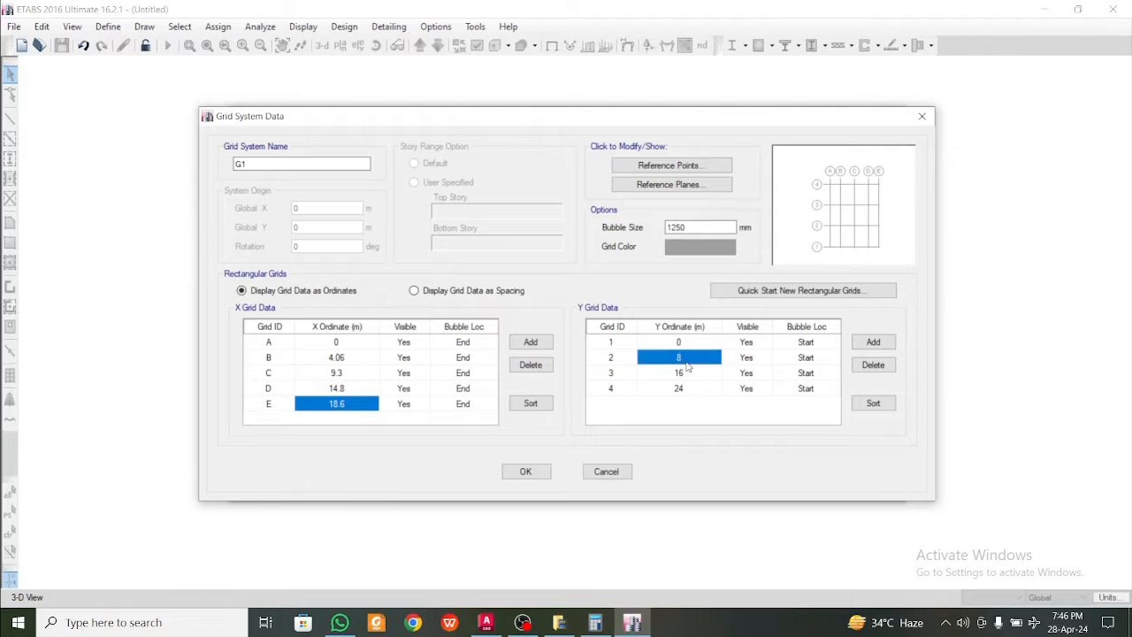
{"action": "type", "text": "2.4"}
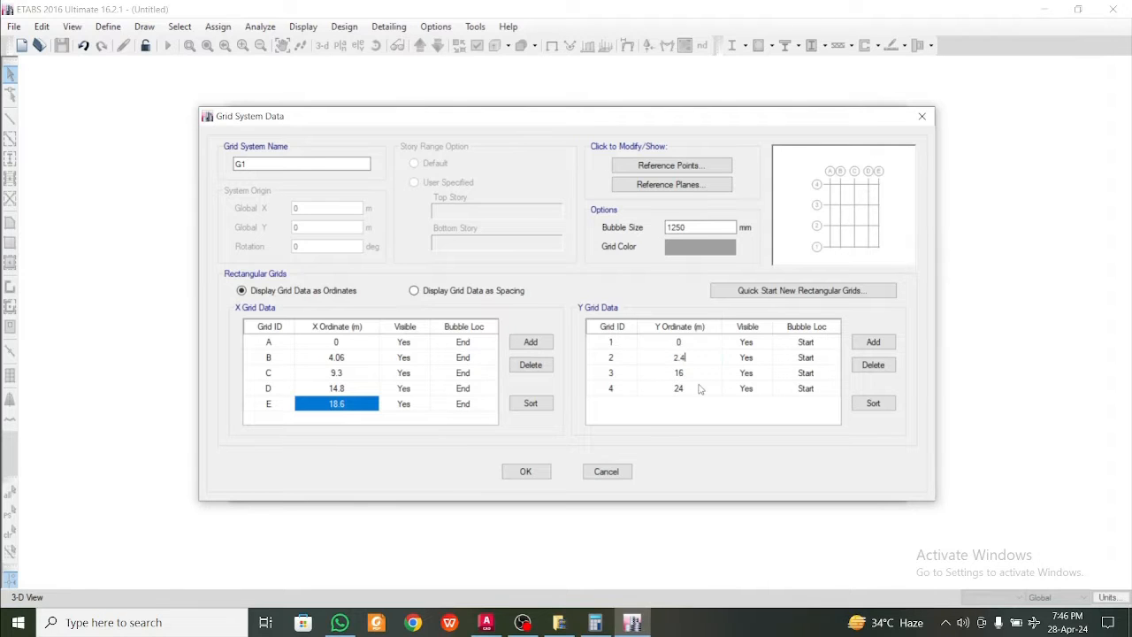
{"action": "left_click", "coordinate": [692, 377]}
Switch to AutoCAD and trace the dimension line running from grid line Y0 to Y2 to read its distance
{"action": "left_click", "coordinate": [485, 623]}
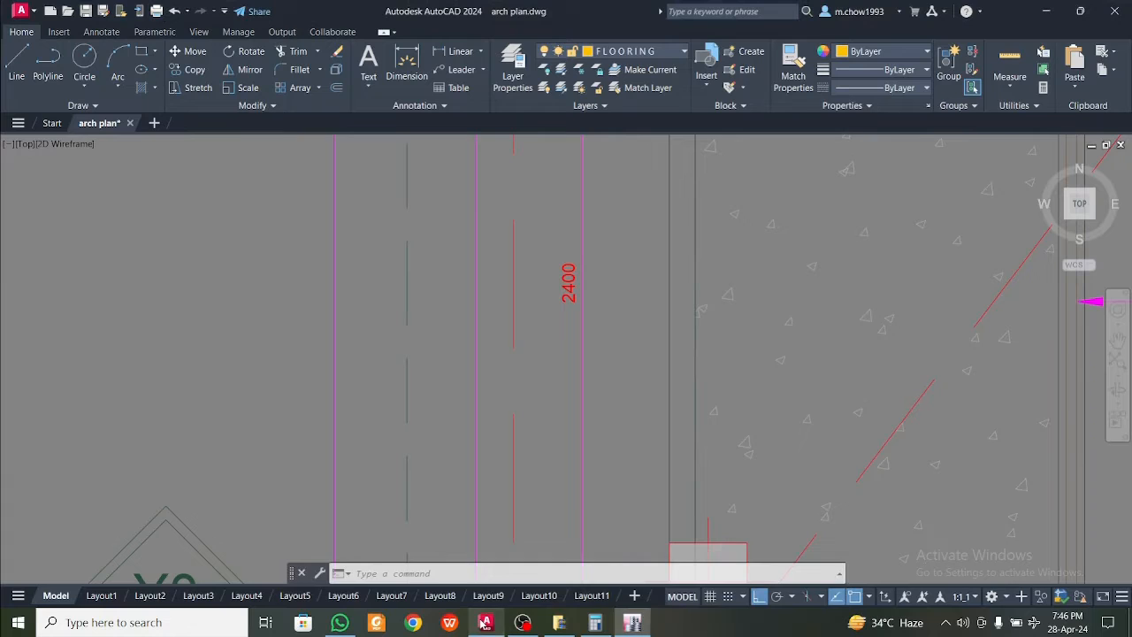
{"action": "scroll", "coordinate": [624, 362], "scroll_direction": "down", "scroll_amount": 3}
{"action": "middle_click_drag", "start_coordinate": [624, 362], "coordinate": [609, 456]}
{"action": "scroll", "coordinate": [596, 320], "scroll_direction": "up", "scroll_amount": 2}
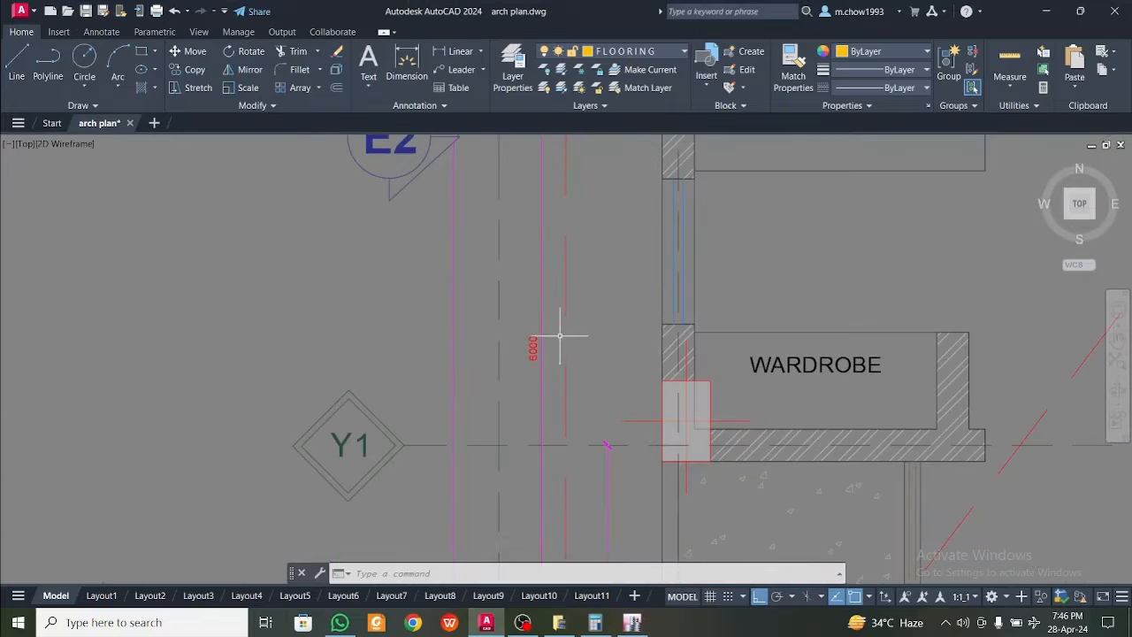
{"action": "left_click", "coordinate": [545, 351]}
{"action": "left_click", "coordinate": [511, 305]}
{"action": "scroll", "coordinate": [529, 329], "scroll_direction": "down", "scroll_amount": 2}
{"action": "middle_click_drag", "start_coordinate": [549, 230], "coordinate": [547, 368]}
{"action": "middle_click_drag", "start_coordinate": [554, 255], "coordinate": [518, 189]}
{"action": "scroll", "coordinate": [550, 335], "scroll_direction": "up", "scroll_amount": 4}
{"action": "middle_click_drag", "start_coordinate": [484, 450], "coordinate": [493, 250]}
{"action": "middle_click_drag", "start_coordinate": [502, 456], "coordinate": [507, 315]}
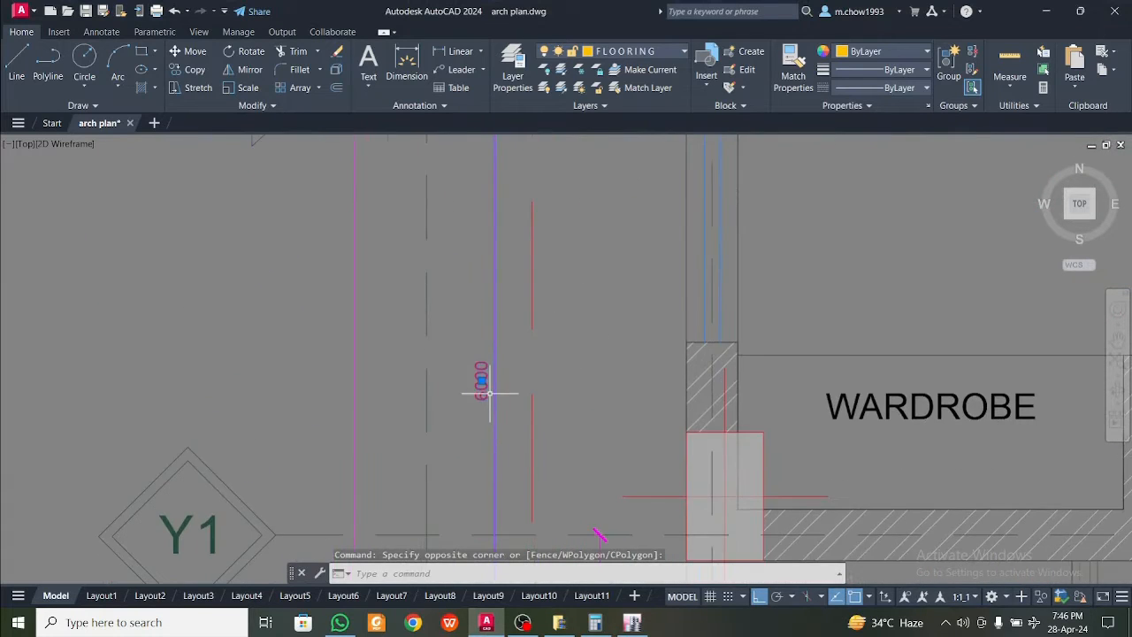
{"action": "scroll", "coordinate": [490, 389], "scroll_direction": "down", "scroll_amount": 4}
{"action": "middle_click_drag", "start_coordinate": [493, 452], "coordinate": [507, 262]}
{"action": "middle_click_drag", "start_coordinate": [505, 200], "coordinate": [505, 324]}
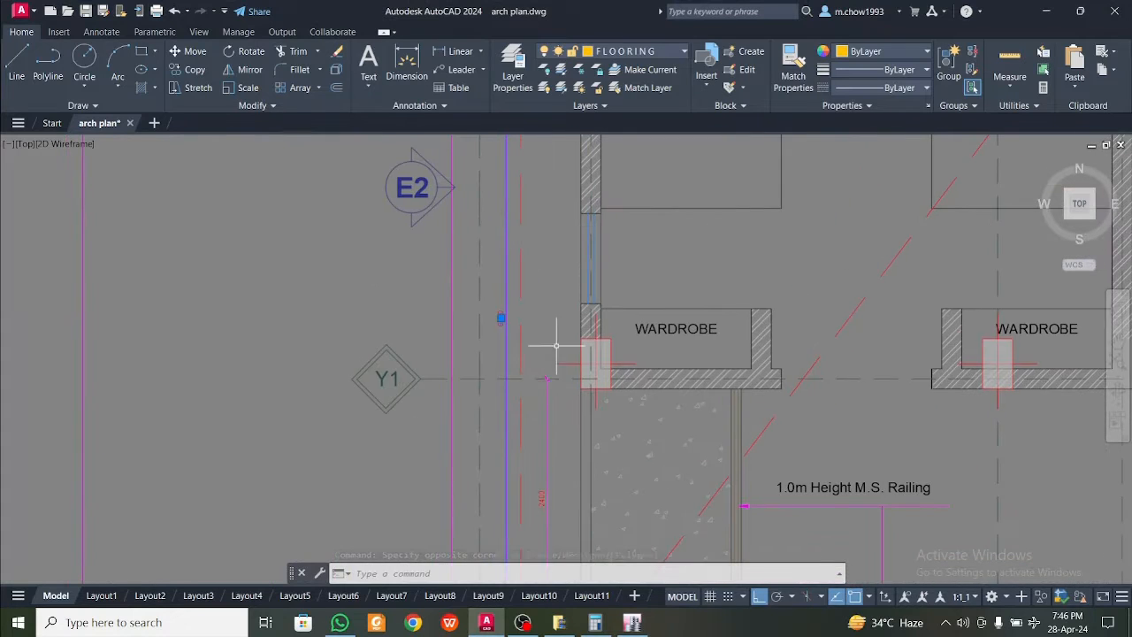
{"action": "key", "text": "Escape"}
Add a vertical linear dimension between grid lines Y2 and Y1, just outside the male dormitory's outer wall
{"action": "left_click", "coordinate": [459, 51]}
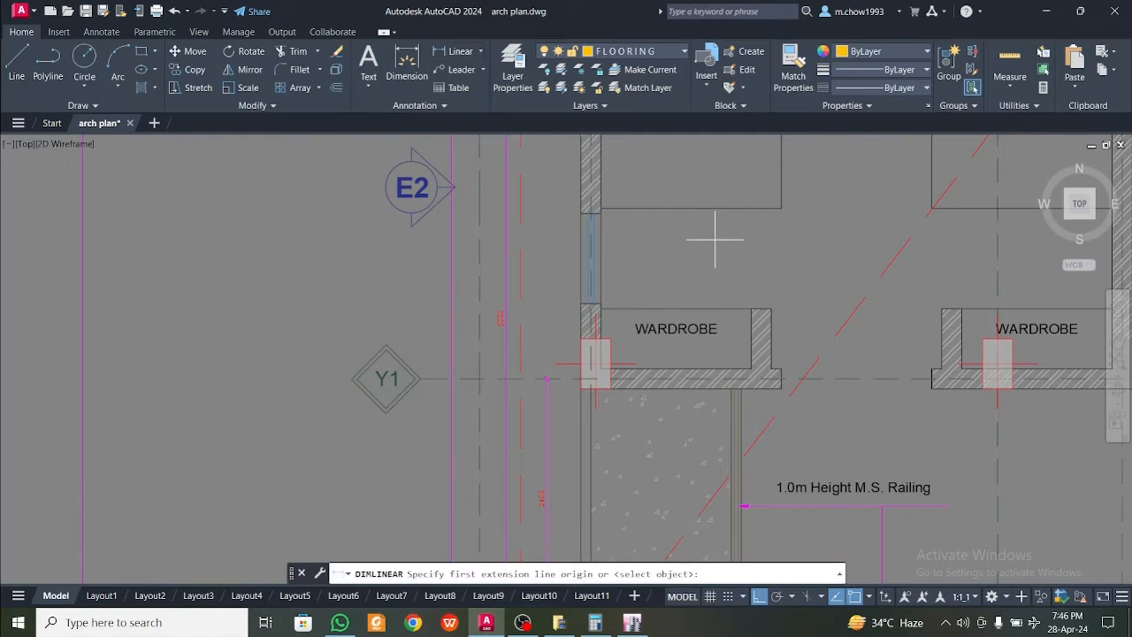
{"action": "middle_click_drag", "start_coordinate": [566, 138], "coordinate": [568, 290]}
{"action": "left_click", "coordinate": [549, 171]}
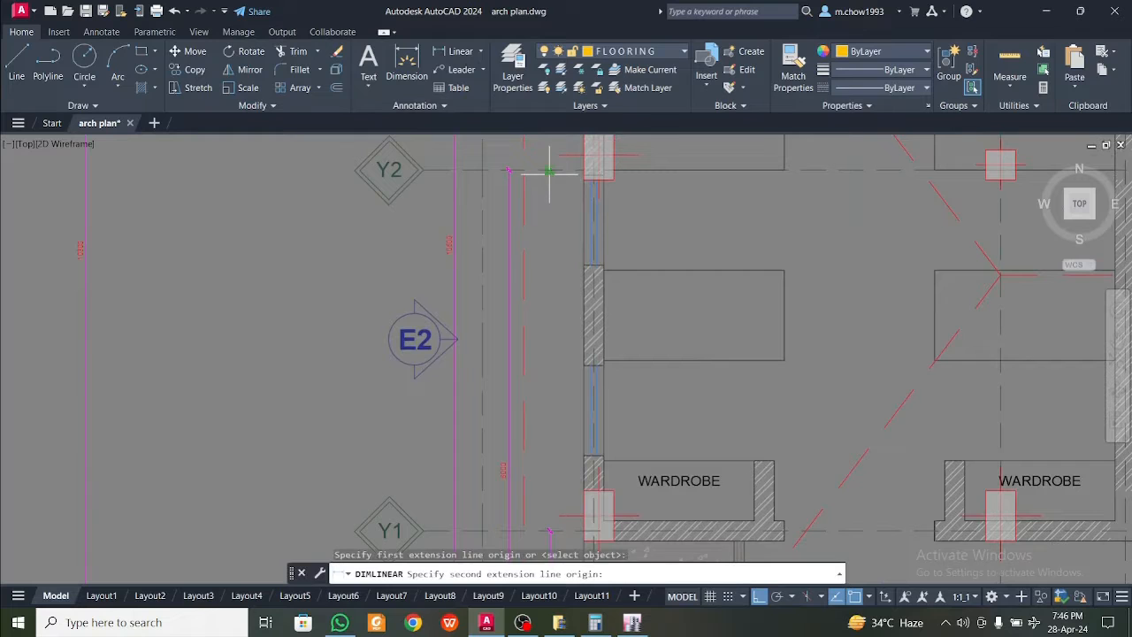
{"action": "left_click", "coordinate": [548, 528]}
{"action": "left_click", "coordinate": [541, 340]}
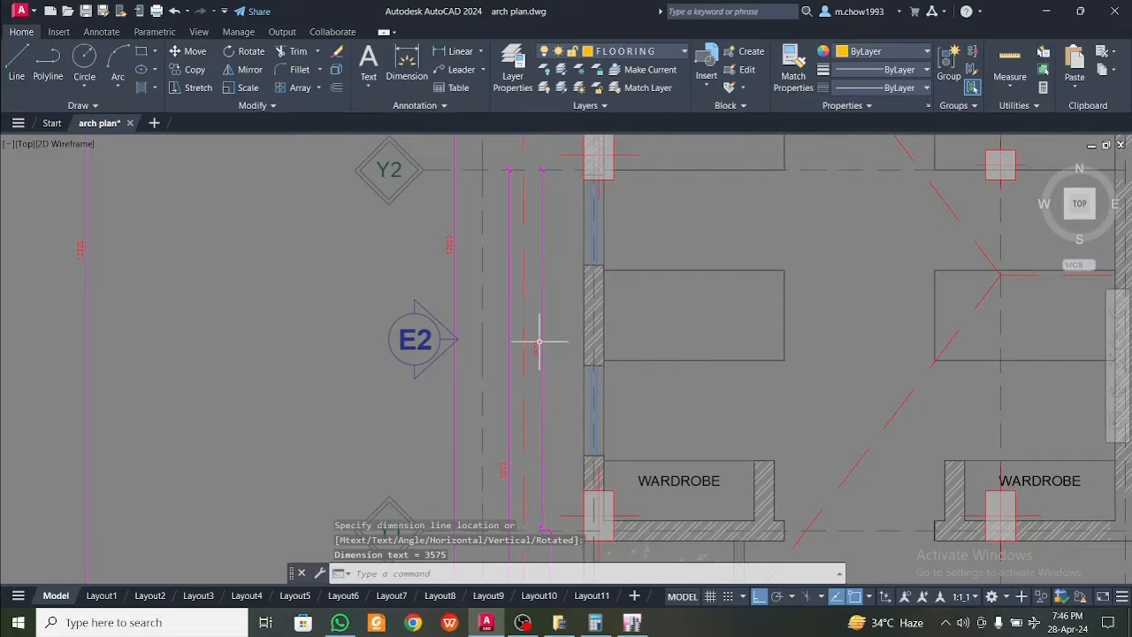
Compare the new Y1–Y2 dimension with the existing cumulative dimension from Y0 to Y2
{"action": "scroll", "coordinate": [540, 348], "scroll_direction": "up", "scroll_amount": 4}
{"action": "scroll", "coordinate": [543, 411], "scroll_direction": "down", "scroll_amount": 2}
{"action": "middle_click_drag", "start_coordinate": [539, 426], "coordinate": [516, 195]}
{"action": "scroll", "coordinate": [476, 349], "scroll_direction": "up", "scroll_amount": 2}
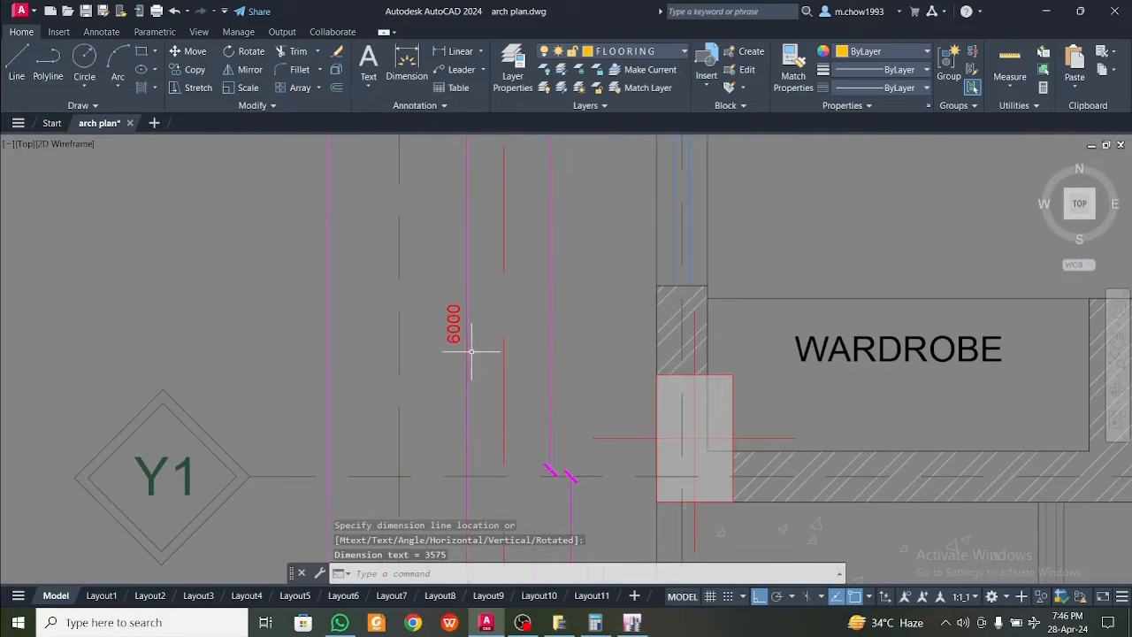
{"action": "left_click", "coordinate": [470, 351]}
{"action": "left_click", "coordinate": [452, 341]}
Switch to ETABS and set the Y ordinate of grid line 3 to 6 m
{"action": "left_click", "coordinate": [633, 623]}
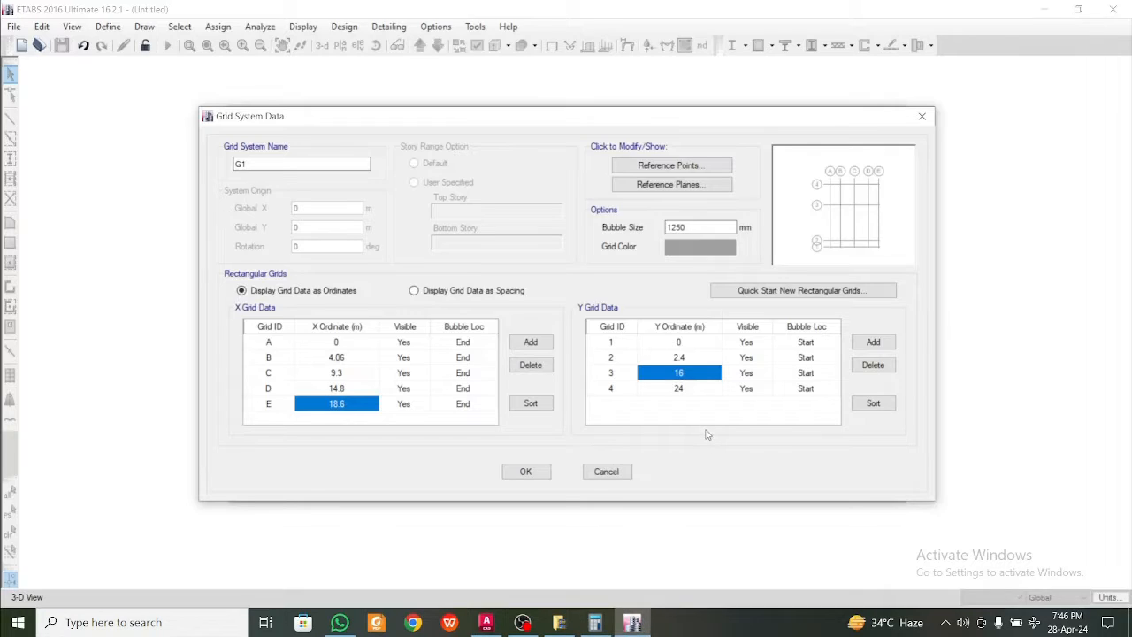
{"action": "type", "text": "6"}
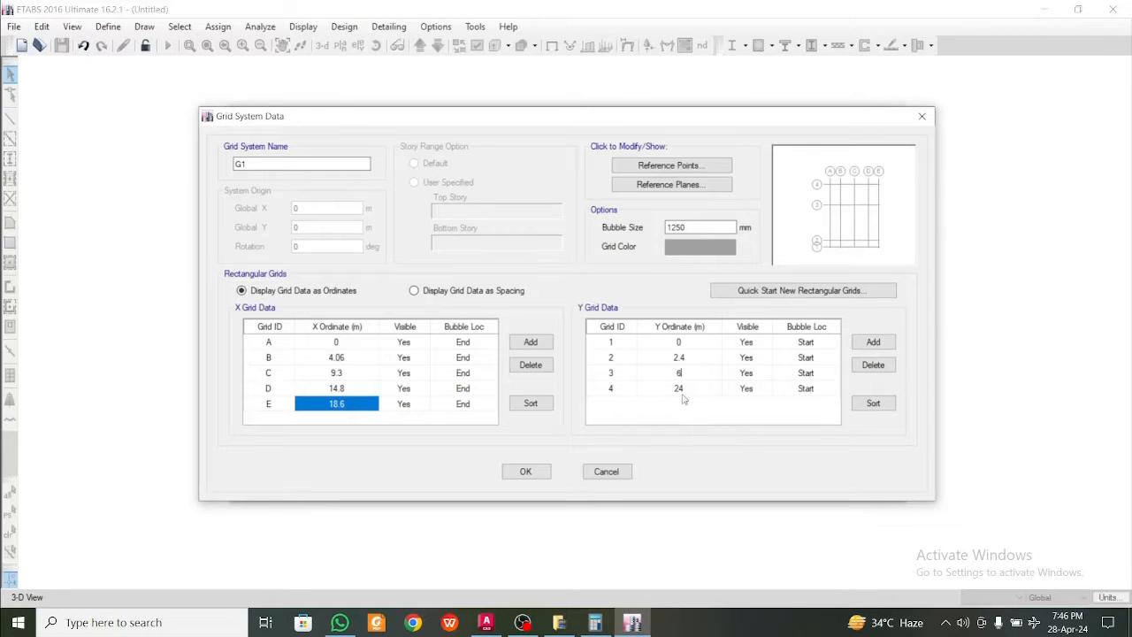
{"action": "left_click", "coordinate": [681, 394]}
Switch to AutoCAD and read the overall dimension from grid line Y0 to Y3
{"action": "left_click", "coordinate": [634, 625]}
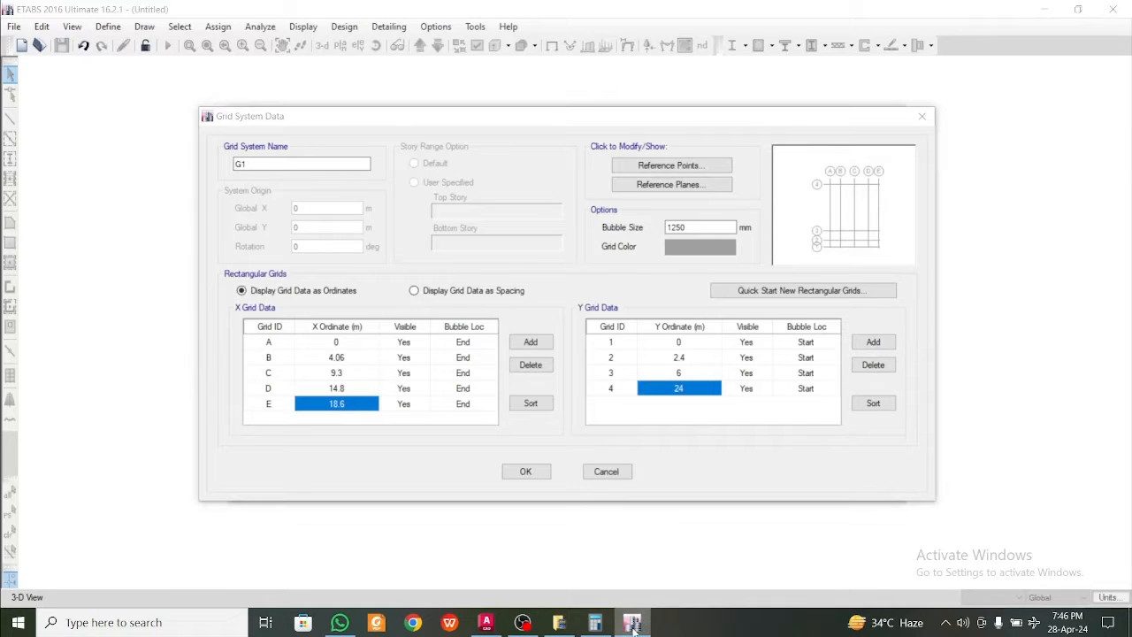
{"action": "left_click", "coordinate": [490, 627]}
{"action": "scroll", "coordinate": [536, 443], "scroll_direction": "down", "scroll_amount": 7}
{"action": "middle_click_drag", "start_coordinate": [539, 138], "coordinate": [547, 336]}
{"action": "key", "text": "Escape"}
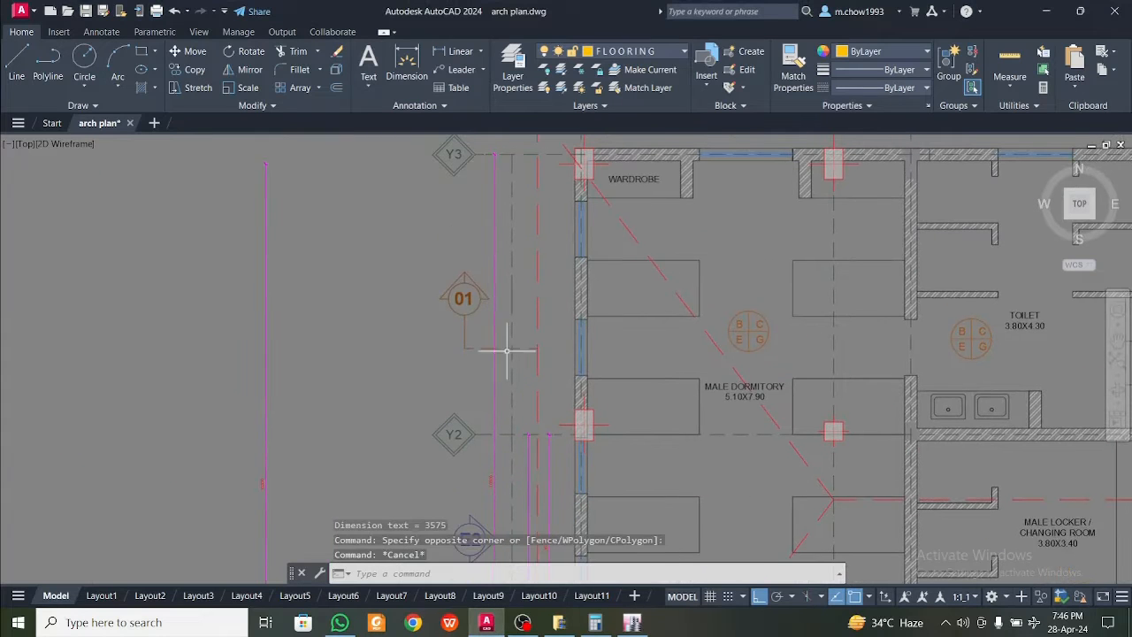
{"action": "left_click", "coordinate": [506, 351]}
{"action": "scroll", "coordinate": [496, 349], "scroll_direction": "up", "scroll_amount": 6}
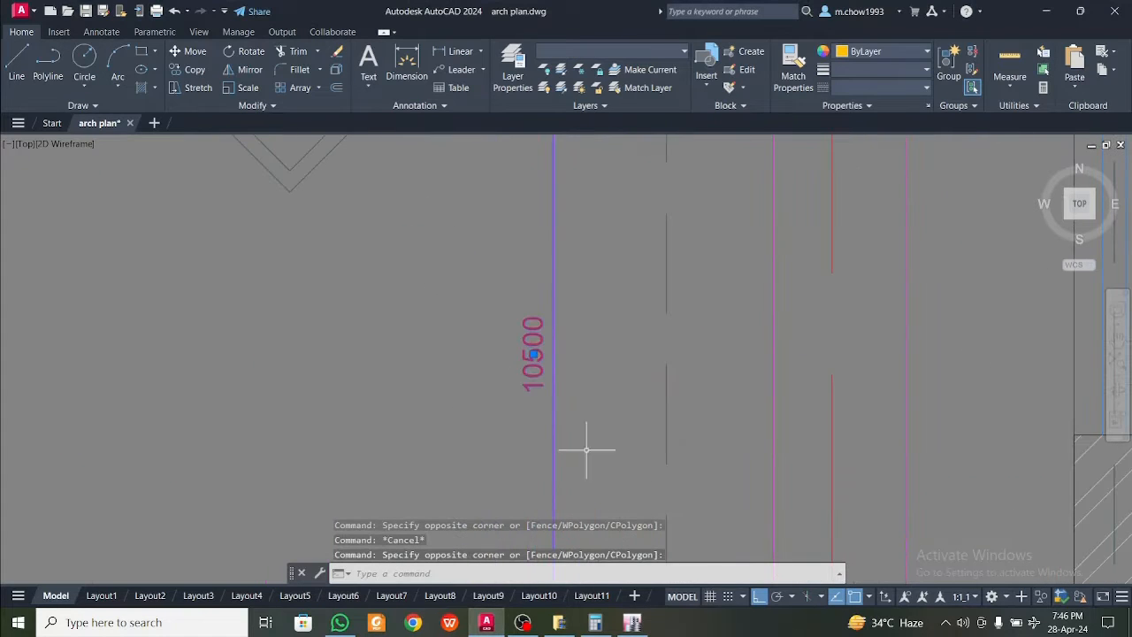
Switch to ETABS, set the Y ordinate of grid line 4 to 10.5 m, and accept the grid system data
{"action": "left_click", "coordinate": [631, 622]}
{"action": "type", "text": "10.5"}
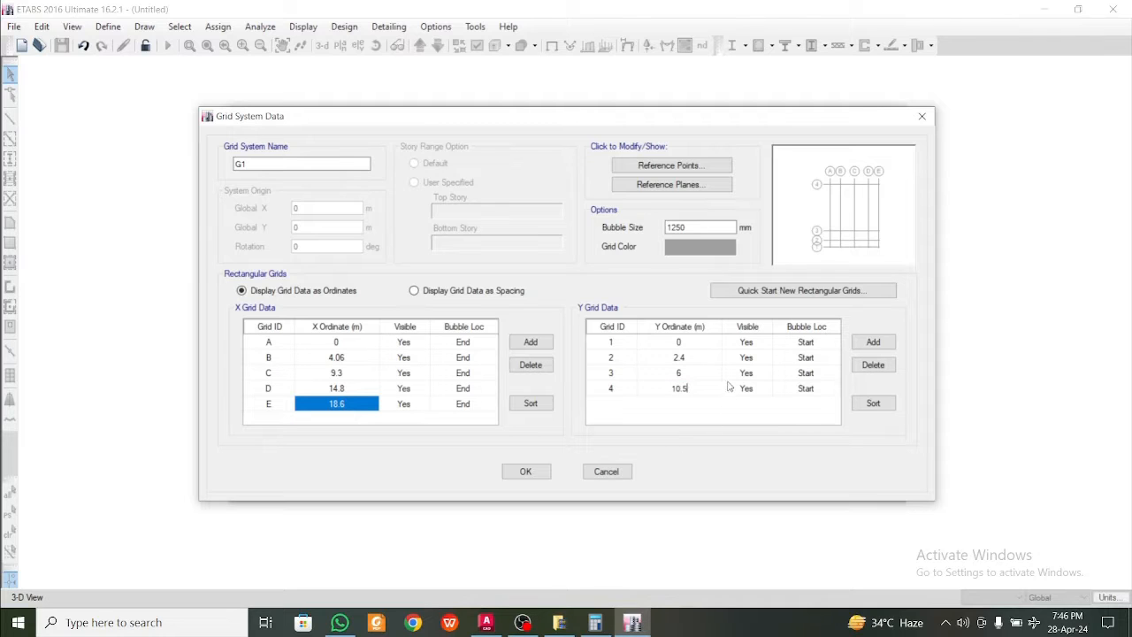
{"action": "left_click", "coordinate": [727, 375]}
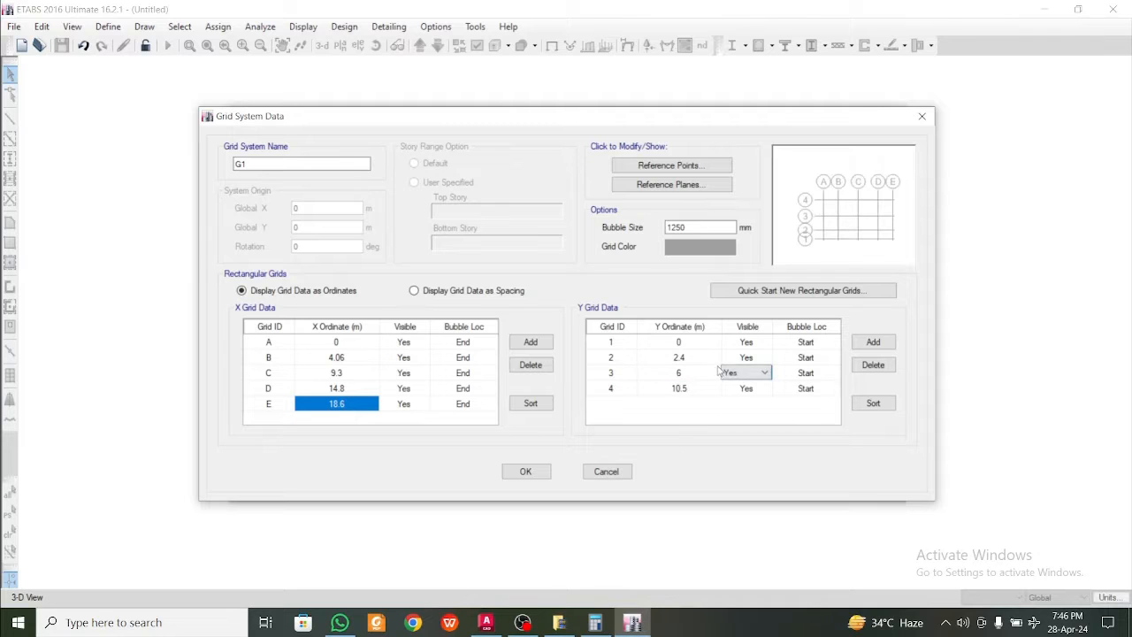
{"action": "left_click", "coordinate": [679, 359]}
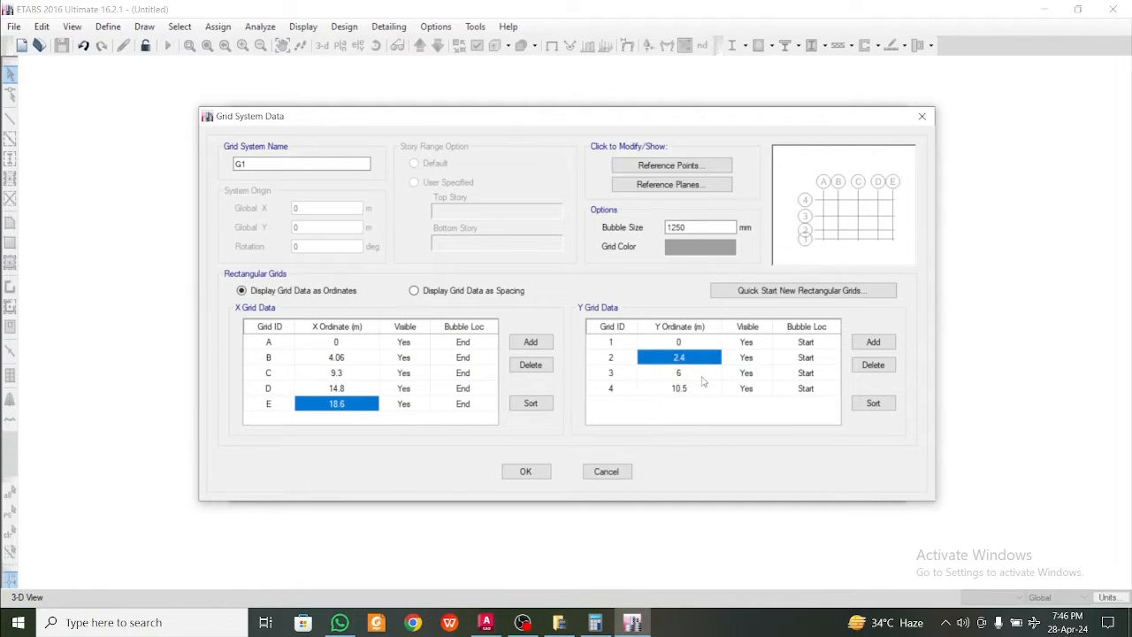
{"action": "left_click", "coordinate": [694, 389]}
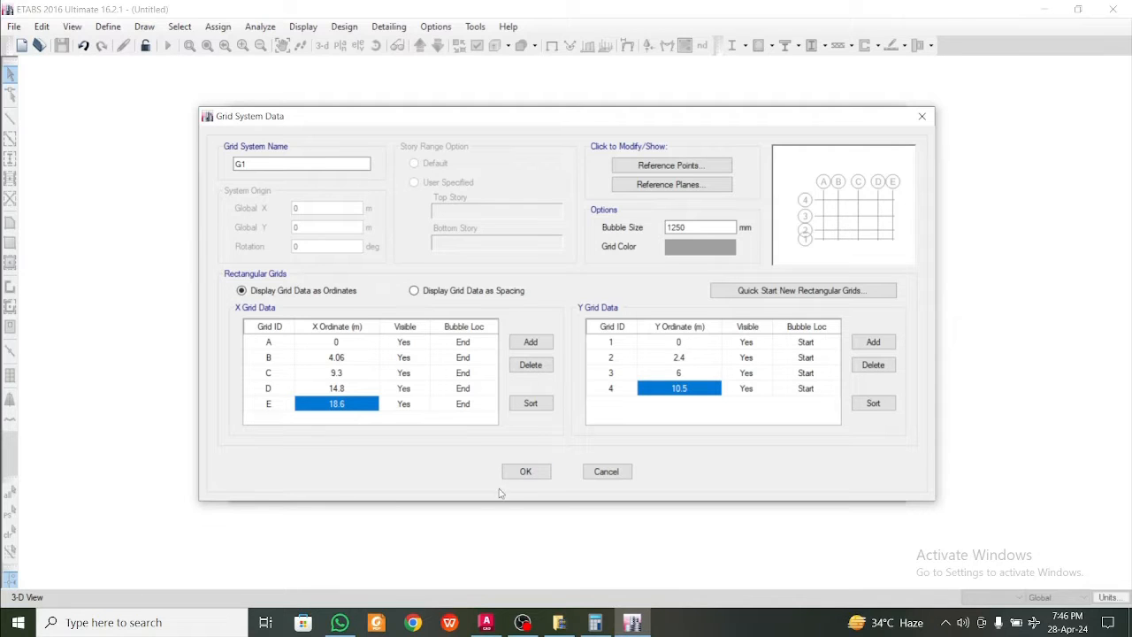
{"action": "left_click", "coordinate": [521, 472]}
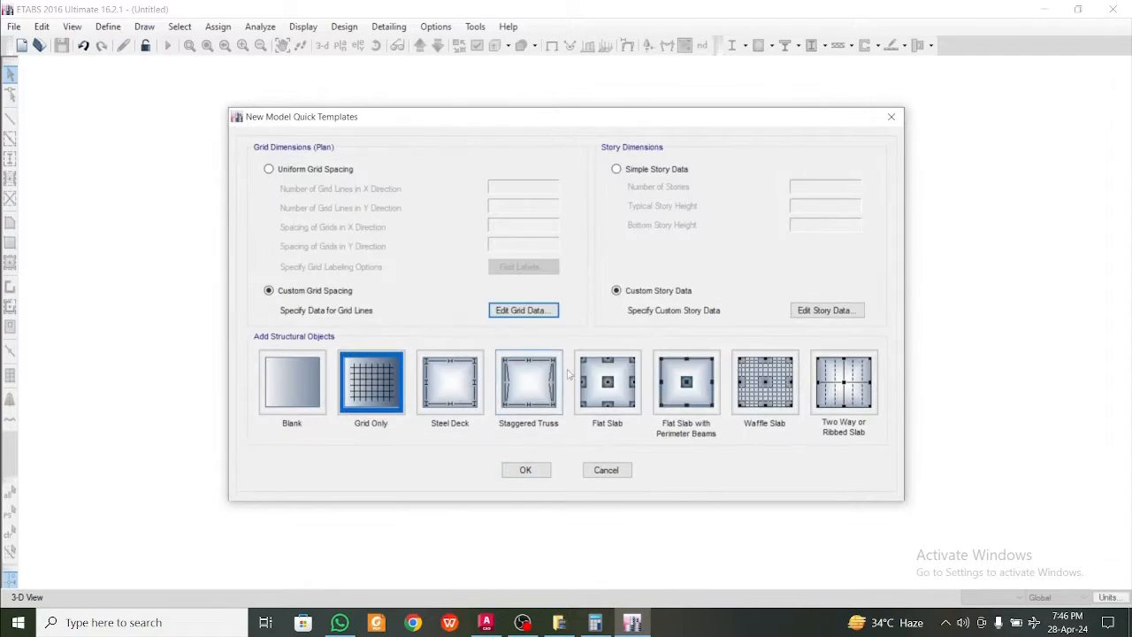
In the custom story data, delete Story4, Story3 and Story2 together with their existing structure, keeping only Story1 and Base
{"action": "left_click", "coordinate": [832, 317]}
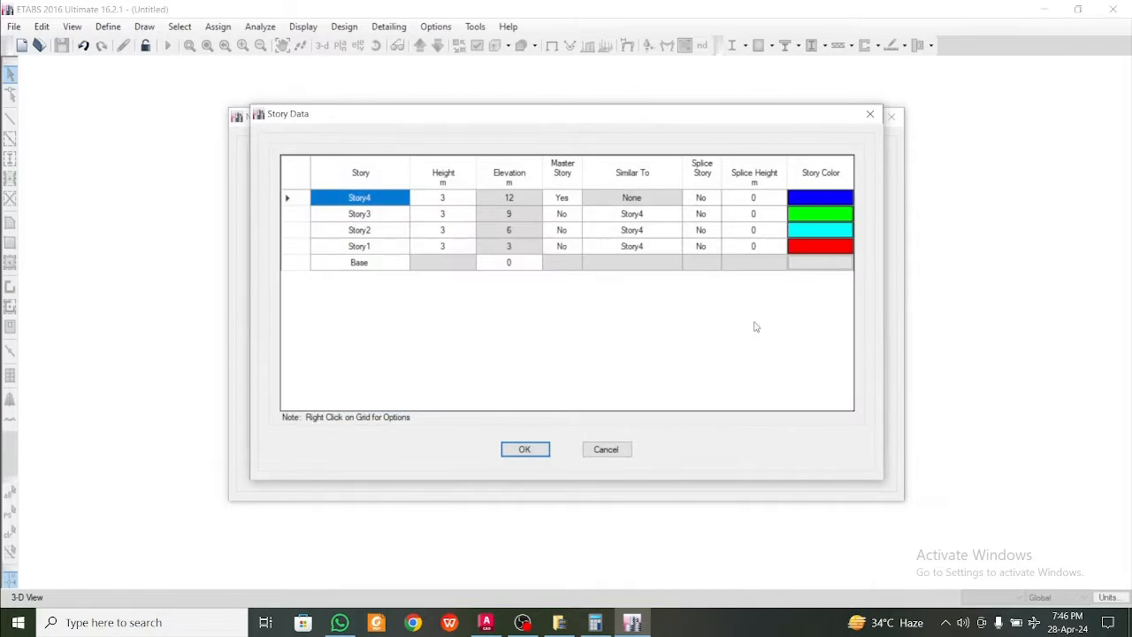
{"action": "left_click_drag", "start_coordinate": [387, 207], "coordinate": [380, 235]}
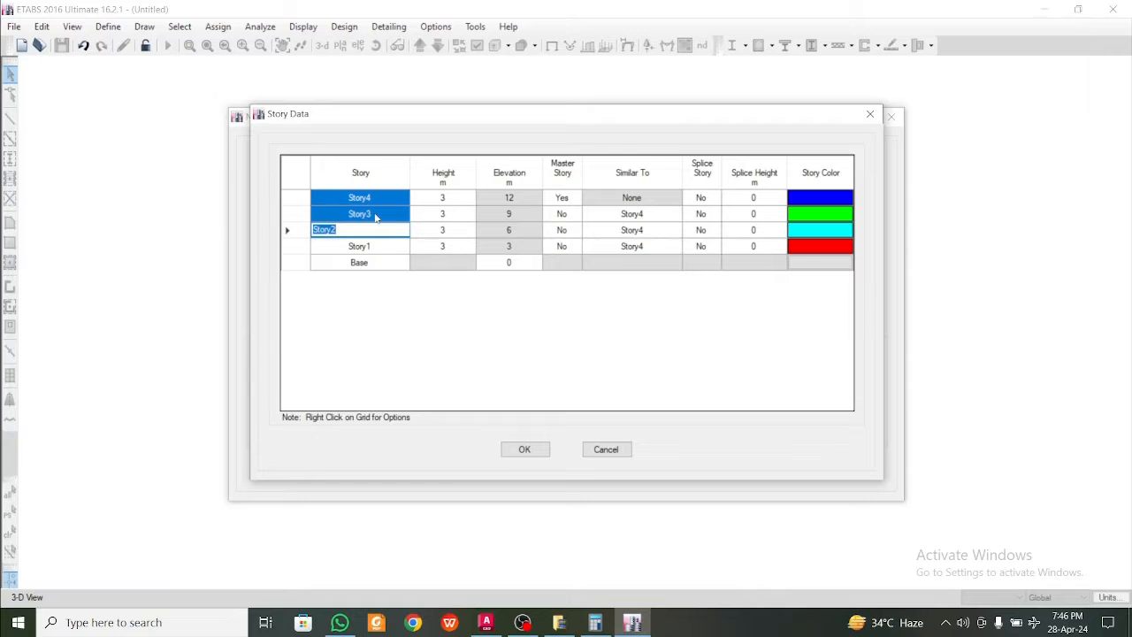
{"action": "right_click", "coordinate": [375, 217]}
{"action": "mouse_move", "coordinate": [433, 275]}
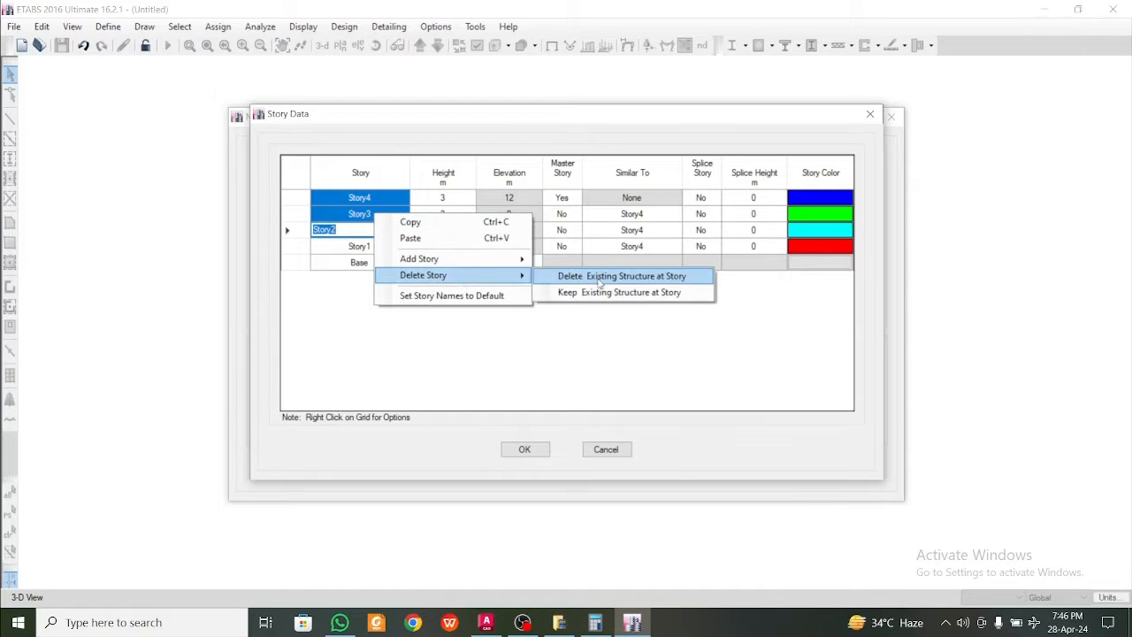
{"action": "left_click", "coordinate": [600, 276]}
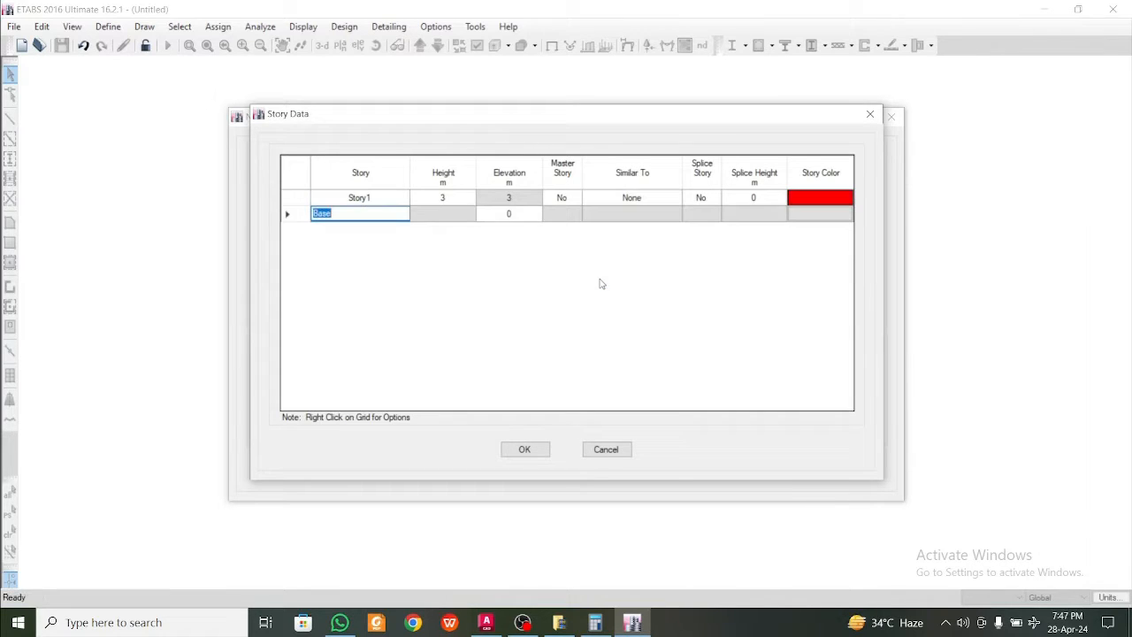
{"action": "left_click", "coordinate": [384, 205]}
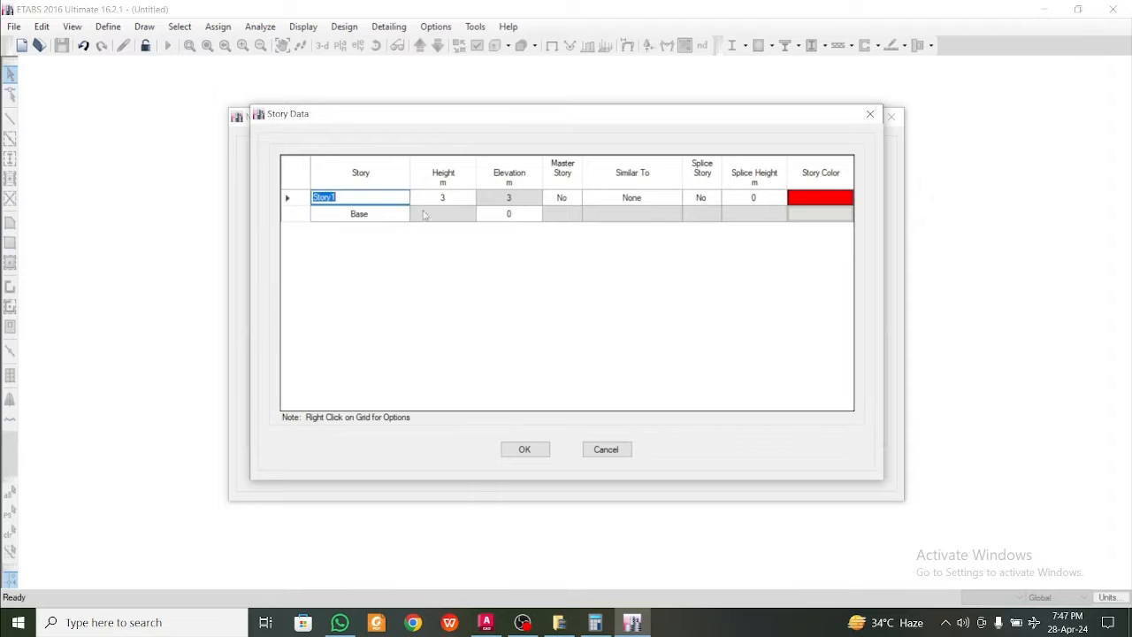
Switch to AutoCAD and examine the staff dormitory's plans, section 02-02 and side elevation for the roof height
{"action": "left_click", "coordinate": [485, 622]}
{"action": "scroll", "coordinate": [548, 473], "scroll_direction": "down", "scroll_amount": 15}
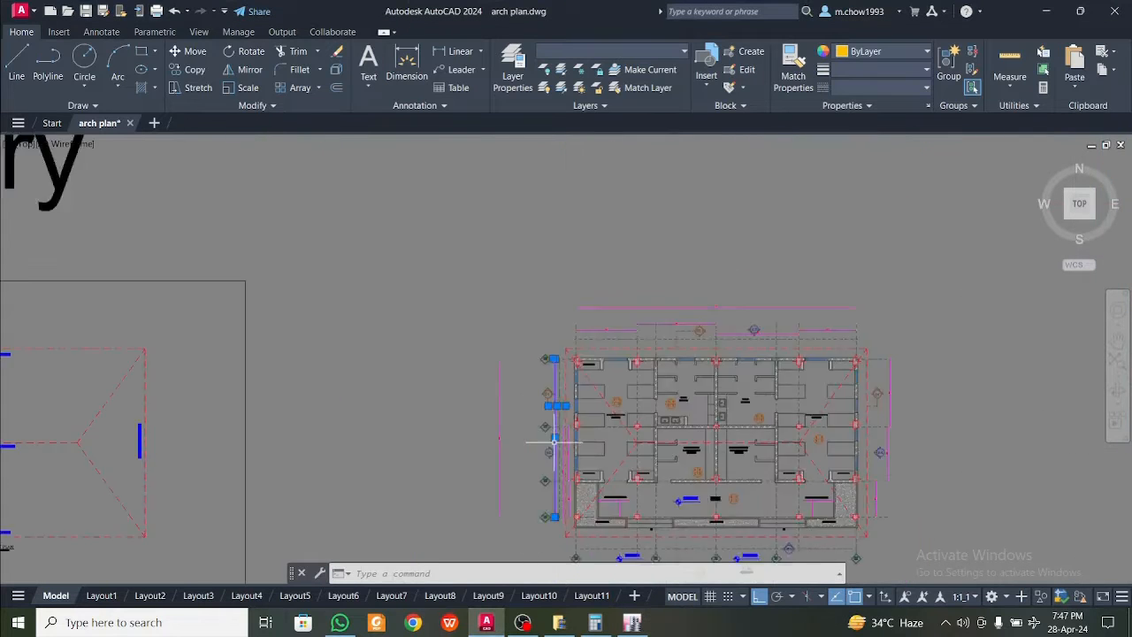
{"action": "middle_click_drag", "start_coordinate": [500, 446], "coordinate": [813, 385]}
{"action": "key", "text": "Escape"}
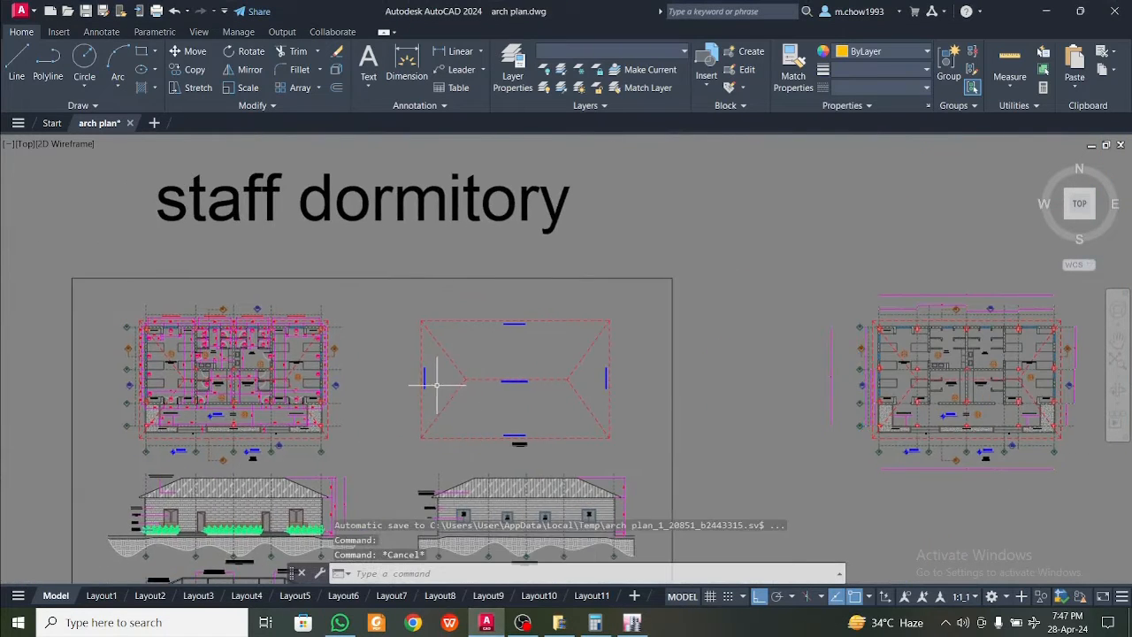
{"action": "scroll", "coordinate": [442, 383], "scroll_direction": "up", "scroll_amount": 5}
{"action": "scroll", "coordinate": [442, 380], "scroll_direction": "down", "scroll_amount": 5}
{"action": "scroll", "coordinate": [260, 407], "scroll_direction": "up", "scroll_amount": 3}
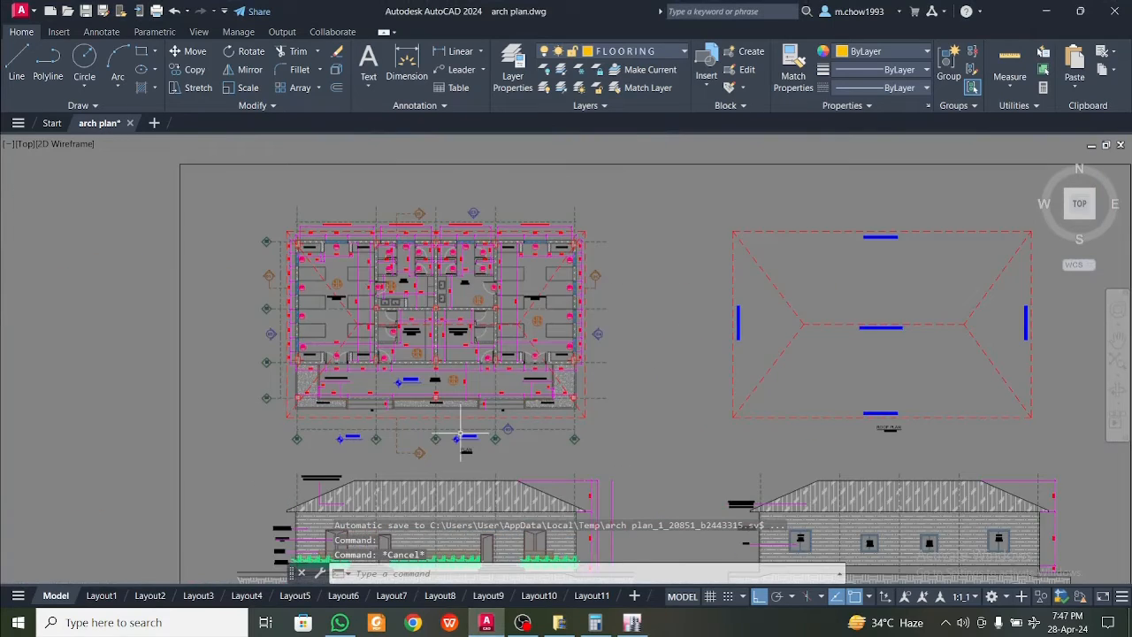
{"action": "scroll", "coordinate": [461, 435], "scroll_direction": "down", "scroll_amount": 2}
{"action": "middle_click_drag", "start_coordinate": [468, 504], "coordinate": [410, 310]}
{"action": "middle_click_drag", "start_coordinate": [445, 462], "coordinate": [447, 351]}
{"action": "scroll", "coordinate": [534, 409], "scroll_direction": "up", "scroll_amount": 4}
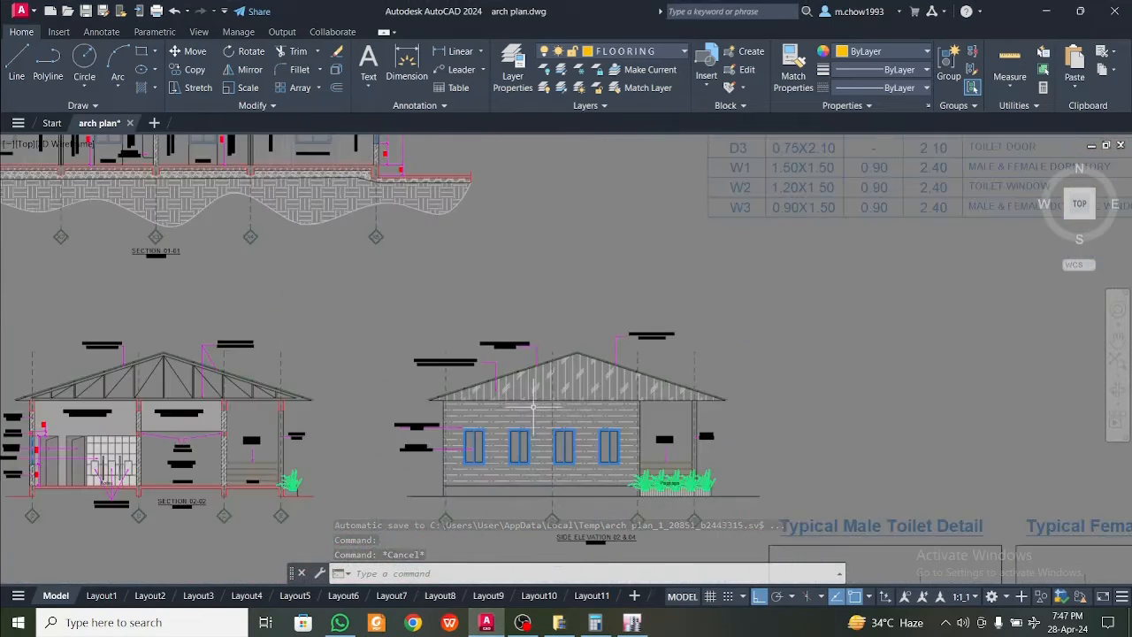
{"action": "middle_click_drag", "start_coordinate": [278, 411], "coordinate": [549, 411]}
{"action": "scroll", "coordinate": [347, 390], "scroll_direction": "up", "scroll_amount": 2}
{"action": "scroll", "coordinate": [347, 391], "scroll_direction": "down", "scroll_amount": 6}
Read the roof's vertical height dimension beside front elevation 01
{"action": "mouse_move", "coordinate": [658, 470]}
{"action": "middle_mouse_down"}
{"action": "mouse_move", "coordinate": [604, 347]}
{"action": "mouse_move", "coordinate": [574, 176]}
{"action": "middle_mouse_up"}
{"action": "middle_click_drag", "start_coordinate": [530, 275], "coordinate": [566, 567]}
{"action": "middle_click_drag", "start_coordinate": [499, 229], "coordinate": [499, 406]}
{"action": "scroll", "coordinate": [422, 280], "scroll_direction": "up", "scroll_amount": 6}
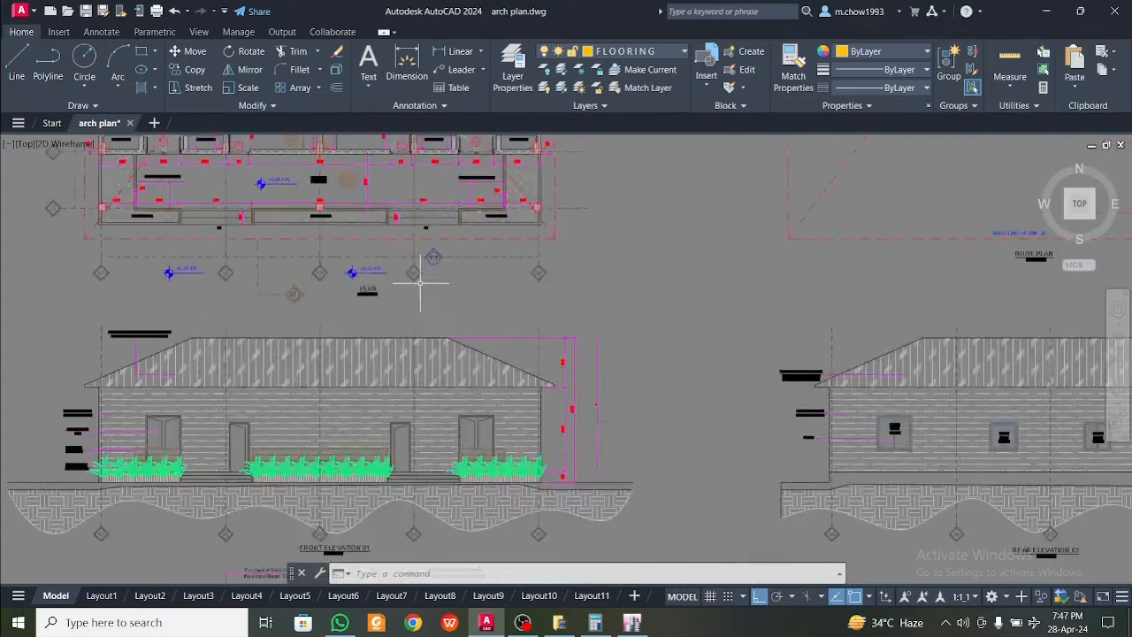
{"action": "scroll", "coordinate": [621, 397], "scroll_direction": "up", "scroll_amount": 6}
{"action": "left_click", "coordinate": [745, 452]}
{"action": "left_click", "coordinate": [696, 422]}
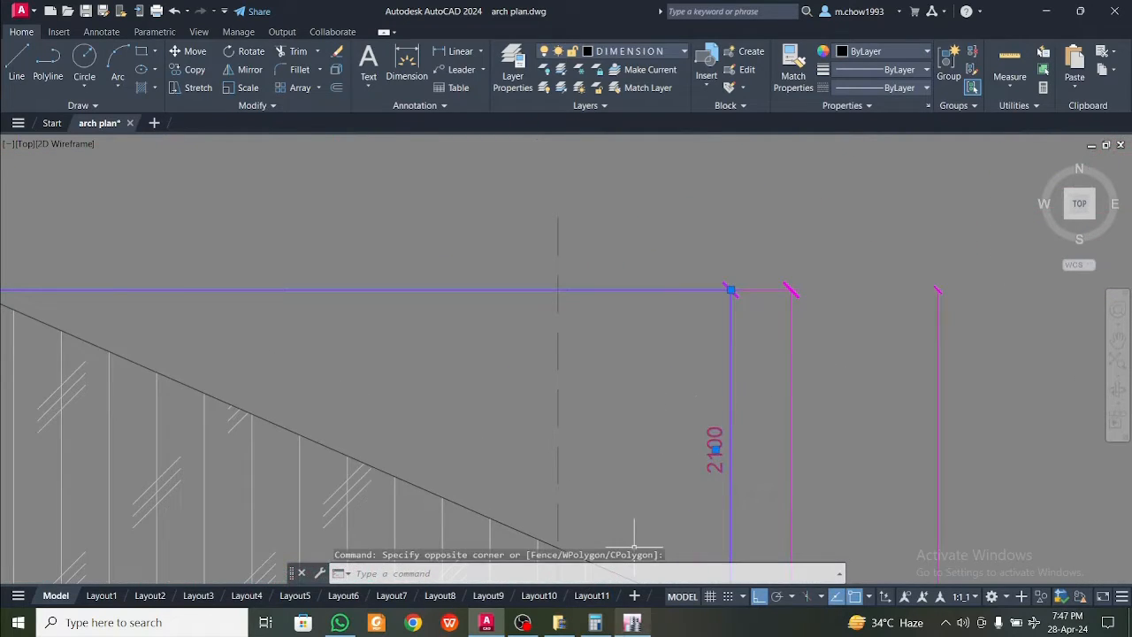
Switch to ETABS, set Story1's height to 2.1 m, and create the model with the Grid Only template
{"action": "left_click", "coordinate": [631, 621]}
{"action": "left_click", "coordinate": [452, 198]}
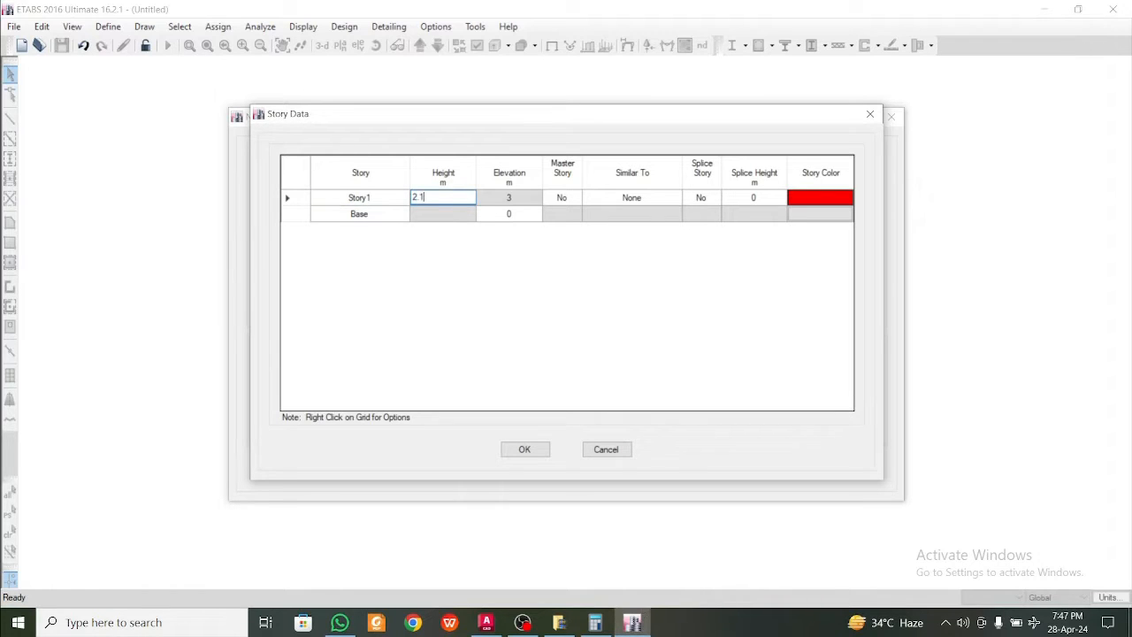
{"action": "left_click", "coordinate": [557, 260]}
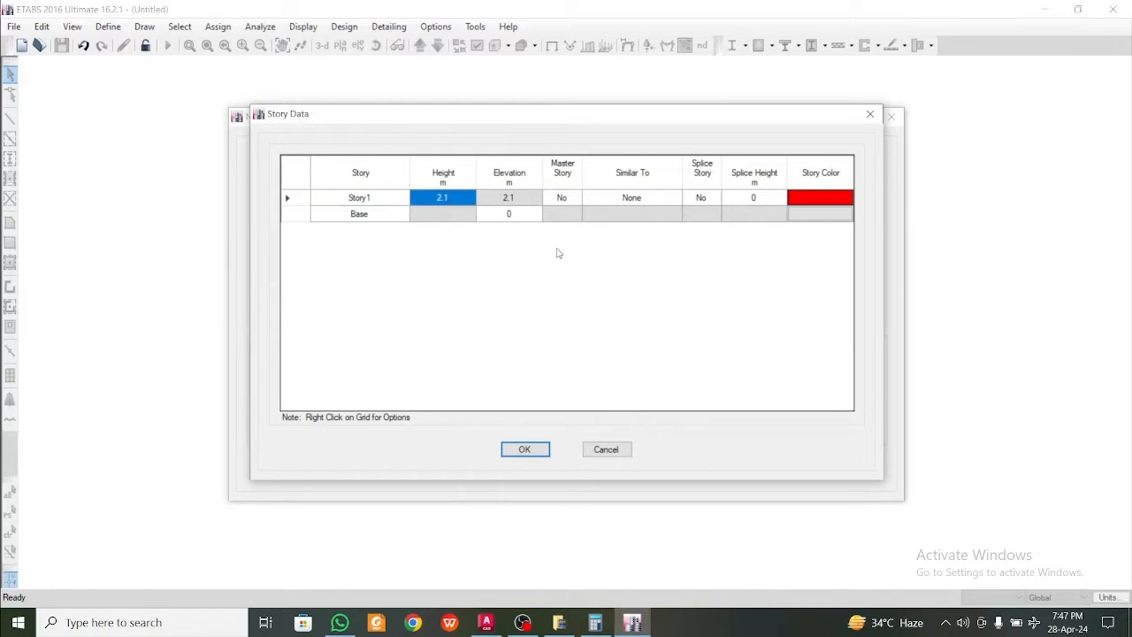
{"action": "left_click", "coordinate": [542, 449]}
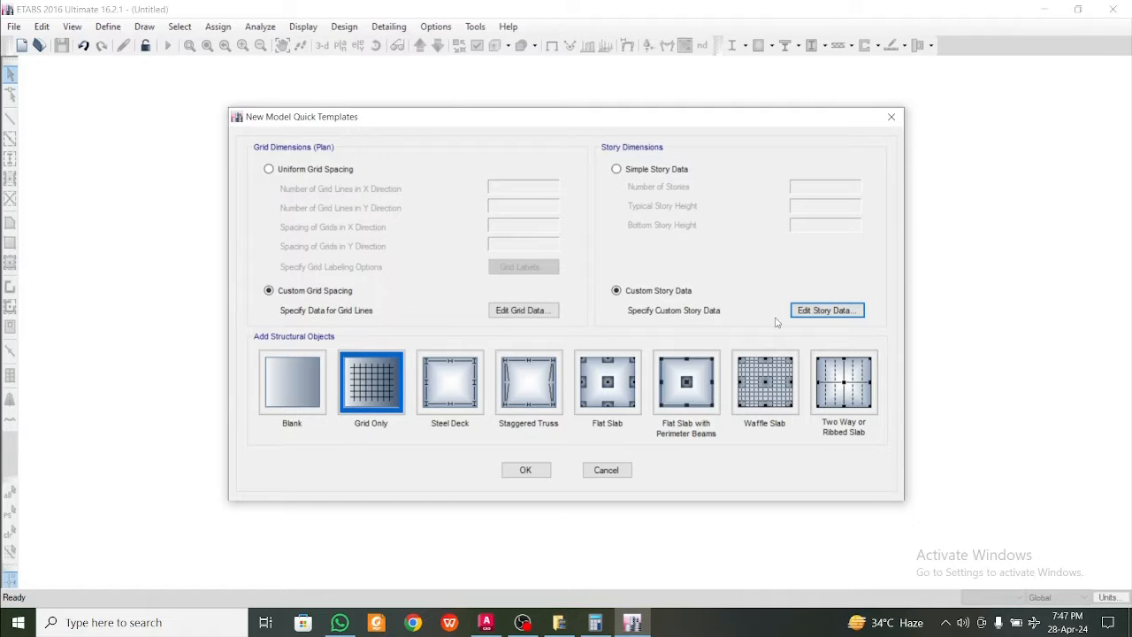
{"action": "left_click", "coordinate": [533, 468]}
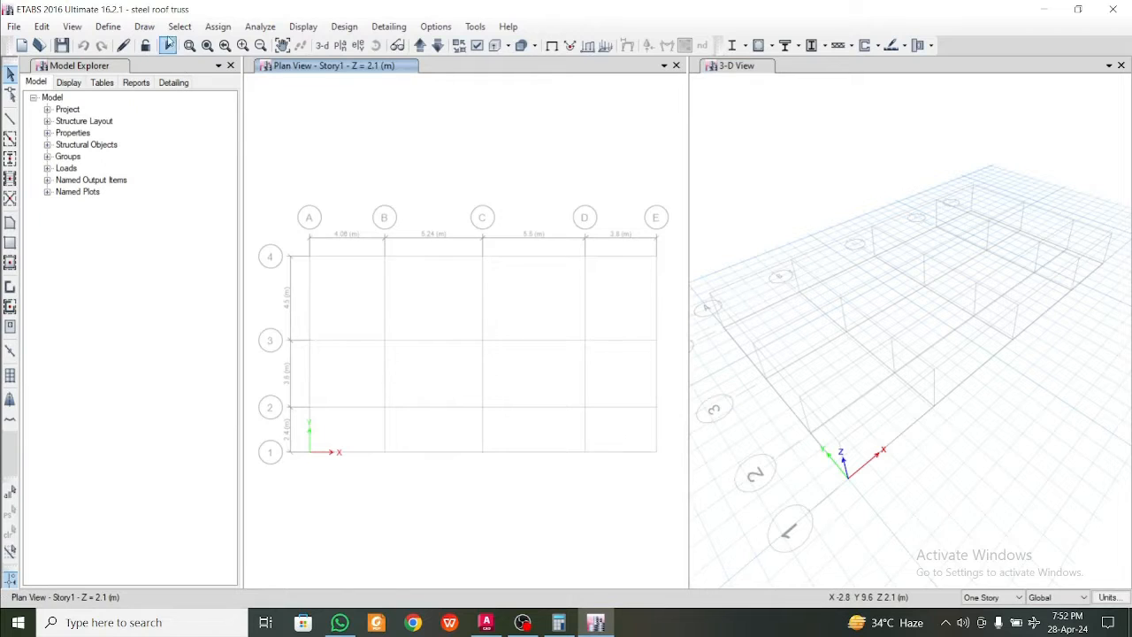
Add a steel material with region India, the Indian standard and grade Fe250, accepting its default properties
{"action": "left_click", "coordinate": [108, 26]}
{"action": "left_click", "coordinate": [130, 43]}
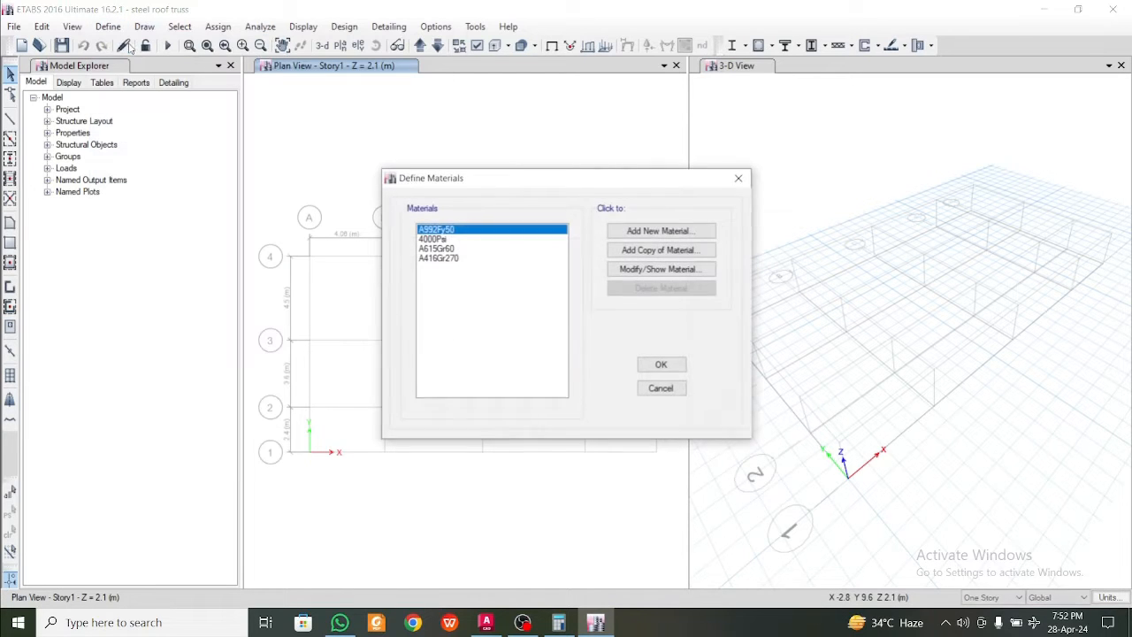
{"action": "left_click", "coordinate": [659, 231]}
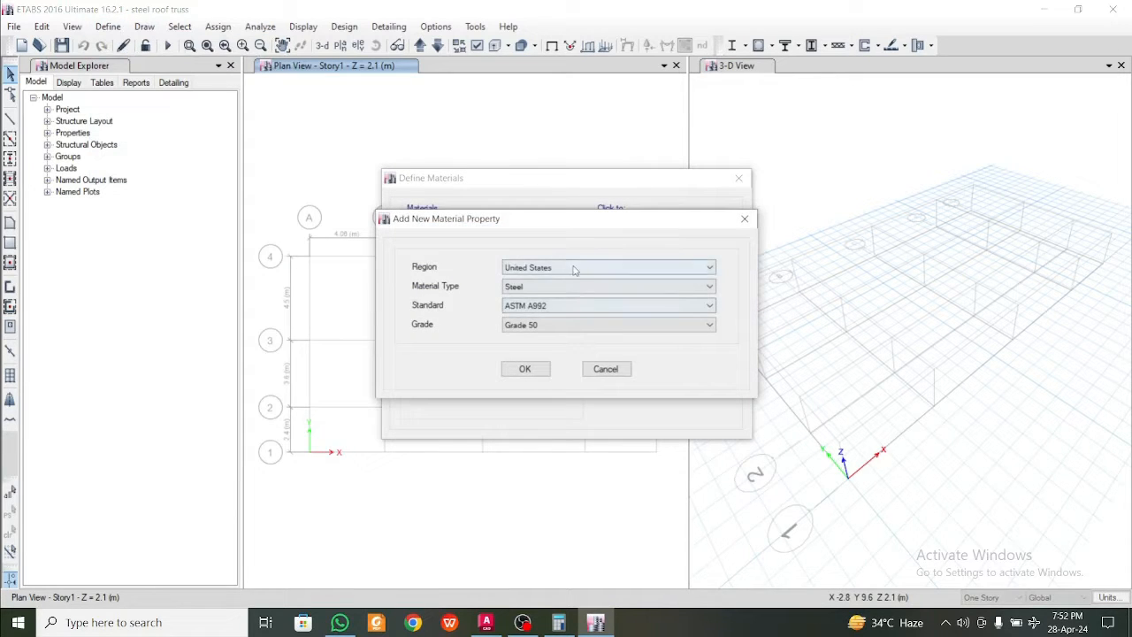
{"action": "left_click", "coordinate": [573, 267]}
{"action": "left_click", "coordinate": [572, 305]}
{"action": "left_click", "coordinate": [583, 287]}
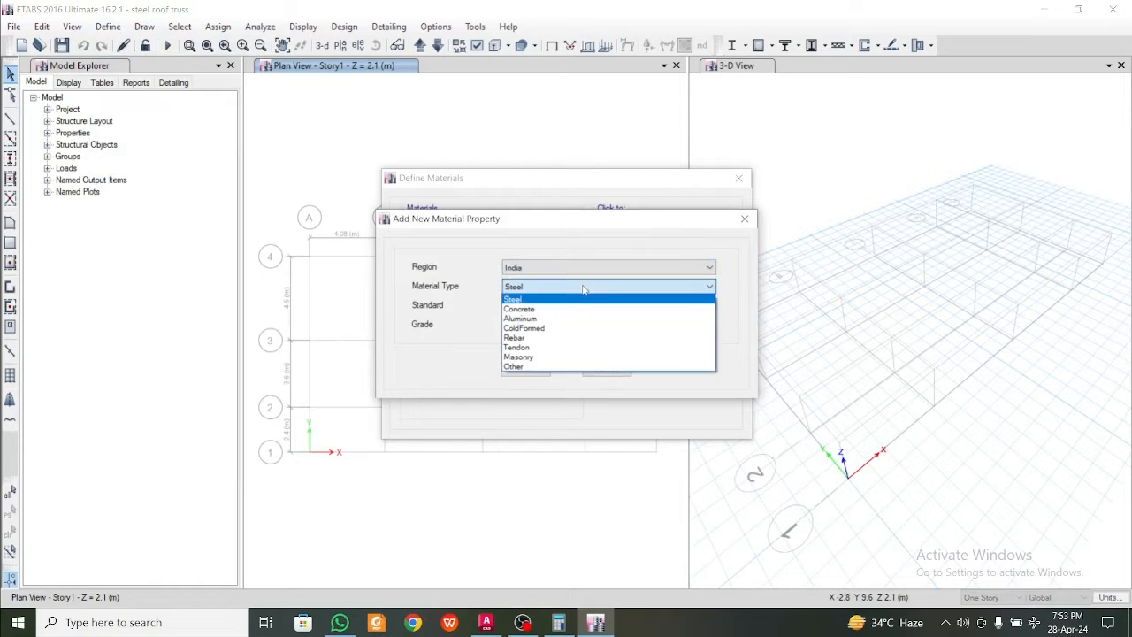
{"action": "left_click", "coordinate": [579, 299]}
{"action": "left_click", "coordinate": [566, 323]}
{"action": "left_click", "coordinate": [537, 333]}
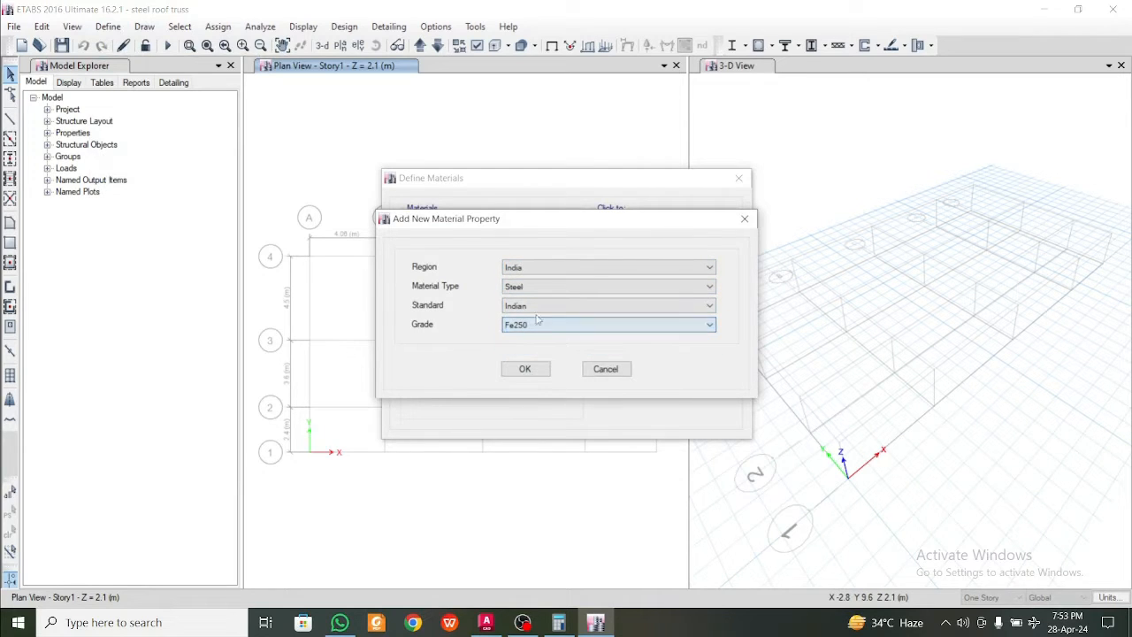
{"action": "left_click", "coordinate": [524, 368]}
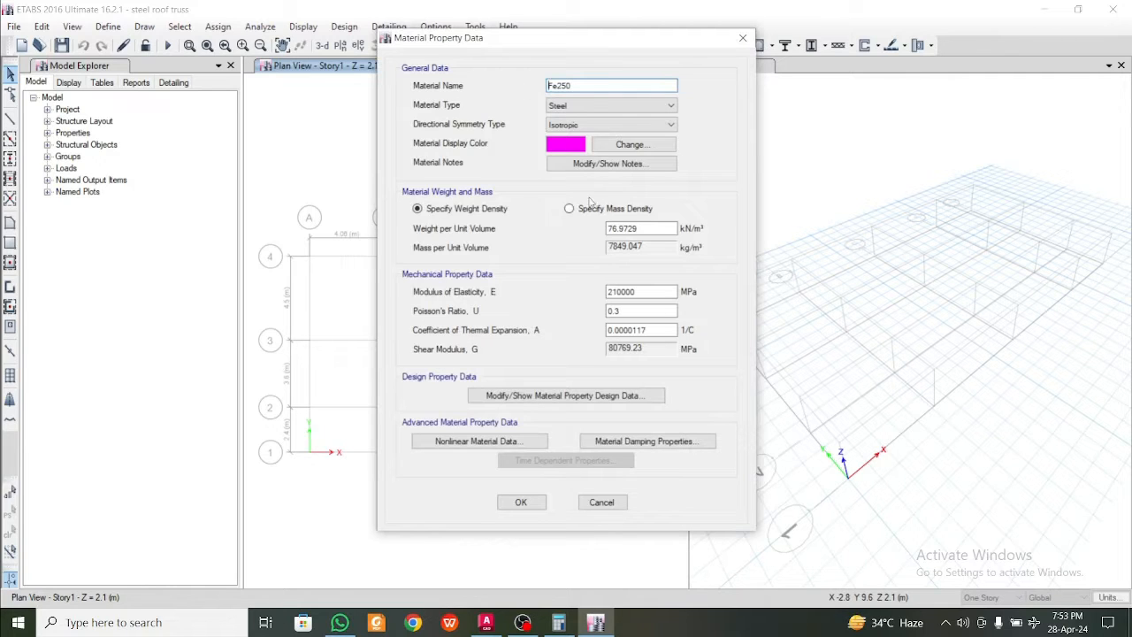
{"action": "left_click", "coordinate": [527, 503]}
Add a concrete material with region India, the Indian standard and grade M25, and accept the material definitions
{"action": "left_click", "coordinate": [661, 231]}
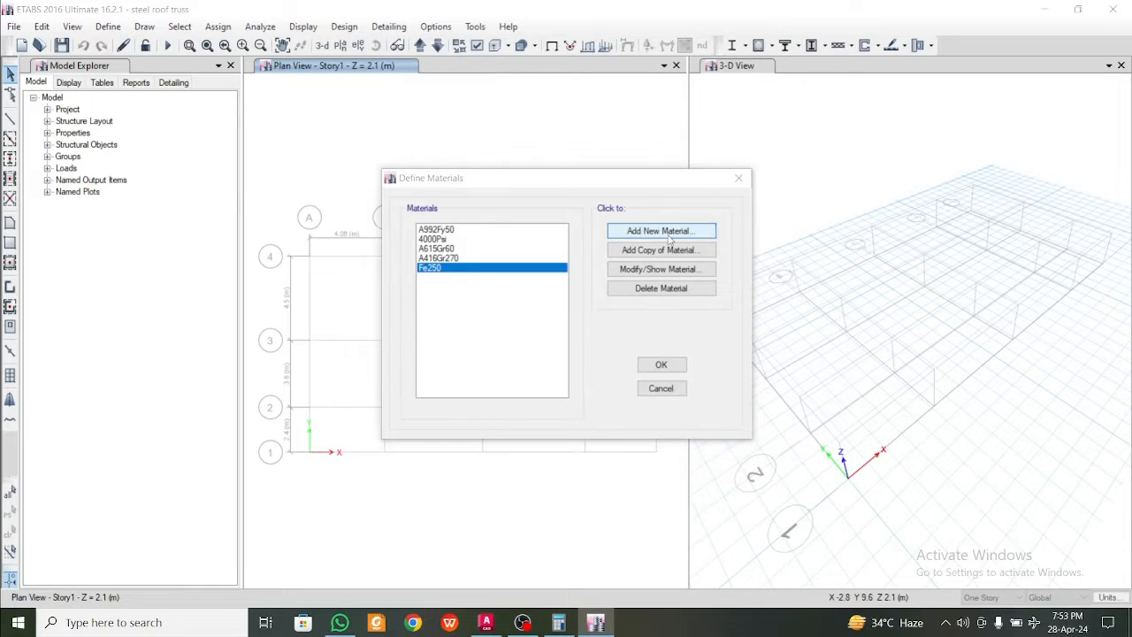
{"action": "left_click", "coordinate": [566, 273]}
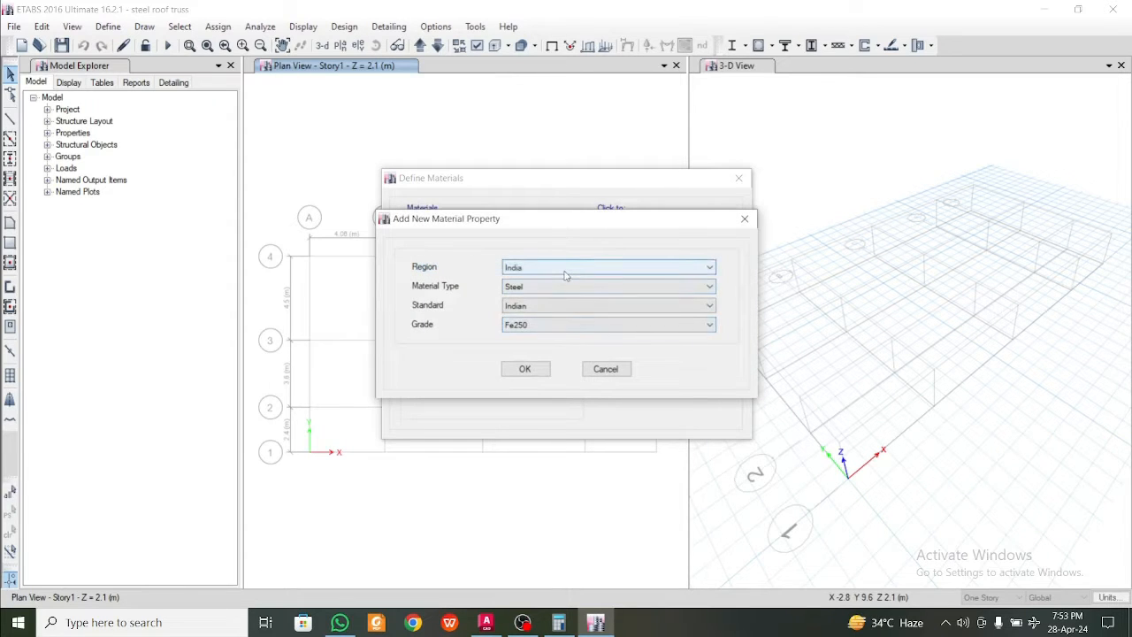
{"action": "left_click", "coordinate": [566, 274]}
{"action": "left_click", "coordinate": [566, 275]}
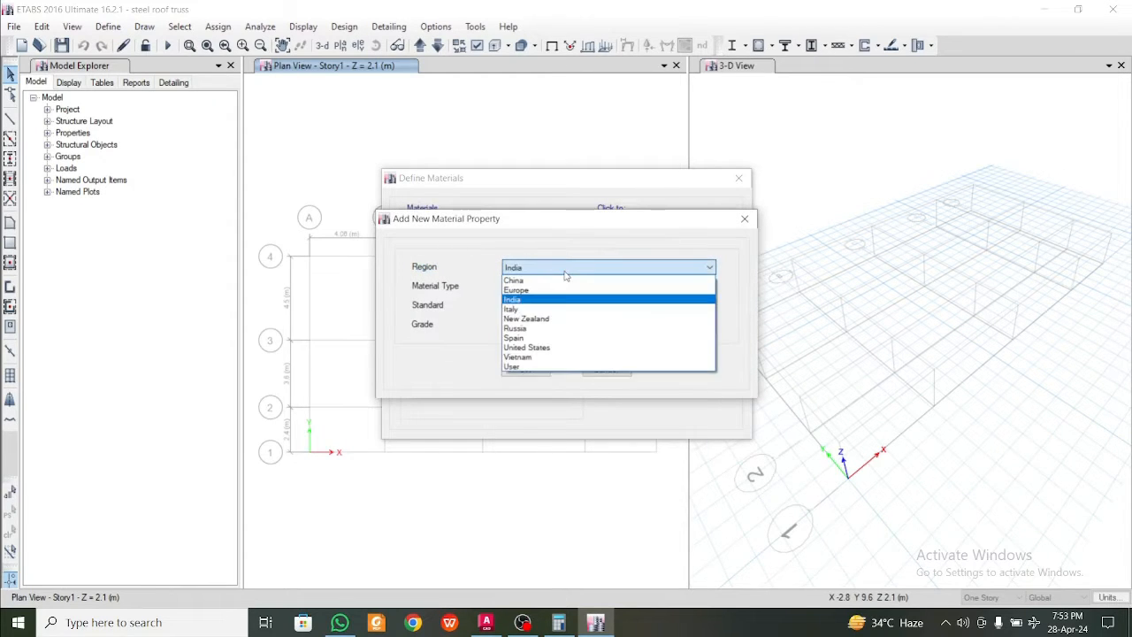
{"action": "left_click", "coordinate": [566, 274]}
{"action": "left_click", "coordinate": [566, 288]}
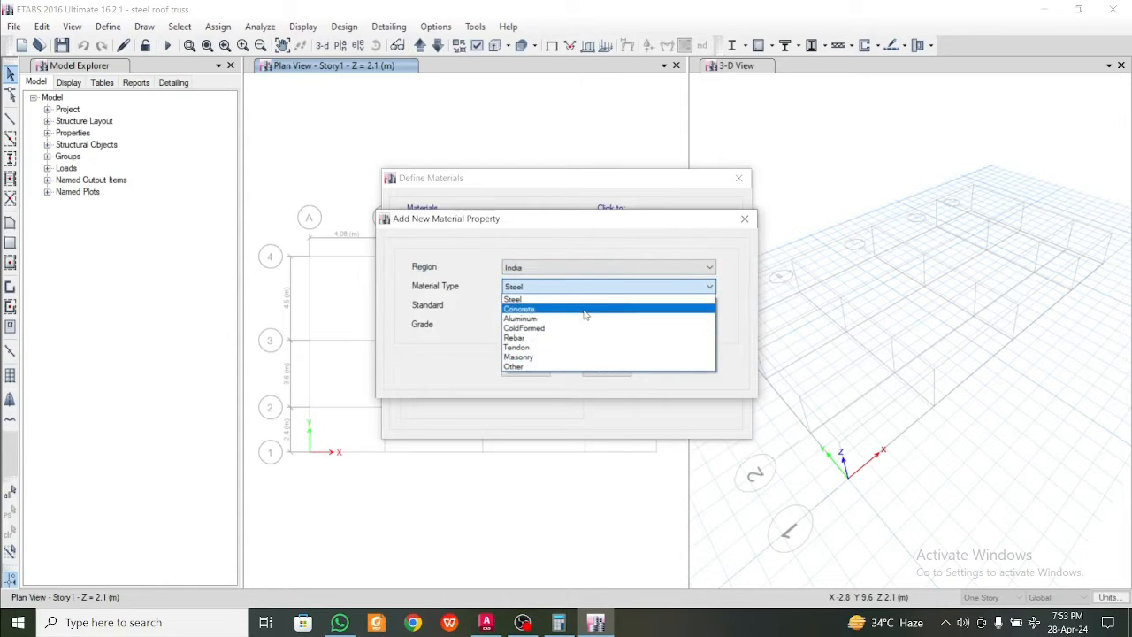
{"action": "left_click", "coordinate": [524, 308]}
{"action": "left_click", "coordinate": [531, 324]}
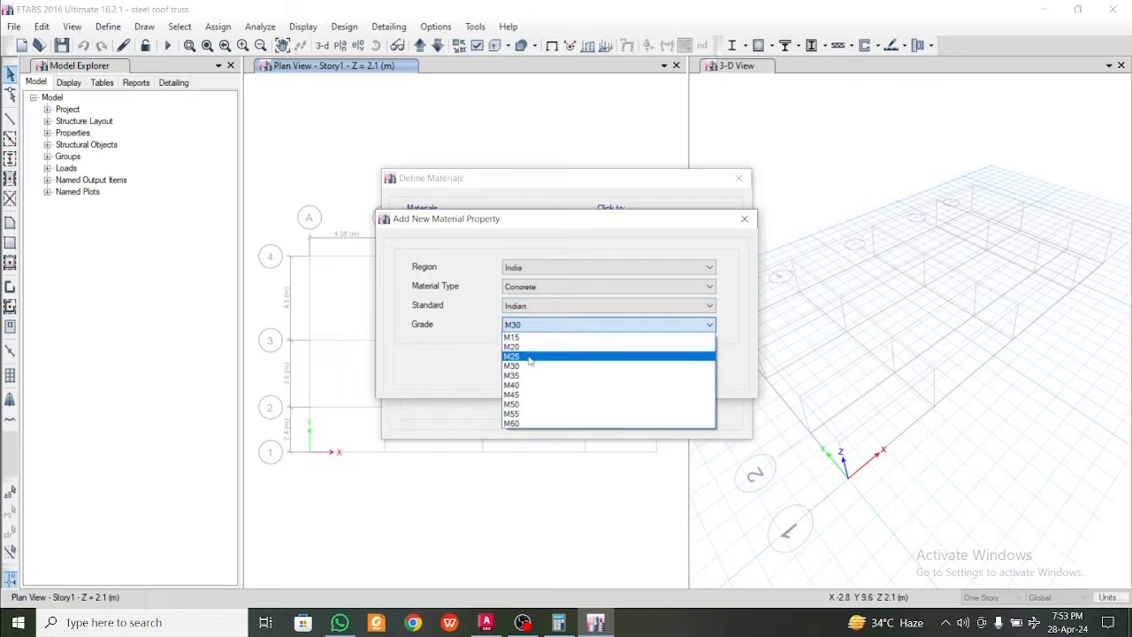
{"action": "left_click", "coordinate": [530, 371]}
{"action": "left_click", "coordinate": [530, 372]}
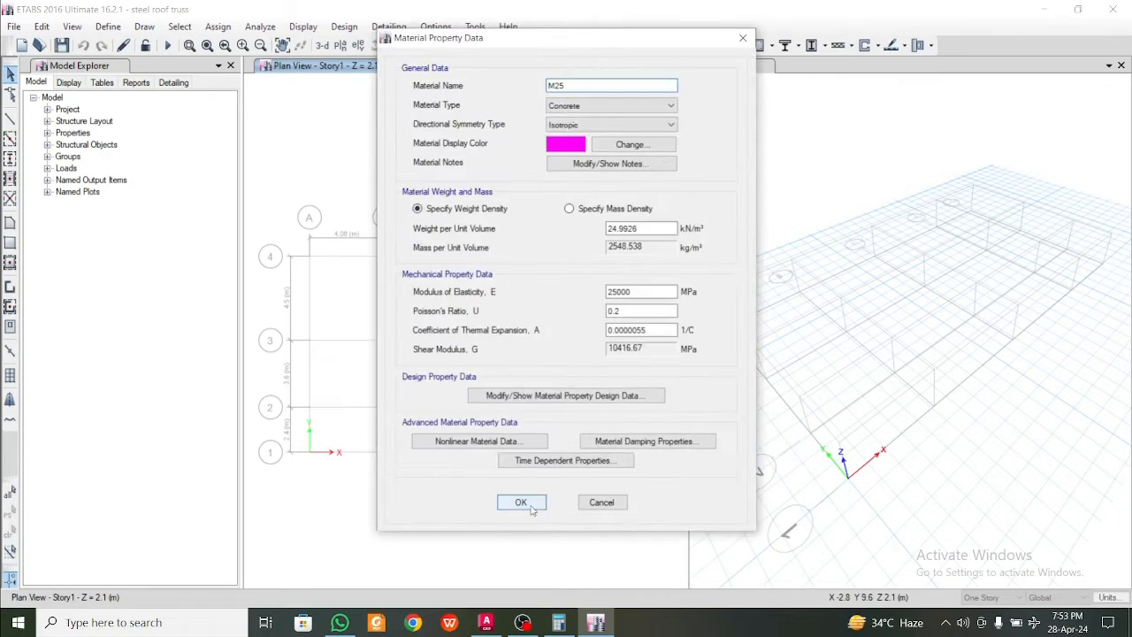
{"action": "left_click", "coordinate": [523, 505]}
{"action": "left_click", "coordinate": [661, 365]}
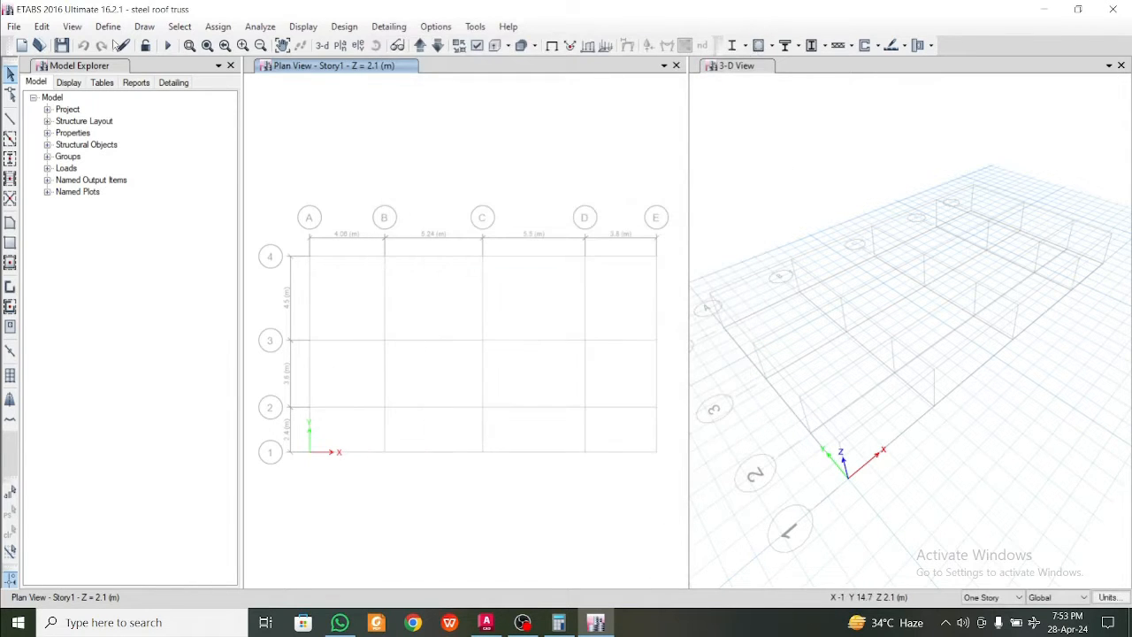
Reopen the material definitions and check the M25 and Fe250 entries in the list
{"action": "left_click", "coordinate": [106, 26]}
{"action": "left_click", "coordinate": [146, 46]}
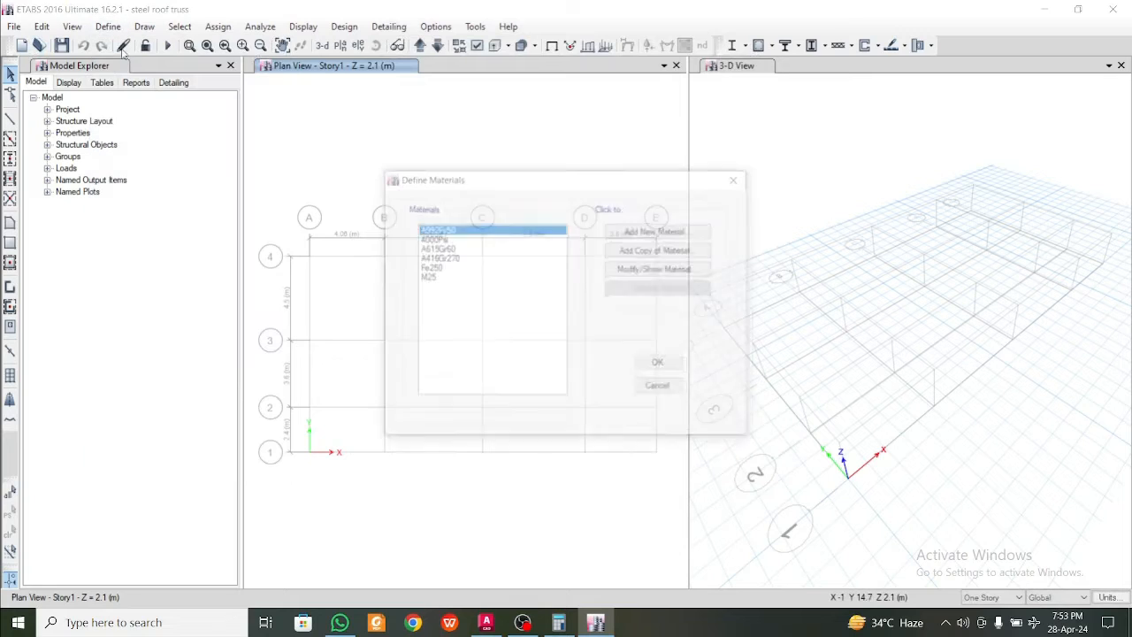
{"action": "left_click", "coordinate": [431, 276]}
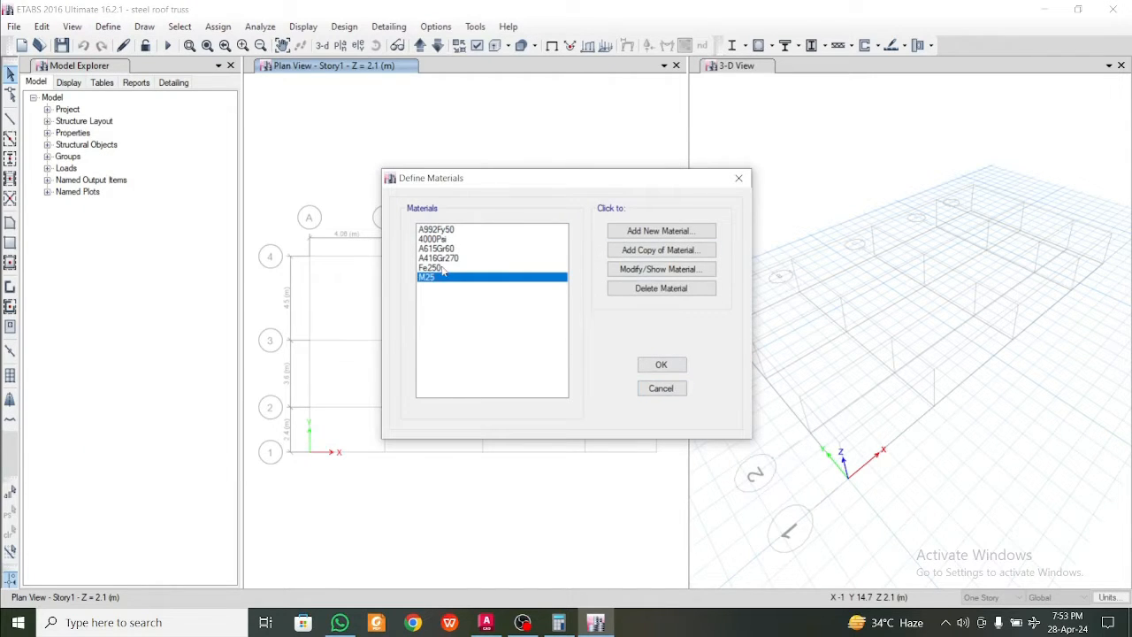
{"action": "left_click_drag", "start_coordinate": [443, 267], "coordinate": [445, 267]}
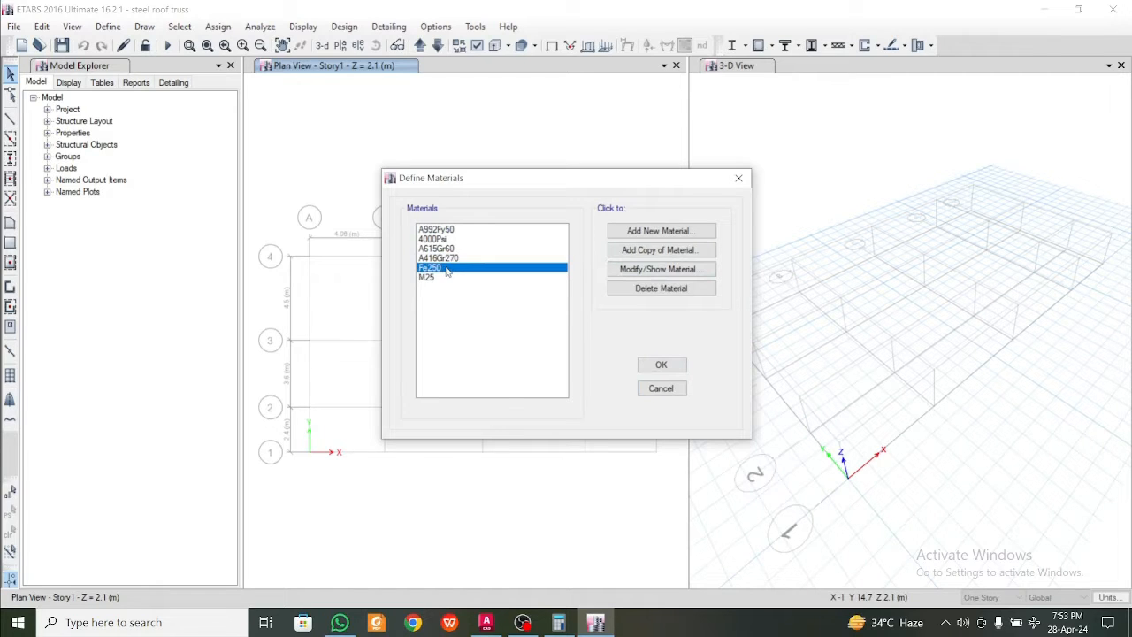
Close the material definitions and set up a steel frame section import from the Indian property file with Fe250 as default material
{"action": "left_click", "coordinate": [449, 239]}
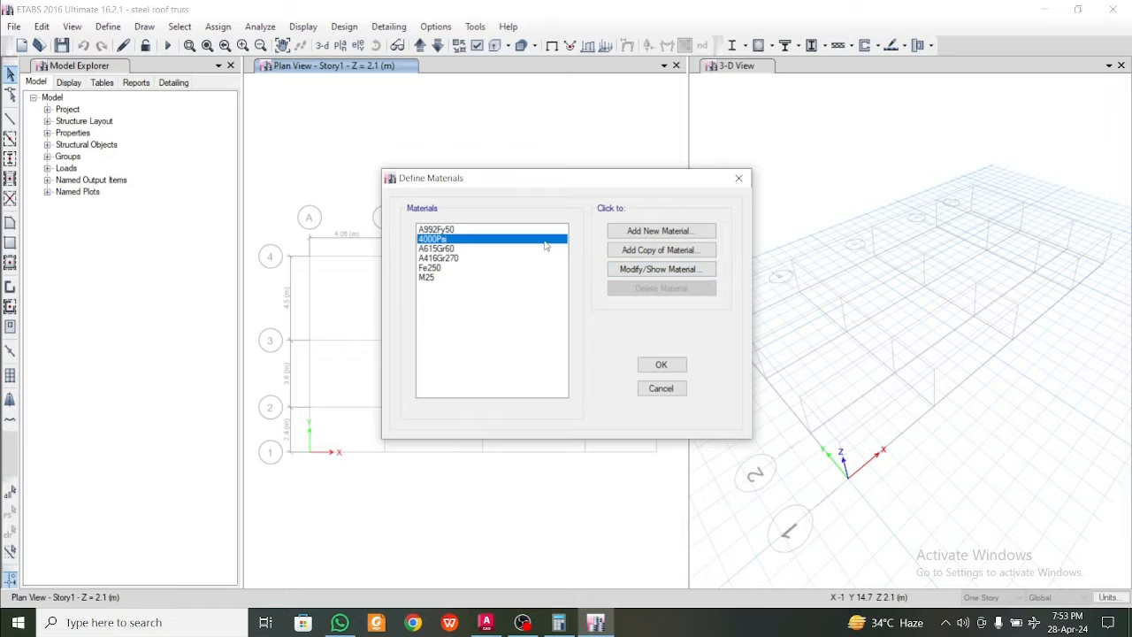
{"action": "left_click", "coordinate": [660, 388]}
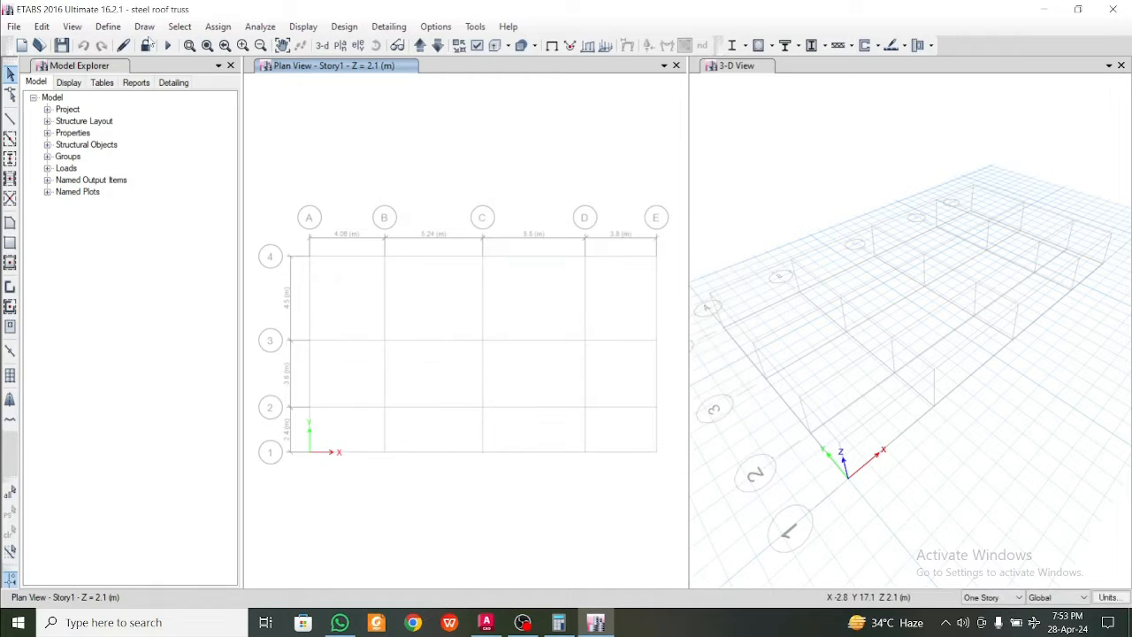
{"action": "left_click", "coordinate": [110, 28]}
{"action": "mouse_move", "coordinate": [140, 68]}
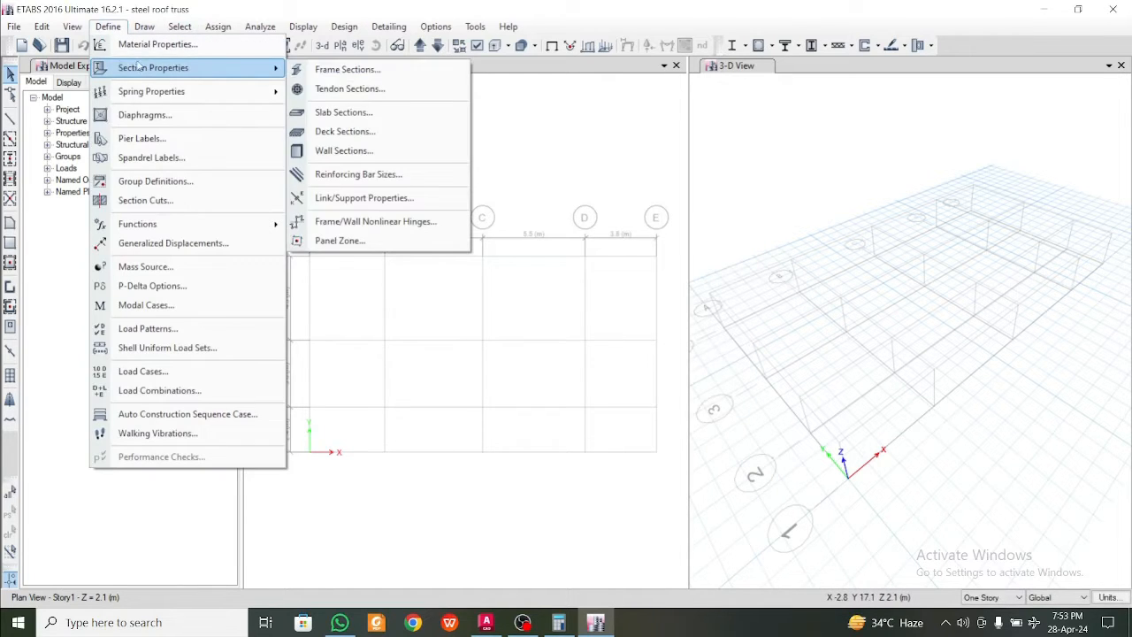
{"action": "left_click", "coordinate": [325, 70]}
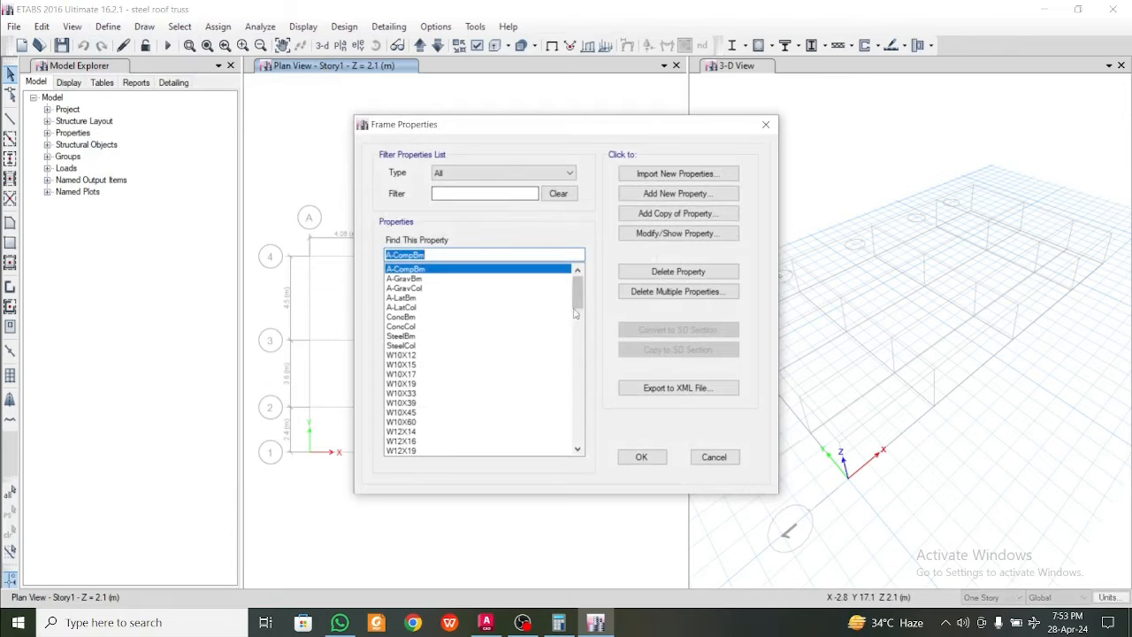
{"action": "mouse_move", "coordinate": [578, 299]}
{"action": "left_mouse_down"}
{"action": "mouse_move", "coordinate": [571, 453]}
{"action": "mouse_move", "coordinate": [576, 283]}
{"action": "left_mouse_up"}
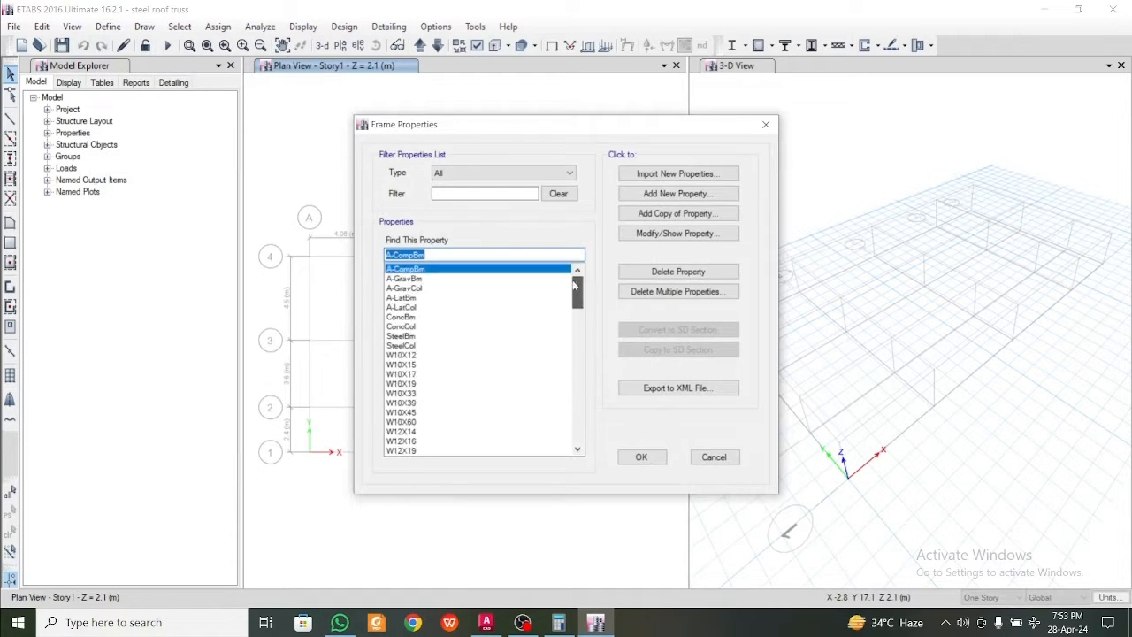
{"action": "left_click", "coordinate": [674, 193]}
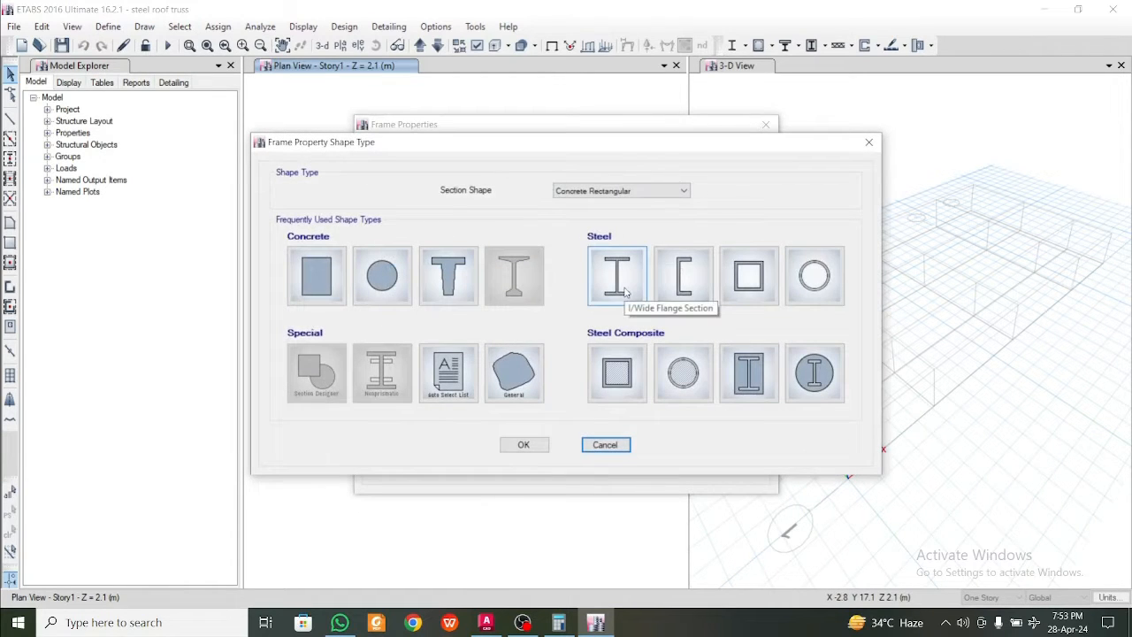
{"action": "left_click", "coordinate": [625, 290]}
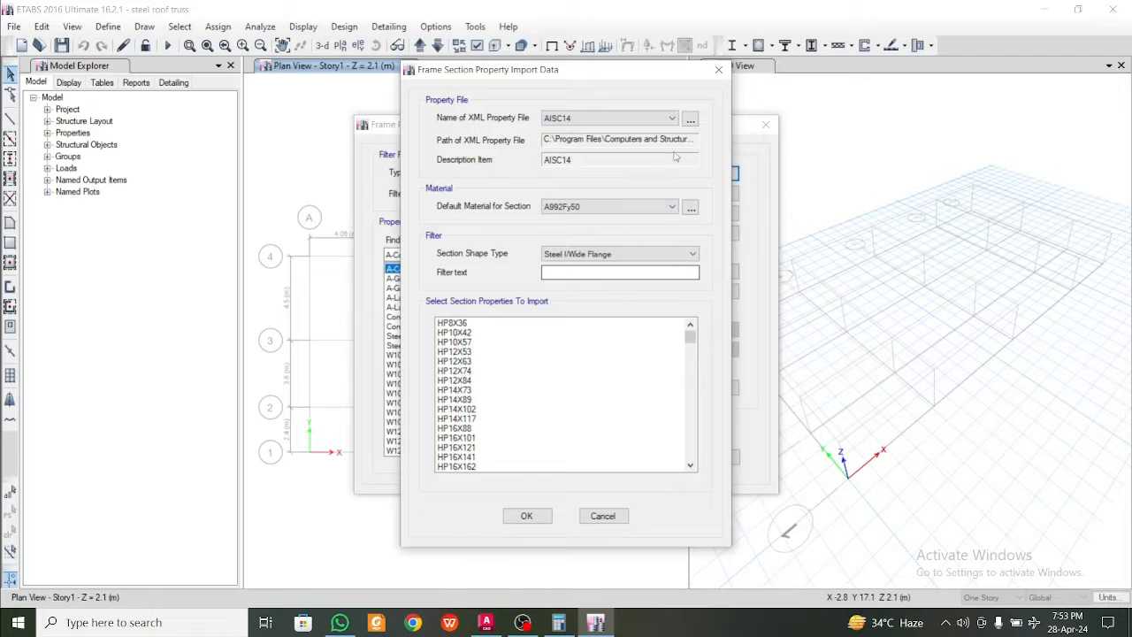
{"action": "left_click", "coordinate": [645, 122]}
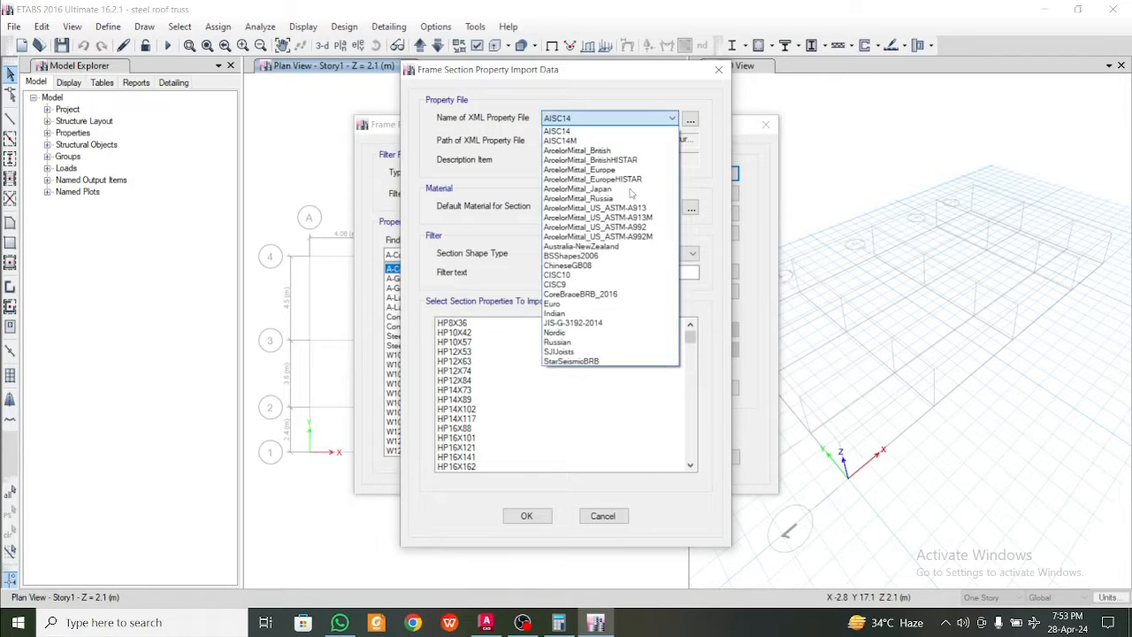
{"action": "left_click", "coordinate": [591, 313]}
{"action": "left_click", "coordinate": [610, 206]}
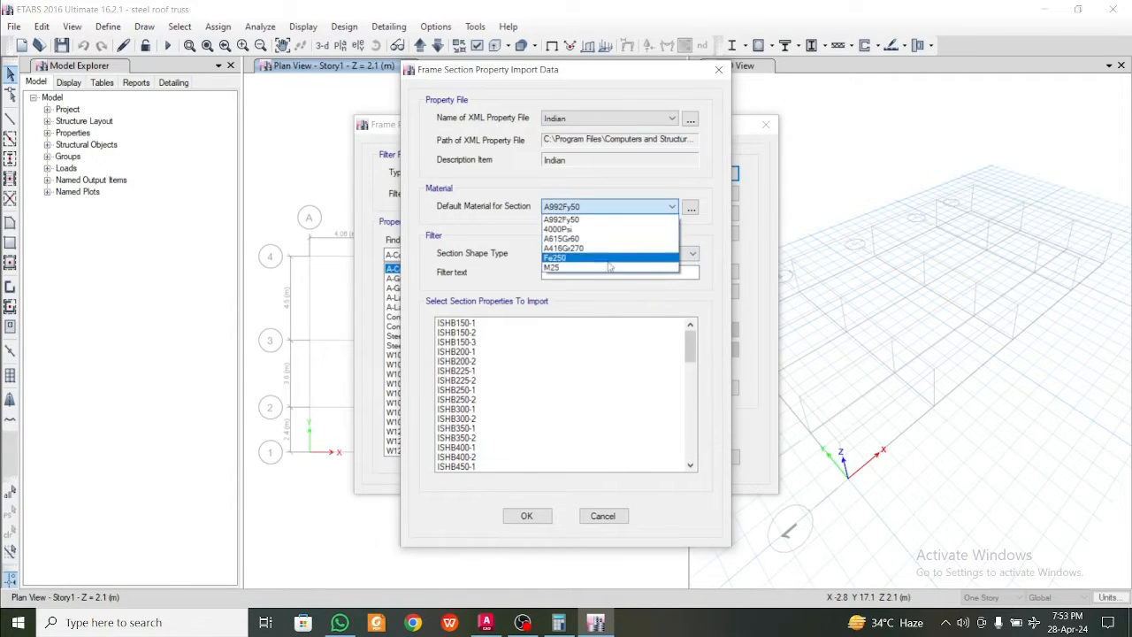
{"action": "left_click", "coordinate": [608, 258]}
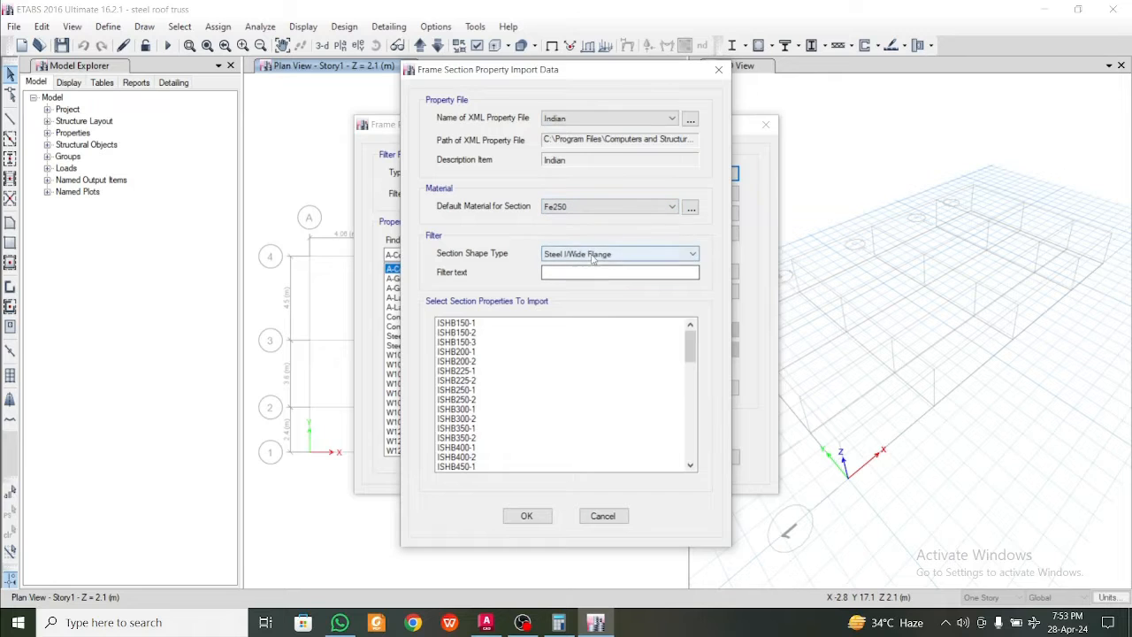
Filter the import to Steel Angle shapes and import the section ISA110X110X10
{"action": "left_click", "coordinate": [593, 257]}
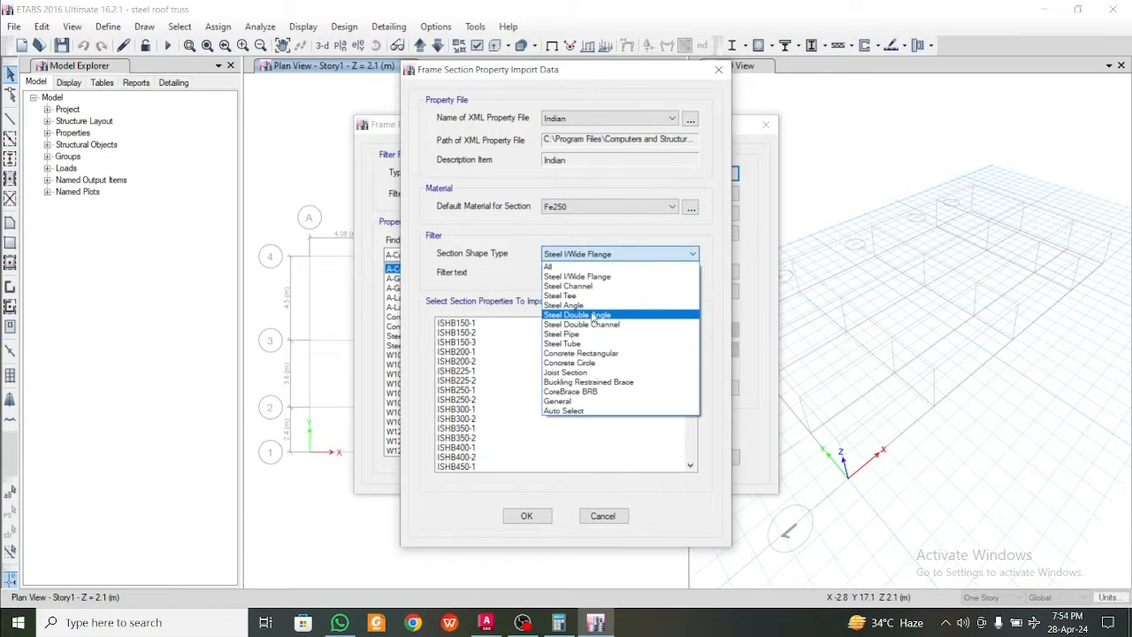
{"action": "left_click", "coordinate": [575, 305]}
{"action": "left_click_drag", "start_coordinate": [691, 340], "coordinate": [678, 426]}
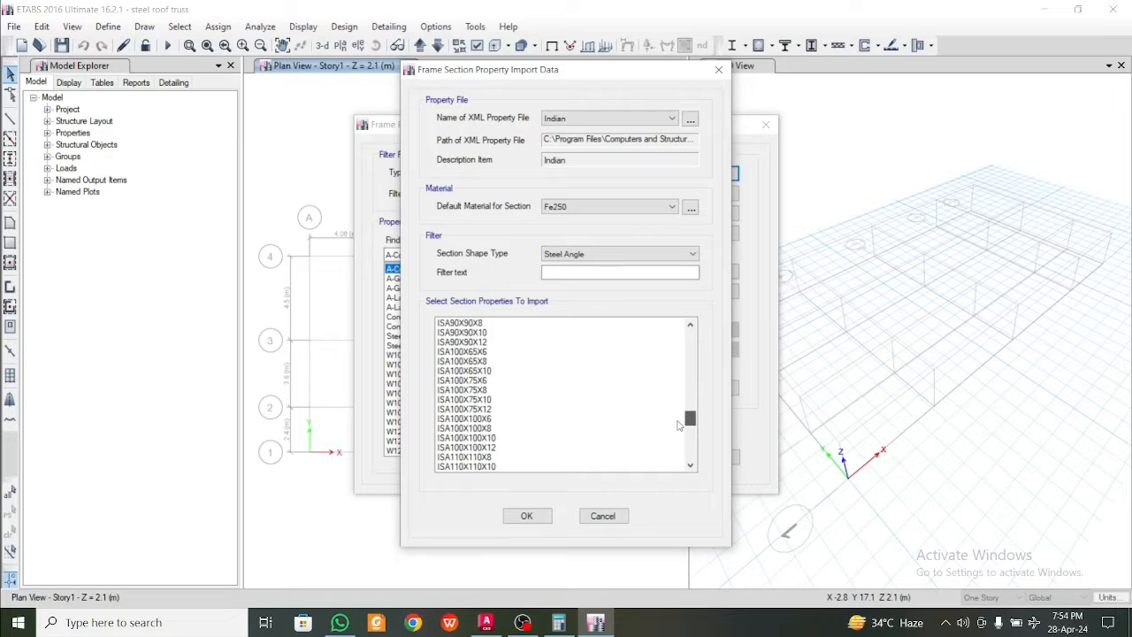
{"action": "left_click", "coordinate": [476, 467]}
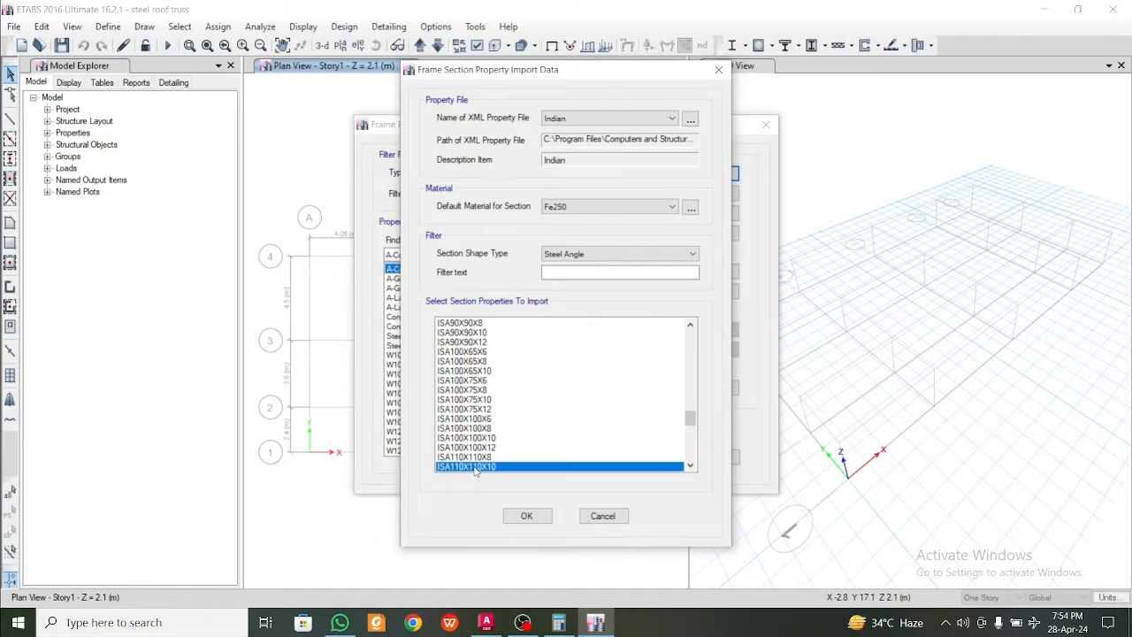
{"action": "left_click", "coordinate": [526, 517]}
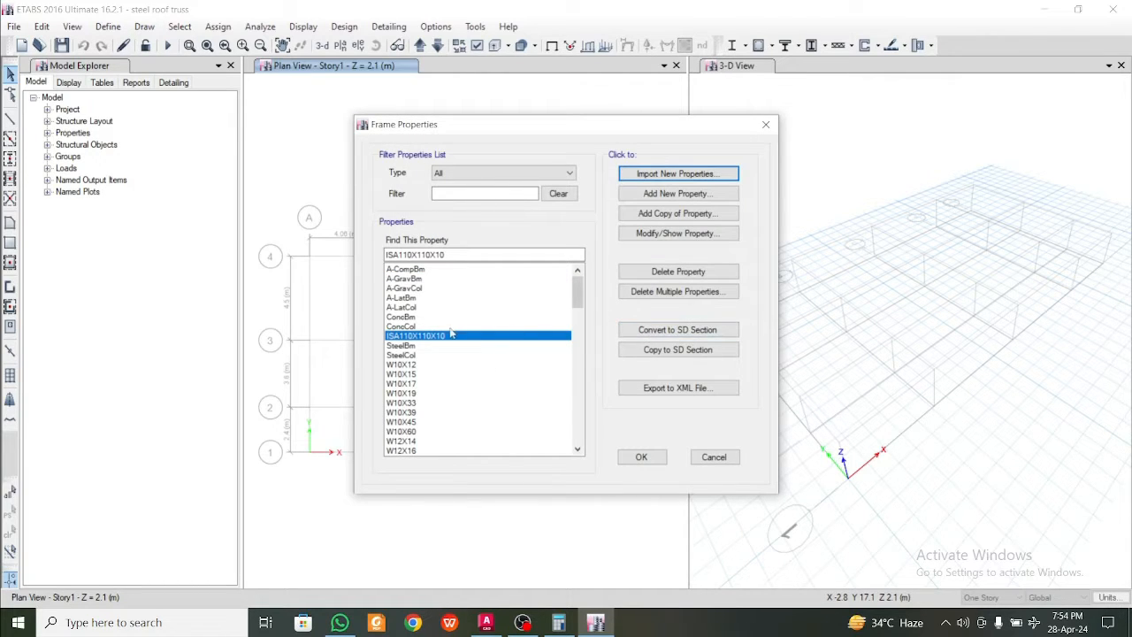
Import the steel angle section ISA50X50X5 from the Indian property file with Fe250 material
{"action": "left_click", "coordinate": [683, 173]}
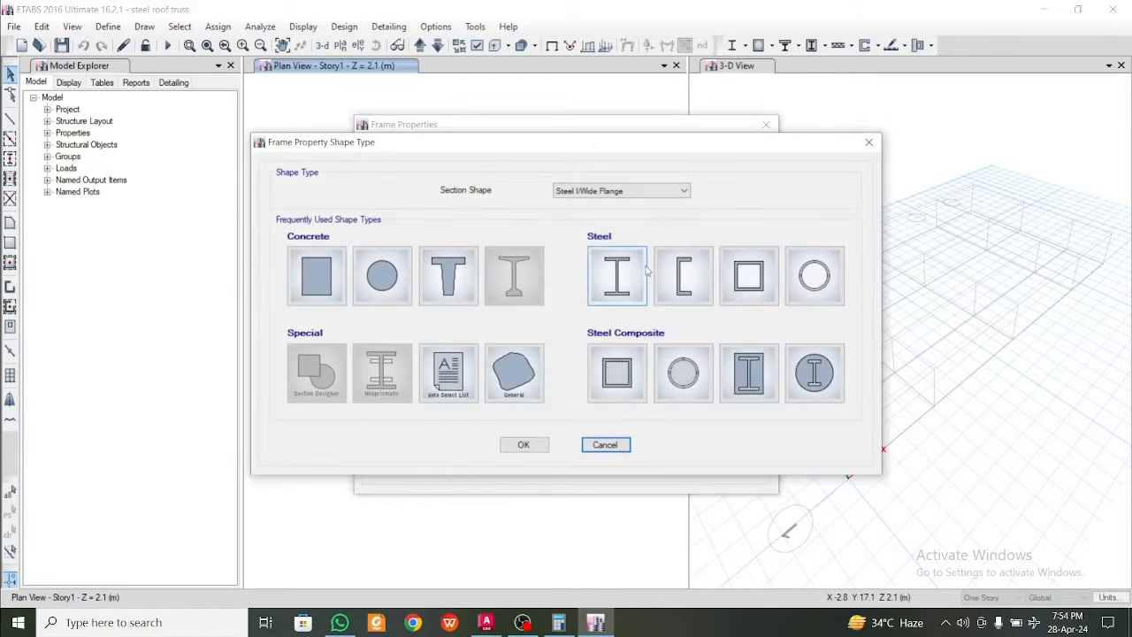
{"action": "left_click", "coordinate": [624, 281]}
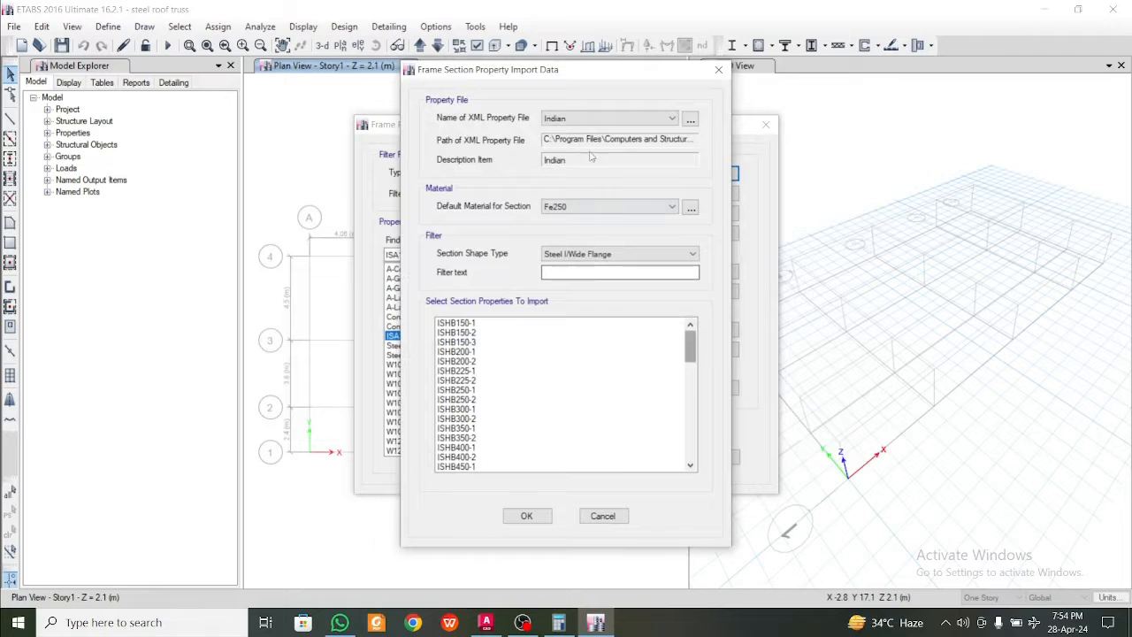
{"action": "left_click", "coordinate": [654, 255]}
{"action": "left_click", "coordinate": [654, 256]}
{"action": "left_click", "coordinate": [656, 257]}
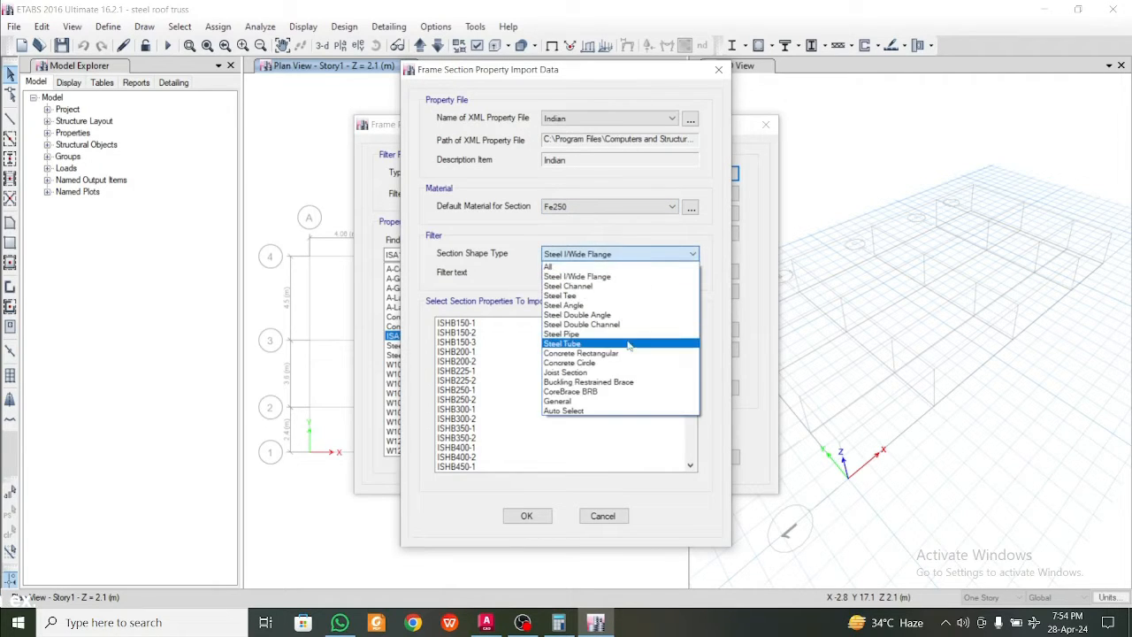
{"action": "left_click", "coordinate": [619, 305]}
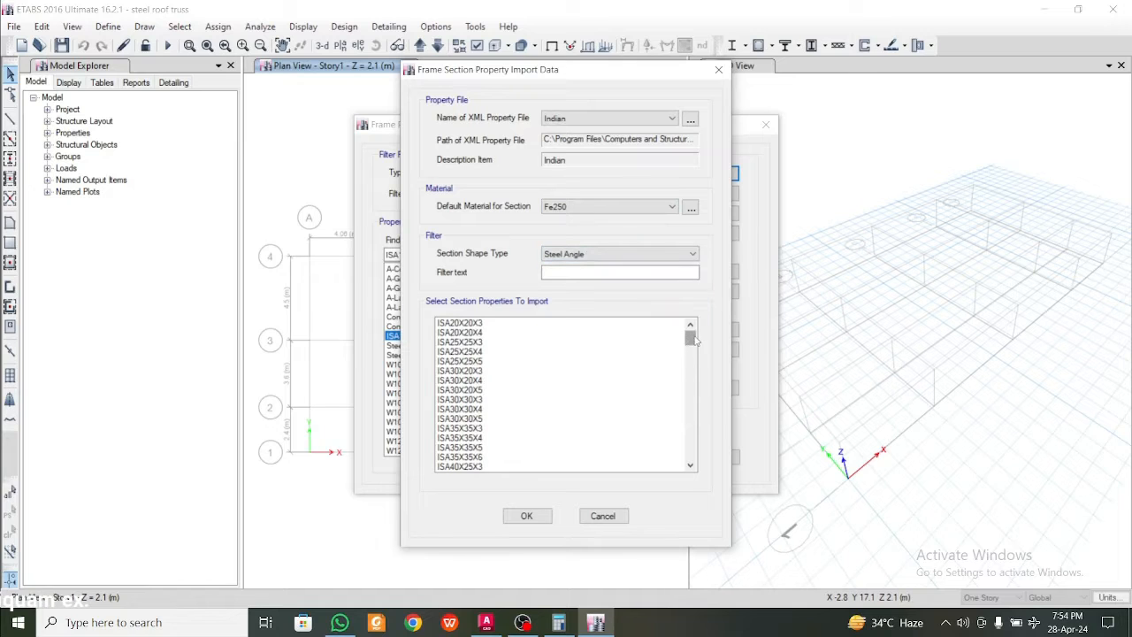
{"action": "left_click_drag", "start_coordinate": [692, 337], "coordinate": [696, 370]}
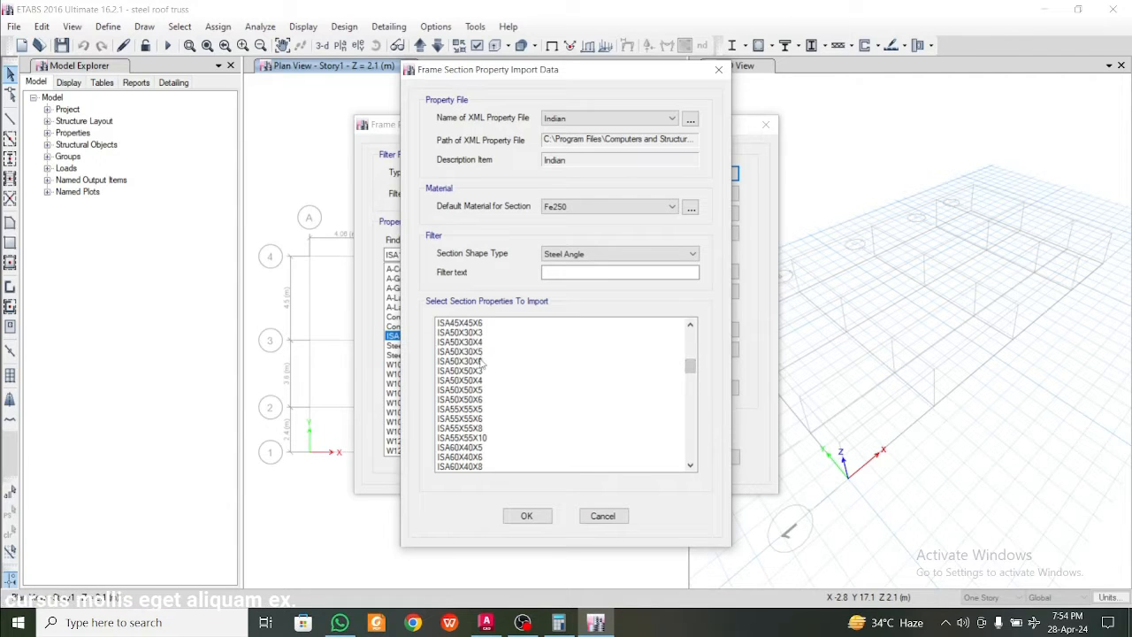
{"action": "left_click", "coordinate": [479, 399]}
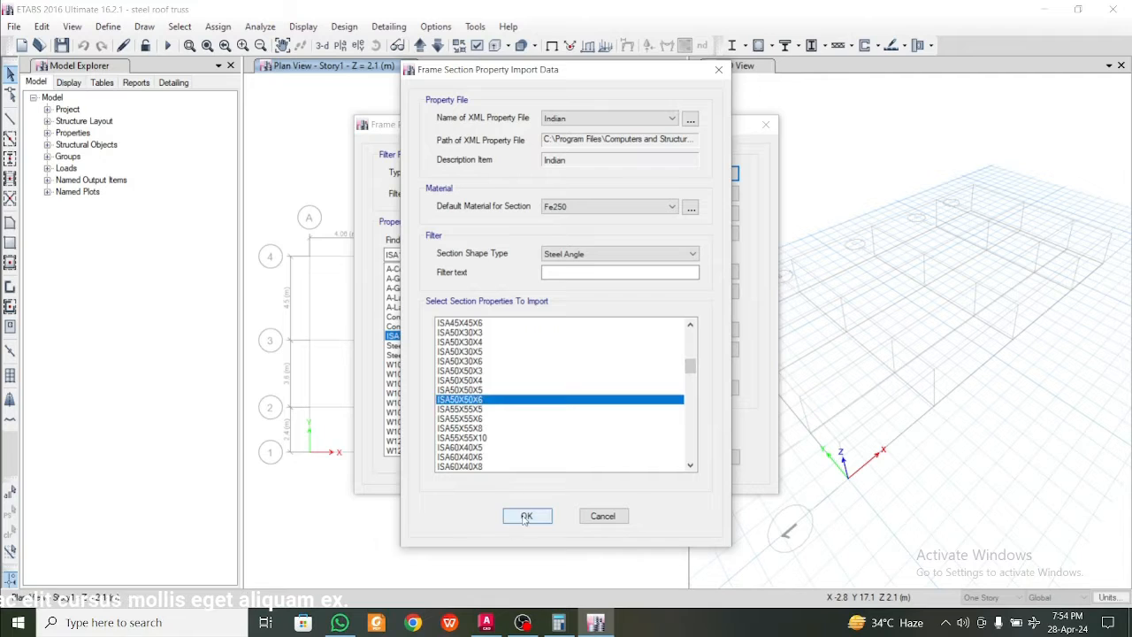
{"action": "left_click", "coordinate": [475, 390]}
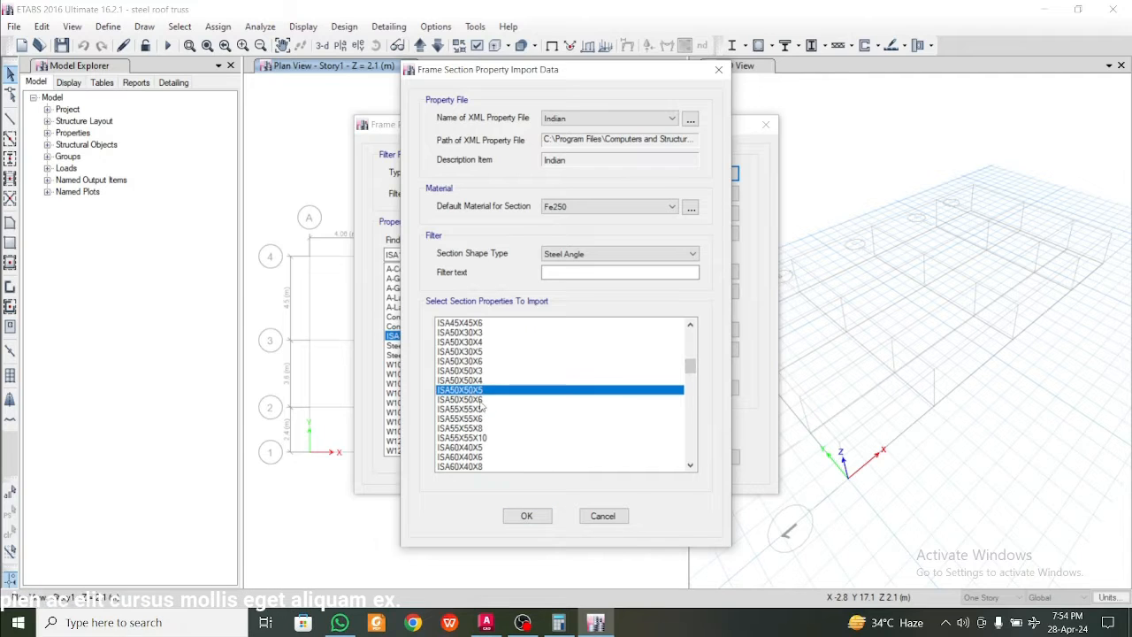
{"action": "left_click", "coordinate": [528, 515]}
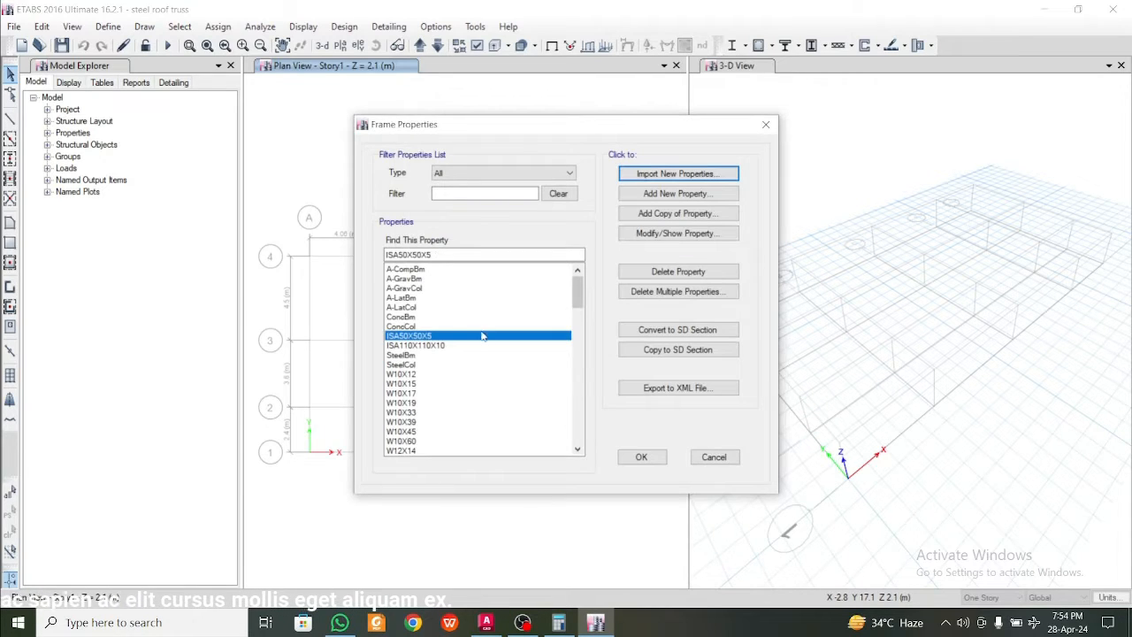
Import the steel tube section ISB72X72X4.0 from the Indian property file and accept the frame properties
{"action": "left_click", "coordinate": [696, 175]}
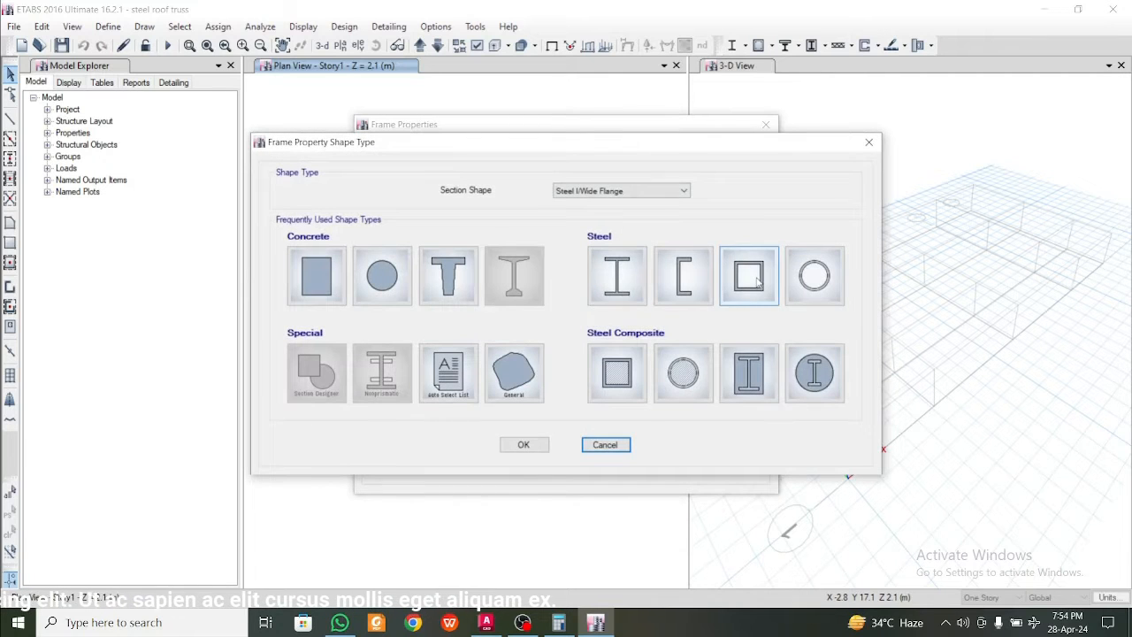
{"action": "left_click", "coordinate": [635, 283]}
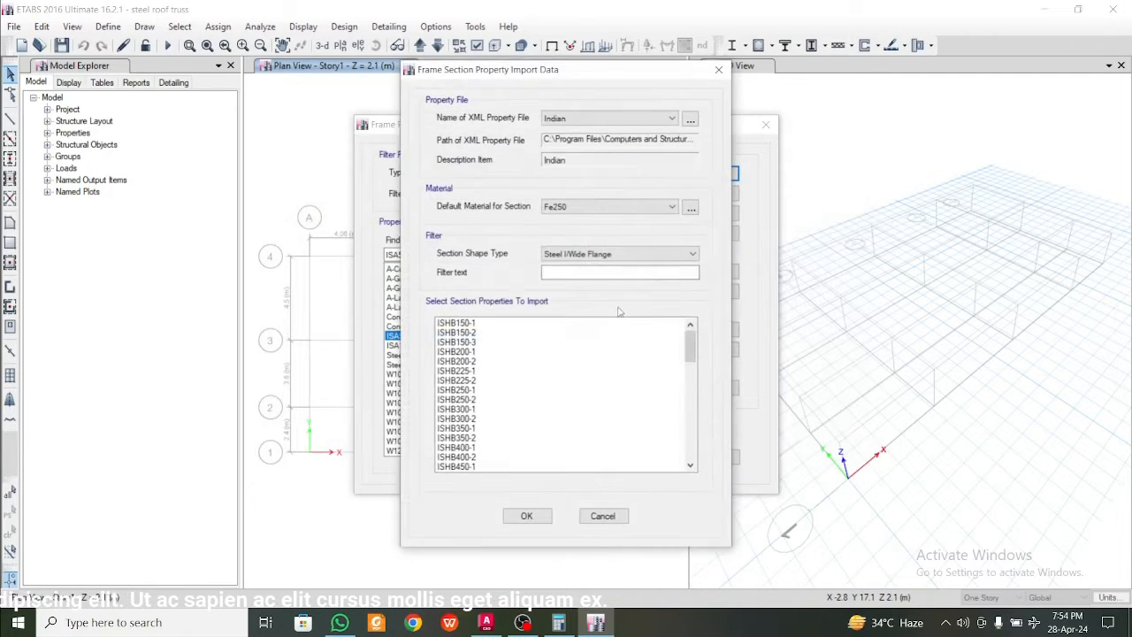
{"action": "left_click", "coordinate": [619, 254]}
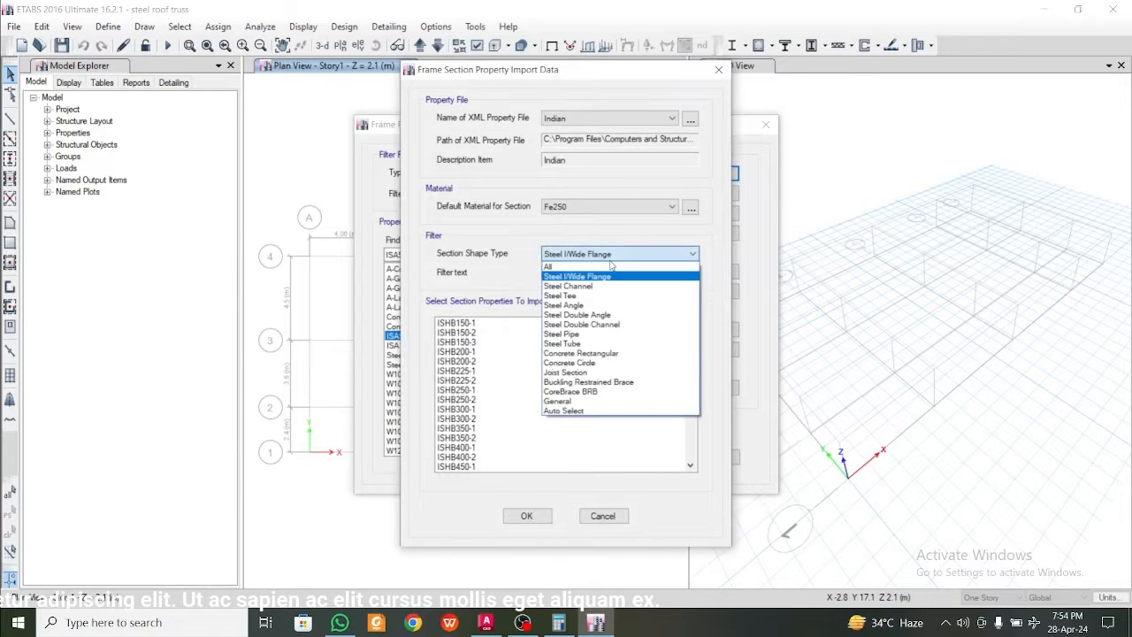
{"action": "left_click", "coordinate": [615, 255]}
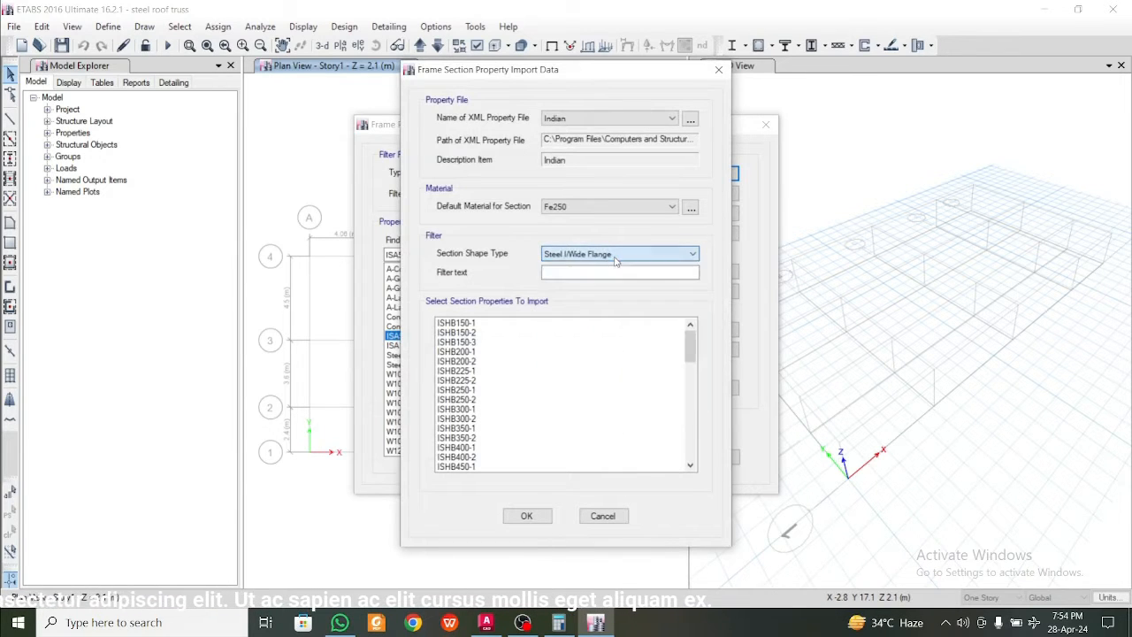
{"action": "left_click", "coordinate": [616, 256]}
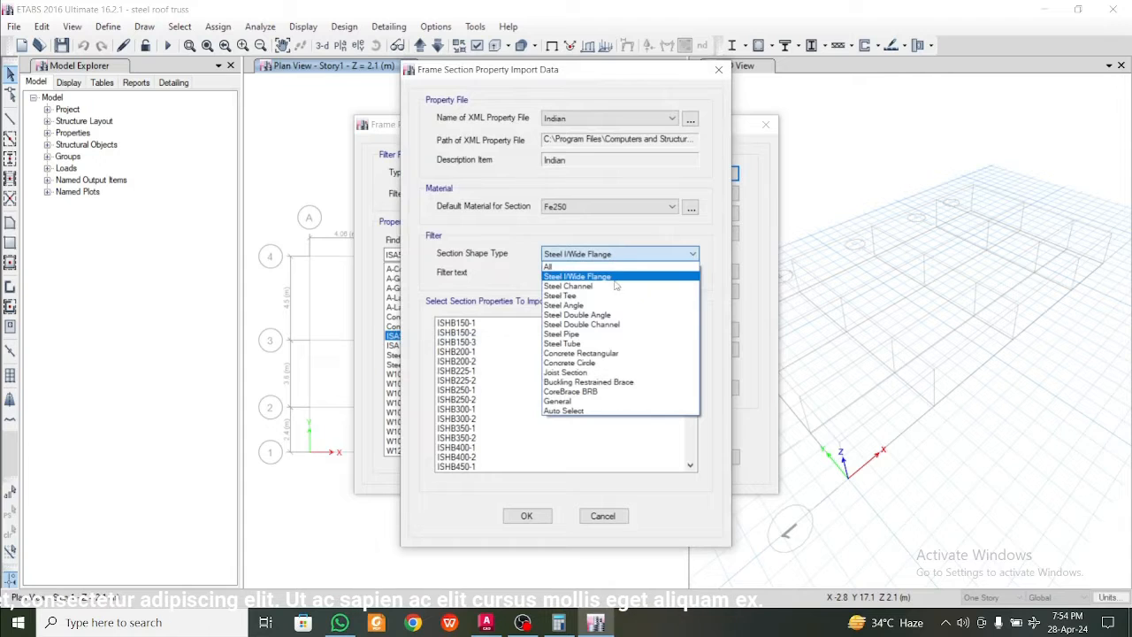
{"action": "left_click", "coordinate": [614, 343]}
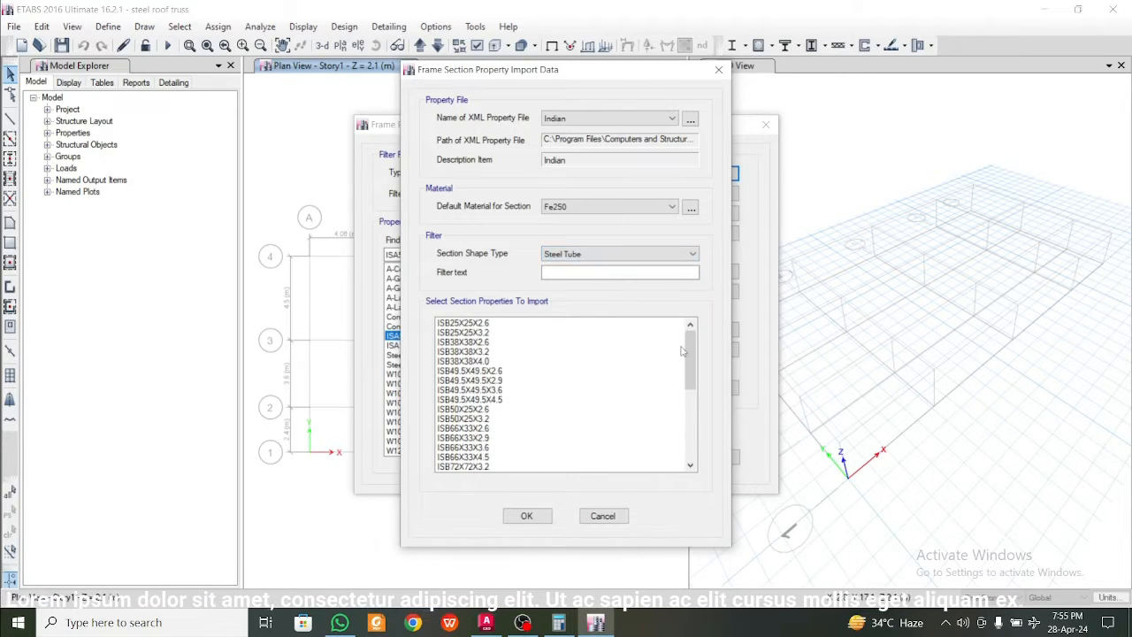
{"action": "left_click_drag", "start_coordinate": [682, 351], "coordinate": [686, 377]}
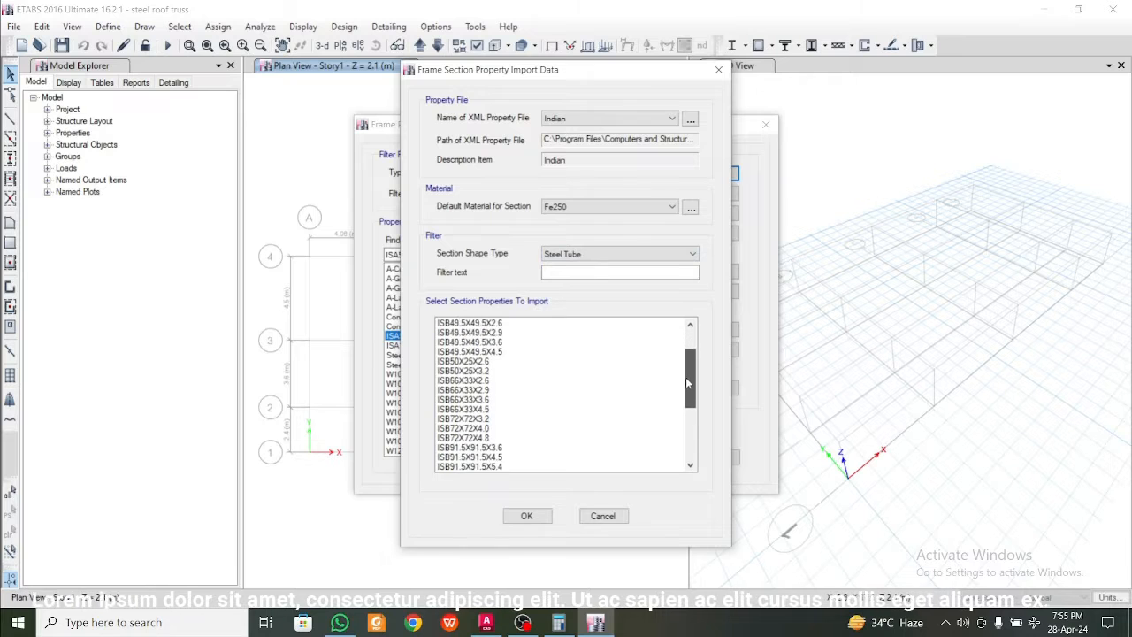
{"action": "left_click", "coordinate": [485, 429]}
{"action": "left_click", "coordinate": [526, 515]}
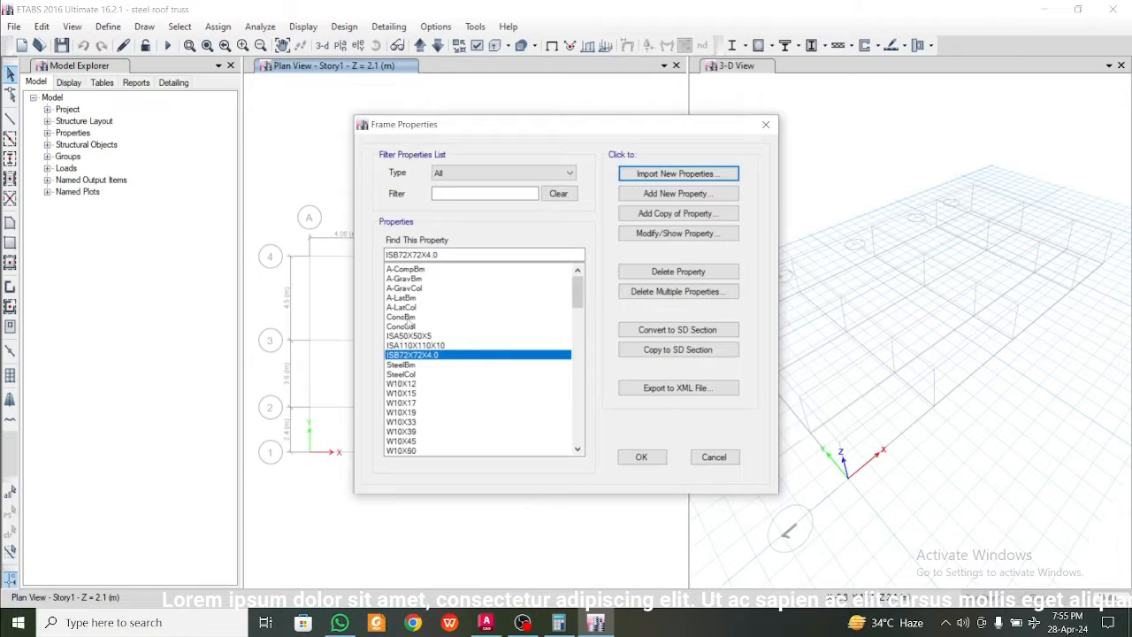
{"action": "left_click", "coordinate": [643, 458]}
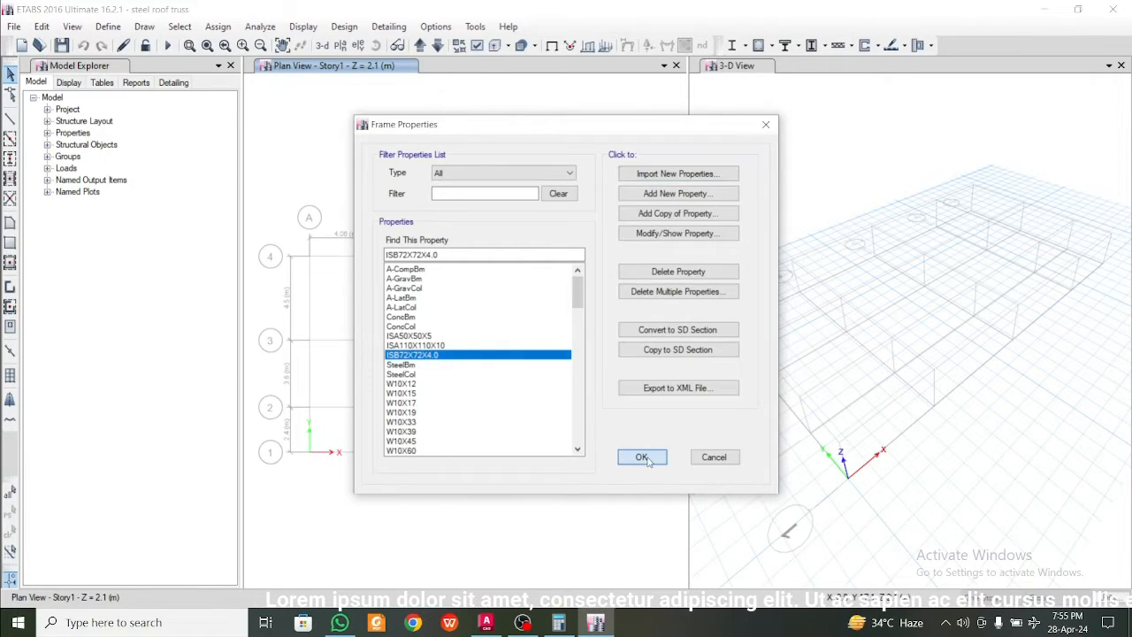
Start drawing frame lines with the section property set to ISA110X110X10
{"action": "middle_click_drag", "start_coordinate": [399, 304], "coordinate": [454, 303]}
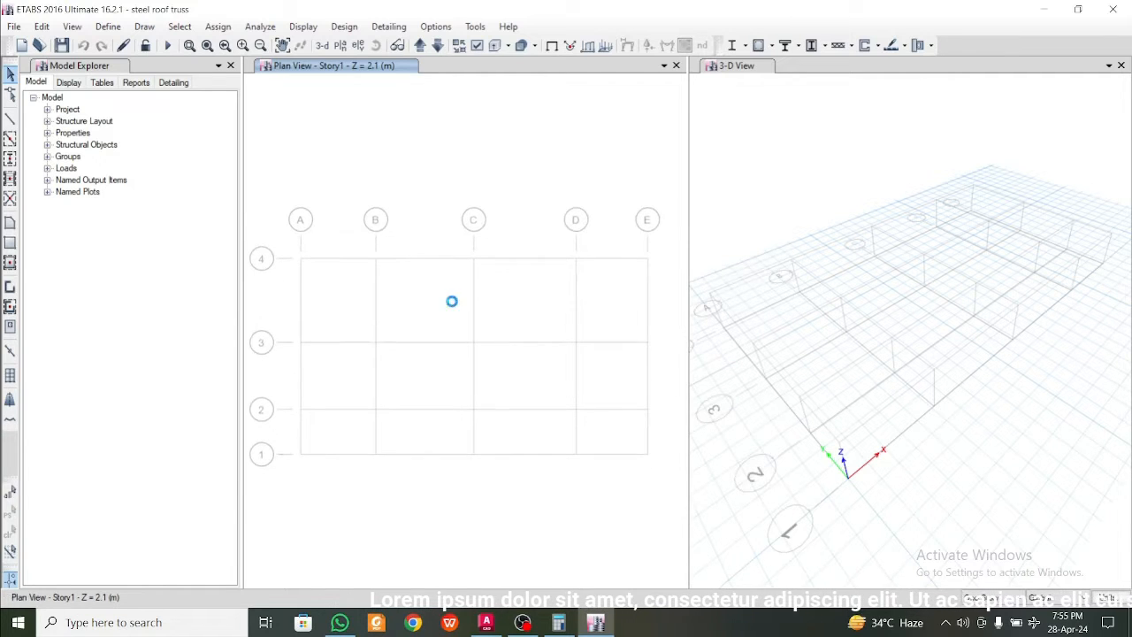
{"action": "left_click", "coordinate": [10, 119]}
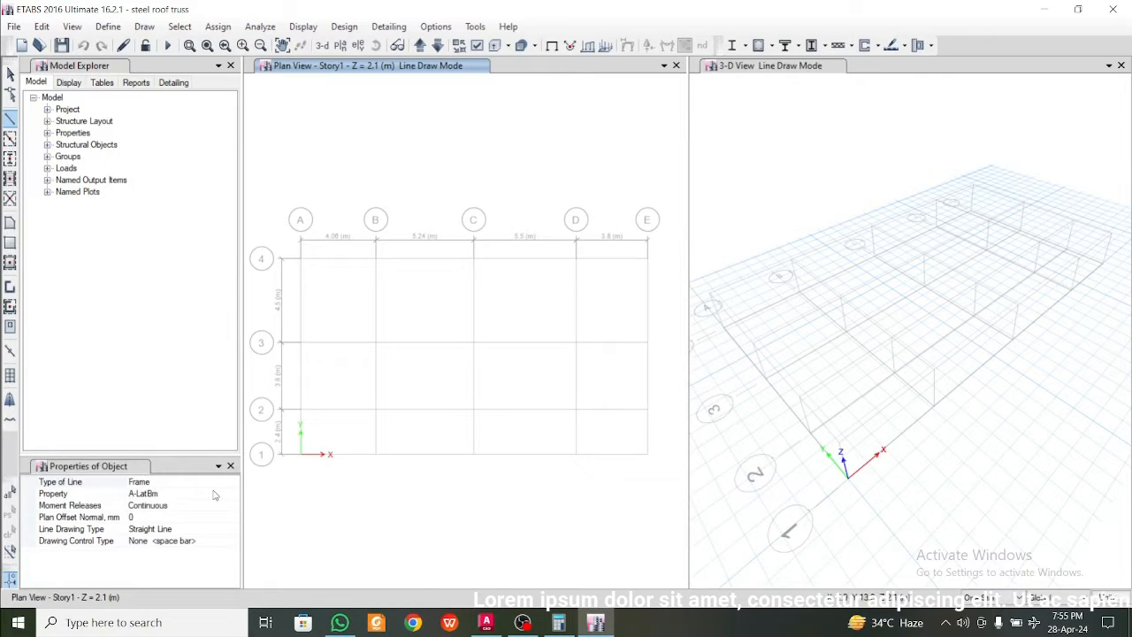
{"action": "left_click", "coordinate": [215, 494]}
{"action": "left_click", "coordinate": [233, 494]}
{"action": "mouse_move", "coordinate": [234, 522]}
{"action": "left_mouse_down"}
{"action": "mouse_move", "coordinate": [236, 558]}
{"action": "mouse_move", "coordinate": [240, 531]}
{"action": "left_mouse_up"}
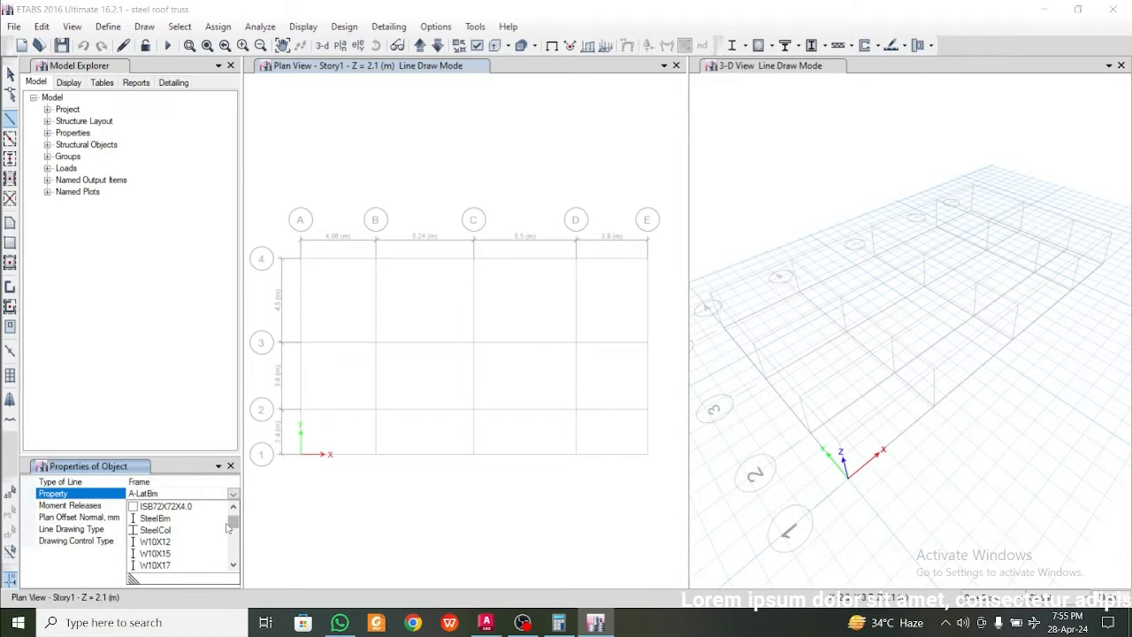
{"action": "left_click", "coordinate": [233, 506]}
{"action": "left_click", "coordinate": [233, 506]}
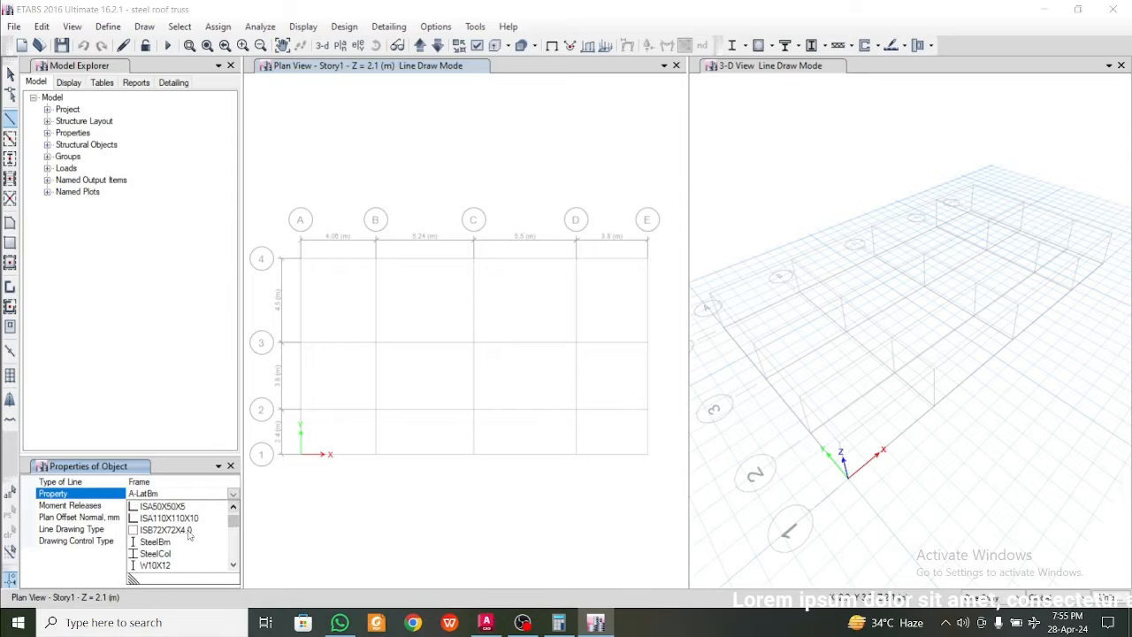
{"action": "left_click", "coordinate": [192, 523]}
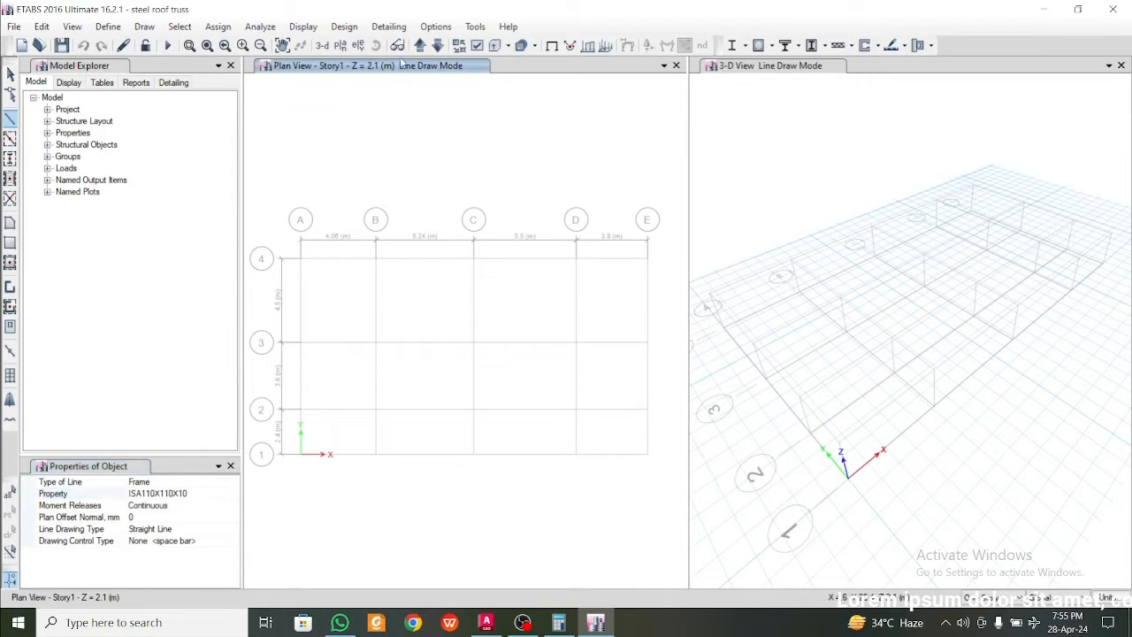
Draw ISA110X110X10 frame members on the Base plan along grid lines A and B, each from grid 4 to grid 1
{"action": "left_click", "coordinate": [437, 45]}
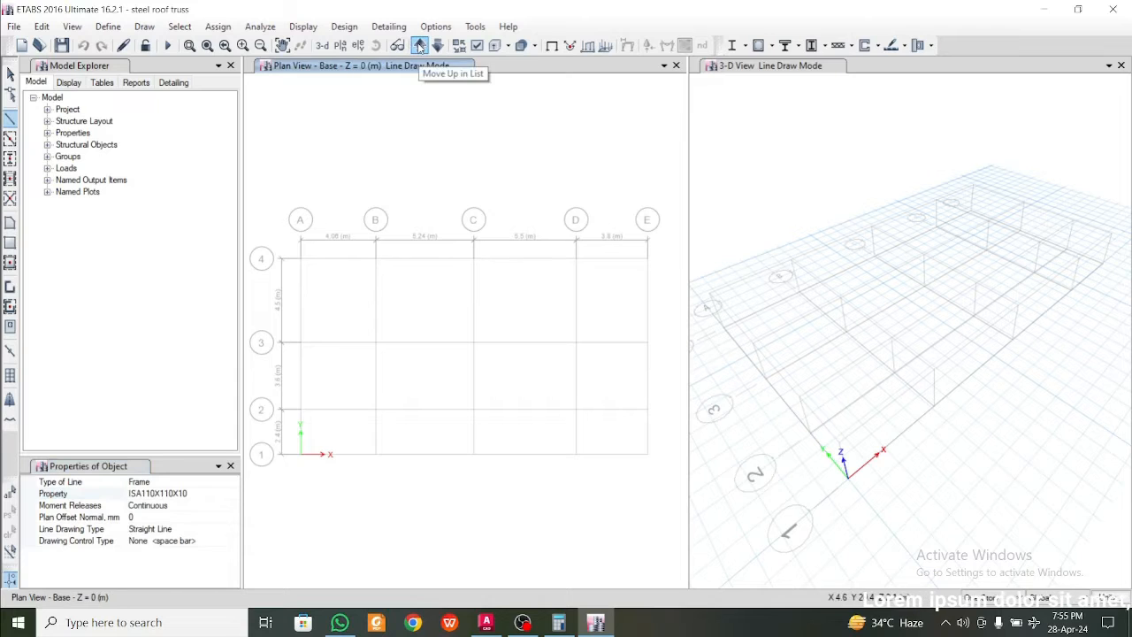
{"action": "left_click", "coordinate": [301, 260]}
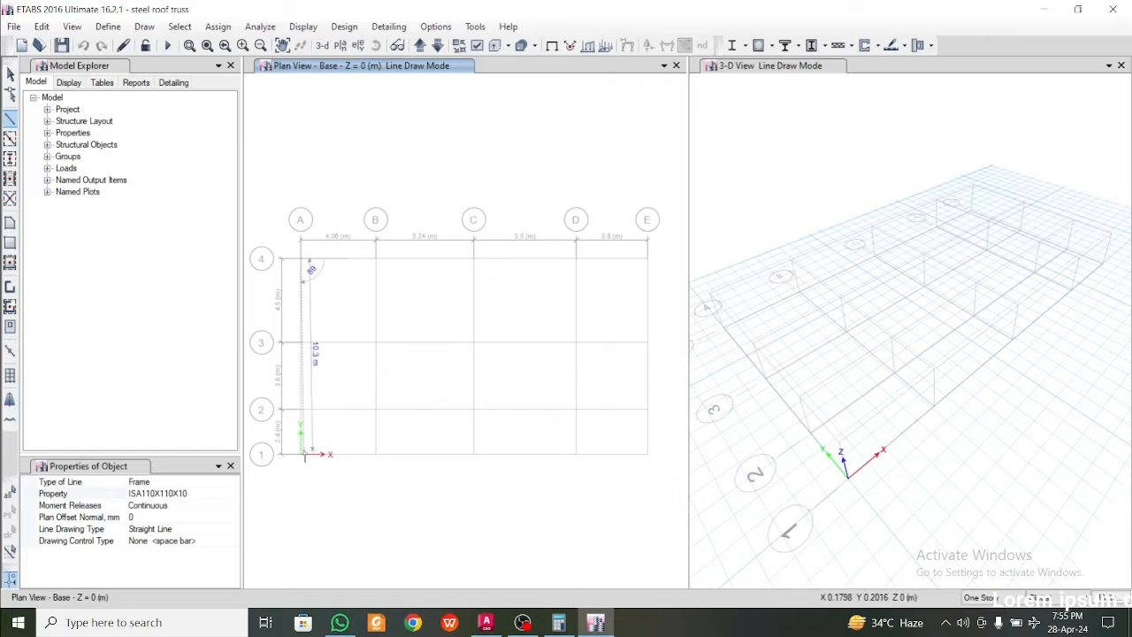
{"action": "left_click", "coordinate": [354, 455]}
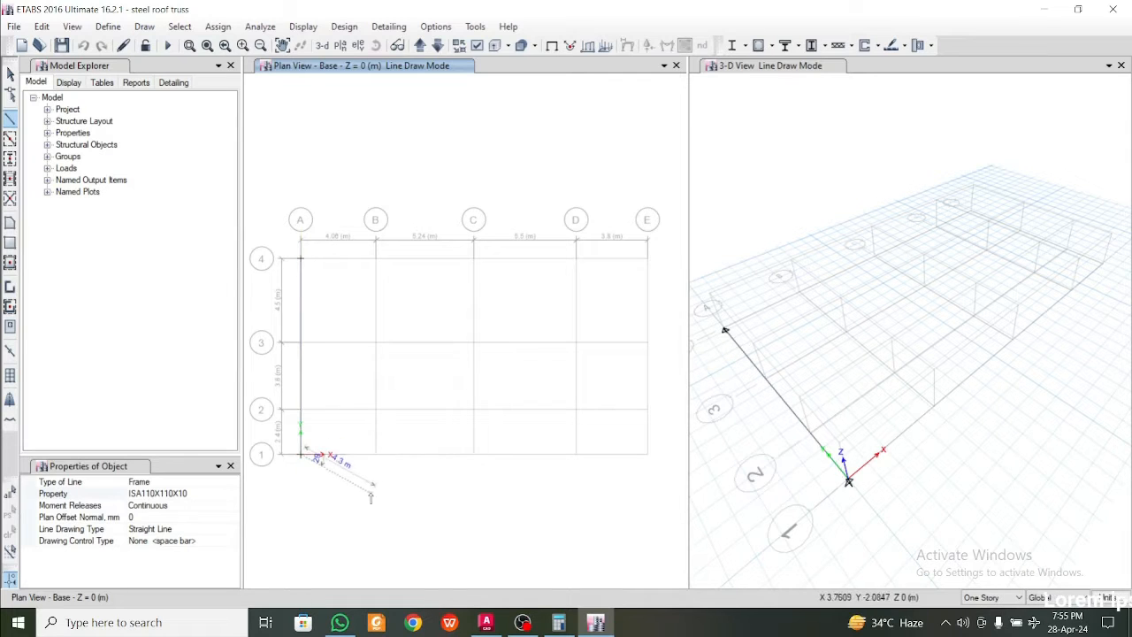
{"action": "right_click", "coordinate": [345, 299]}
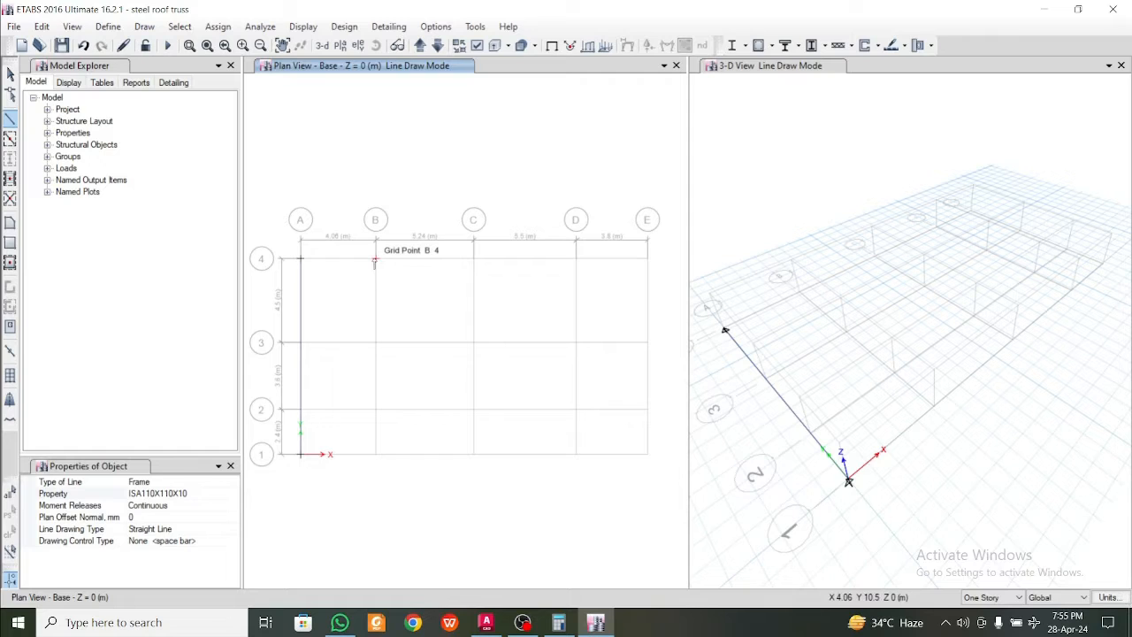
{"action": "left_click", "coordinate": [375, 259]}
{"action": "left_click", "coordinate": [375, 454]}
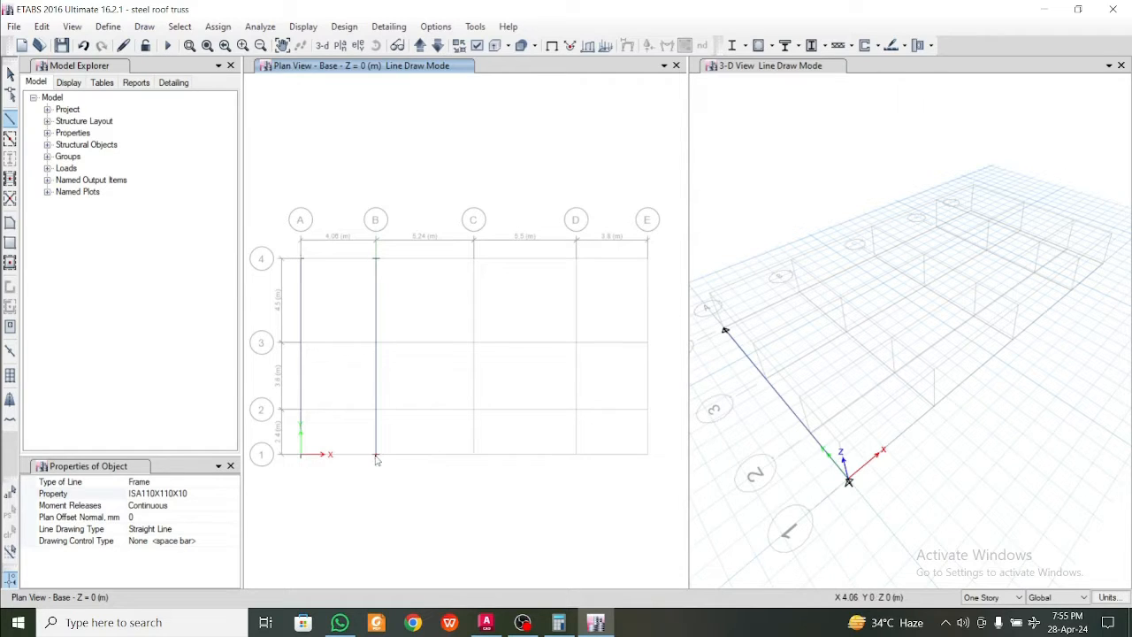
{"action": "right_click", "coordinate": [420, 516]}
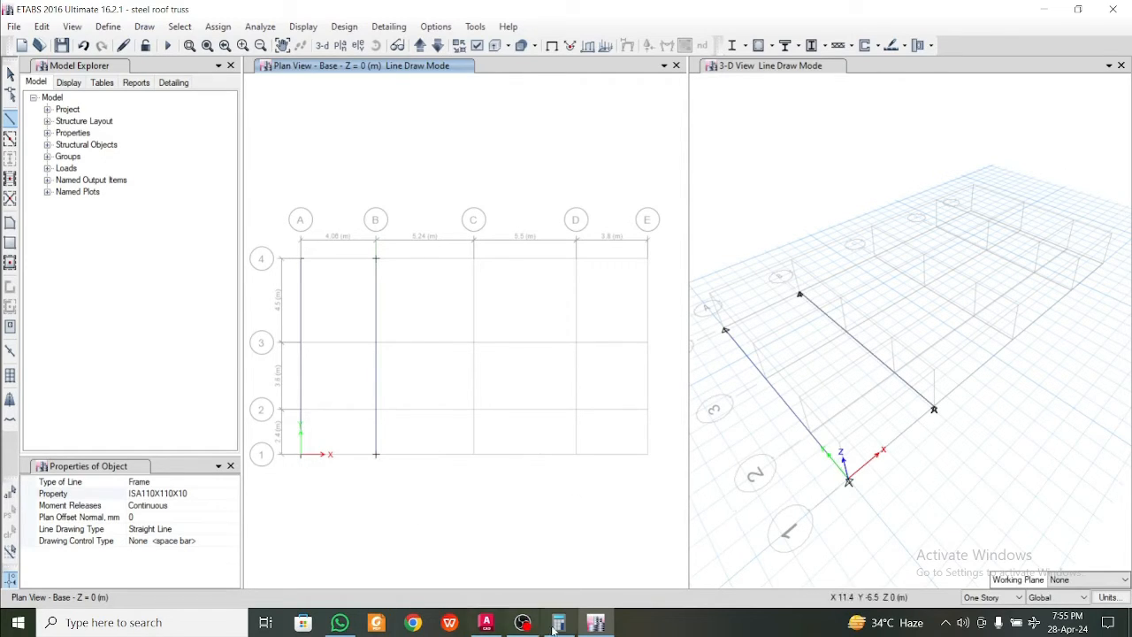
Switch to AutoCAD to examine the staff dormitory floor plan with its grid and roof outline, and return to ETABS
{"action": "left_click", "coordinate": [486, 622]}
{"action": "scroll", "coordinate": [493, 423], "scroll_direction": "down", "scroll_amount": 12}
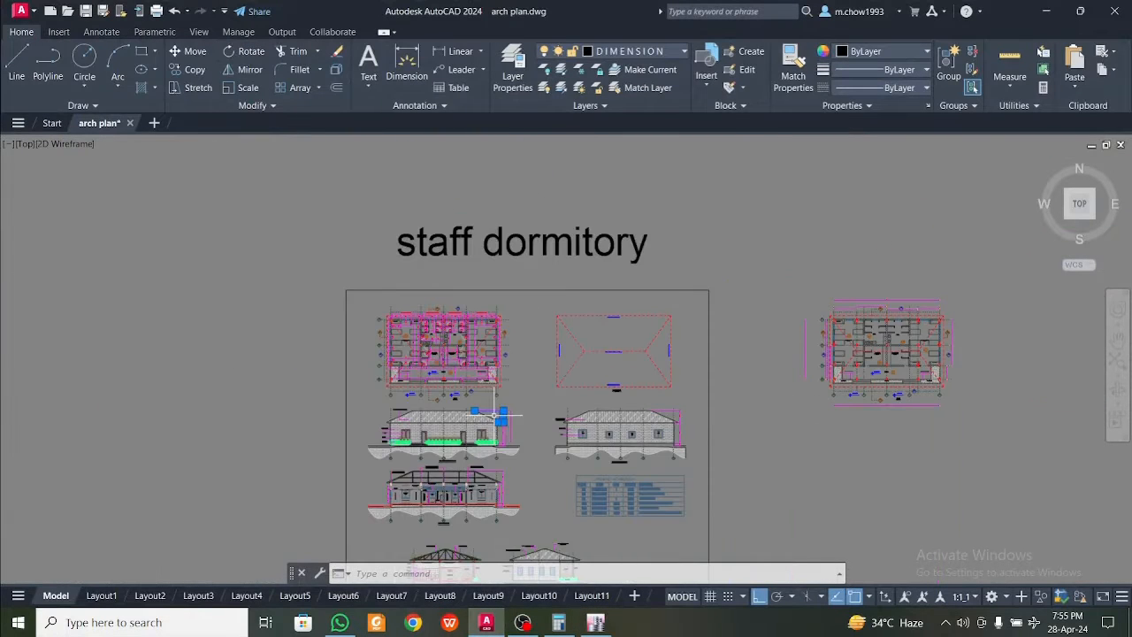
{"action": "middle_click_drag", "start_coordinate": [875, 357], "coordinate": [641, 386]}
{"action": "scroll", "coordinate": [639, 389], "scroll_direction": "up", "scroll_amount": 7}
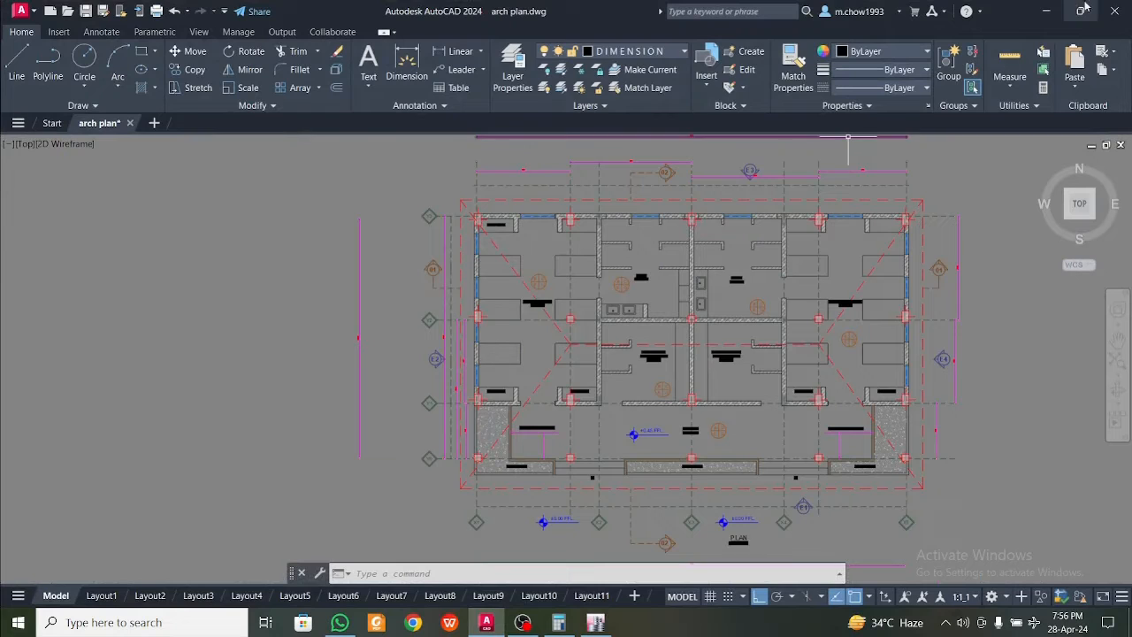
{"action": "left_click", "coordinate": [1051, 11]}
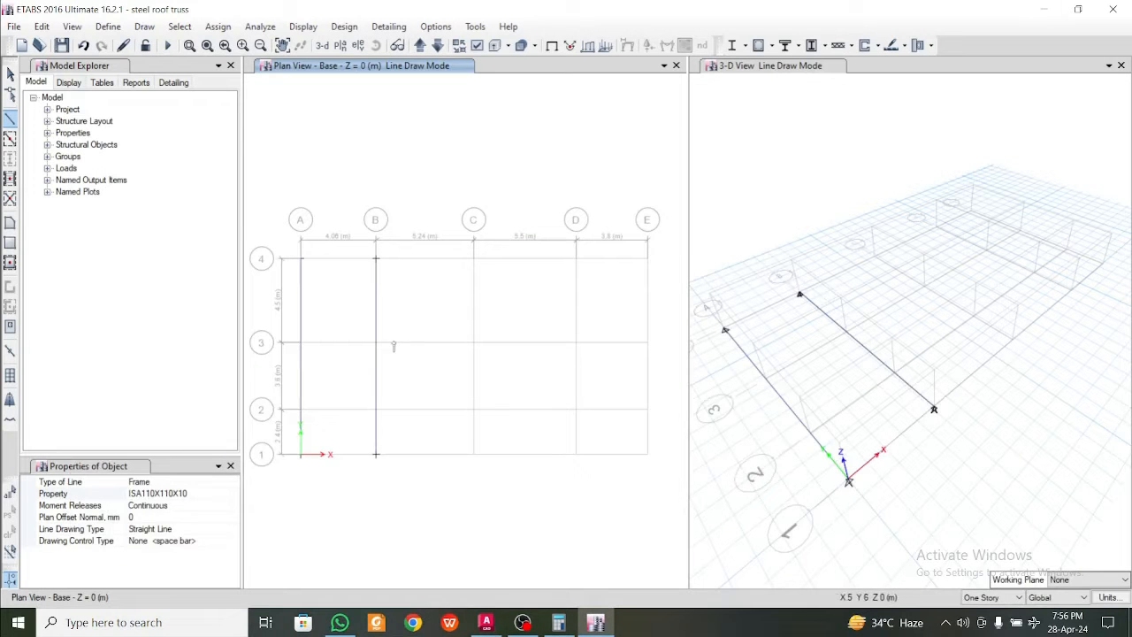
Divide the base frame member along grid B into two equal segments
{"action": "key", "text": "Escape"}
{"action": "left_click", "coordinate": [381, 377]}
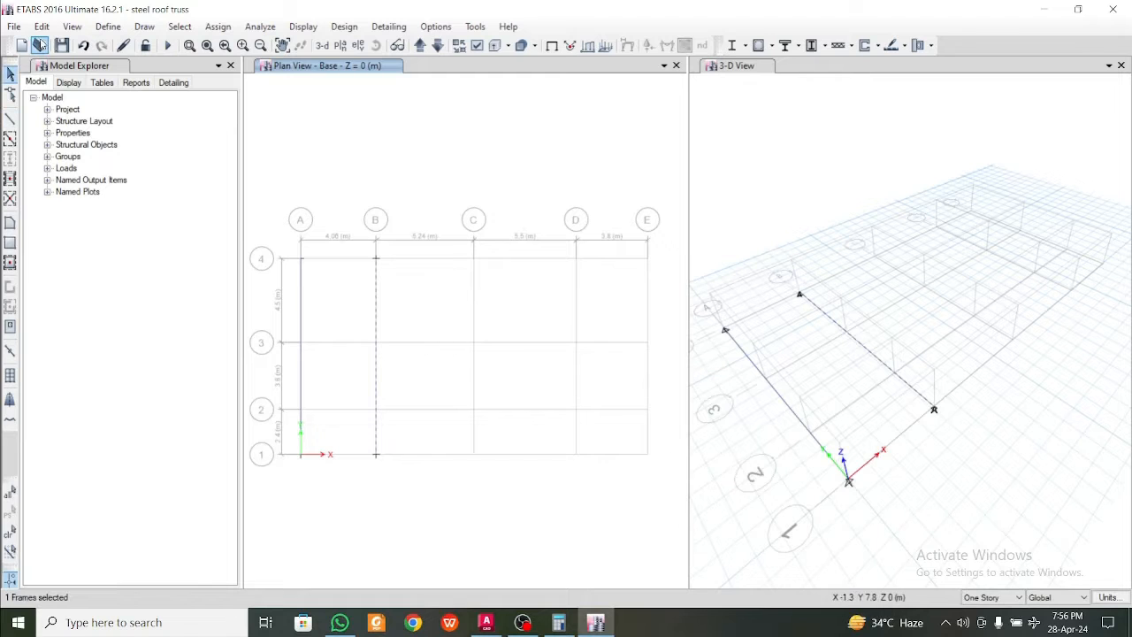
{"action": "left_click", "coordinate": [41, 26]}
{"action": "mouse_move", "coordinate": [102, 361]}
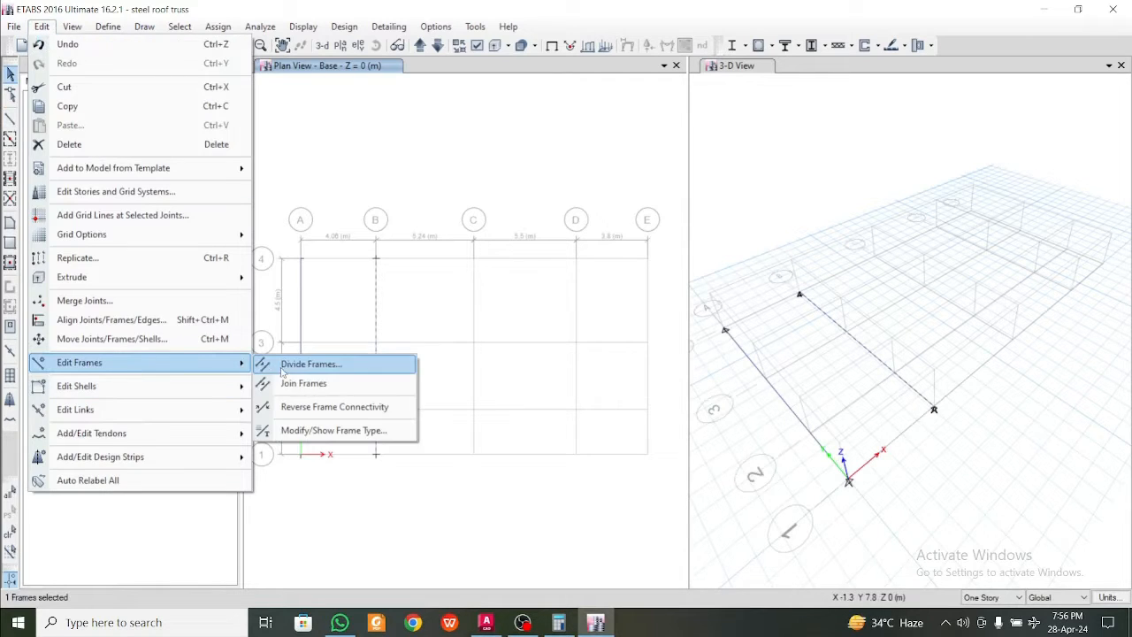
{"action": "left_click", "coordinate": [296, 373]}
{"action": "left_click", "coordinate": [622, 372]}
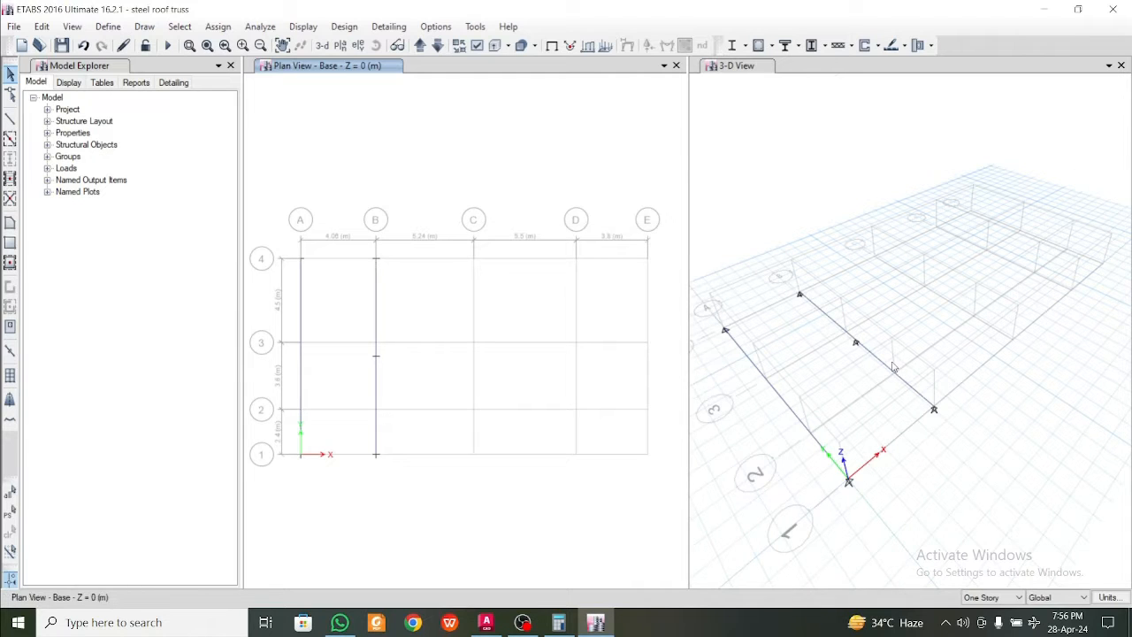
Replace the 3-D view with the elevation view at grid line B
{"action": "scroll", "coordinate": [892, 366], "scroll_direction": "up", "scroll_amount": 3}
{"action": "scroll", "coordinate": [875, 353], "scroll_direction": "down", "scroll_amount": 3}
{"action": "middle_click_drag", "start_coordinate": [874, 350], "coordinate": [870, 360]}
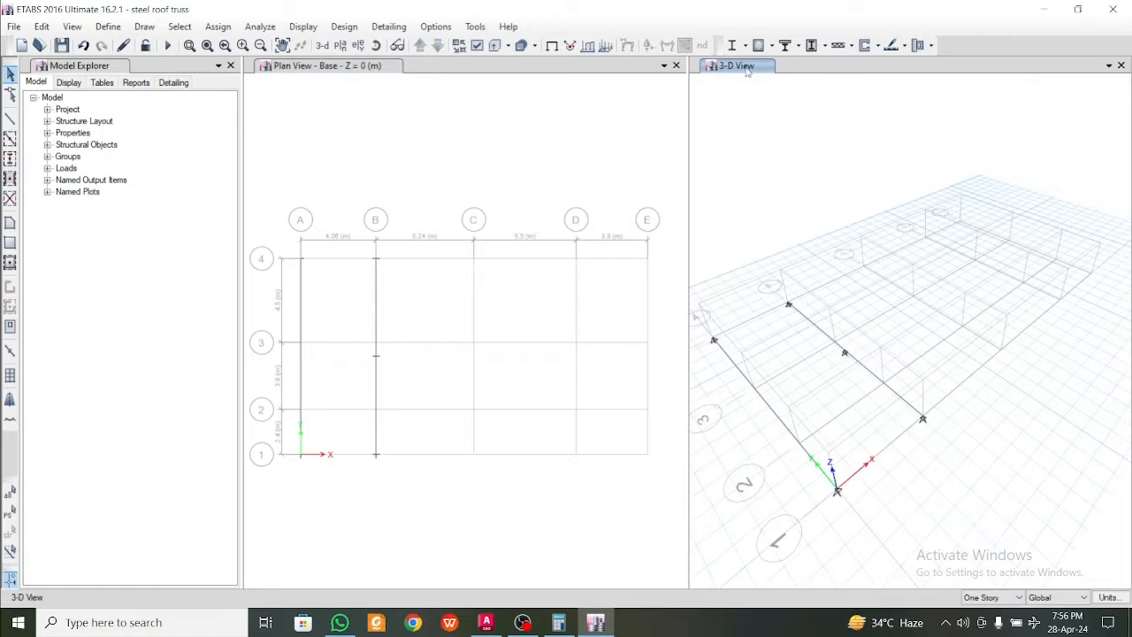
{"action": "scroll", "coordinate": [757, 286], "scroll_direction": "up", "scroll_amount": 5}
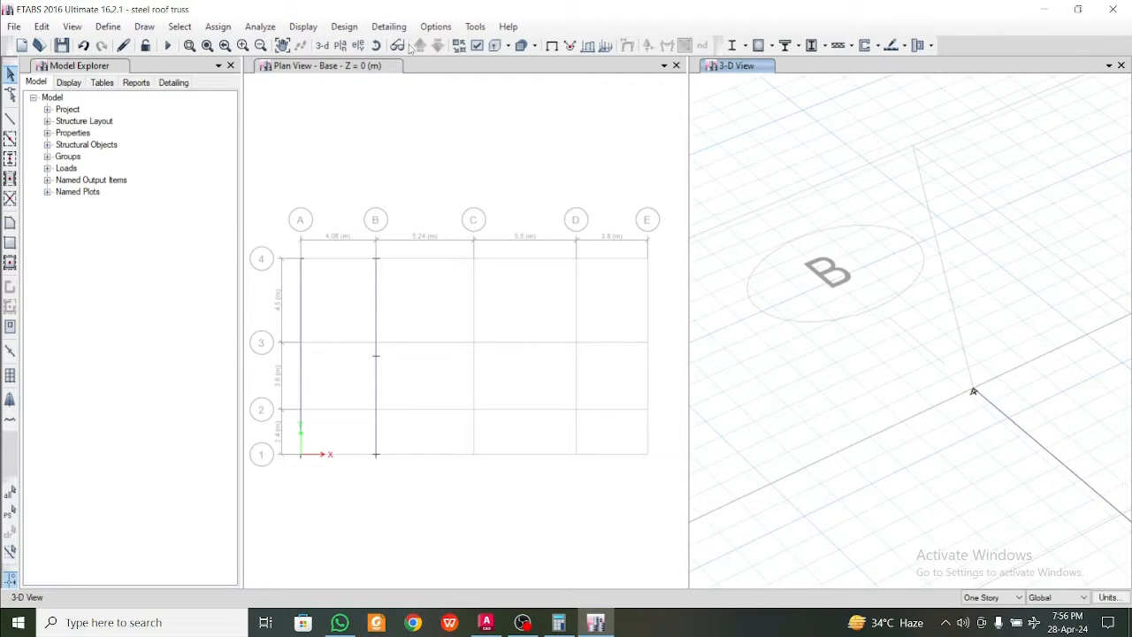
{"action": "left_click", "coordinate": [358, 45]}
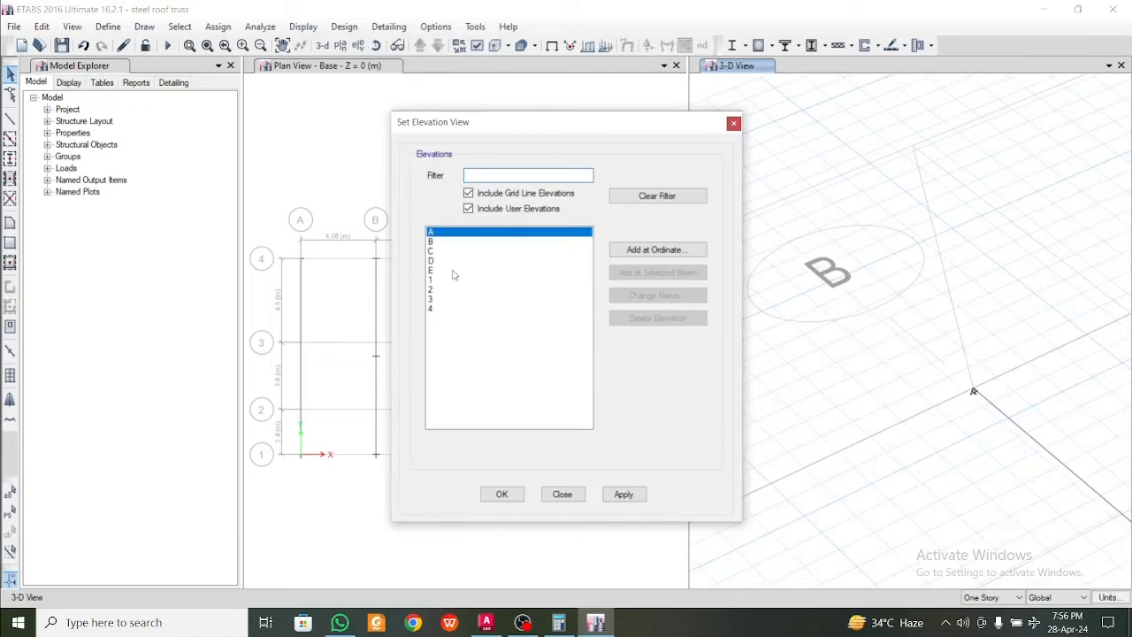
{"action": "left_click", "coordinate": [443, 242]}
{"action": "left_click", "coordinate": [623, 494]}
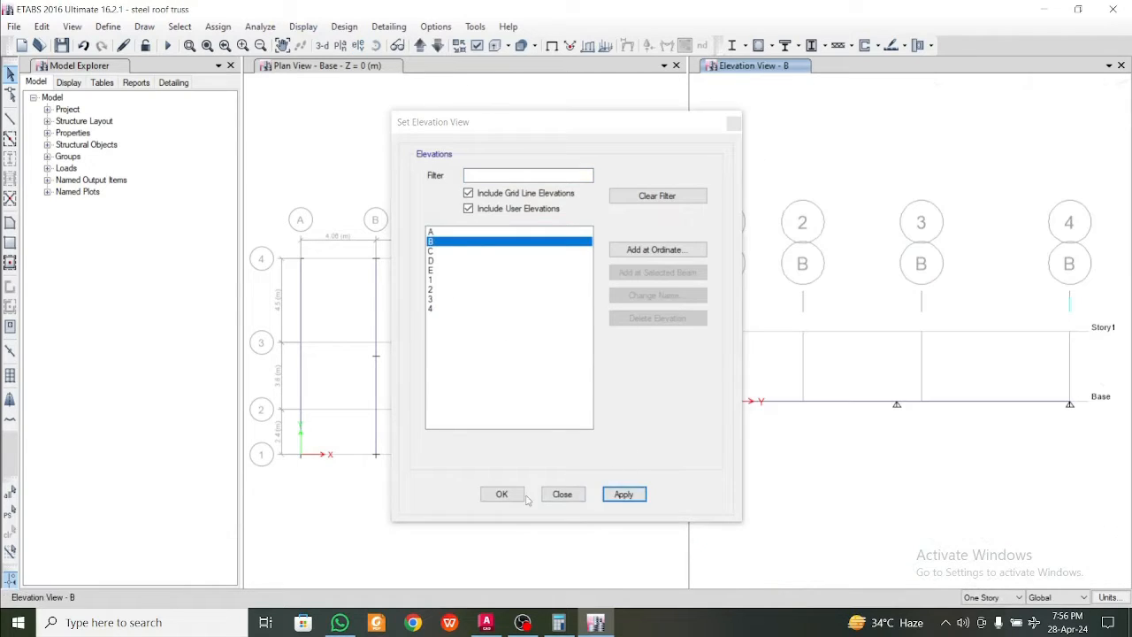
{"action": "left_click", "coordinate": [502, 494]}
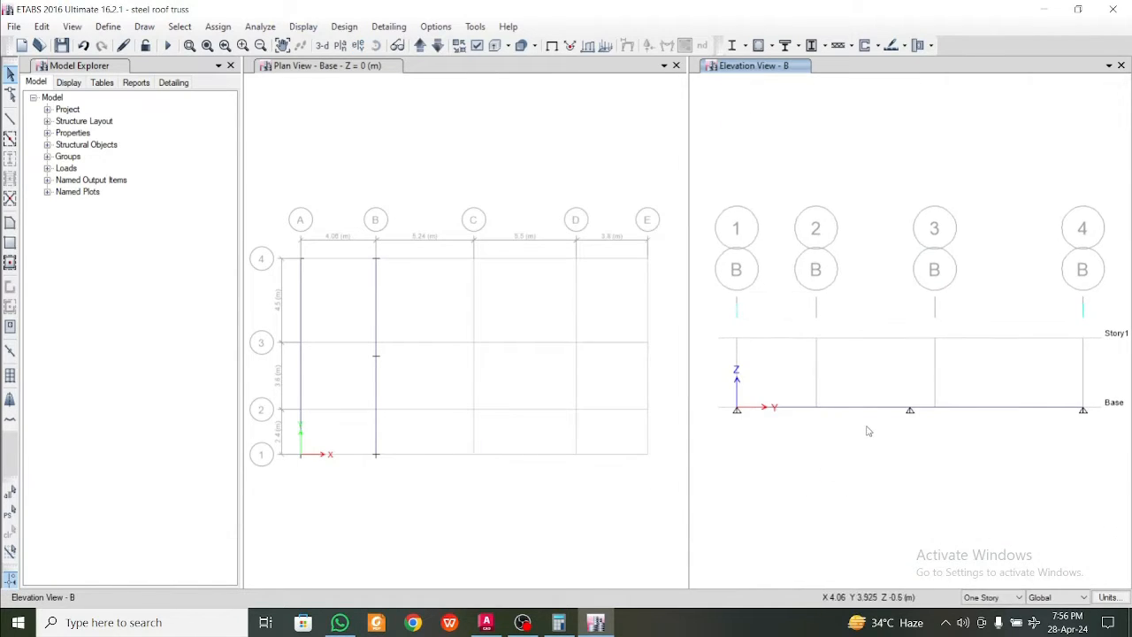
Draw a vertical ISA50X50X5 member about 6.675 m high from the grid B bottom chord's midpoint joint in elevation
{"action": "left_click", "coordinate": [11, 128]}
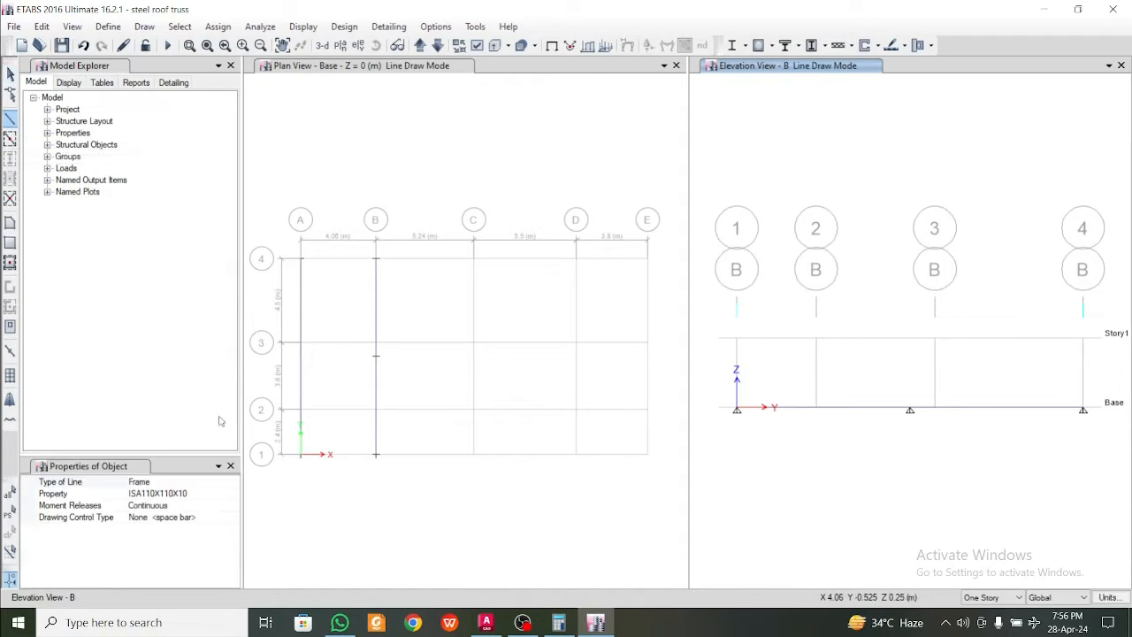
{"action": "left_click", "coordinate": [230, 497]}
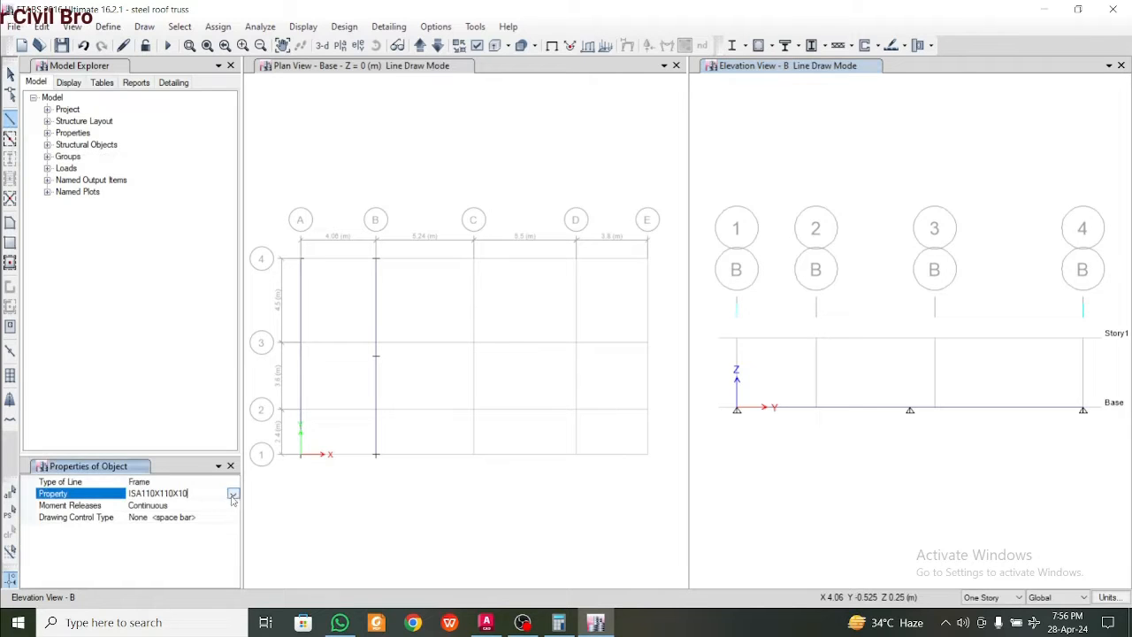
{"action": "left_click", "coordinate": [232, 495]}
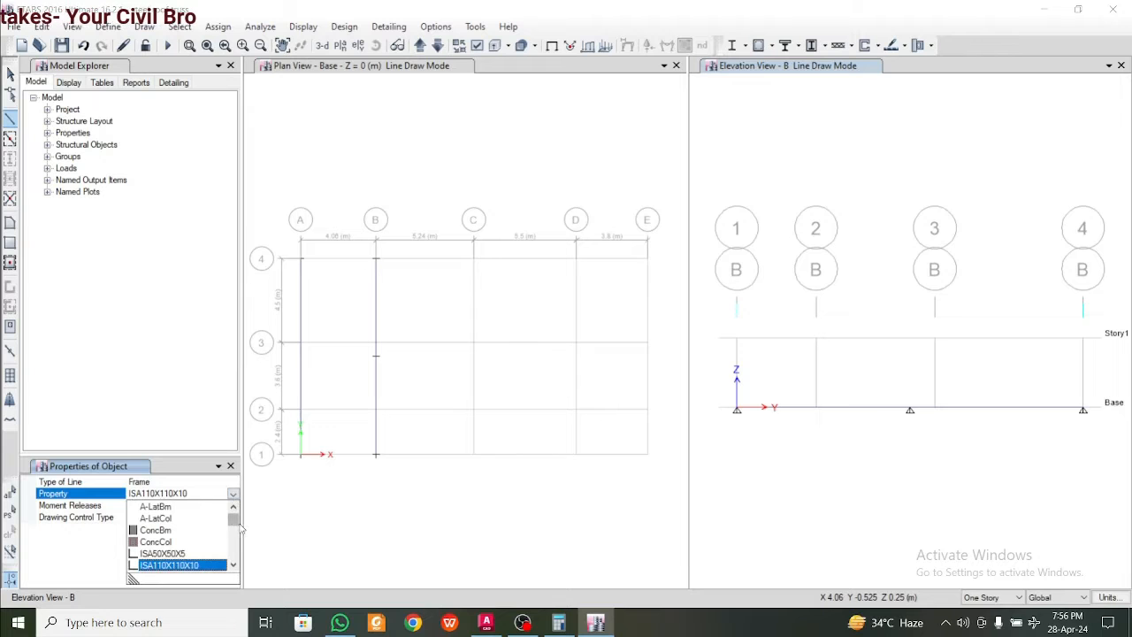
{"action": "left_click", "coordinate": [233, 563]}
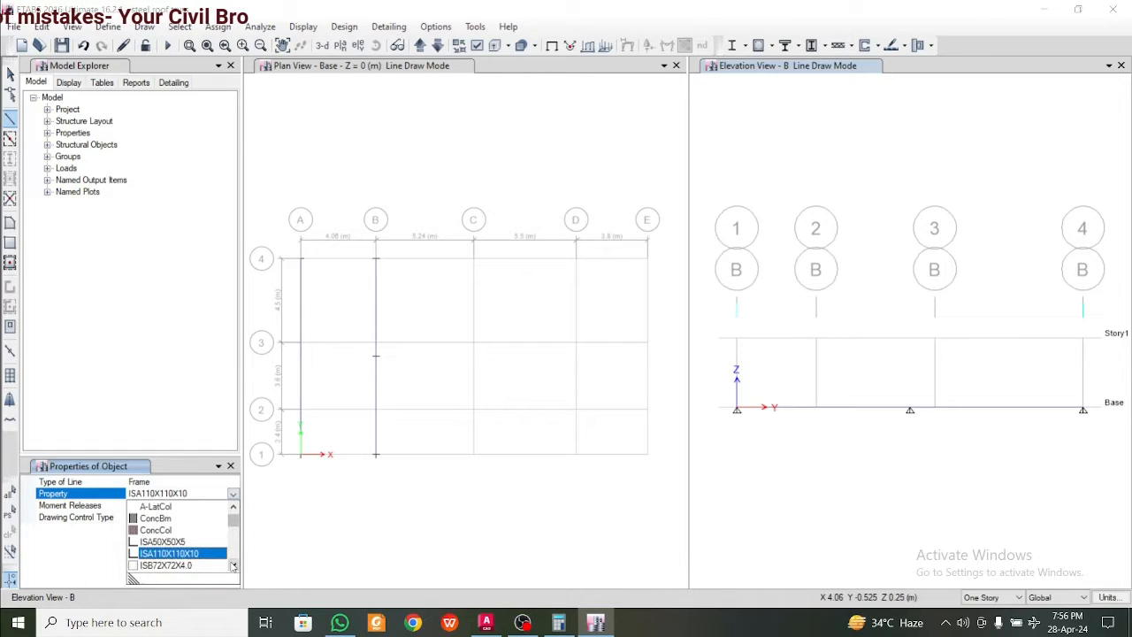
{"action": "left_click", "coordinate": [234, 564]}
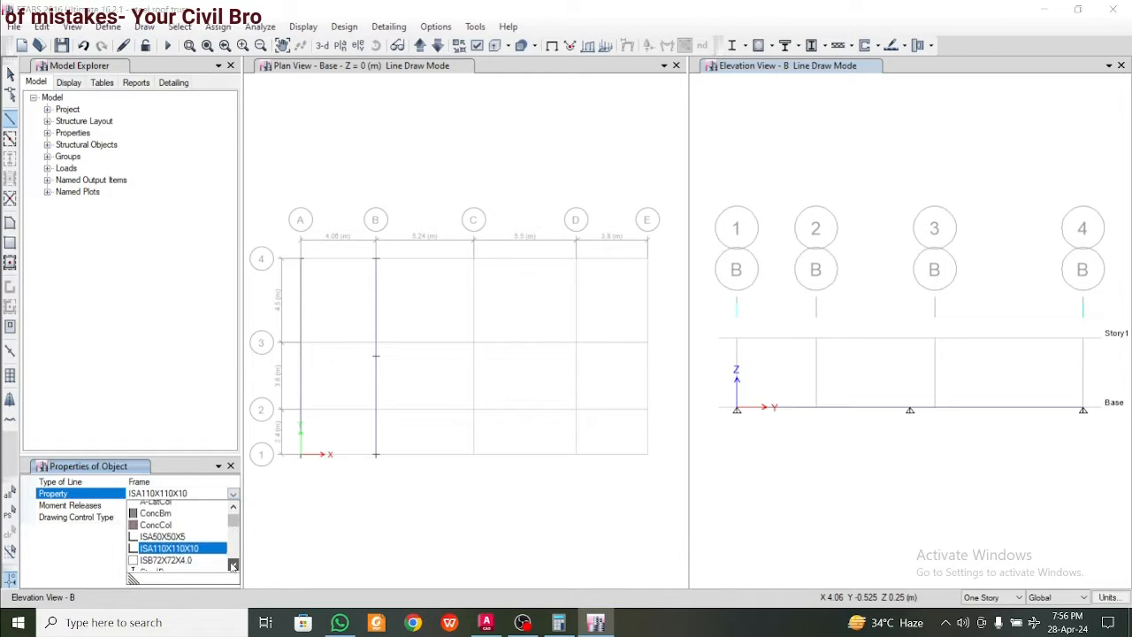
{"action": "left_click", "coordinate": [185, 530]}
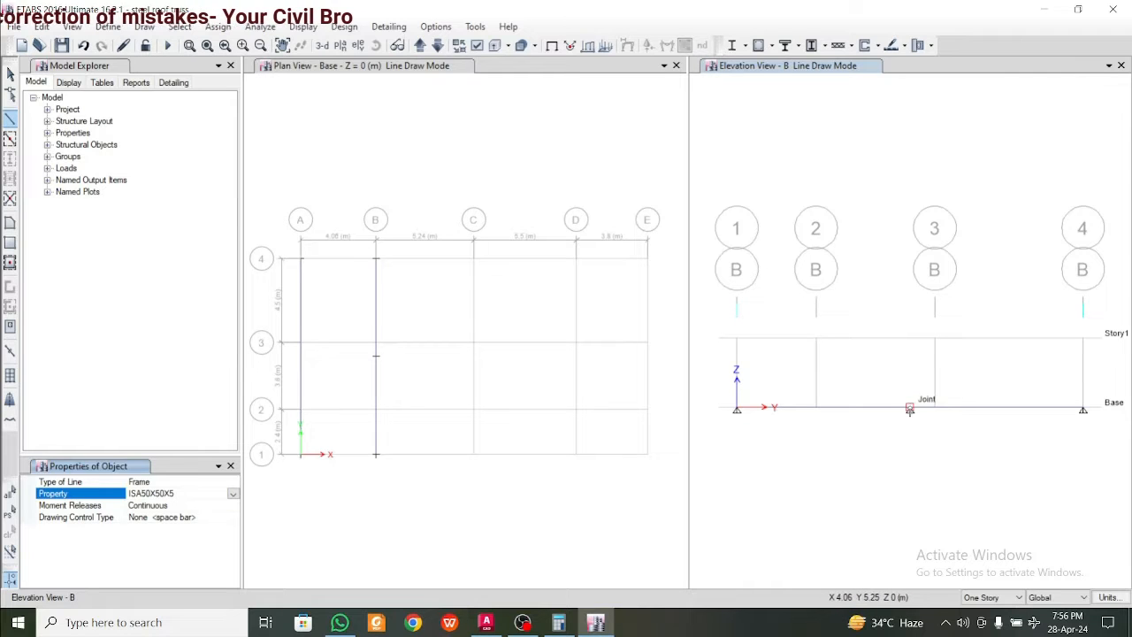
{"action": "left_click", "coordinate": [918, 407]}
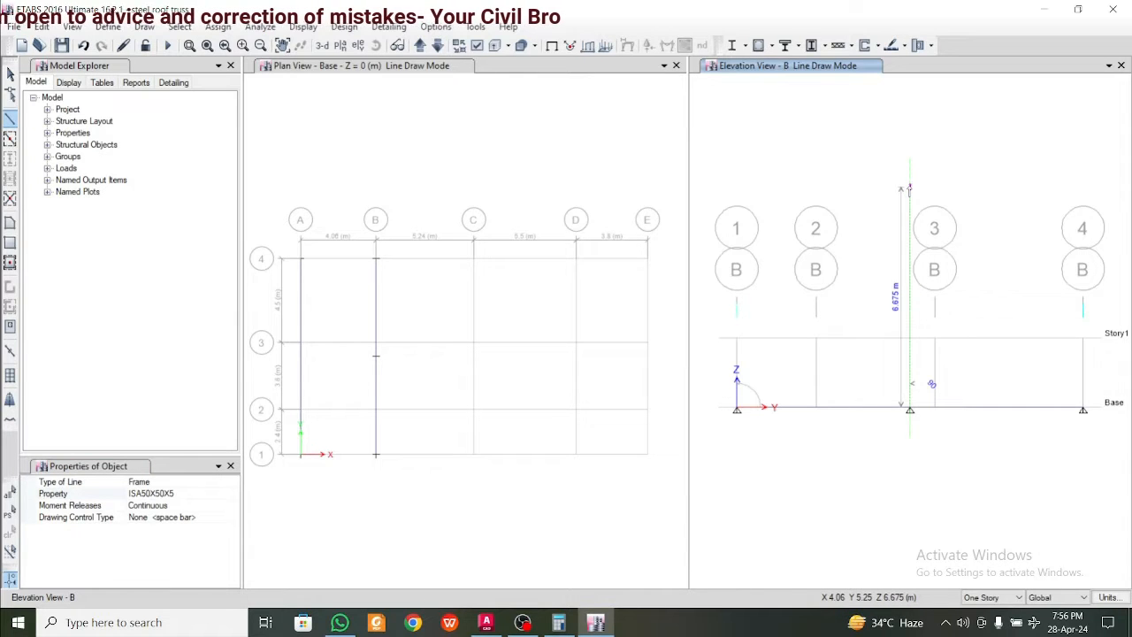
{"action": "left_click", "coordinate": [909, 188]}
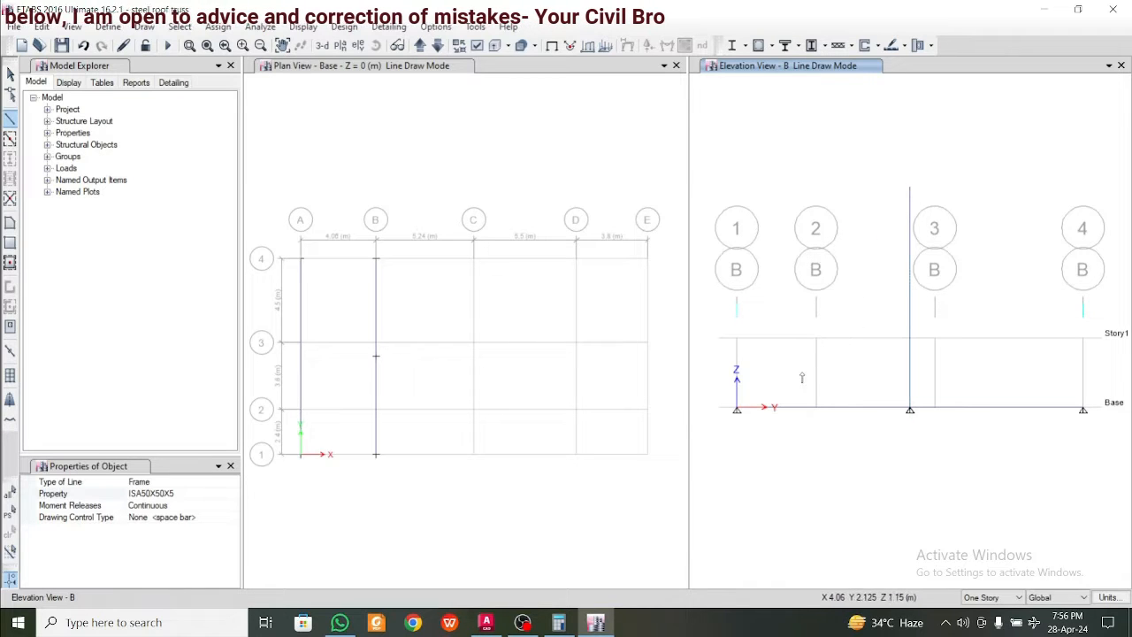
Set the frame section back to ISA110X110X10 and try to draw a sloping member from base grid point B-1
{"action": "left_click", "coordinate": [214, 494]}
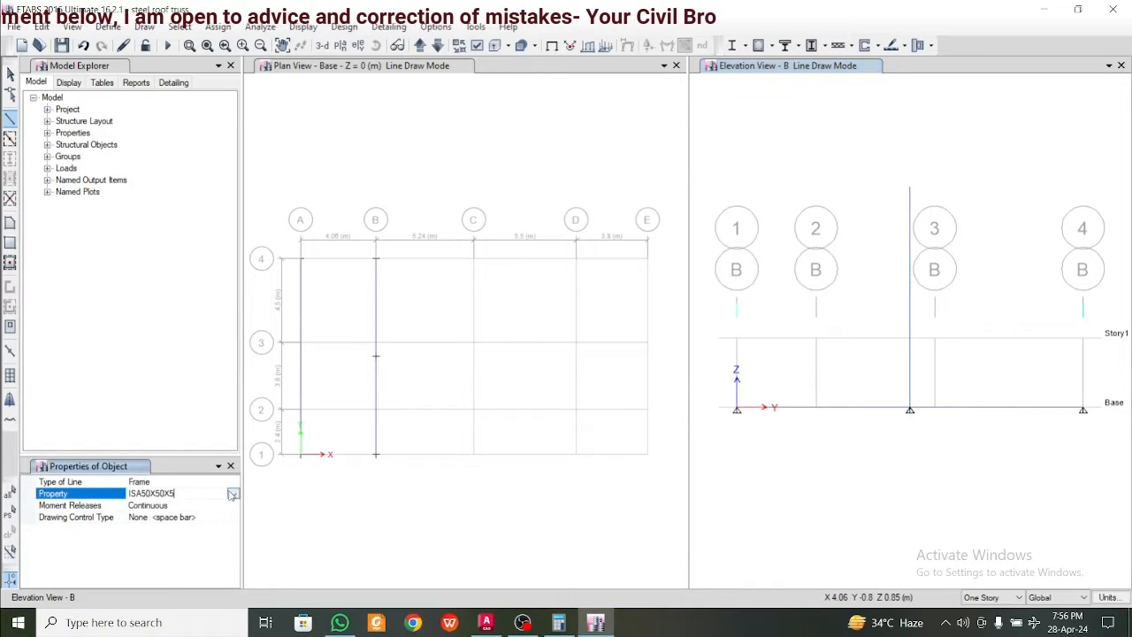
{"action": "left_click", "coordinate": [233, 494]}
{"action": "left_click", "coordinate": [234, 565]}
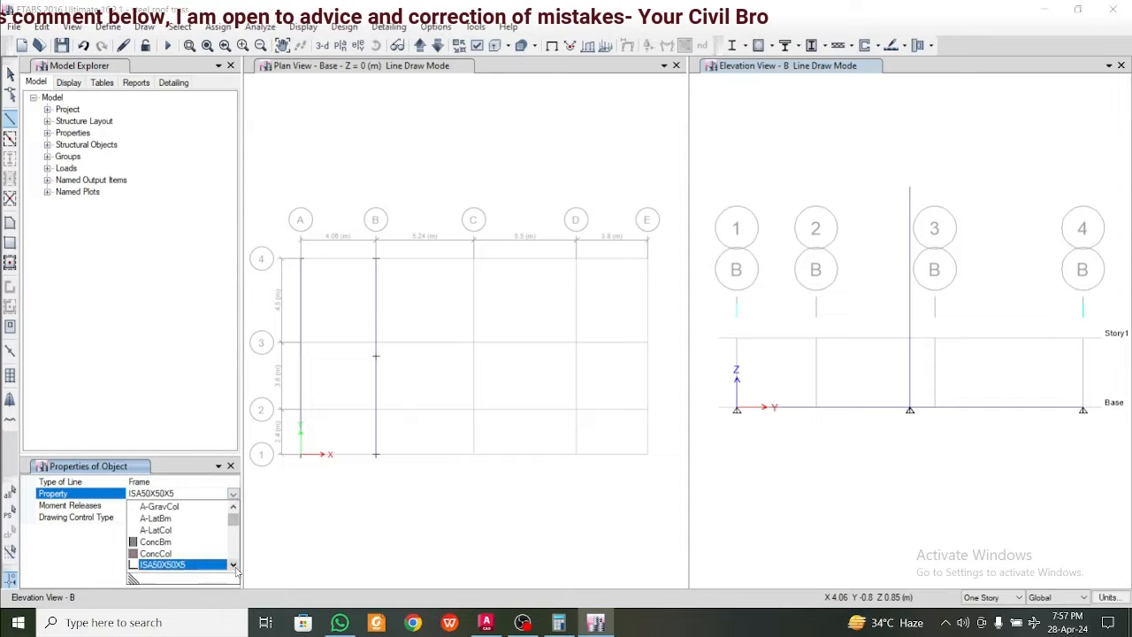
{"action": "left_click", "coordinate": [168, 559]}
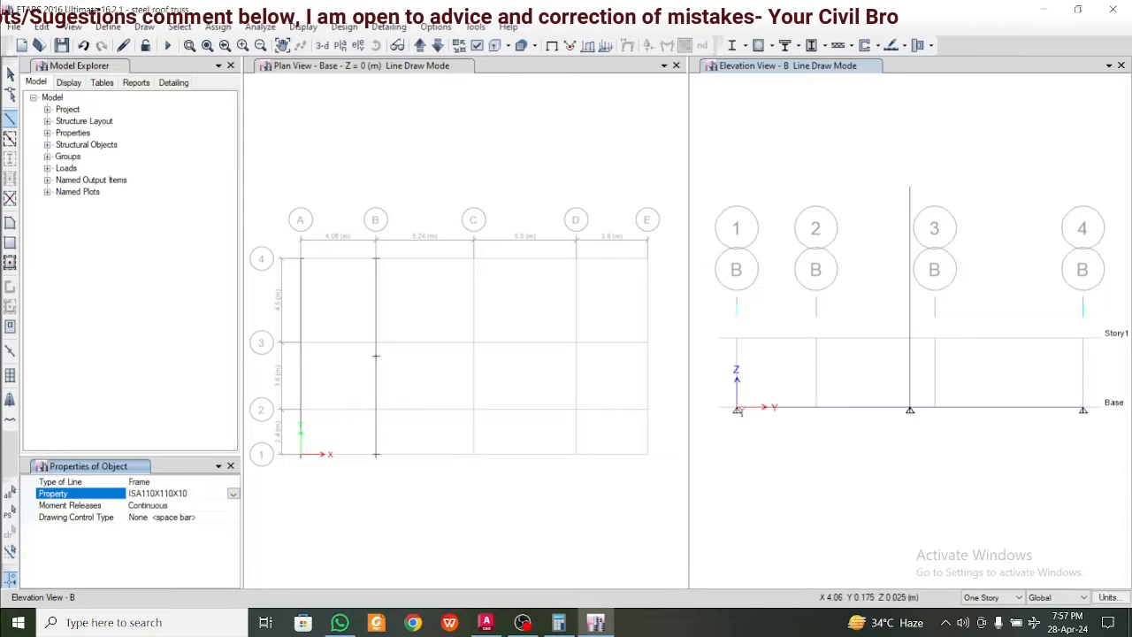
{"action": "left_click", "coordinate": [737, 410]}
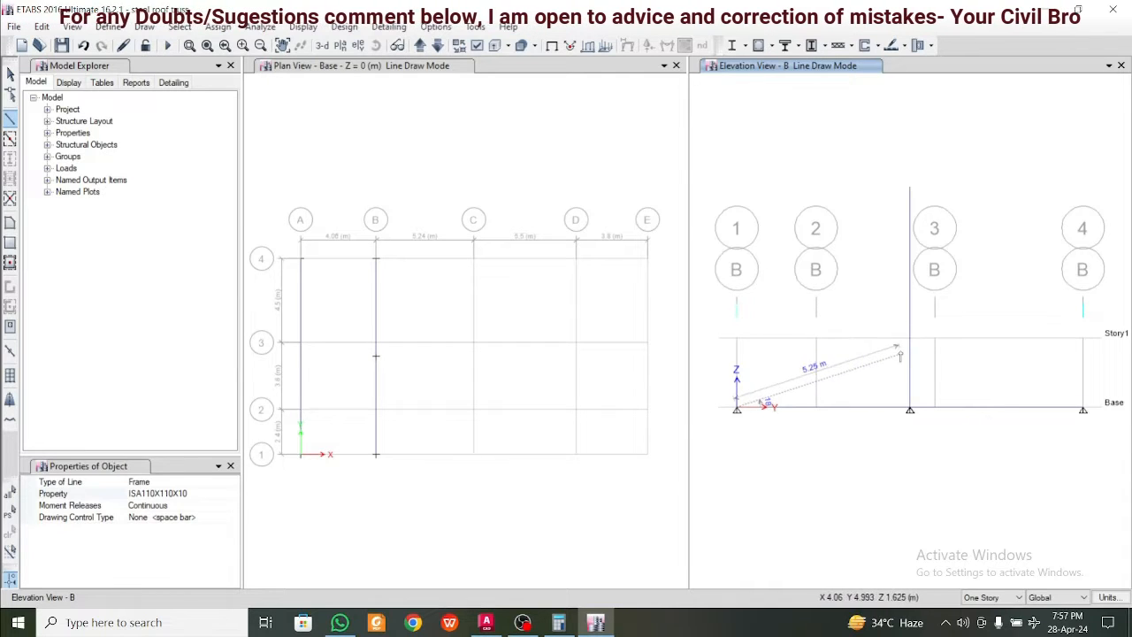
{"action": "key", "text": "Escape"}
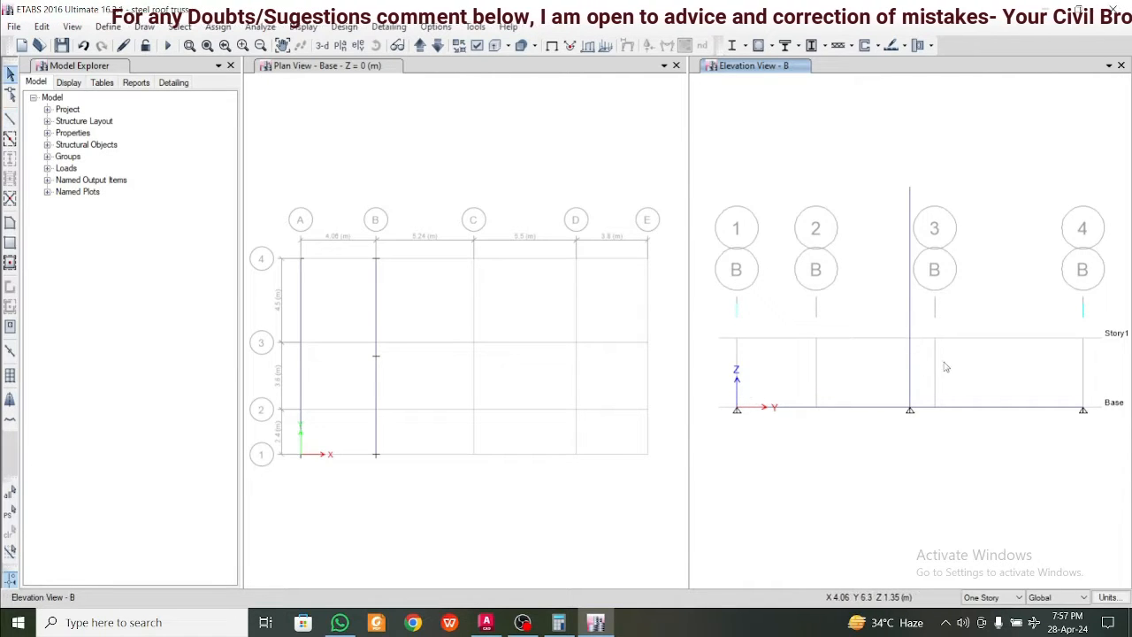
Break the grid B vertical member at its intersections with visible grid lines and delete the portion above Story1
{"action": "left_click_drag", "start_coordinate": [961, 373], "coordinate": [848, 306]}
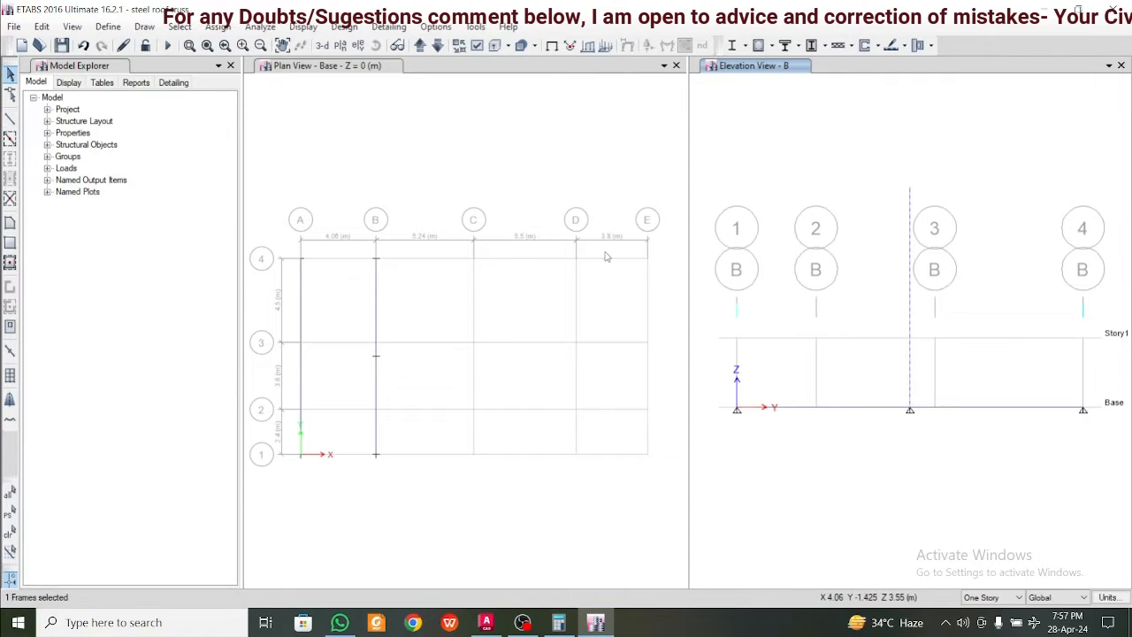
{"action": "left_click", "coordinate": [42, 27]}
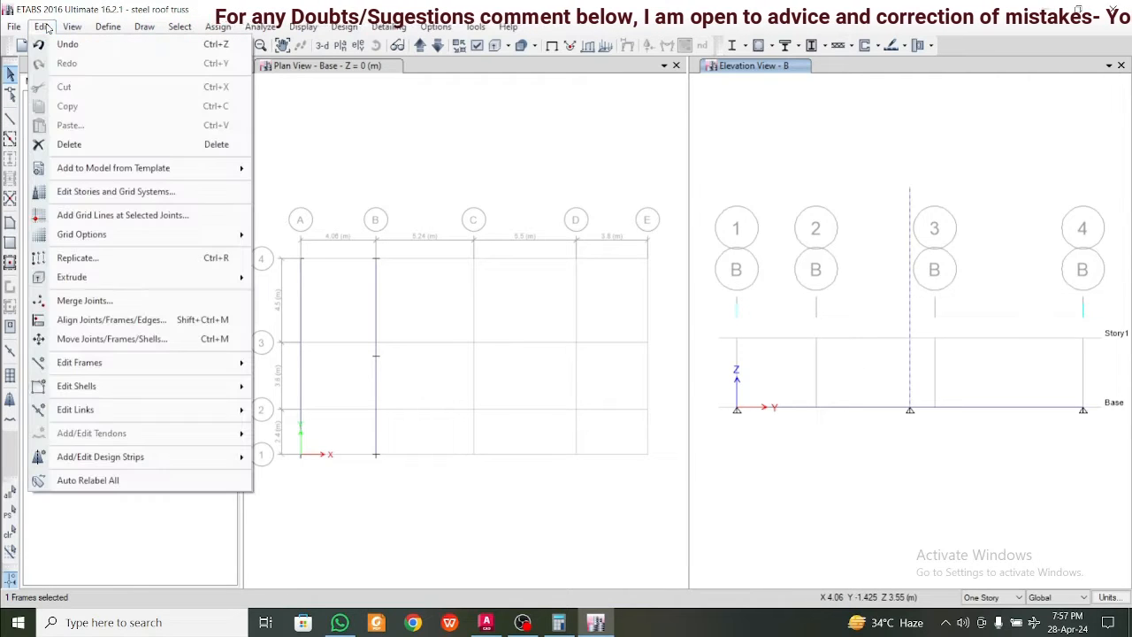
{"action": "mouse_move", "coordinate": [176, 362]}
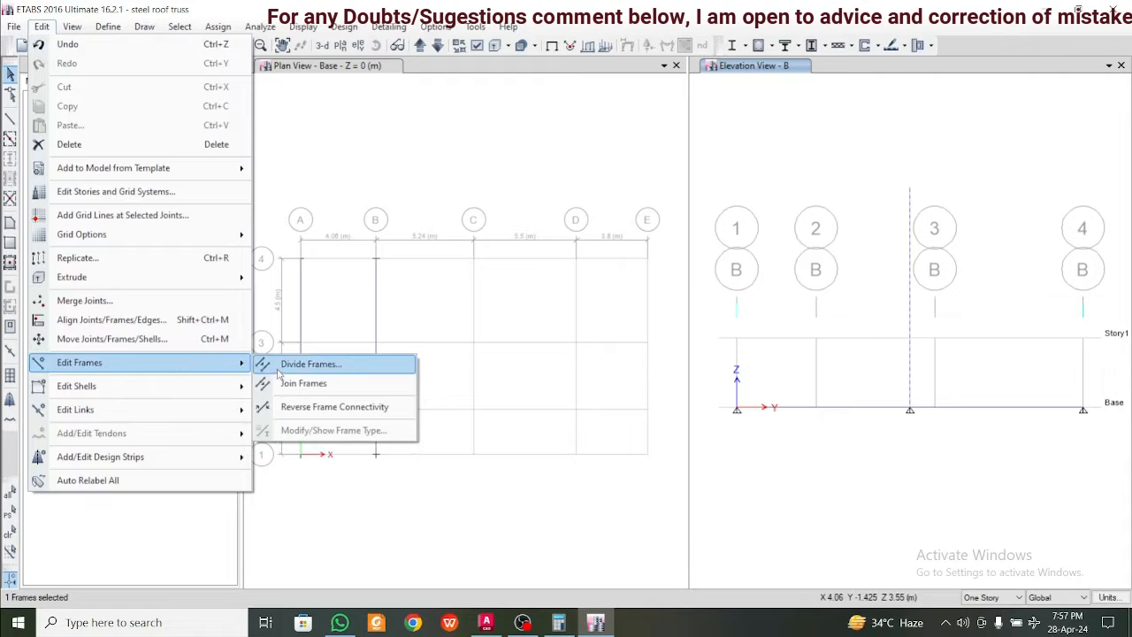
{"action": "left_click", "coordinate": [317, 365]}
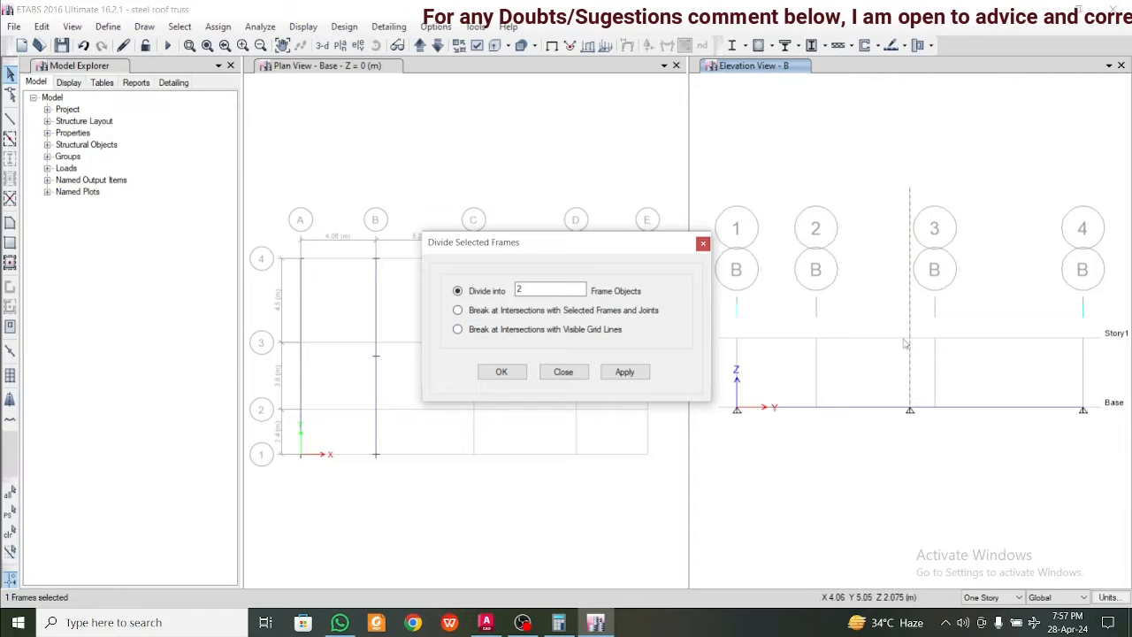
{"action": "left_click", "coordinate": [543, 330]}
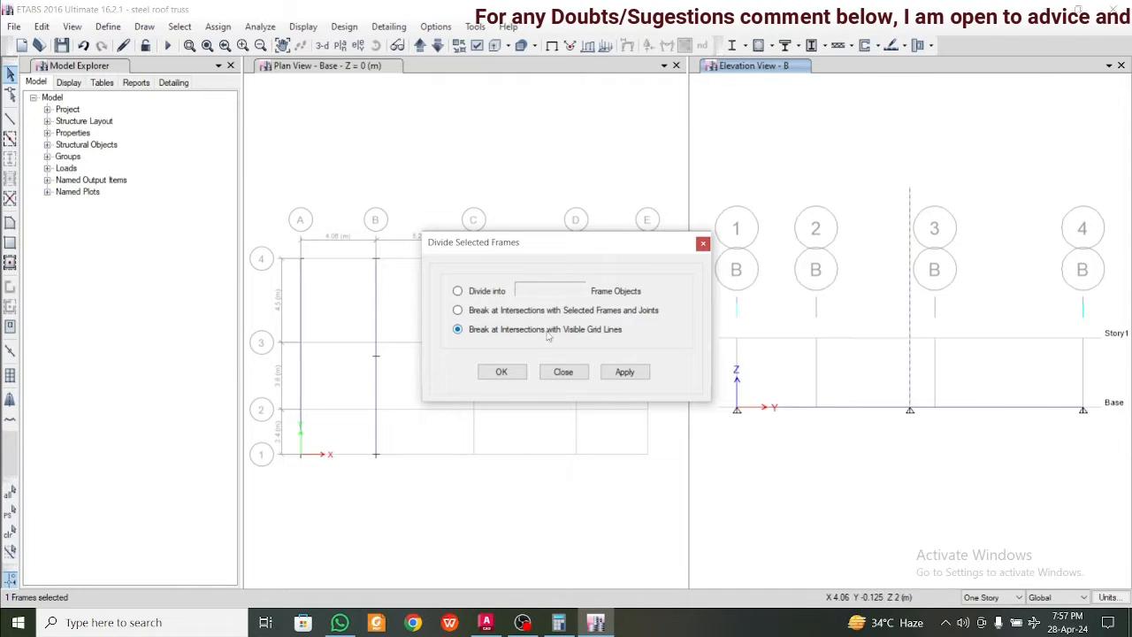
{"action": "left_click", "coordinate": [625, 372]}
{"action": "left_click", "coordinate": [500, 371]}
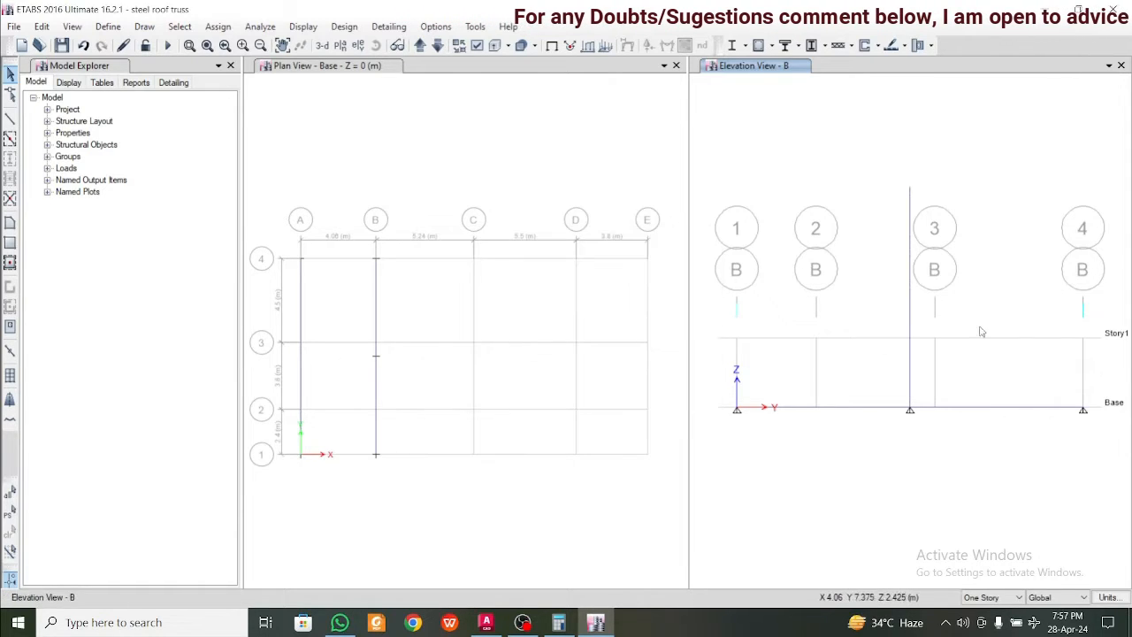
{"action": "left_click", "coordinate": [909, 305]}
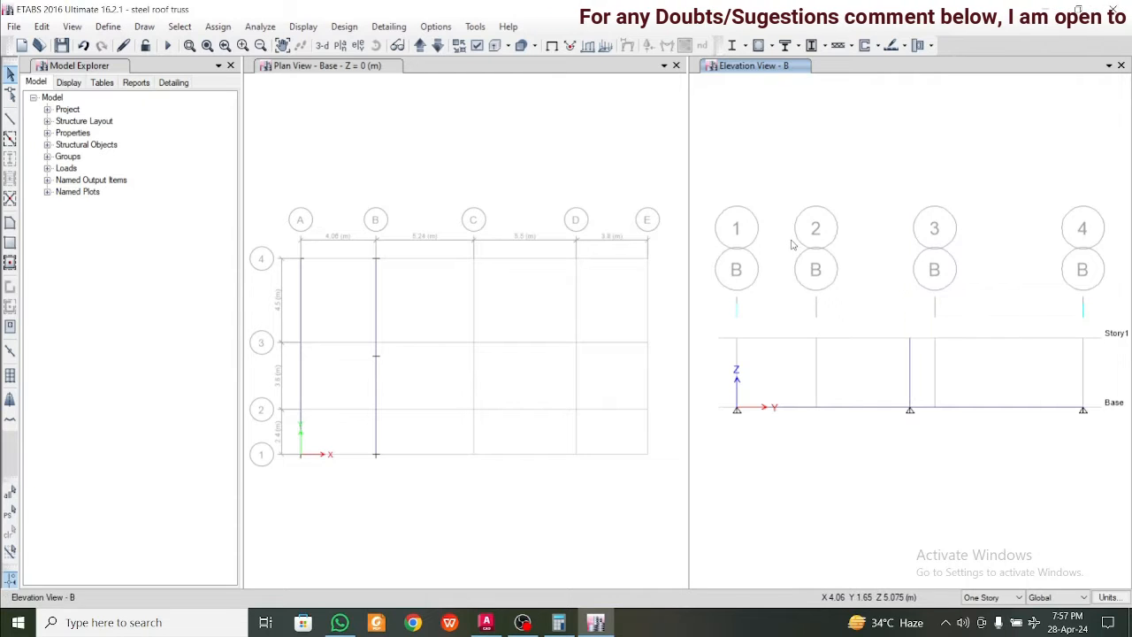
Draw two sloping ISA110X110X10 members from base grid point B-1 to the vertical's top joint and down to base grid point B-4
{"action": "left_click", "coordinate": [10, 118]}
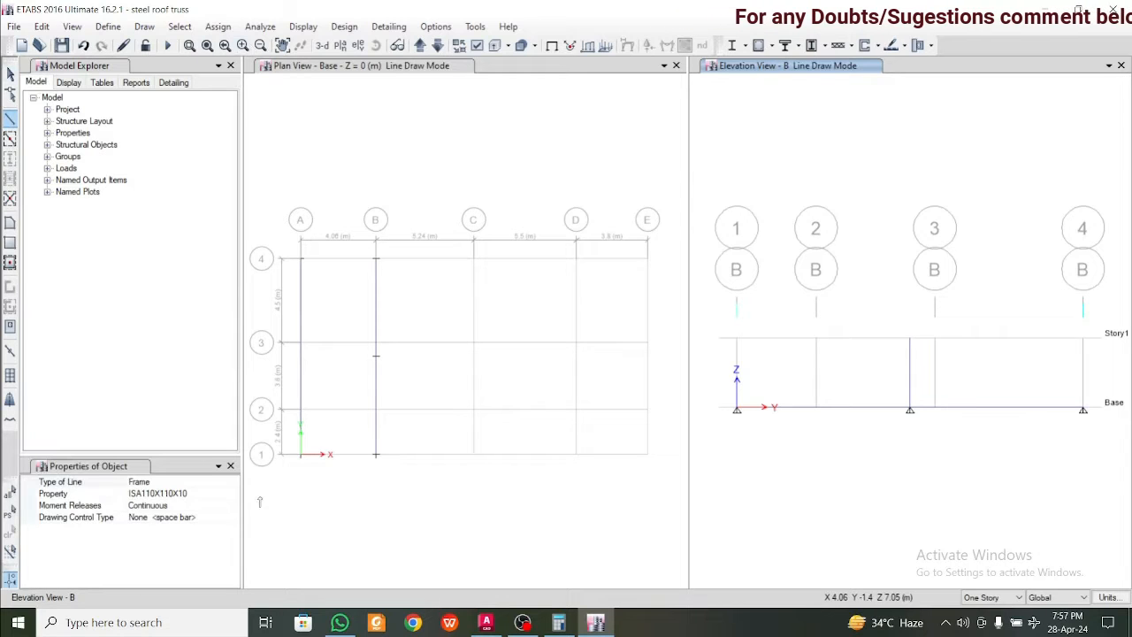
{"action": "left_click", "coordinate": [737, 410]}
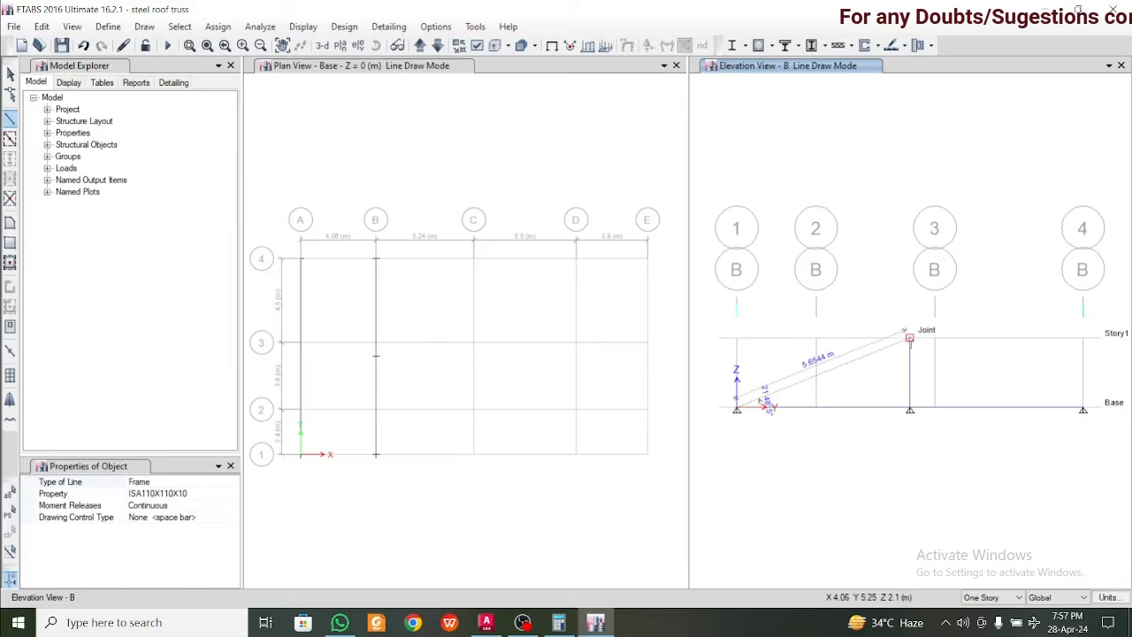
{"action": "left_click", "coordinate": [910, 339]}
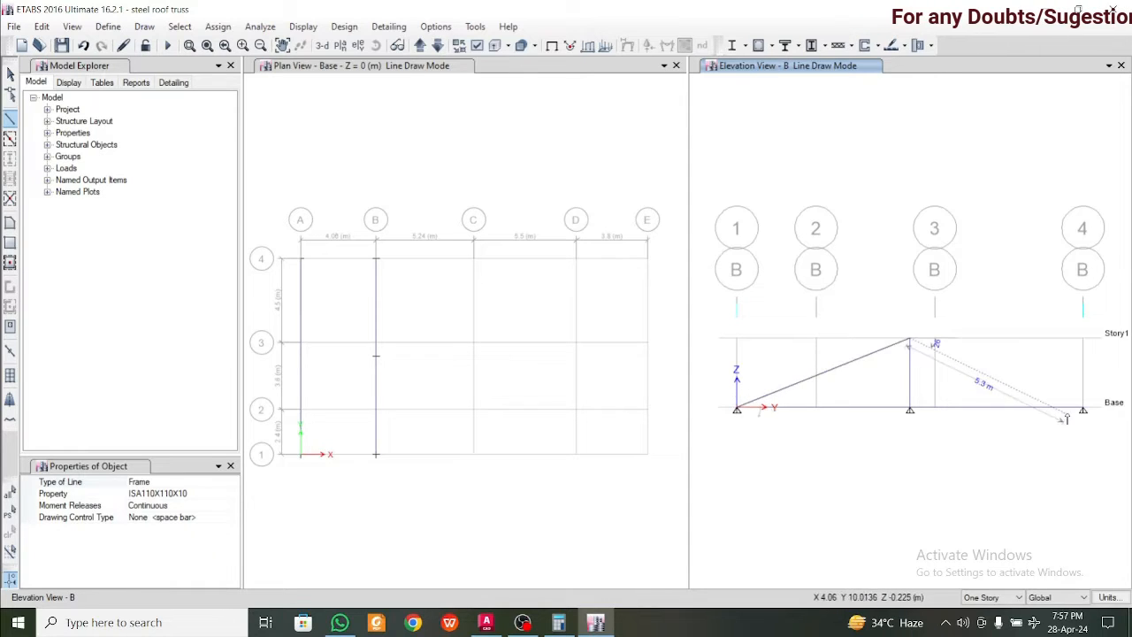
{"action": "left_click", "coordinate": [1083, 410]}
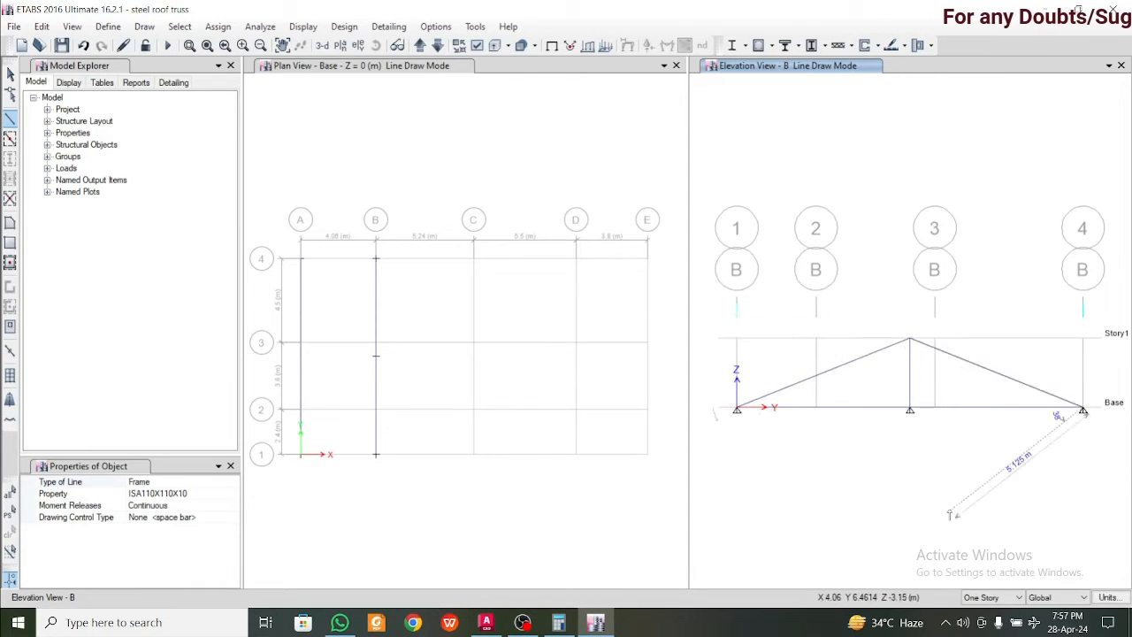
{"action": "key", "text": "Escape"}
{"action": "key", "text": "Escape"}
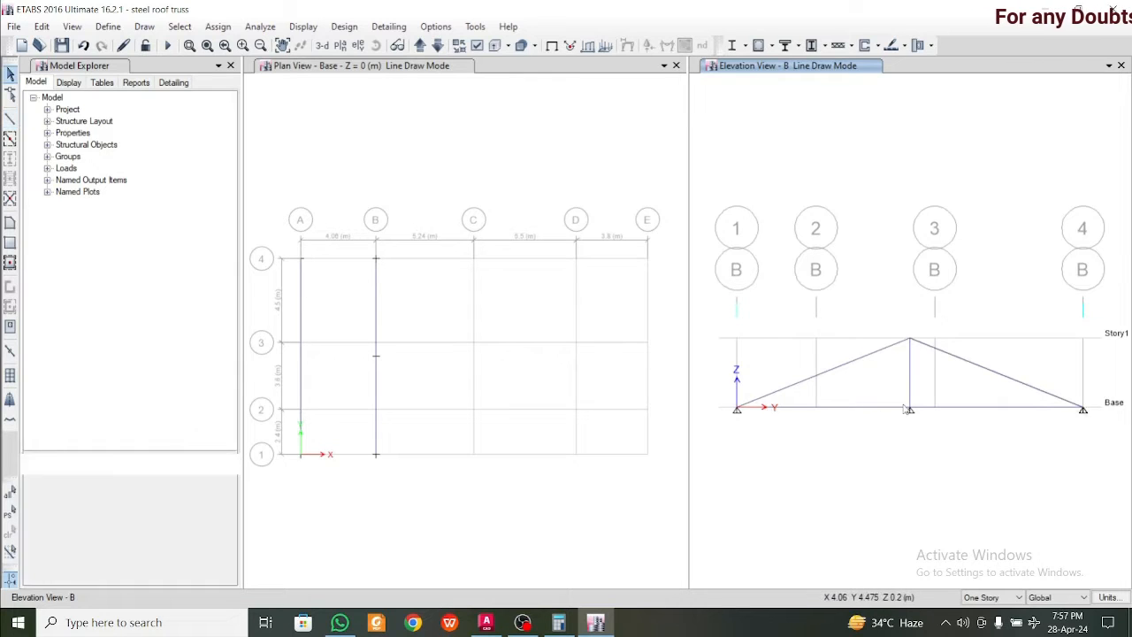
Remove all restraints from the bottom chord's midpoint joint on grid B
{"action": "left_click_drag", "start_coordinate": [887, 392], "coordinate": [944, 448]}
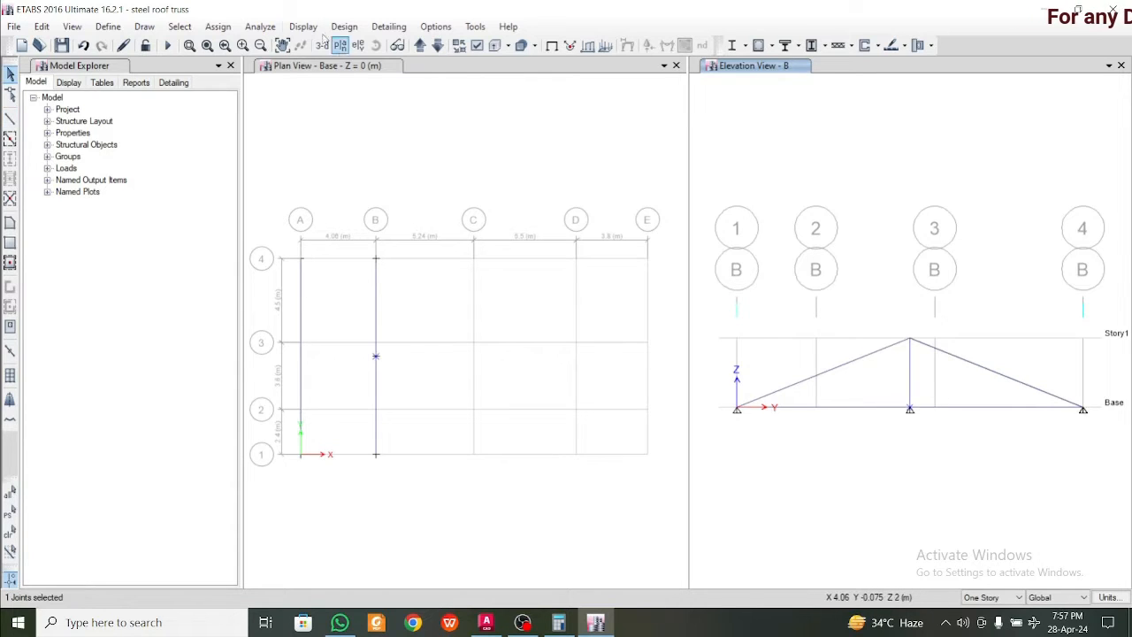
{"action": "left_click", "coordinate": [218, 27]}
{"action": "mouse_move", "coordinate": [264, 53]}
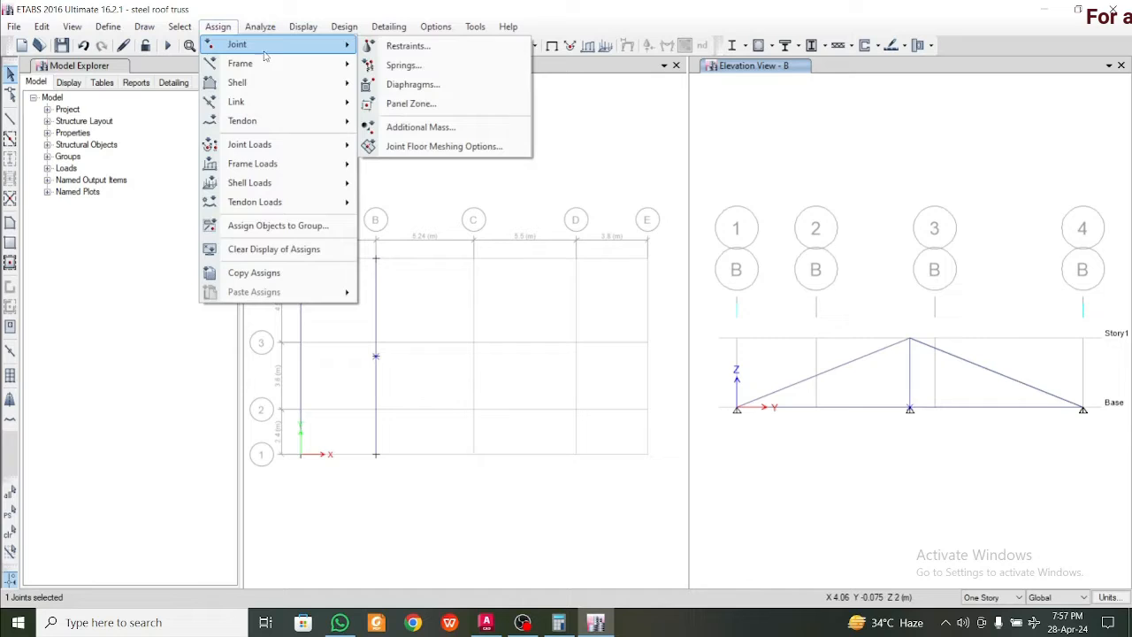
{"action": "left_click", "coordinate": [405, 46]}
{"action": "left_click", "coordinate": [618, 362]}
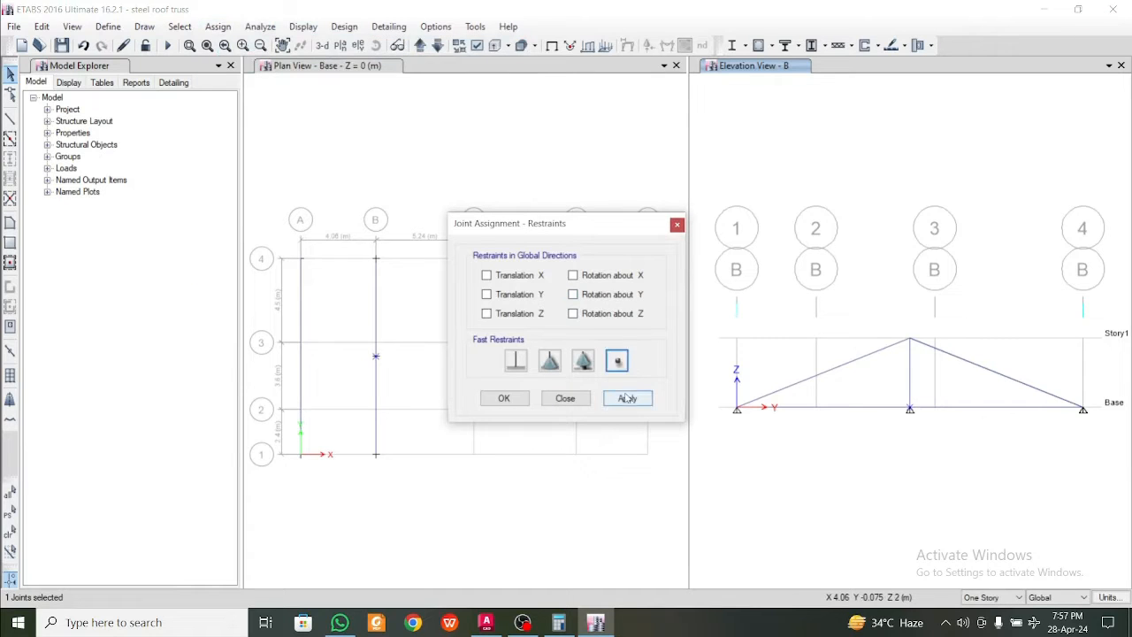
{"action": "left_click", "coordinate": [627, 398]}
{"action": "left_click", "coordinate": [503, 398]}
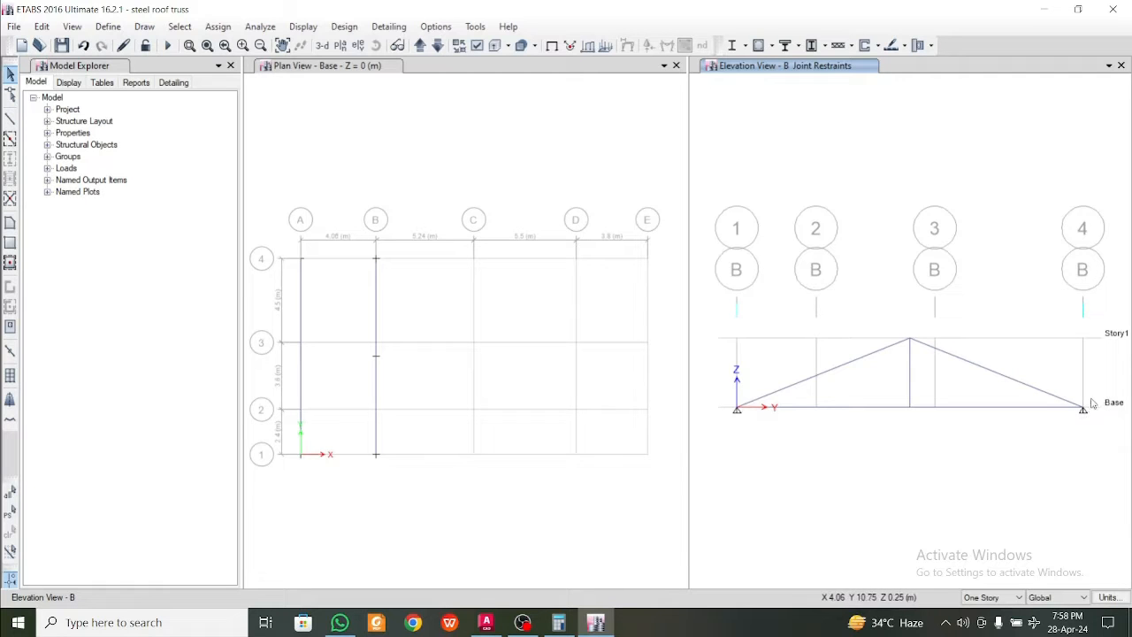
{"action": "left_click", "coordinate": [485, 622]}
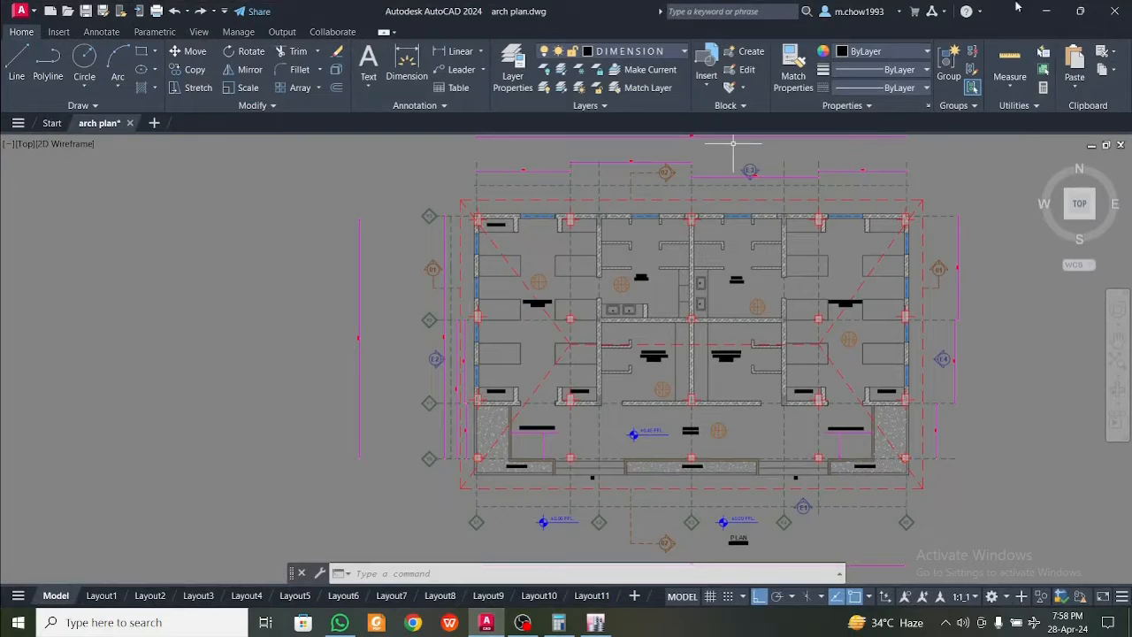
{"action": "left_click", "coordinate": [1046, 10]}
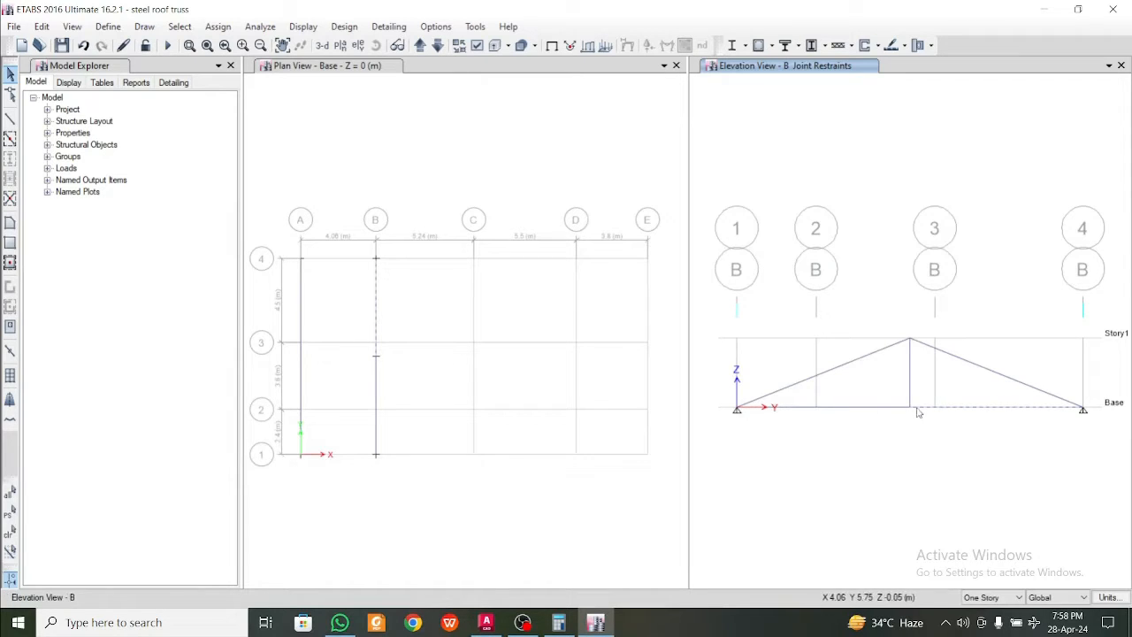
{"action": "left_click", "coordinate": [886, 407]}
{"action": "left_click", "coordinate": [976, 409]}
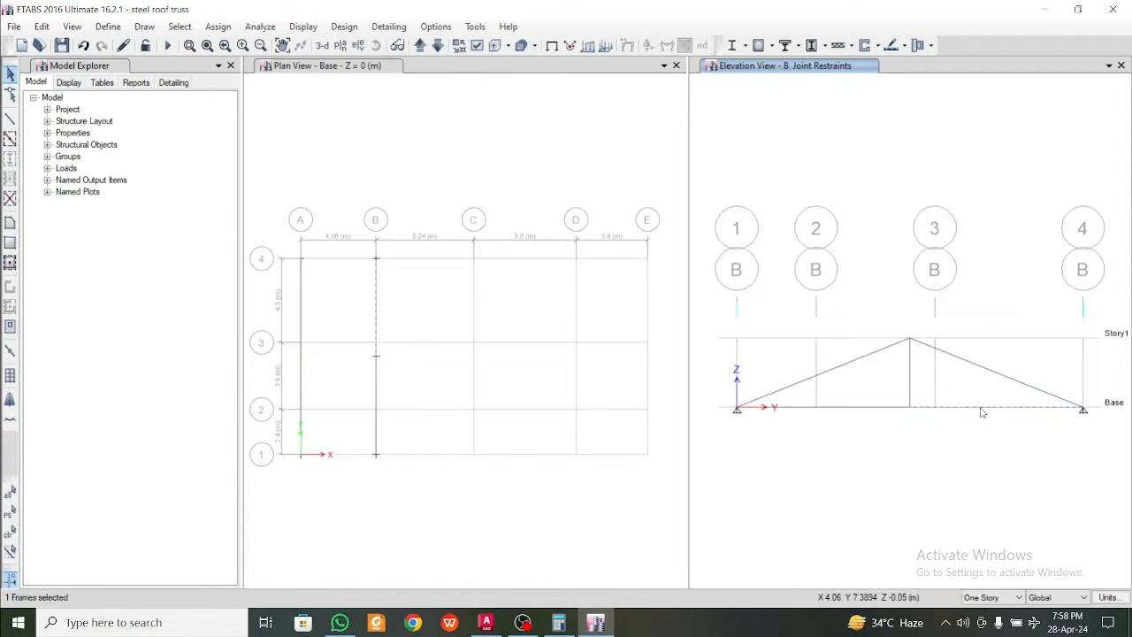
{"action": "left_click", "coordinate": [879, 408]}
{"action": "left_click", "coordinate": [879, 408]}
{"action": "left_click", "coordinate": [955, 409]}
{"action": "left_click", "coordinate": [977, 409]}
{"action": "left_click", "coordinate": [976, 408]}
{"action": "left_click", "coordinate": [858, 408]}
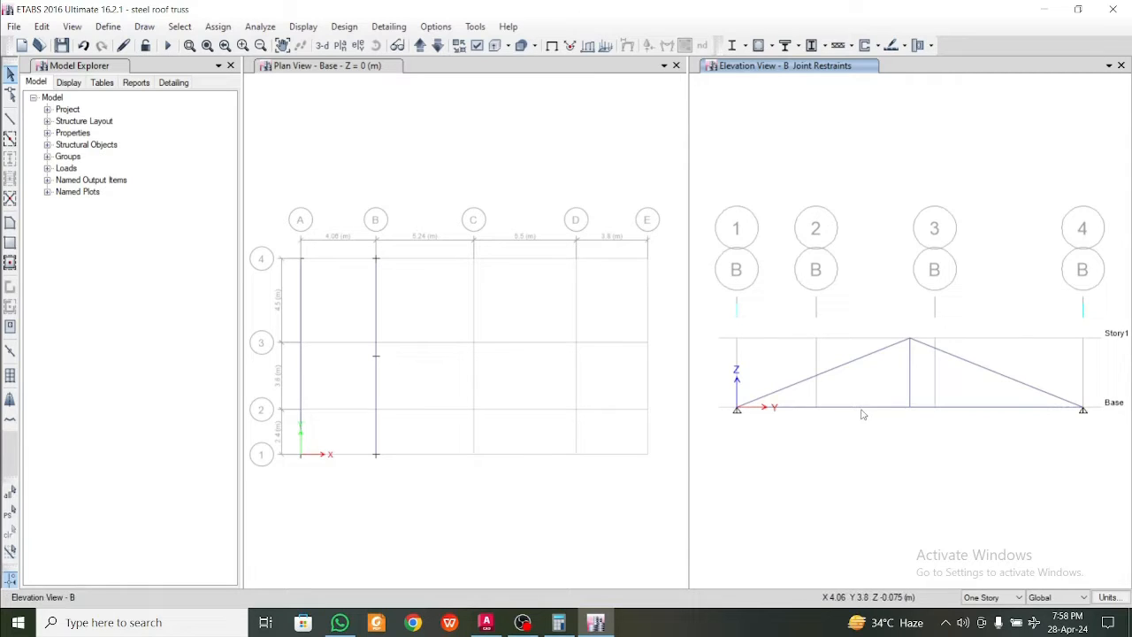
Select the grid B bottom chord segment between grid 1 and the midpoint joint and bring up the frame editing commands
{"action": "left_click", "coordinate": [847, 408]}
{"action": "left_click", "coordinate": [41, 27]}
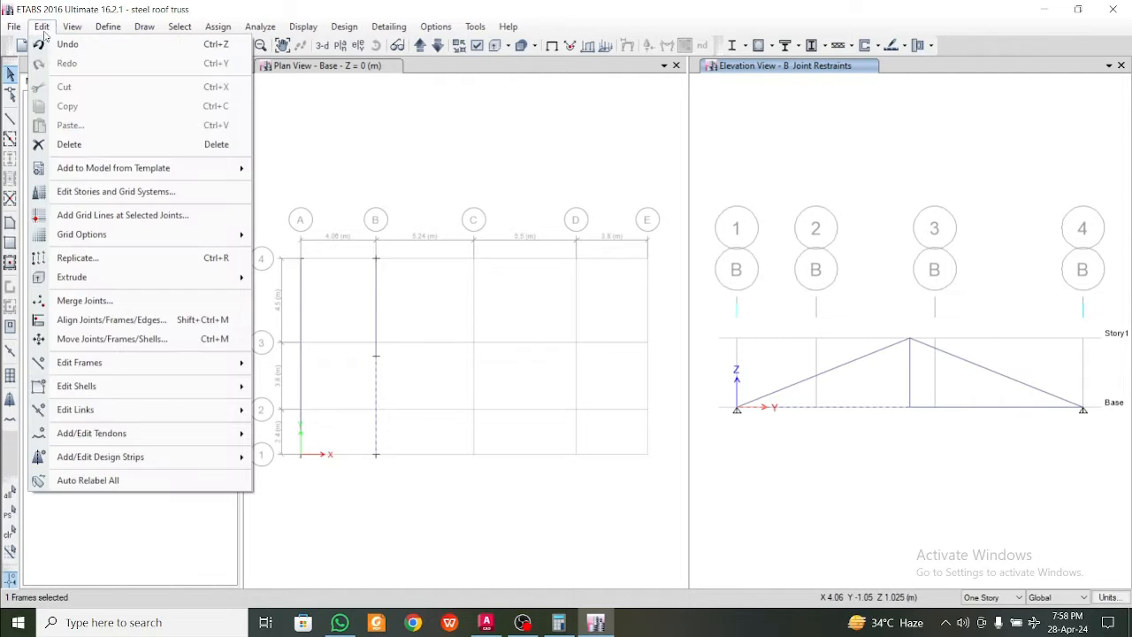
{"action": "mouse_move", "coordinate": [100, 367]}
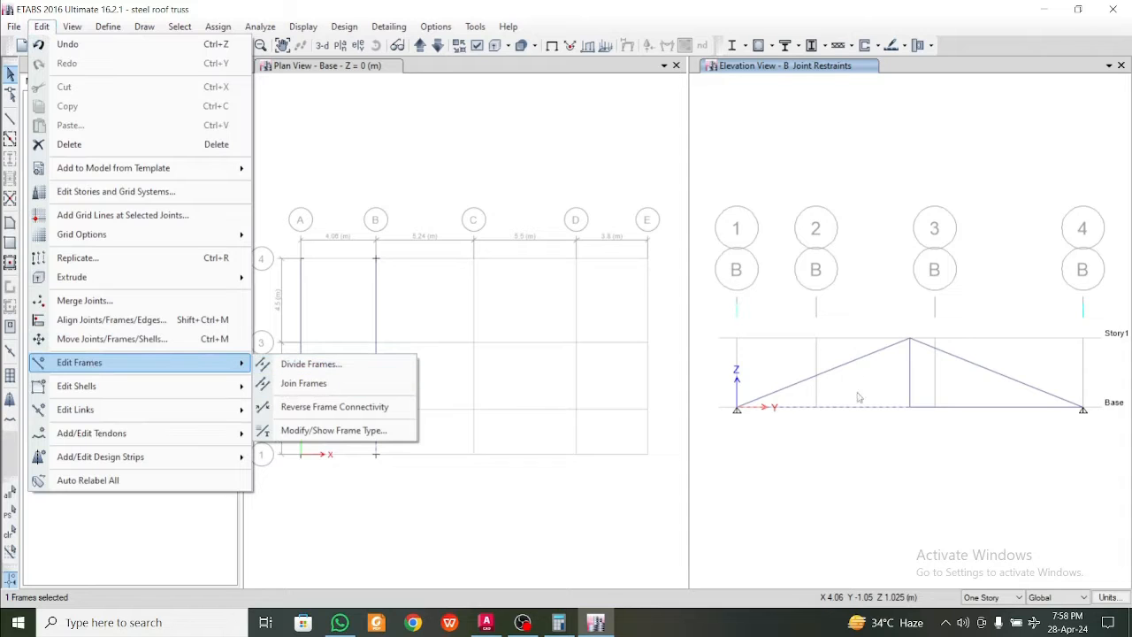
Switch to AutoCAD and examine the arrangement of vertical and diagonal members in the building section's roof truss
{"action": "left_click", "coordinate": [486, 622]}
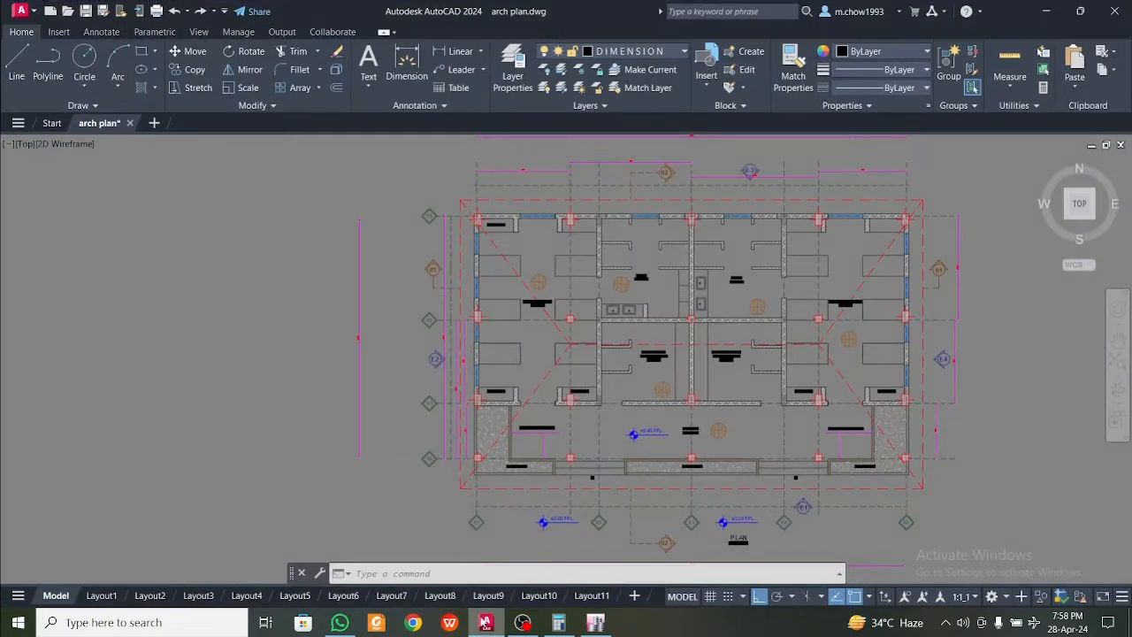
{"action": "scroll", "coordinate": [345, 509], "scroll_direction": "down", "scroll_amount": 5}
{"action": "scroll", "coordinate": [333, 352], "scroll_direction": "up", "scroll_amount": 8}
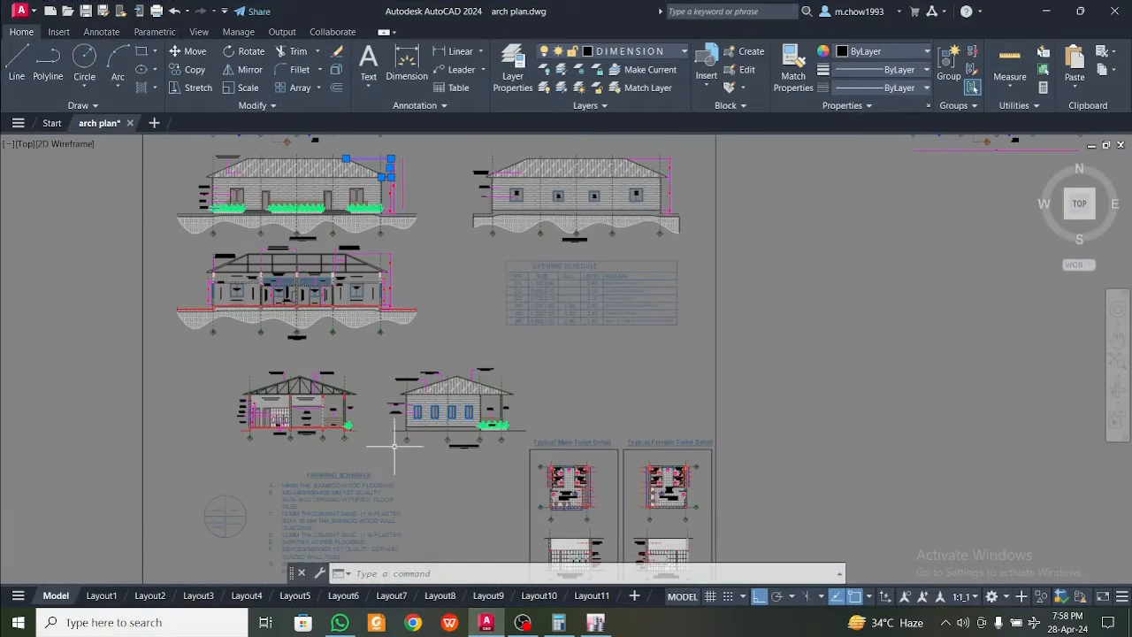
{"action": "scroll", "coordinate": [385, 426], "scroll_direction": "up", "scroll_amount": 4}
{"action": "scroll", "coordinate": [405, 454], "scroll_direction": "down", "scroll_amount": 2}
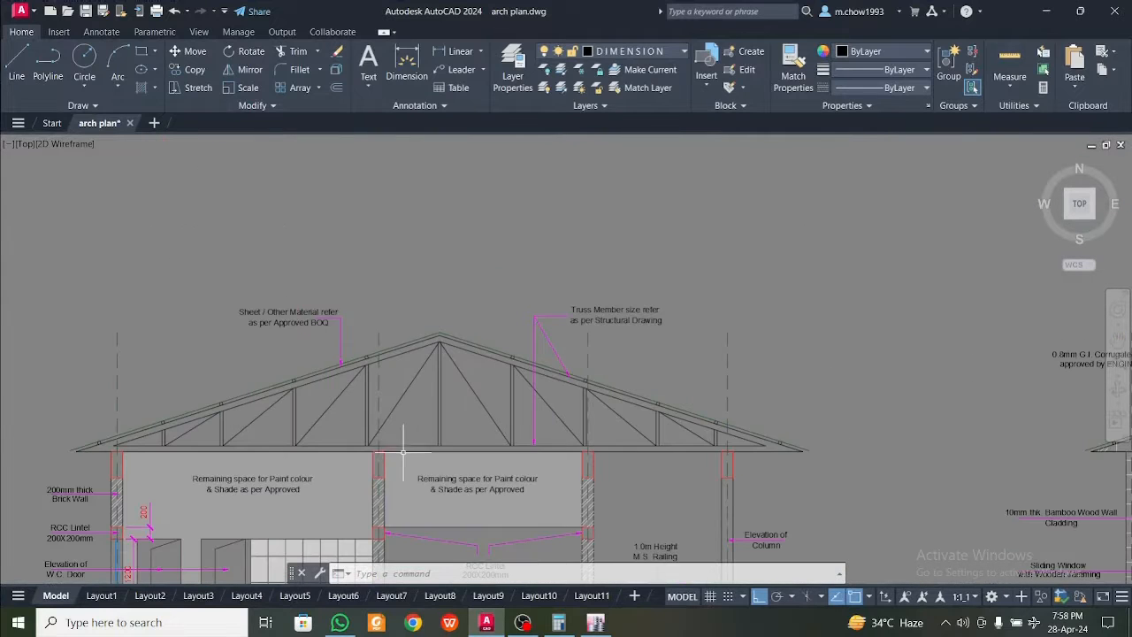
{"action": "left_click", "coordinate": [404, 455]}
{"action": "left_click", "coordinate": [397, 438]}
{"action": "key", "text": "Escape"}
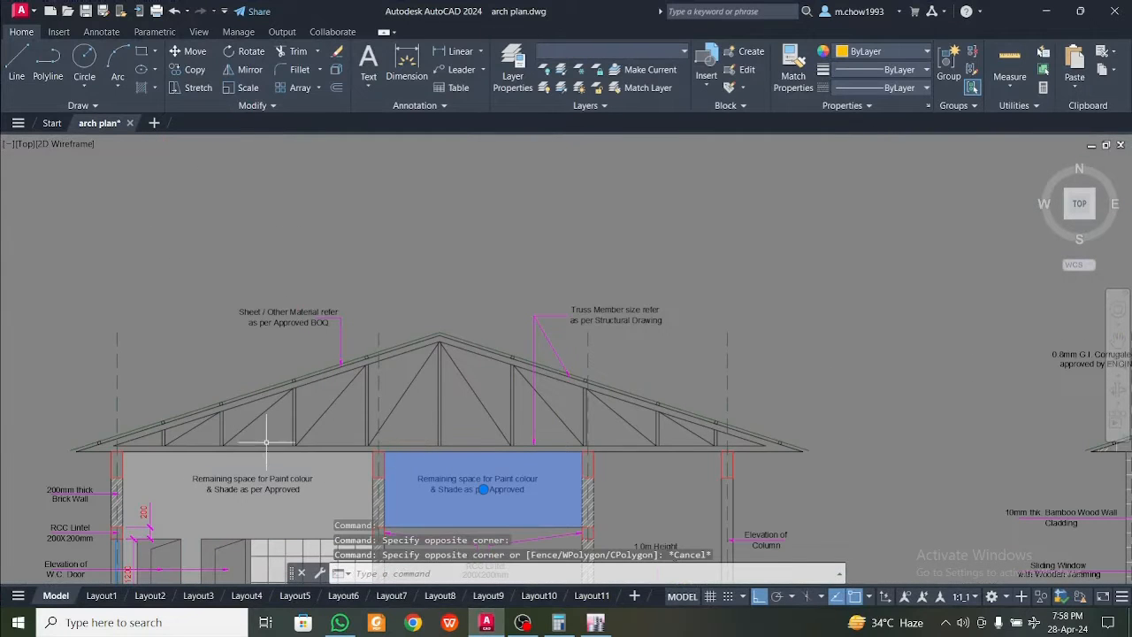
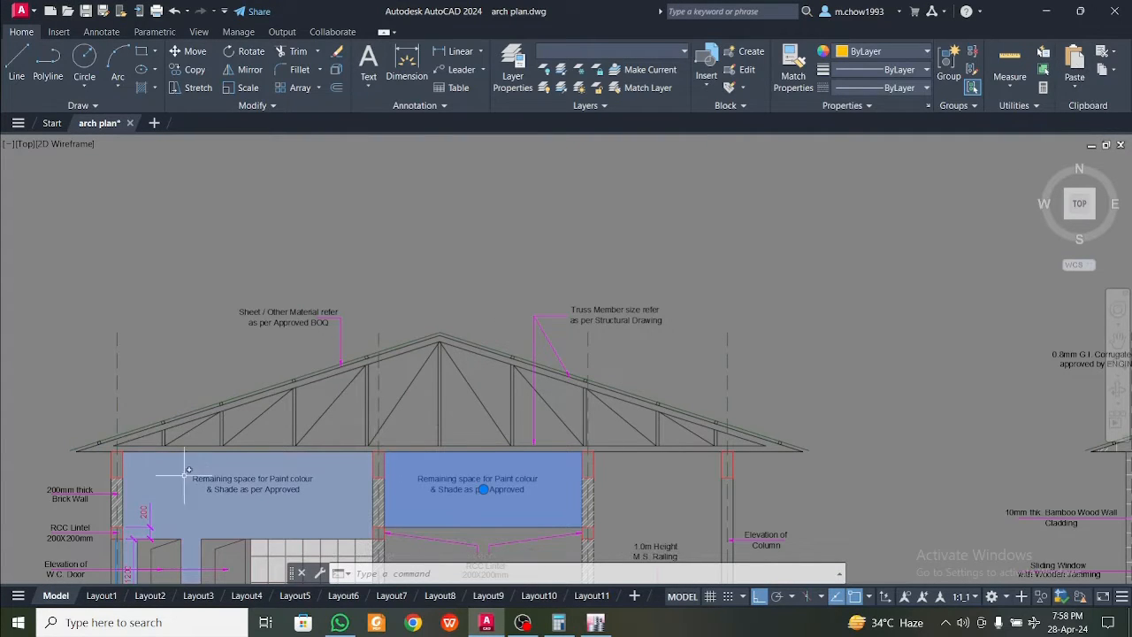
Return to ETABS and divide the selected grid B bottom chord segment into 4 frame objects
{"action": "left_click", "coordinate": [1049, 11]}
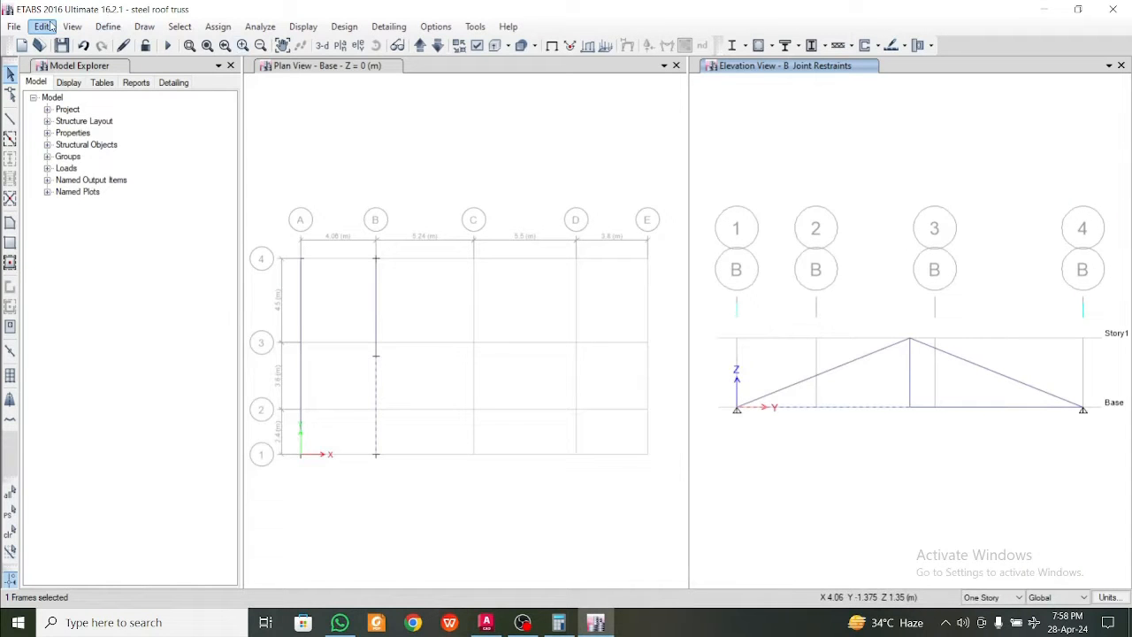
{"action": "left_click", "coordinate": [50, 27]}
{"action": "mouse_move", "coordinate": [71, 364]}
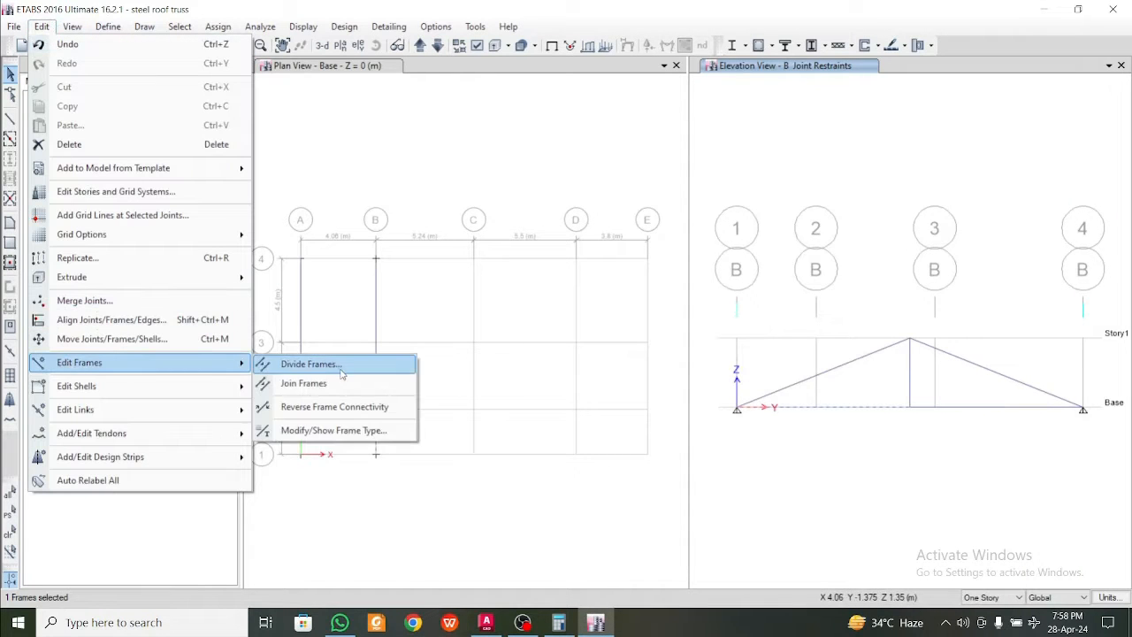
{"action": "left_click", "coordinate": [311, 364]}
{"action": "left_click", "coordinate": [495, 292]}
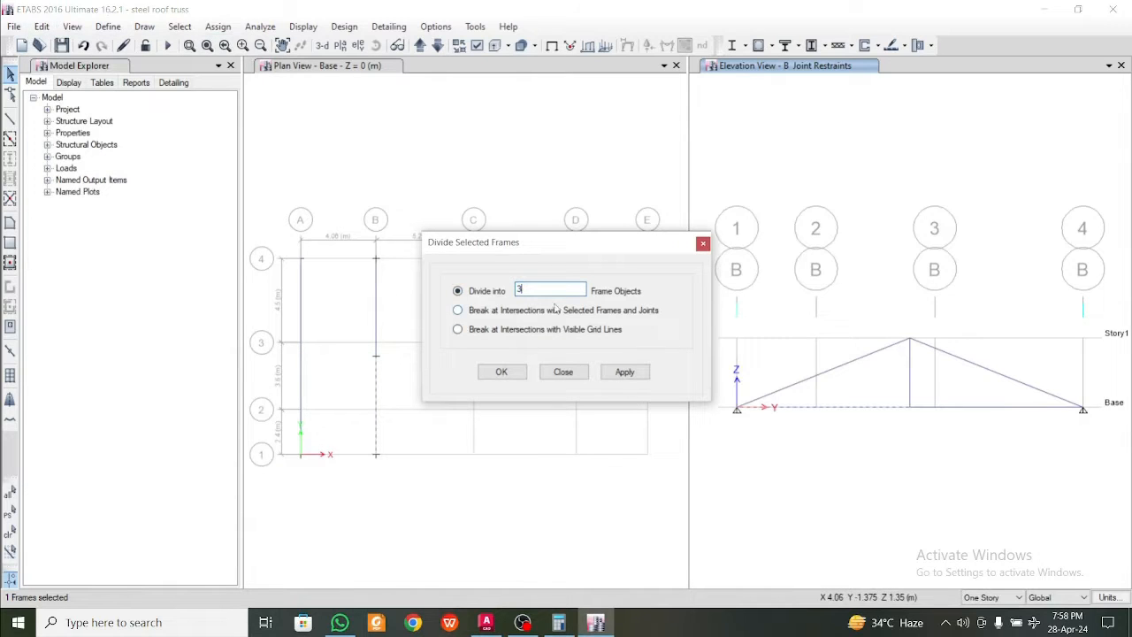
{"action": "type", "text": "4"}
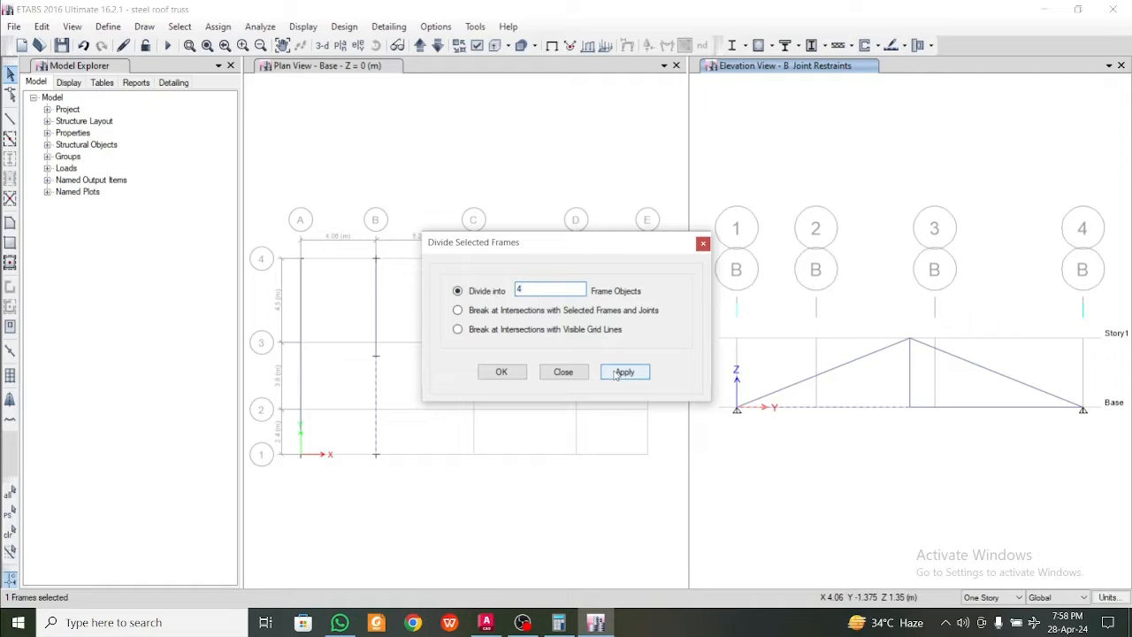
{"action": "left_click", "coordinate": [623, 372]}
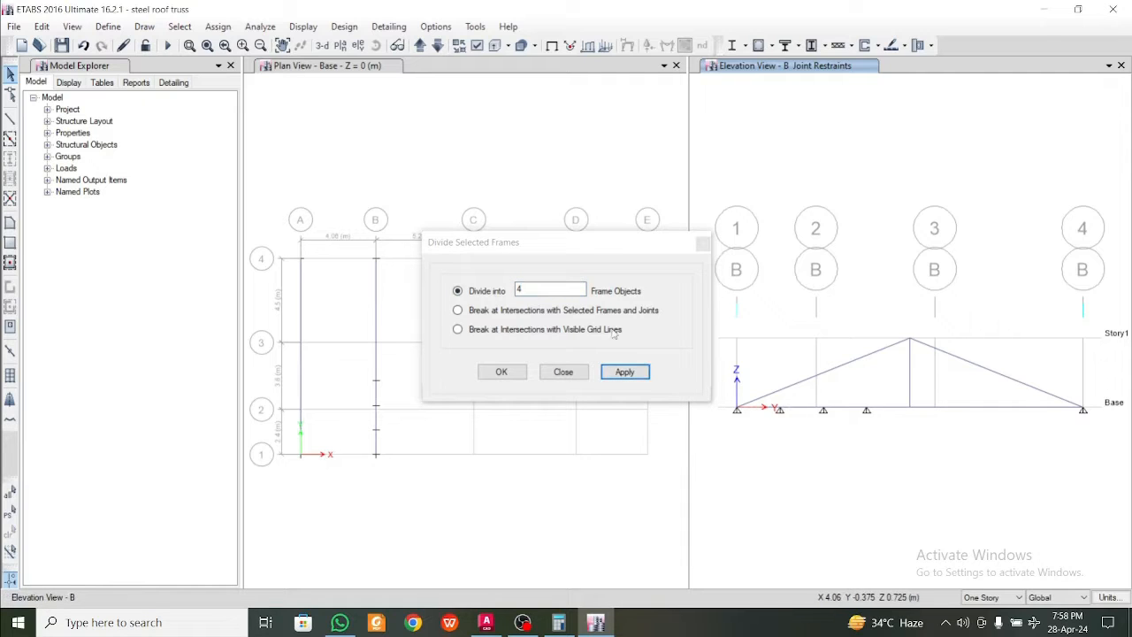
{"action": "left_click", "coordinate": [564, 372]}
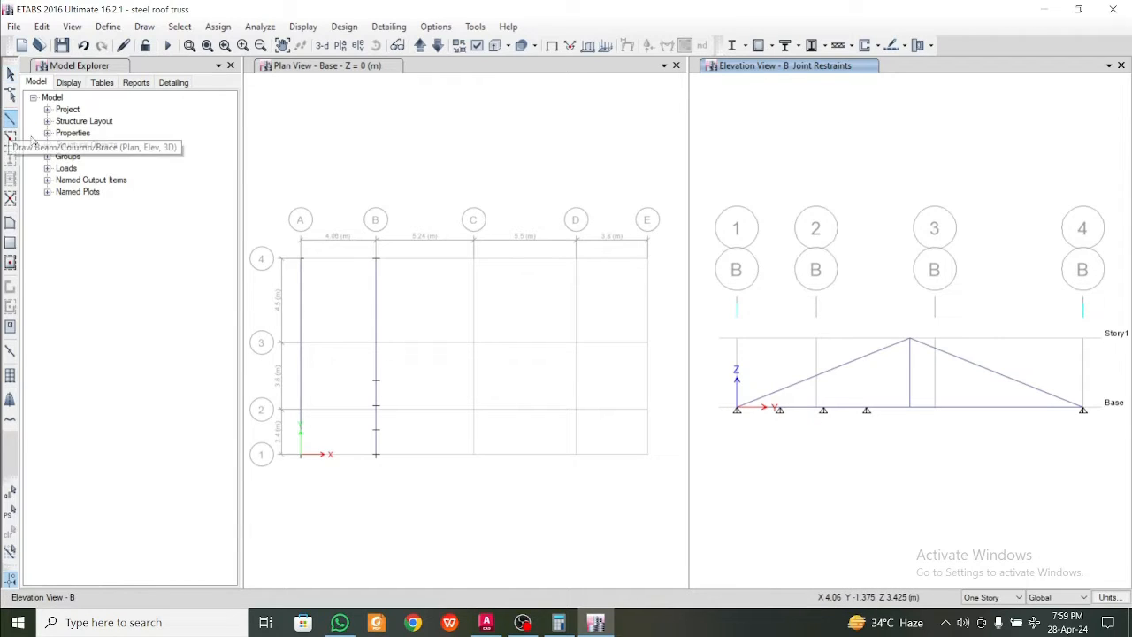
Draw an ISA50X50X5 vertical about 1 m tall from the first intermediate bottom chord joint past the sloping member
{"action": "left_click", "coordinate": [11, 118]}
{"action": "left_click", "coordinate": [211, 495]}
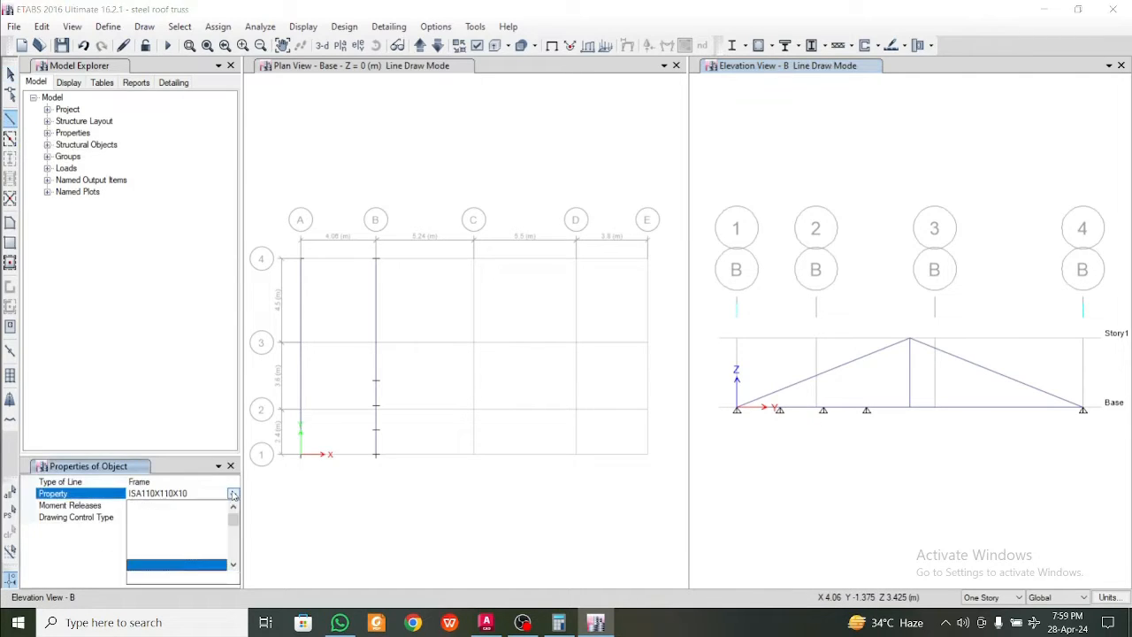
{"action": "left_click", "coordinate": [194, 554]}
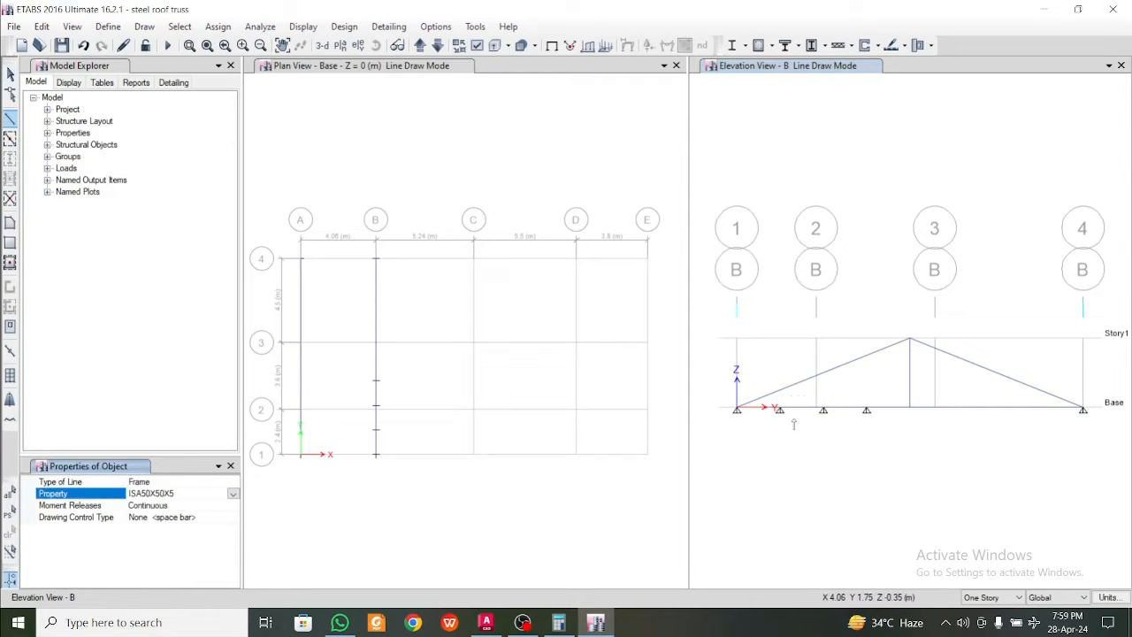
{"action": "scroll", "coordinate": [779, 408], "scroll_direction": "up", "scroll_amount": 5}
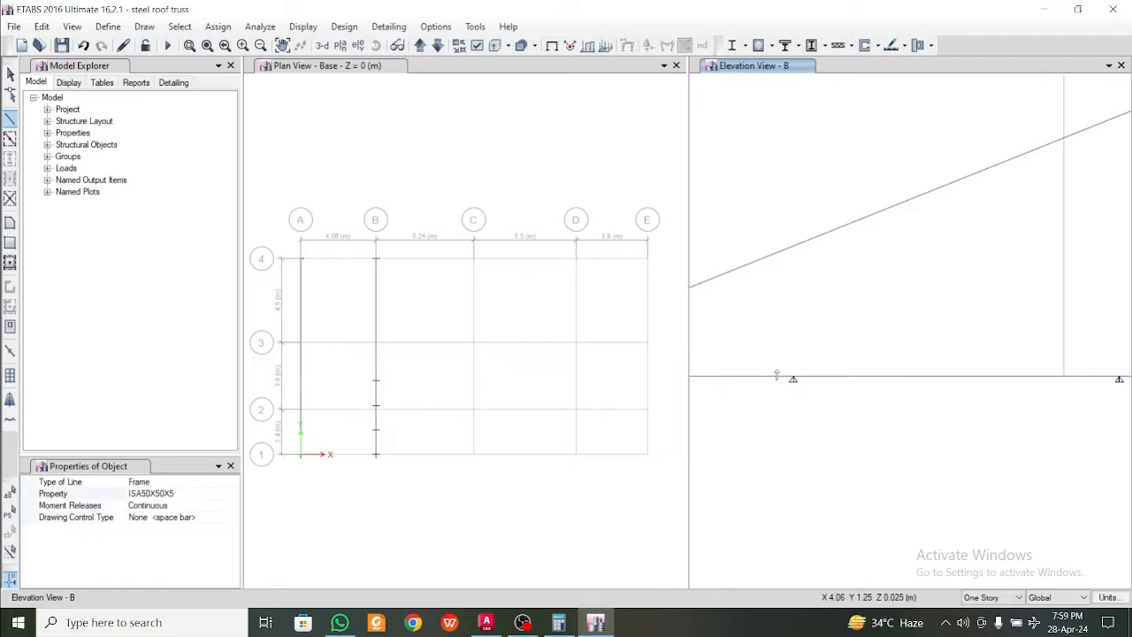
{"action": "left_click", "coordinate": [793, 379]}
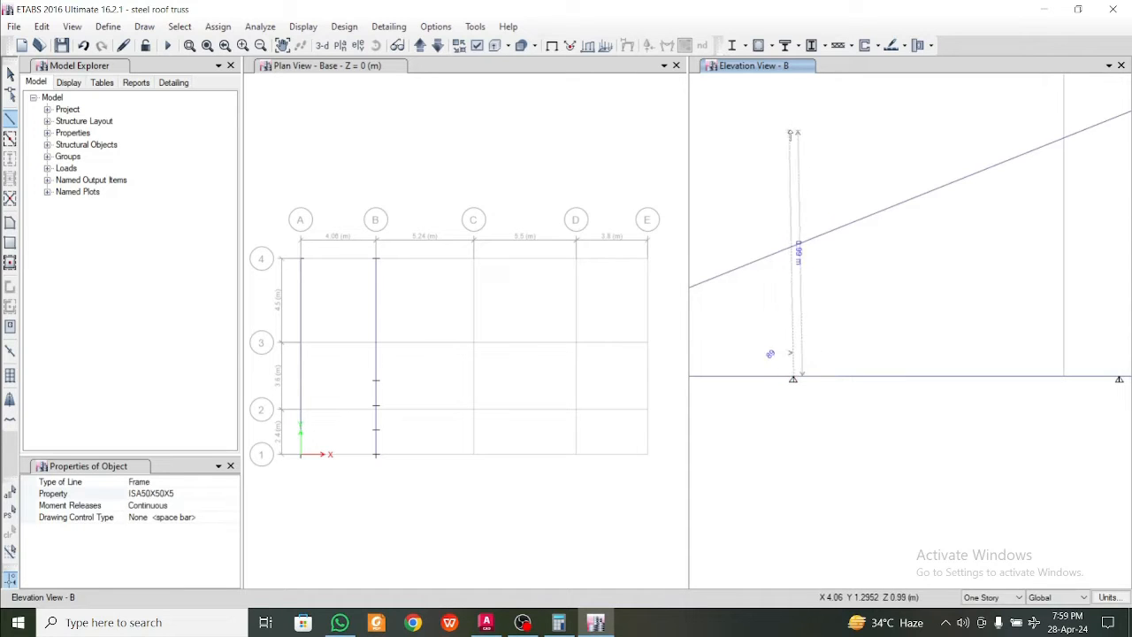
{"action": "double_click", "coordinate": [792, 129]}
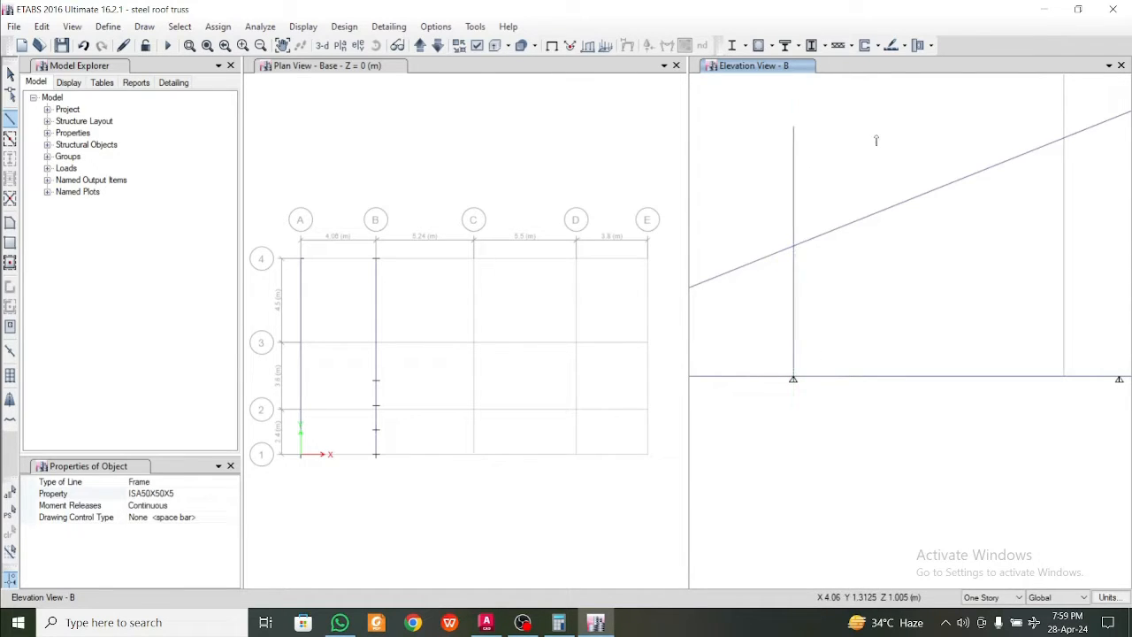
Draw two more ISA50X50X5 verticals, each about 1.85 m tall, from the second and third intermediate bottom chord joints past the sloping member
{"action": "scroll", "coordinate": [960, 288], "scroll_direction": "down", "scroll_amount": 3}
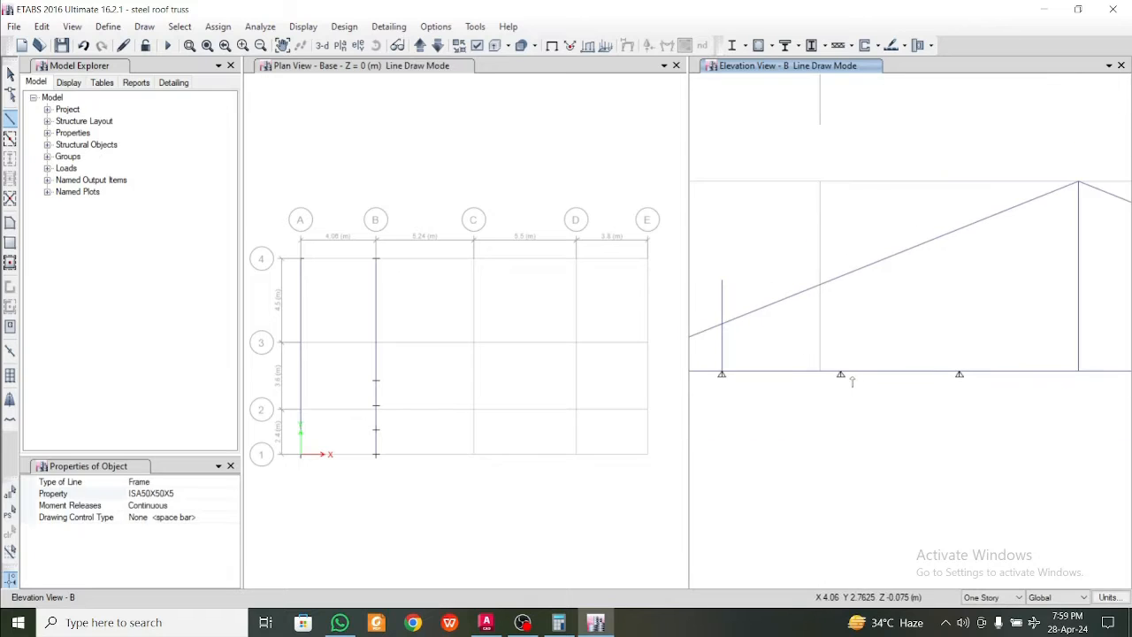
{"action": "left_click", "coordinate": [840, 371]}
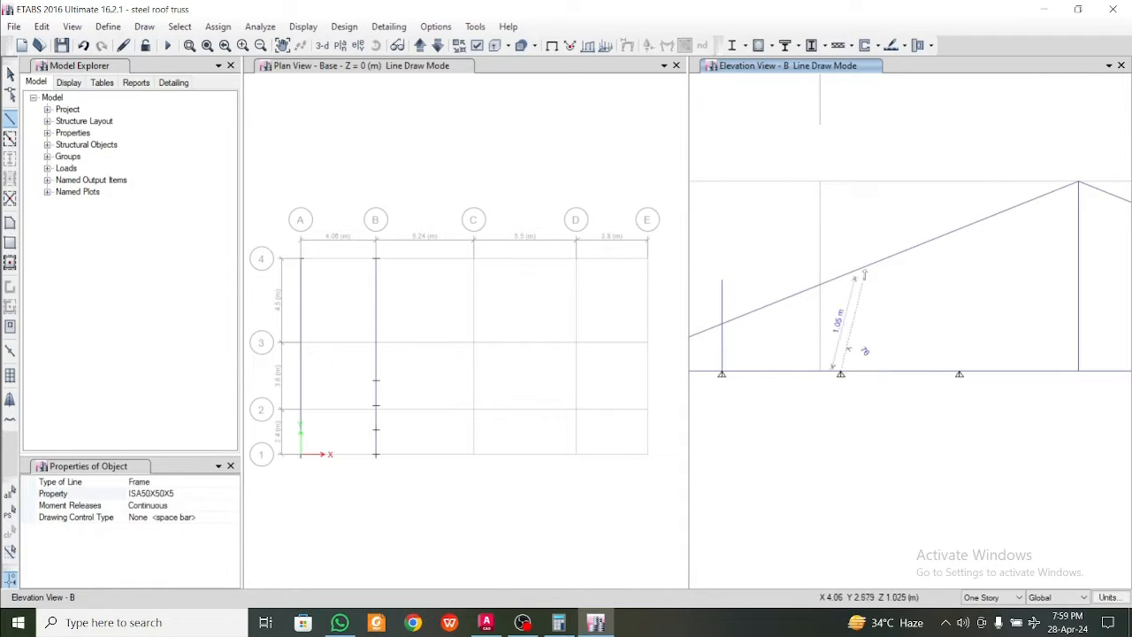
{"action": "left_click", "coordinate": [840, 207]}
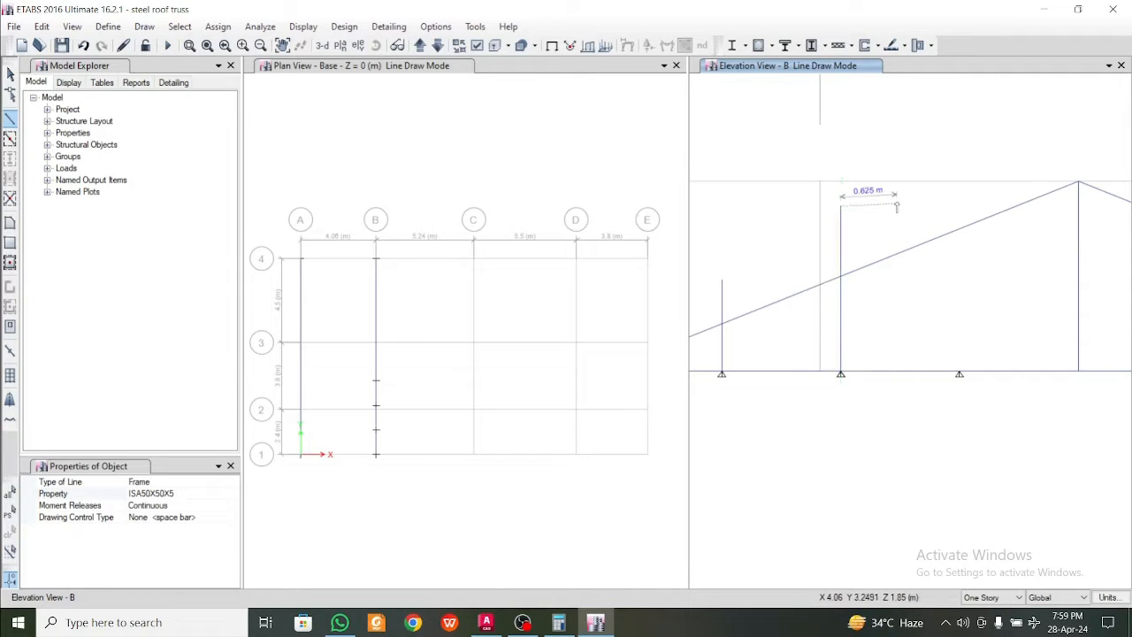
{"action": "key", "text": "Escape"}
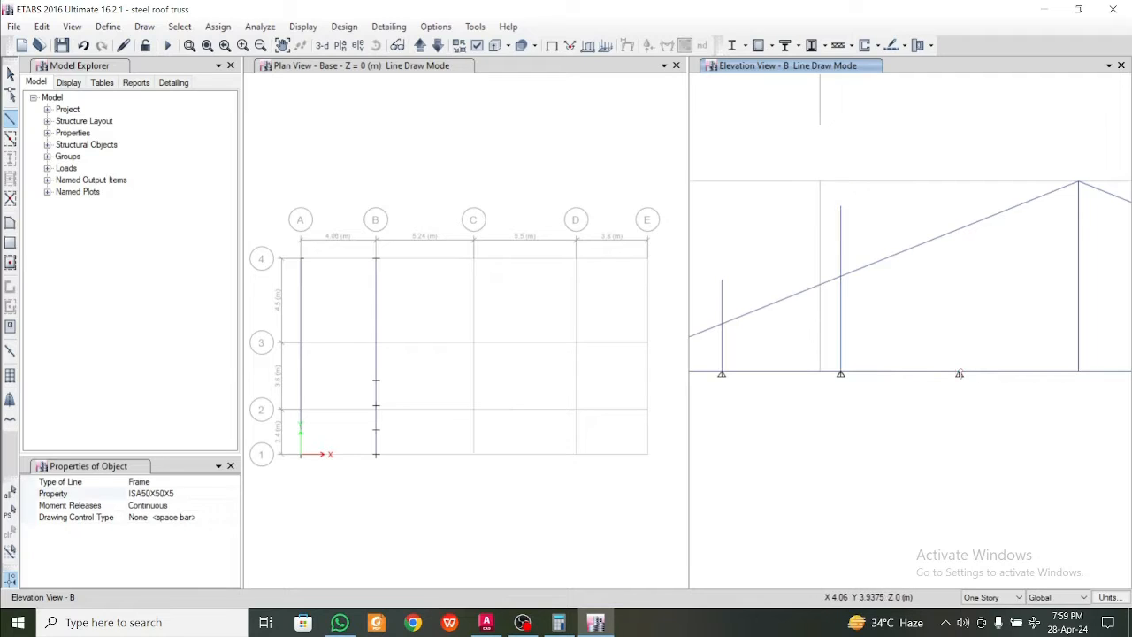
{"action": "left_click", "coordinate": [960, 373]}
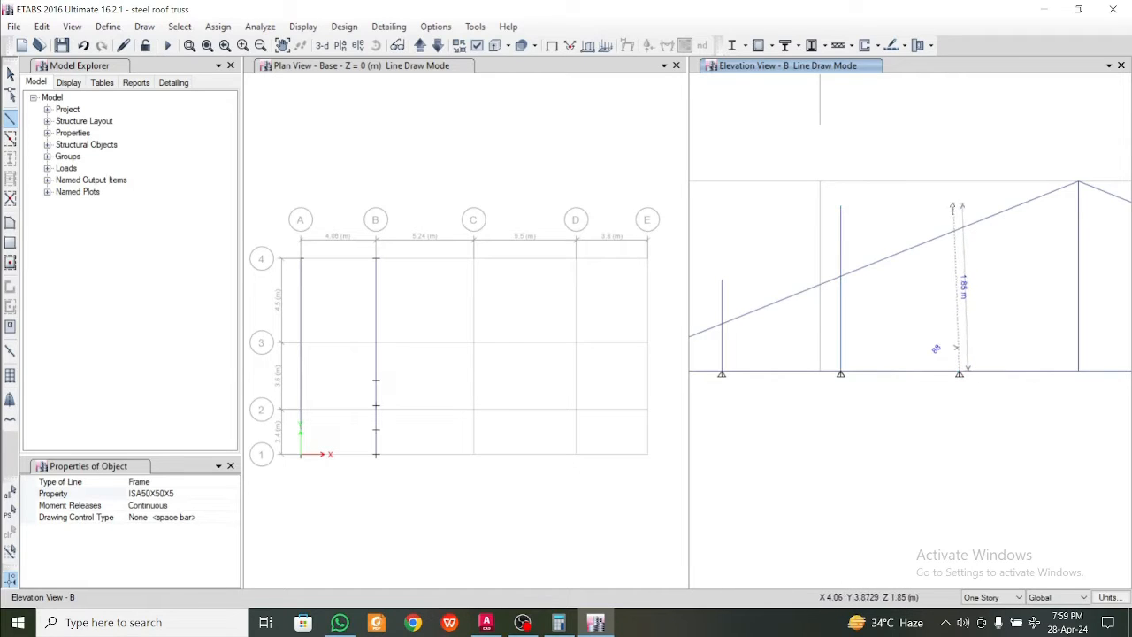
{"action": "left_click", "coordinate": [960, 205]}
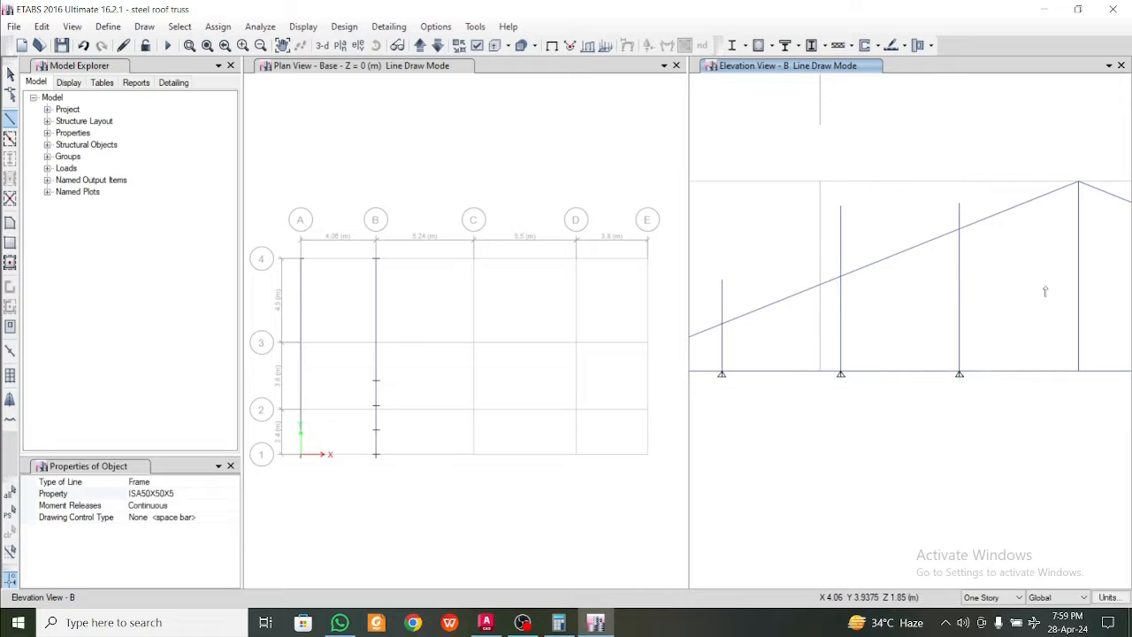
{"action": "key", "text": "Escape"}
{"action": "key", "text": "Escape"}
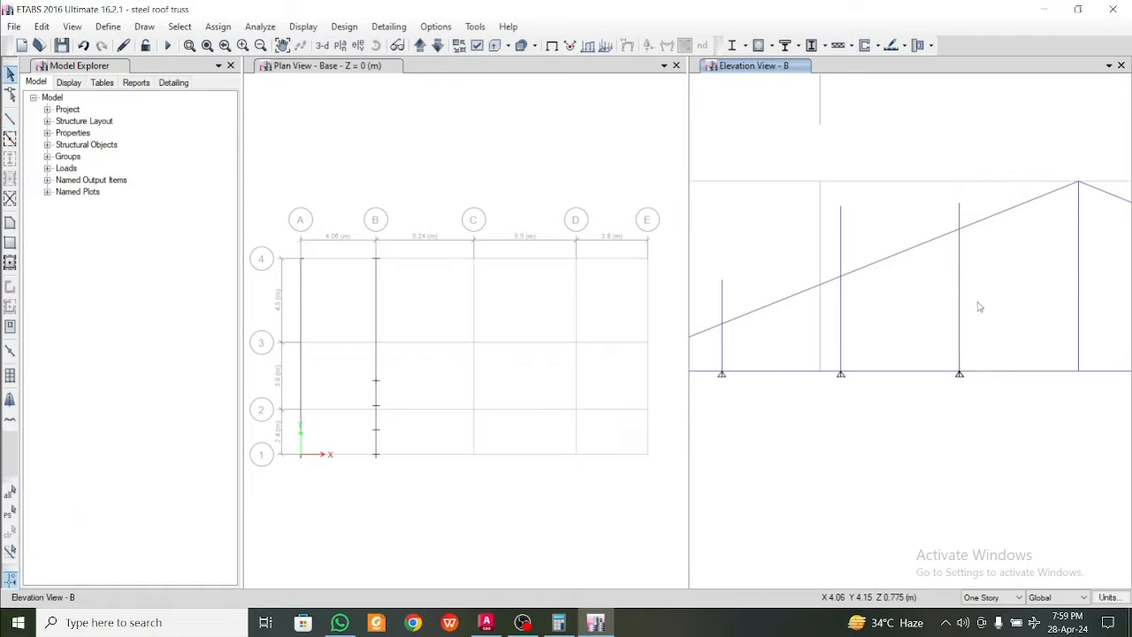
Select the three new verticals with the sloping member and break them at intersections with selected frames and joints
{"action": "scroll", "coordinate": [980, 307], "scroll_direction": "down", "scroll_amount": 2}
{"action": "scroll", "coordinate": [983, 306], "scroll_direction": "up", "scroll_amount": 2}
{"action": "left_click_drag", "start_coordinate": [986, 307], "coordinate": [926, 206]}
{"action": "left_click_drag", "start_coordinate": [842, 274], "coordinate": [842, 274]}
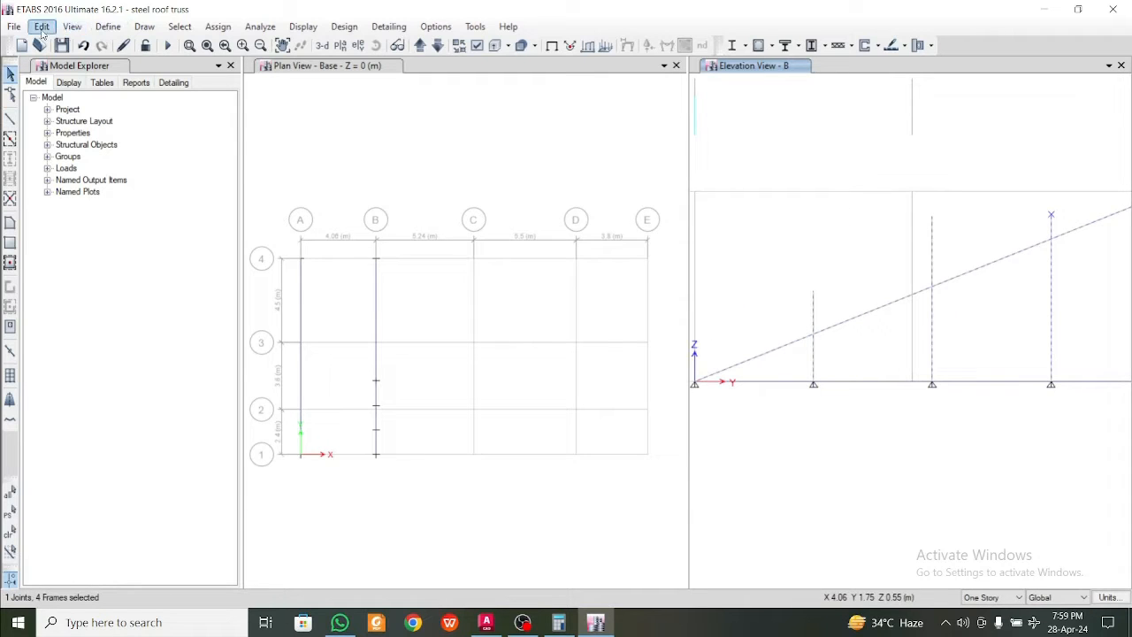
{"action": "left_click", "coordinate": [41, 27]}
{"action": "mouse_move", "coordinate": [176, 362]}
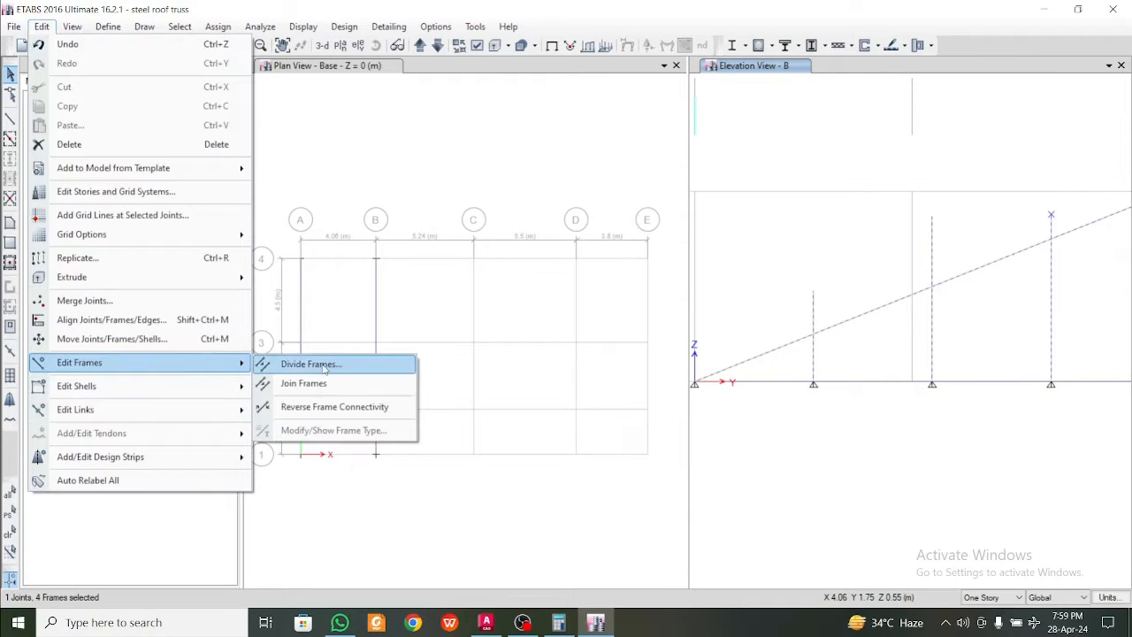
{"action": "left_click", "coordinate": [389, 363]}
{"action": "left_click", "coordinate": [522, 314]}
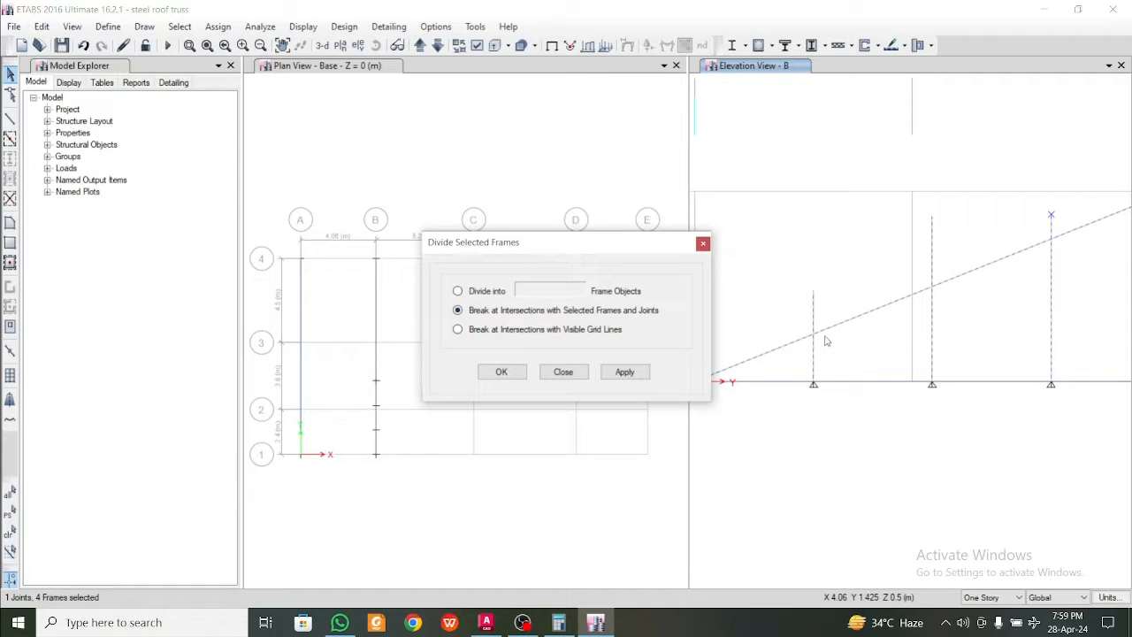
{"action": "left_click", "coordinate": [625, 371]}
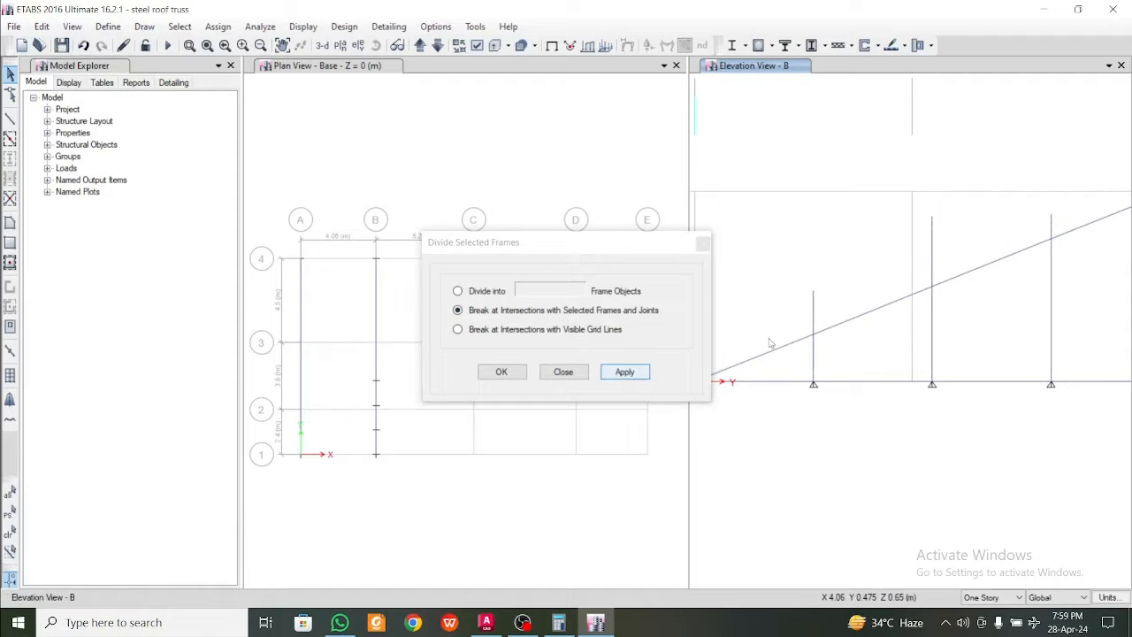
Delete the three vertical pieces that project above the sloping member and close the frame division settings
{"action": "left_click_drag", "start_coordinate": [826, 318], "coordinate": [787, 282]}
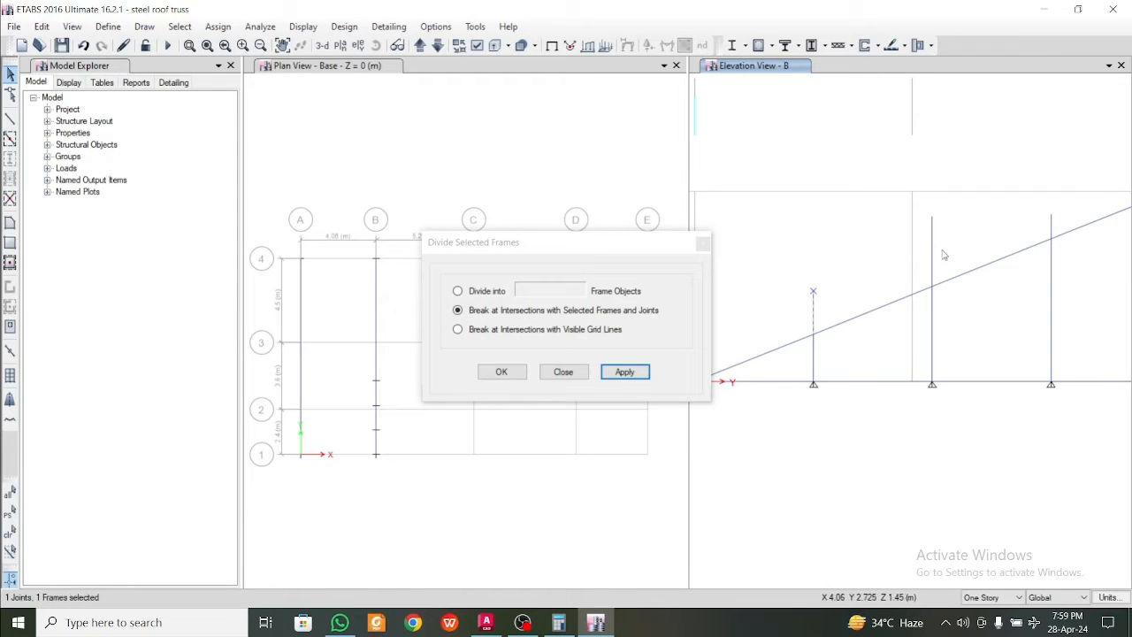
{"action": "middle_click_drag", "start_coordinate": [1015, 252], "coordinate": [917, 377]}
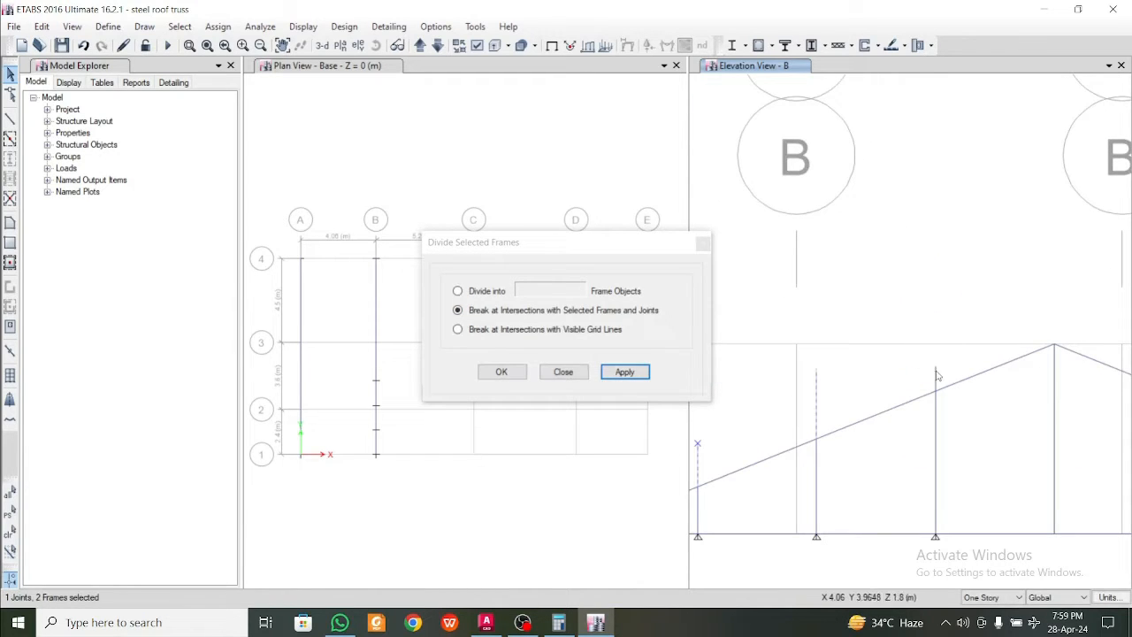
{"action": "left_click_drag", "start_coordinate": [942, 379], "coordinate": [919, 354]}
{"action": "key", "text": "Delete"}
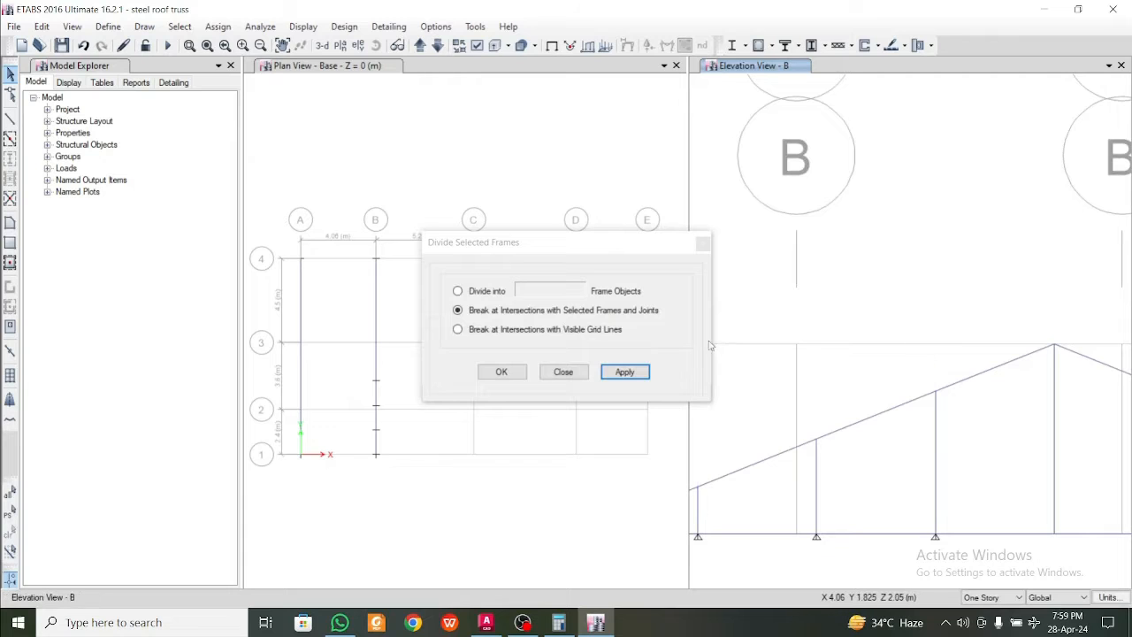
{"action": "left_click", "coordinate": [703, 243]}
Check the grid B elevation to see whether the sloping member is split at the trimmed verticals
{"action": "scroll", "coordinate": [897, 470], "scroll_direction": "down", "scroll_amount": 2}
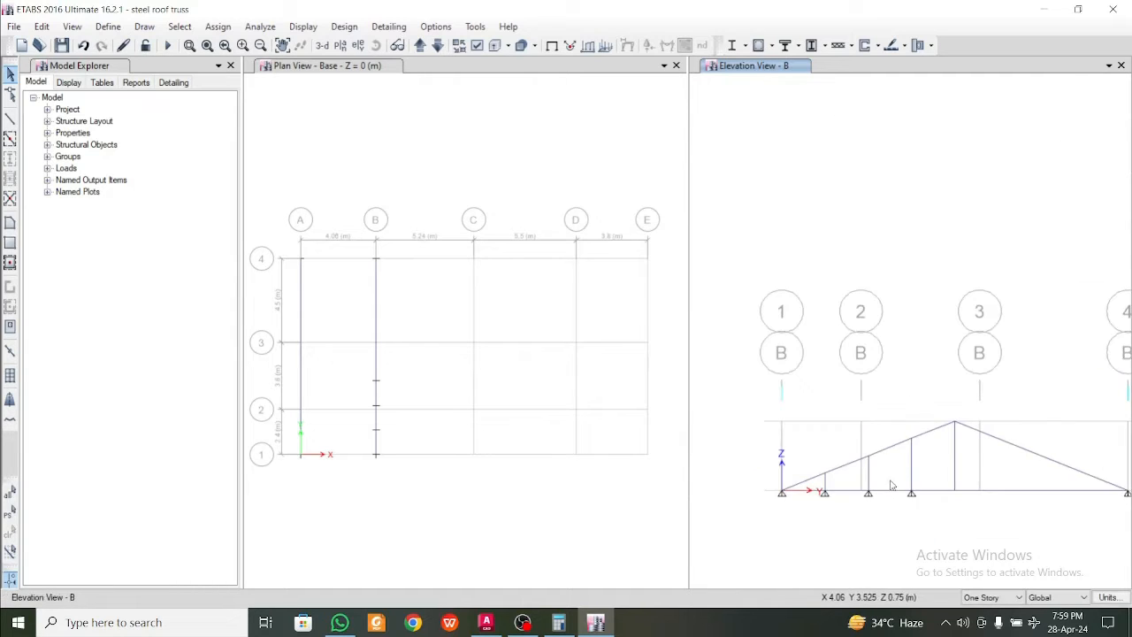
{"action": "scroll", "coordinate": [832, 457], "scroll_direction": "up", "scroll_amount": 3}
{"action": "left_click", "coordinate": [778, 423]}
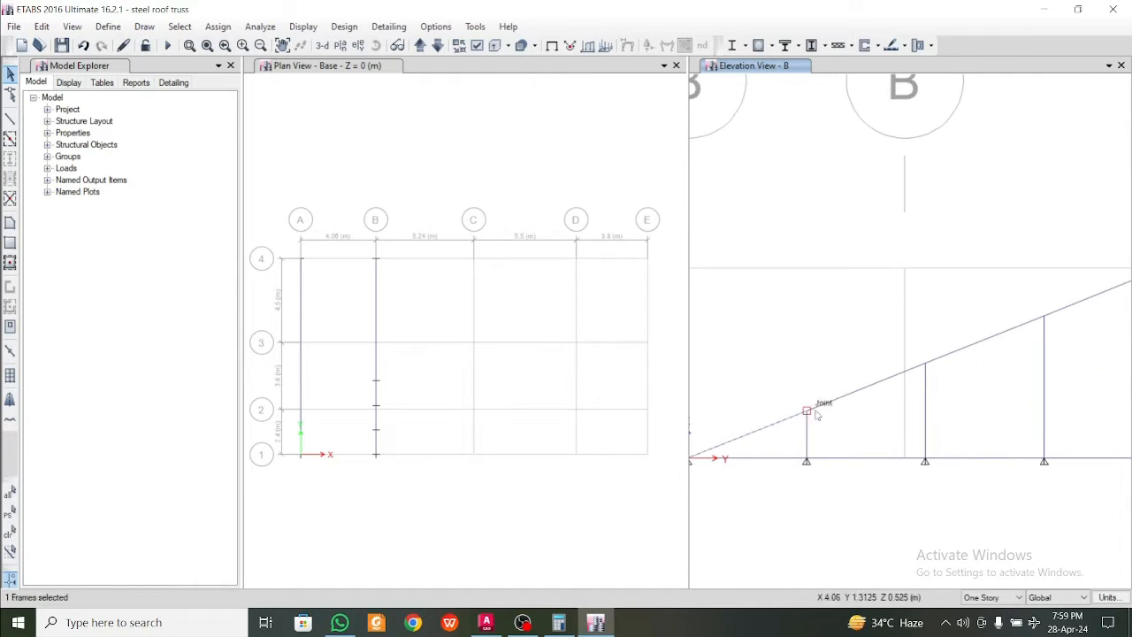
{"action": "left_click", "coordinate": [843, 397]}
{"action": "middle_click_drag", "start_coordinate": [926, 420], "coordinate": [877, 470]}
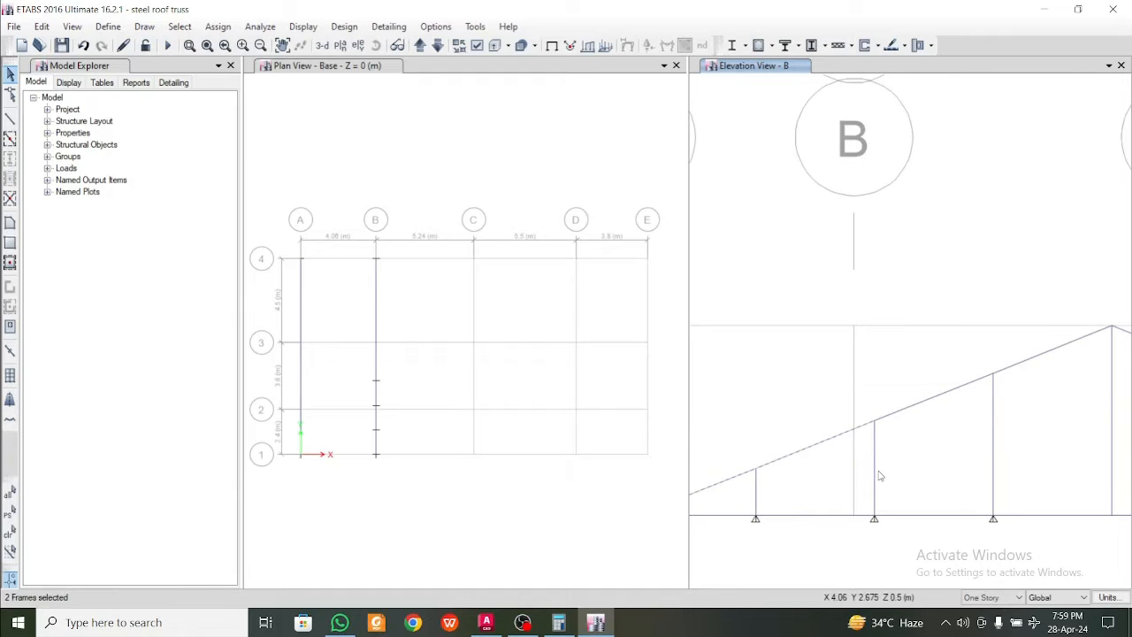
{"action": "scroll", "coordinate": [887, 424], "scroll_direction": "up", "scroll_amount": 4}
{"action": "scroll", "coordinate": [889, 425], "scroll_direction": "down", "scroll_amount": 4}
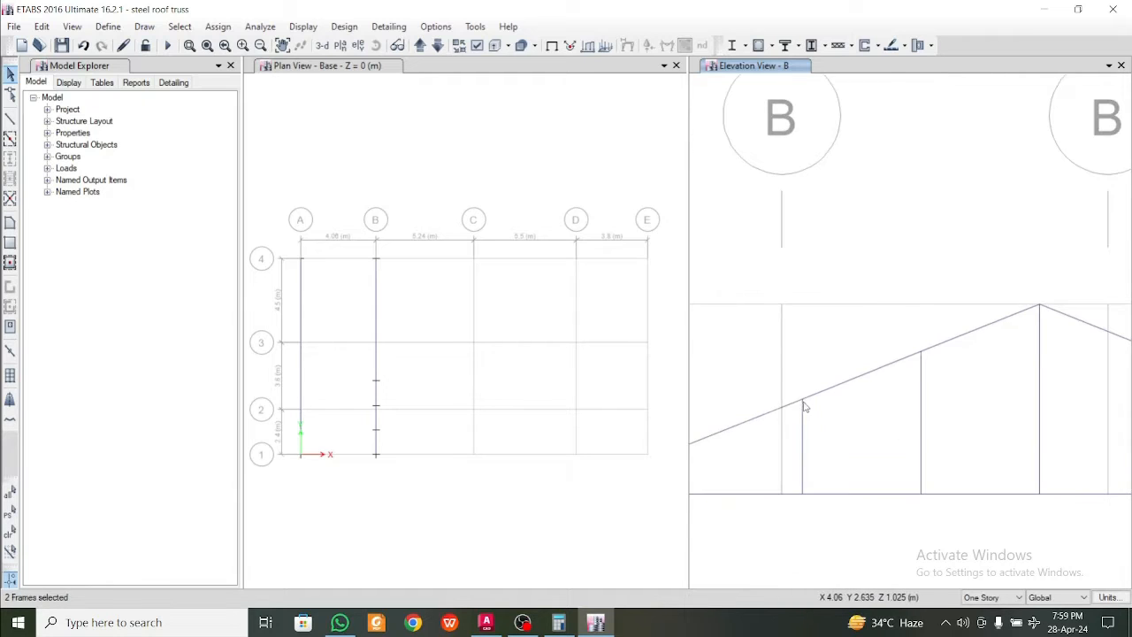
{"action": "scroll", "coordinate": [889, 408], "scroll_direction": "down", "scroll_amount": 4}
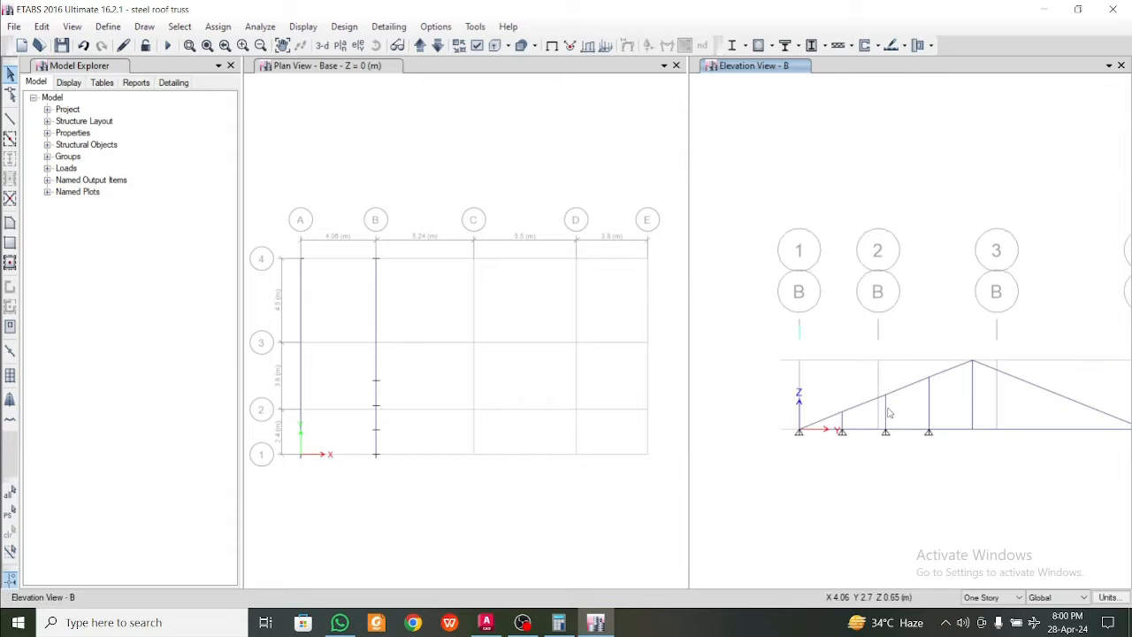
Start the frame drawing command with section ISA50X50X5, and check the truss diagonals in the AutoCAD elevation before returning to ETABS
{"action": "left_click", "coordinate": [10, 117]}
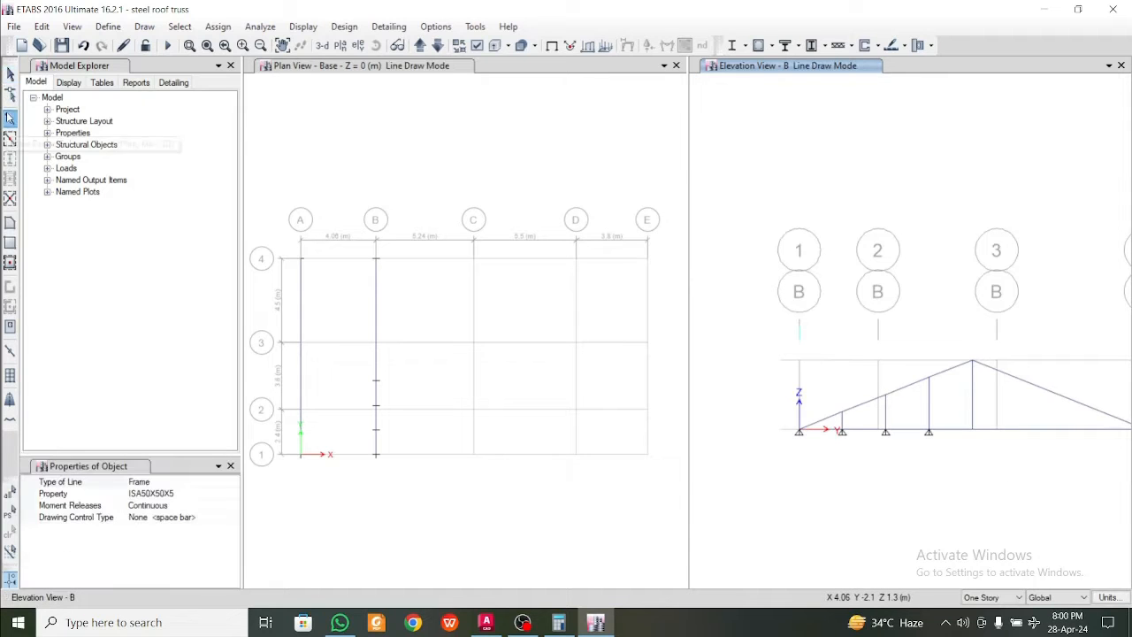
{"action": "left_click", "coordinate": [486, 623]}
{"action": "left_click", "coordinate": [486, 623]}
{"action": "left_click", "coordinate": [486, 622]}
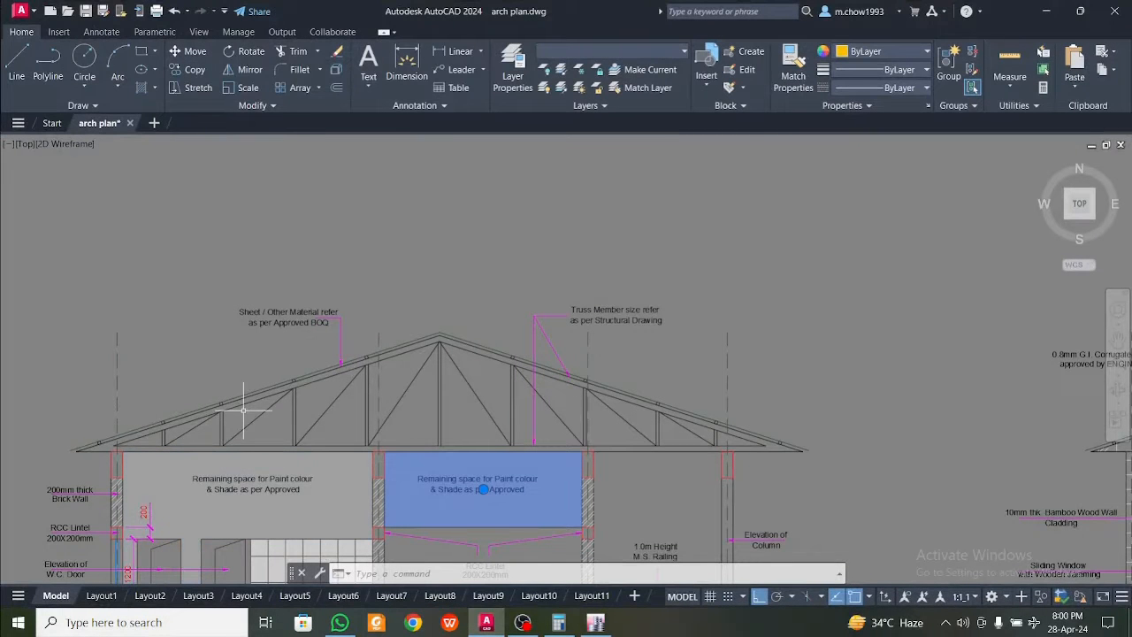
{"action": "left_click", "coordinate": [1043, 11]}
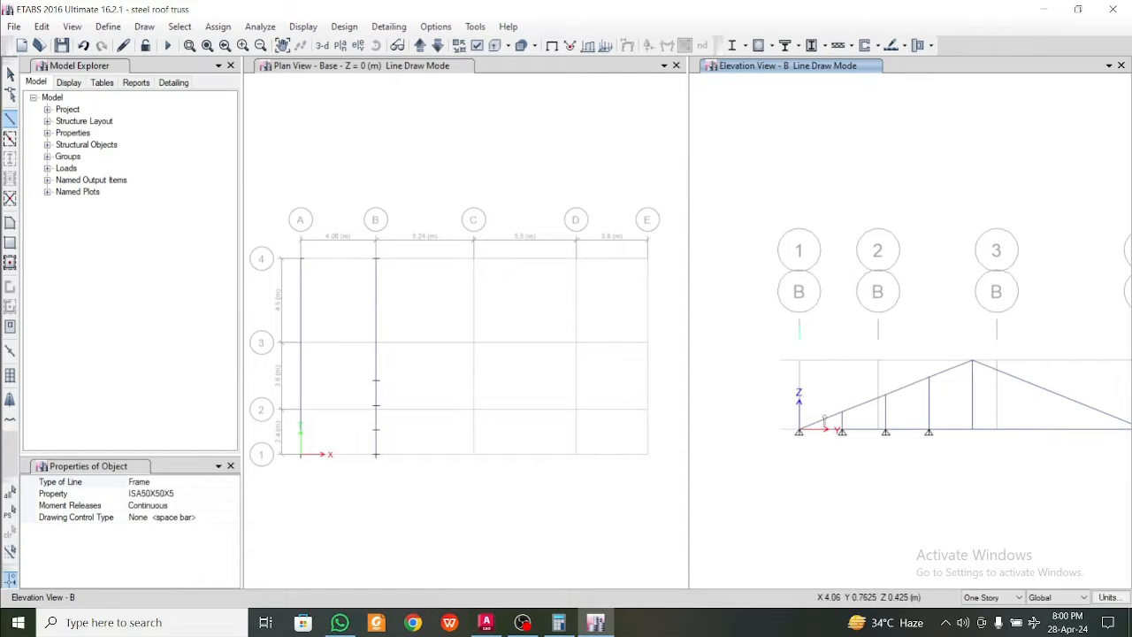
Draw three ISA50X50X5 diagonals on grid B, each from an intermediate vertical's base up to the next vertical's top, the last reaching the apex
{"action": "left_click", "coordinate": [842, 431]}
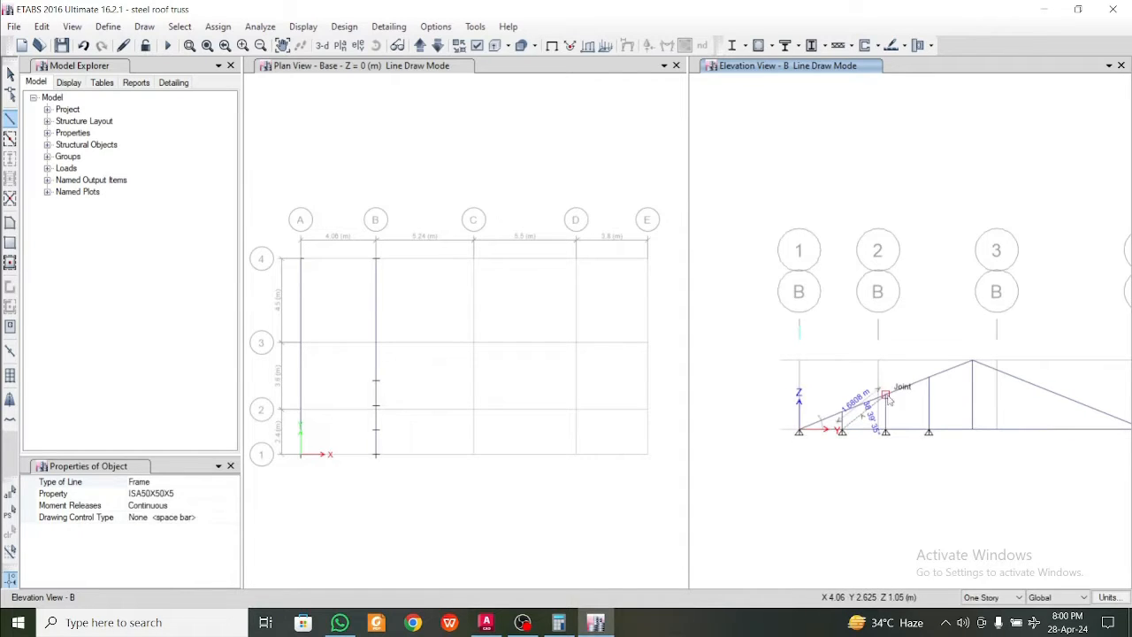
{"action": "left_click", "coordinate": [885, 395]}
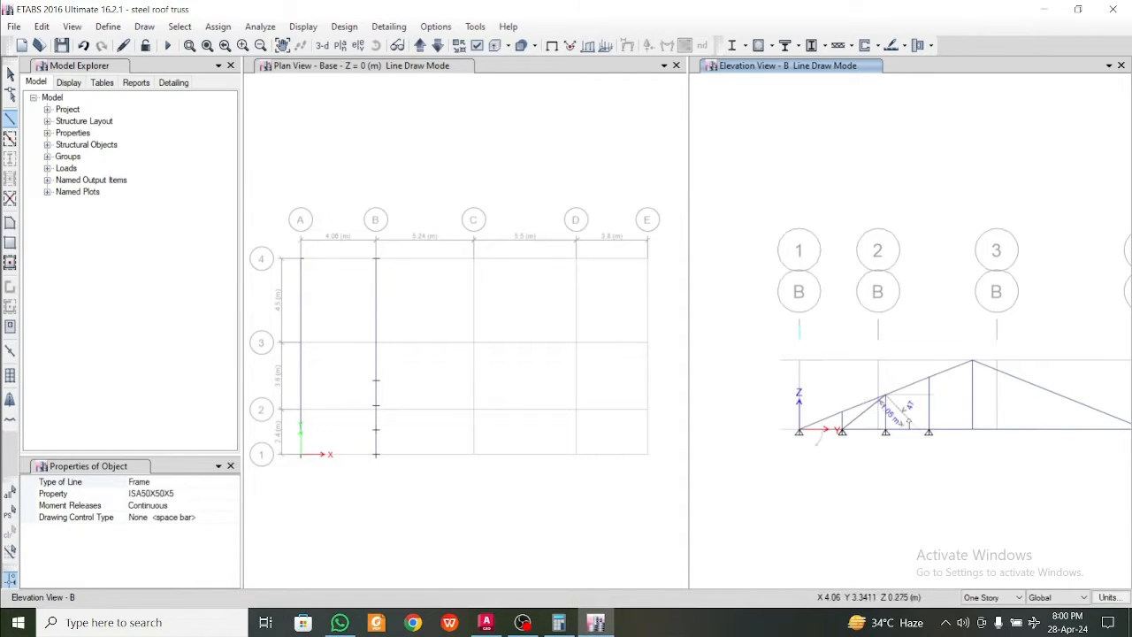
{"action": "left_click", "coordinate": [886, 430]}
{"action": "left_click", "coordinate": [929, 377]}
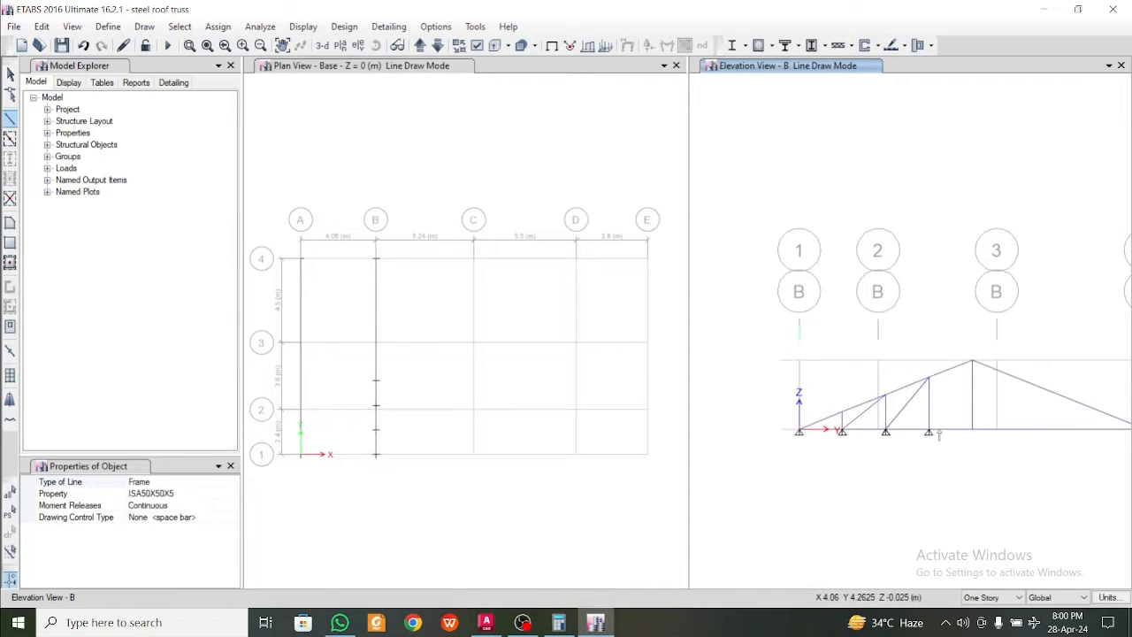
{"action": "left_click", "coordinate": [929, 430]}
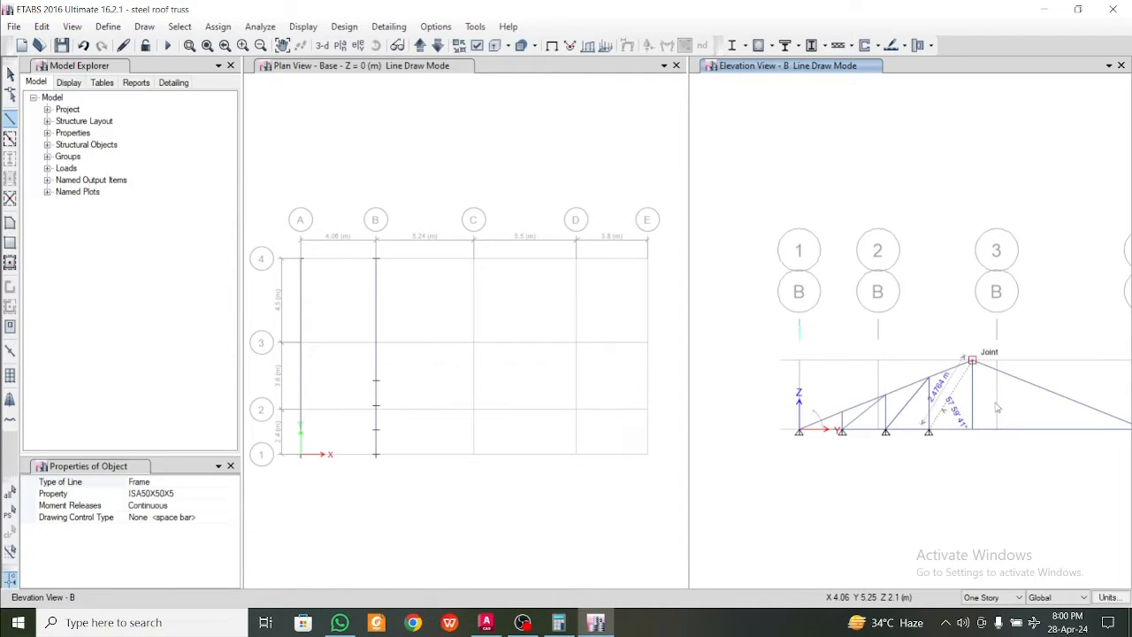
{"action": "left_click", "coordinate": [972, 360]}
{"action": "right_click", "coordinate": [998, 406]}
{"action": "middle_click_drag", "start_coordinate": [1057, 410], "coordinate": [921, 412]}
{"action": "key", "text": "F3"}
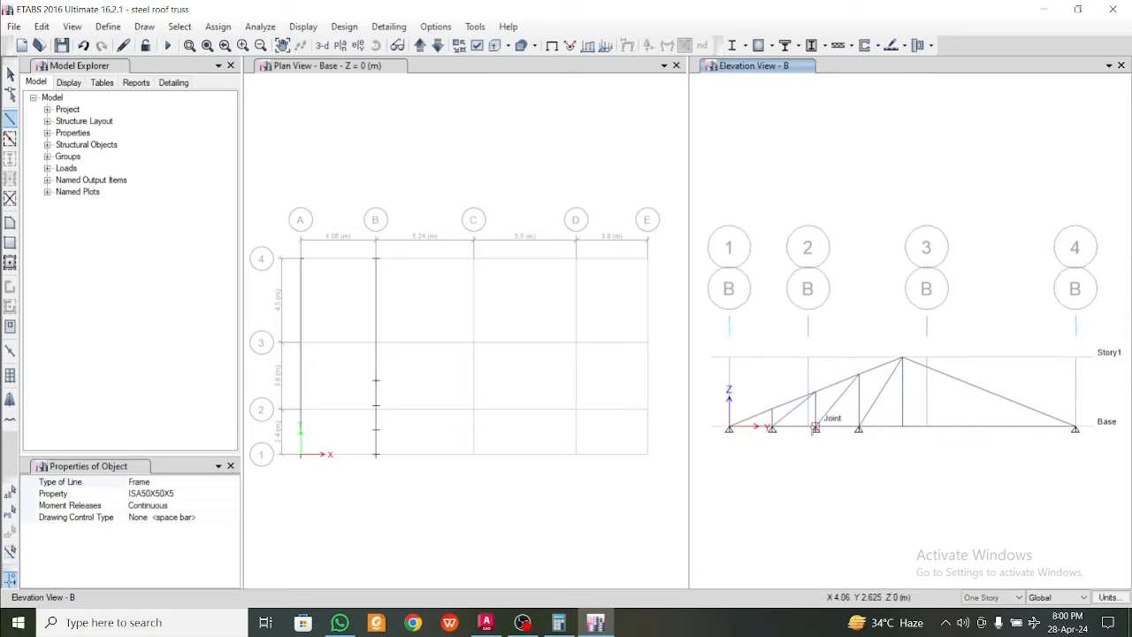
{"action": "key", "text": "Escape"}
Select the four sloping member segments and four bottom chord segments between grid 1 and the central vertical, and join the frames
{"action": "scroll", "coordinate": [788, 429], "scroll_direction": "up", "scroll_amount": 3}
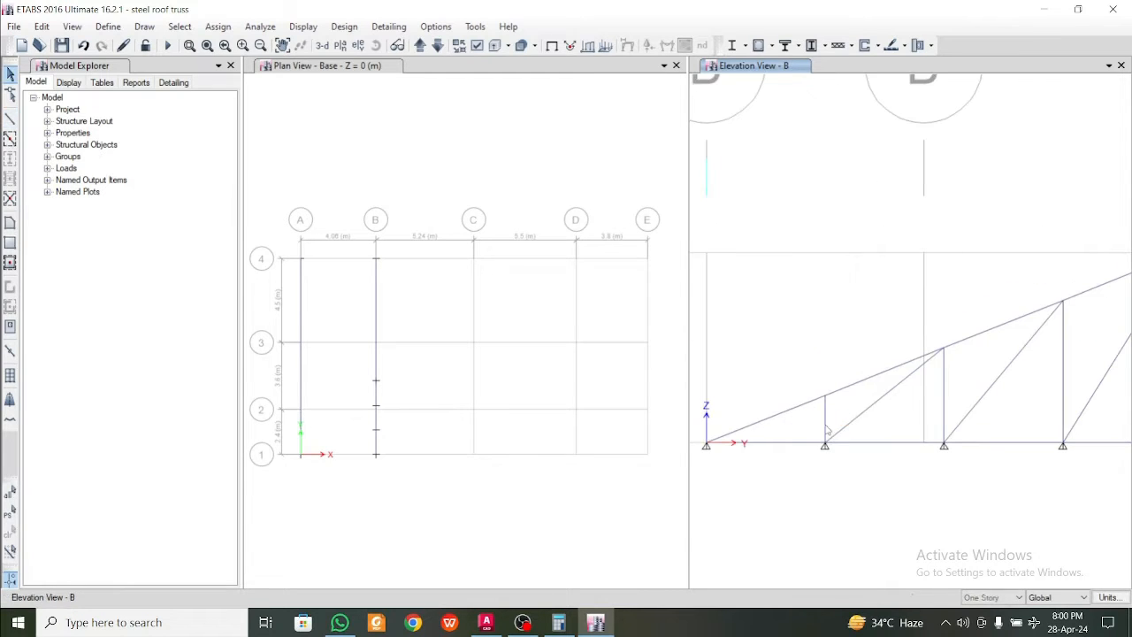
{"action": "left_click", "coordinate": [810, 401]}
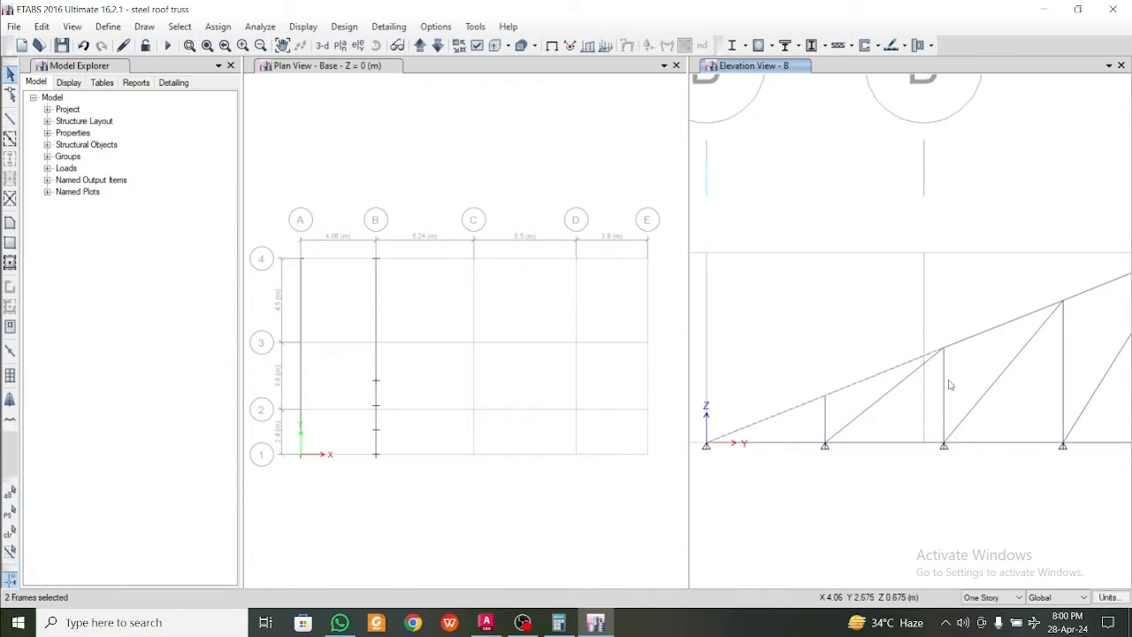
{"action": "middle_click_drag", "start_coordinate": [950, 385], "coordinate": [877, 427]}
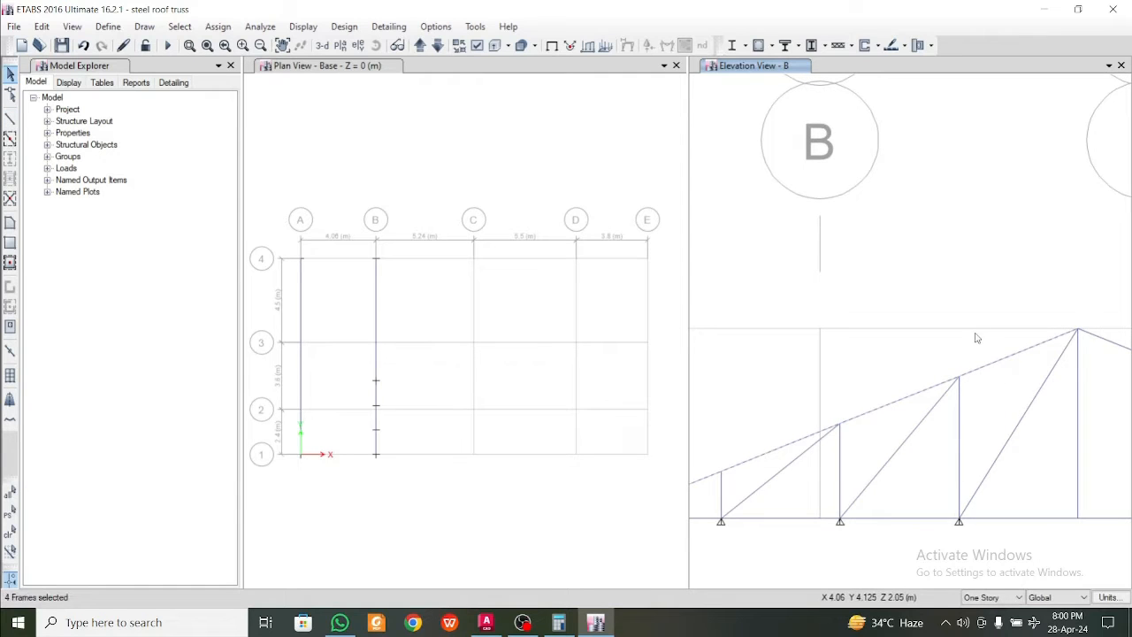
{"action": "scroll", "coordinate": [875, 357], "scroll_direction": "down", "scroll_amount": 3}
{"action": "scroll", "coordinate": [853, 384], "scroll_direction": "up", "scroll_amount": 3}
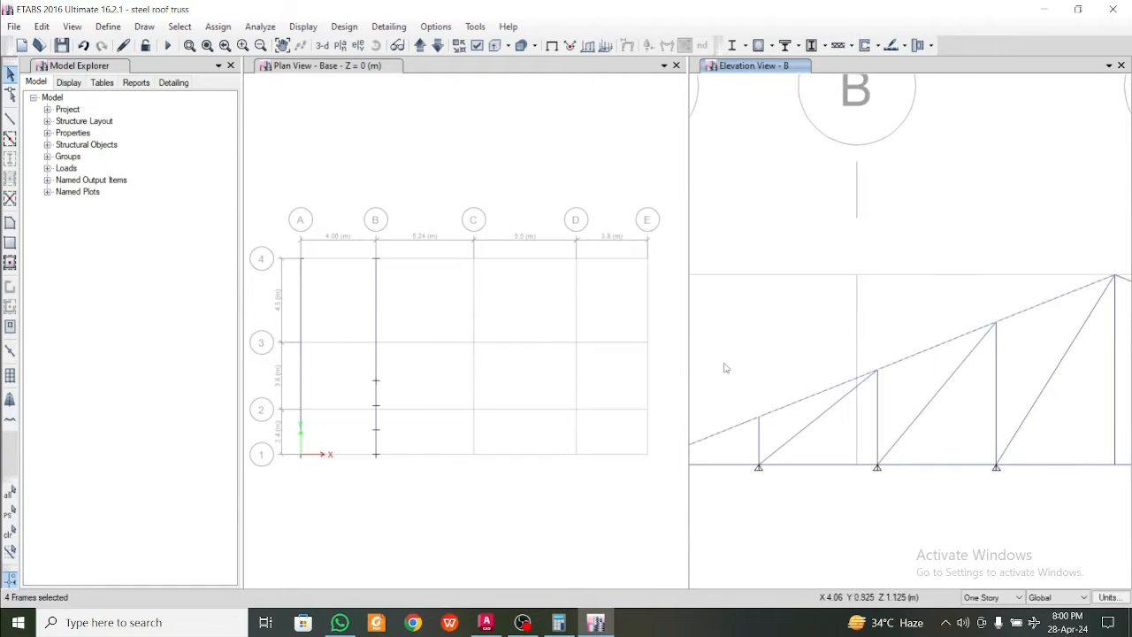
{"action": "middle_click_drag", "start_coordinate": [781, 430], "coordinate": [857, 413]}
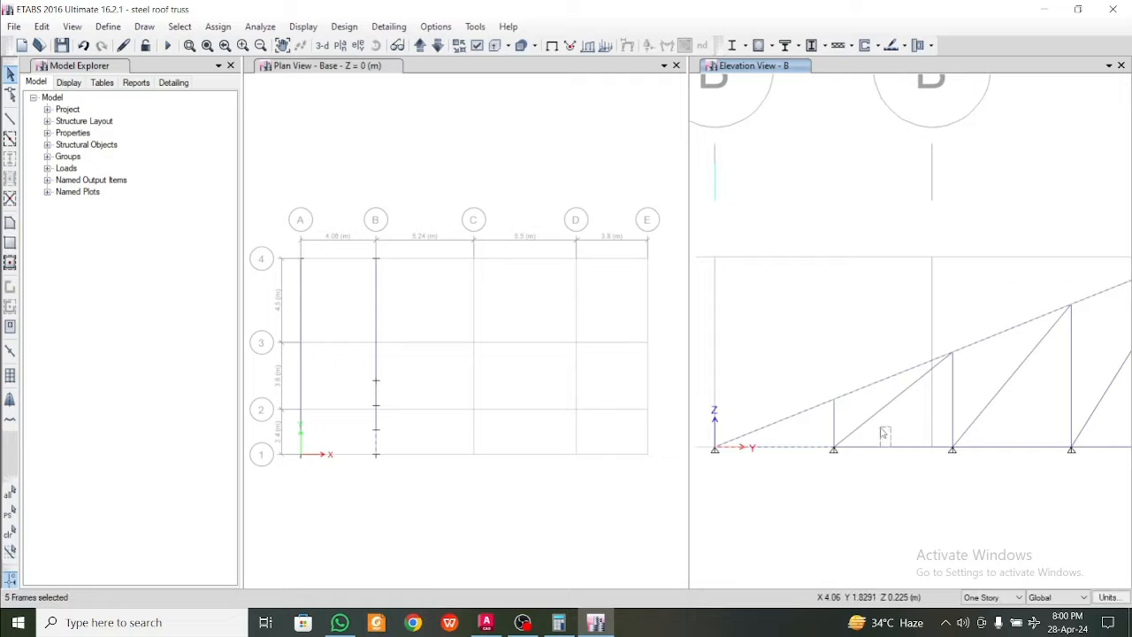
{"action": "middle_click_drag", "start_coordinate": [1029, 457], "coordinate": [778, 472]}
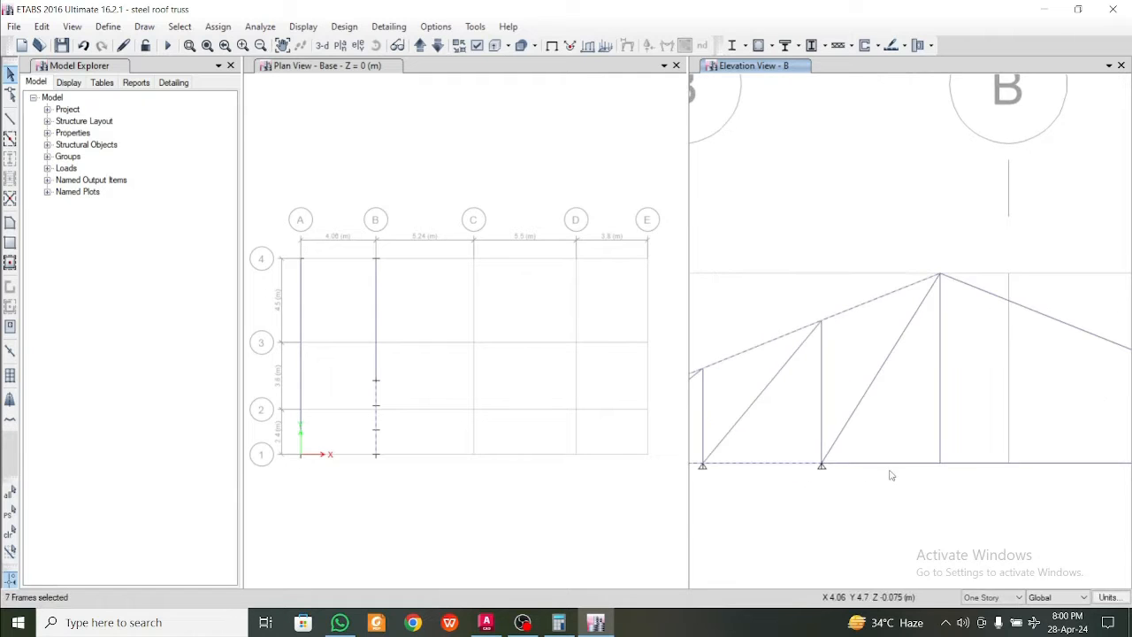
{"action": "scroll", "coordinate": [885, 453], "scroll_direction": "down", "scroll_amount": 5}
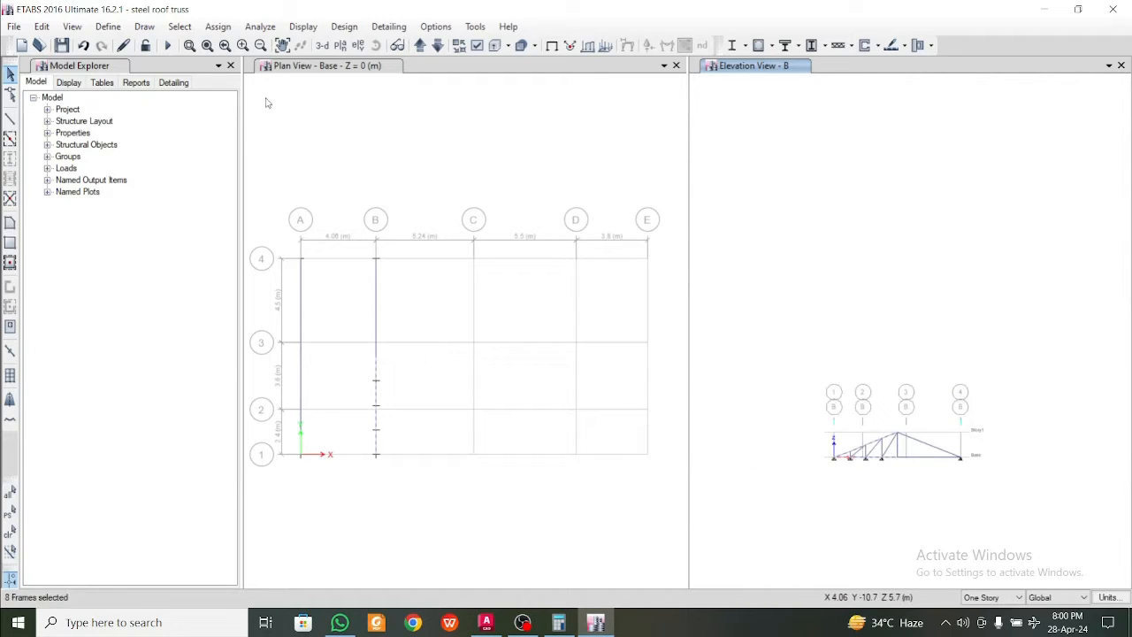
{"action": "left_click", "coordinate": [42, 27]}
{"action": "mouse_move", "coordinate": [146, 365]}
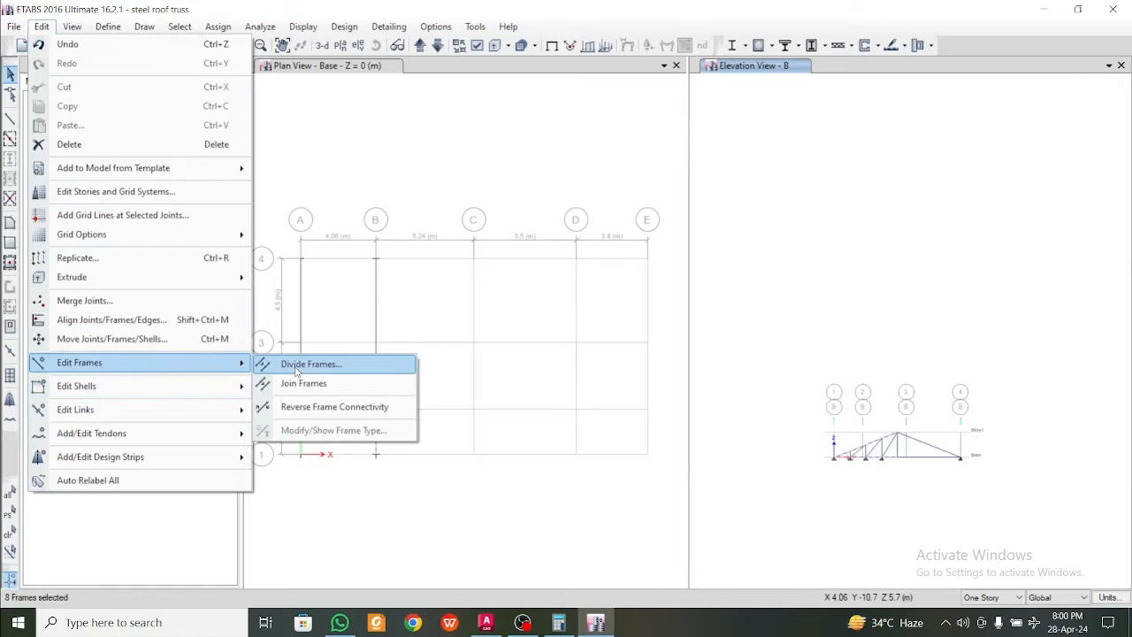
{"action": "left_click", "coordinate": [305, 386]}
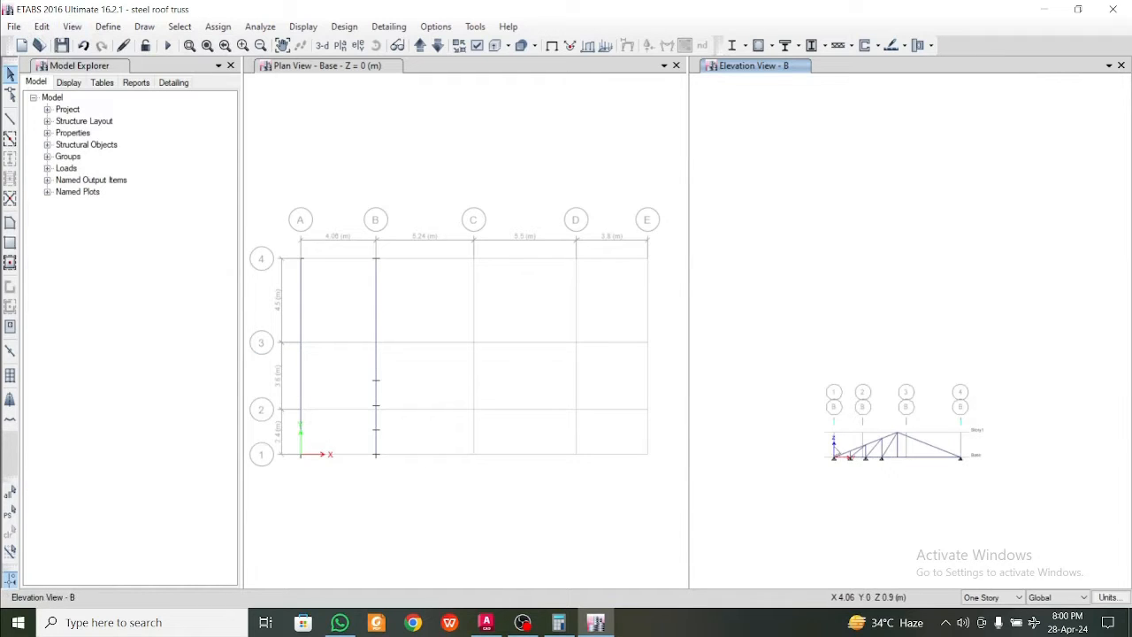
Select the joined bottom chord to check whether it is one continuous member, and clear the selection
{"action": "scroll", "coordinate": [844, 442], "scroll_direction": "up", "scroll_amount": 5}
{"action": "left_click", "coordinate": [899, 520]}
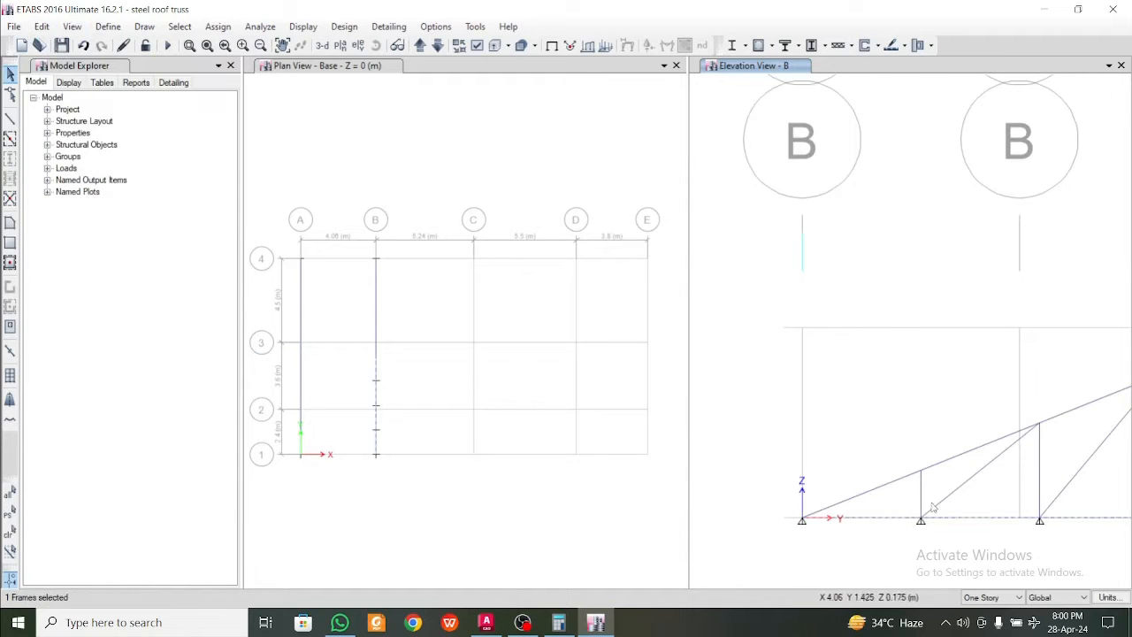
{"action": "scroll", "coordinate": [932, 506], "scroll_direction": "down", "scroll_amount": 4}
{"action": "scroll", "coordinate": [893, 442], "scroll_direction": "up", "scroll_amount": 4}
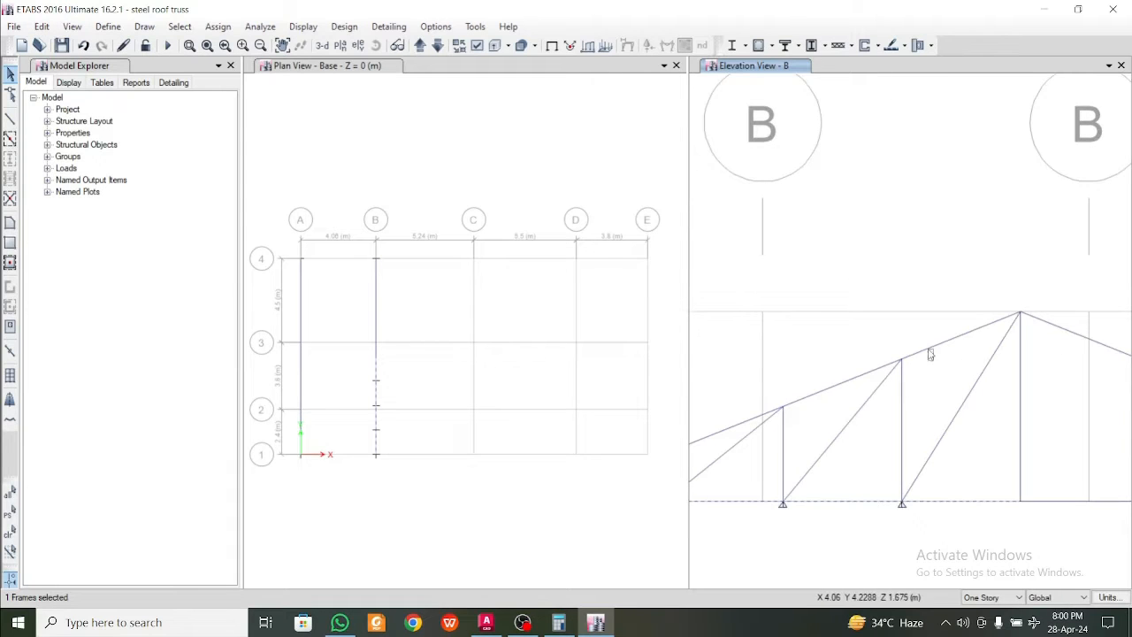
{"action": "scroll", "coordinate": [927, 363], "scroll_direction": "down", "scroll_amount": 4}
{"action": "key", "text": "Escape"}
Remove all restraints from the three intermediate bottom chord joints on the grid B truss
{"action": "middle_click_drag", "start_coordinate": [925, 381], "coordinate": [925, 396]}
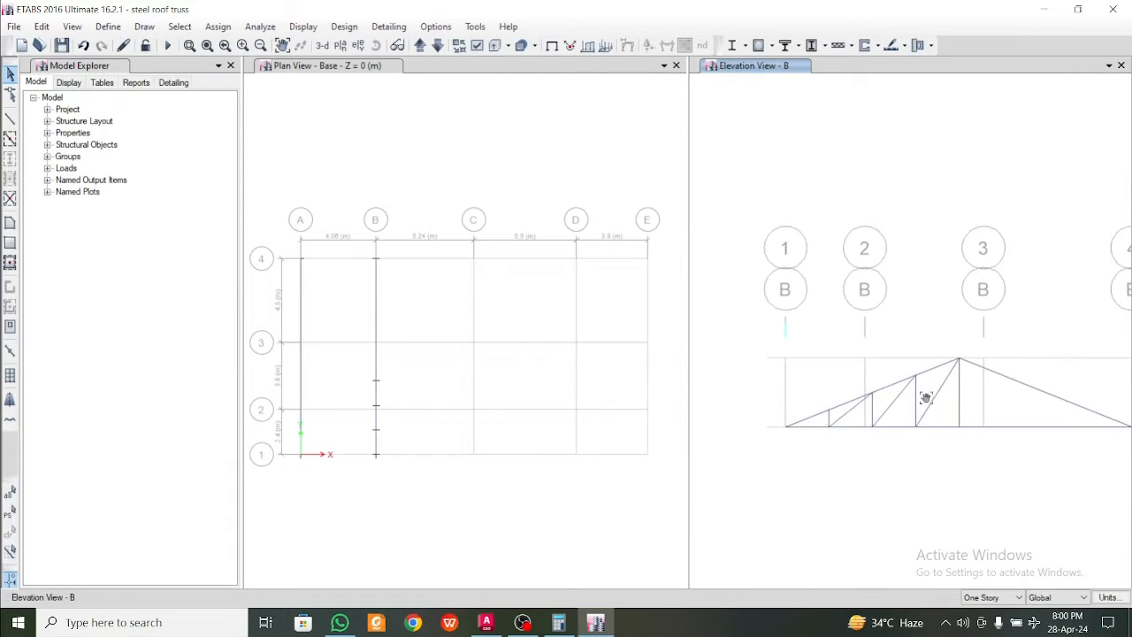
{"action": "scroll", "coordinate": [911, 423], "scroll_direction": "up", "scroll_amount": 4}
{"action": "scroll", "coordinate": [909, 428], "scroll_direction": "down", "scroll_amount": 4}
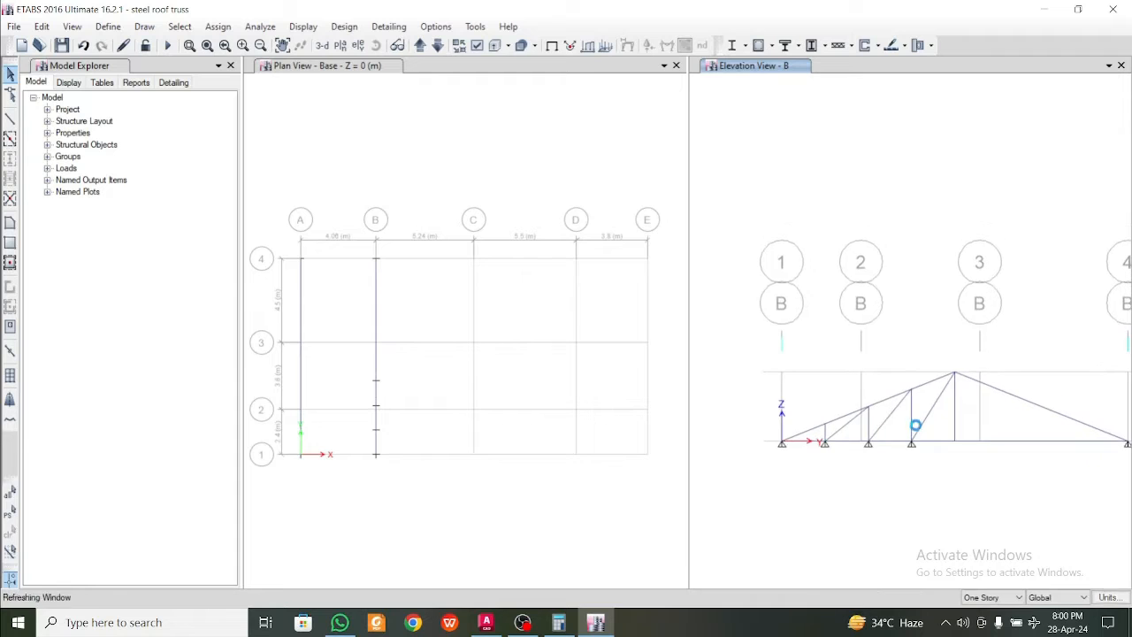
{"action": "scroll", "coordinate": [824, 445], "scroll_direction": "up", "scroll_amount": 4}
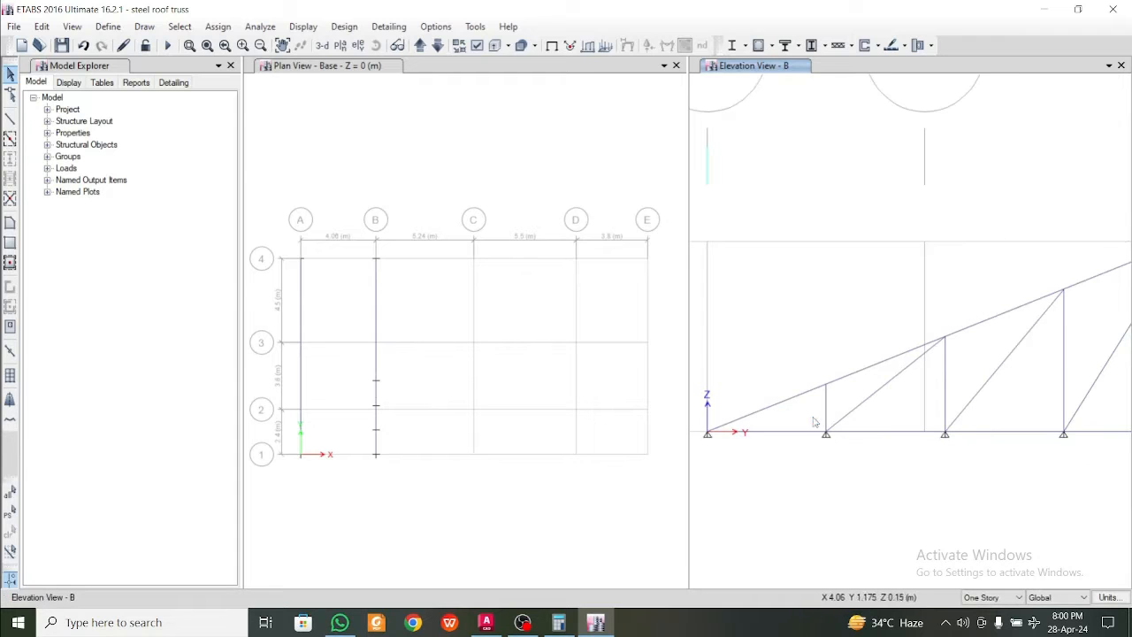
{"action": "left_click", "coordinate": [826, 433]}
{"action": "left_click", "coordinate": [945, 433]}
{"action": "middle_click_drag", "start_coordinate": [1054, 459], "coordinate": [865, 463]}
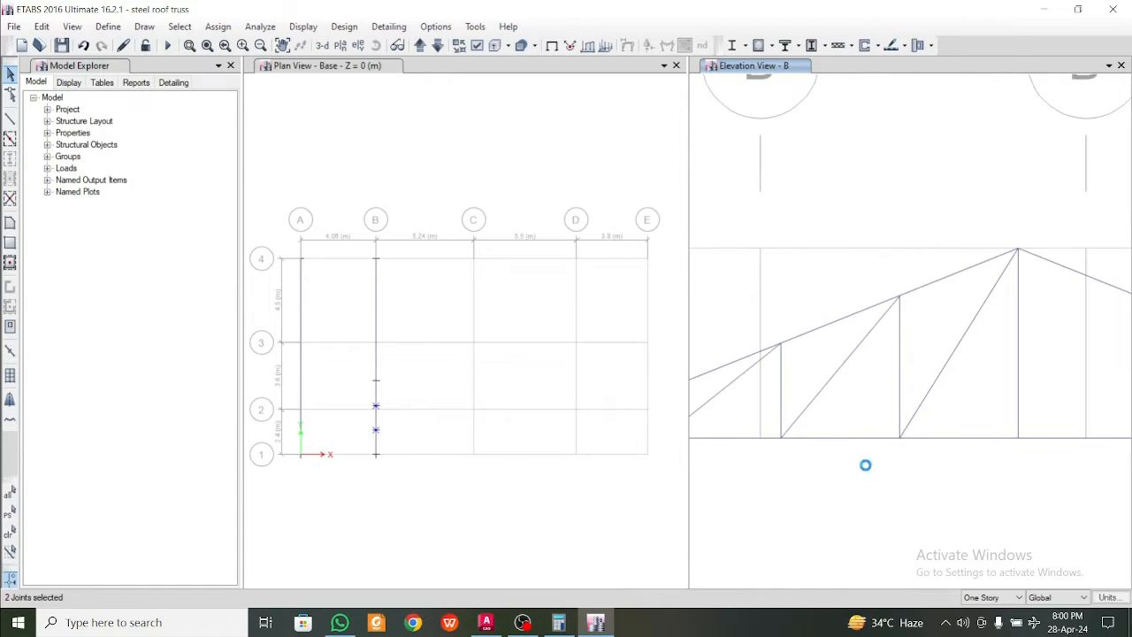
{"action": "left_click_drag", "start_coordinate": [876, 433], "coordinate": [926, 466]}
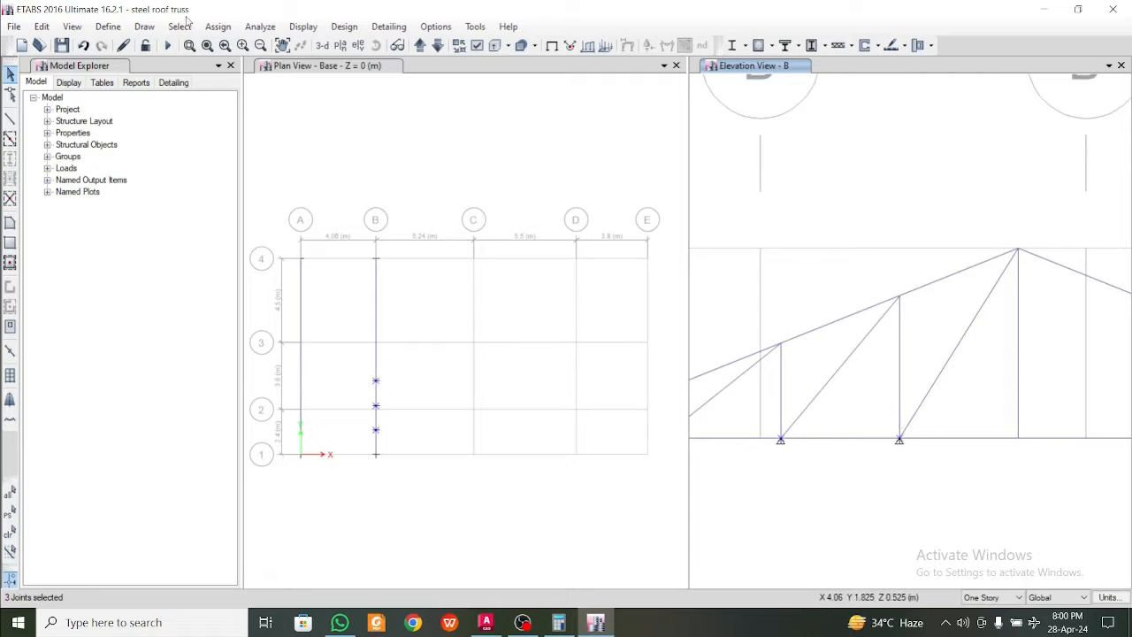
{"action": "left_click", "coordinate": [217, 26]}
{"action": "mouse_move", "coordinate": [252, 48]}
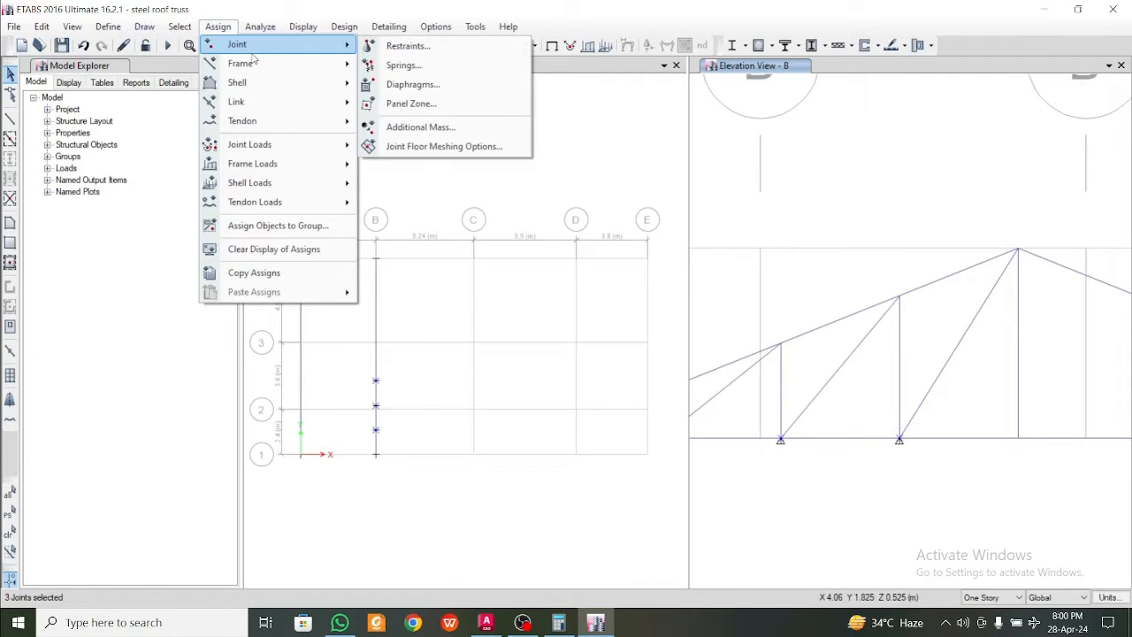
{"action": "left_click", "coordinate": [389, 44]}
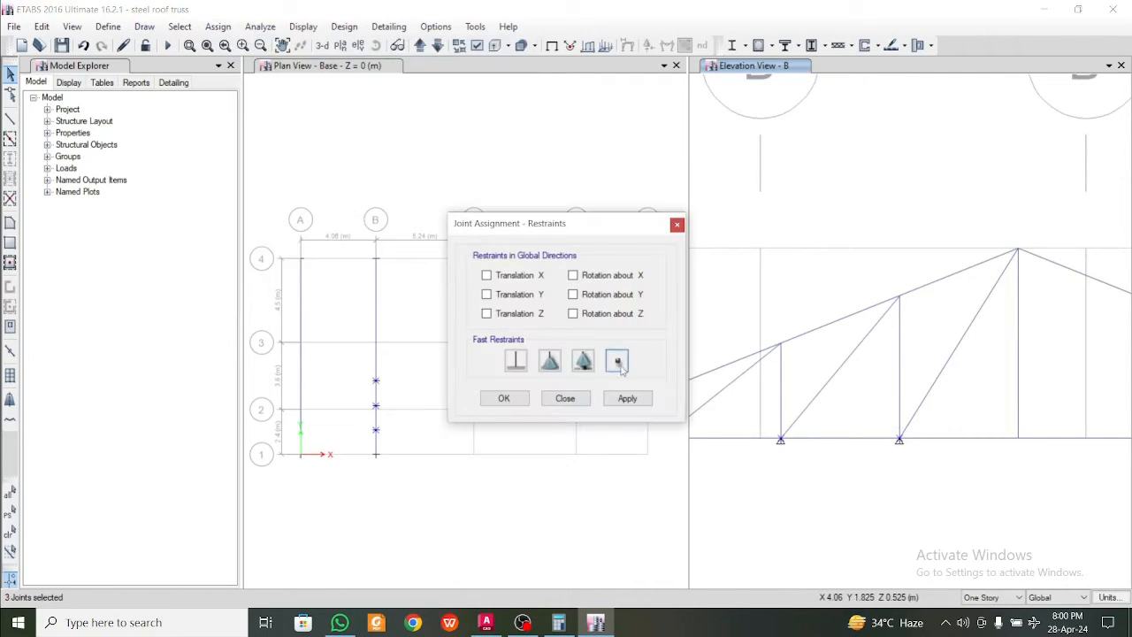
{"action": "left_click", "coordinate": [617, 361]}
{"action": "left_click", "coordinate": [627, 398]}
{"action": "left_click", "coordinate": [504, 398]}
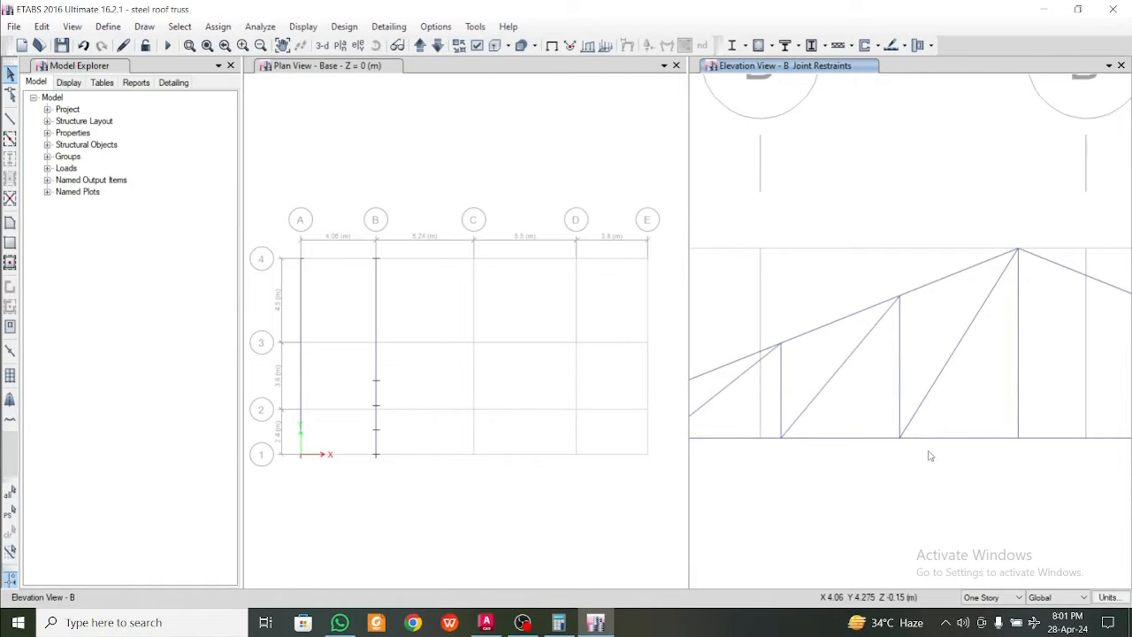
Try to mirror the three intermediate verticals and three diagonals on grid B about the central vertical, picking its base and the apex
{"action": "scroll", "coordinate": [930, 455], "scroll_direction": "down", "scroll_amount": 3}
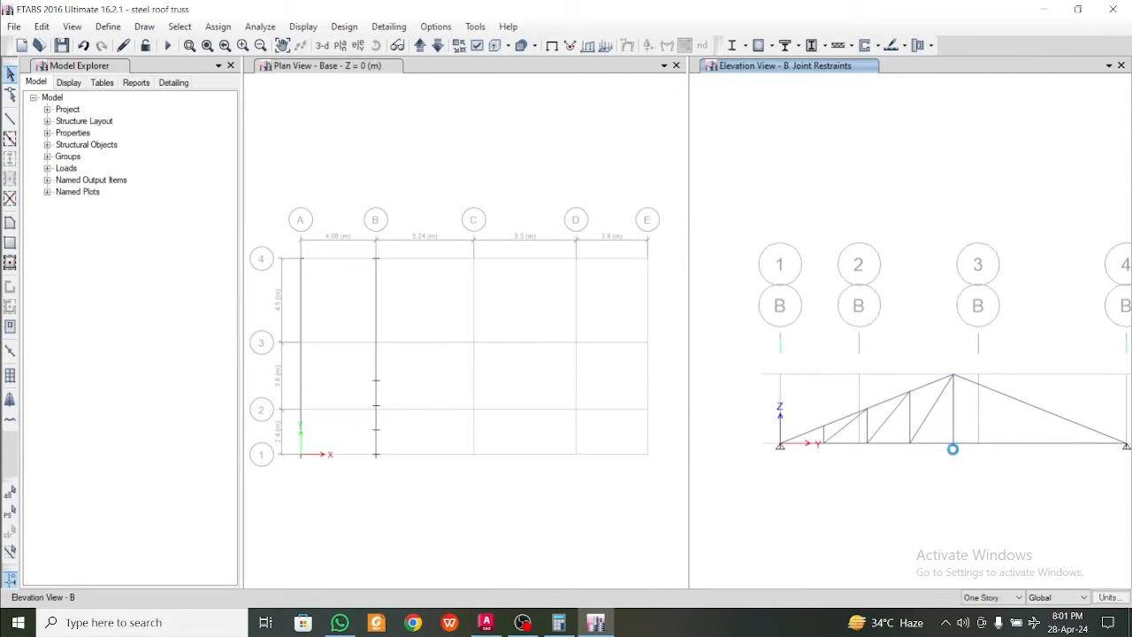
{"action": "scroll", "coordinate": [953, 449], "scroll_direction": "up", "scroll_amount": 4}
{"action": "scroll", "coordinate": [928, 443], "scroll_direction": "down", "scroll_amount": 2}
{"action": "left_click_drag", "start_coordinate": [934, 391], "coordinate": [823, 323]}
{"action": "scroll", "coordinate": [956, 379], "scroll_direction": "up", "scroll_amount": 2}
{"action": "left_click_drag", "start_coordinate": [943, 378], "coordinate": [865, 371]}
{"action": "scroll", "coordinate": [795, 400], "scroll_direction": "down", "scroll_amount": 4}
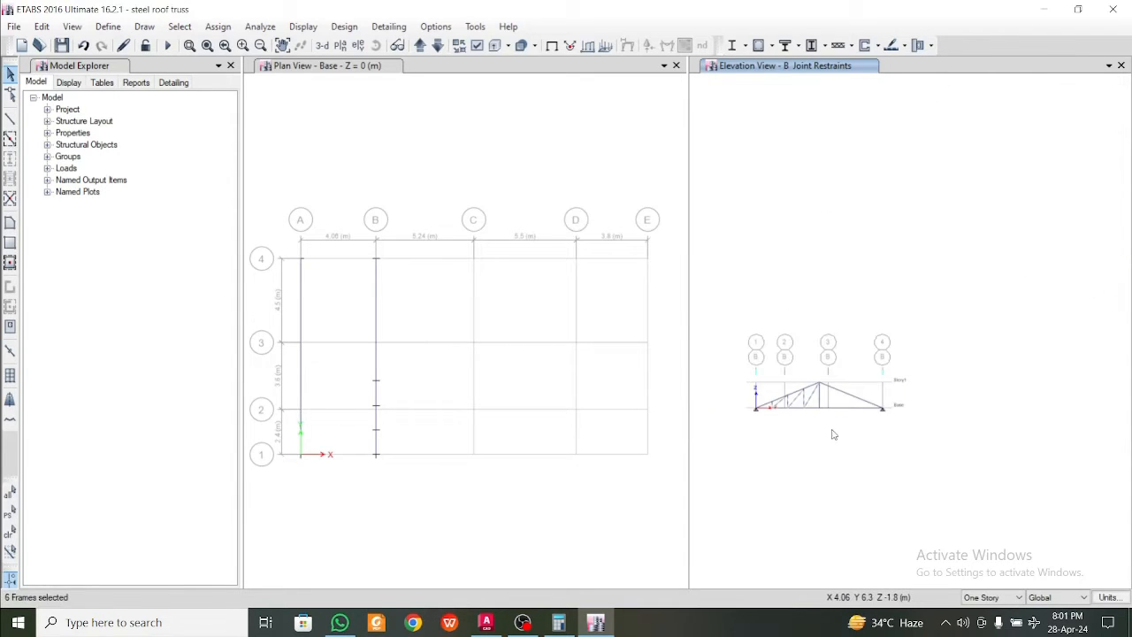
{"action": "scroll", "coordinate": [824, 417], "scroll_direction": "up", "scroll_amount": 4}
{"action": "middle_click_drag", "start_coordinate": [816, 415], "coordinate": [911, 415]}
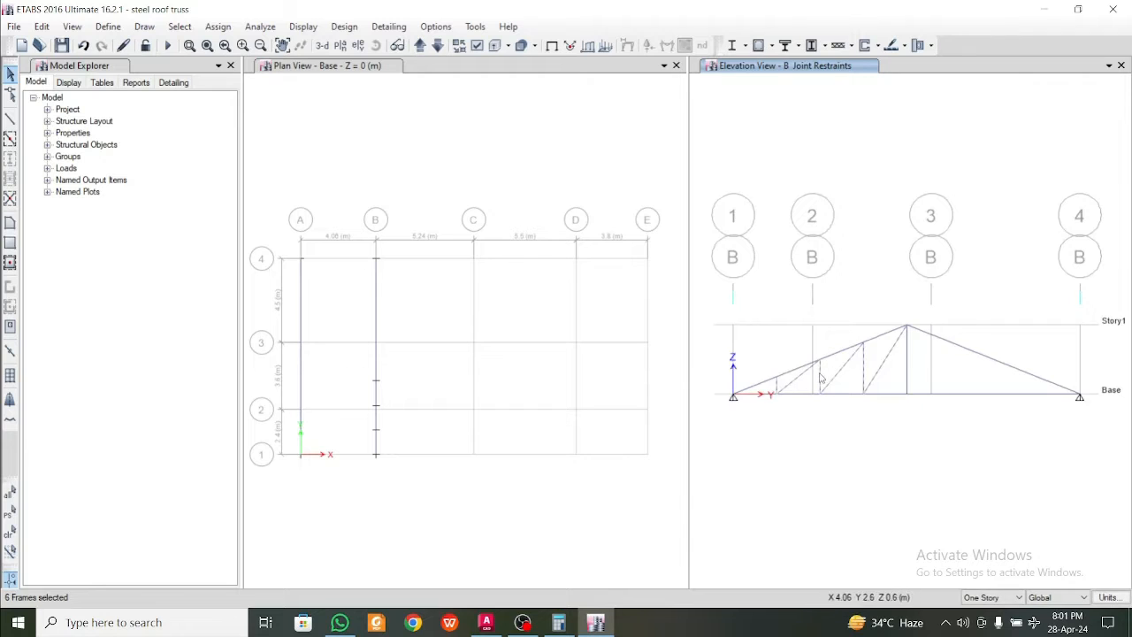
{"action": "middle_click_drag", "start_coordinate": [820, 379], "coordinate": [865, 385]}
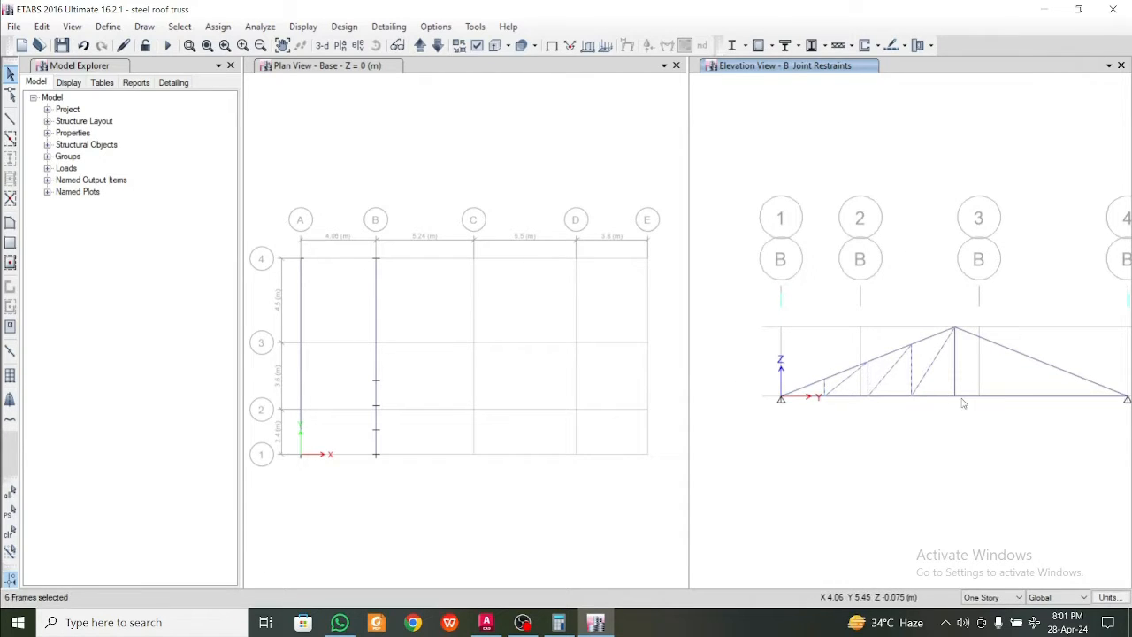
{"action": "key", "text": "ctrl+r"}
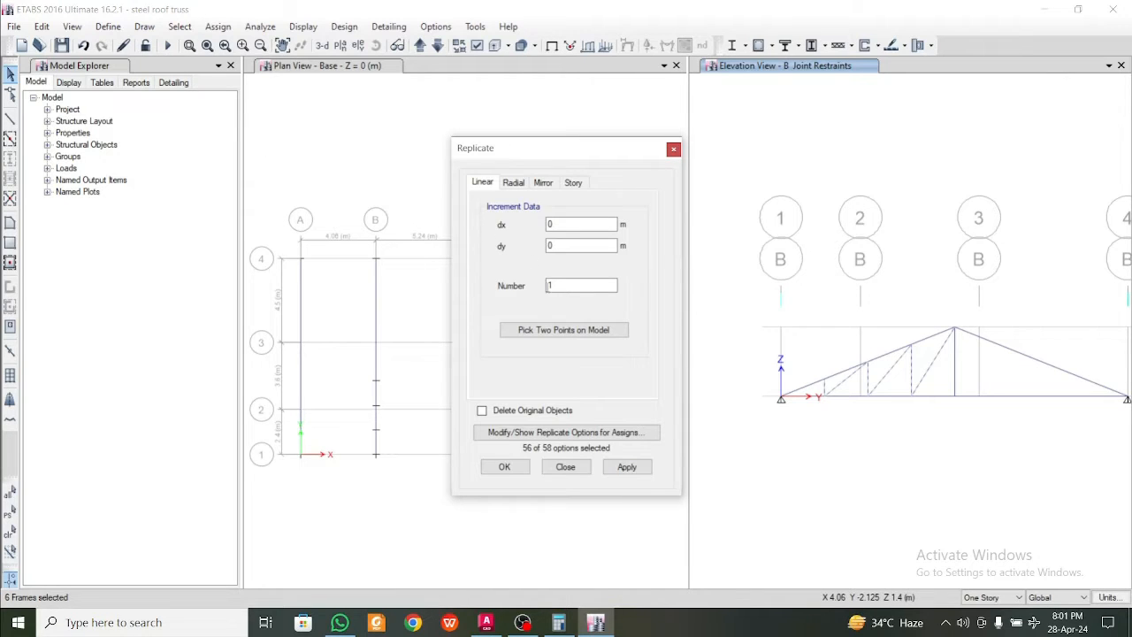
{"action": "left_click", "coordinate": [543, 182]}
{"action": "left_click", "coordinate": [568, 333]}
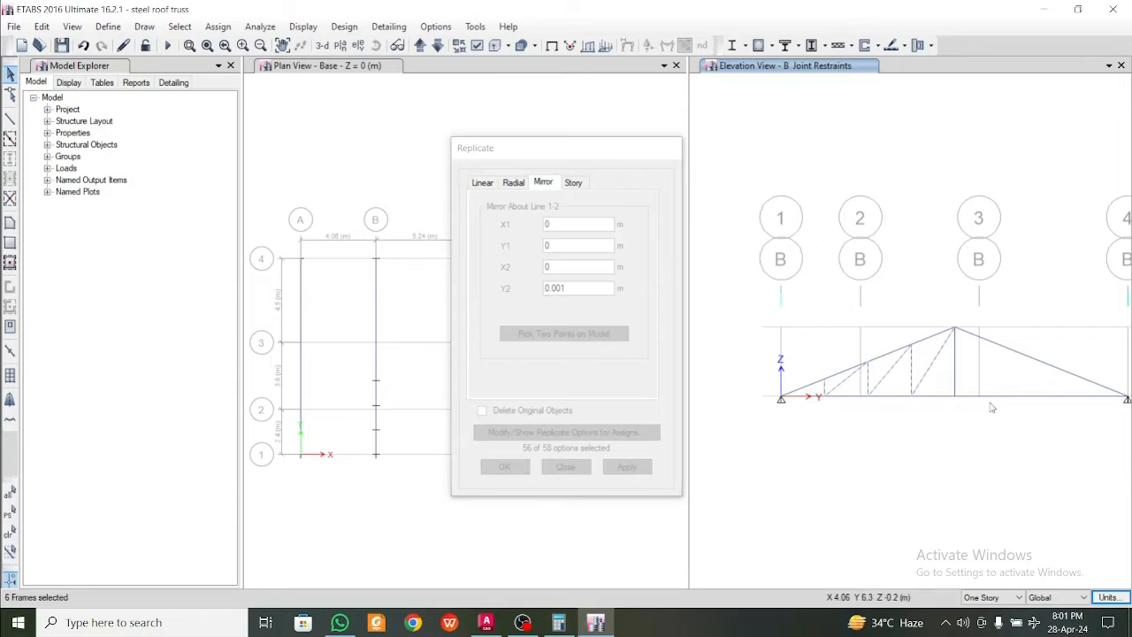
{"action": "left_click", "coordinate": [954, 396]}
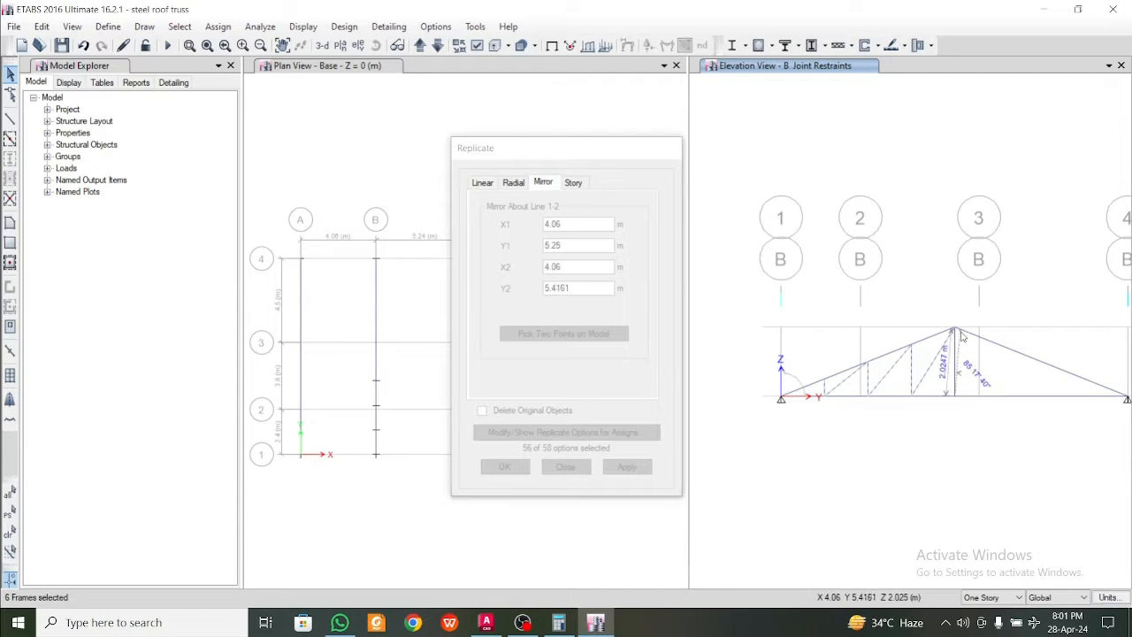
{"action": "left_click", "coordinate": [956, 332]}
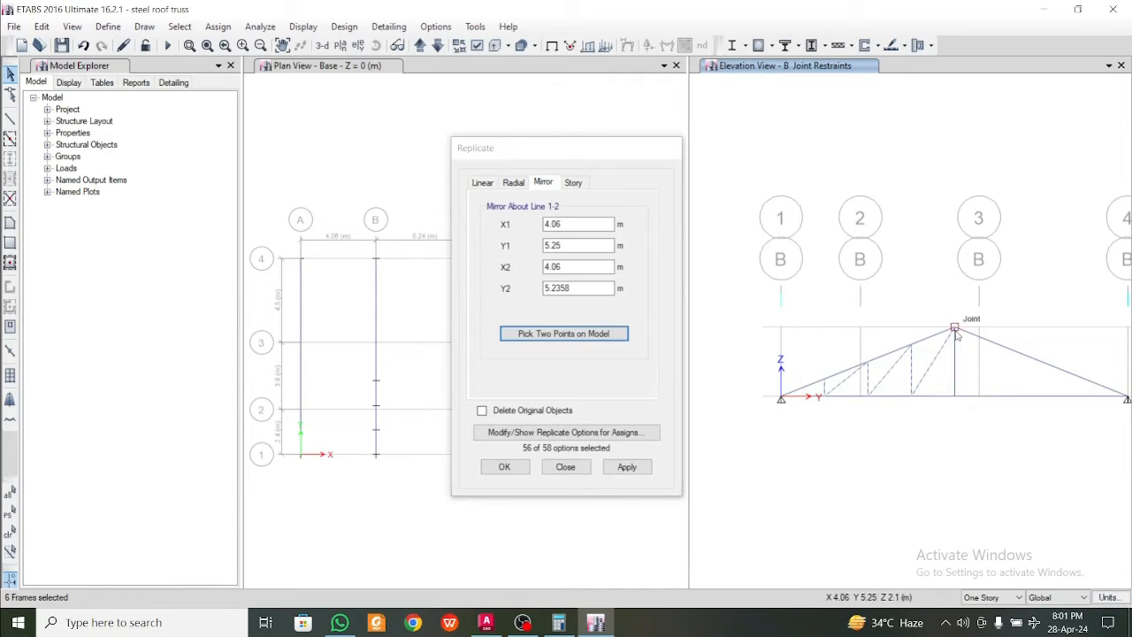
{"action": "left_click", "coordinate": [638, 474]}
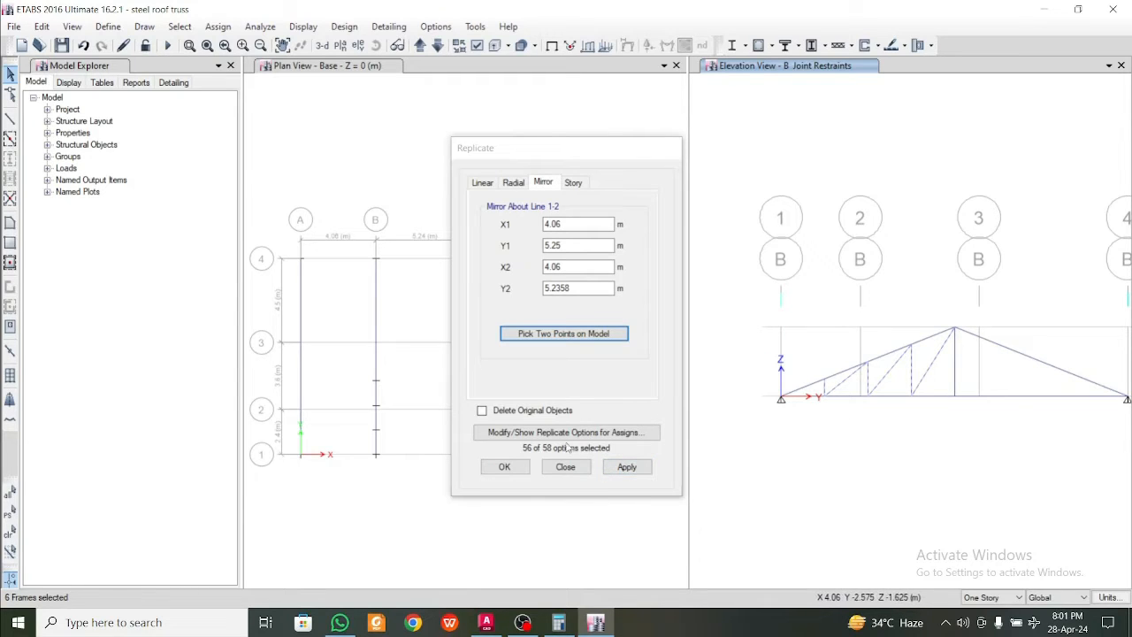
{"action": "left_click", "coordinate": [562, 469]}
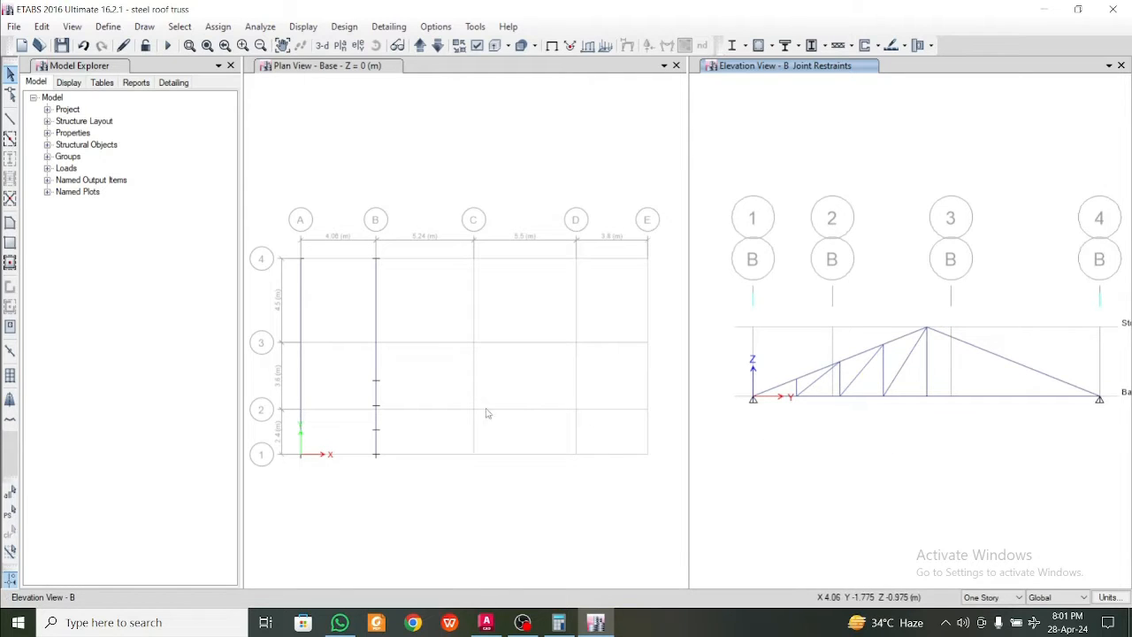
Join the two bottom chord segments on grid B into one frame running from grid 1 to grid 4
{"action": "left_click", "coordinate": [360, 375]}
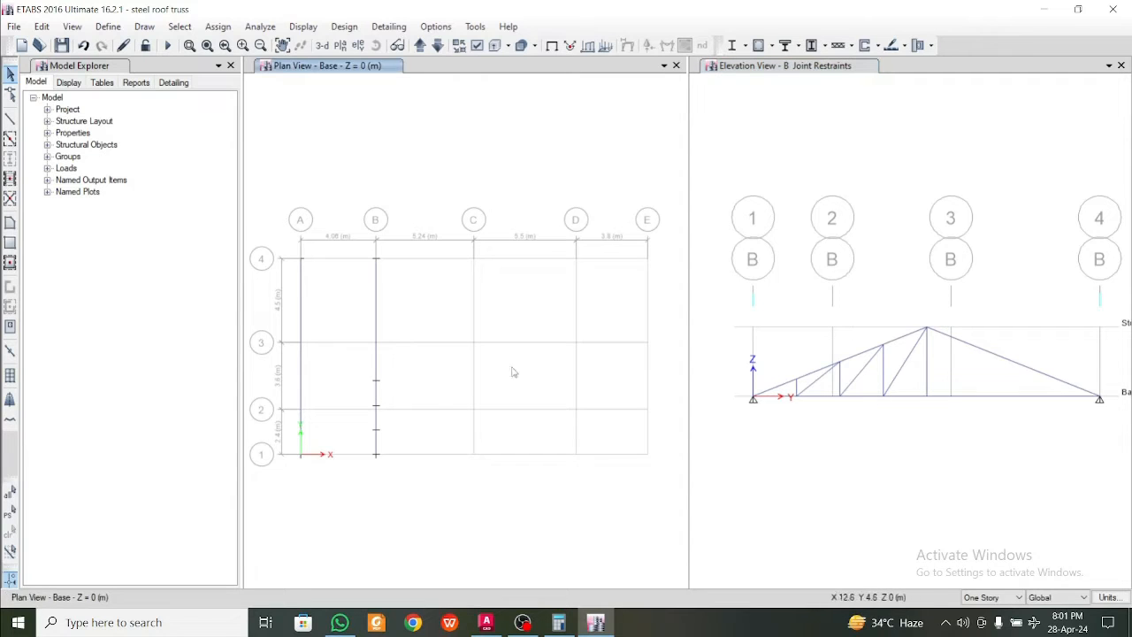
{"action": "left_click", "coordinate": [375, 305]}
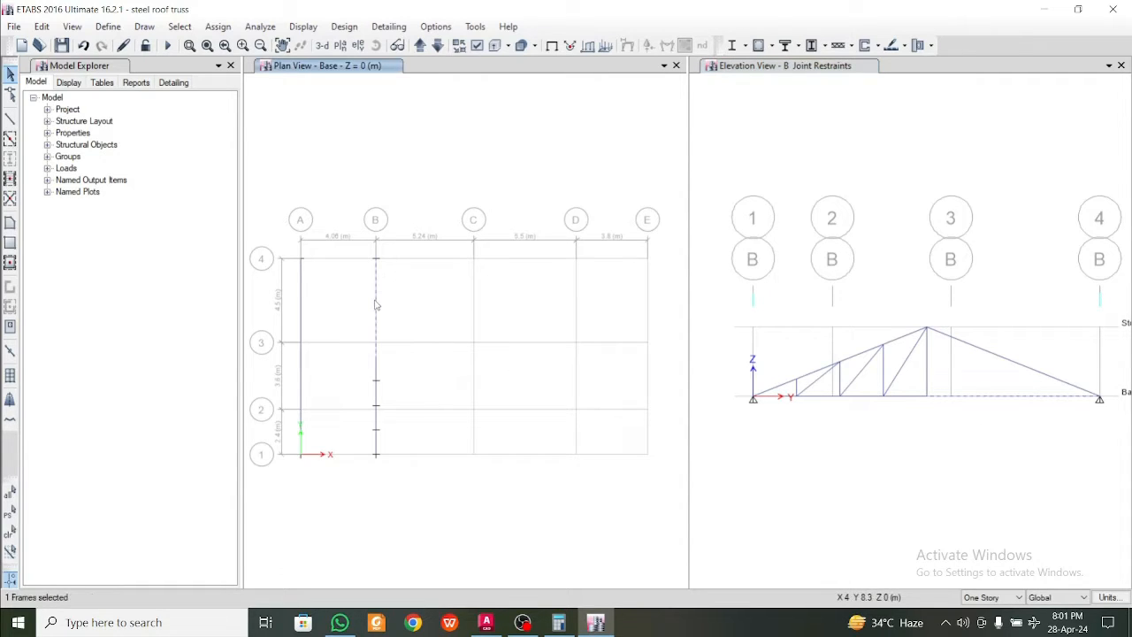
{"action": "left_click", "coordinate": [377, 375]}
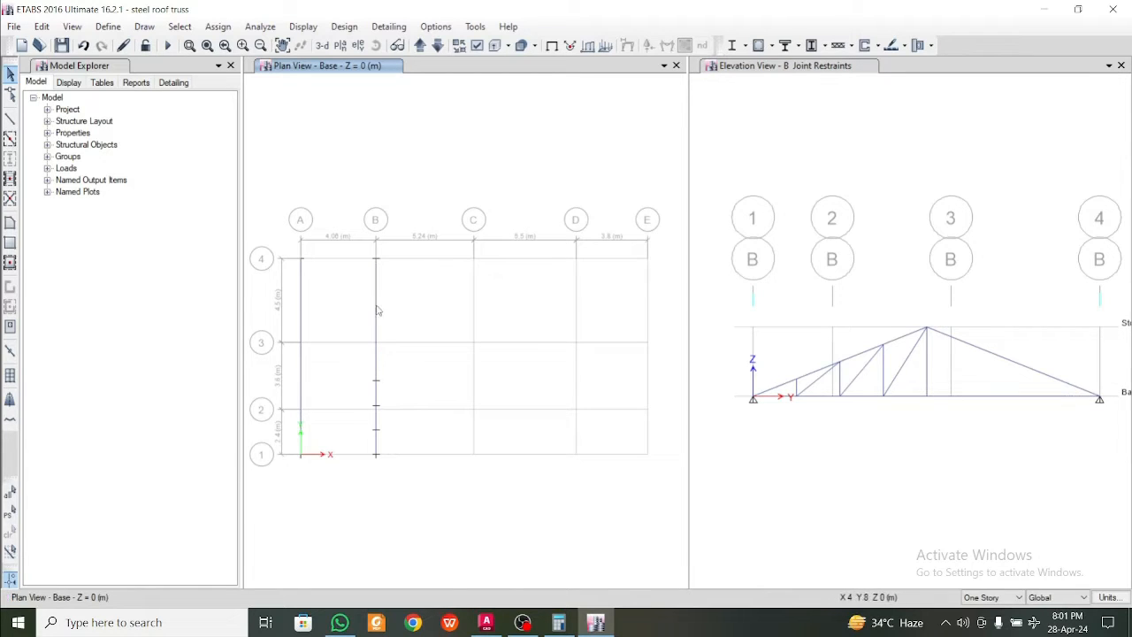
{"action": "left_click", "coordinate": [301, 315]}
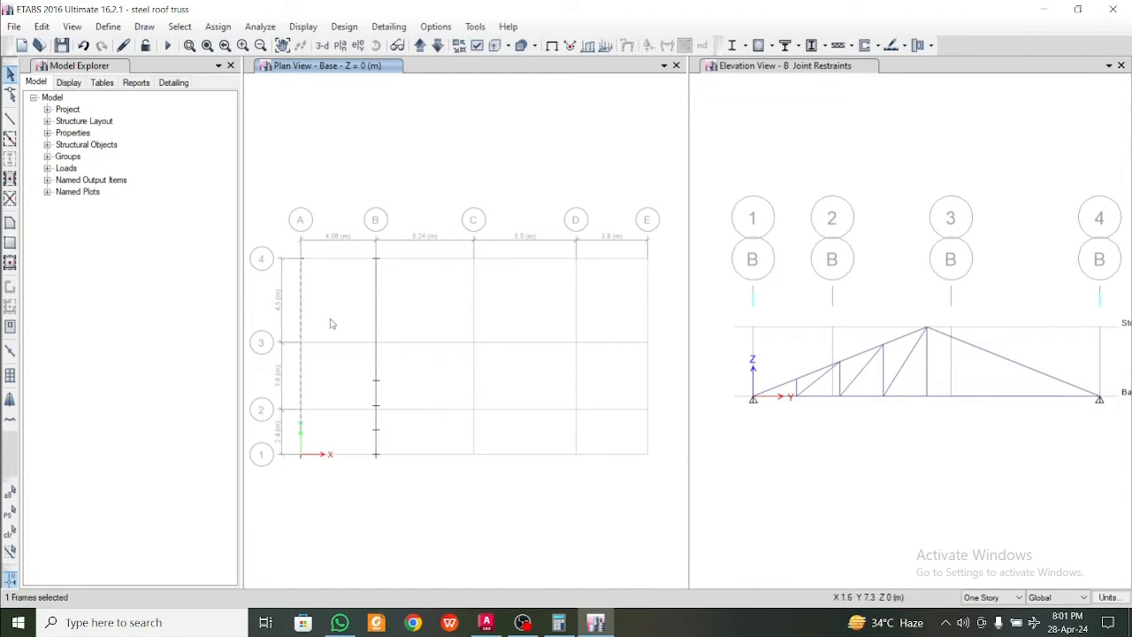
{"action": "key", "text": "Escape"}
{"action": "left_click", "coordinate": [901, 397]}
{"action": "left_click", "coordinate": [953, 398]}
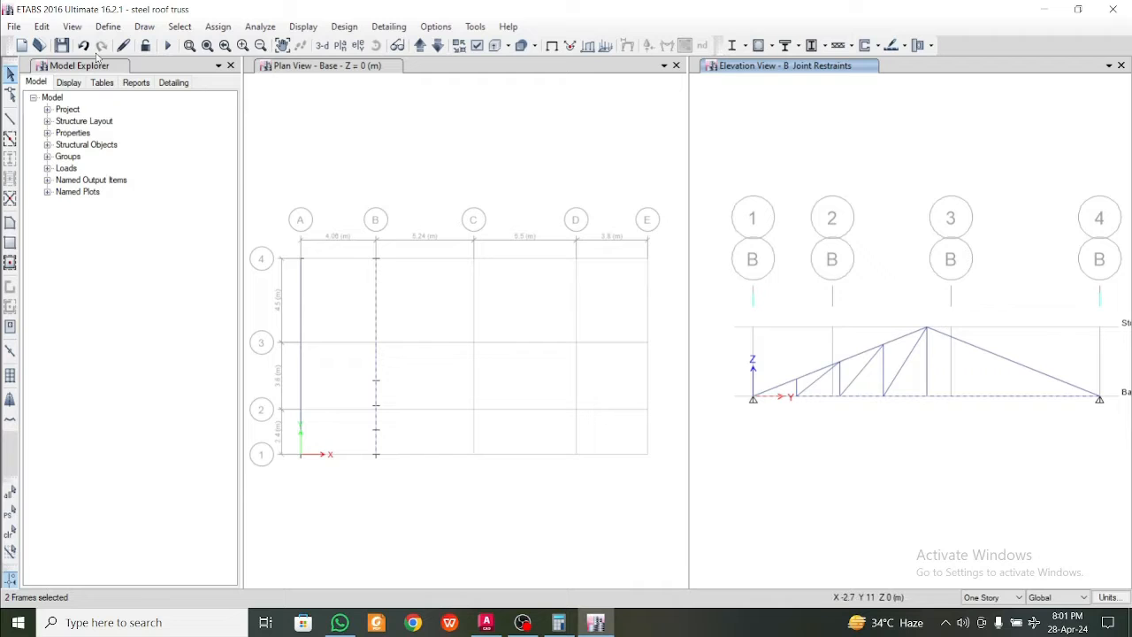
{"action": "left_click", "coordinate": [42, 26]}
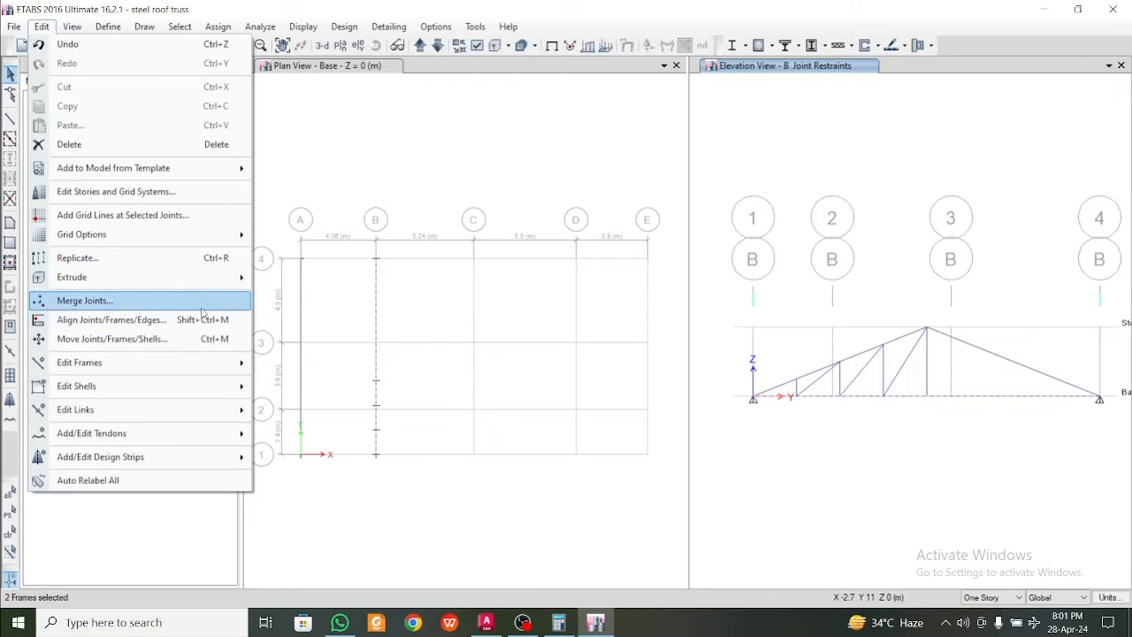
{"action": "mouse_move", "coordinate": [223, 362]}
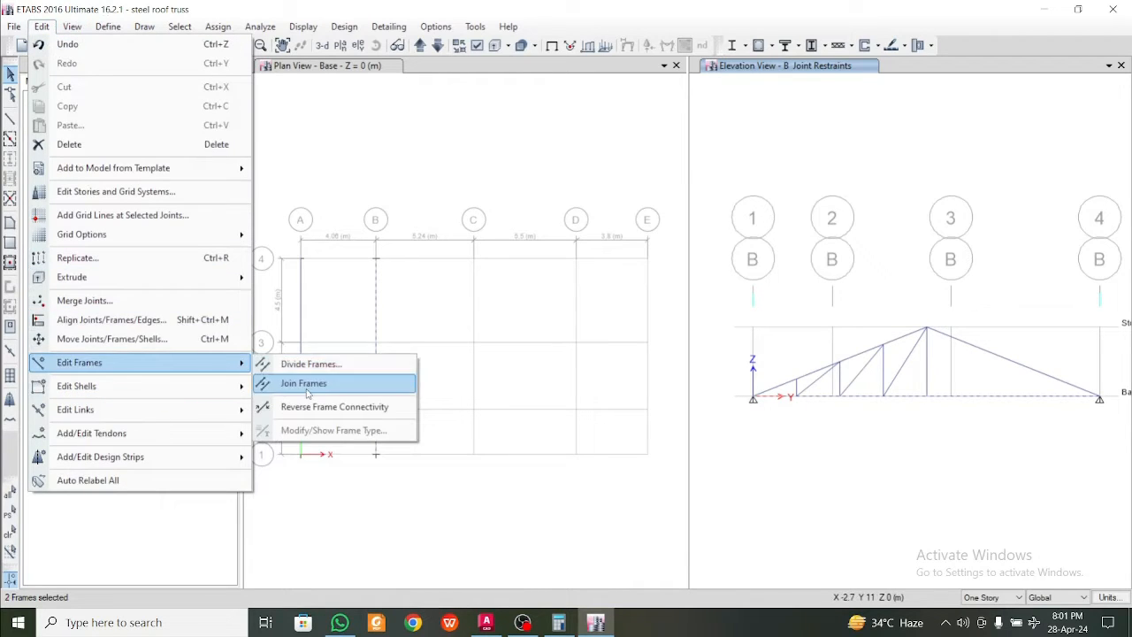
{"action": "left_click", "coordinate": [304, 383]}
{"action": "key", "text": "Escape"}
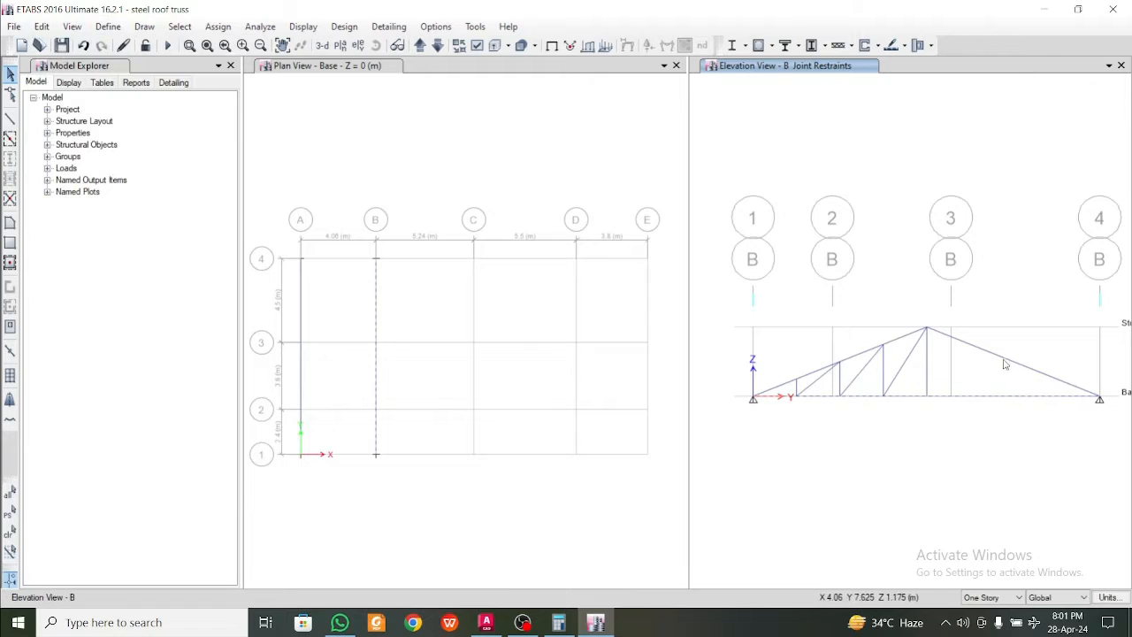
Replicate the grid B bottom chord linearly to grid C with dx 5.24 m, dy 0 and one copy, picking the points on grid 4
{"action": "left_click", "coordinate": [377, 321]}
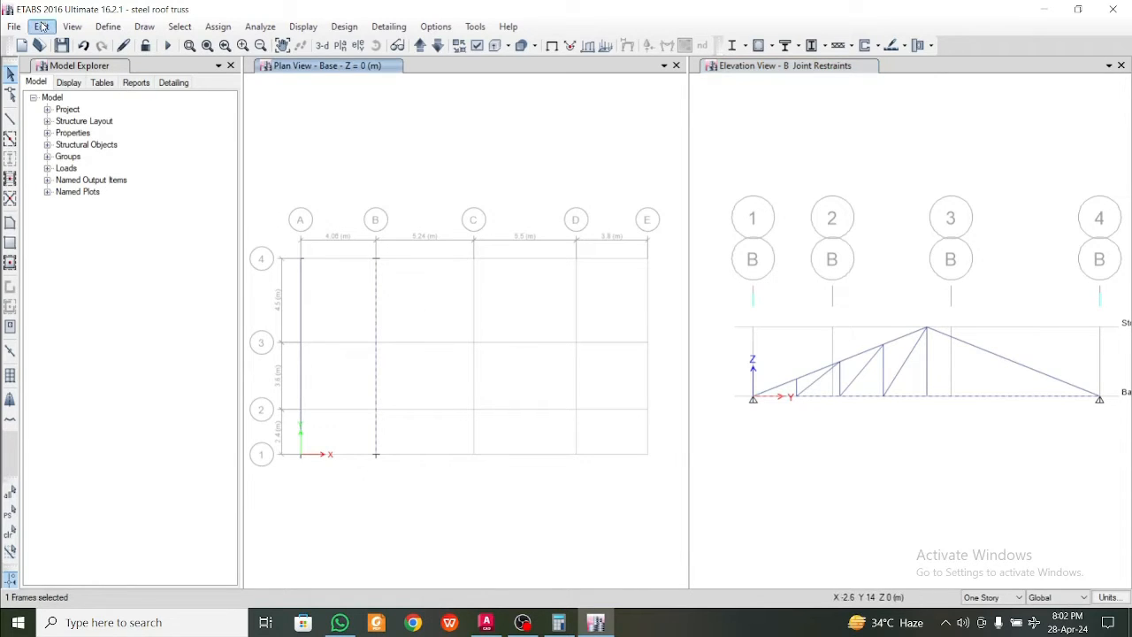
{"action": "key", "text": "ctrl+r"}
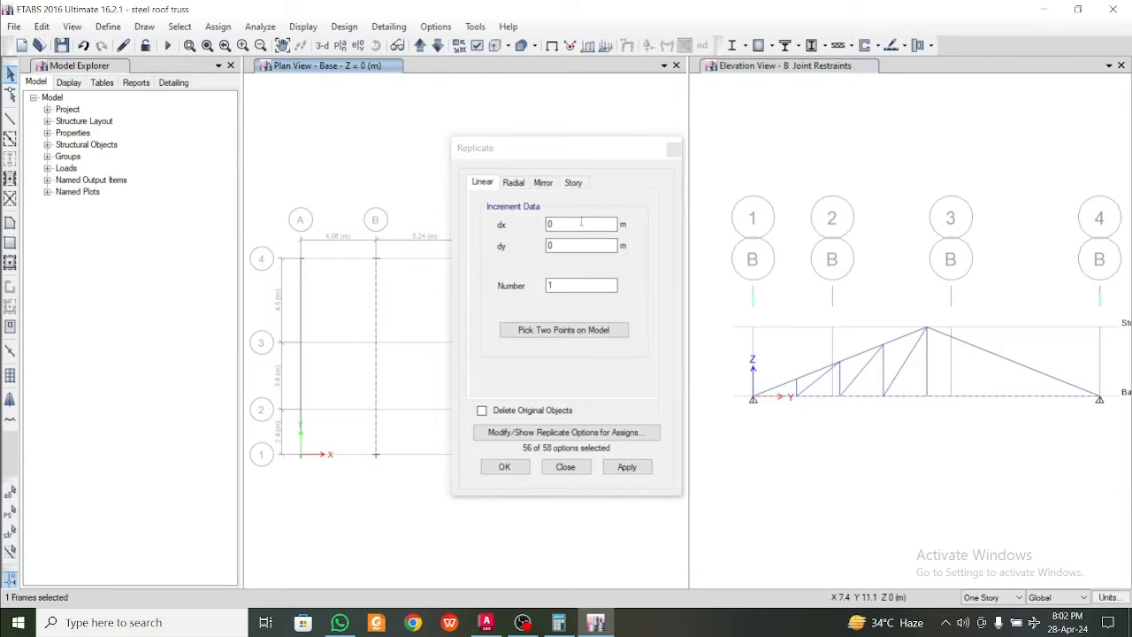
{"action": "left_click", "coordinate": [581, 330]}
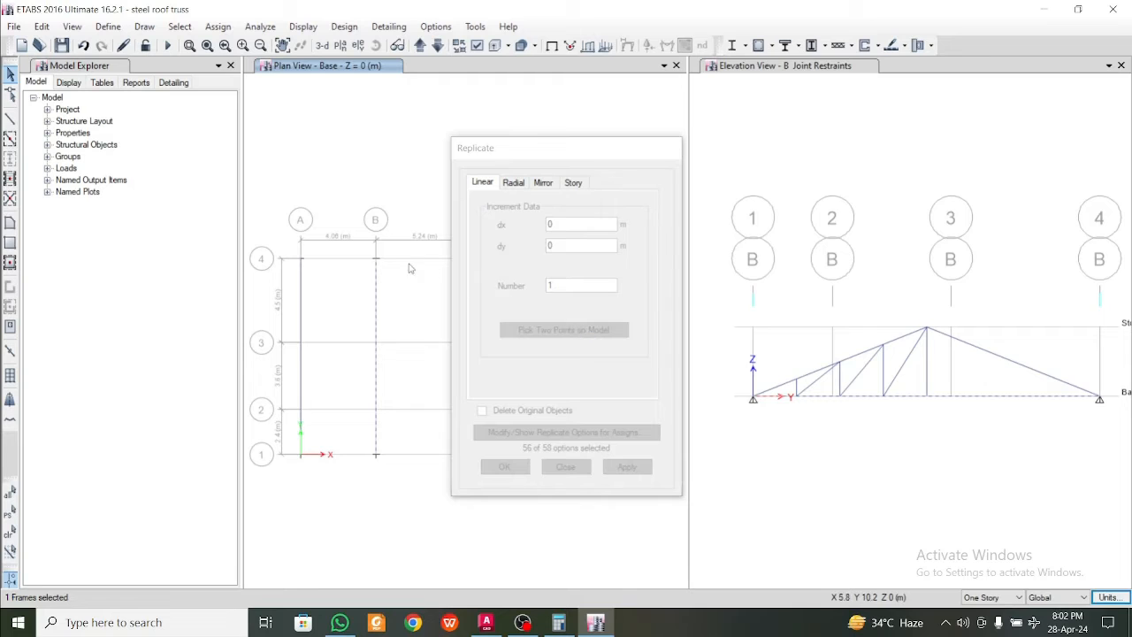
{"action": "left_click_drag", "start_coordinate": [580, 150], "coordinate": [900, 134]}
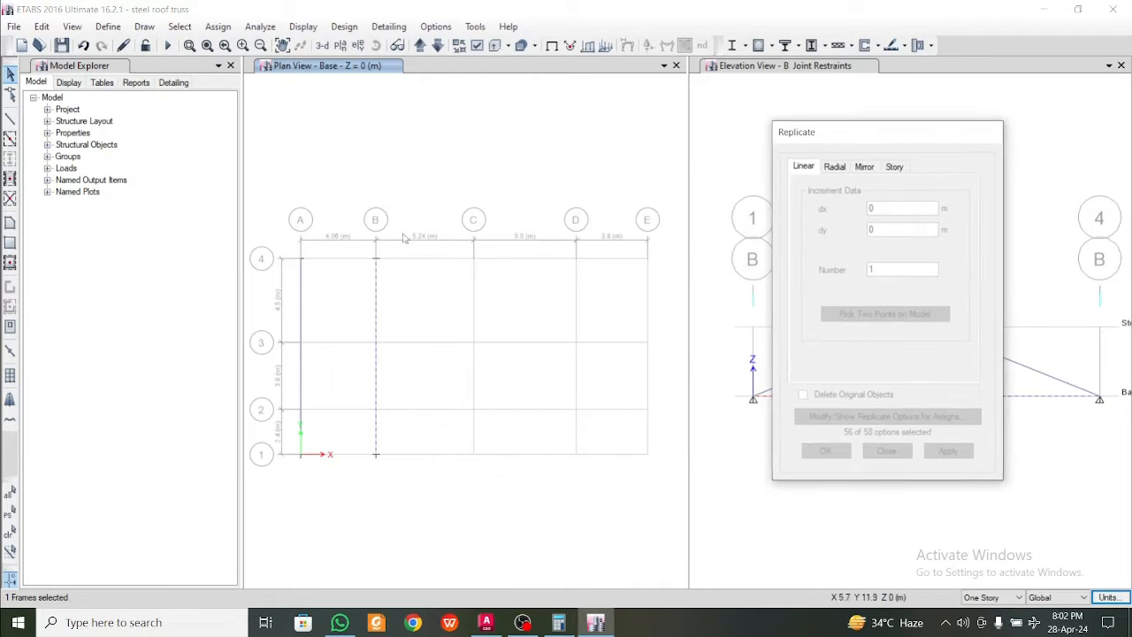
{"action": "left_click", "coordinate": [376, 258]}
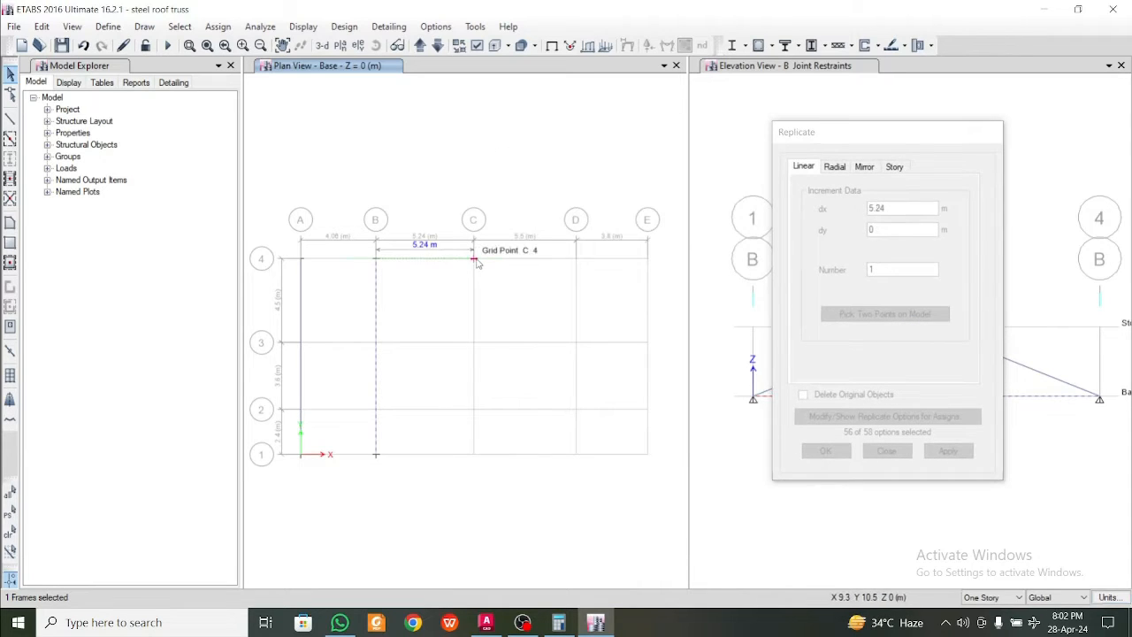
{"action": "left_click", "coordinate": [477, 259]}
{"action": "left_click", "coordinate": [948, 451]}
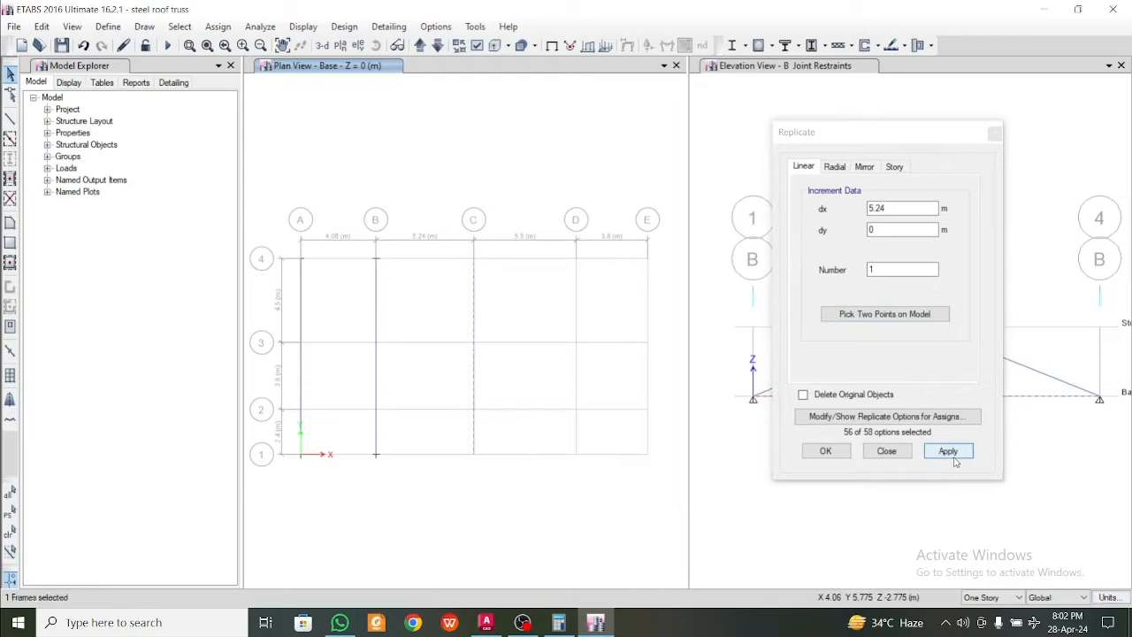
{"action": "left_click", "coordinate": [826, 451]}
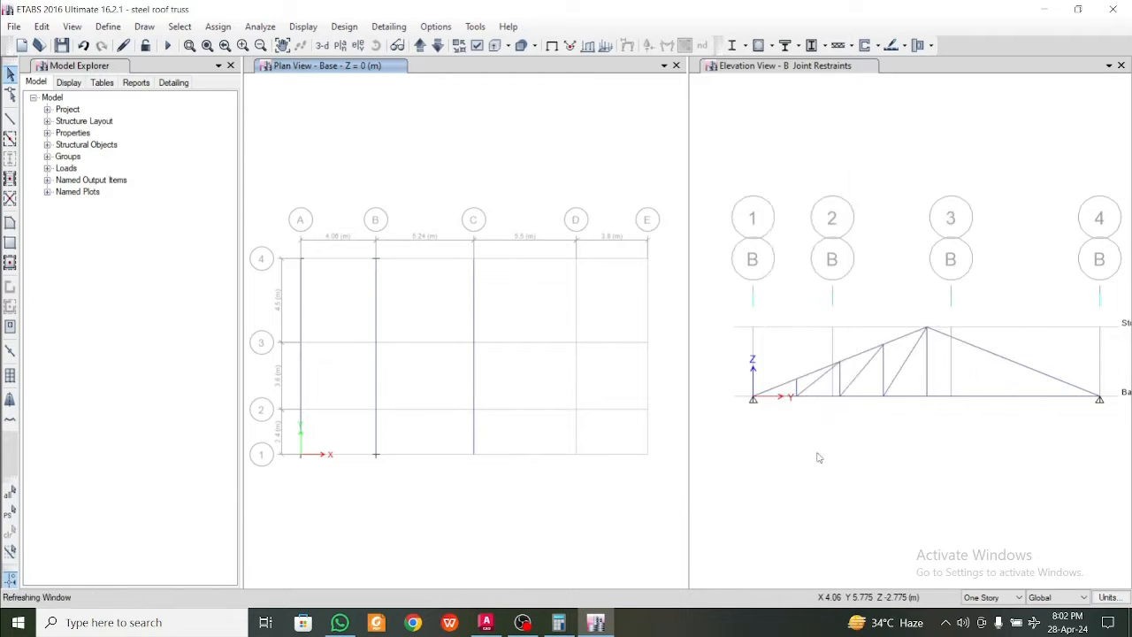
Select the bottom chords on grids B and C, and divide the selected frames into 2 frame objects
{"action": "left_click", "coordinate": [474, 362]}
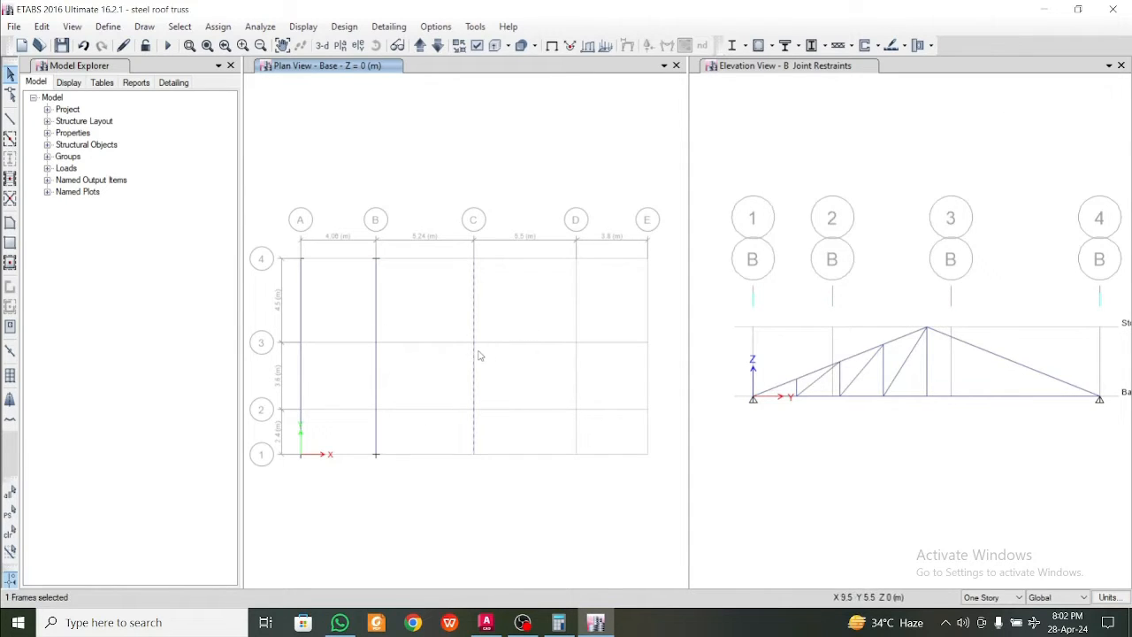
{"action": "left_click", "coordinate": [376, 380]}
{"action": "key", "text": "Escape"}
{"action": "left_click", "coordinate": [473, 373]}
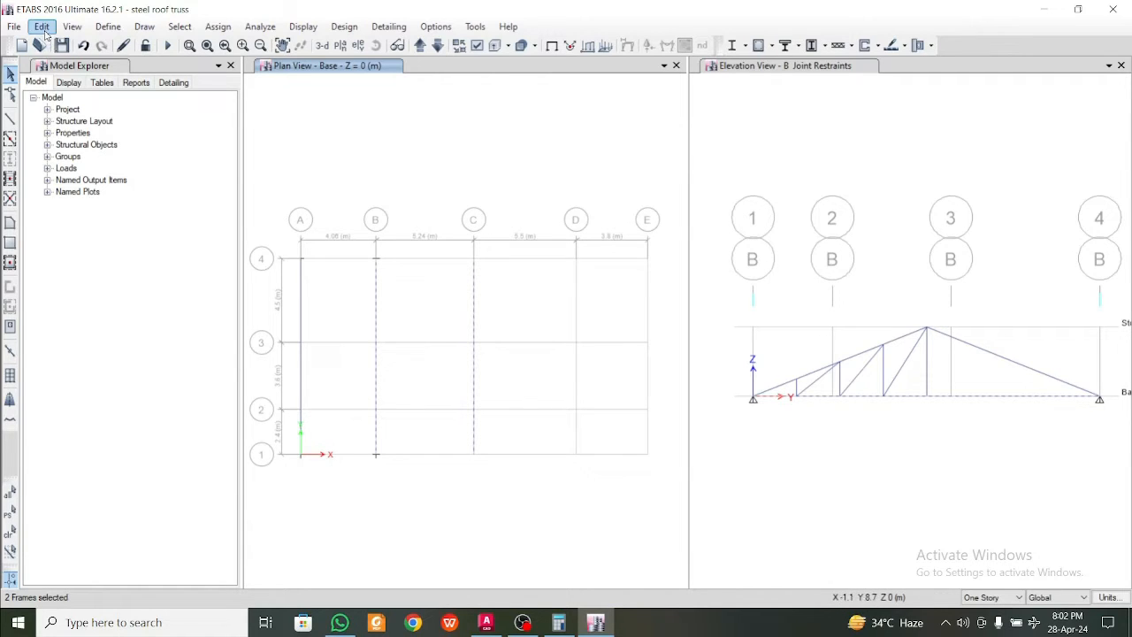
{"action": "left_click", "coordinate": [41, 25]}
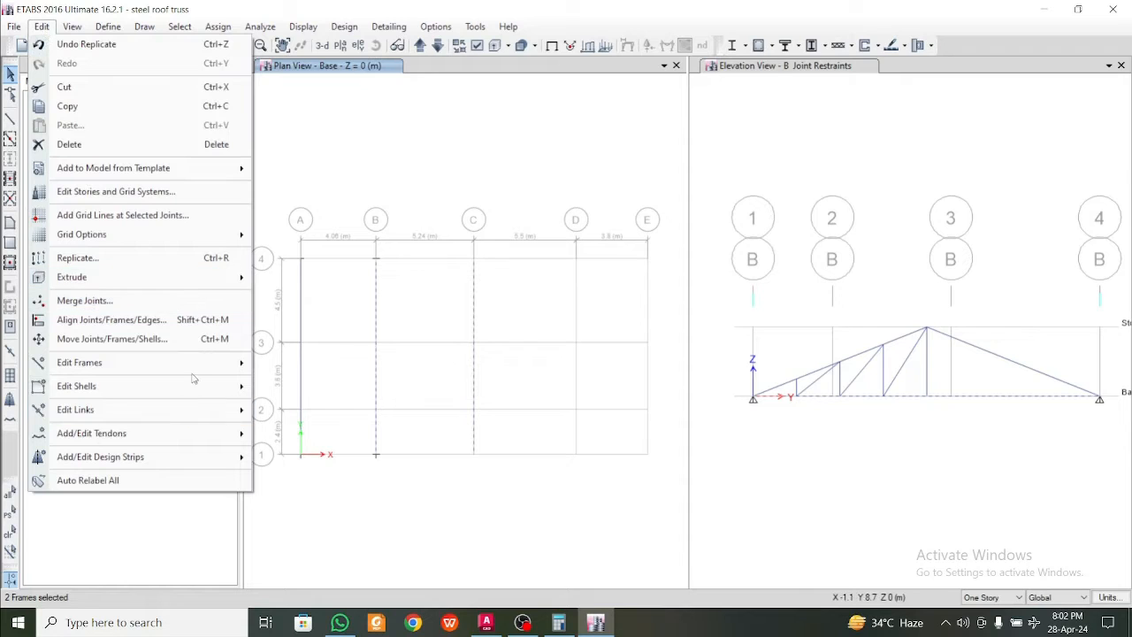
{"action": "mouse_move", "coordinate": [206, 364]}
{"action": "left_click", "coordinate": [314, 367]}
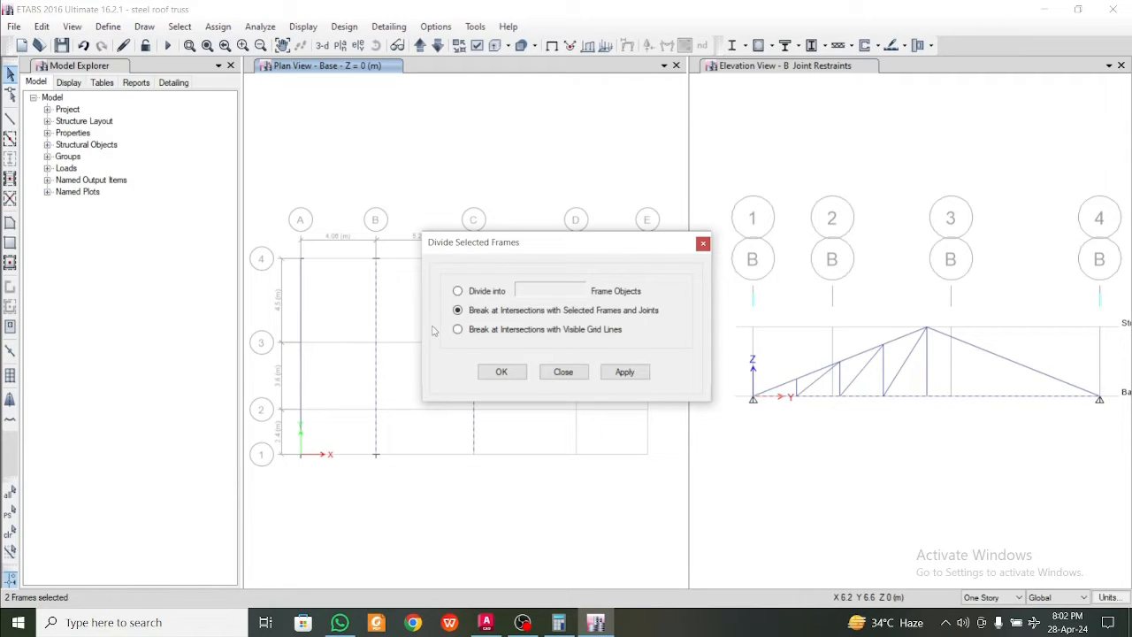
{"action": "left_click", "coordinate": [498, 298]}
{"action": "left_click", "coordinate": [624, 371]}
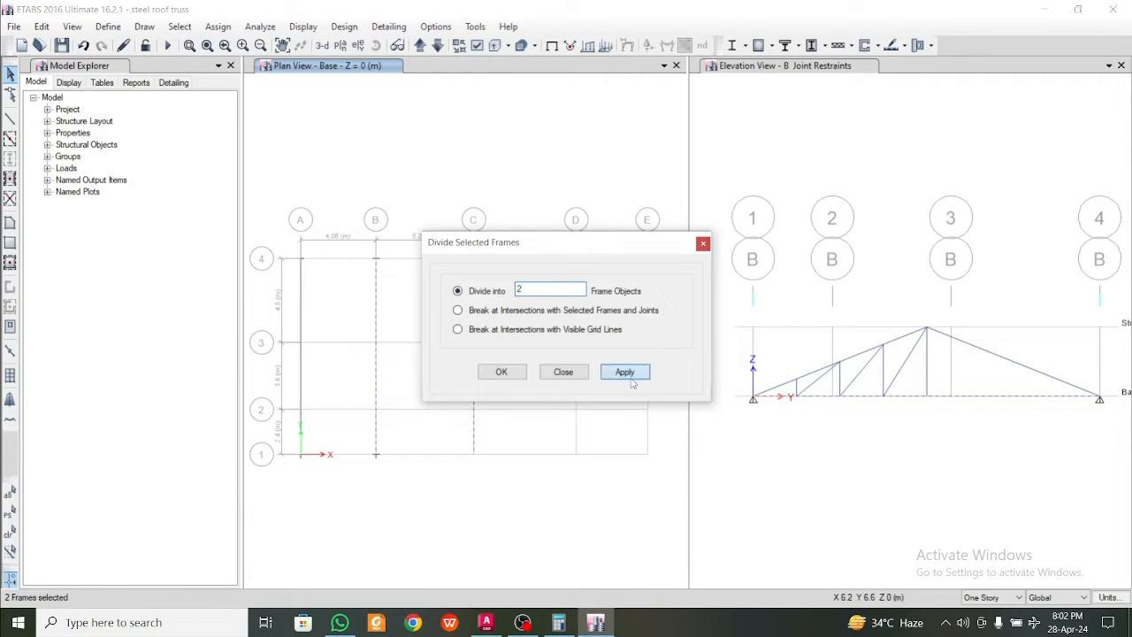
{"action": "left_click", "coordinate": [511, 372]}
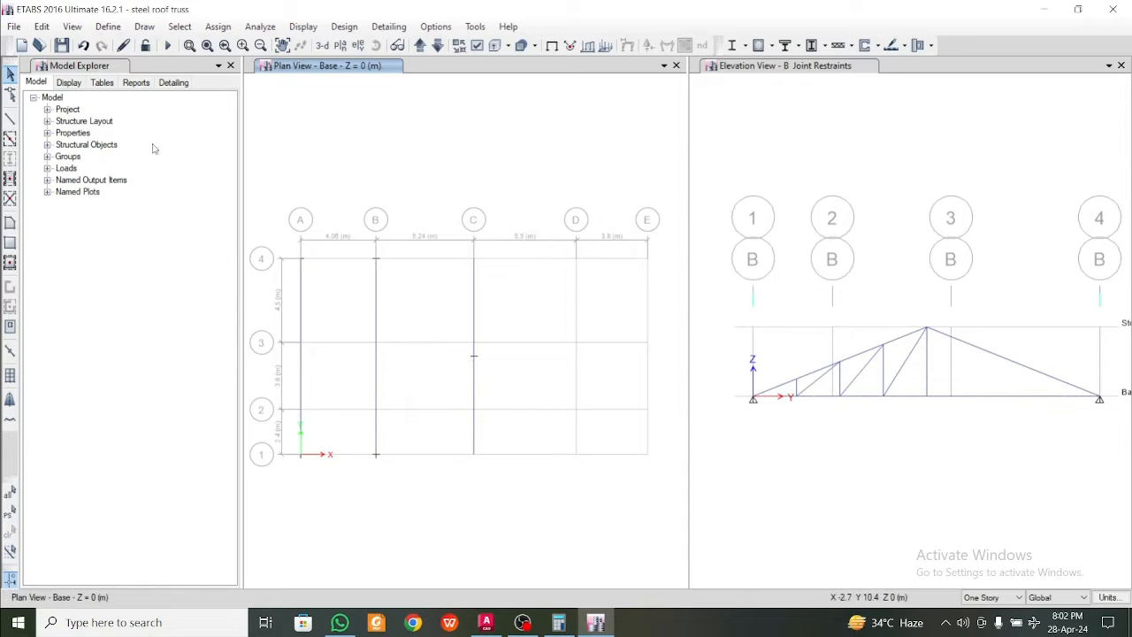
{"action": "left_click", "coordinate": [376, 320]}
{"action": "left_click", "coordinate": [376, 366]}
{"action": "scroll", "coordinate": [880, 382], "scroll_direction": "up", "scroll_amount": 3}
{"action": "scroll", "coordinate": [878, 387], "scroll_direction": "down", "scroll_amount": 5}
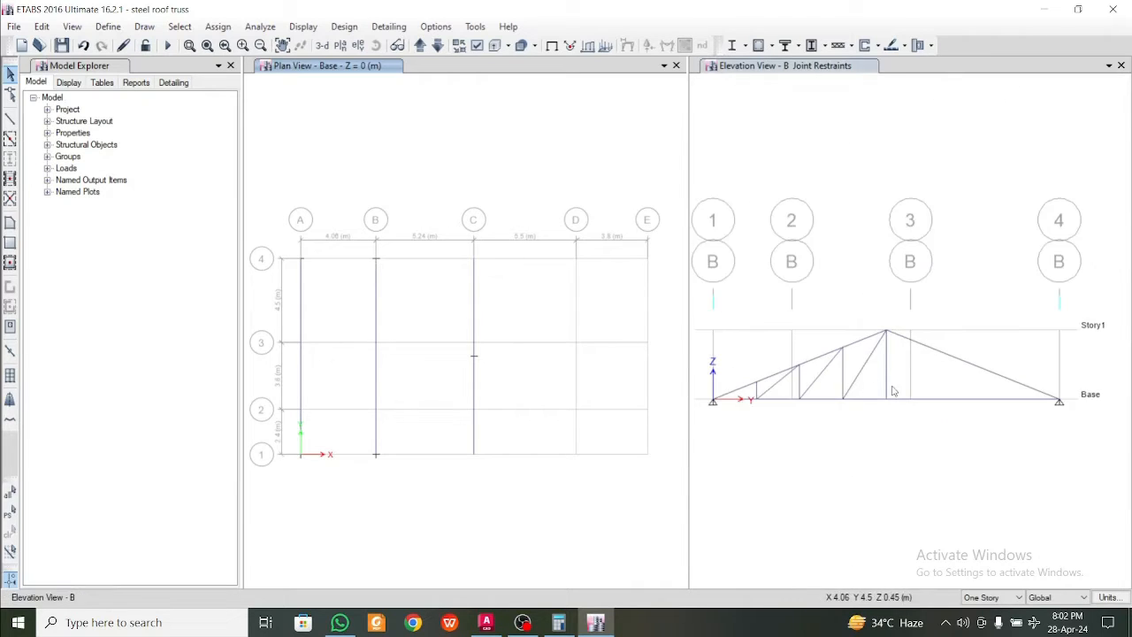
{"action": "left_click_drag", "start_coordinate": [909, 387], "coordinate": [802, 394]}
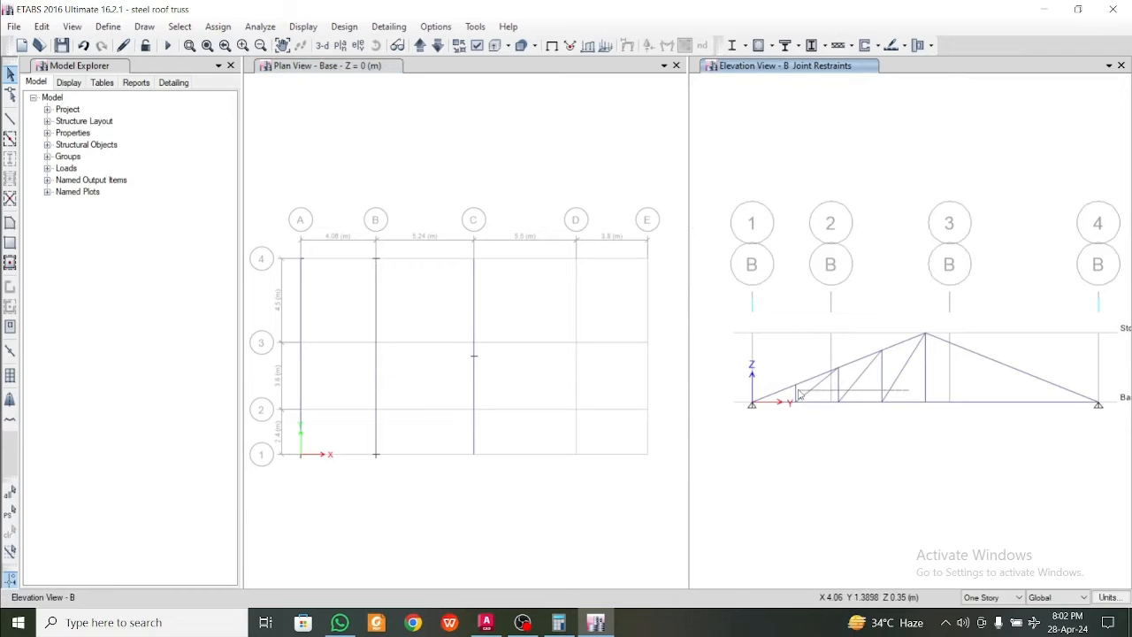
{"action": "scroll", "coordinate": [796, 394], "scroll_direction": "up", "scroll_amount": 3}
{"action": "left_click", "coordinate": [780, 395]}
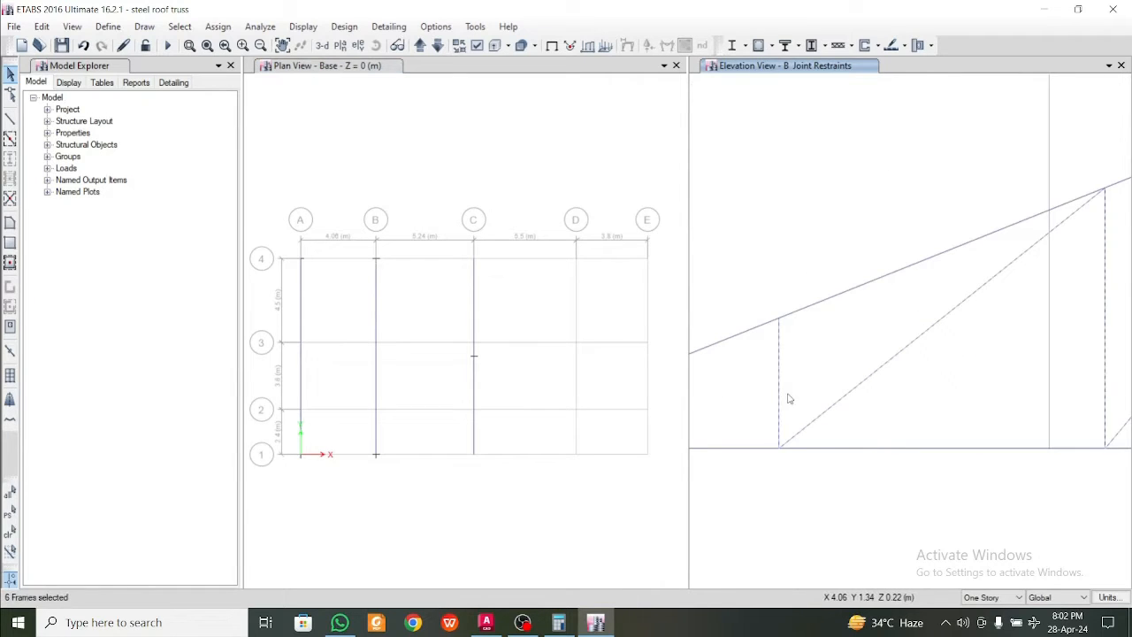
{"action": "scroll", "coordinate": [794, 392], "scroll_direction": "down", "scroll_amount": 5}
{"action": "scroll", "coordinate": [812, 402], "scroll_direction": "up", "scroll_amount": 2}
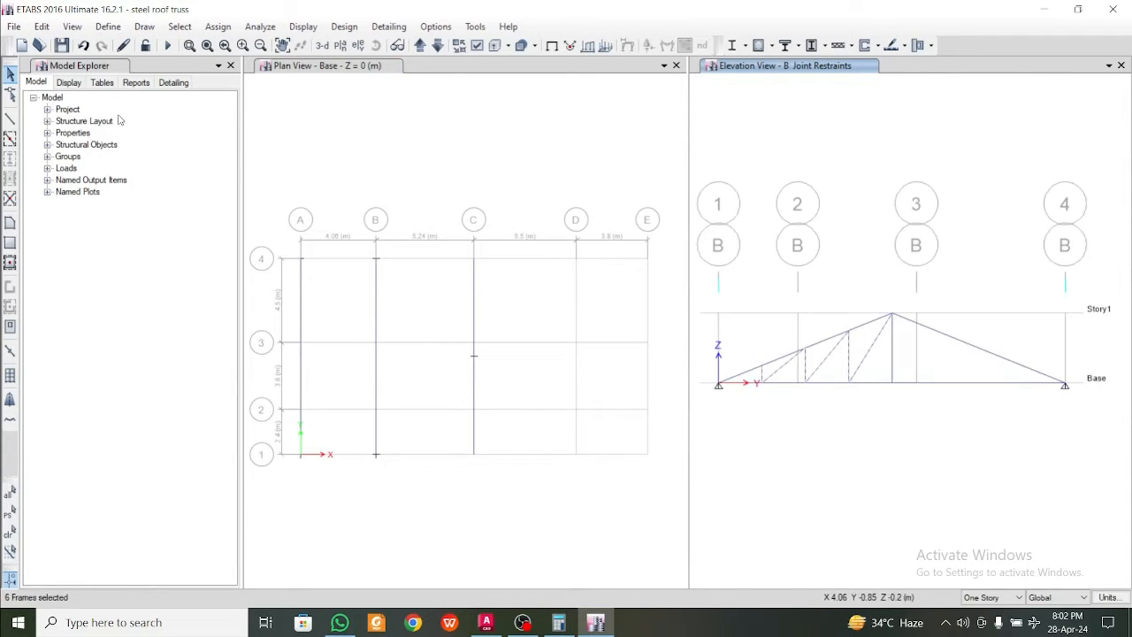
{"action": "key", "text": "ctrl+r"}
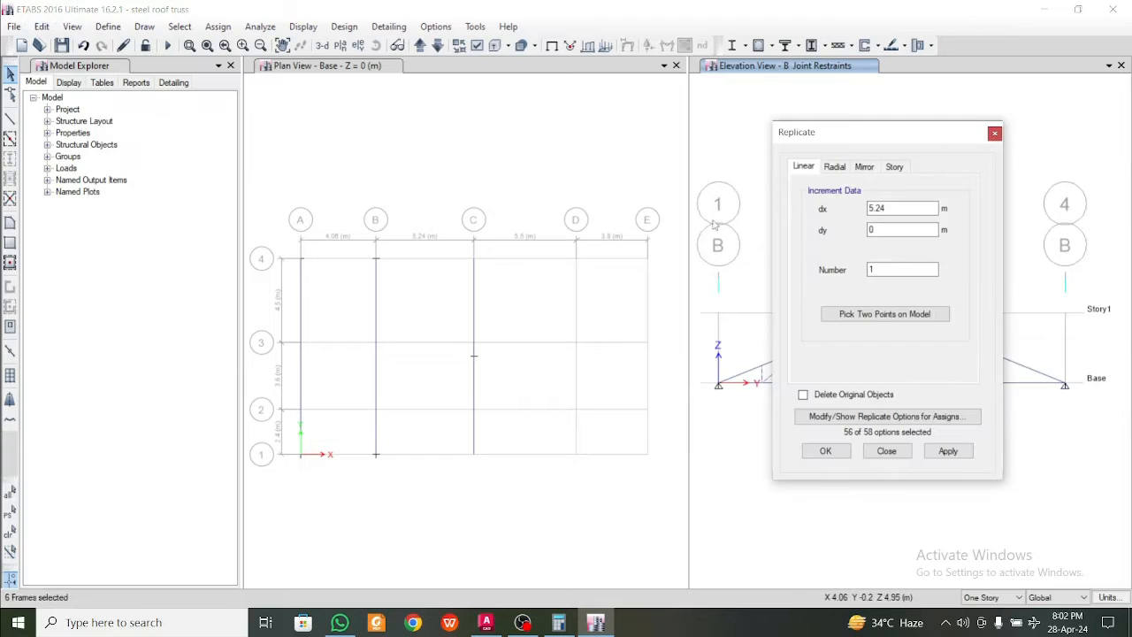
{"action": "left_click", "coordinate": [865, 167]}
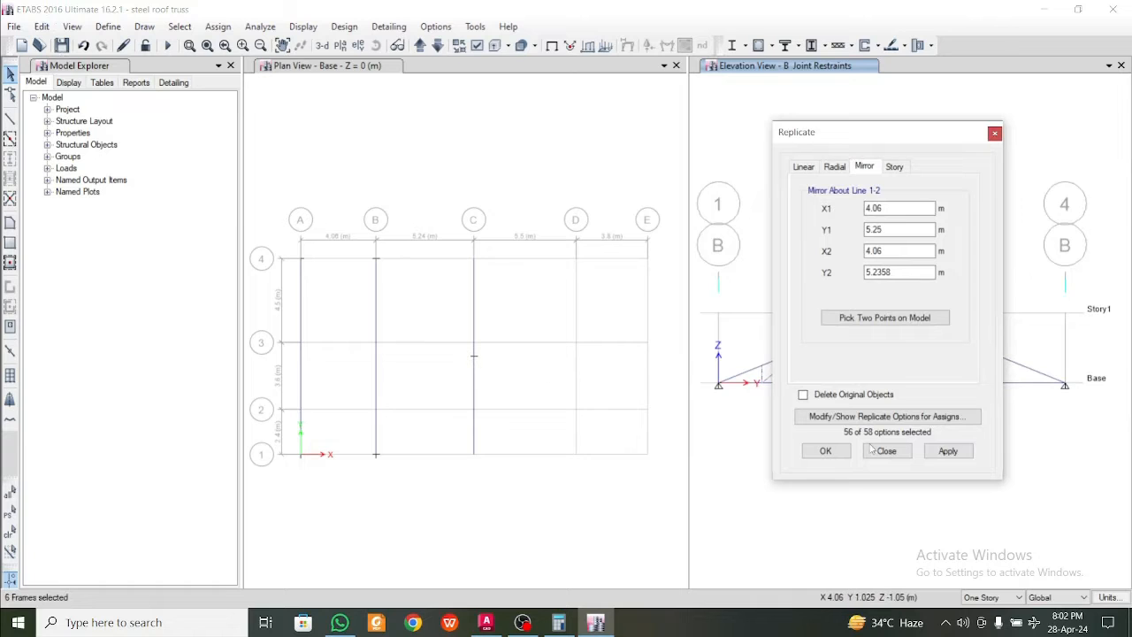
{"action": "left_click", "coordinate": [923, 318]}
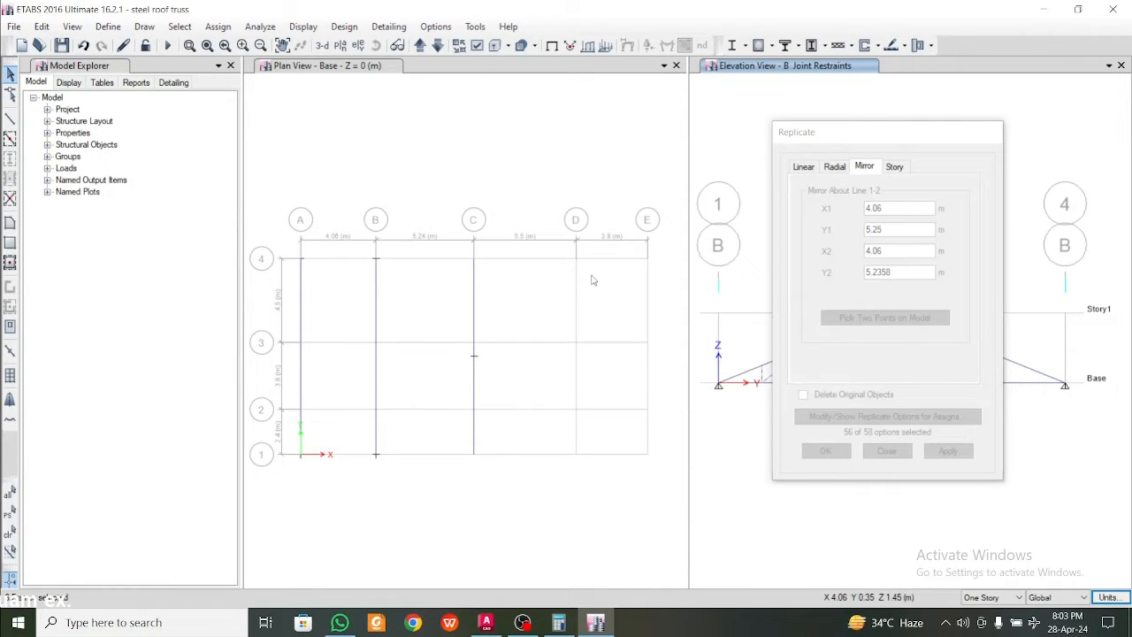
{"action": "left_click", "coordinate": [474, 357]}
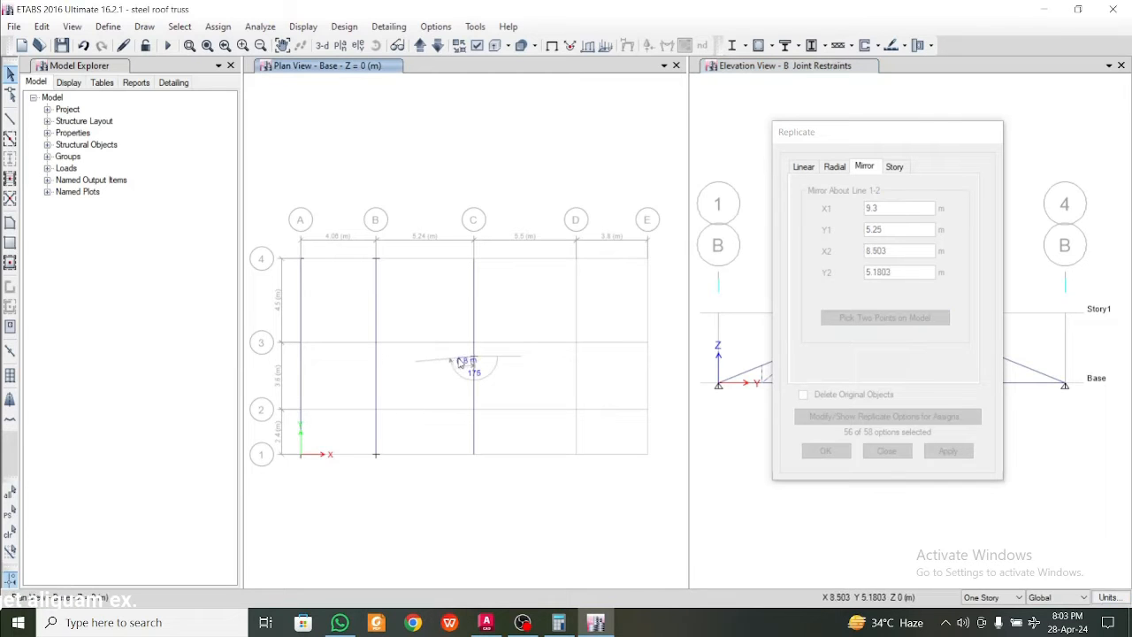
{"action": "left_click", "coordinate": [376, 357]}
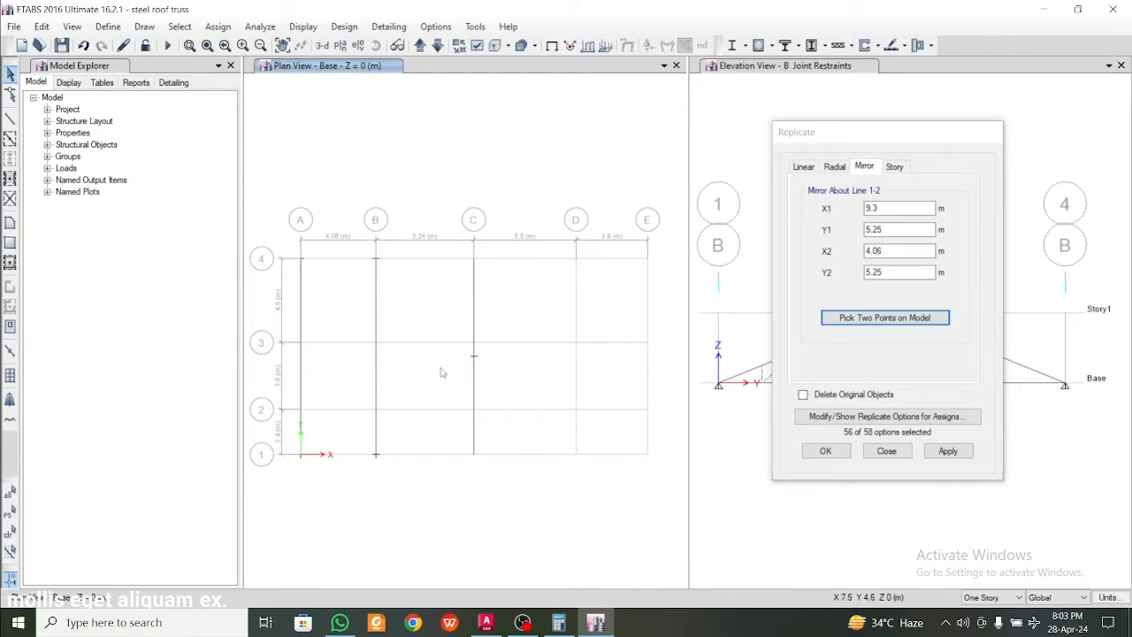
{"action": "left_click_drag", "start_coordinate": [954, 137], "coordinate": [525, 92]}
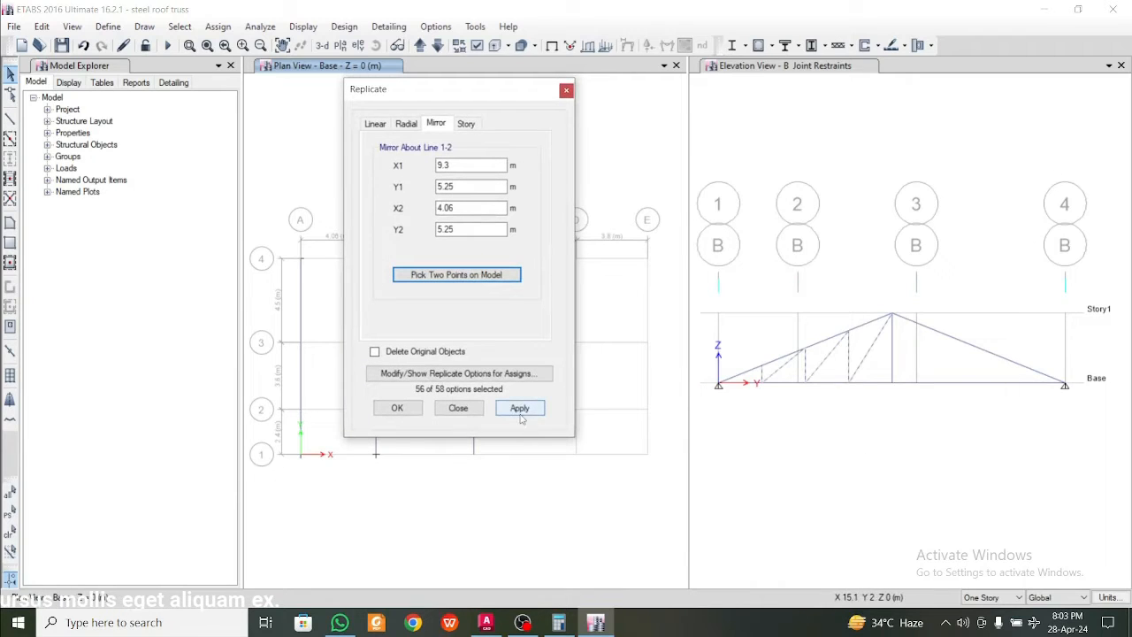
{"action": "left_click", "coordinate": [566, 91]}
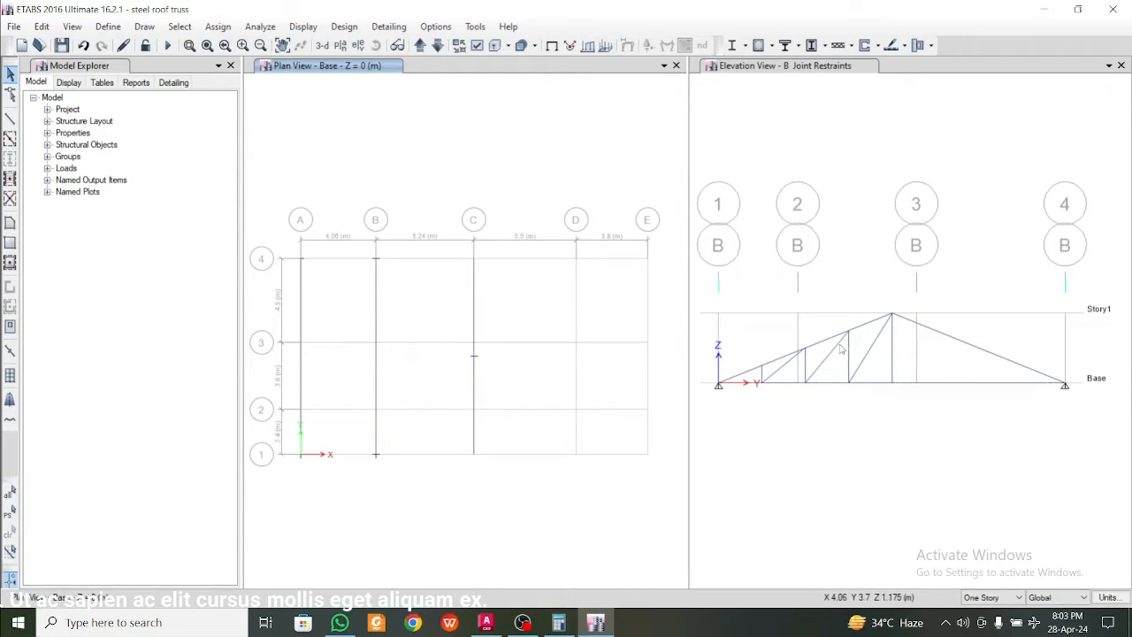
Mirror the grid B intermediate verticals and diagonals about the line through the bottom chord midpoints, from (4.06, 5.25) to (9.3, 5.25)
{"action": "left_click_drag", "start_coordinate": [870, 359], "coordinate": [759, 382]}
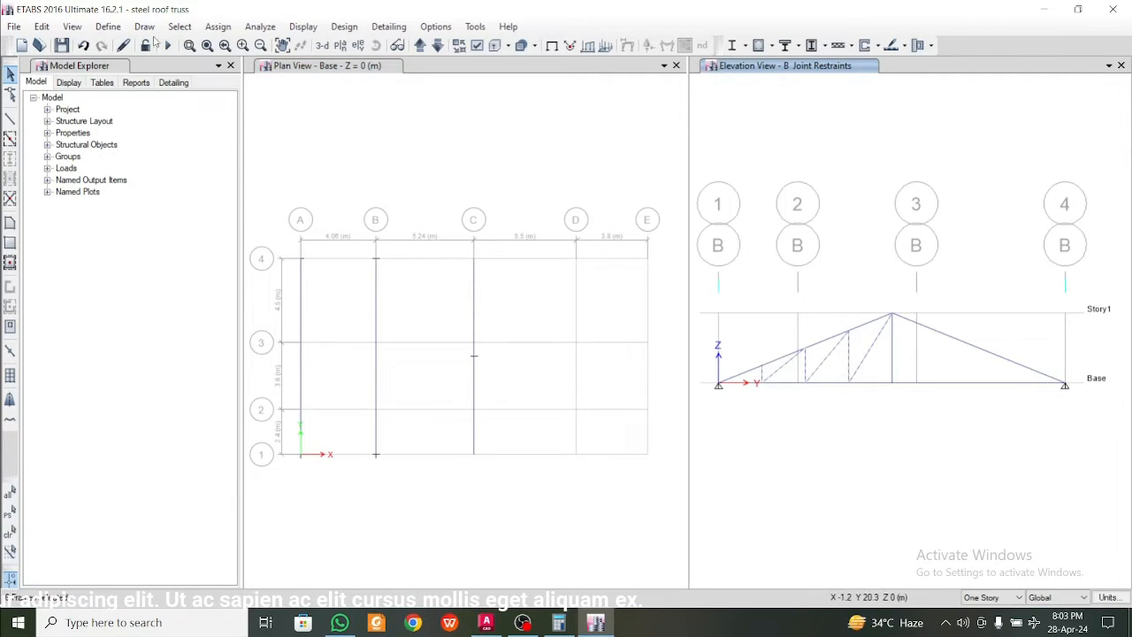
{"action": "key", "text": "ctrl+r"}
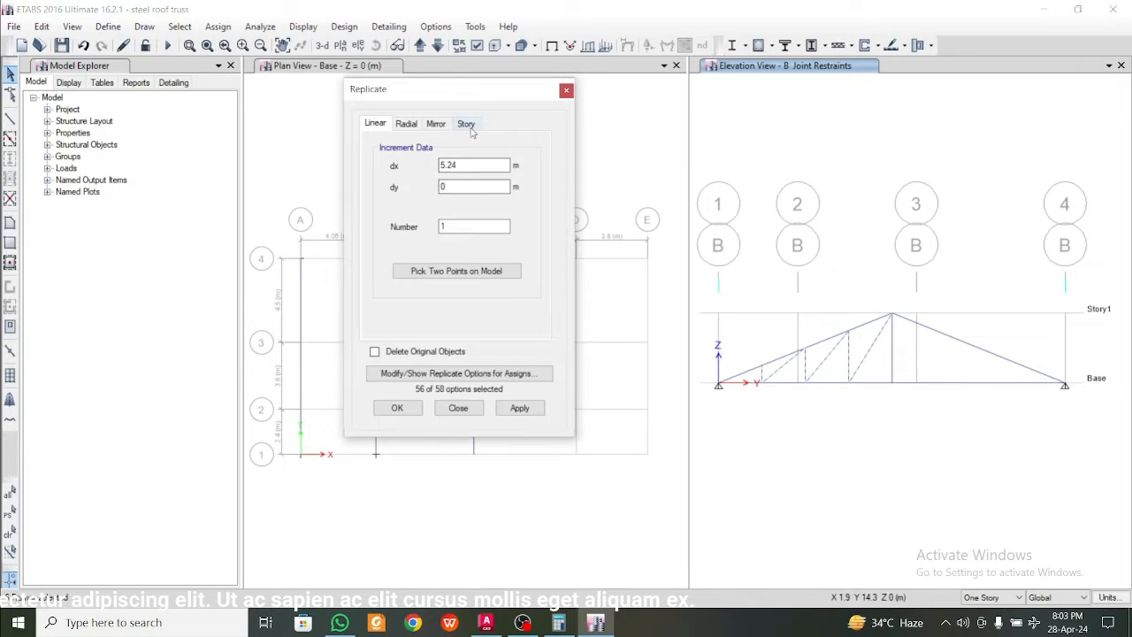
{"action": "left_click", "coordinate": [436, 124]}
{"action": "left_click", "coordinate": [457, 274]}
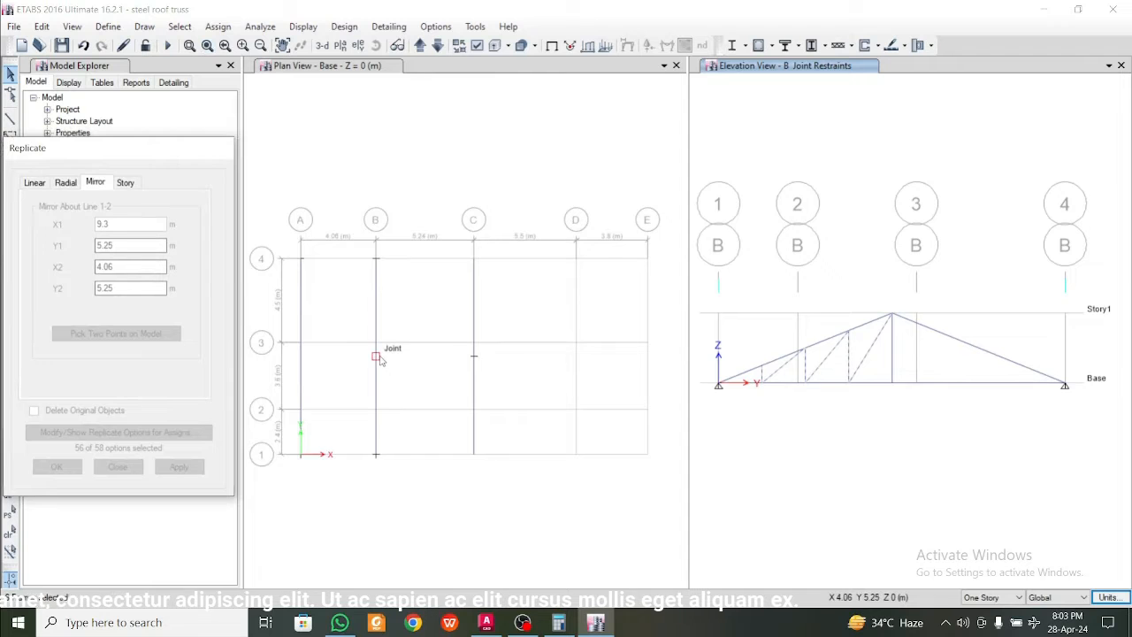
{"action": "left_click", "coordinate": [377, 356]}
{"action": "left_click", "coordinate": [474, 356]}
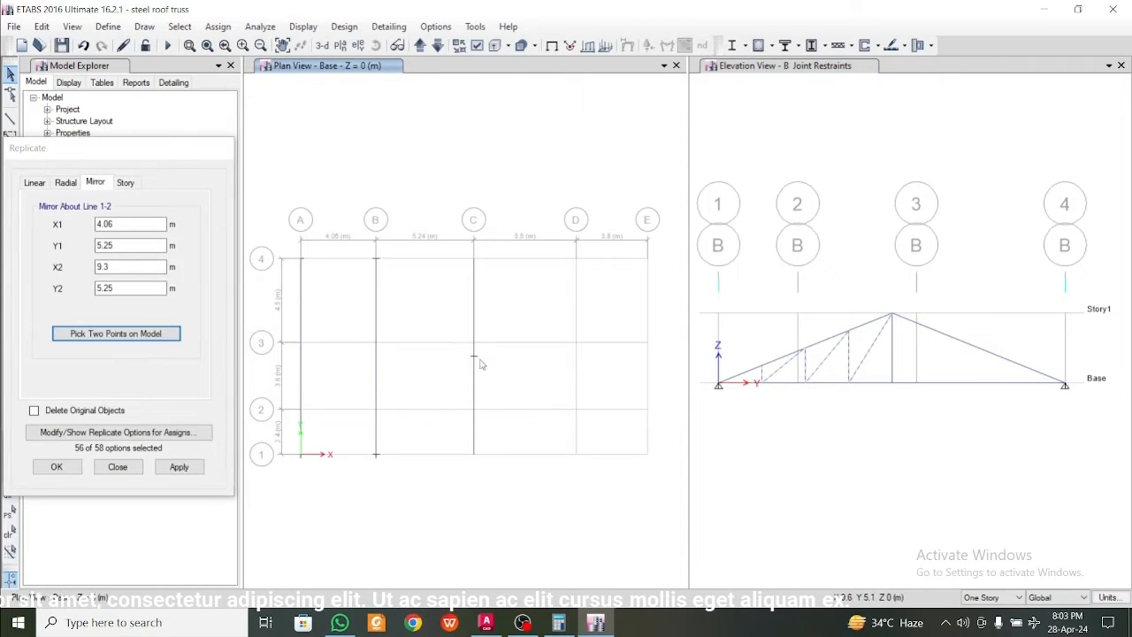
{"action": "left_click", "coordinate": [186, 473]}
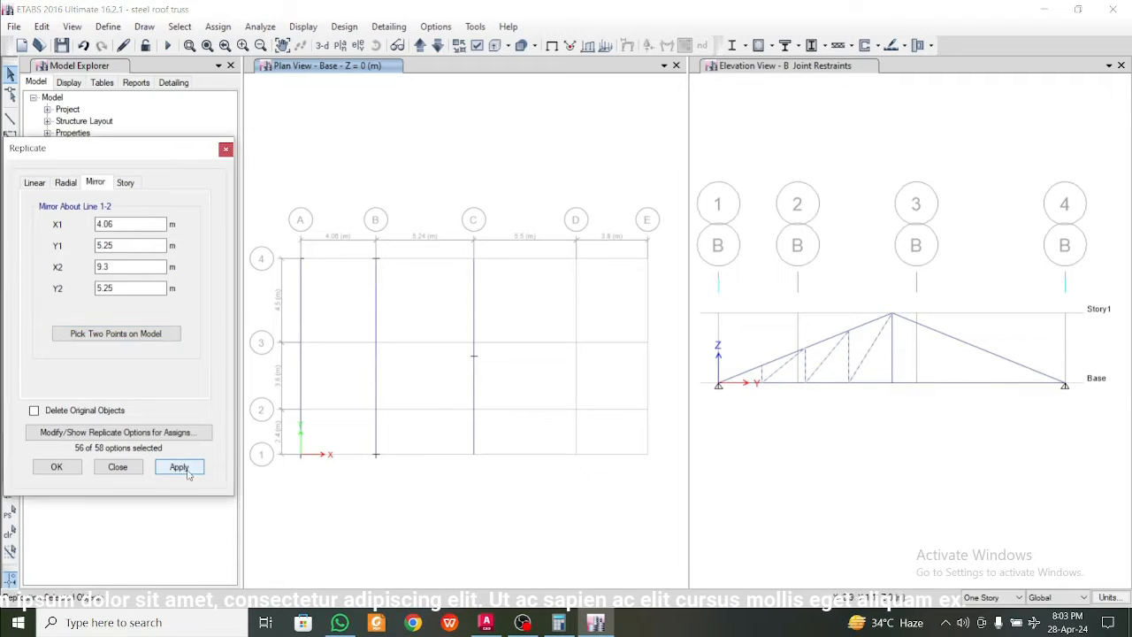
{"action": "left_click", "coordinate": [56, 467]}
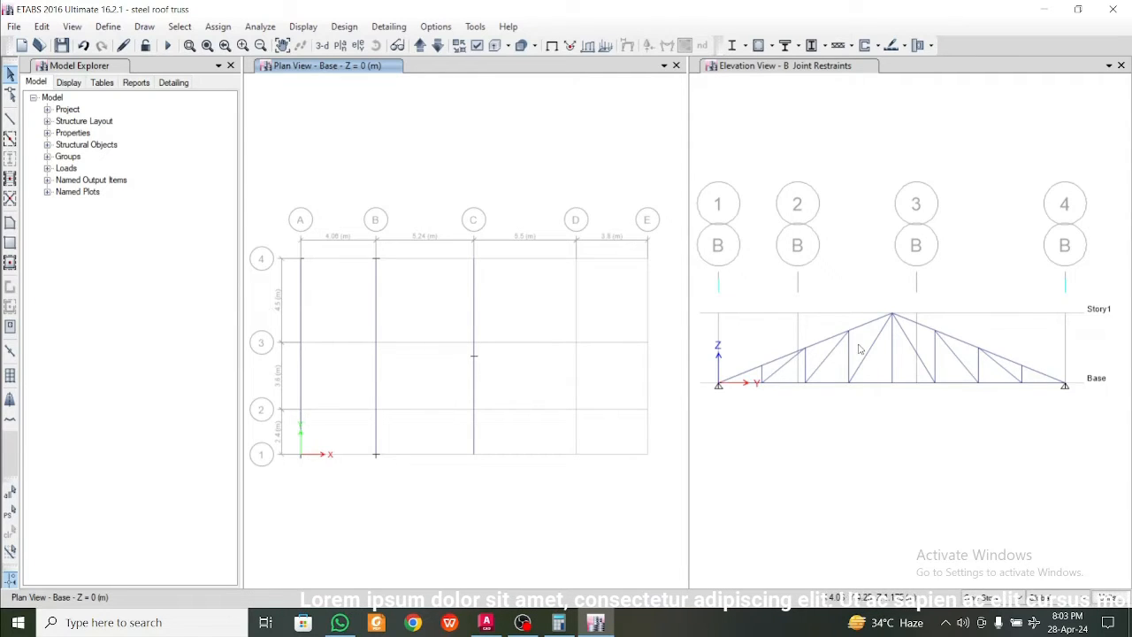
Join the split bottom chord segments on grids B and C into single frames, and delete the grid C chord
{"action": "left_click", "coordinate": [925, 382]}
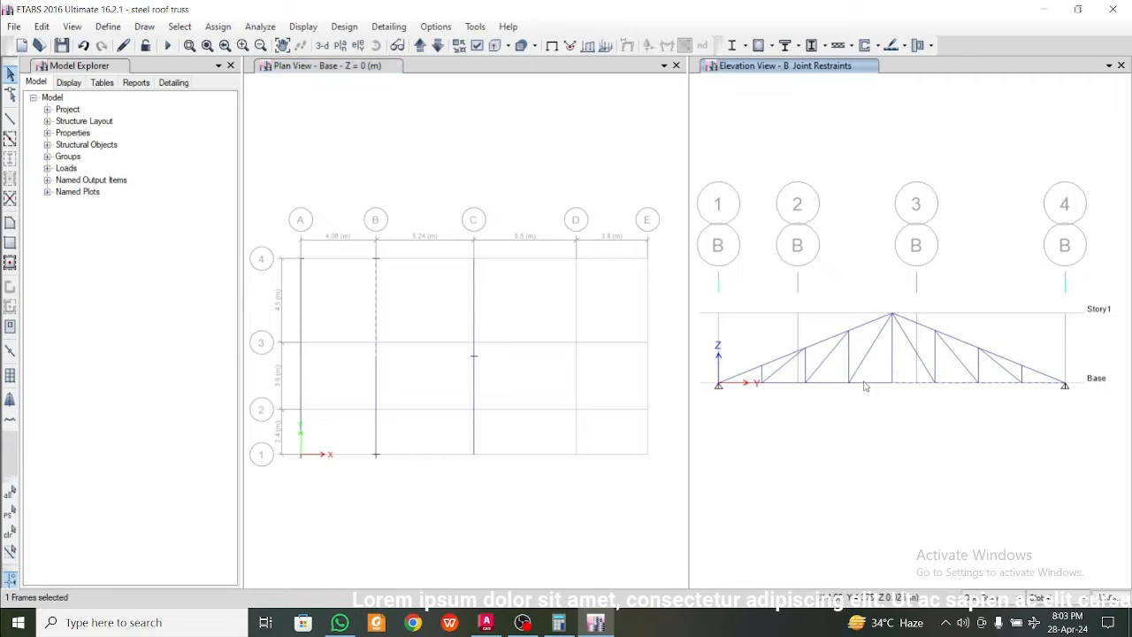
{"action": "left_click", "coordinate": [474, 440]}
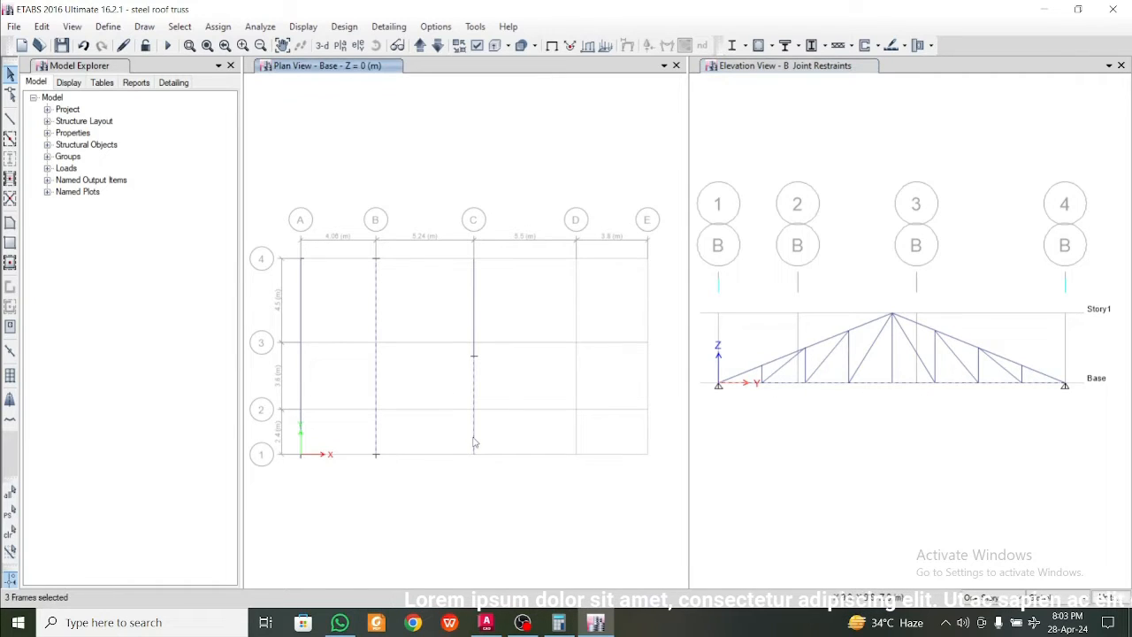
{"action": "left_click", "coordinate": [476, 329]}
{"action": "left_click", "coordinate": [15, 25]}
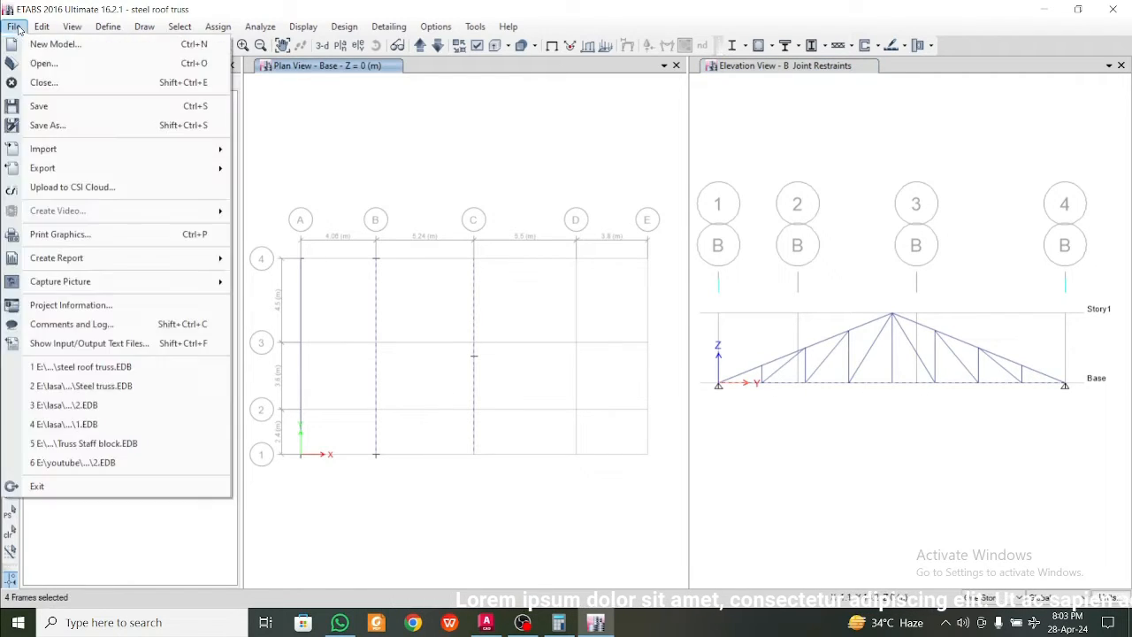
{"action": "mouse_move", "coordinate": [41, 26]}
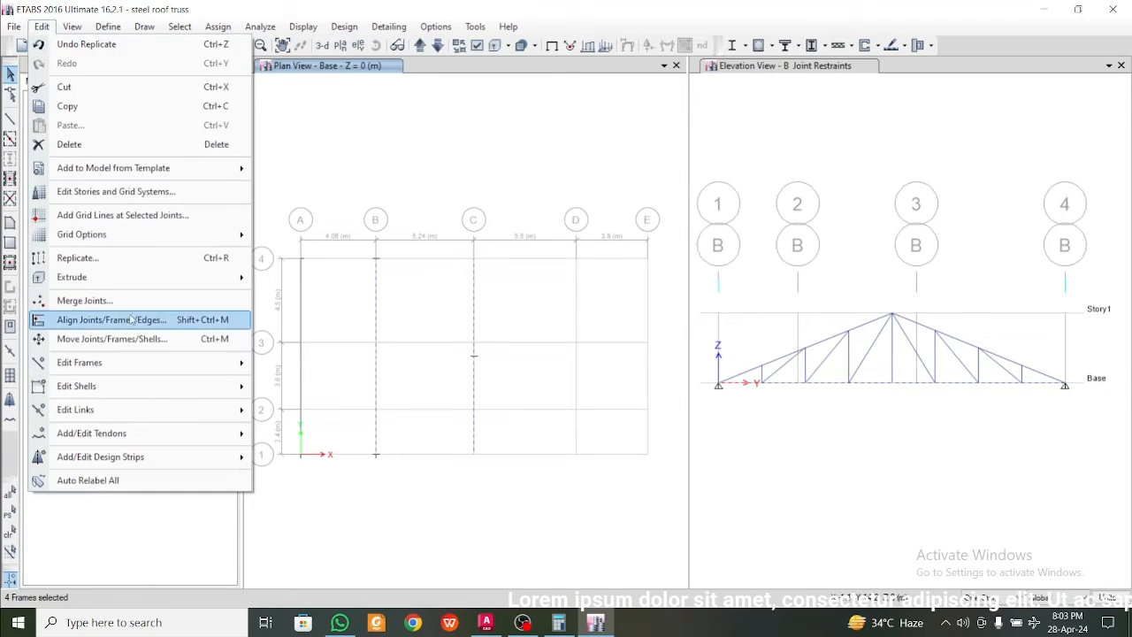
{"action": "mouse_move", "coordinate": [177, 362]}
{"action": "left_click", "coordinate": [306, 383]}
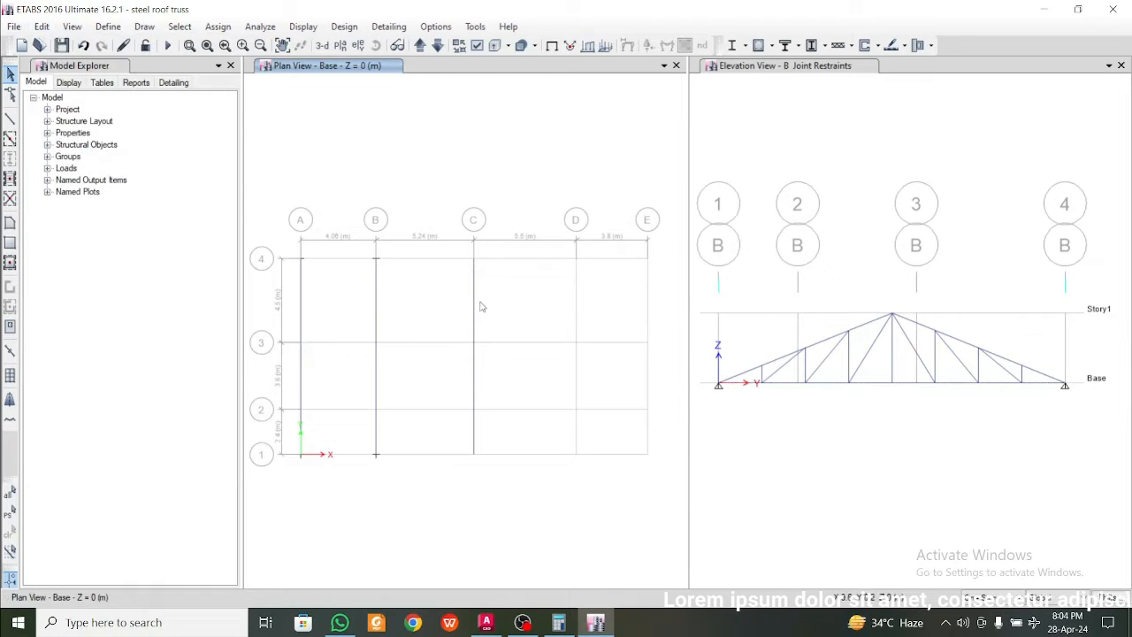
{"action": "left_click_drag", "start_coordinate": [449, 240], "coordinate": [496, 493]}
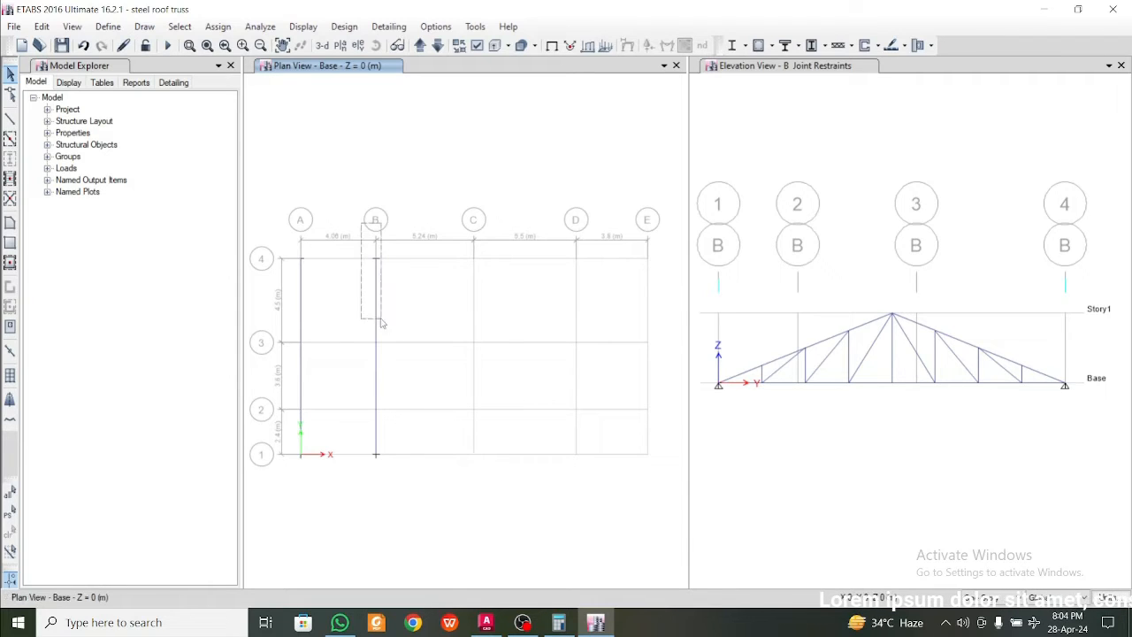
Replicate the complete grid B truss linearly to grid C with dx 5.24 m, dy 0 and one copy, picking the points on grid 4
{"action": "left_click_drag", "start_coordinate": [382, 323], "coordinate": [410, 534]}
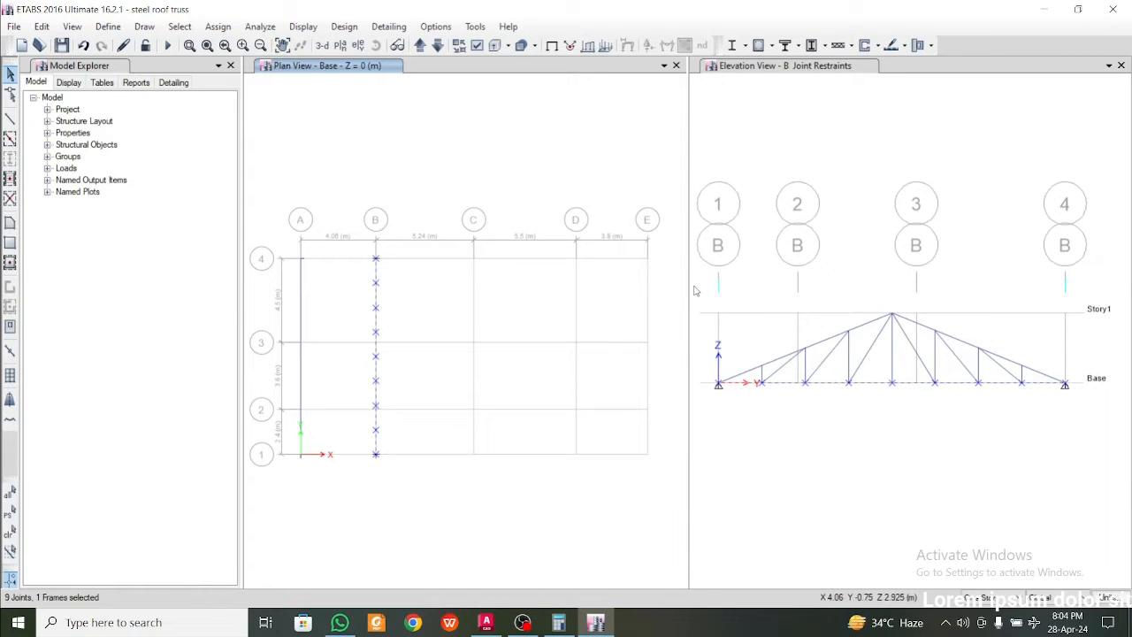
{"action": "left_click_drag", "start_coordinate": [694, 290], "coordinate": [1128, 484]}
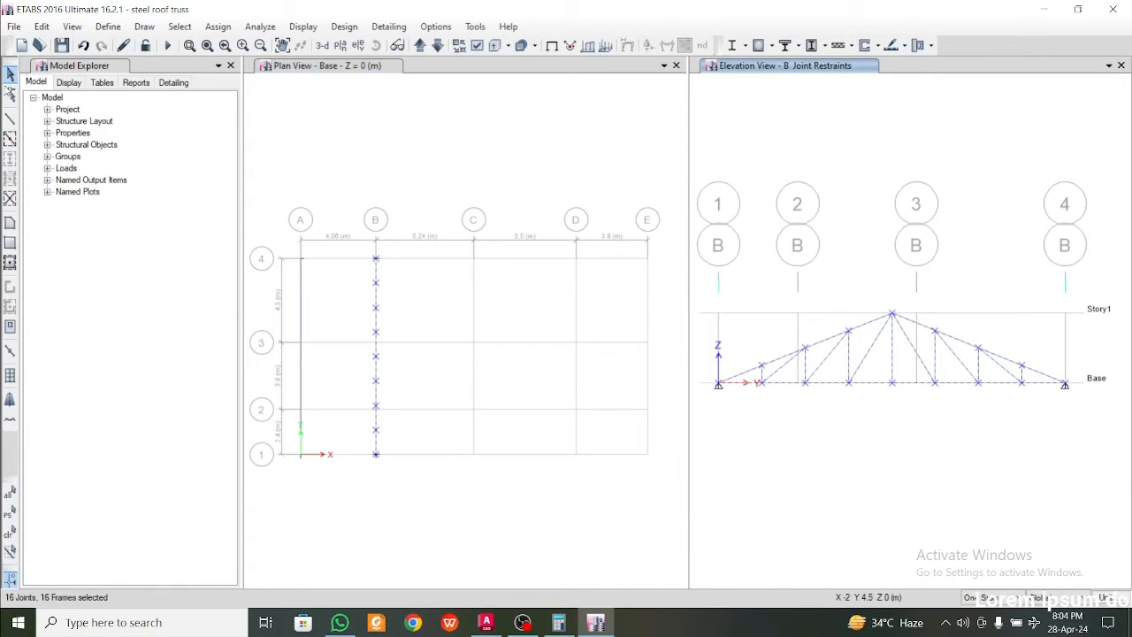
{"action": "left_click", "coordinate": [43, 27]}
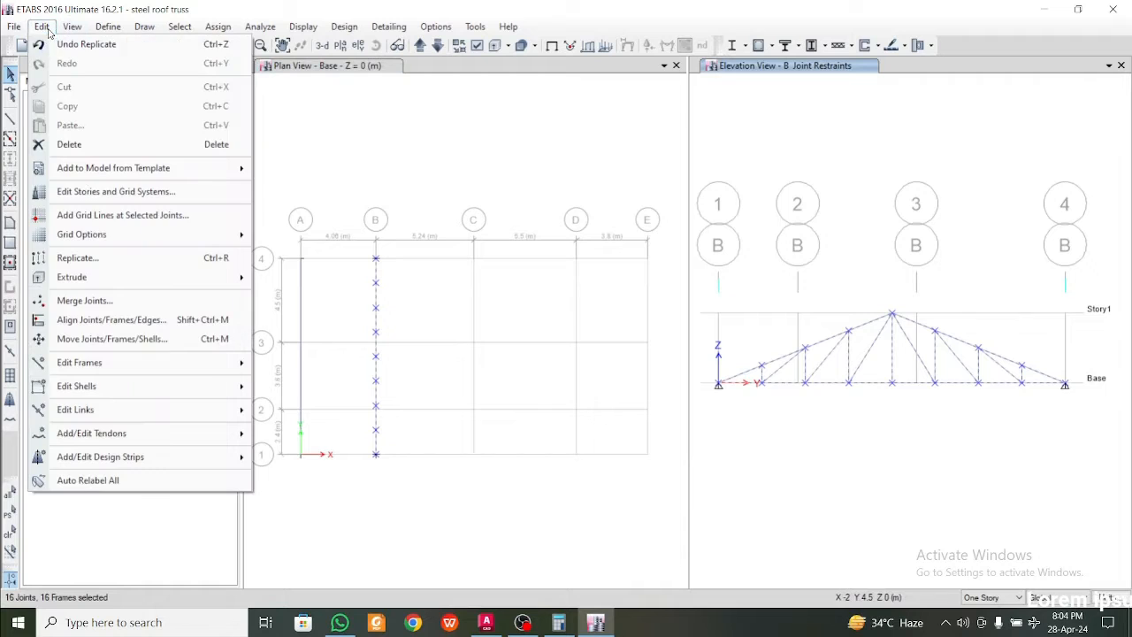
{"action": "left_click", "coordinate": [156, 257]}
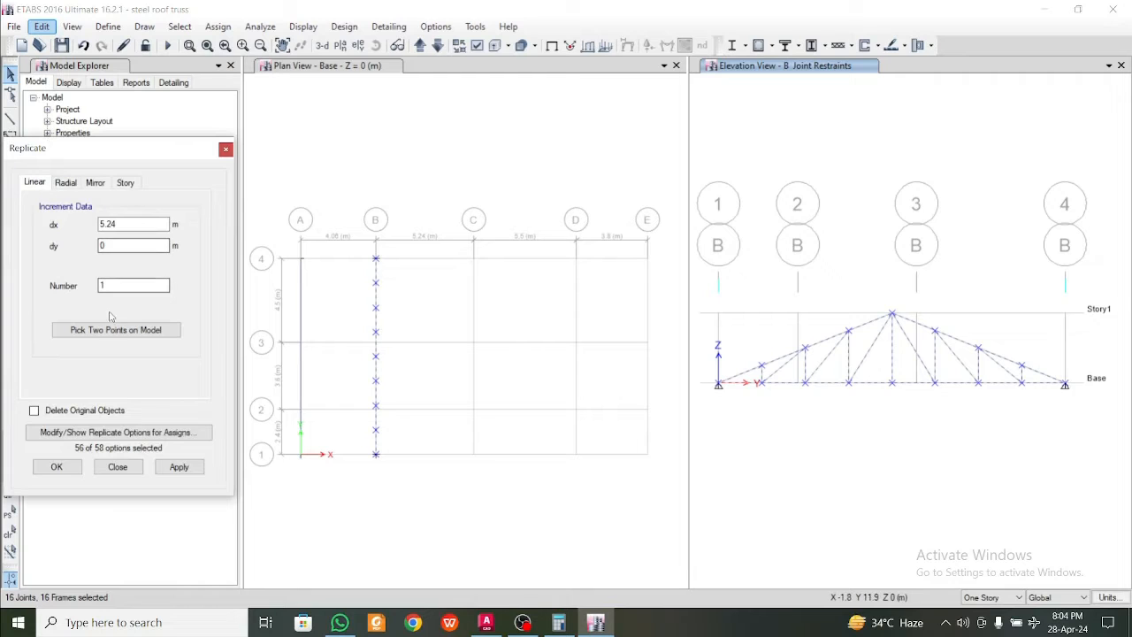
{"action": "left_click", "coordinate": [112, 329]}
{"action": "left_click", "coordinate": [376, 258]}
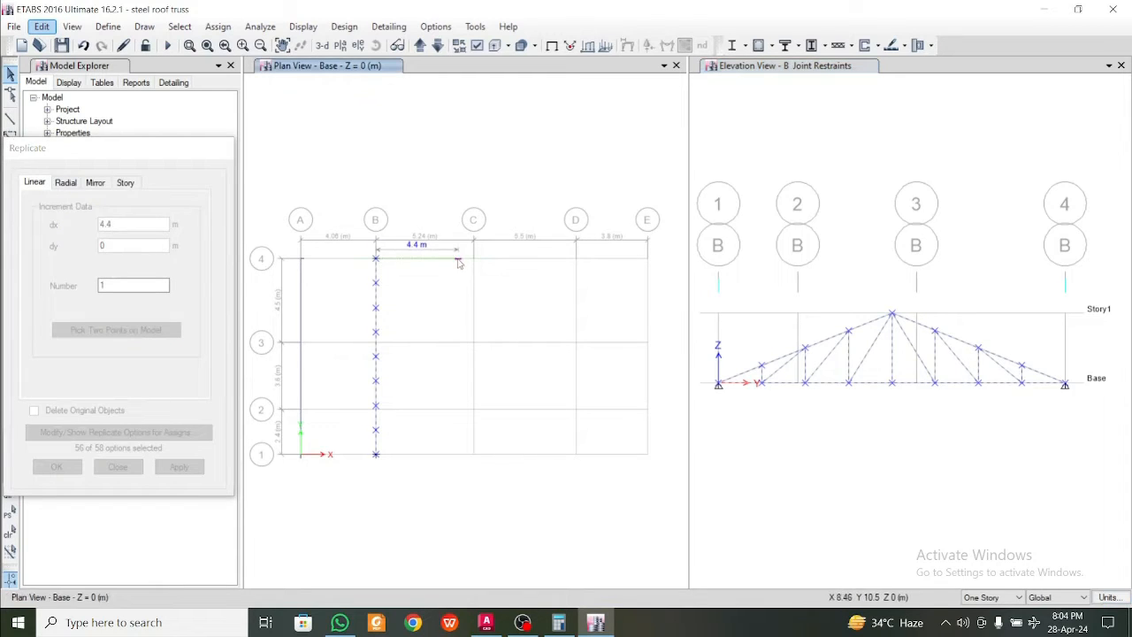
{"action": "left_click", "coordinate": [473, 258]}
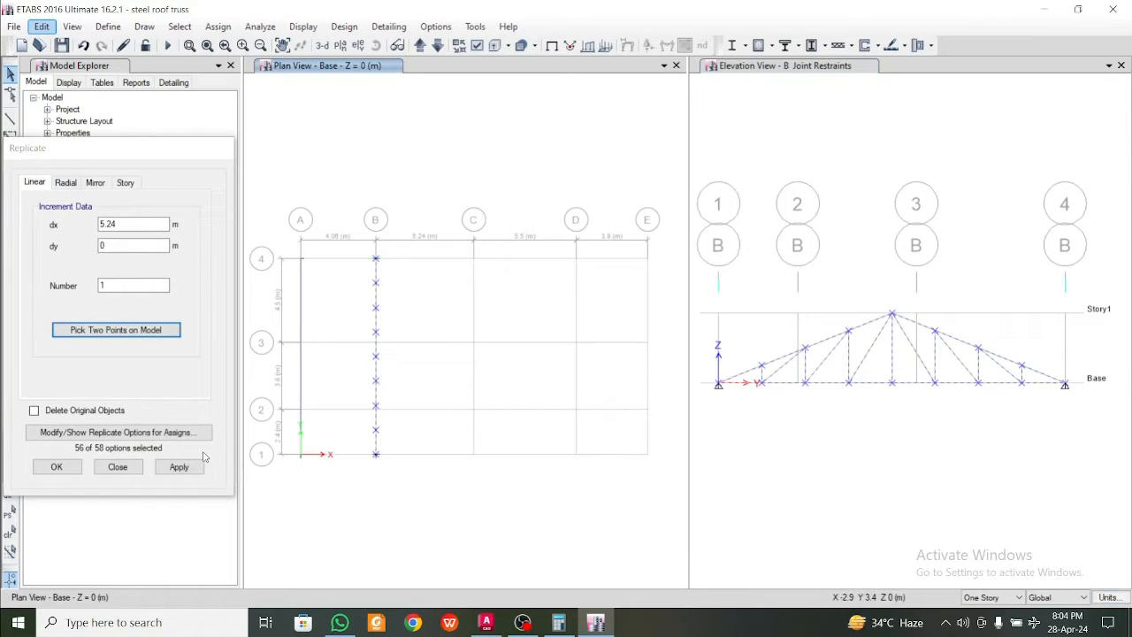
{"action": "left_click", "coordinate": [179, 467]}
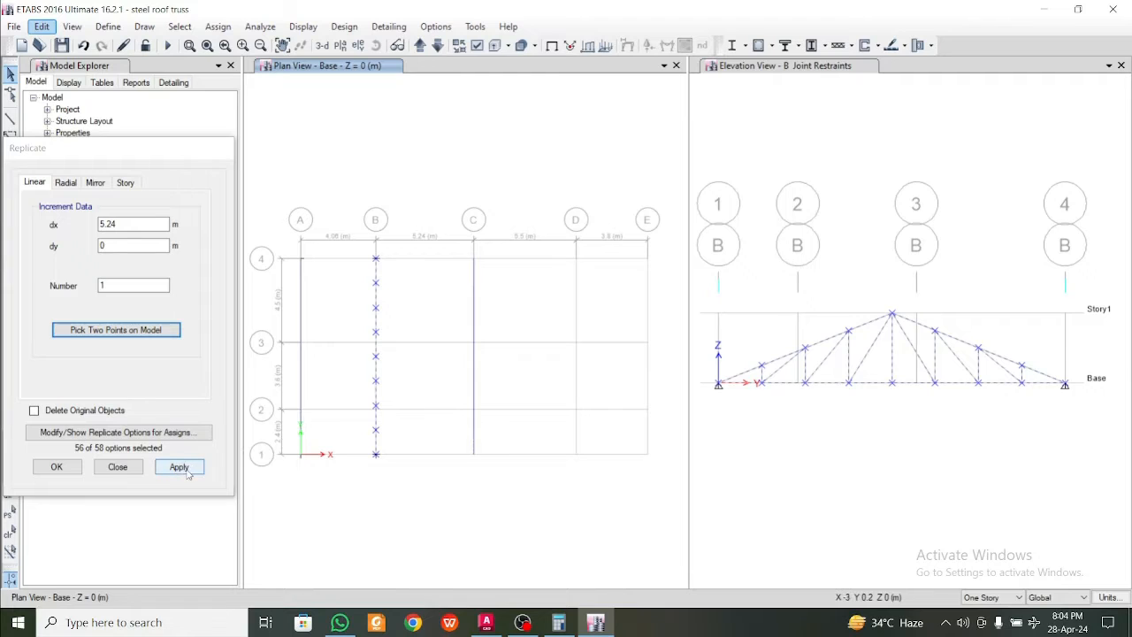
{"action": "left_click", "coordinate": [180, 467]}
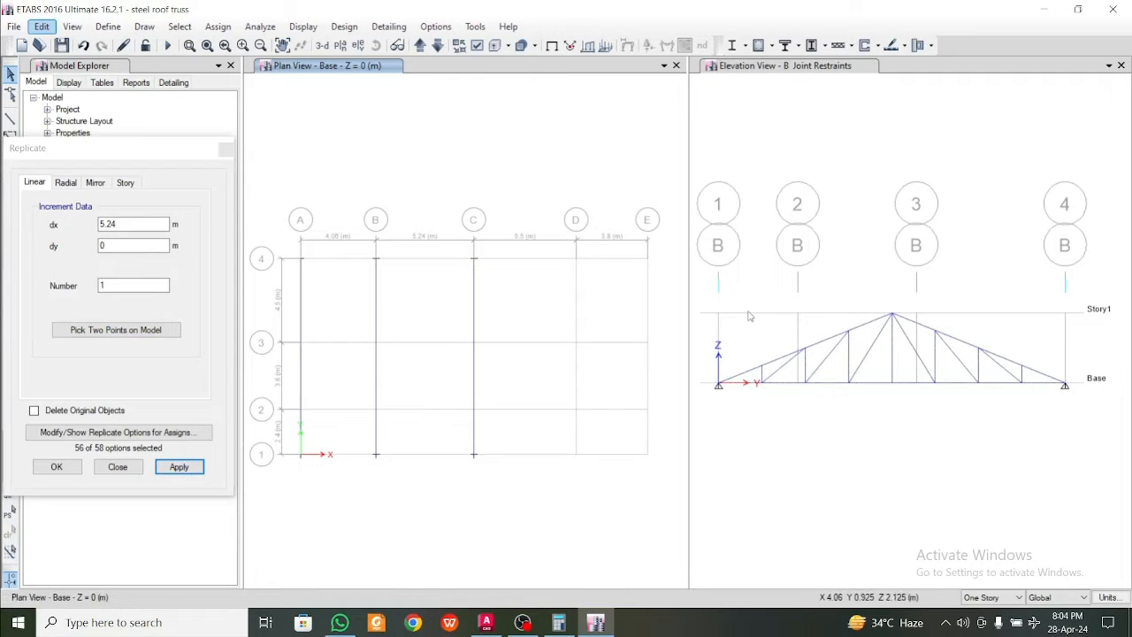
Replicate the complete grid B truss linearly to grid D with dx 10.74 m, dy 0 and one copy, picking the points on grid 4
{"action": "left_click_drag", "start_coordinate": [695, 286], "coordinate": [1086, 457]}
{"action": "left_click", "coordinate": [120, 329]}
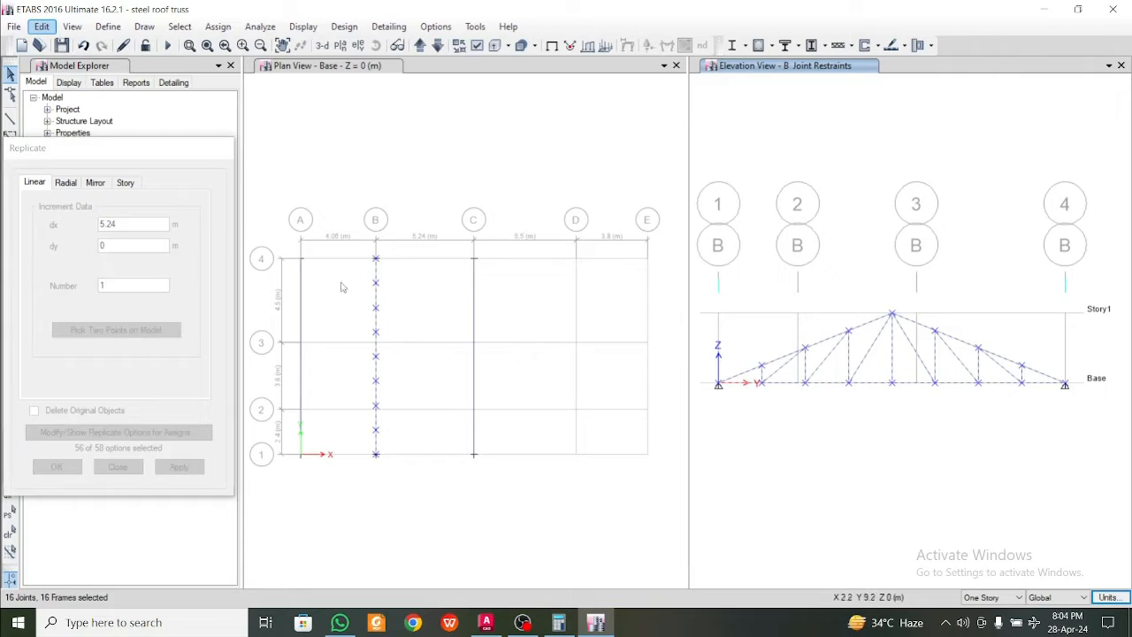
{"action": "left_click", "coordinate": [375, 258]}
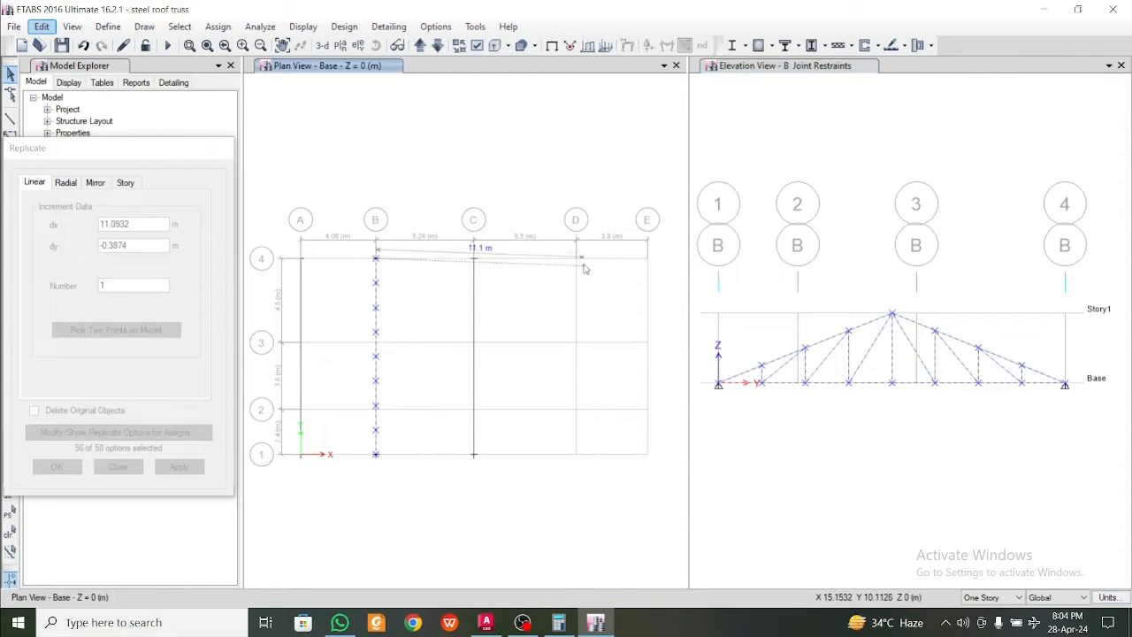
{"action": "left_click", "coordinate": [575, 258]}
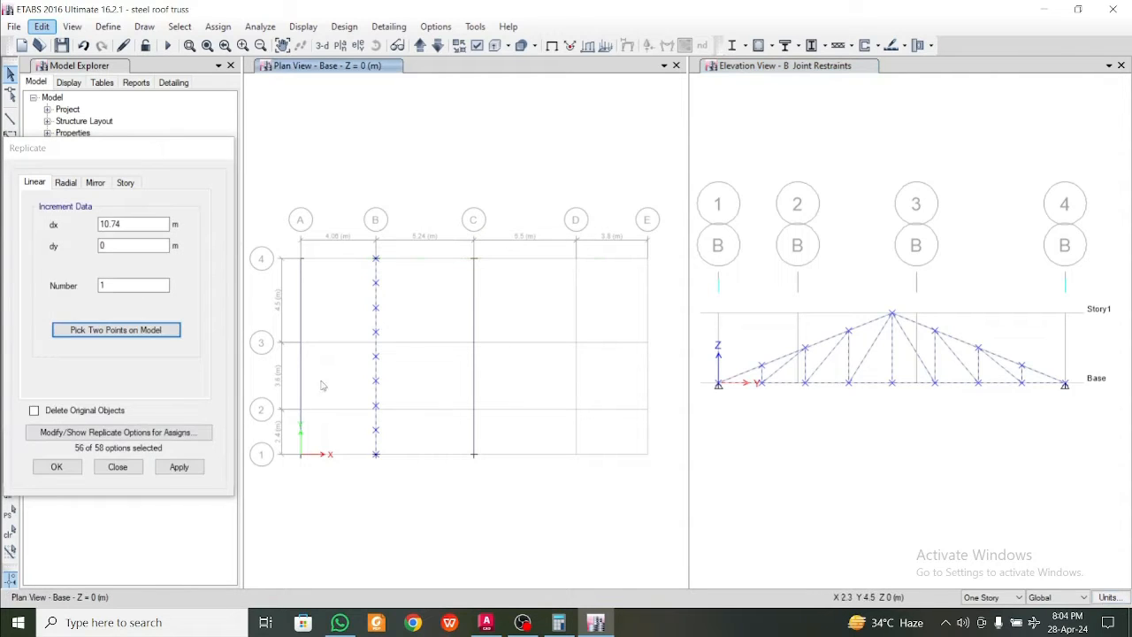
{"action": "left_click", "coordinate": [178, 466]}
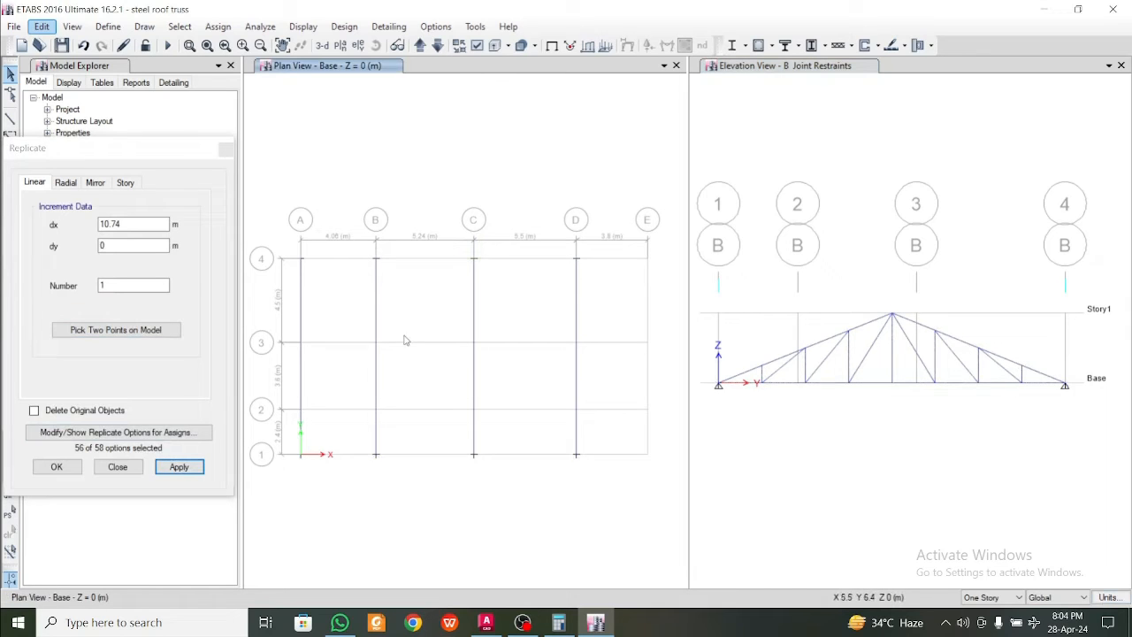
Close the replication settings and show the whole model in a 3-D view in place of the grid B elevation
{"action": "left_click", "coordinate": [227, 149]}
{"action": "left_click", "coordinate": [812, 69]}
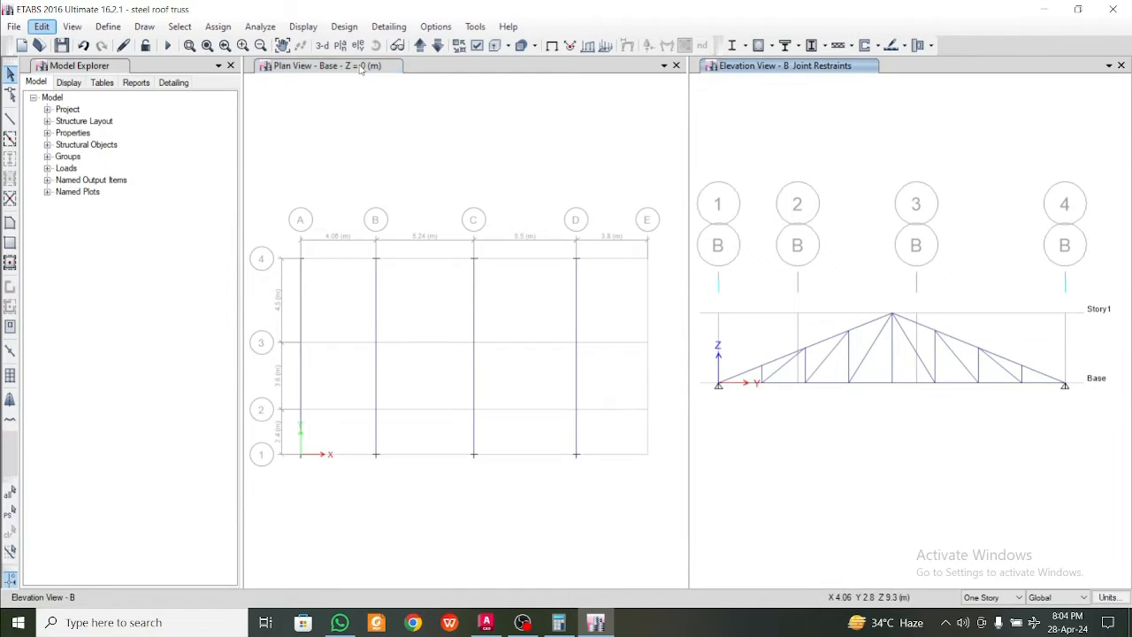
{"action": "left_click", "coordinate": [323, 45]}
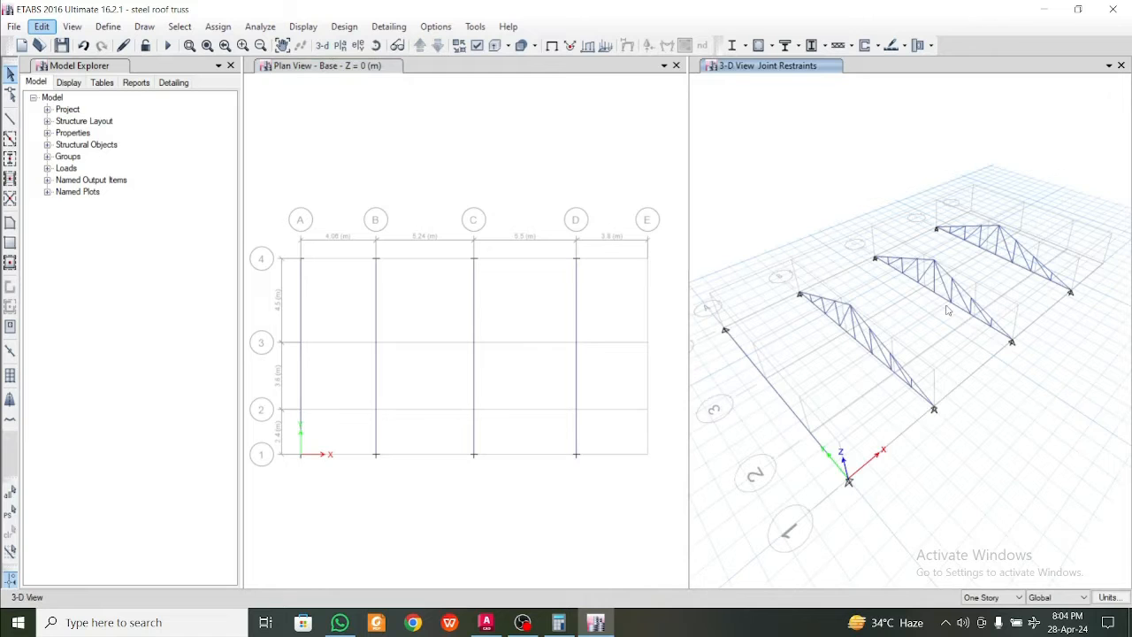
{"action": "middle_click_drag", "start_coordinate": [1045, 374], "coordinate": [586, 351], "text": "shift"}
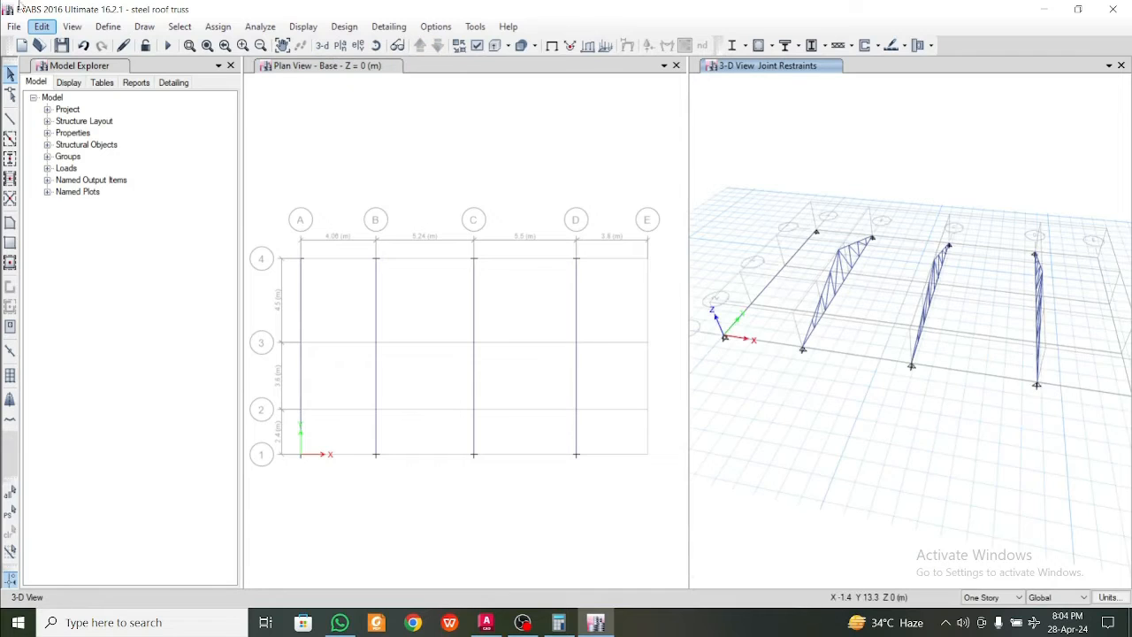
Draw a straight ISA110X110X10 frame along grid E from grid 4 to grid 1 in the Base plan
{"action": "left_click", "coordinate": [11, 120]}
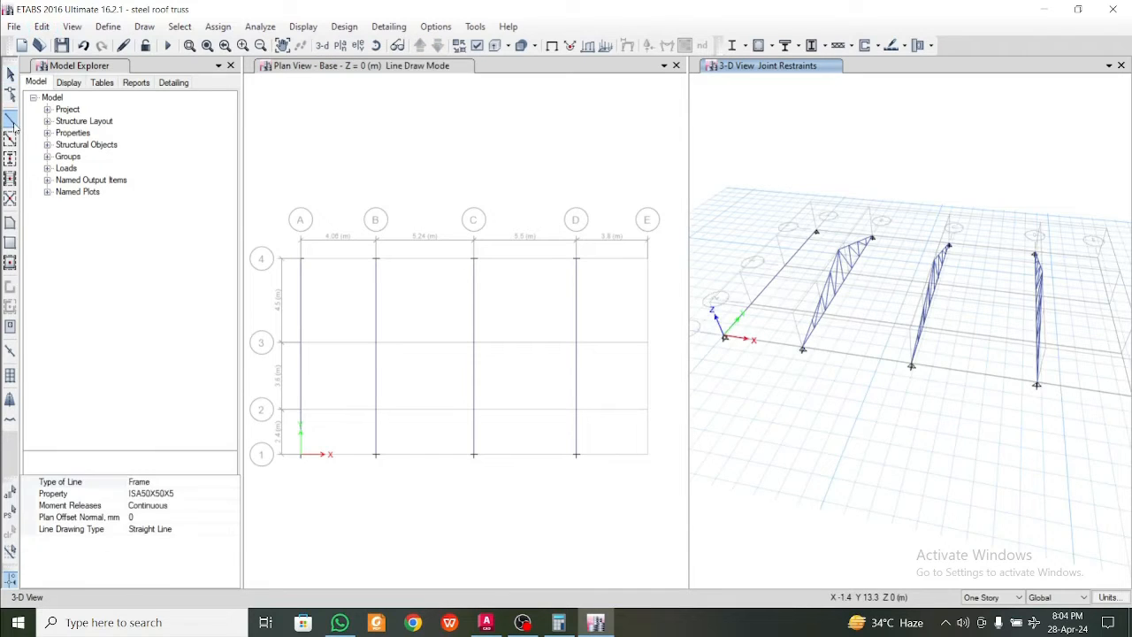
{"action": "left_click", "coordinate": [188, 497]}
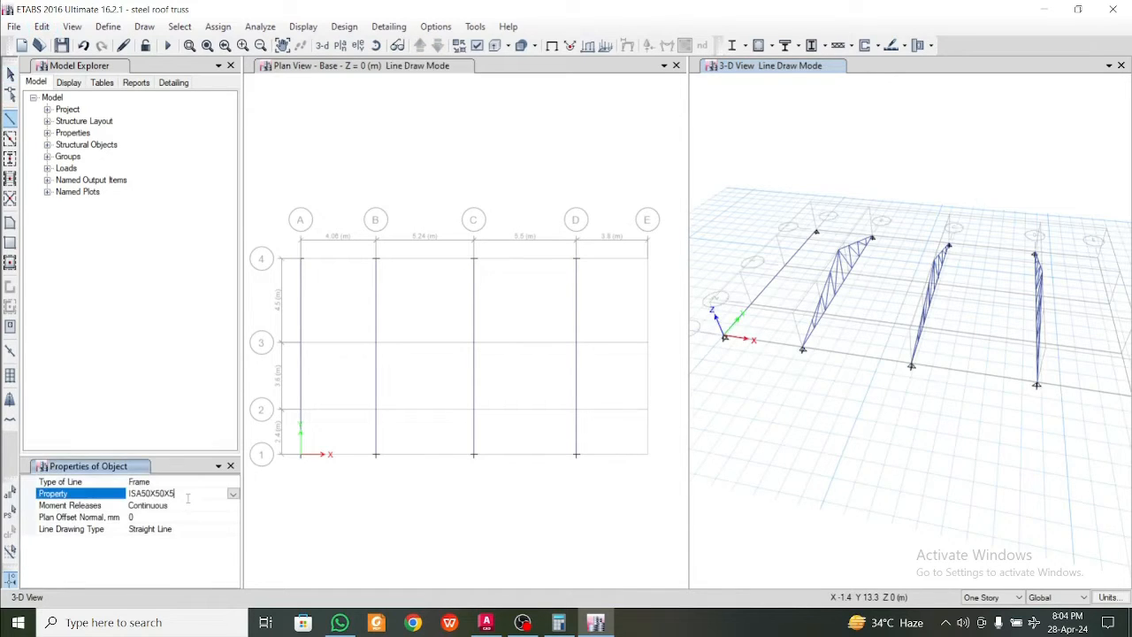
{"action": "left_click", "coordinate": [234, 496]}
{"action": "left_click", "coordinate": [233, 566]}
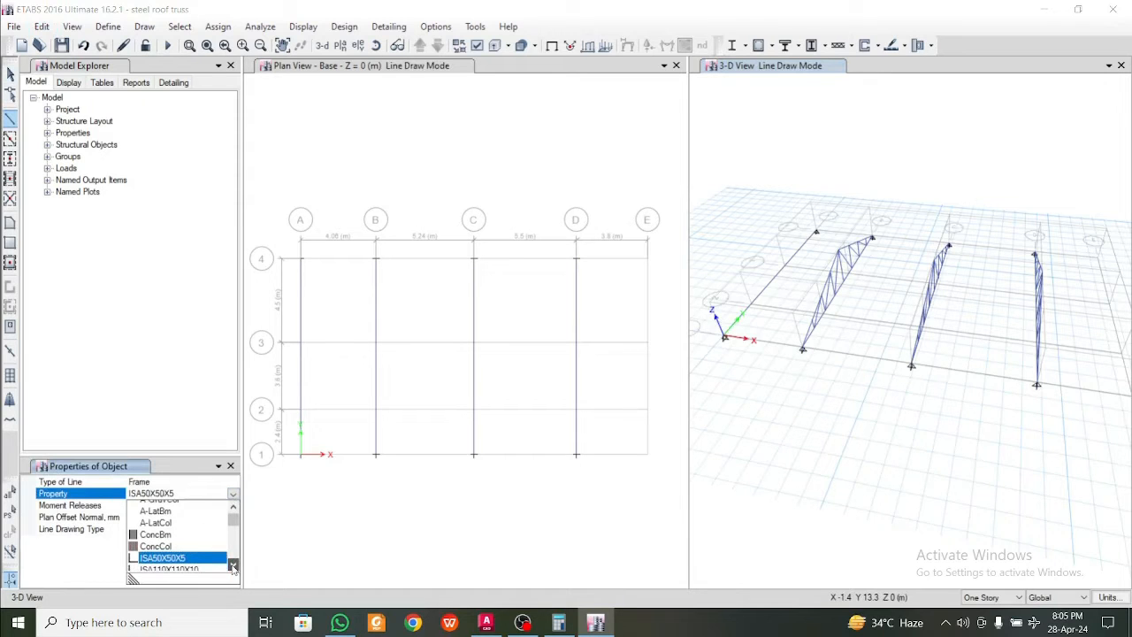
{"action": "left_click", "coordinate": [232, 566]}
{"action": "left_click", "coordinate": [177, 565]}
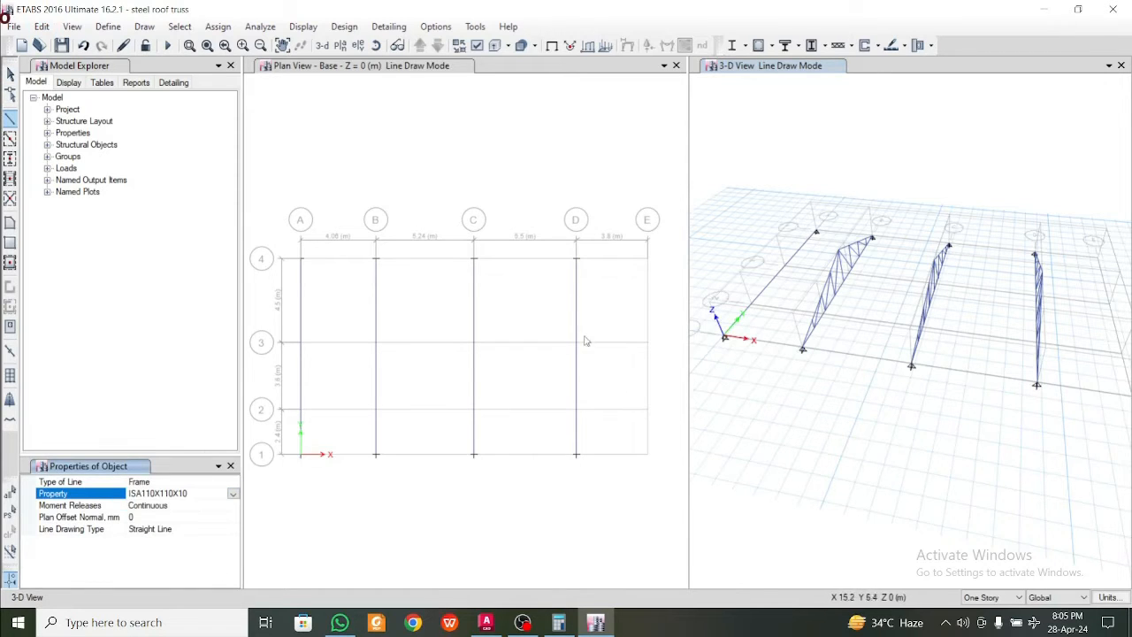
{"action": "left_click", "coordinate": [647, 258]}
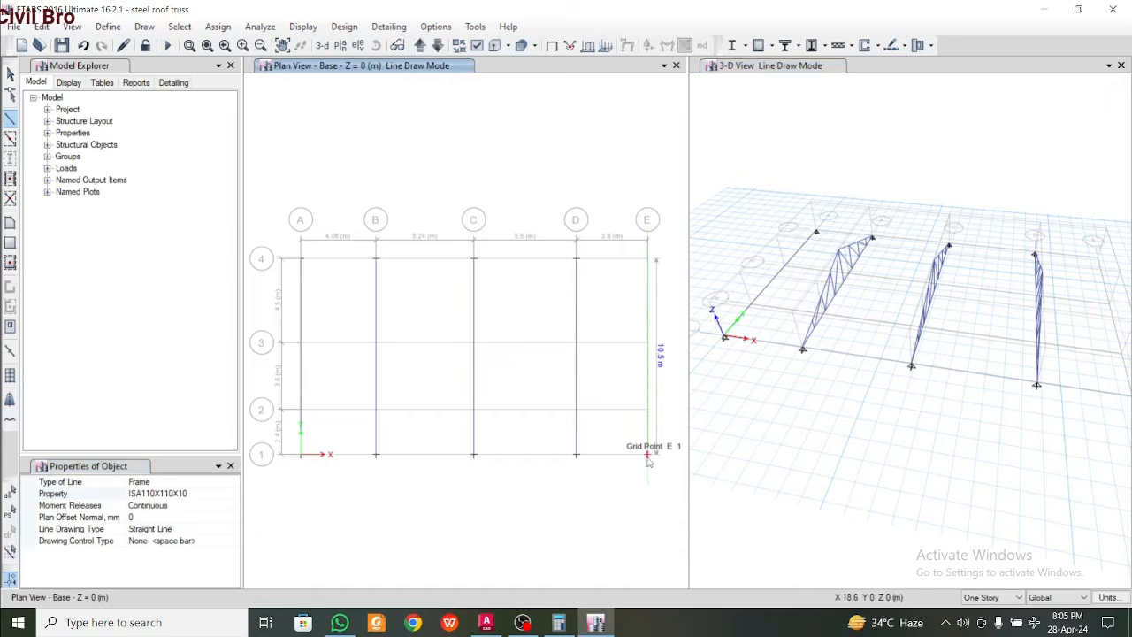
{"action": "double_click", "coordinate": [648, 455]}
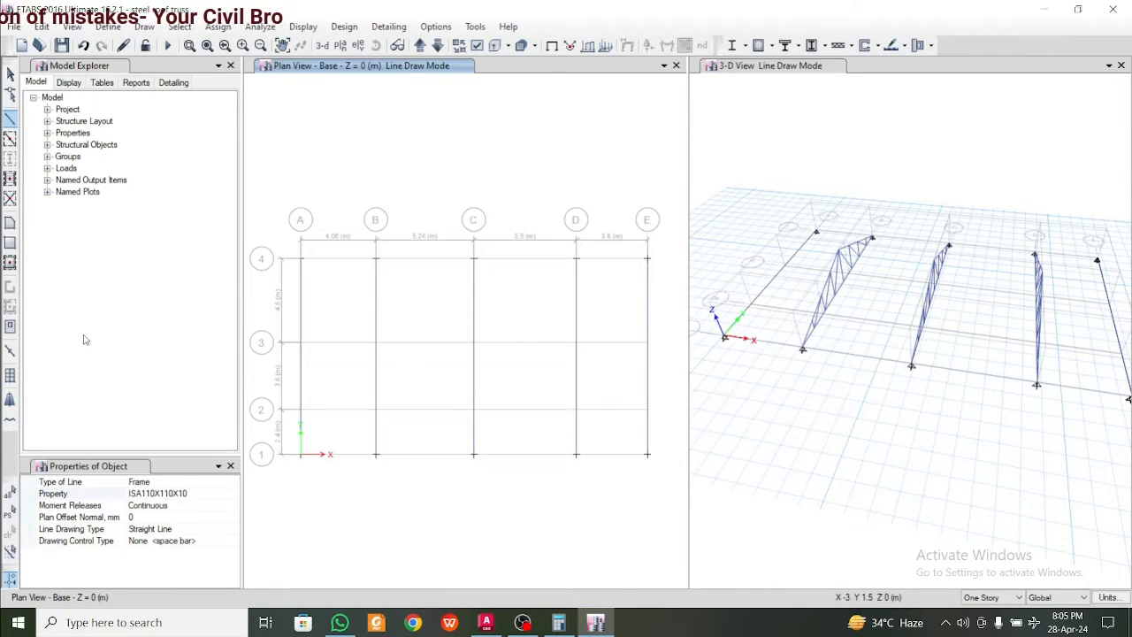
Draw ISB72X72X4.0 frames along grid 1 from grid A to grid E in the Base plan, one segment per bay
{"action": "left_click", "coordinate": [224, 494]}
{"action": "left_click", "coordinate": [232, 494]}
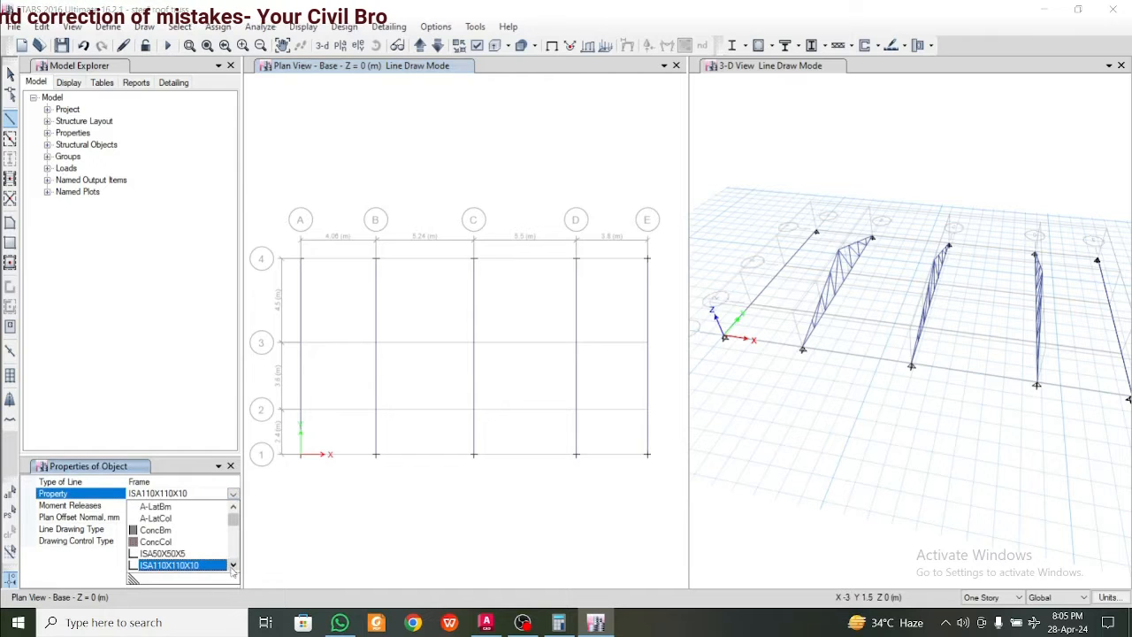
{"action": "left_click", "coordinate": [233, 566]}
{"action": "left_click", "coordinate": [202, 566]}
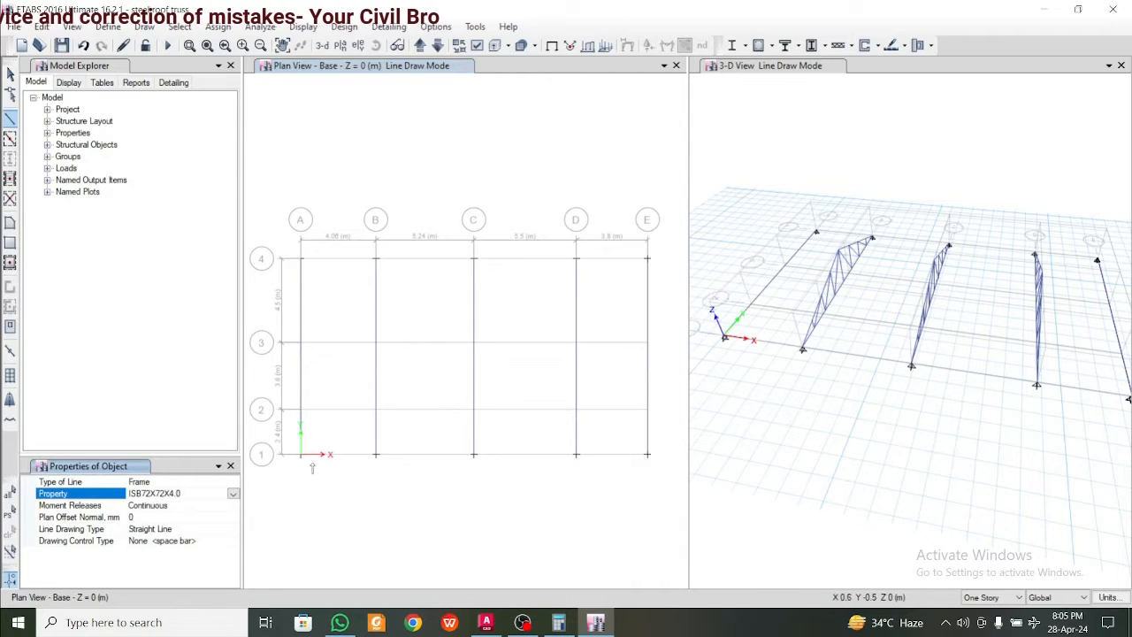
{"action": "left_click", "coordinate": [301, 454]}
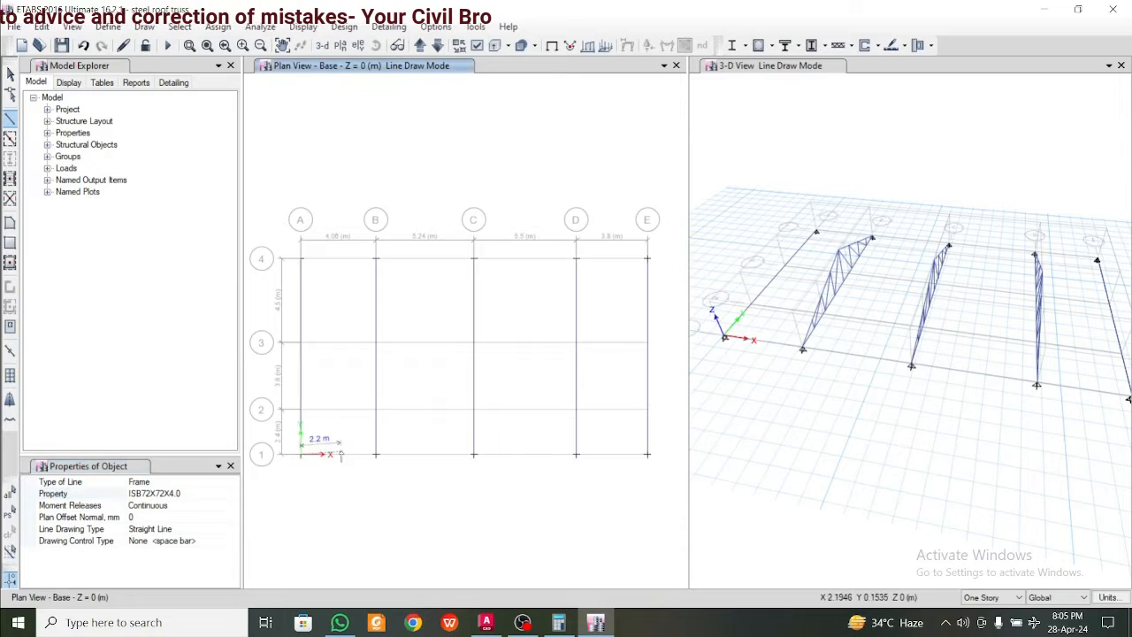
{"action": "left_click", "coordinate": [376, 455]}
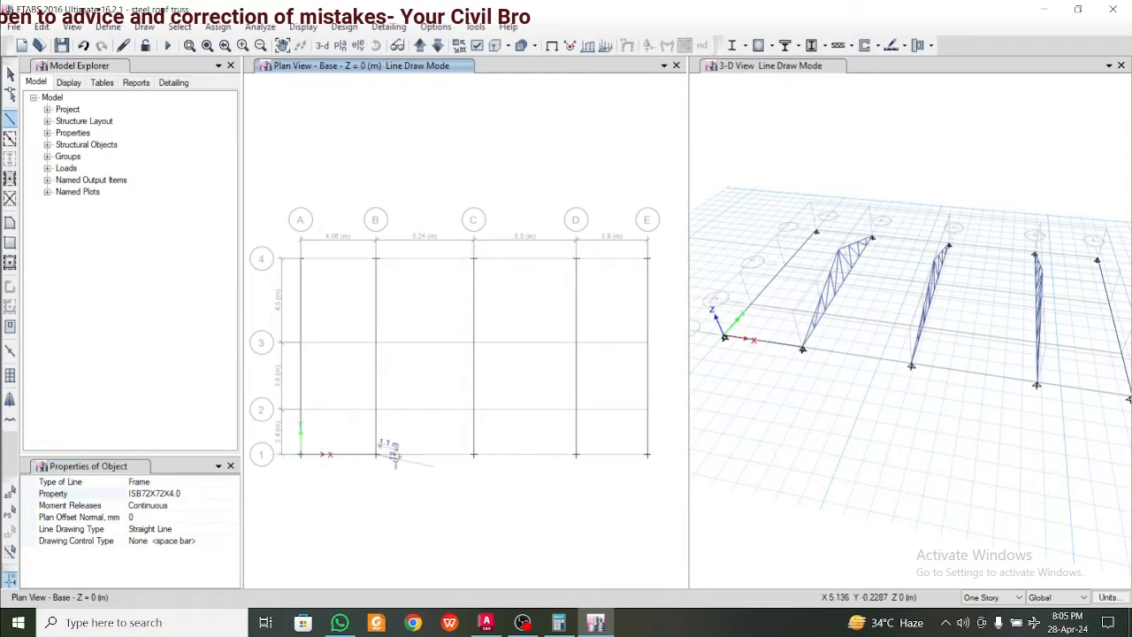
{"action": "left_click", "coordinate": [474, 454]}
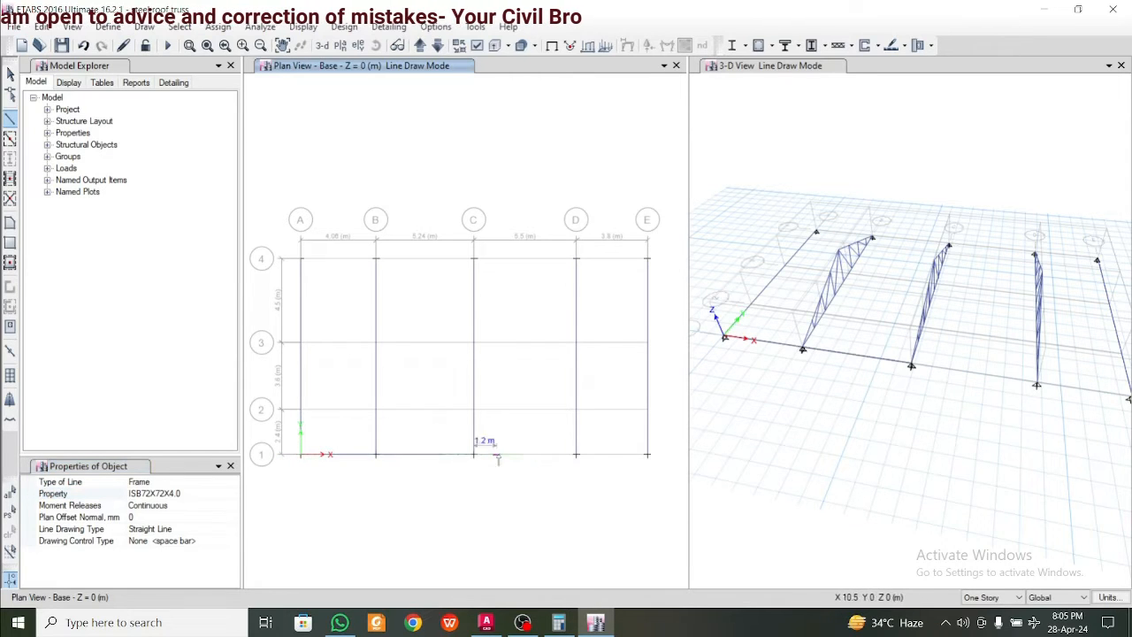
{"action": "left_click", "coordinate": [576, 454]}
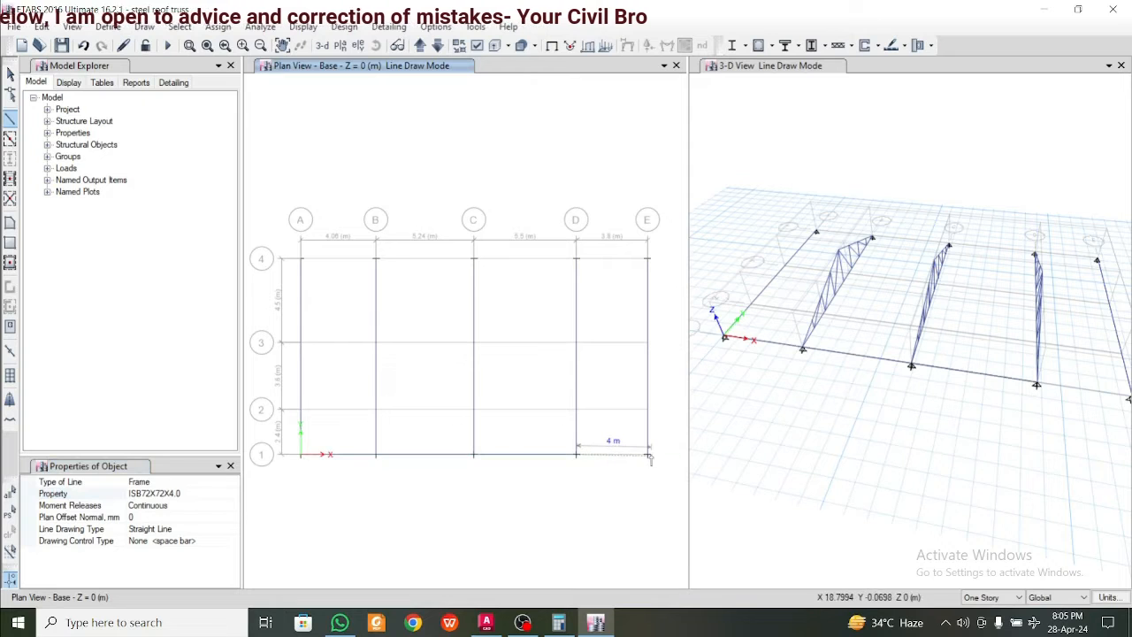
{"action": "left_click", "coordinate": [648, 455]}
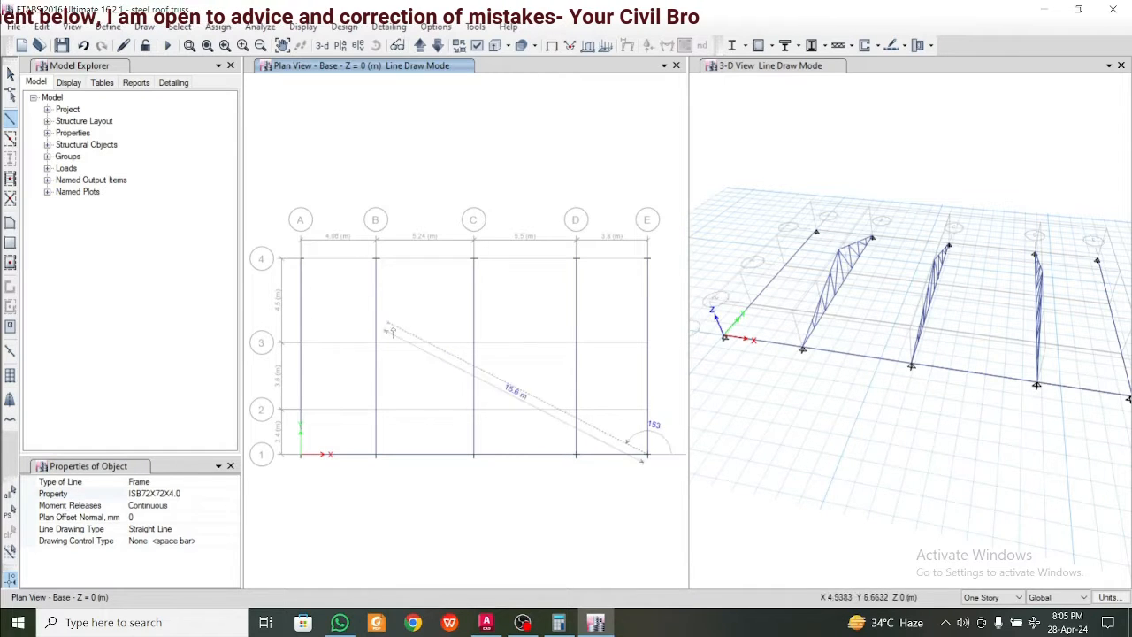
{"action": "right_click", "coordinate": [467, 357]}
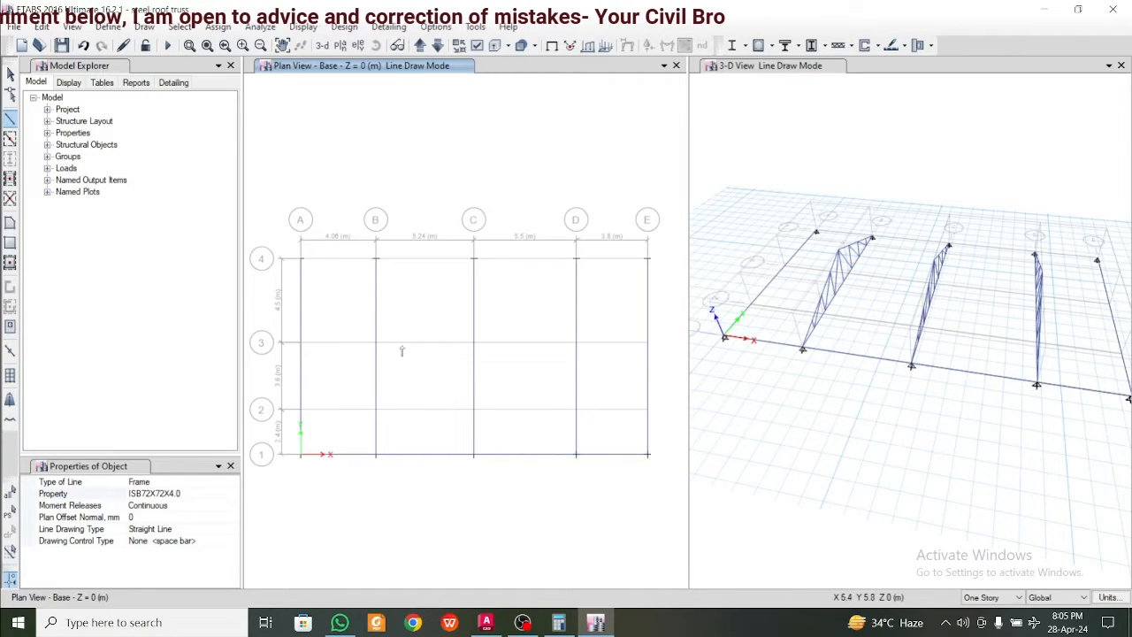
Draw ISB72X72X4.0 frames along grid 4 from grid A to grid E in the Base plan, one segment per bay
{"action": "left_click", "coordinate": [301, 259]}
{"action": "left_click", "coordinate": [376, 258]}
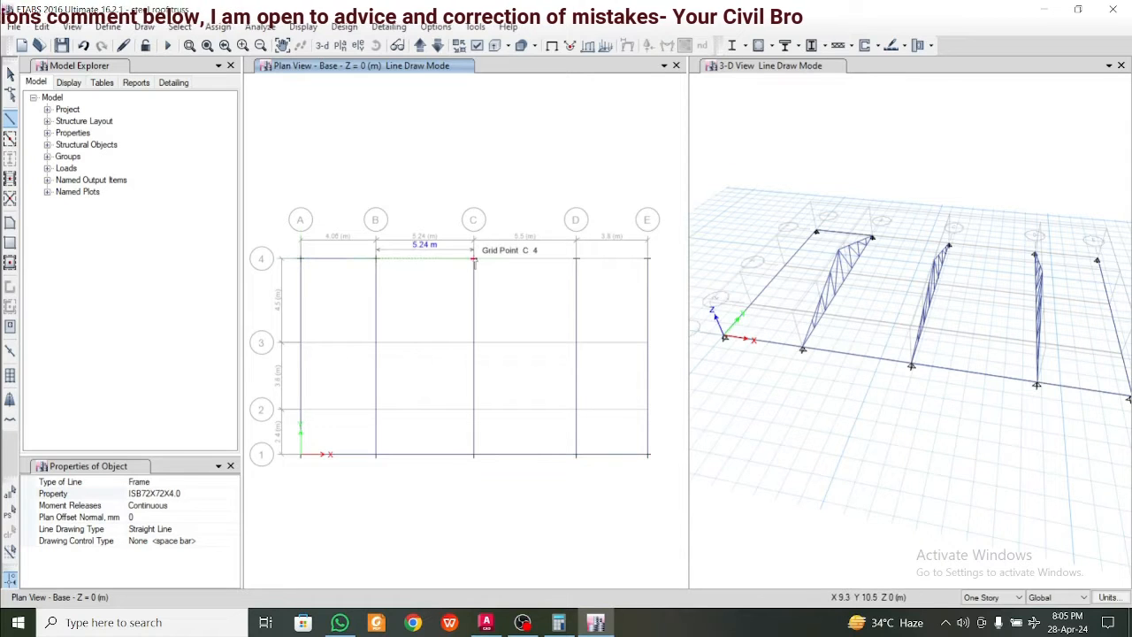
{"action": "left_click", "coordinate": [474, 259]}
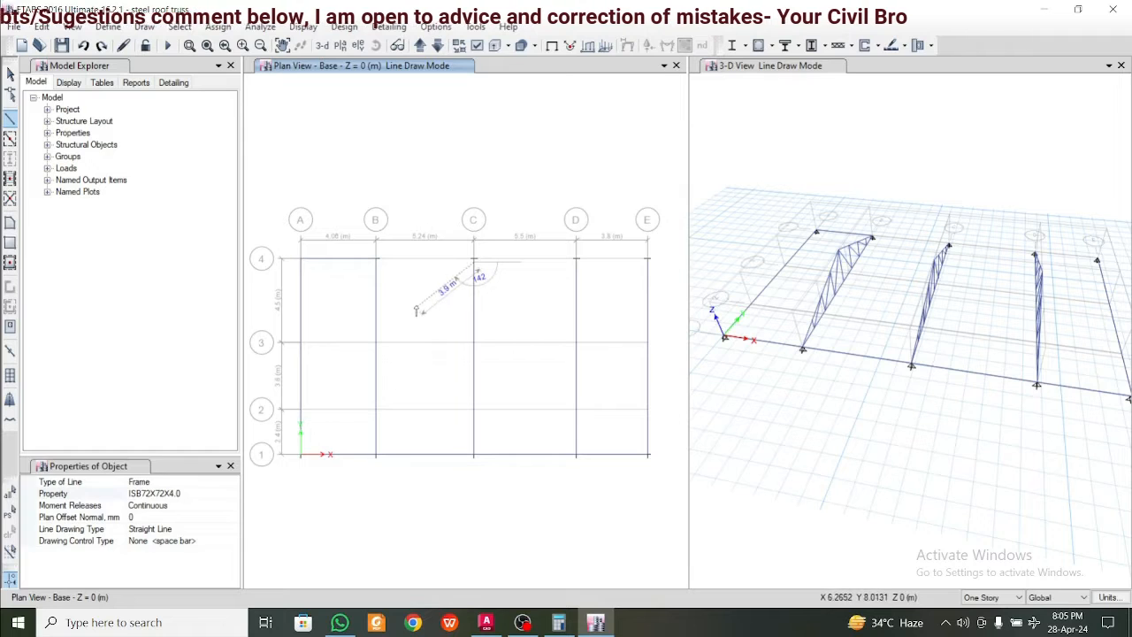
{"action": "key", "text": "Escape"}
{"action": "left_click", "coordinate": [10, 119]}
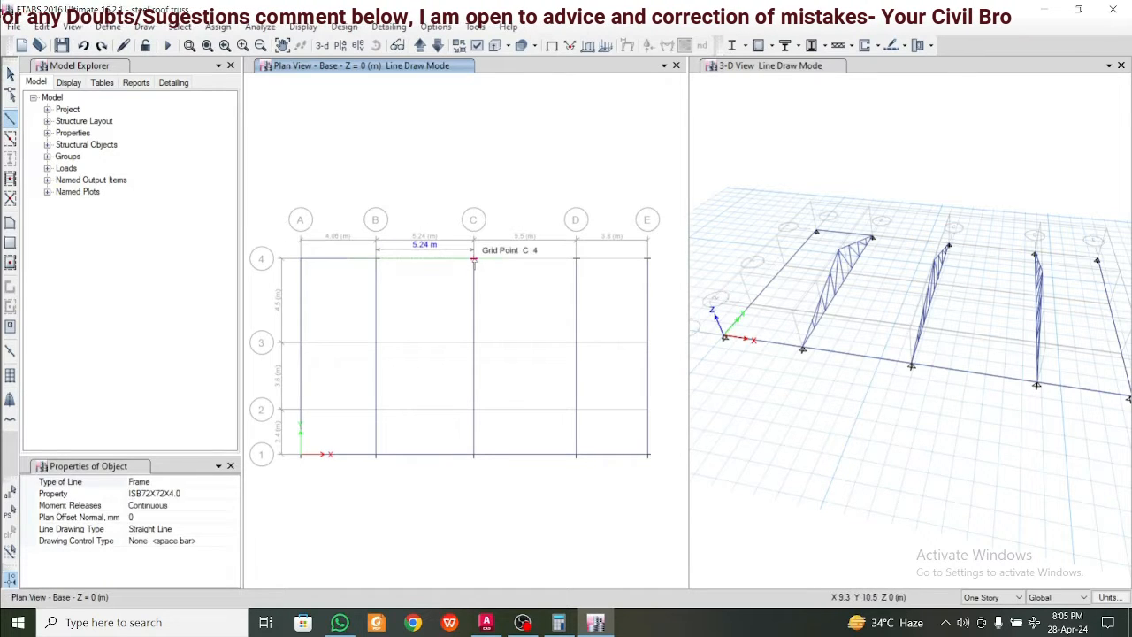
{"action": "left_click", "coordinate": [473, 259]}
{"action": "left_click", "coordinate": [576, 259]}
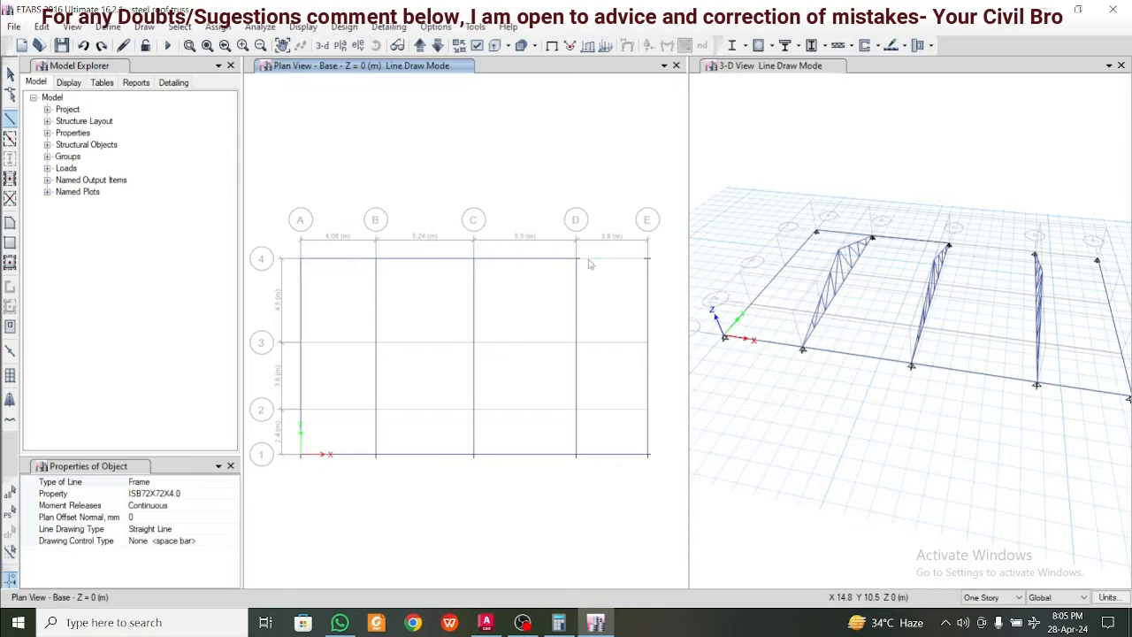
{"action": "left_click", "coordinate": [648, 260]}
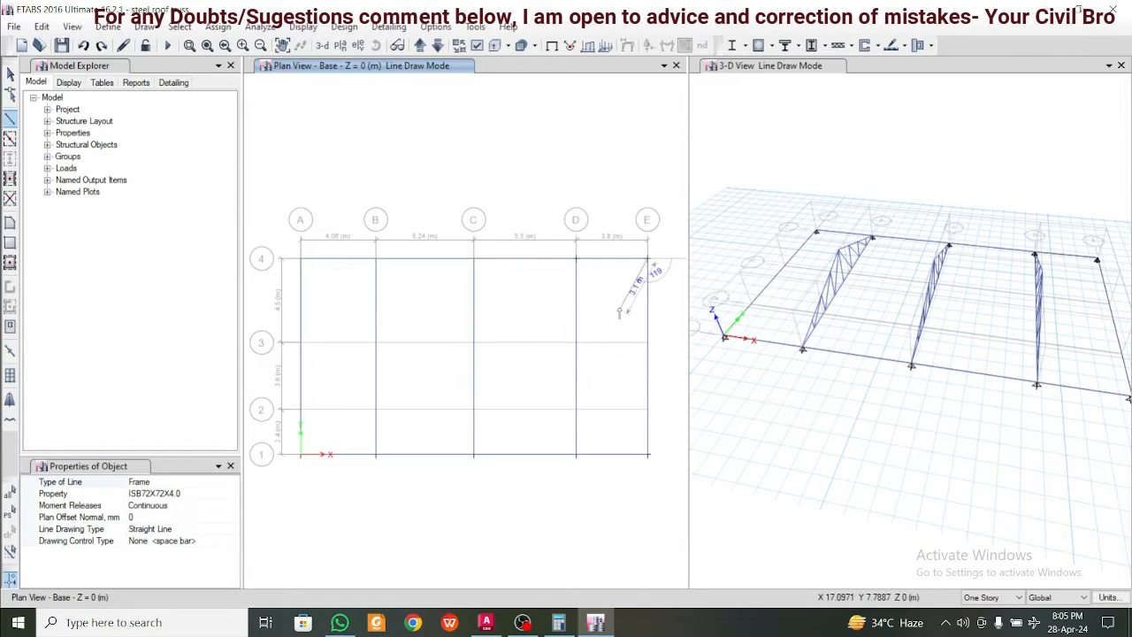
{"action": "right_click", "coordinate": [620, 313]}
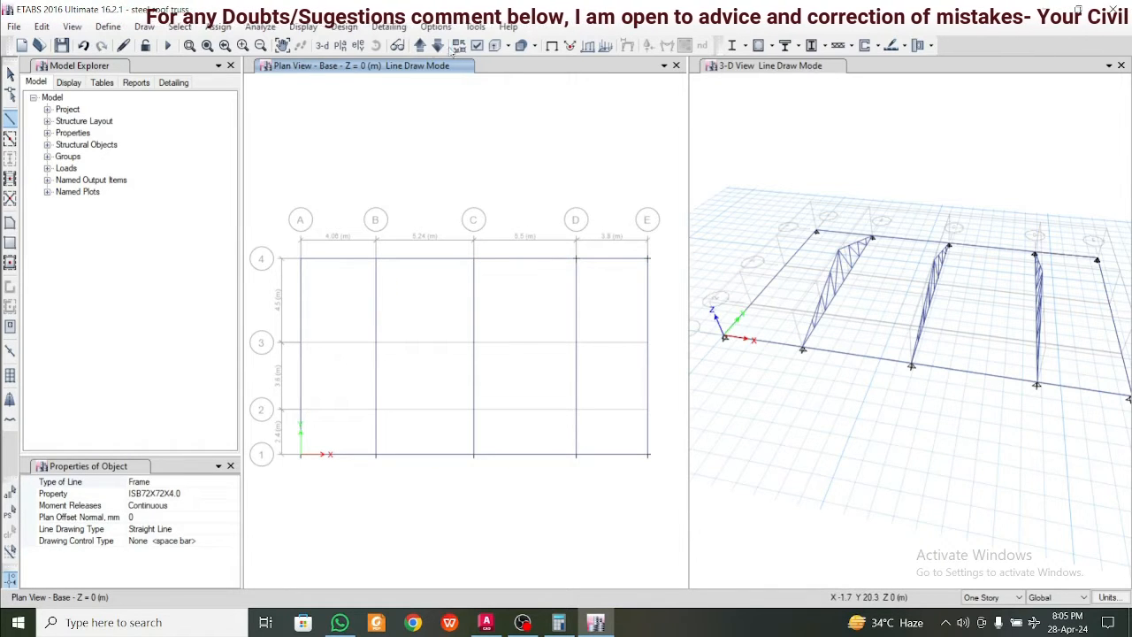
Try drawing an ISB72X72X4.0 frame between grids B and C near grid 4 in the Story1 plan, and undo it
{"action": "left_click", "coordinate": [422, 47]}
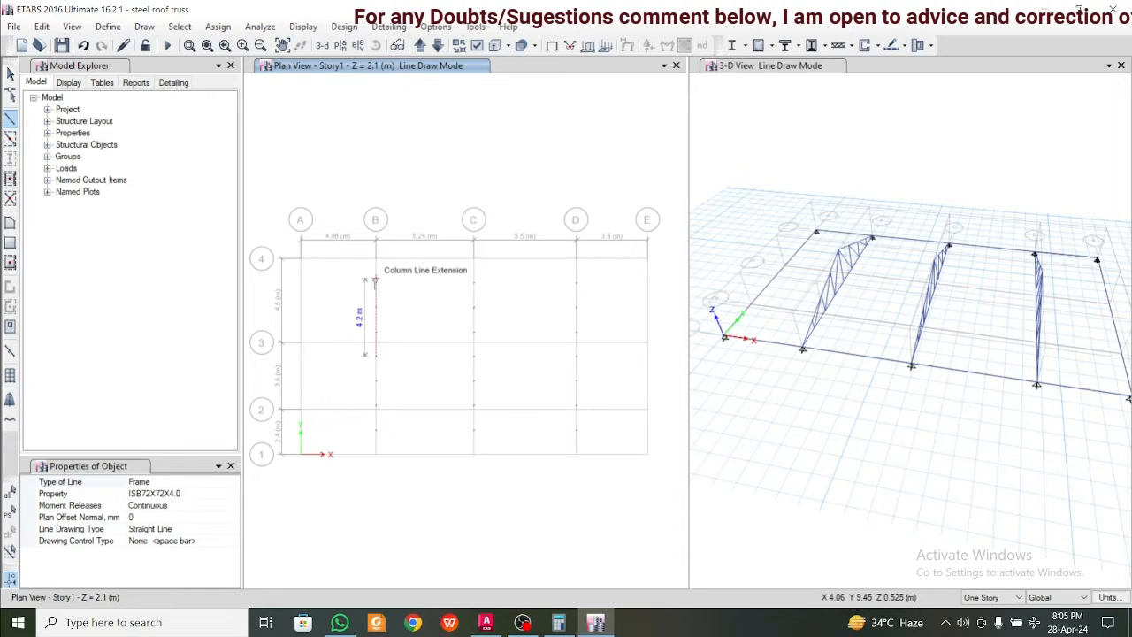
{"action": "left_click", "coordinate": [377, 283]}
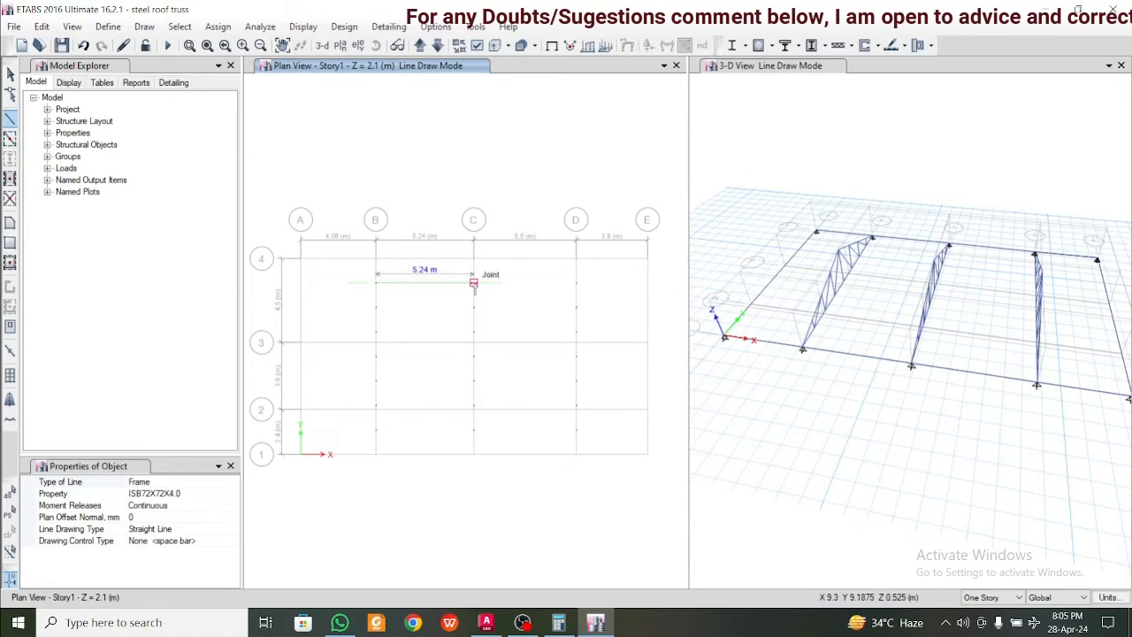
{"action": "left_click", "coordinate": [475, 284]}
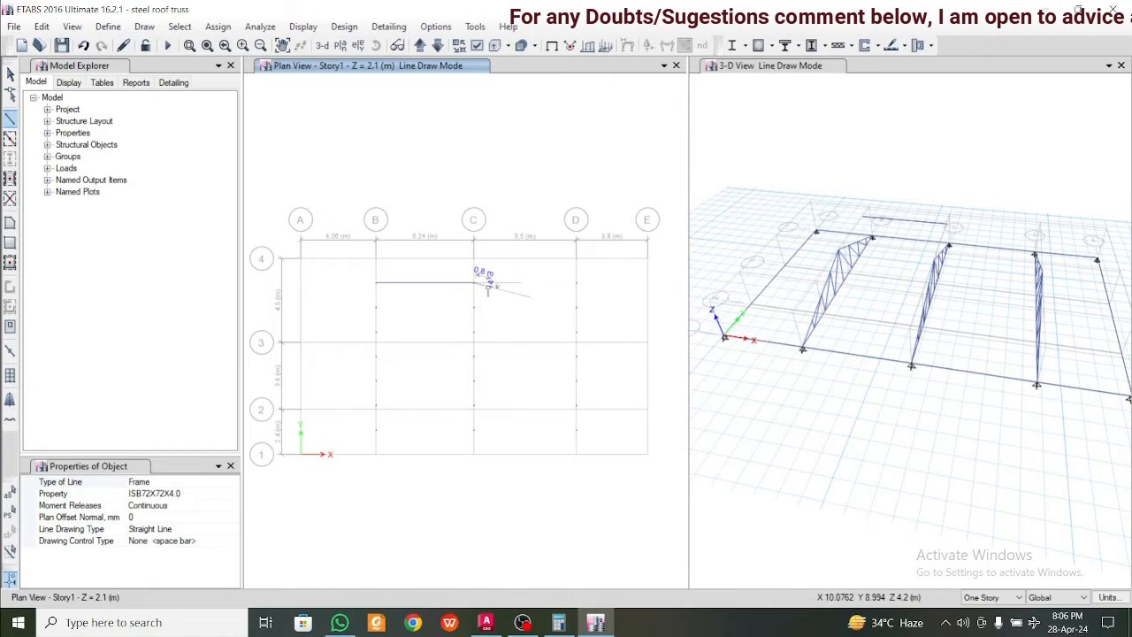
{"action": "key", "text": "ctrl+z"}
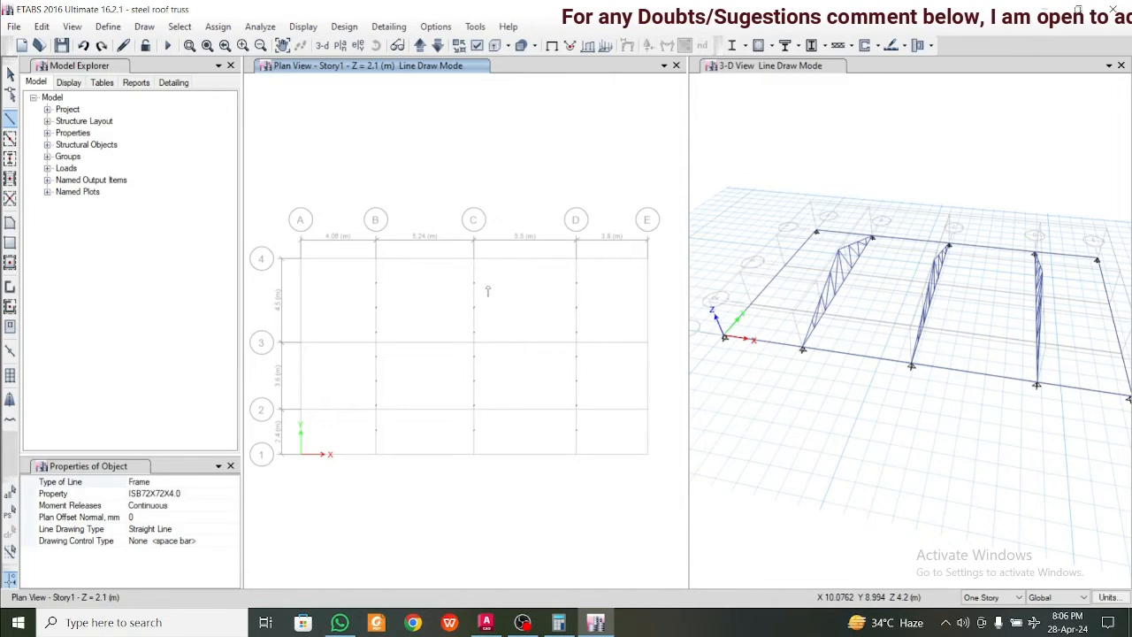
Draw an ISB72X72X4.0 frame in the 3-D view joining the grid B and C trusses at their top chord joints nearest grid 4
{"action": "scroll", "coordinate": [1010, 289], "scroll_direction": "up", "scroll_amount": 5}
{"action": "middle_click_drag", "start_coordinate": [934, 266], "coordinate": [1032, 359]}
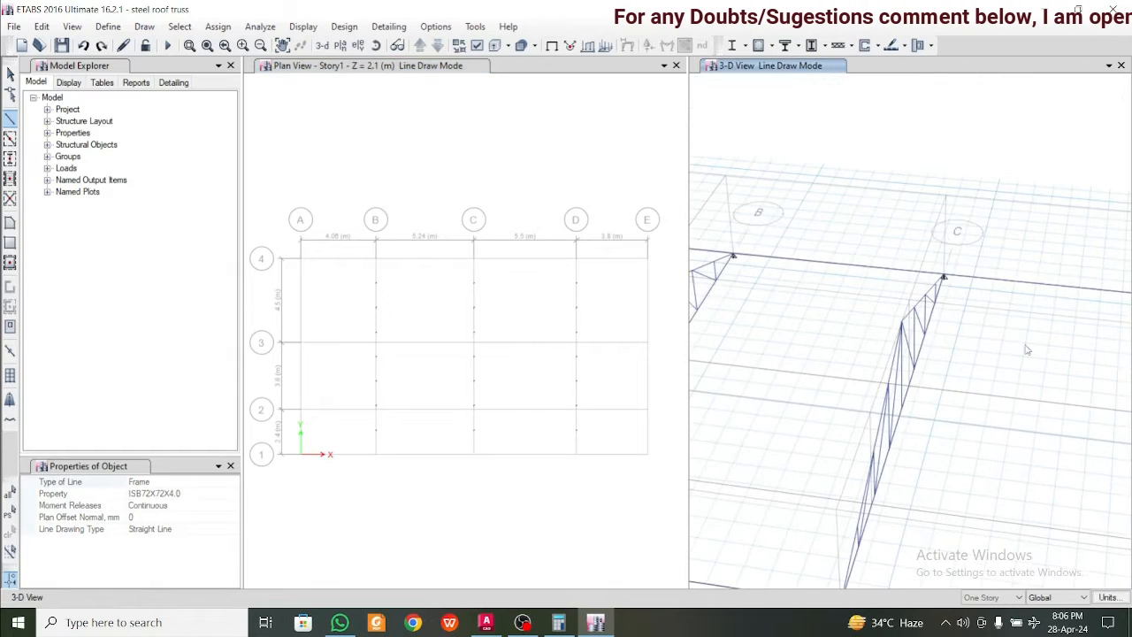
{"action": "key", "text": "Escape"}
{"action": "middle_click_drag", "start_coordinate": [791, 291], "coordinate": [904, 323]}
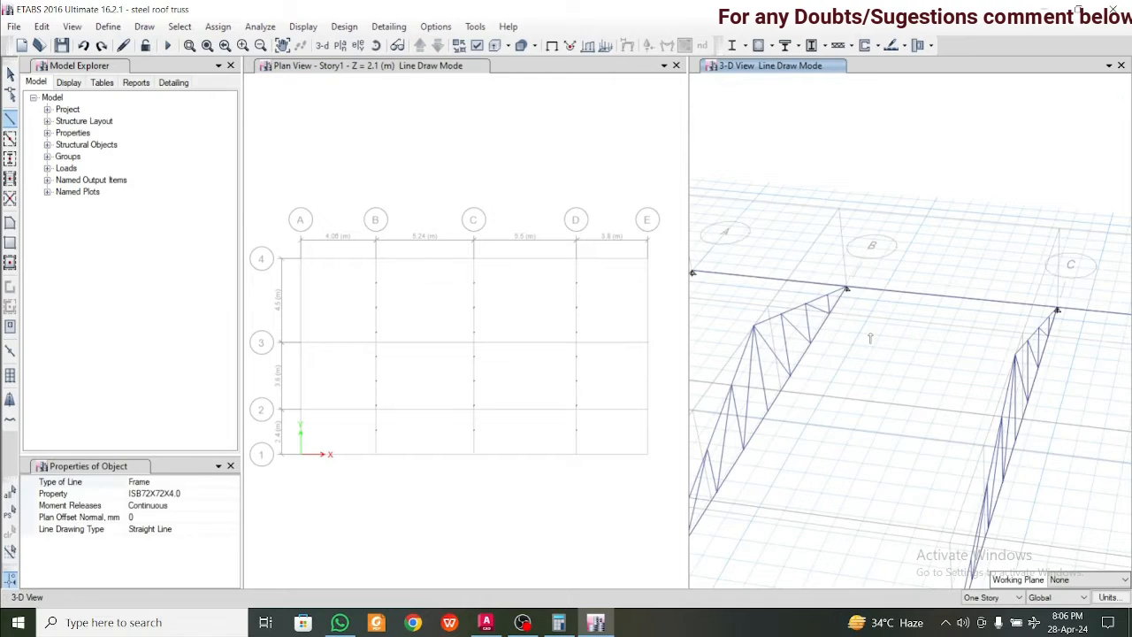
{"action": "scroll", "coordinate": [871, 338], "scroll_direction": "up", "scroll_amount": 5}
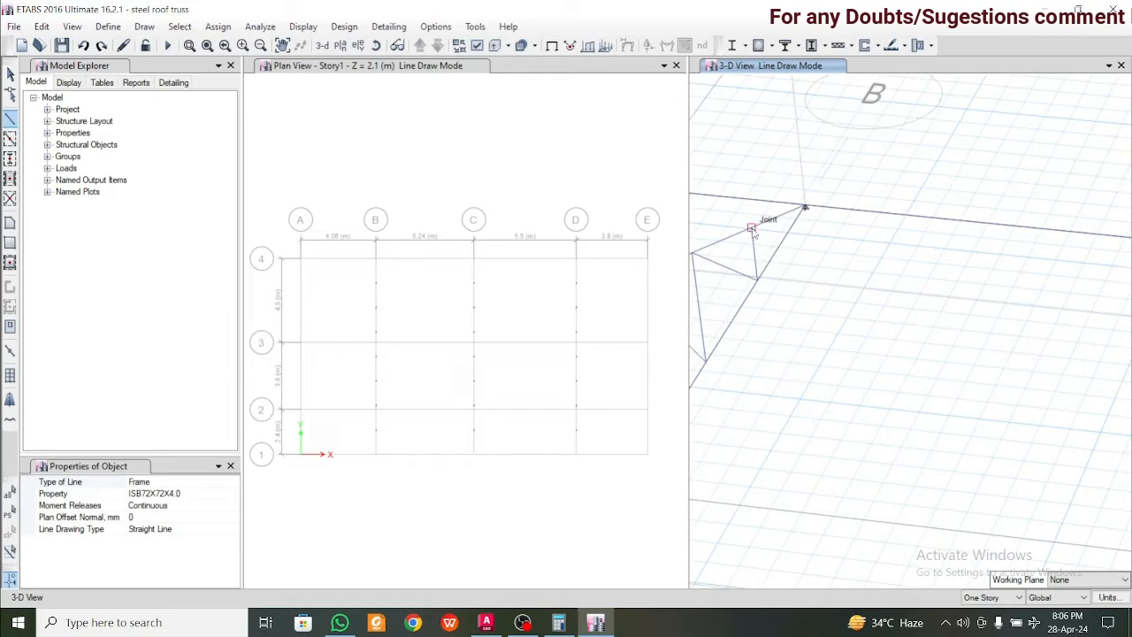
{"action": "middle_click_drag", "start_coordinate": [754, 232], "coordinate": [900, 298]}
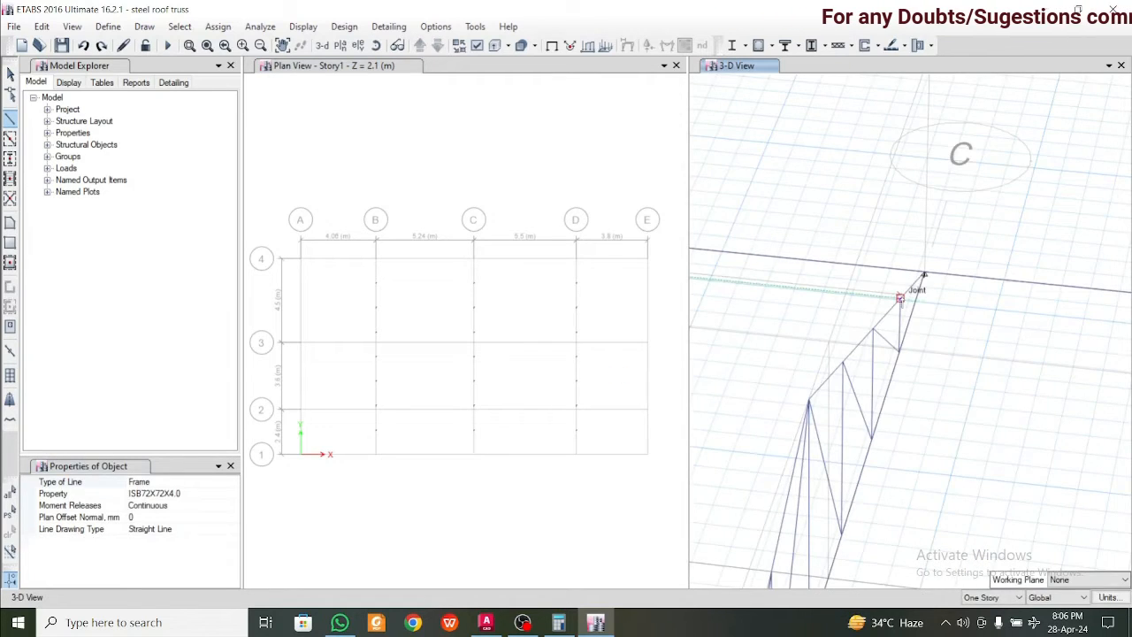
{"action": "left_click", "coordinate": [901, 298]}
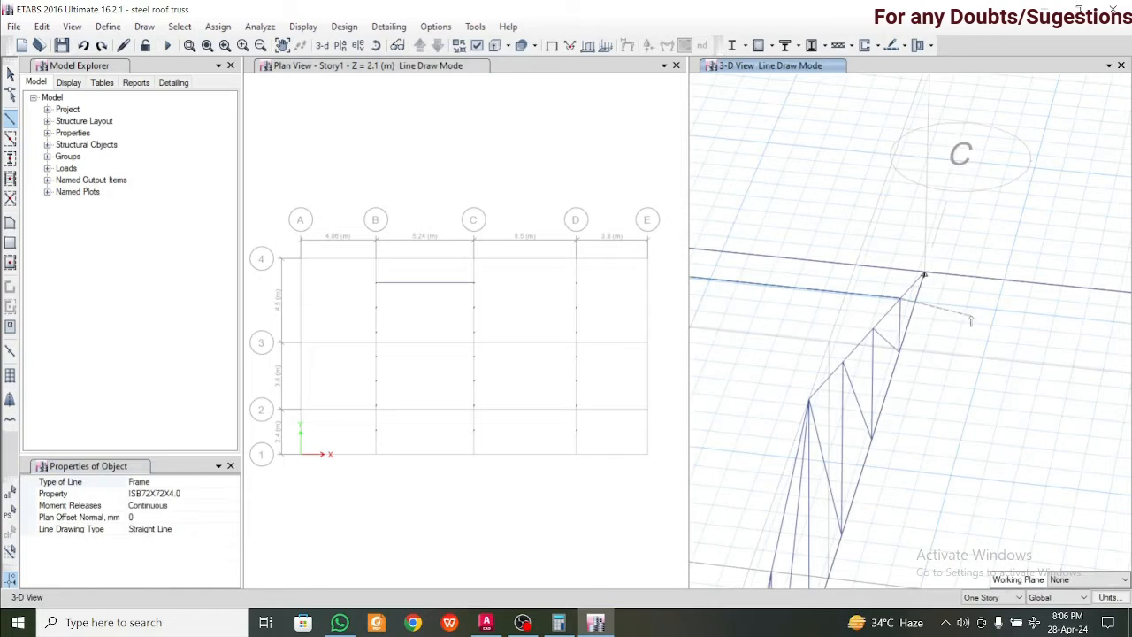
Continue the ISB72X72X4.0 frame from the grid C top chord joint to the grid D truss near grid 4, and end the line
{"action": "middle_click_drag", "start_coordinate": [957, 334], "coordinate": [647, 331]}
{"action": "middle_click_drag", "start_coordinate": [988, 368], "coordinate": [720, 331]}
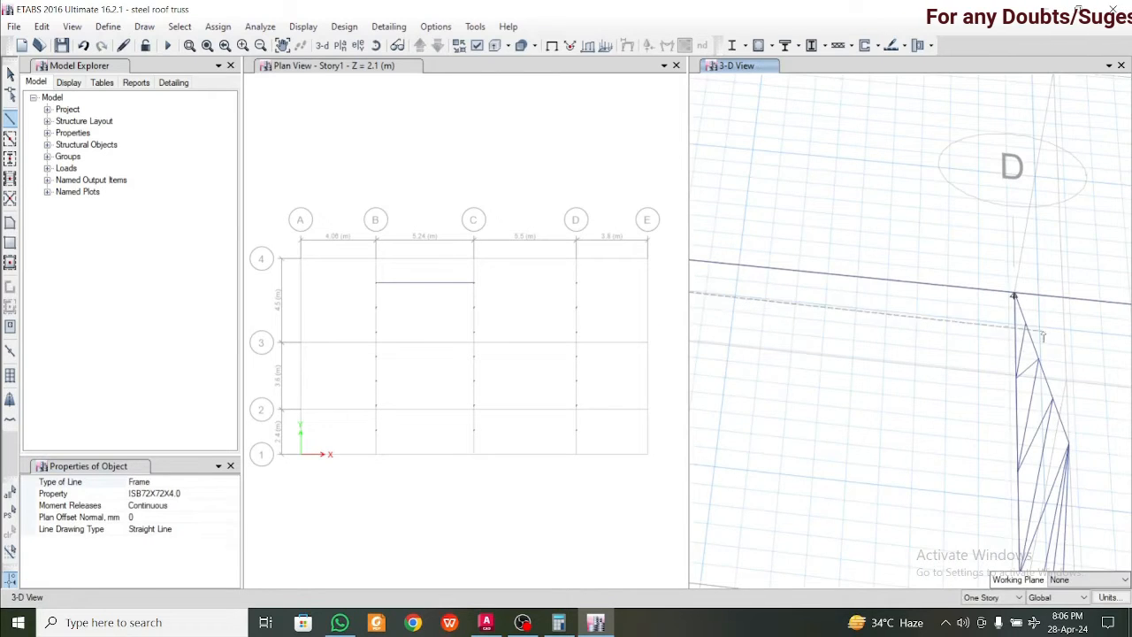
{"action": "left_click", "coordinate": [1018, 299]}
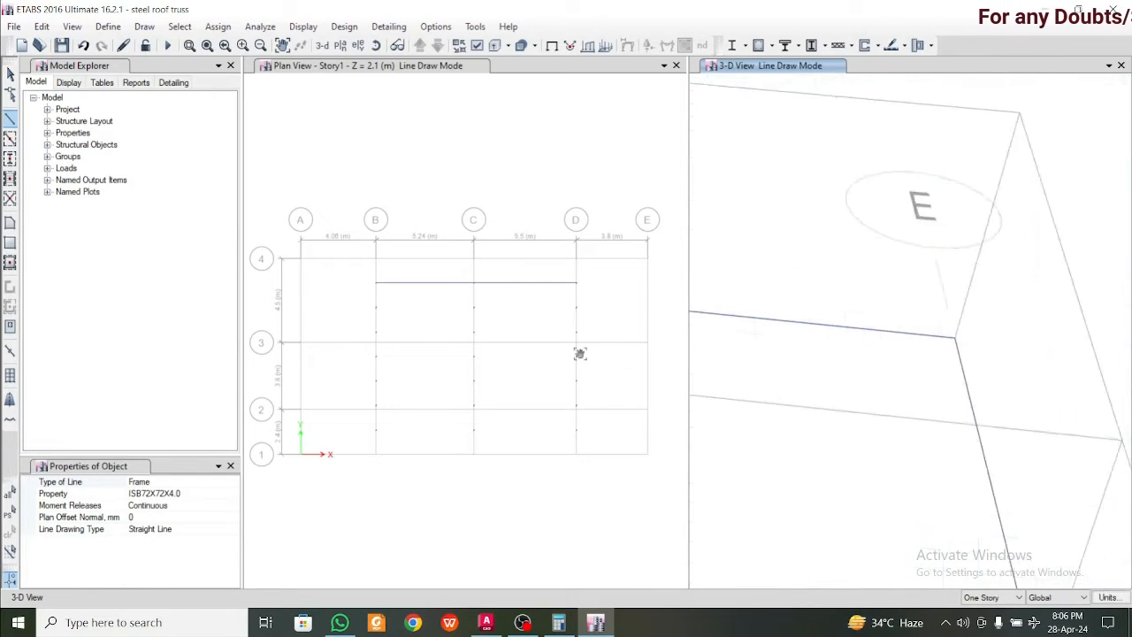
{"action": "key", "text": "Escape"}
{"action": "scroll", "coordinate": [960, 419], "scroll_direction": "down", "scroll_amount": 6}
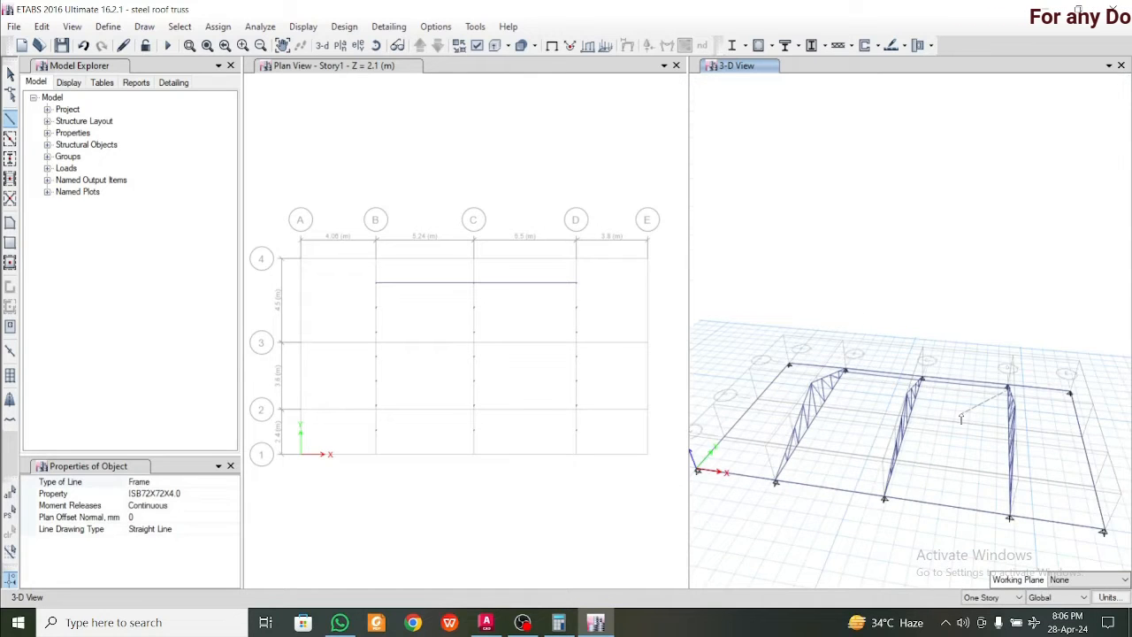
Try drawing a single ISB72X72X4.0 frame from the grid B to the grid D truss at the second top chord joints from grid 4, and delete it
{"action": "scroll", "coordinate": [815, 375], "scroll_direction": "up", "scroll_amount": 6}
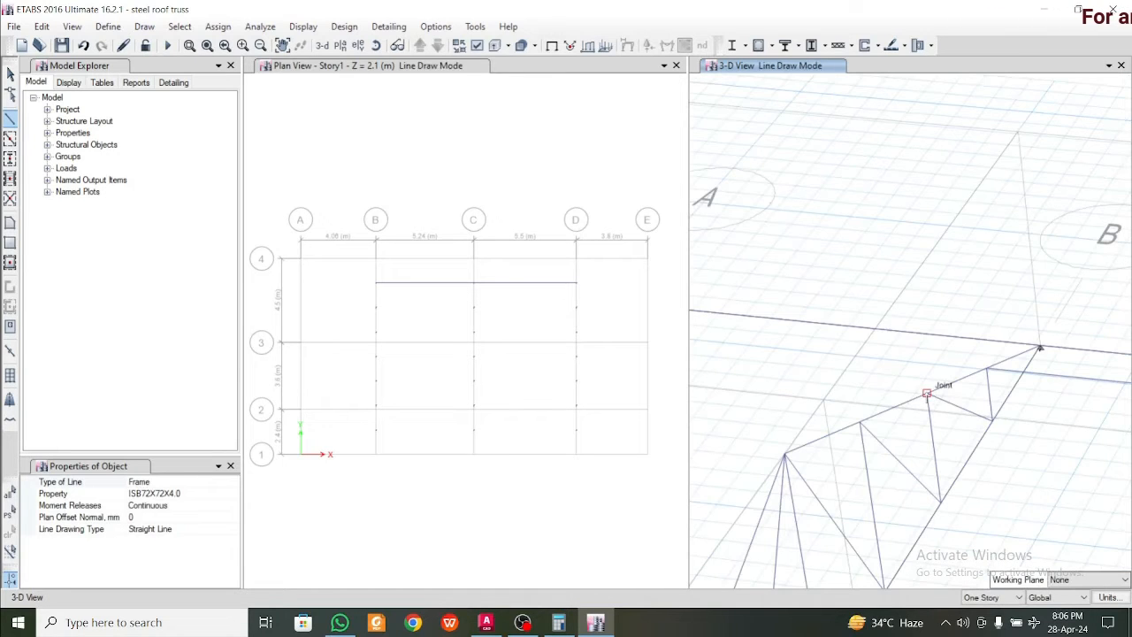
{"action": "scroll", "coordinate": [911, 409], "scroll_direction": "down", "scroll_amount": 3}
{"action": "scroll", "coordinate": [1066, 390], "scroll_direction": "up", "scroll_amount": 4}
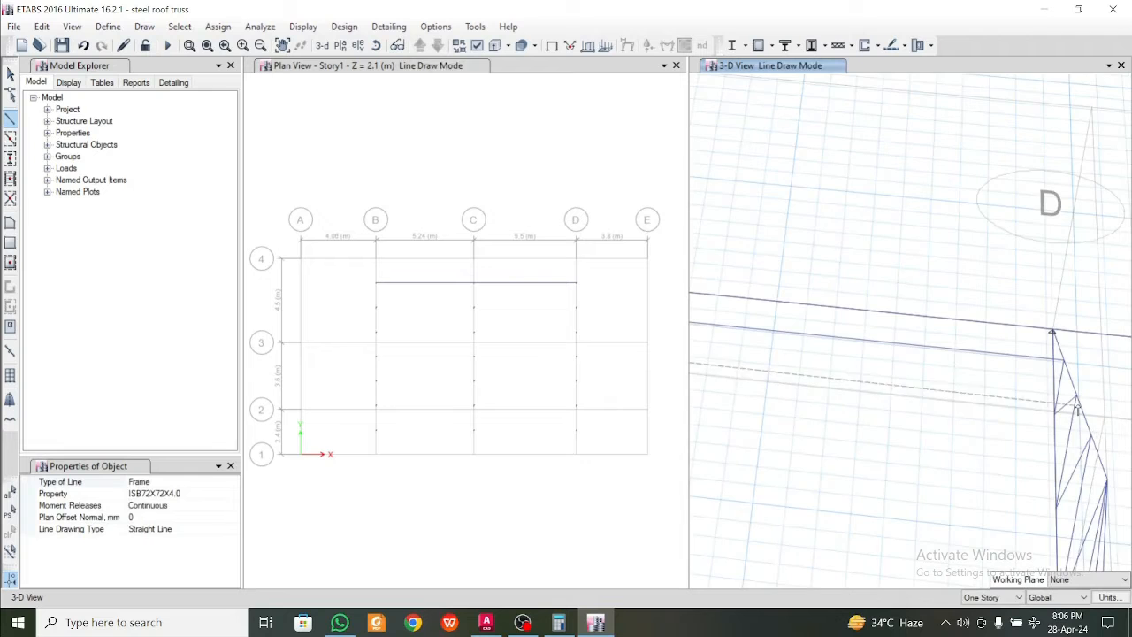
{"action": "left_click", "coordinate": [1075, 395]}
{"action": "scroll", "coordinate": [1070, 396], "scroll_direction": "down", "scroll_amount": 4}
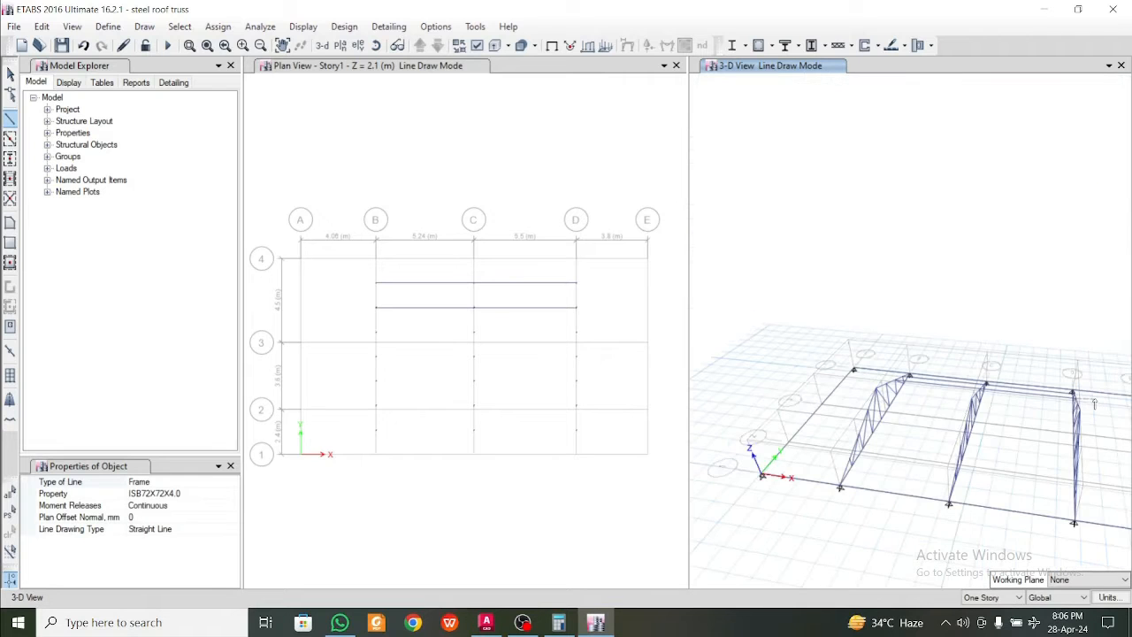
{"action": "key", "text": "Escape"}
{"action": "scroll", "coordinate": [999, 396], "scroll_direction": "up", "scroll_amount": 5}
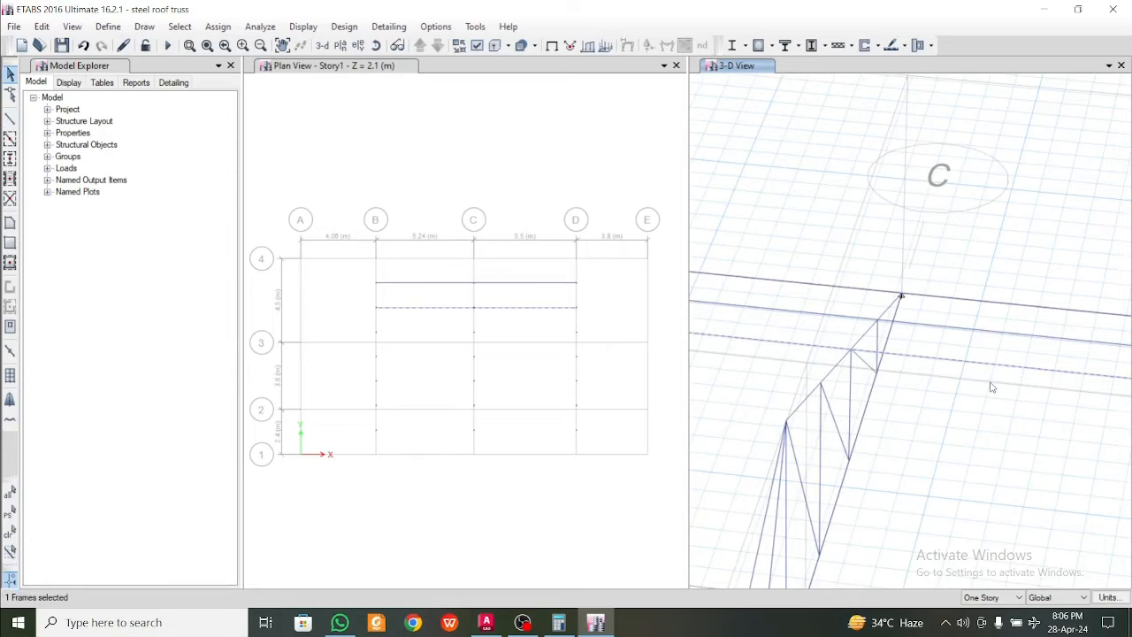
{"action": "key", "text": "Delete"}
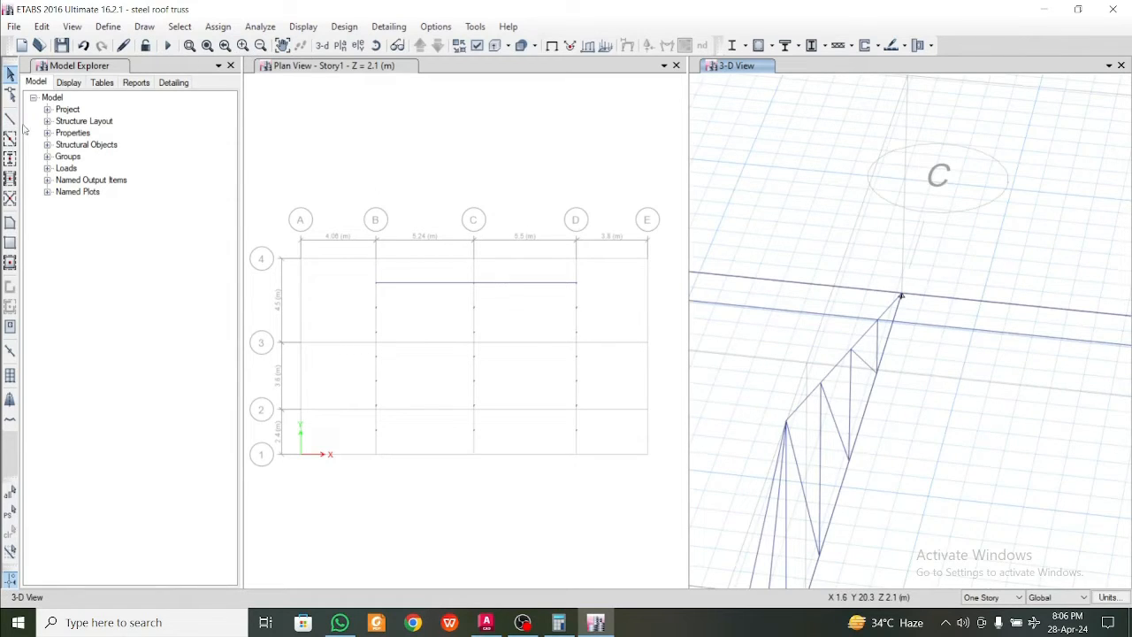
Draw ISB72X72X4.0 frames through the second top chord joints from grid 4, one segment per bay from grid B to C to D
{"action": "scroll", "coordinate": [925, 317], "scroll_direction": "down", "scroll_amount": 5}
{"action": "scroll", "coordinate": [836, 316], "scroll_direction": "up", "scroll_amount": 6}
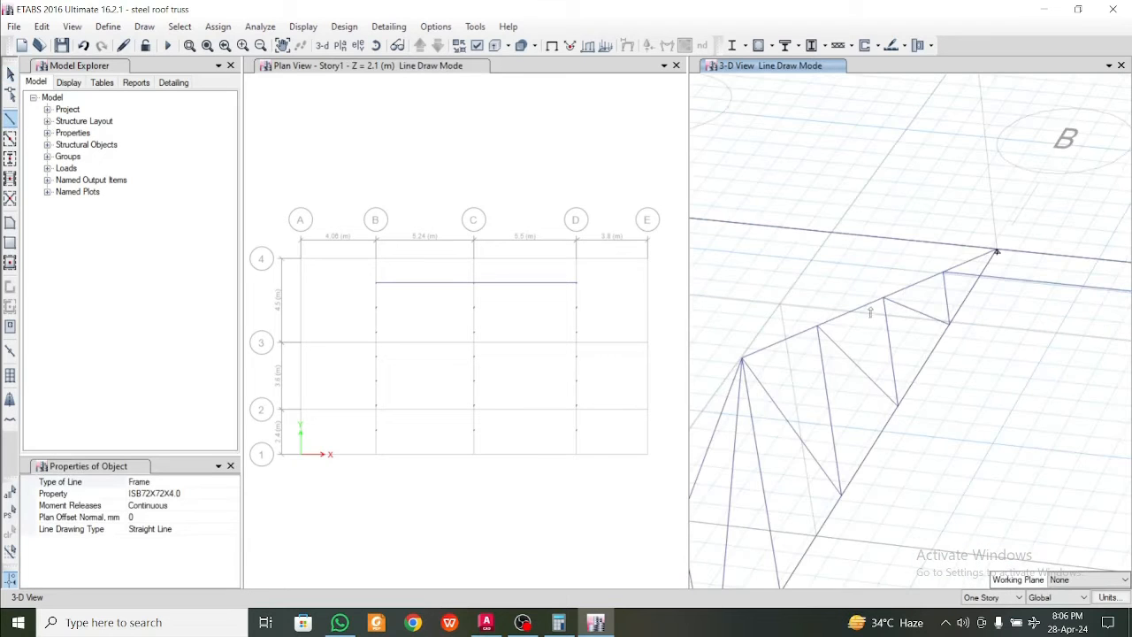
{"action": "scroll", "coordinate": [862, 316], "scroll_direction": "down", "scroll_amount": 5}
{"action": "scroll", "coordinate": [884, 320], "scroll_direction": "up", "scroll_amount": 7}
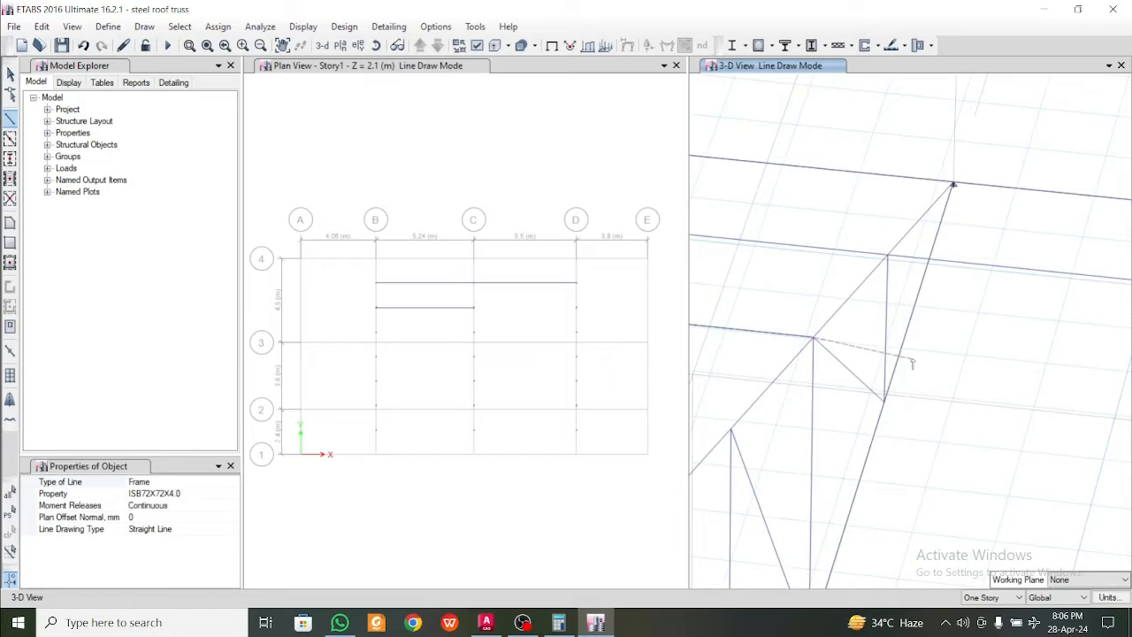
{"action": "scroll", "coordinate": [902, 377], "scroll_direction": "up", "scroll_amount": 8}
{"action": "key", "text": "Escape"}
{"action": "scroll", "coordinate": [848, 403], "scroll_direction": "down", "scroll_amount": 3}
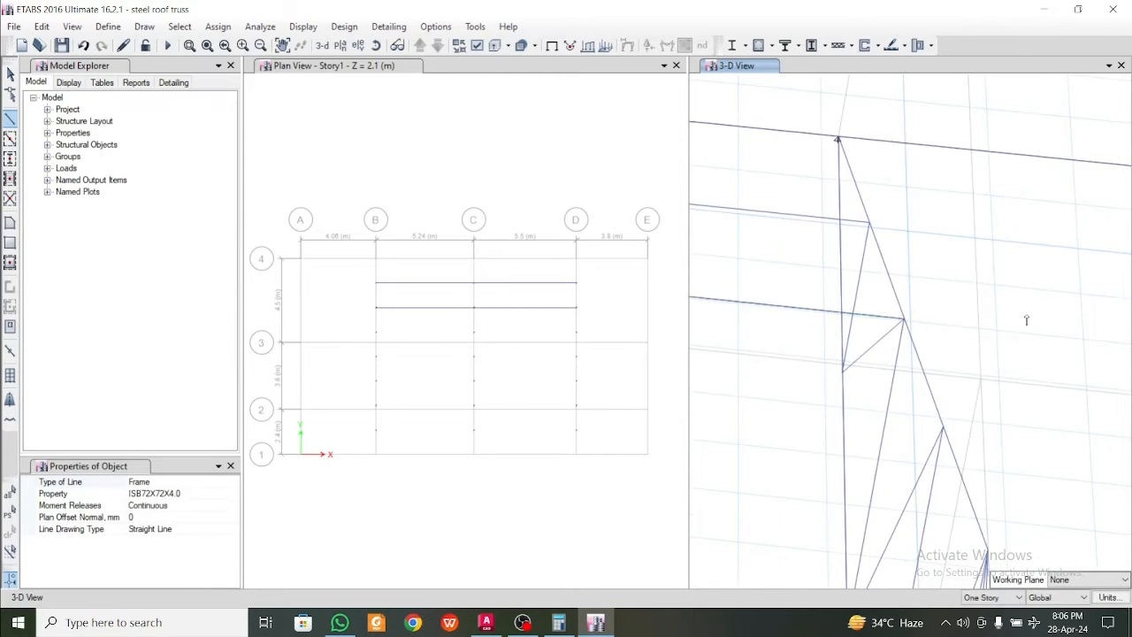
Draw ISB72X72X4.0 frames through the third top chord joints from grid 4, one segment per bay across the grid B, C and D trusses
{"action": "scroll", "coordinate": [1025, 322], "scroll_direction": "down", "scroll_amount": 3}
{"action": "scroll", "coordinate": [990, 380], "scroll_direction": "up", "scroll_amount": 2}
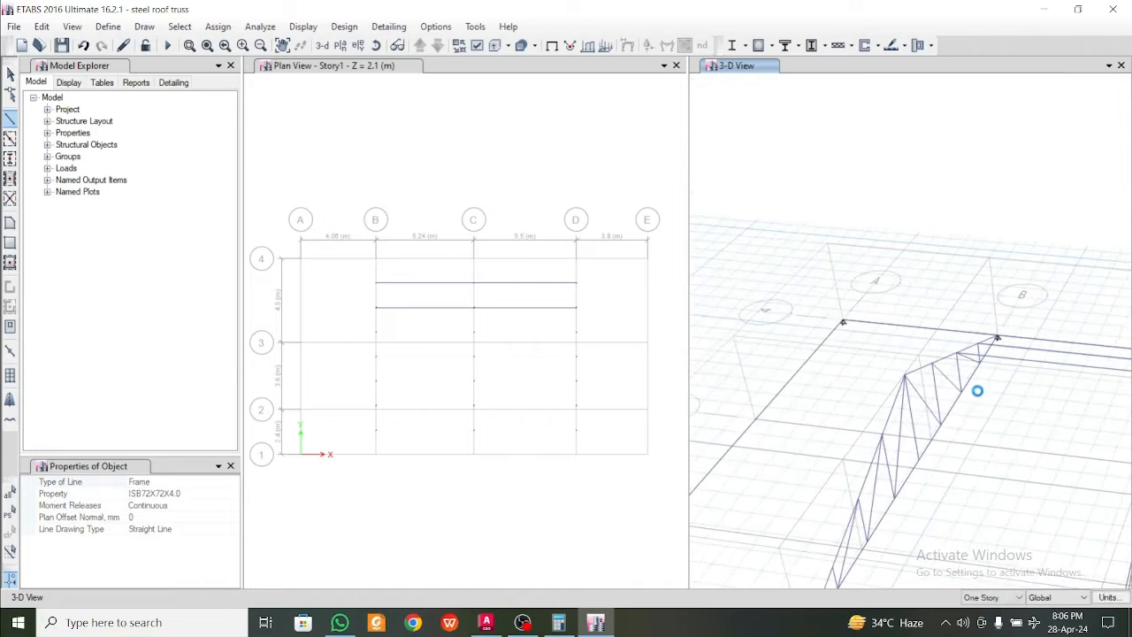
{"action": "scroll", "coordinate": [911, 354], "scroll_direction": "up", "scroll_amount": 3}
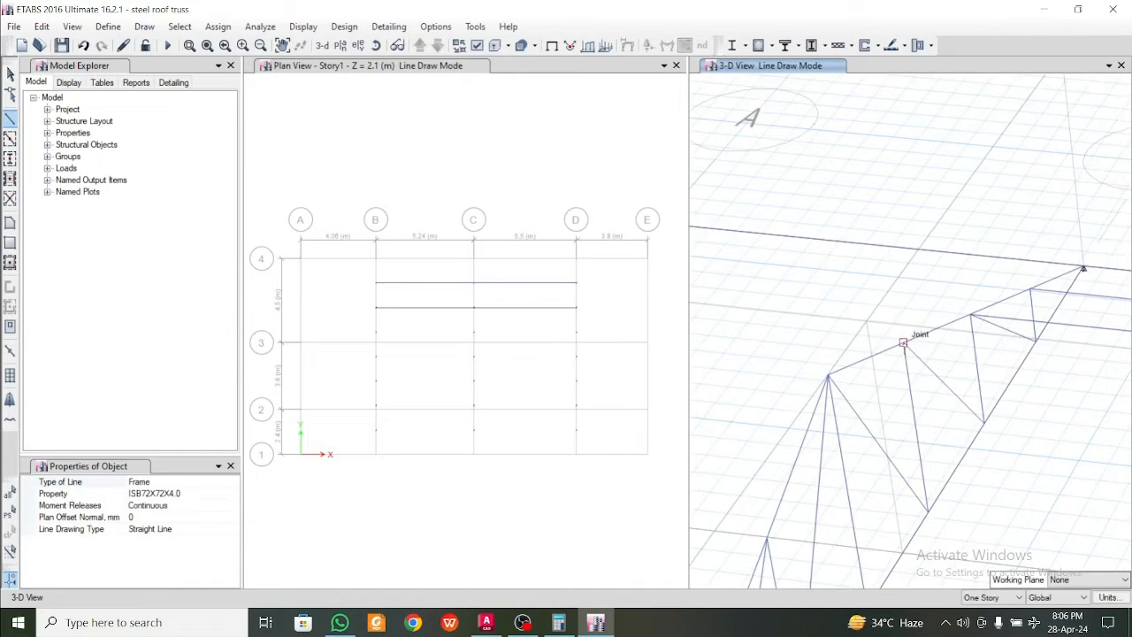
{"action": "scroll", "coordinate": [894, 352], "scroll_direction": "down", "scroll_amount": 3}
{"action": "scroll", "coordinate": [970, 374], "scroll_direction": "up", "scroll_amount": 4}
{"action": "scroll", "coordinate": [982, 397], "scroll_direction": "down", "scroll_amount": 1}
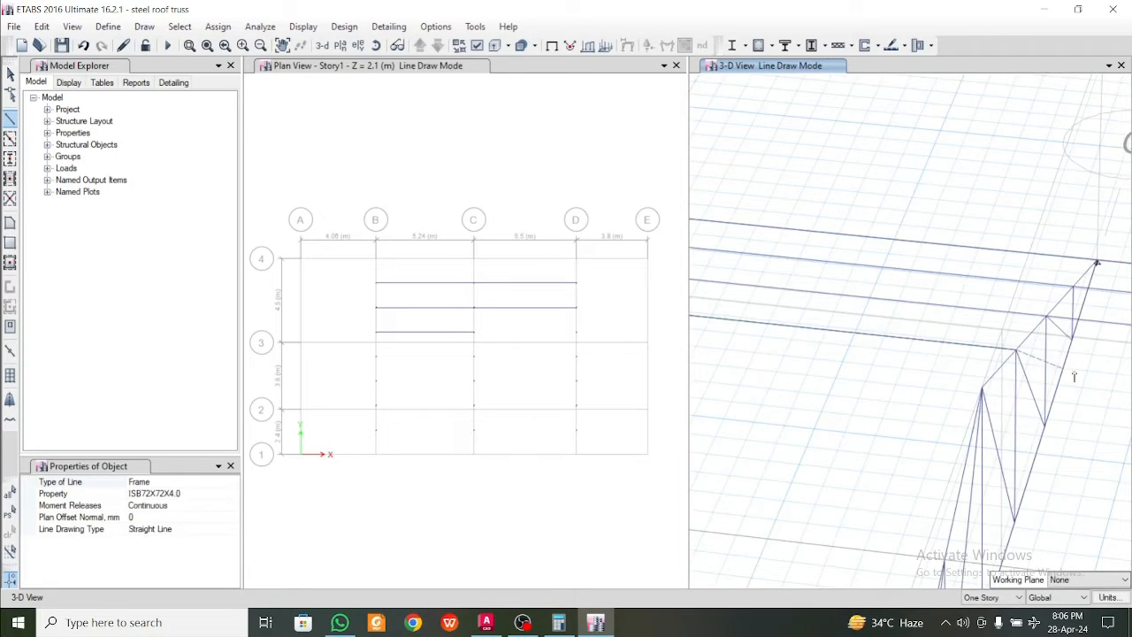
{"action": "middle_click_drag", "start_coordinate": [1074, 377], "coordinate": [799, 381]}
{"action": "scroll", "coordinate": [798, 381], "scroll_direction": "down", "scroll_amount": 3}
{"action": "scroll", "coordinate": [1023, 394], "scroll_direction": "up", "scroll_amount": 5}
{"action": "middle_click_drag", "start_coordinate": [1024, 394], "coordinate": [726, 361]}
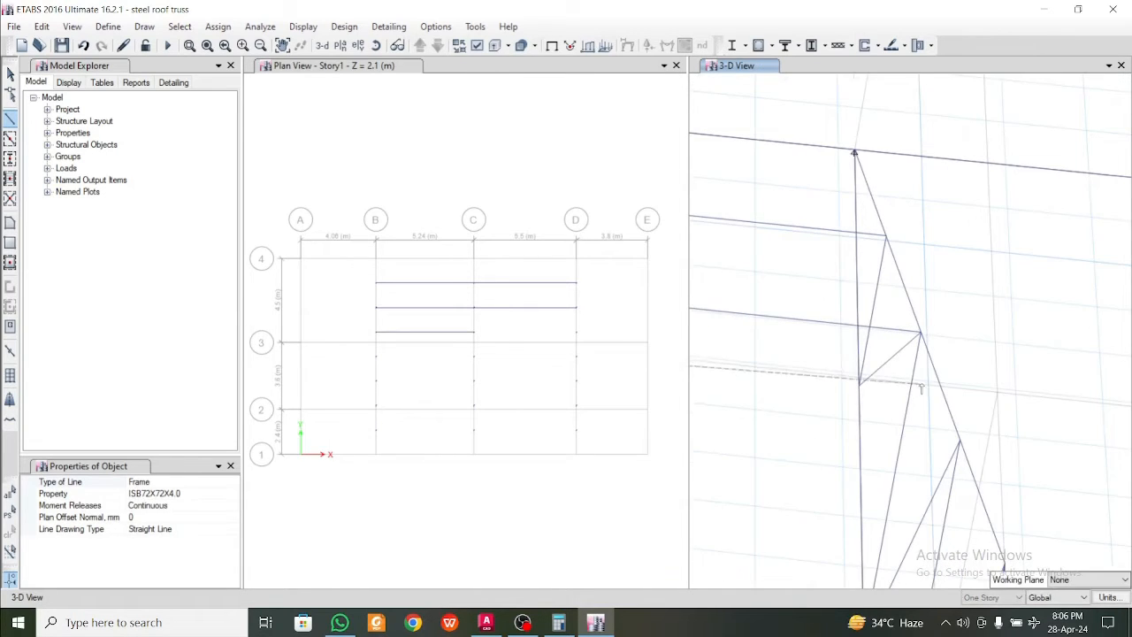
{"action": "left_click", "coordinate": [960, 440]}
{"action": "scroll", "coordinate": [1044, 364], "scroll_direction": "down", "scroll_amount": 5}
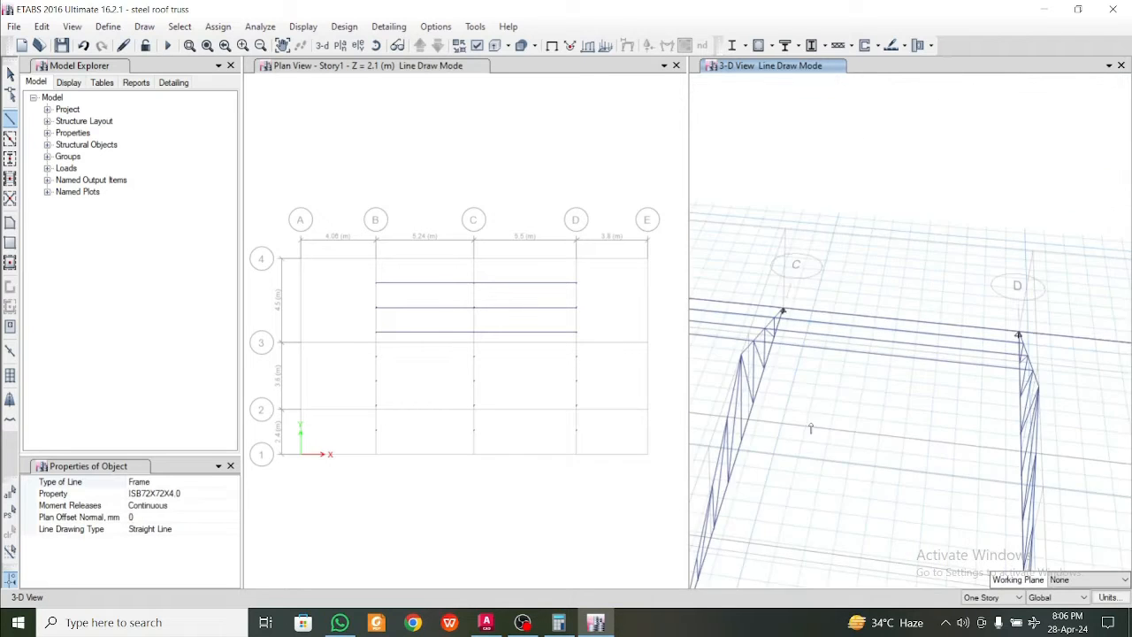
Draw ISB72X72X4.0 ridge frames joining the truss apex joints, one from grid C to D and one from grid B to C
{"action": "middle_click_drag", "start_coordinate": [811, 427], "coordinate": [892, 441]}
{"action": "scroll", "coordinate": [787, 354], "scroll_direction": "up", "scroll_amount": 5}
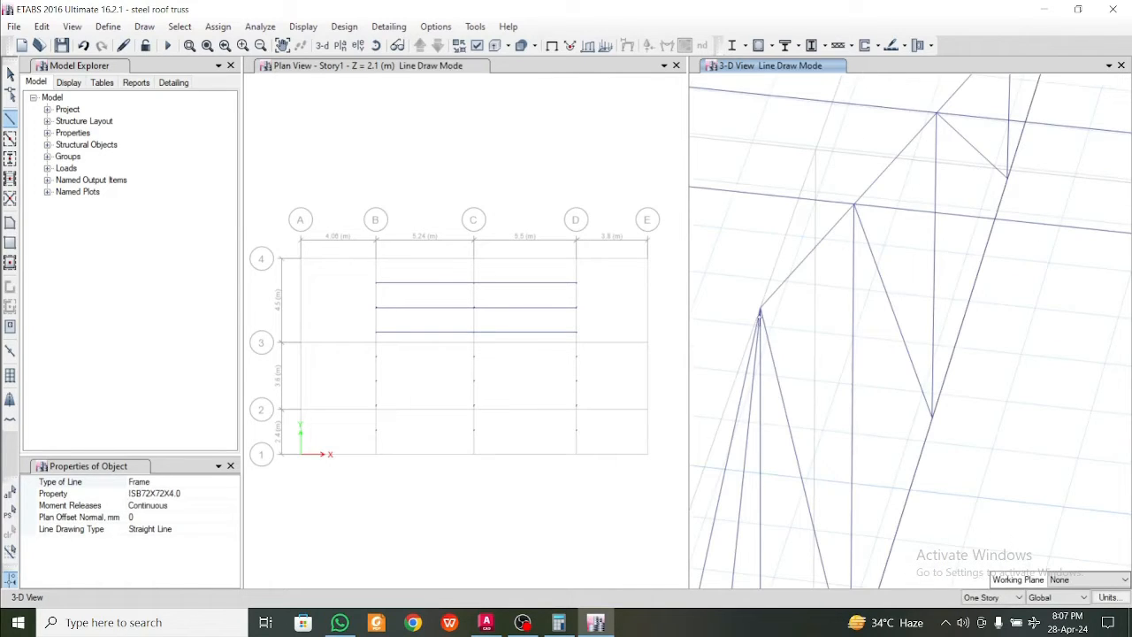
{"action": "scroll", "coordinate": [759, 377], "scroll_direction": "down", "scroll_amount": 5}
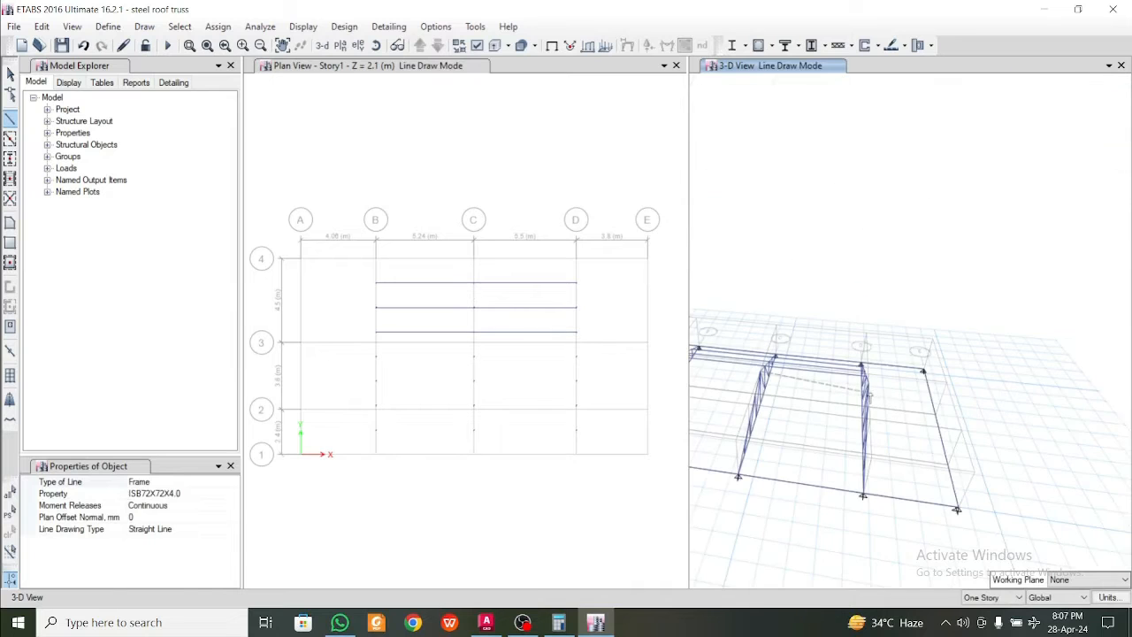
{"action": "scroll", "coordinate": [869, 397], "scroll_direction": "up", "scroll_amount": 6}
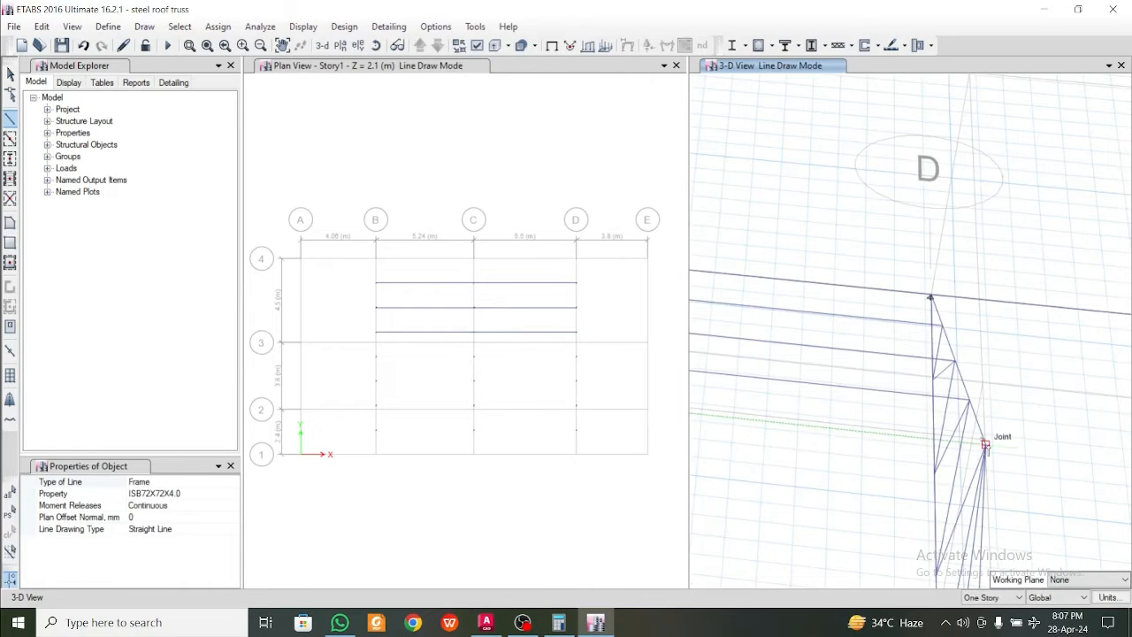
{"action": "middle_click_drag", "start_coordinate": [783, 525], "coordinate": [1023, 515]}
{"action": "scroll", "coordinate": [981, 501], "scroll_direction": "down", "scroll_amount": 4}
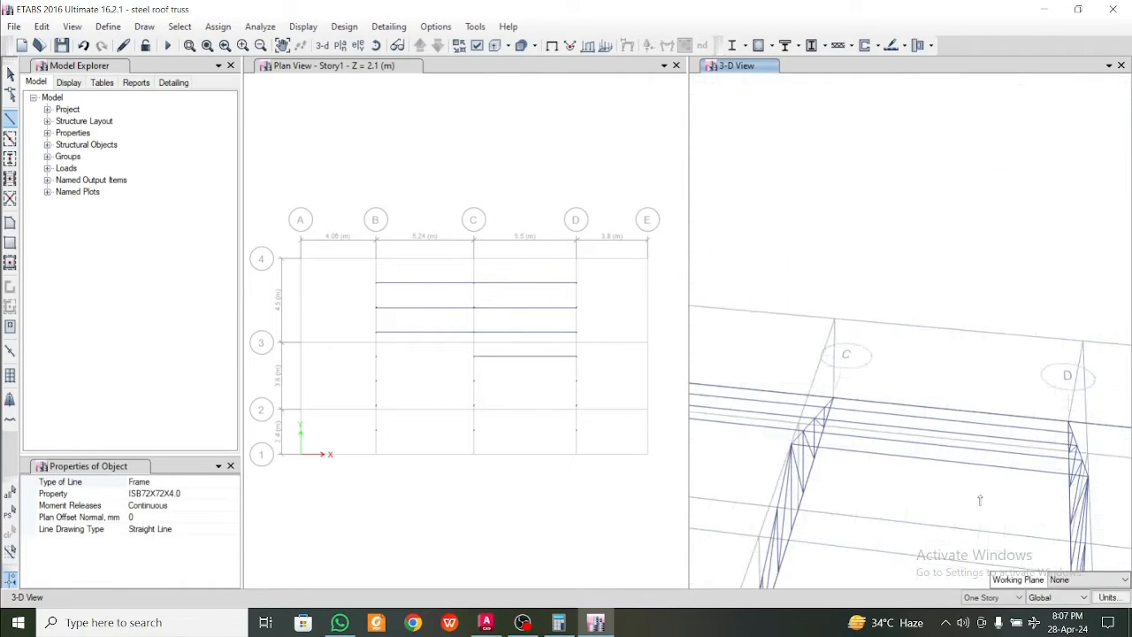
{"action": "middle_click_drag", "start_coordinate": [855, 474], "coordinate": [1062, 492]}
{"action": "left_click", "coordinate": [742, 442]}
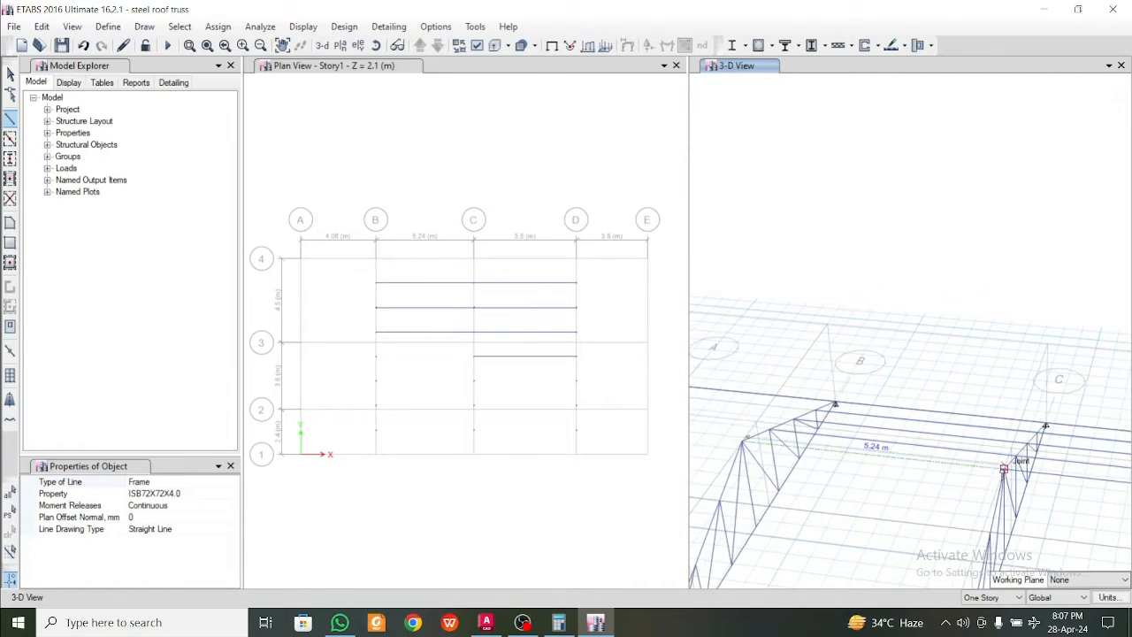
{"action": "left_click", "coordinate": [1002, 471]}
Draw an ISB72X72X4.0 frame from the grid B to the grid C truss at the first top chord joints past the ridge toward grid 1
{"action": "middle_click_drag", "start_coordinate": [918, 519], "coordinate": [938, 447]}
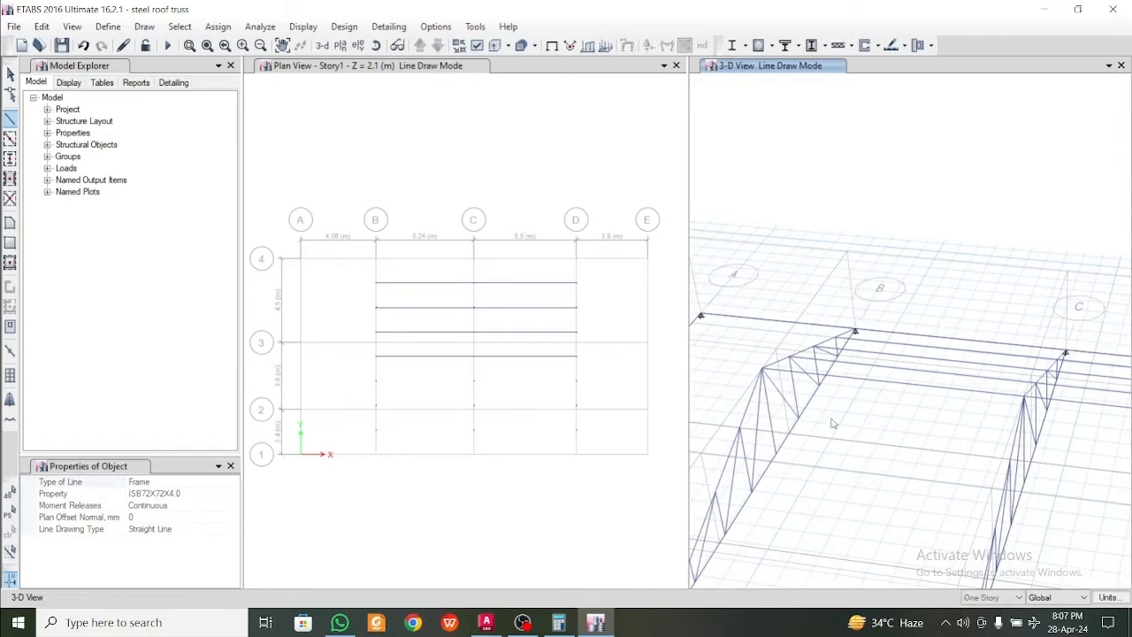
{"action": "scroll", "coordinate": [894, 427], "scroll_direction": "up", "scroll_amount": 2}
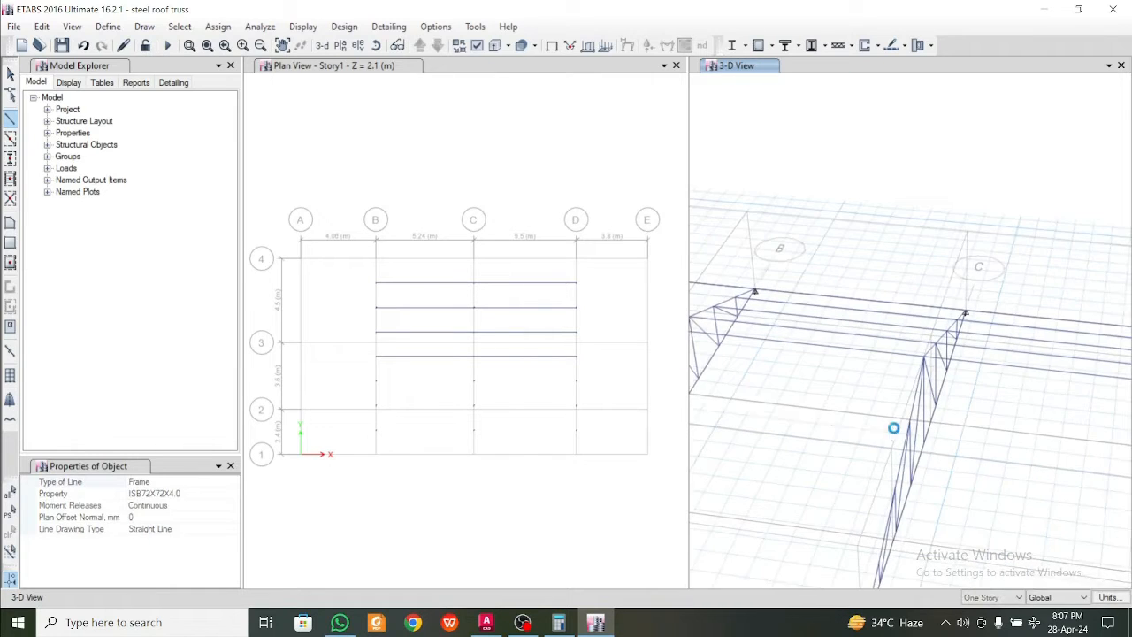
{"action": "scroll", "coordinate": [935, 409], "scroll_direction": "up", "scroll_amount": 2}
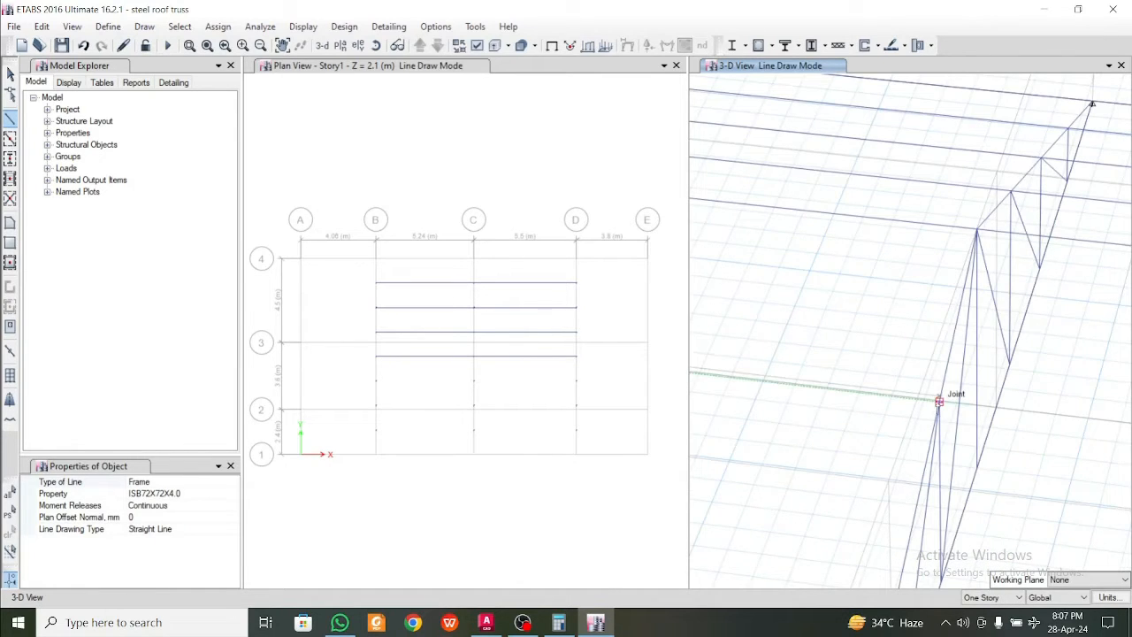
{"action": "left_click", "coordinate": [939, 401]}
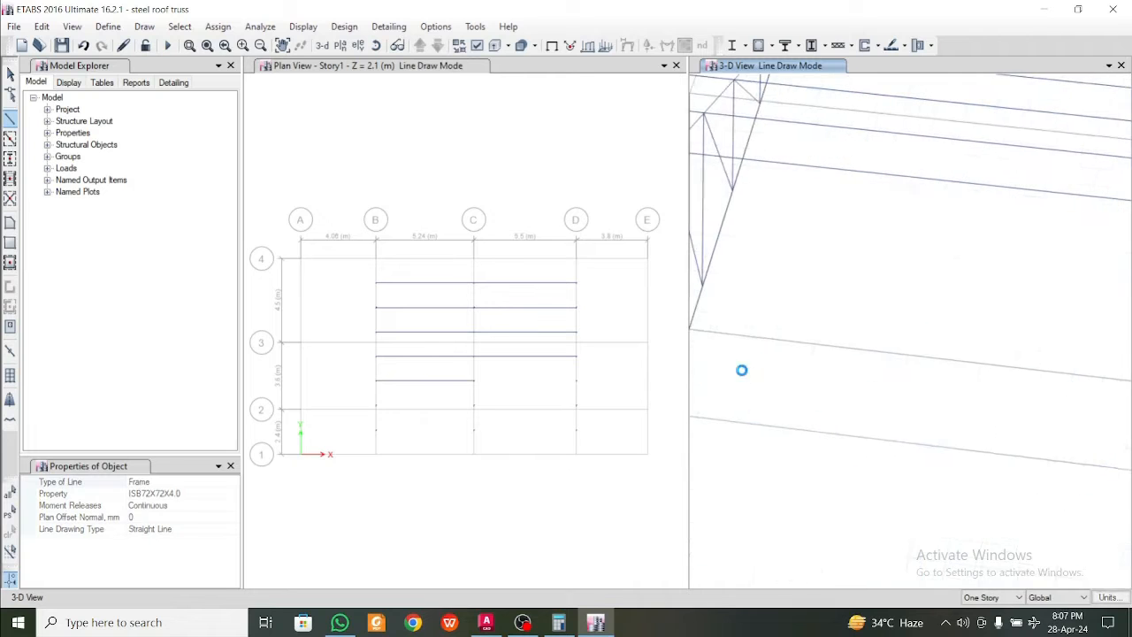
Try extending the frame from grid C's first joint past the ridge to the second joint past the ridge on the grid D truss, and undo it
{"action": "scroll", "coordinate": [743, 372], "scroll_direction": "up", "scroll_amount": 2}
{"action": "scroll", "coordinate": [866, 391], "scroll_direction": "up", "scroll_amount": 2}
{"action": "scroll", "coordinate": [960, 415], "scroll_direction": "down", "scroll_amount": 5}
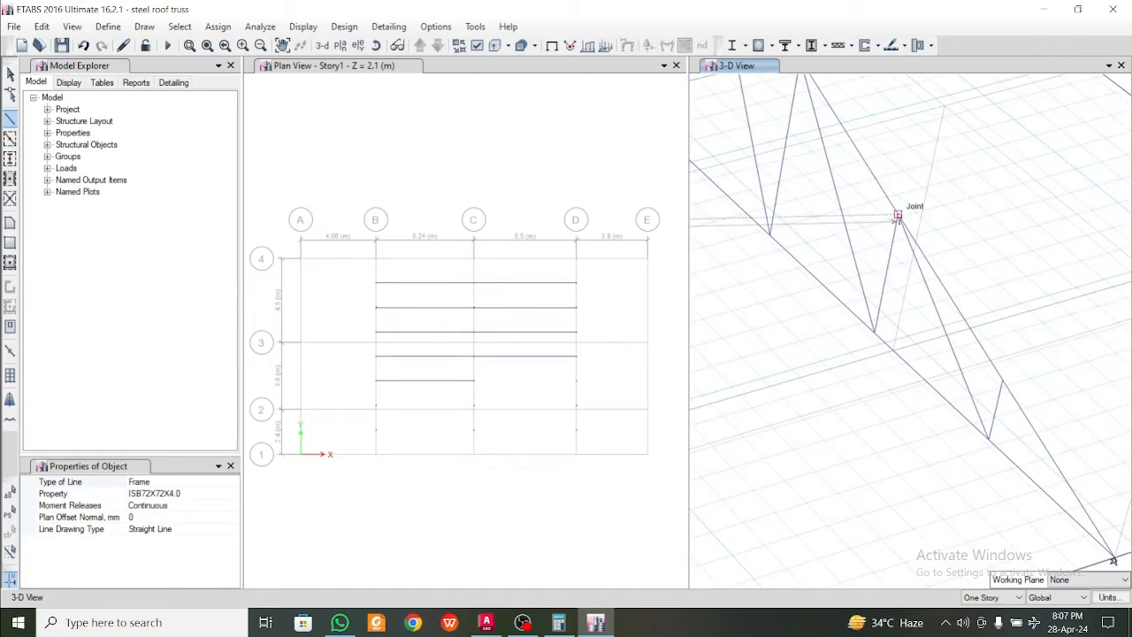
{"action": "left_click", "coordinate": [898, 216]}
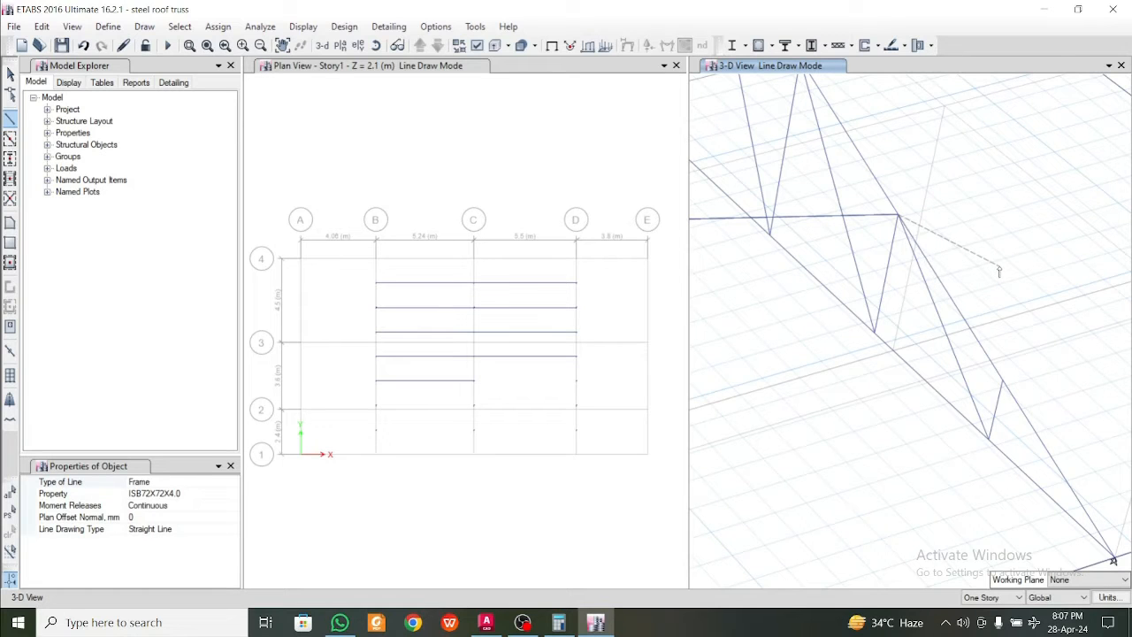
{"action": "scroll", "coordinate": [995, 275], "scroll_direction": "down", "scroll_amount": 2}
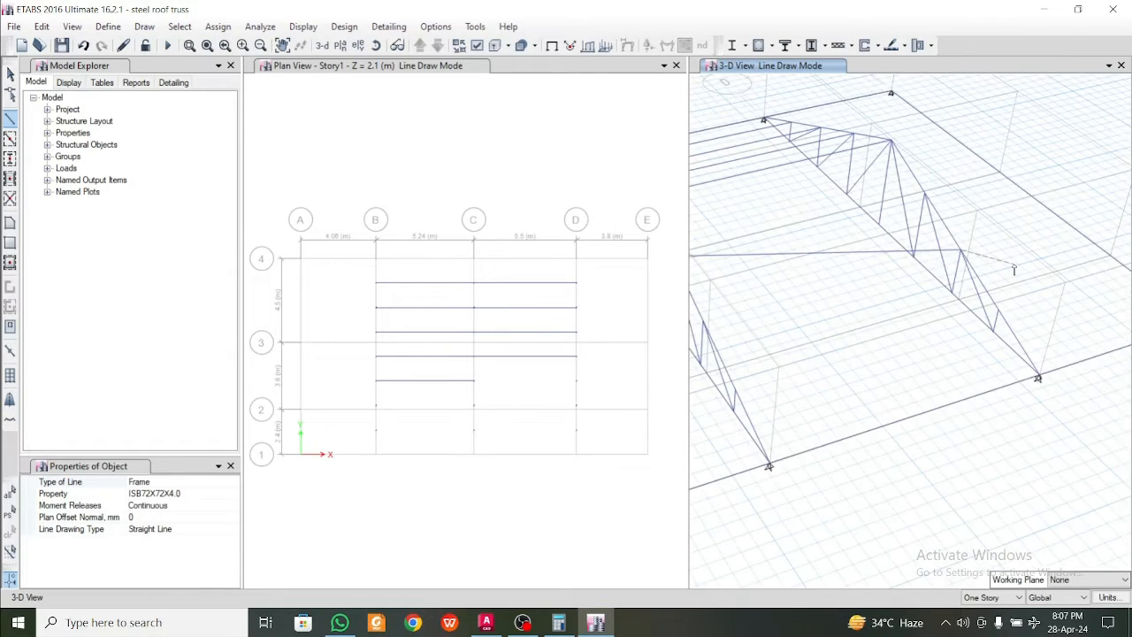
{"action": "middle_click_drag", "start_coordinate": [1009, 267], "coordinate": [1089, 288]}
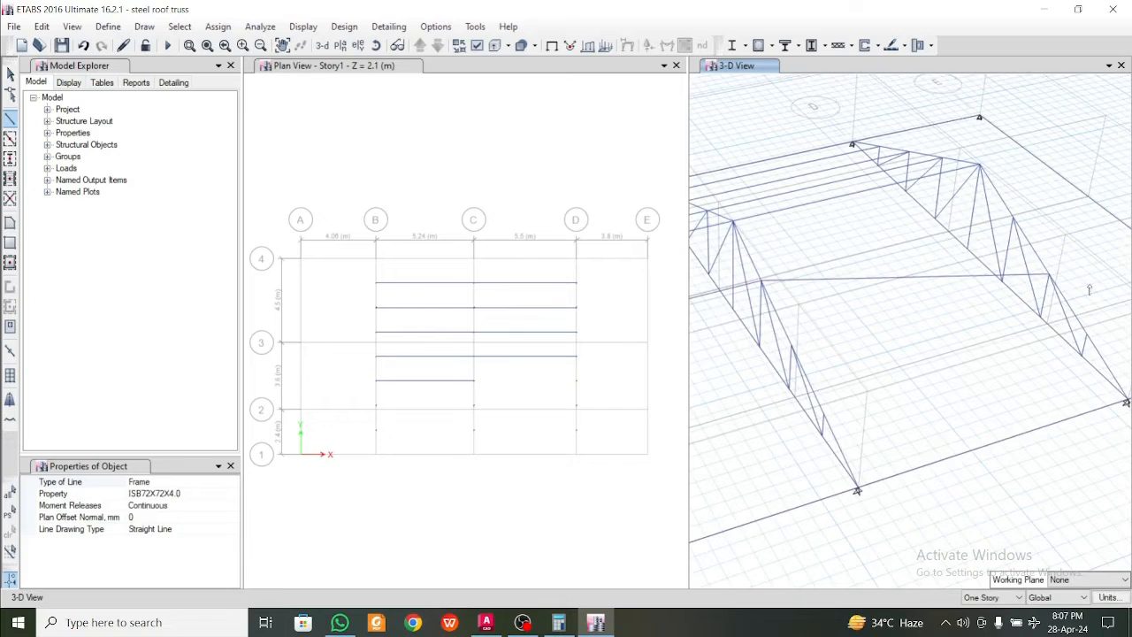
{"action": "key", "text": "Escape"}
{"action": "key", "text": "ctrl+z"}
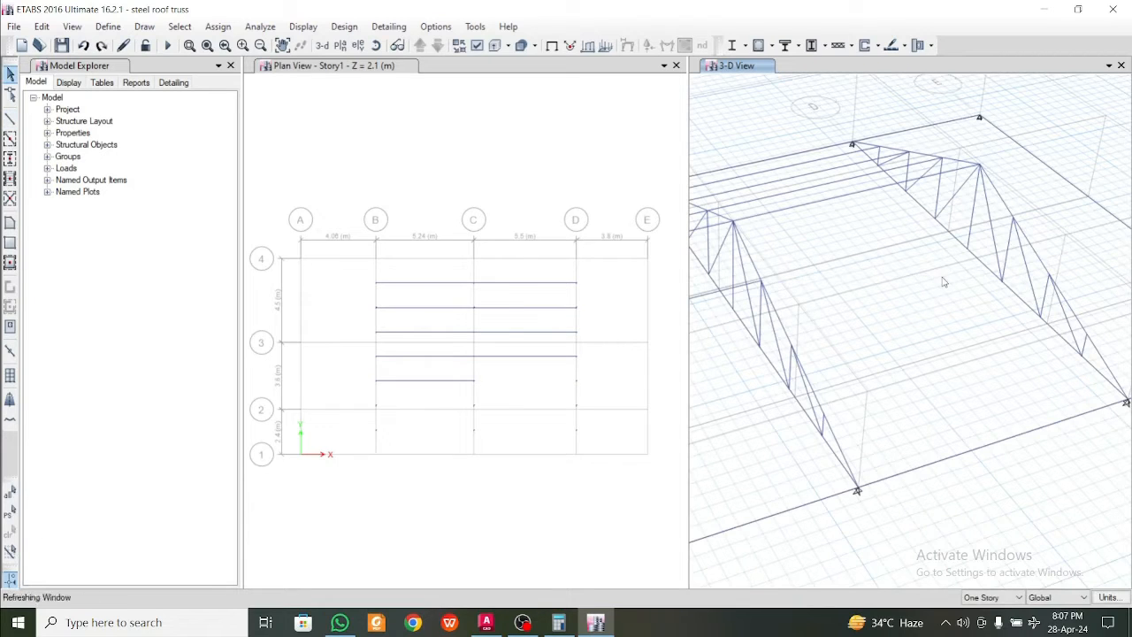
Draw an ISB72X72X4.0 frame joining the grid C and D trusses at their first top chord joints past the ridge toward grid 1
{"action": "left_click", "coordinate": [9, 119]}
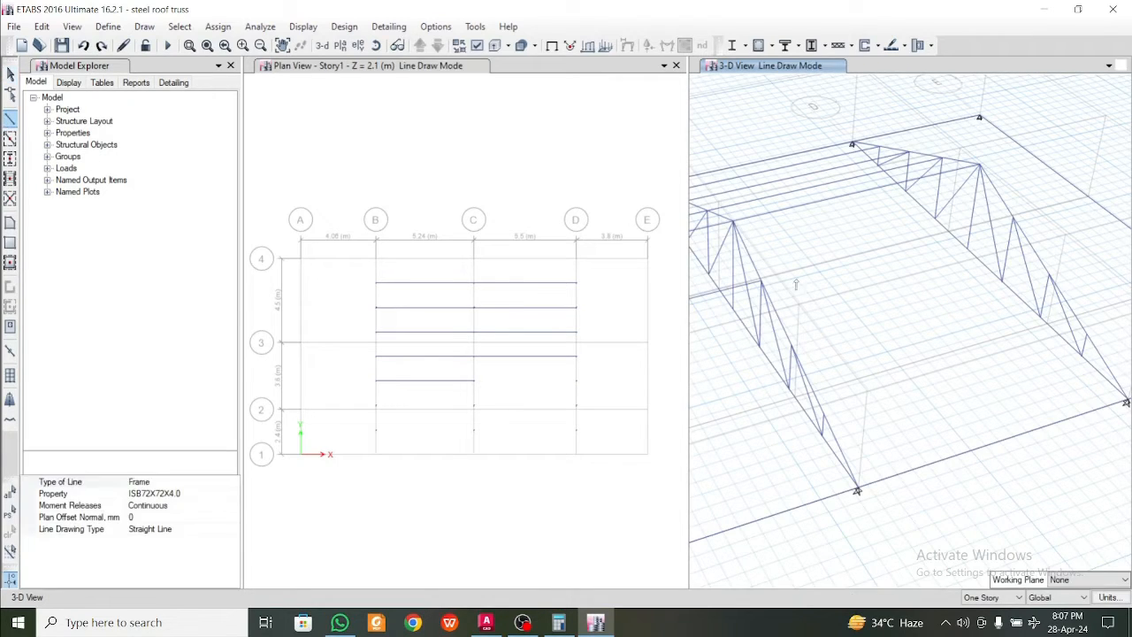
{"action": "left_click", "coordinate": [760, 281]}
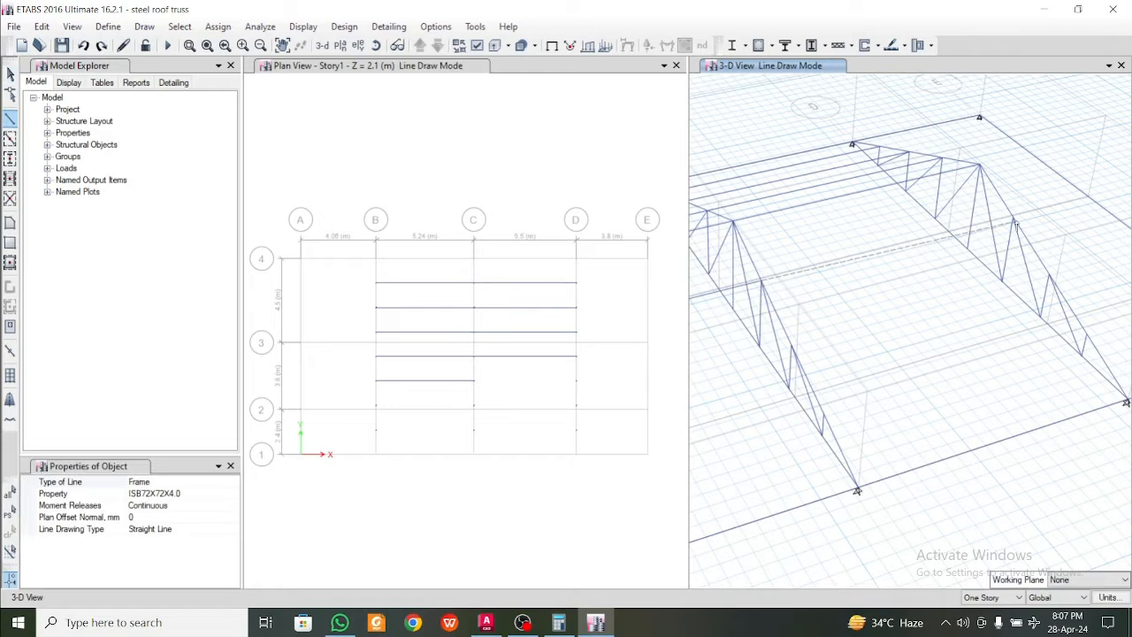
{"action": "double_click", "coordinate": [1013, 219]}
{"action": "mouse_move", "coordinate": [958, 344]}
{"action": "middle_mouse_down", "text": "shift"}
{"action": "mouse_move", "coordinate": [960, 359]}
{"action": "mouse_move", "coordinate": [1005, 356]}
{"action": "mouse_move", "coordinate": [1026, 369]}
{"action": "middle_mouse_up", "text": "shift"}
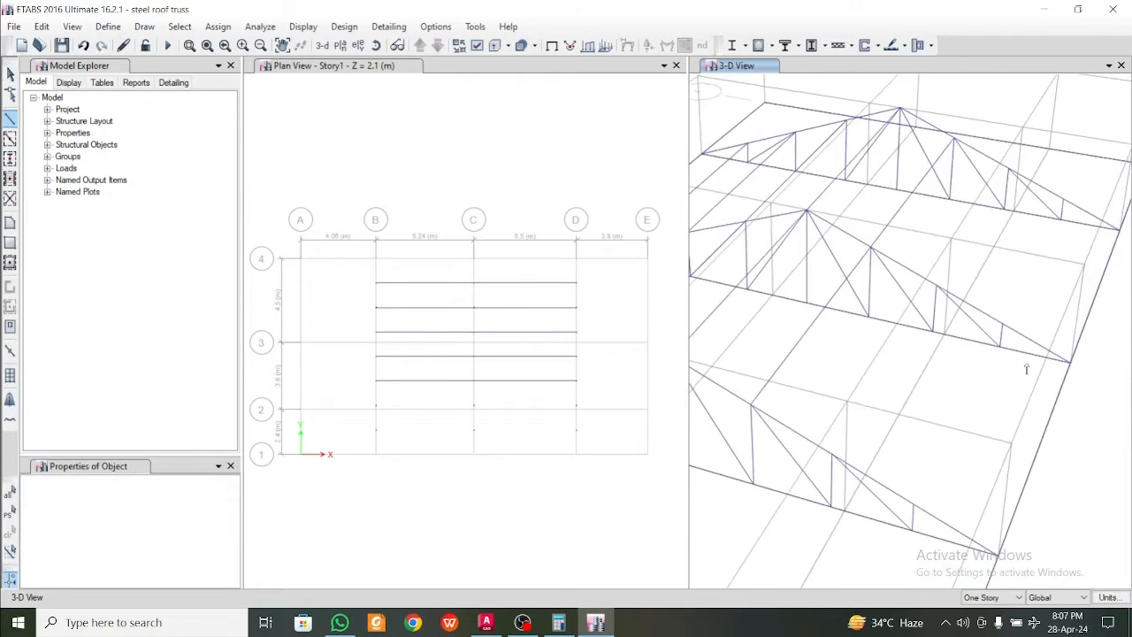
Draw ISB72X72X4.0 frames through the second top chord joints past the ridge, one segment per bay from grid B to C to D
{"action": "left_click", "coordinate": [832, 454]}
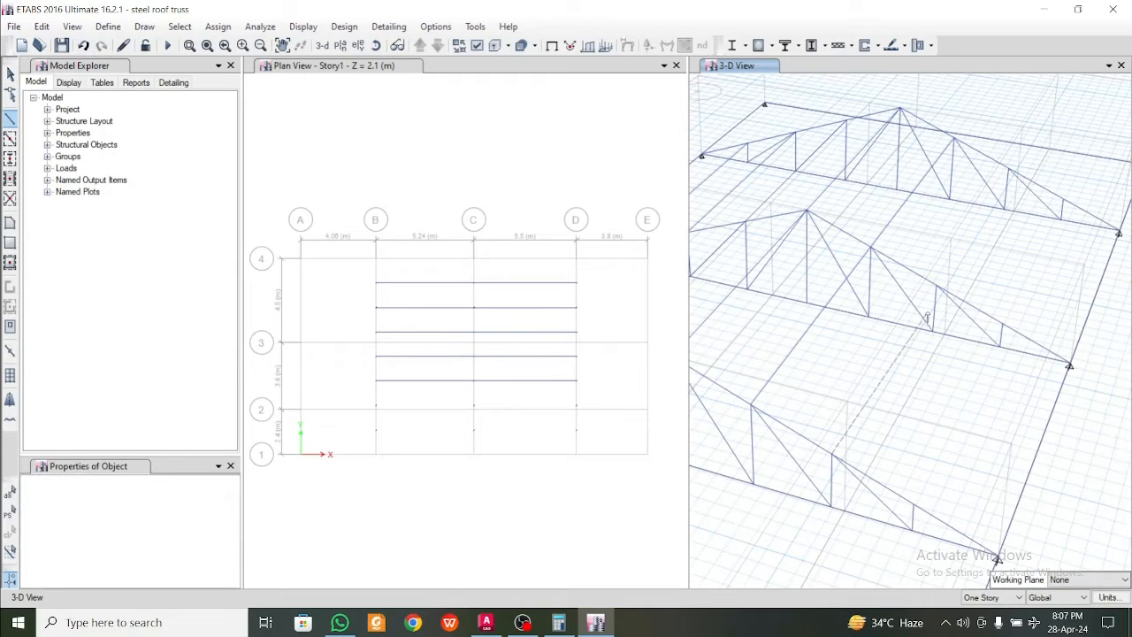
{"action": "left_click", "coordinate": [936, 288]}
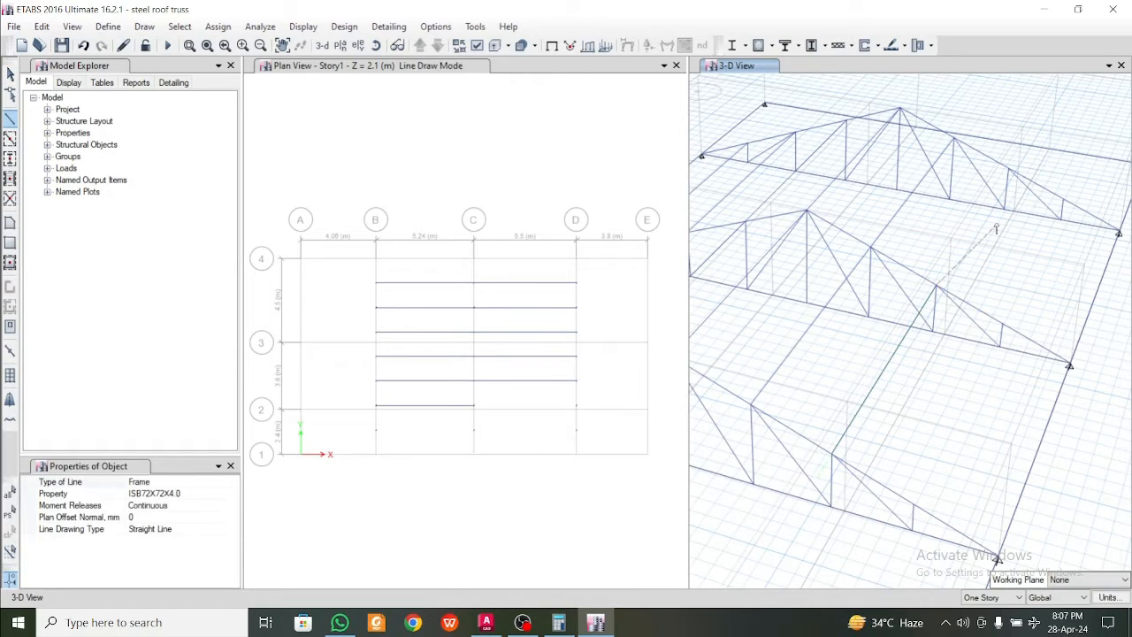
{"action": "left_click", "coordinate": [1008, 168]}
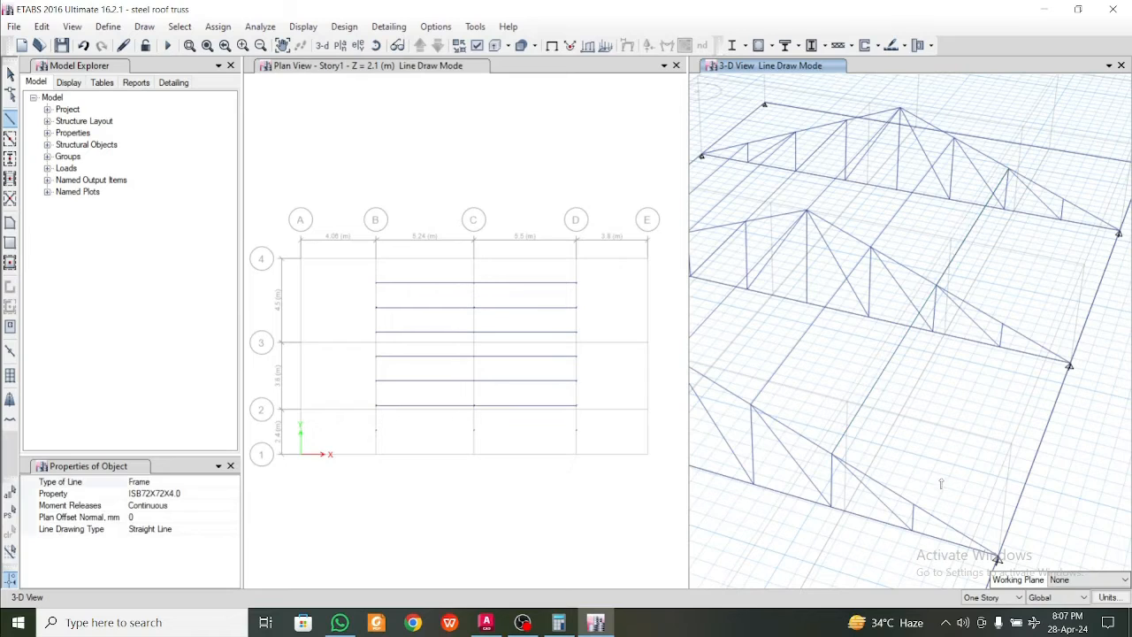
Draw ISB72X72X4.0 frames through the top chord joints nearest grid 1, one segment per bay from grid B to D, and end the line
{"action": "left_click", "coordinate": [1000, 324]}
{"action": "left_click", "coordinate": [1063, 202]}
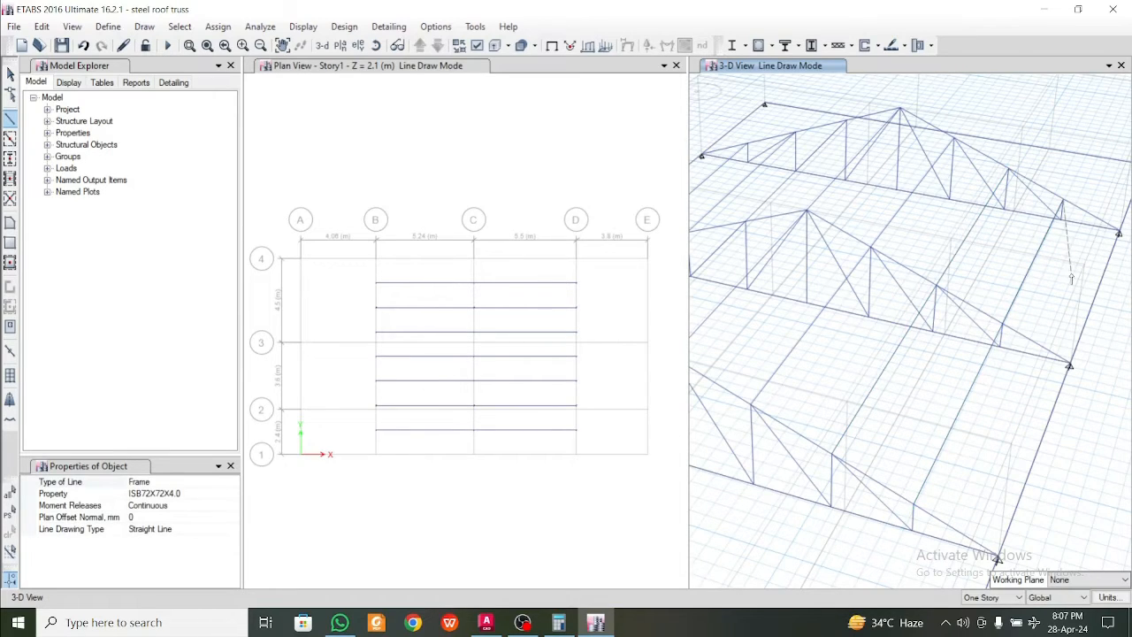
{"action": "mouse_move", "coordinate": [1077, 286]}
{"action": "middle_mouse_down", "text": "shift"}
{"action": "mouse_move", "coordinate": [963, 327]}
{"action": "mouse_move", "coordinate": [912, 329]}
{"action": "mouse_move", "coordinate": [980, 299]}
{"action": "mouse_move", "coordinate": [1013, 298]}
{"action": "middle_mouse_up", "text": "shift"}
{"action": "scroll", "coordinate": [1013, 298], "scroll_direction": "down", "scroll_amount": 5}
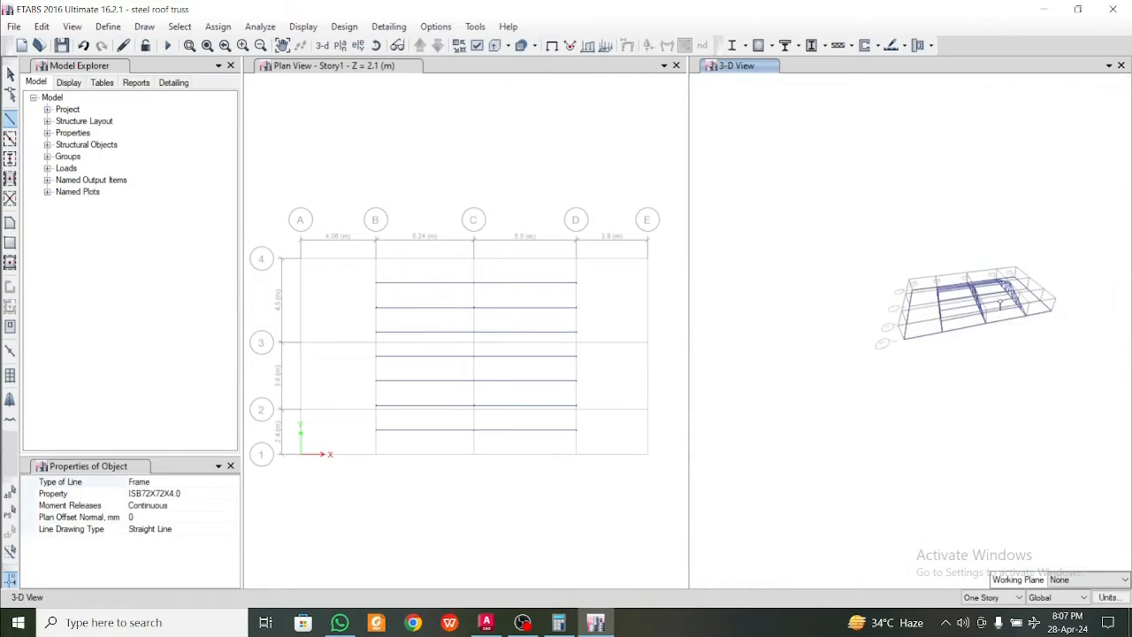
Draw crossed ISB72X72X4.0 bracing frames on the grid 1 slope between grids B and C, from each base joint to the opposite ridge joint
{"action": "scroll", "coordinate": [918, 332], "scroll_direction": "up", "scroll_amount": 3}
{"action": "mouse_move", "coordinate": [917, 331]}
{"action": "middle_mouse_down", "text": "shift"}
{"action": "mouse_move", "coordinate": [943, 354]}
{"action": "mouse_move", "coordinate": [944, 374]}
{"action": "mouse_move", "coordinate": [972, 376]}
{"action": "mouse_move", "coordinate": [986, 406]}
{"action": "mouse_move", "coordinate": [1017, 409]}
{"action": "mouse_move", "coordinate": [935, 387]}
{"action": "mouse_move", "coordinate": [978, 372]}
{"action": "middle_mouse_up", "text": "shift"}
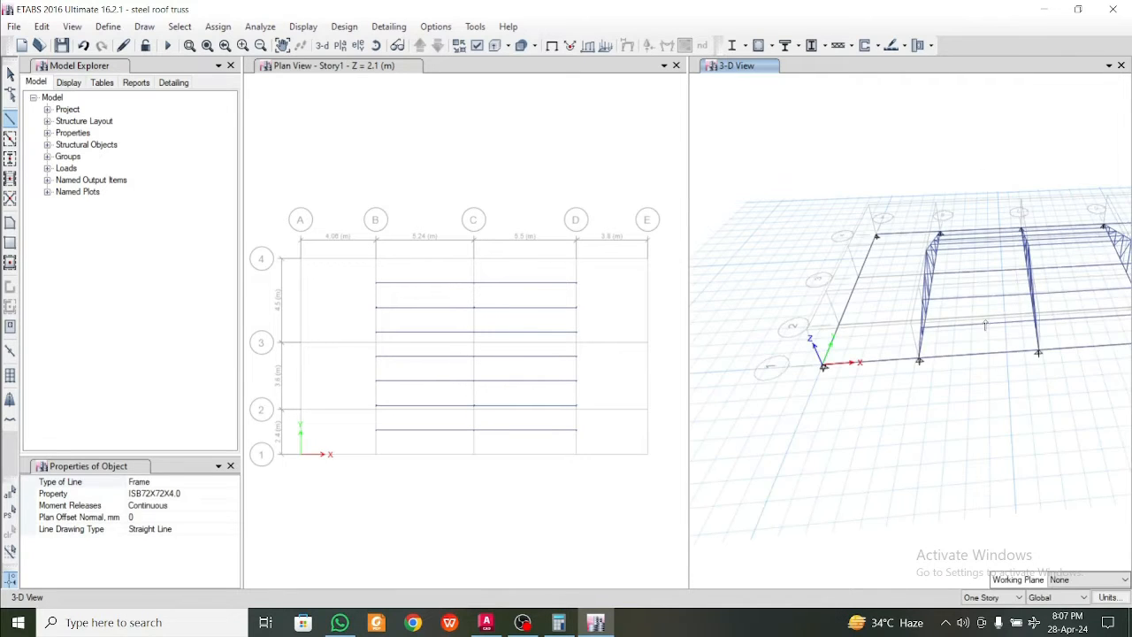
{"action": "middle_click_drag", "start_coordinate": [985, 326], "coordinate": [971, 402], "text": "shift"}
{"action": "scroll", "coordinate": [1000, 349], "scroll_direction": "up", "scroll_amount": 5}
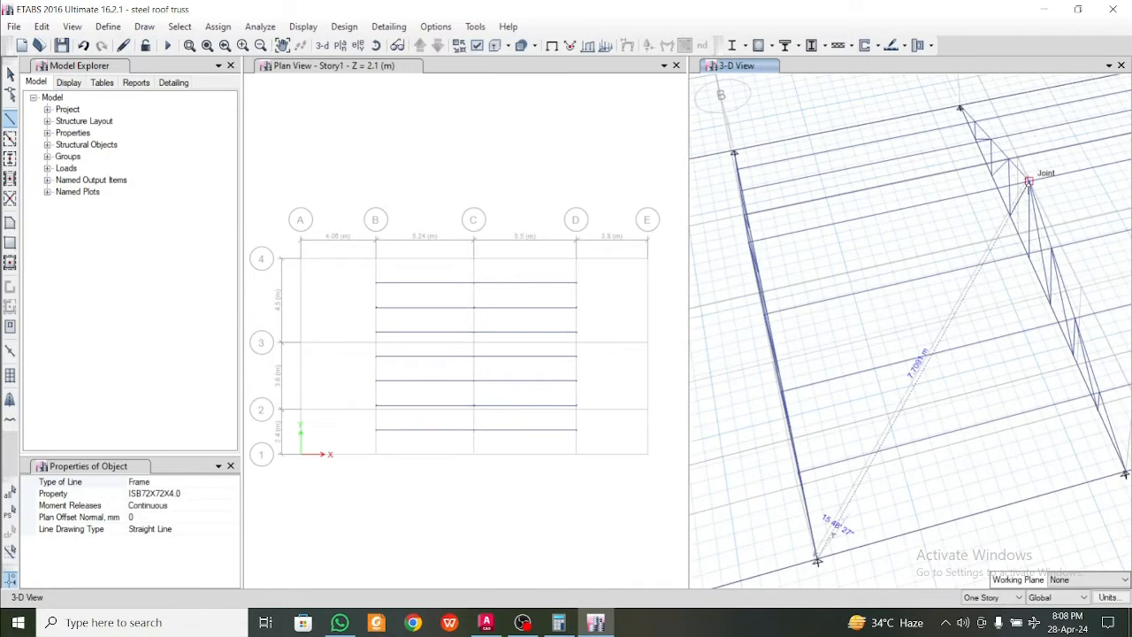
{"action": "left_click", "coordinate": [1029, 182]}
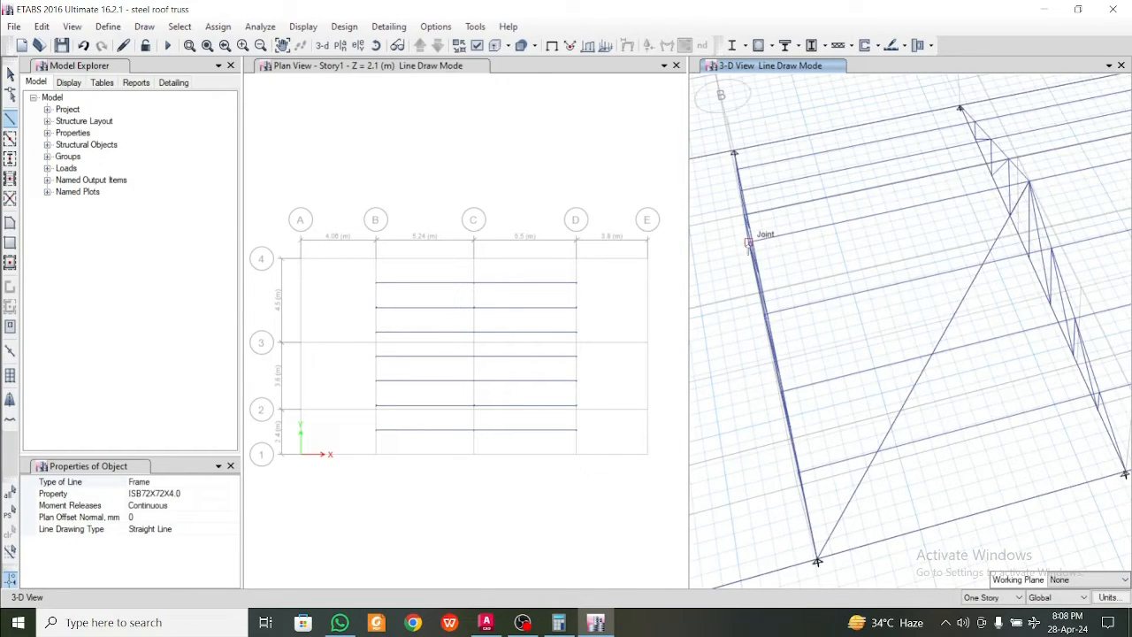
{"action": "left_click", "coordinate": [749, 242]}
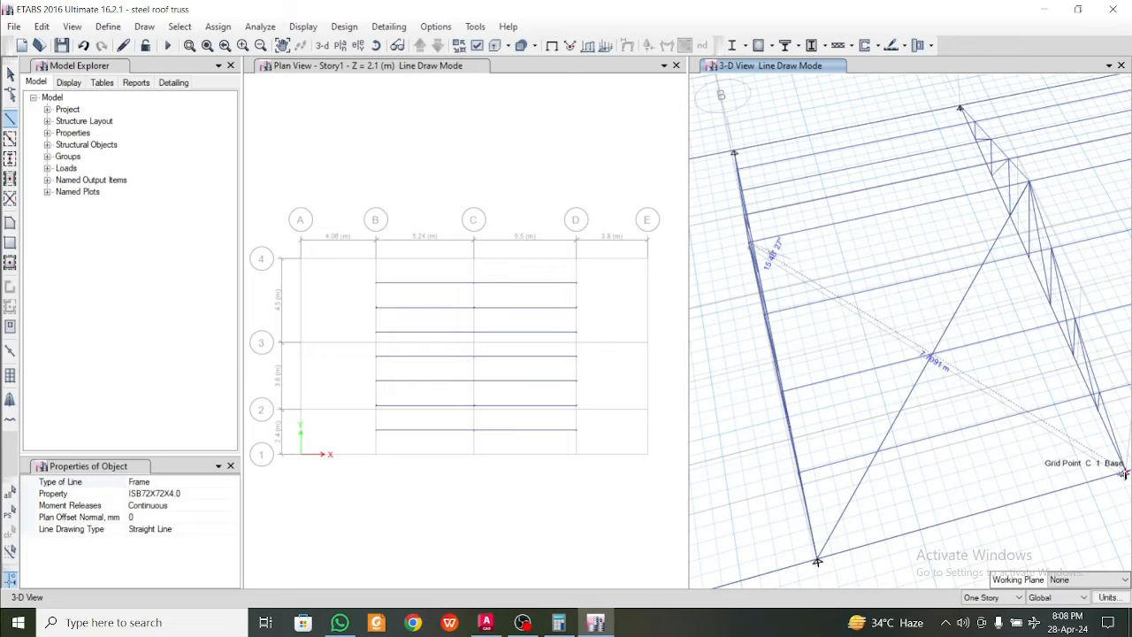
{"action": "left_click", "coordinate": [1123, 473]}
Draw crossed ISB72X72X4.0 bracing frames on the grid 4 slope between grids B and C, joining each ridge joint to the opposite base joint
{"action": "middle_click_drag", "start_coordinate": [909, 464], "coordinate": [1019, 461], "text": "shift"}
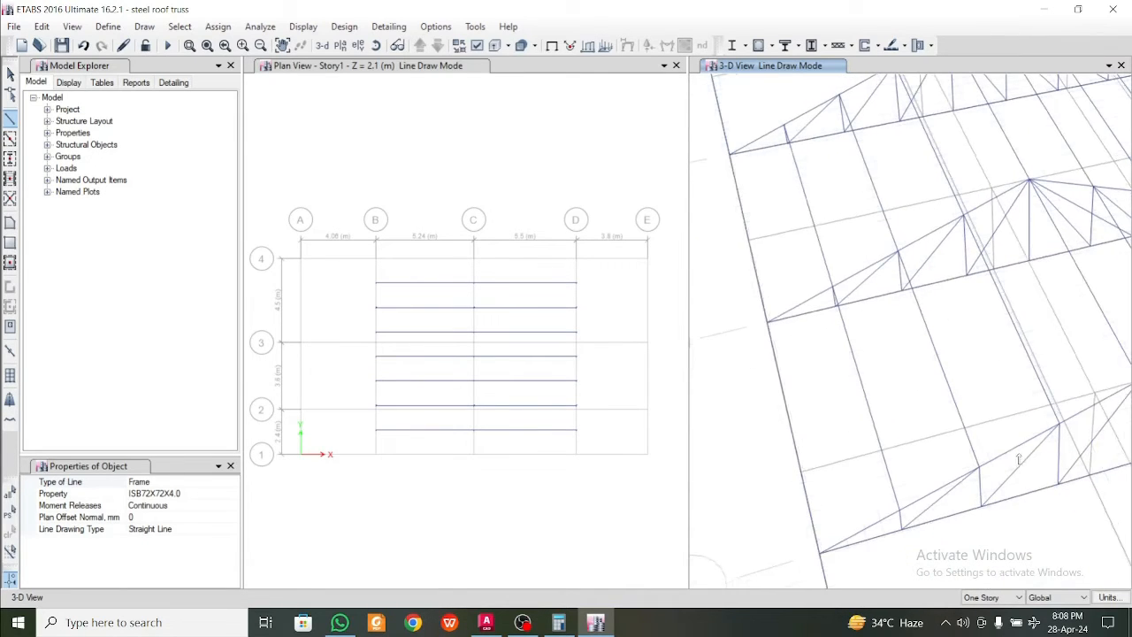
{"action": "left_click", "coordinate": [1028, 179]}
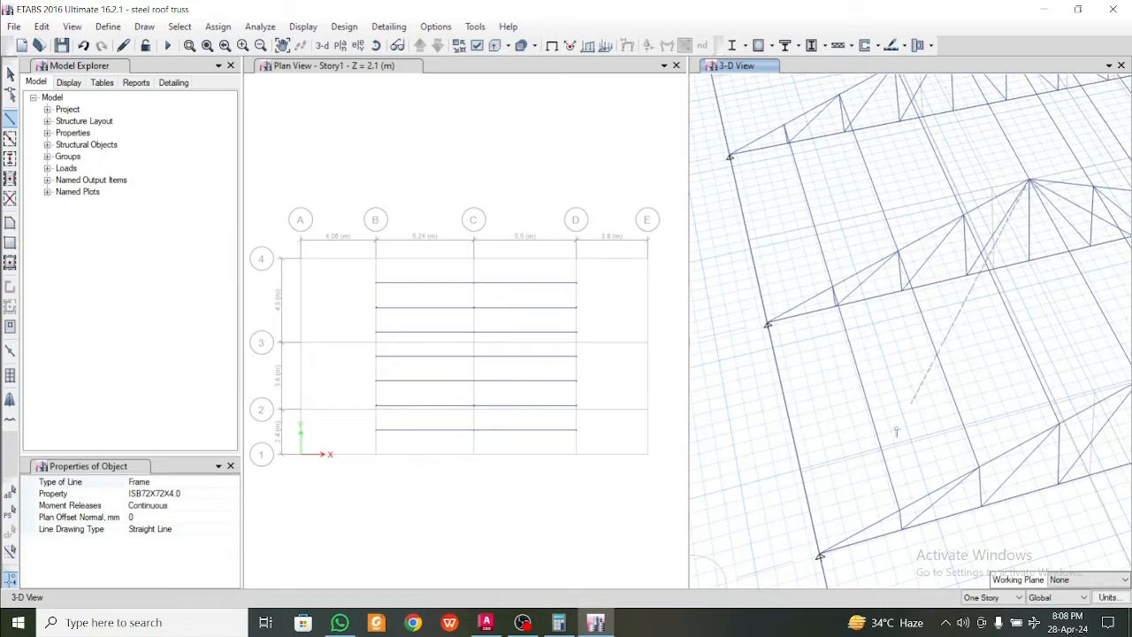
{"action": "left_click", "coordinate": [820, 556]}
{"action": "left_click", "coordinate": [768, 324]}
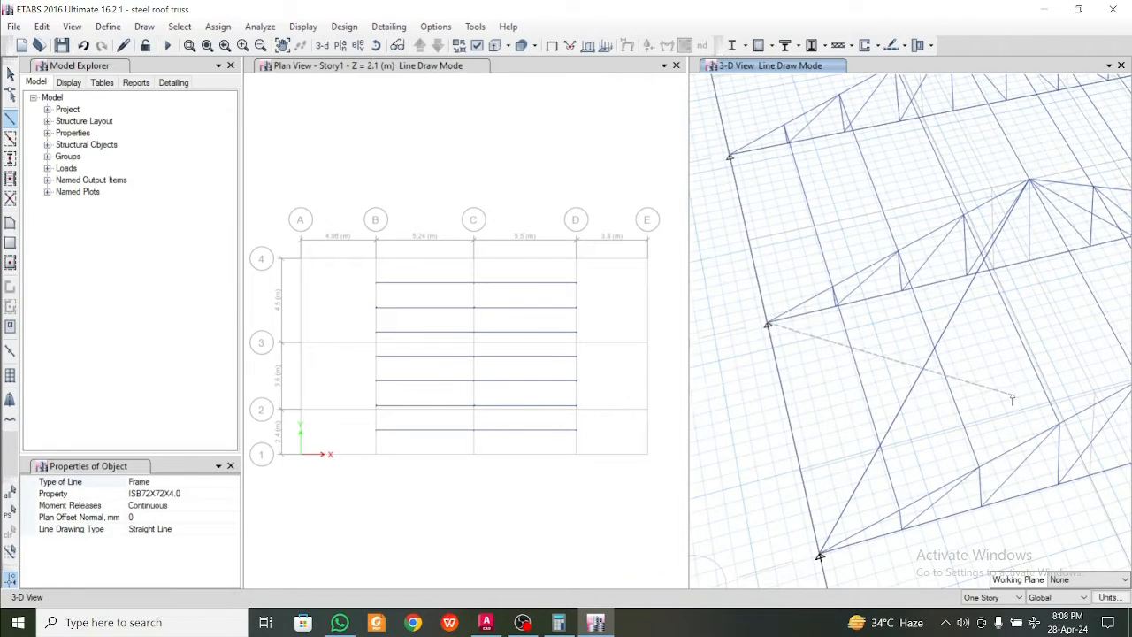
{"action": "middle_click_drag", "start_coordinate": [1085, 375], "coordinate": [970, 390]}
{"action": "left_click", "coordinate": [1024, 395]}
{"action": "right_click", "coordinate": [1024, 394]}
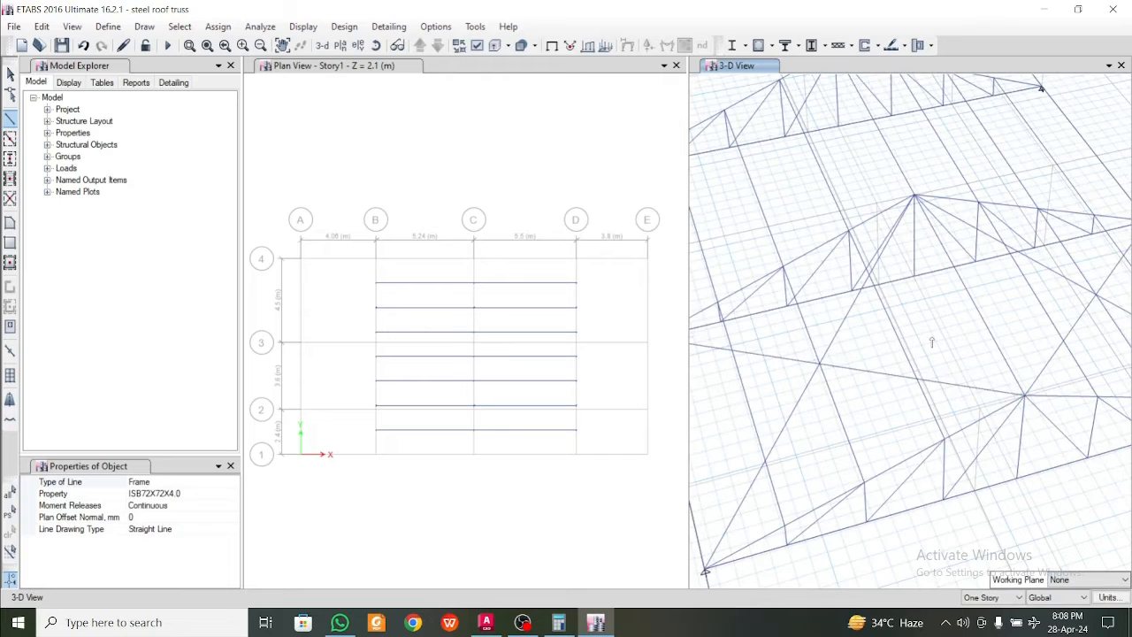
Cross-brace the grid 4 slope between grids C and D with ISB72X72X4.0 frames from each base joint to the opposite ridge joint
{"action": "middle_click_drag", "start_coordinate": [870, 208], "coordinate": [970, 339]}
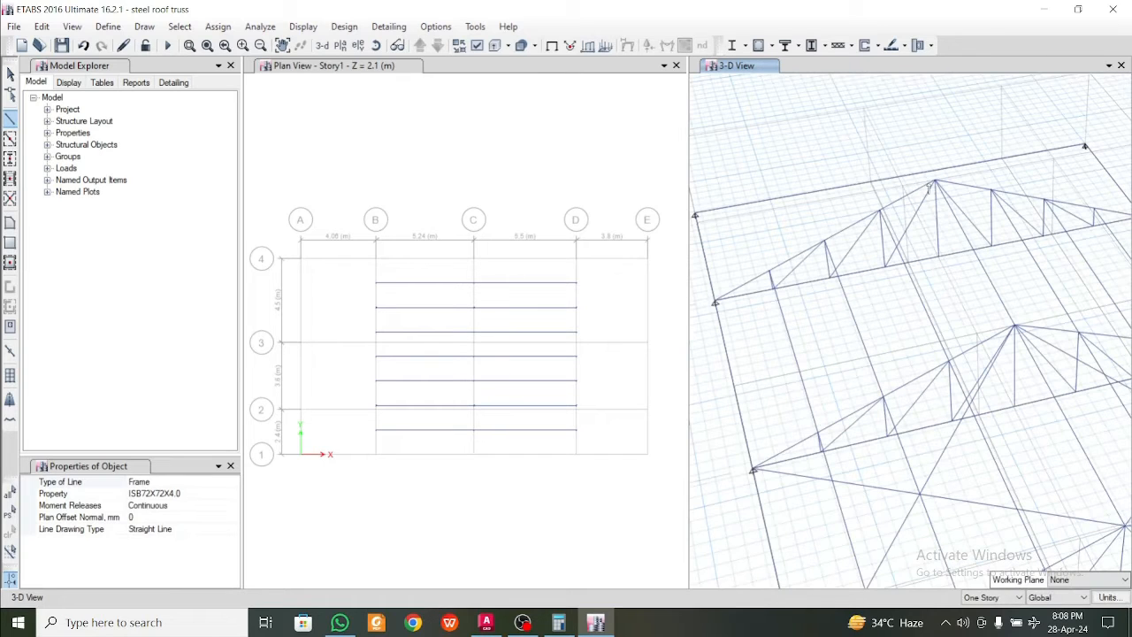
{"action": "left_click", "coordinate": [753, 468]}
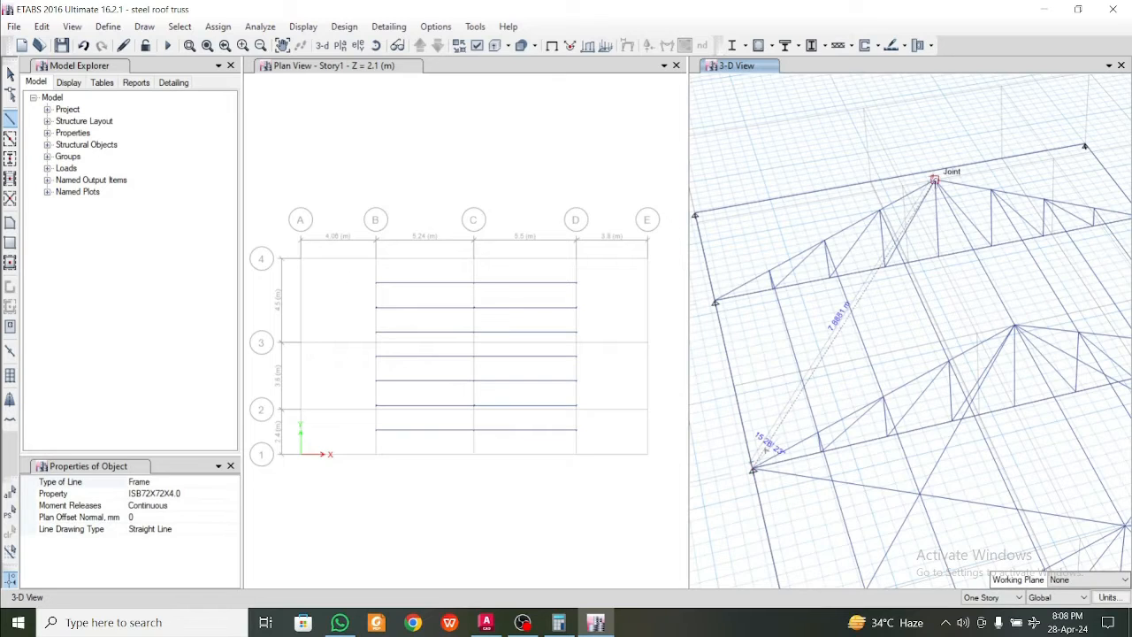
{"action": "left_click", "coordinate": [935, 182]}
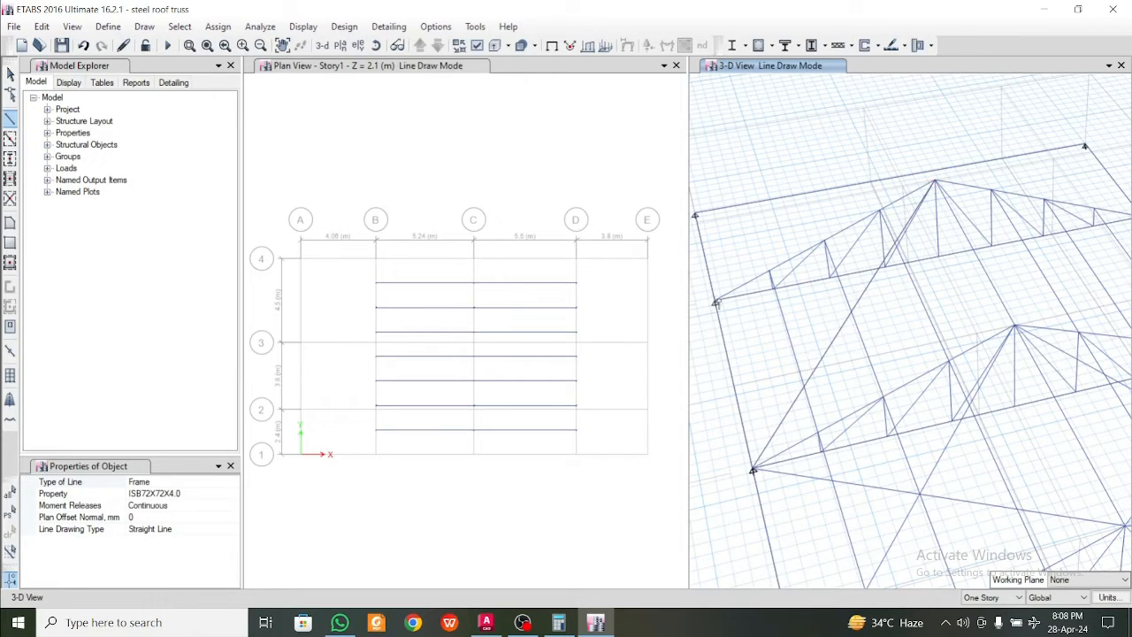
{"action": "left_click", "coordinate": [715, 302]}
{"action": "left_click", "coordinate": [1014, 328]}
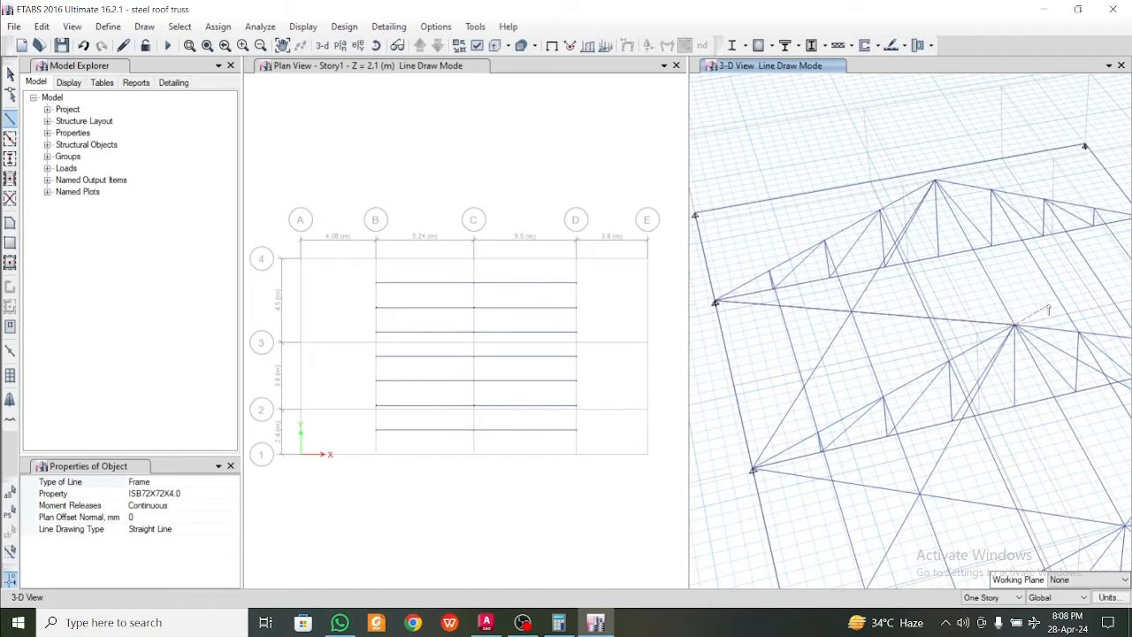
{"action": "right_click", "coordinate": [1070, 308]}
Cross-brace the grid 1 slope between grids C and D with ISB72X72X4.0 frames from each ridge joint to the opposite base joint
{"action": "mouse_move", "coordinate": [1070, 307]}
{"action": "middle_mouse_down", "text": "shift"}
{"action": "mouse_move", "coordinate": [1059, 341]}
{"action": "mouse_move", "coordinate": [999, 347]}
{"action": "mouse_move", "coordinate": [1112, 346]}
{"action": "mouse_move", "coordinate": [1024, 362]}
{"action": "mouse_move", "coordinate": [1061, 321]}
{"action": "mouse_move", "coordinate": [1028, 330]}
{"action": "mouse_move", "coordinate": [1045, 186]}
{"action": "middle_mouse_up", "text": "shift"}
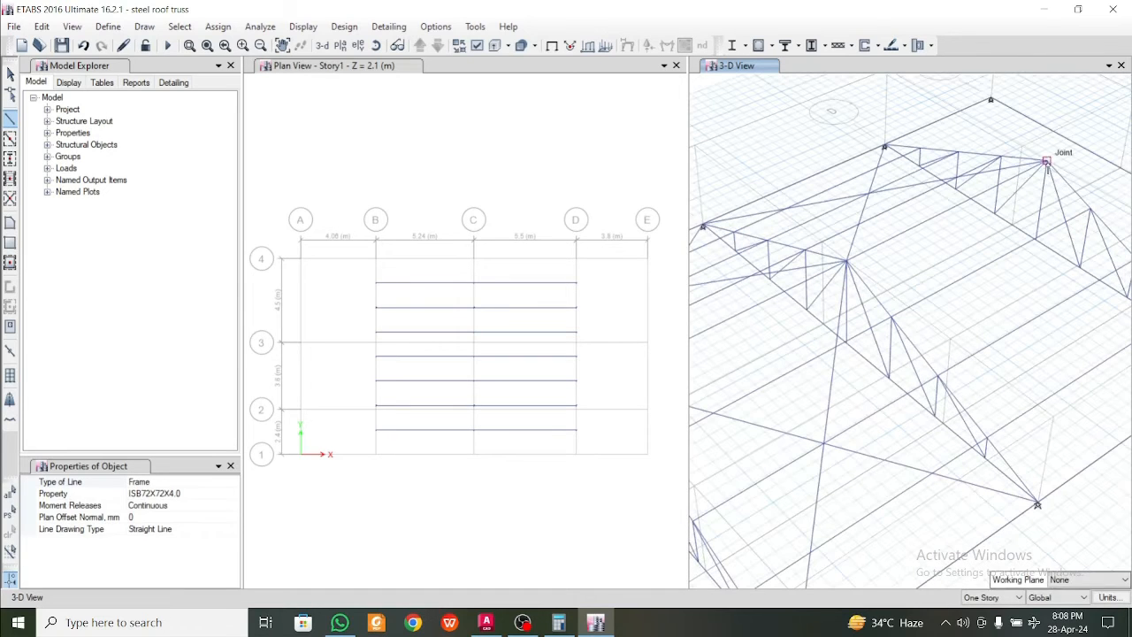
{"action": "left_click", "coordinate": [1046, 161]}
{"action": "left_click", "coordinate": [1038, 504]}
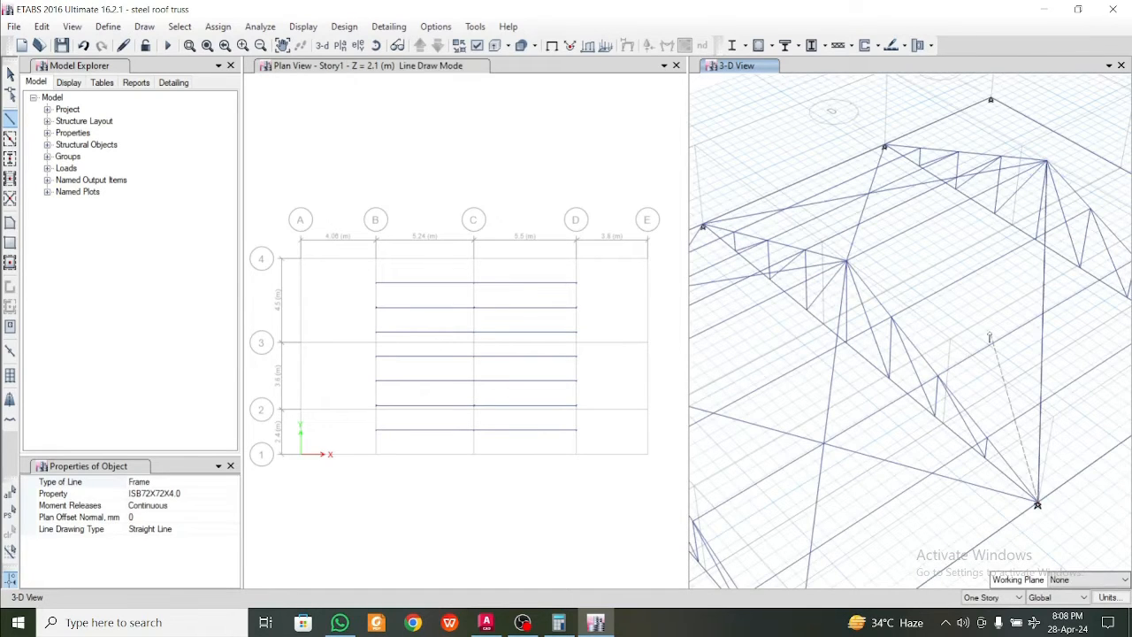
{"action": "right_click", "coordinate": [990, 337]}
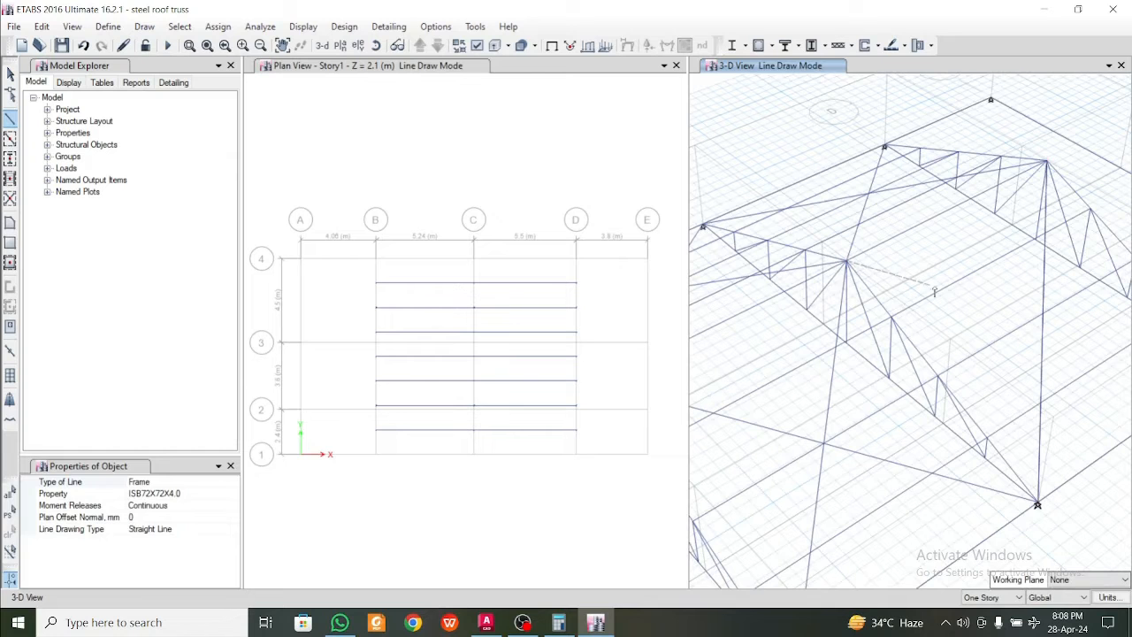
{"action": "middle_click_drag", "start_coordinate": [934, 290], "coordinate": [962, 328], "text": "shift"}
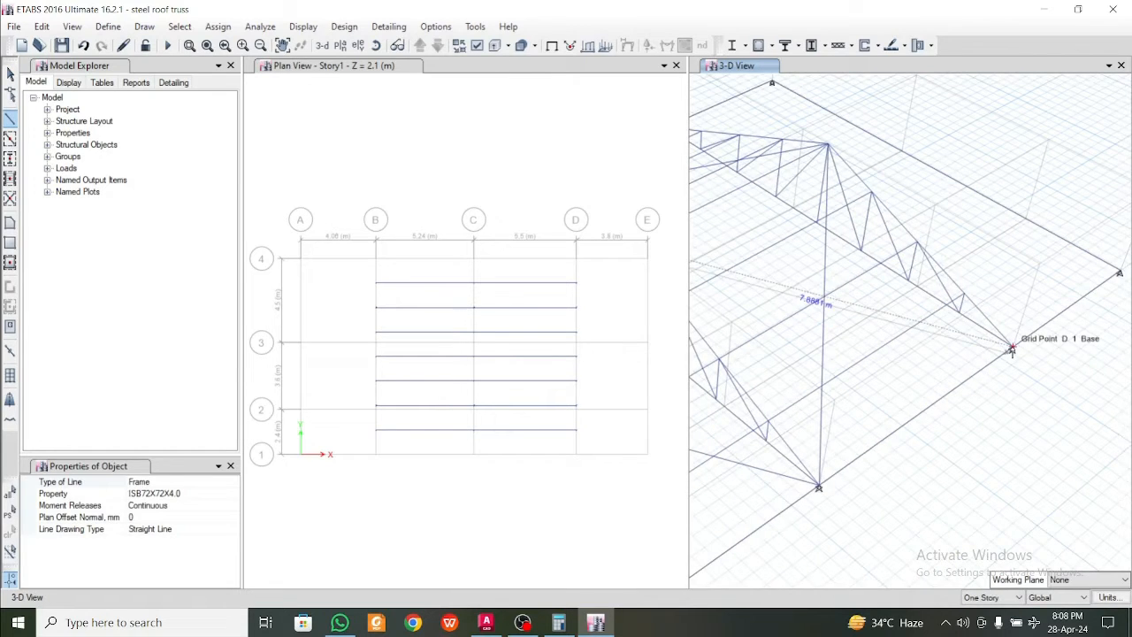
Draw ISB72X72X4.0 hip frames from the grid B truss ridge to the base corners at A-4 and A-1
{"action": "scroll", "coordinate": [885, 495], "scroll_direction": "down", "scroll_amount": 5}
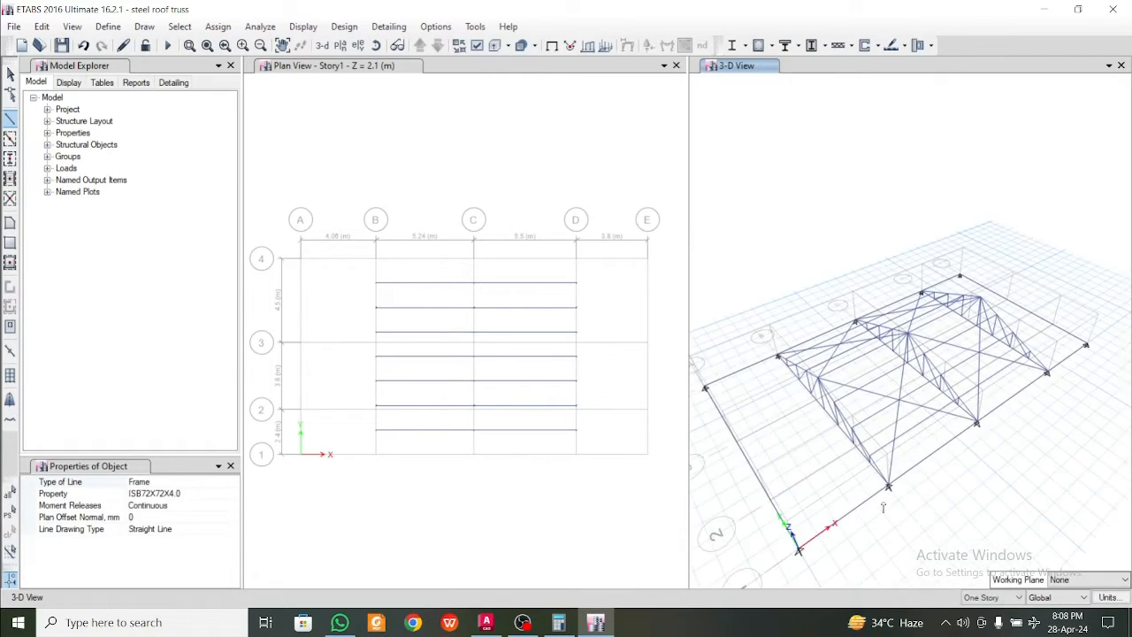
{"action": "middle_click_drag", "start_coordinate": [883, 507], "coordinate": [869, 394], "text": "shift"}
{"action": "left_click", "coordinate": [882, 331]}
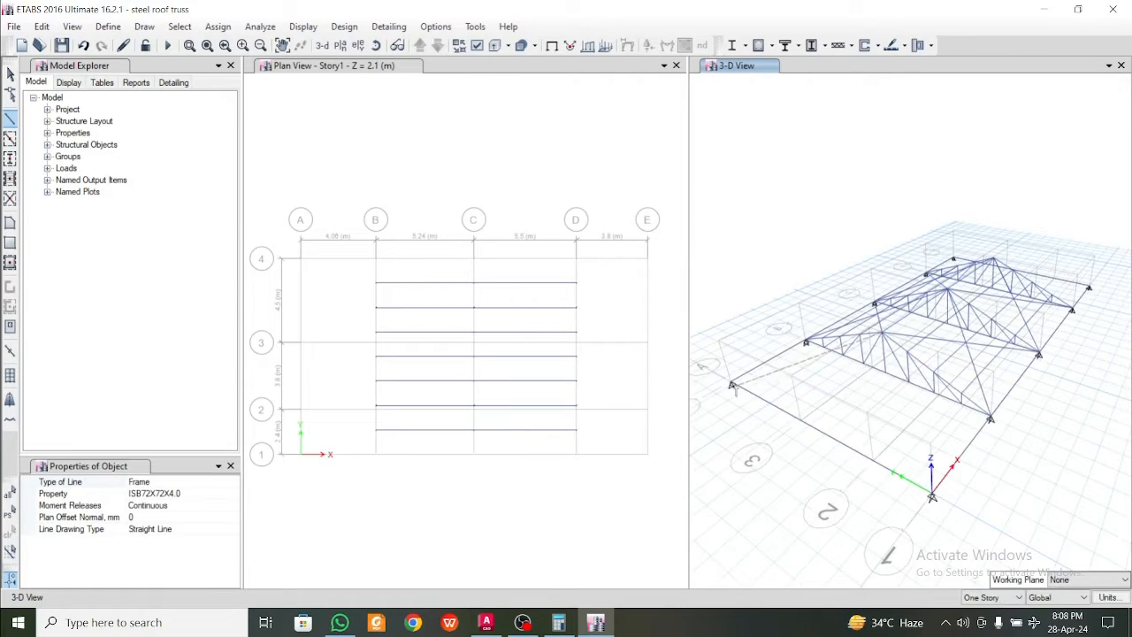
{"action": "left_click", "coordinate": [732, 384]}
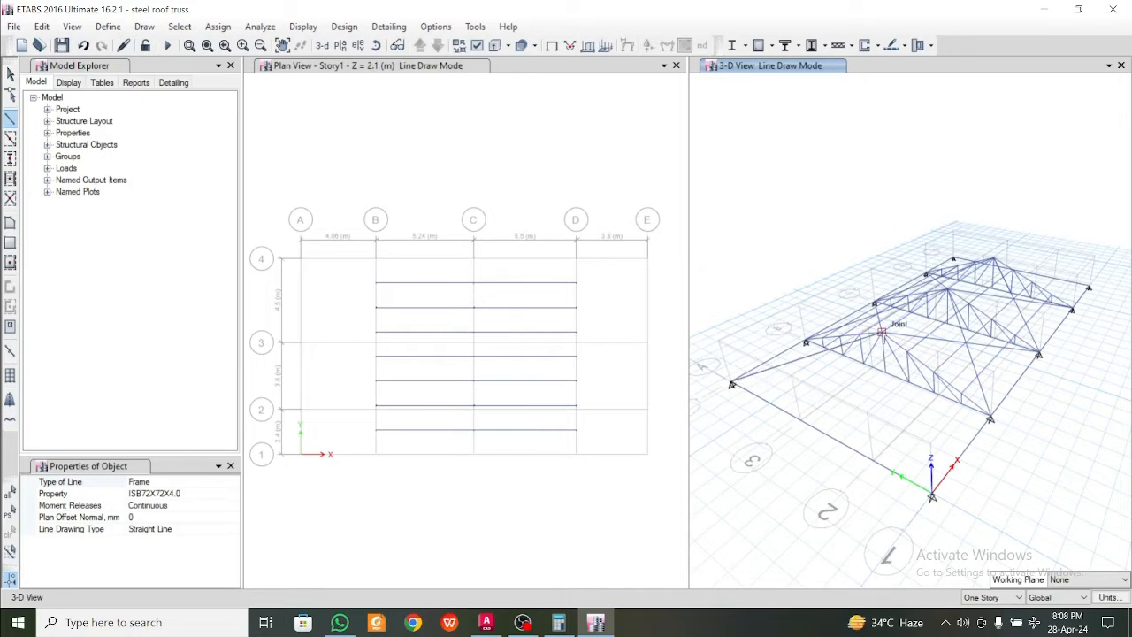
{"action": "left_click", "coordinate": [932, 497]}
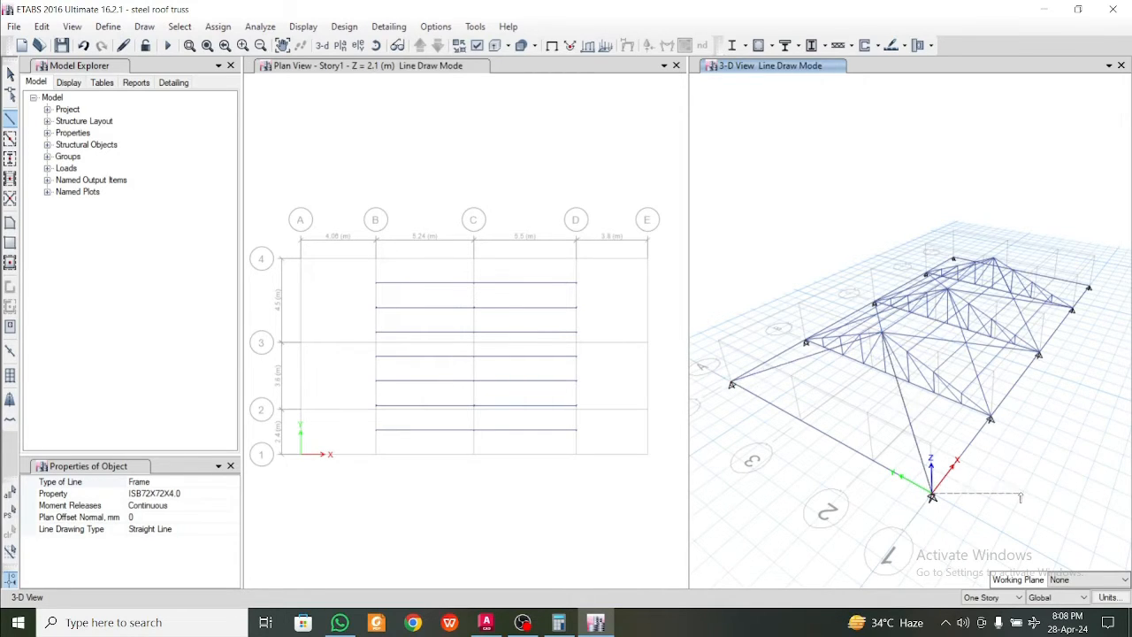
Draw ISB72X72X4.0 hip frames from the grid D truss ridge to the base corners at E-1 and E-4, and leave line drawing
{"action": "mouse_move", "coordinate": [1032, 496]}
{"action": "middle_mouse_down", "text": "shift"}
{"action": "mouse_move", "coordinate": [925, 495]}
{"action": "mouse_move", "coordinate": [936, 505]}
{"action": "middle_mouse_up", "text": "shift"}
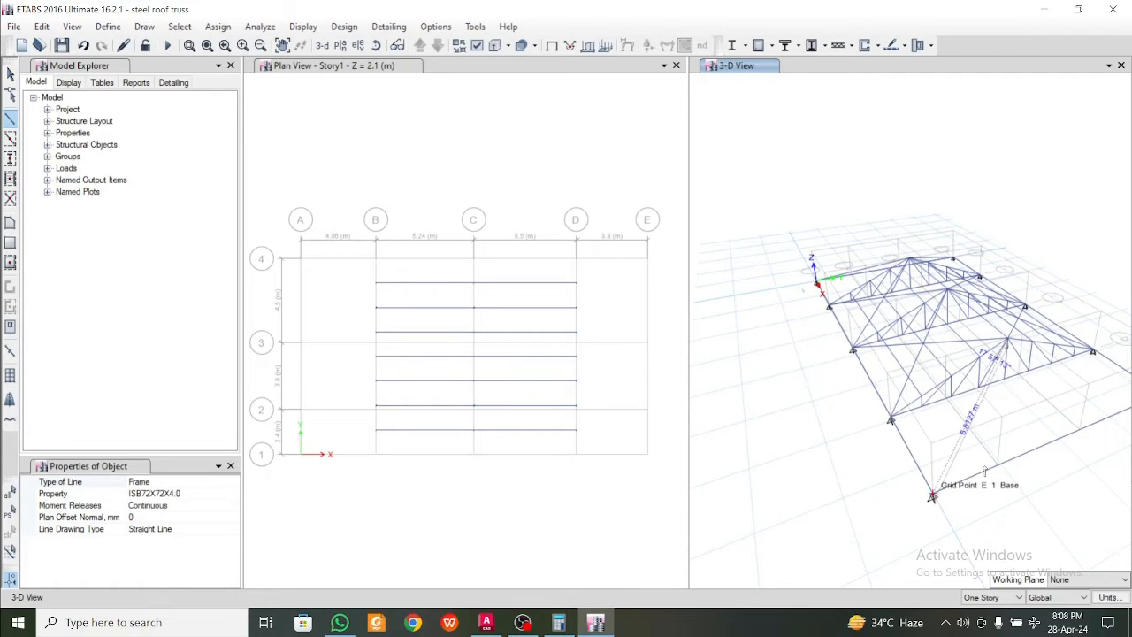
{"action": "left_click", "coordinate": [932, 495]}
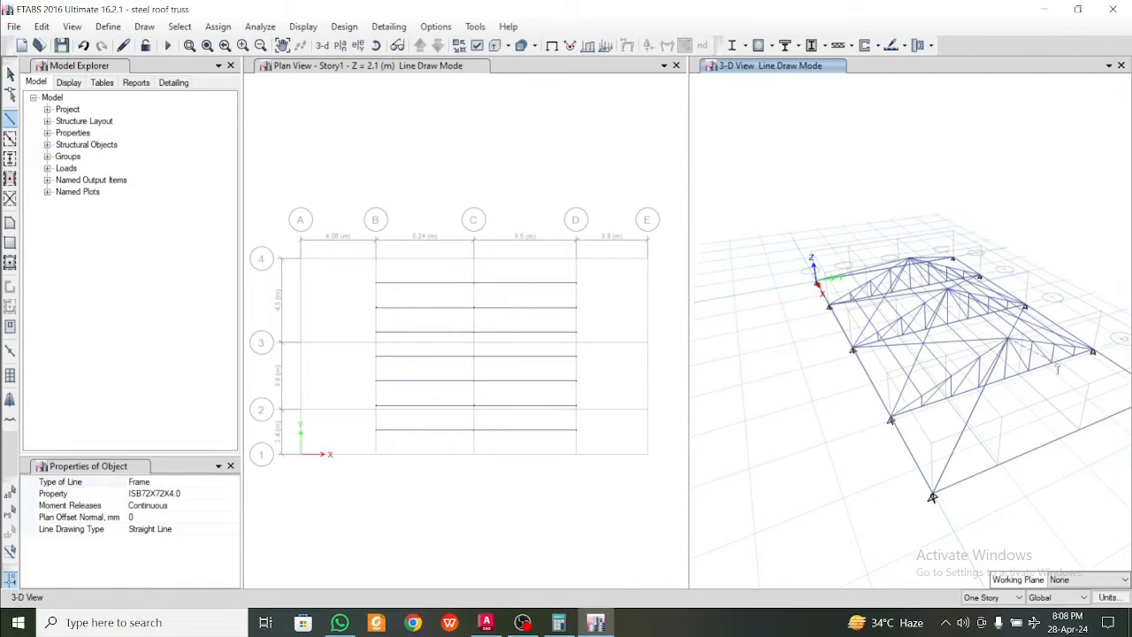
{"action": "middle_click_drag", "start_coordinate": [1090, 412], "coordinate": [968, 426]}
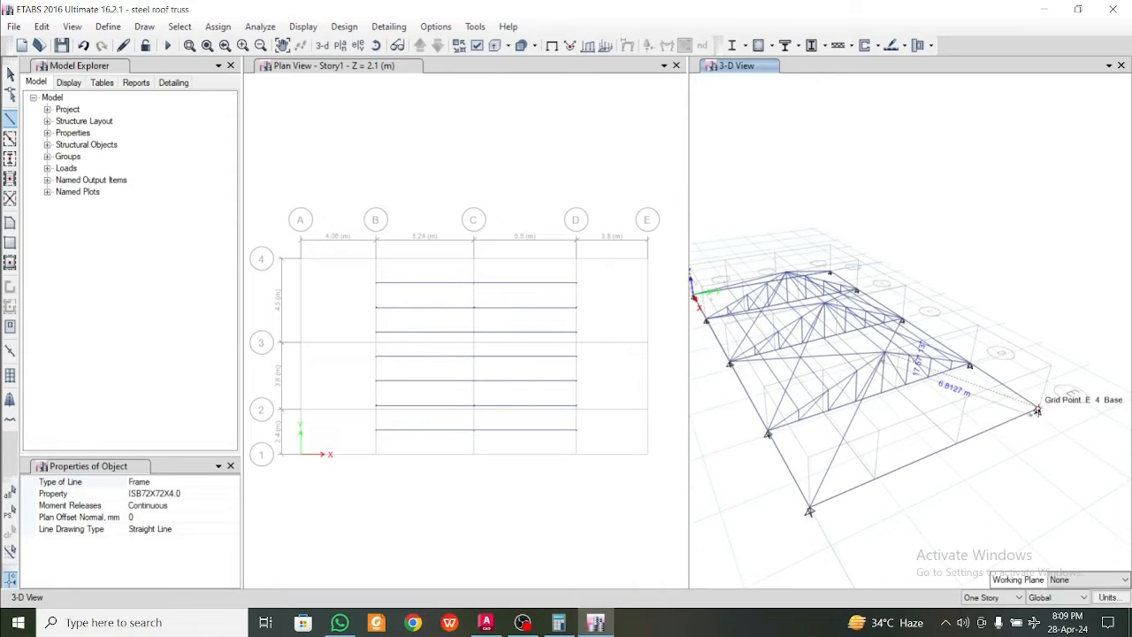
{"action": "left_click", "coordinate": [1037, 409]}
{"action": "key", "text": "Escape"}
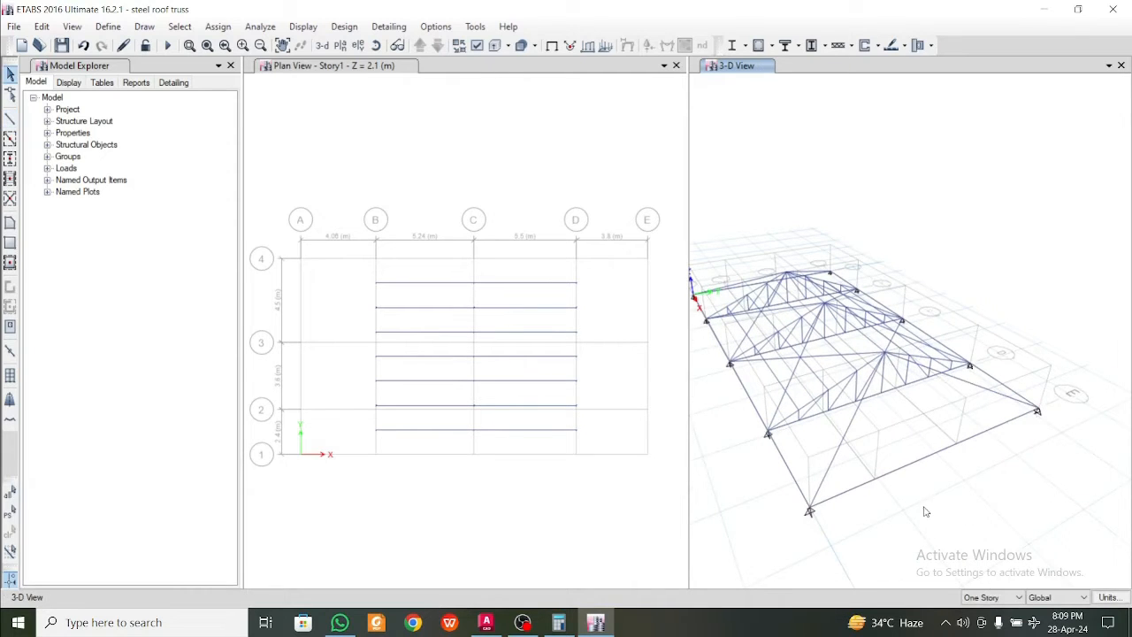
Divide the perimeter frames along grids A and E into 2 frame objects each
{"action": "mouse_move", "coordinate": [922, 505]}
{"action": "middle_mouse_down", "text": "shift"}
{"action": "mouse_move", "coordinate": [1078, 520]}
{"action": "mouse_move", "coordinate": [1005, 551]}
{"action": "middle_mouse_up", "text": "shift"}
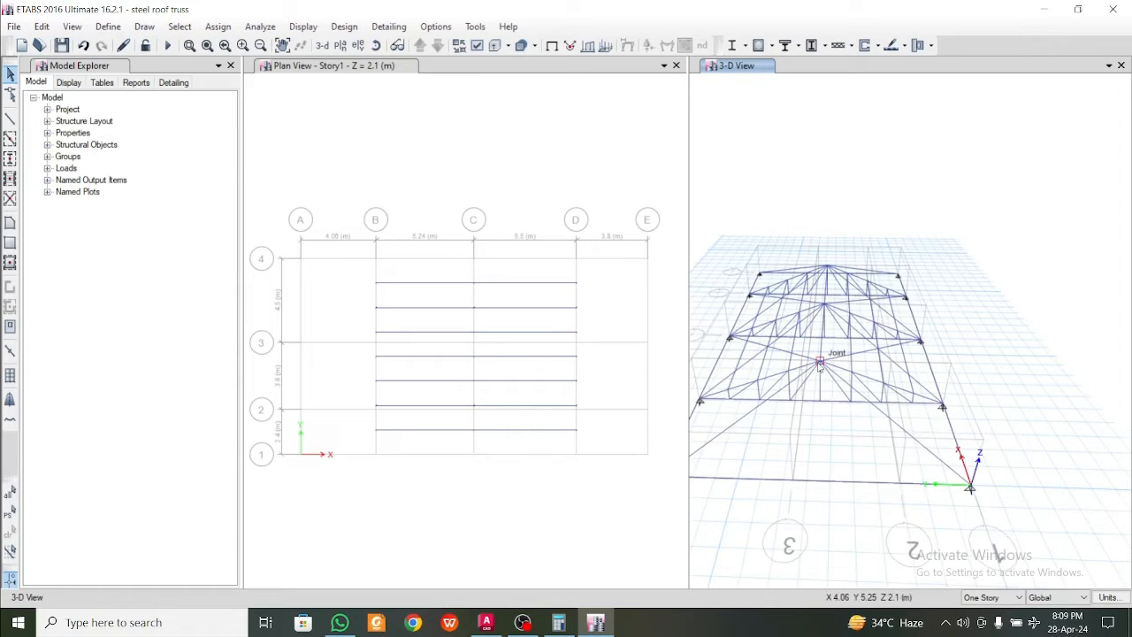
{"action": "middle_click_drag", "start_coordinate": [872, 497], "coordinate": [932, 481]}
{"action": "middle_click_drag", "start_coordinate": [998, 491], "coordinate": [891, 484], "text": "shift"}
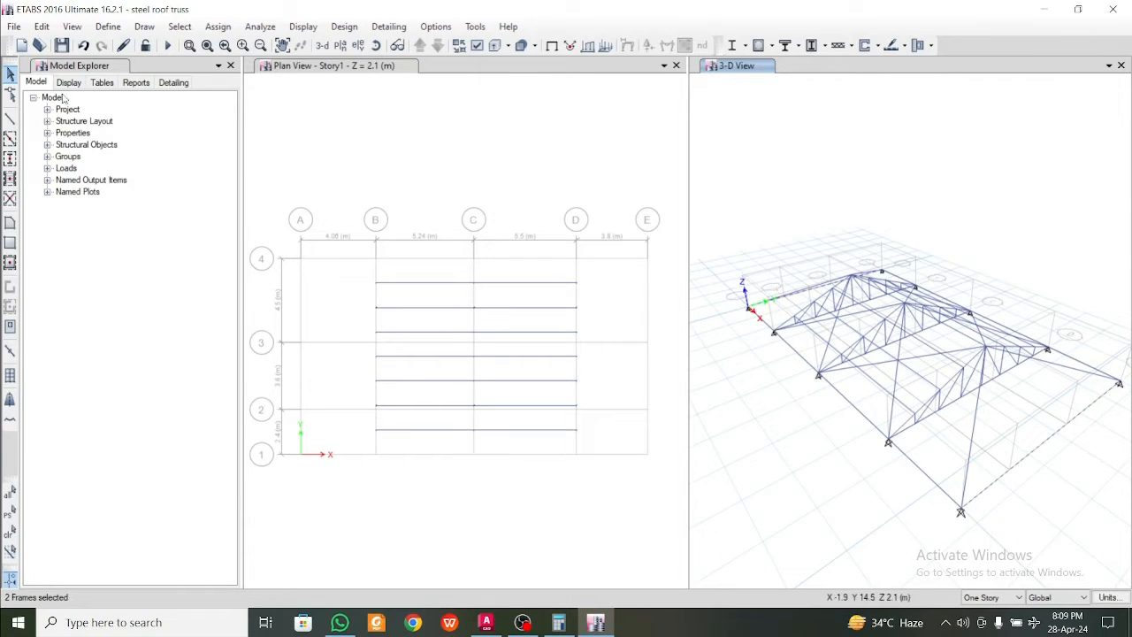
{"action": "left_click", "coordinate": [42, 27]}
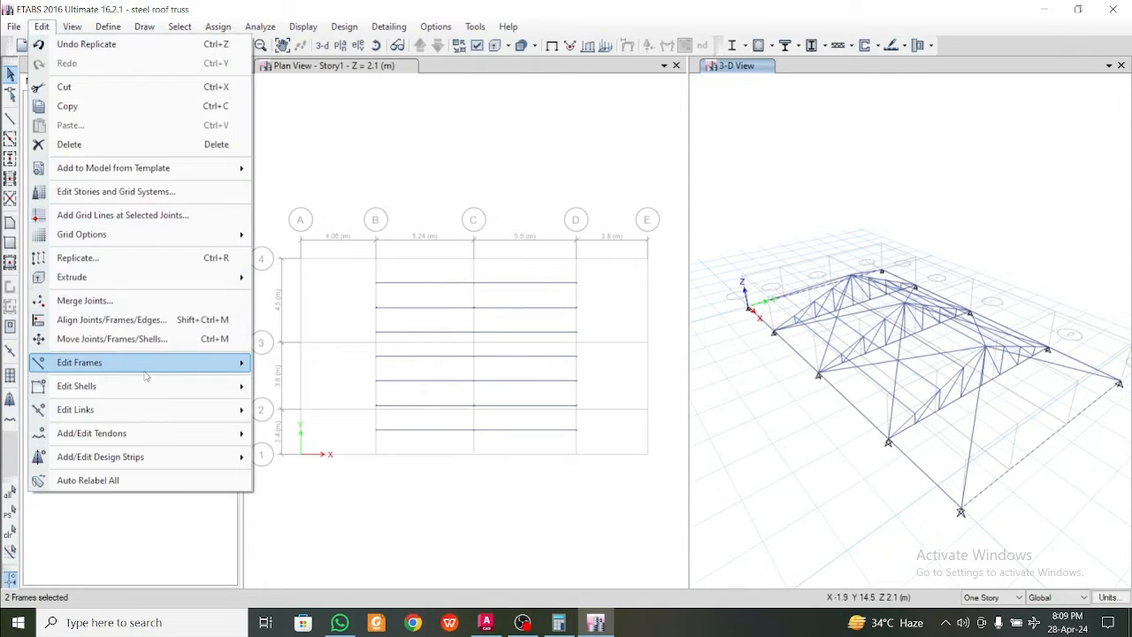
{"action": "mouse_move", "coordinate": [146, 372]}
{"action": "left_click", "coordinate": [316, 366]}
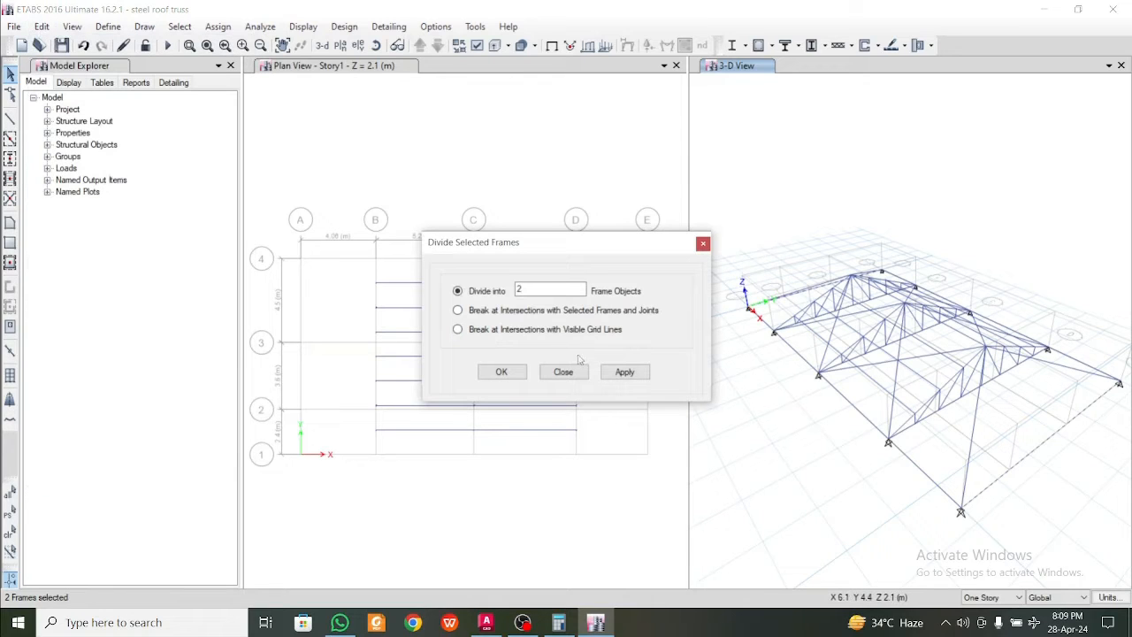
{"action": "left_click", "coordinate": [624, 372]}
{"action": "left_click", "coordinate": [501, 372]}
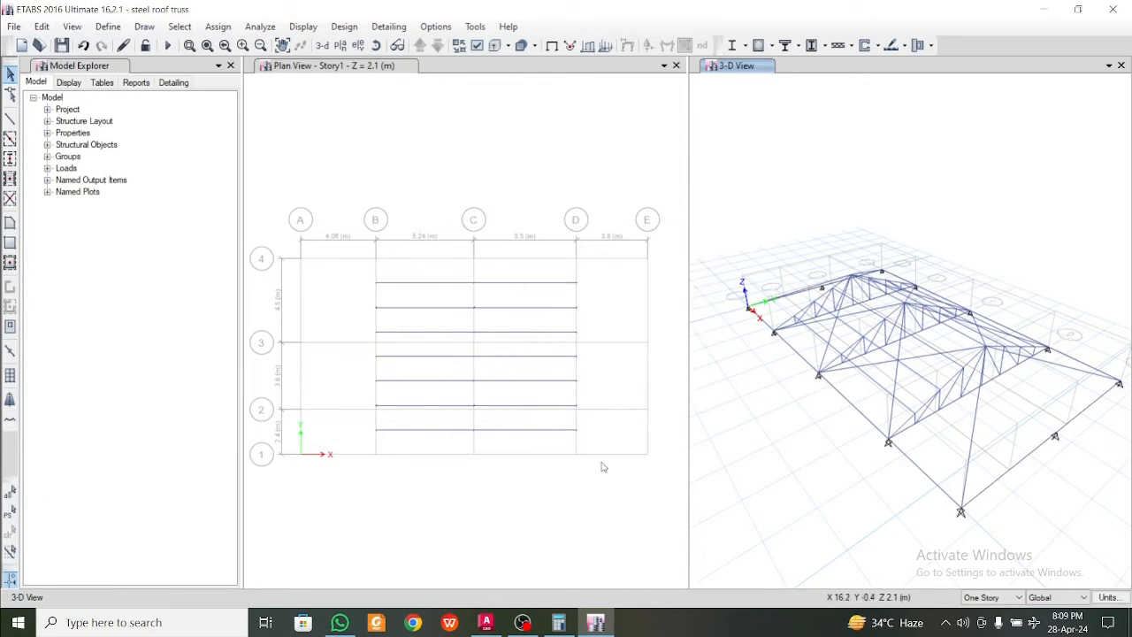
Remove all restraints from the midpoint joints of the grid A and grid E perimeter frames
{"action": "left_click_drag", "start_coordinate": [1033, 413], "coordinate": [1065, 454]}
{"action": "middle_click_drag", "start_coordinate": [768, 427], "coordinate": [820, 469], "text": "shift"}
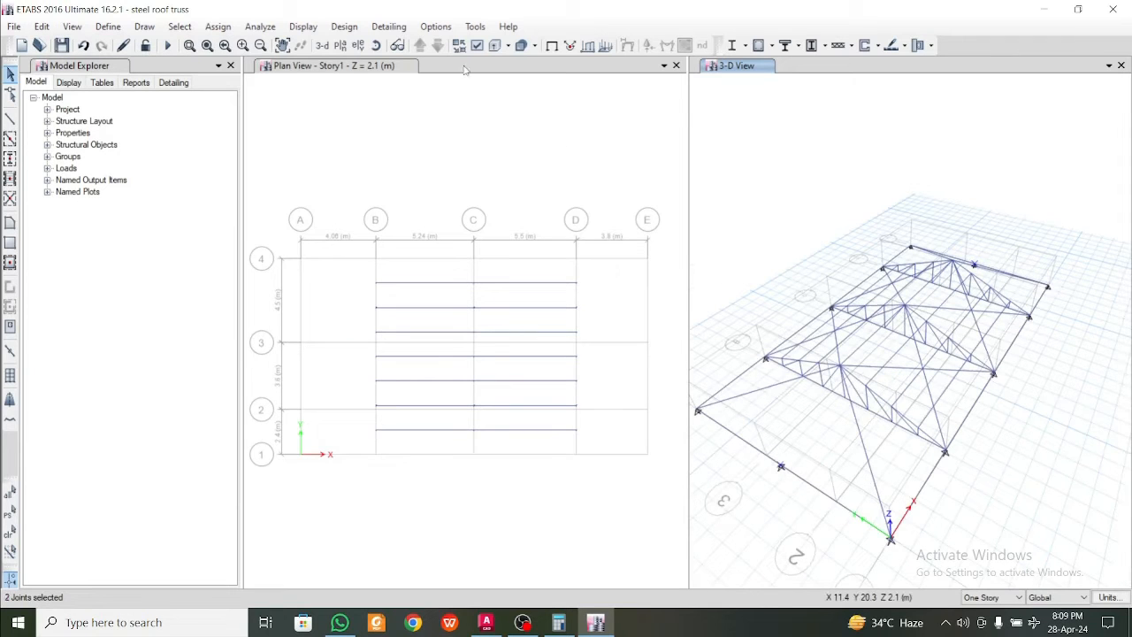
{"action": "left_click", "coordinate": [219, 26]}
{"action": "mouse_move", "coordinate": [237, 44]}
{"action": "left_click", "coordinate": [393, 44]}
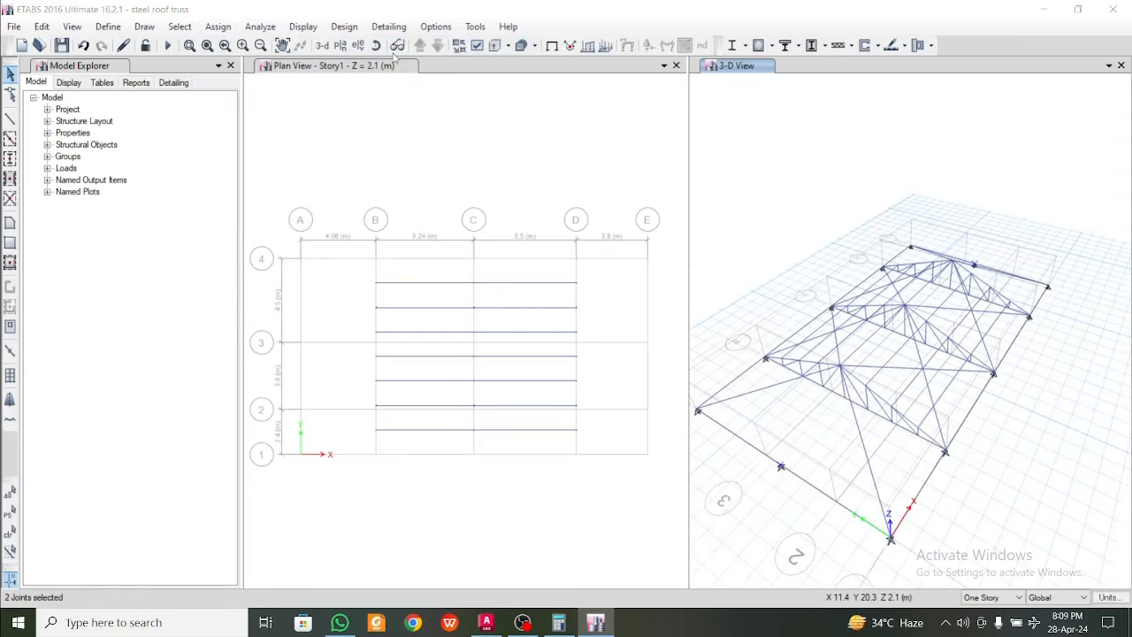
{"action": "left_click", "coordinate": [617, 360]}
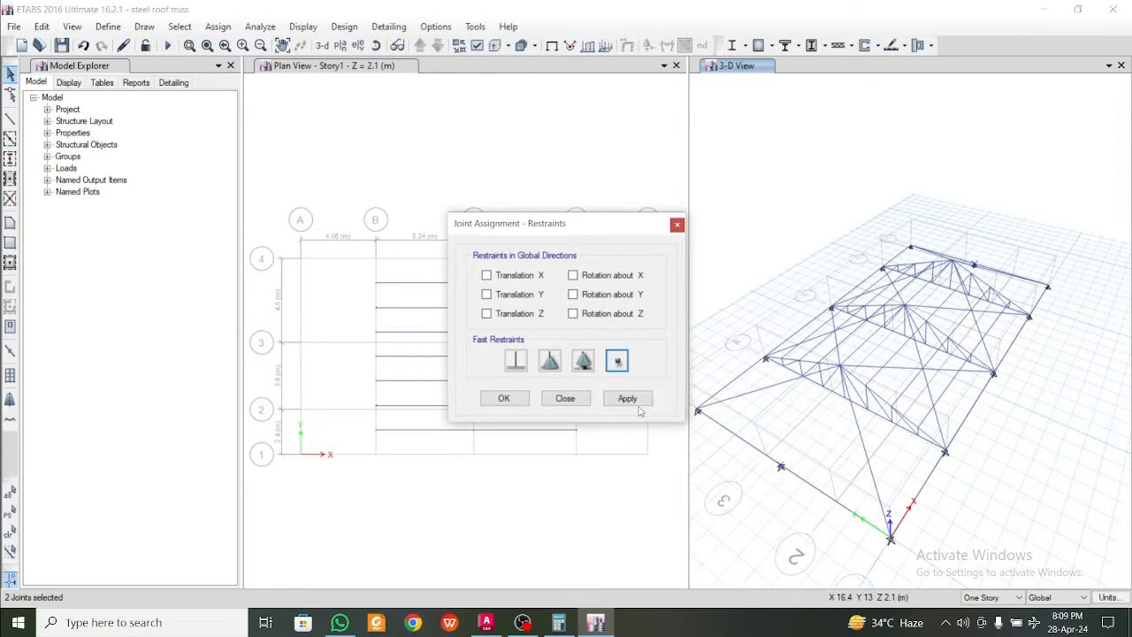
{"action": "left_click", "coordinate": [627, 399]}
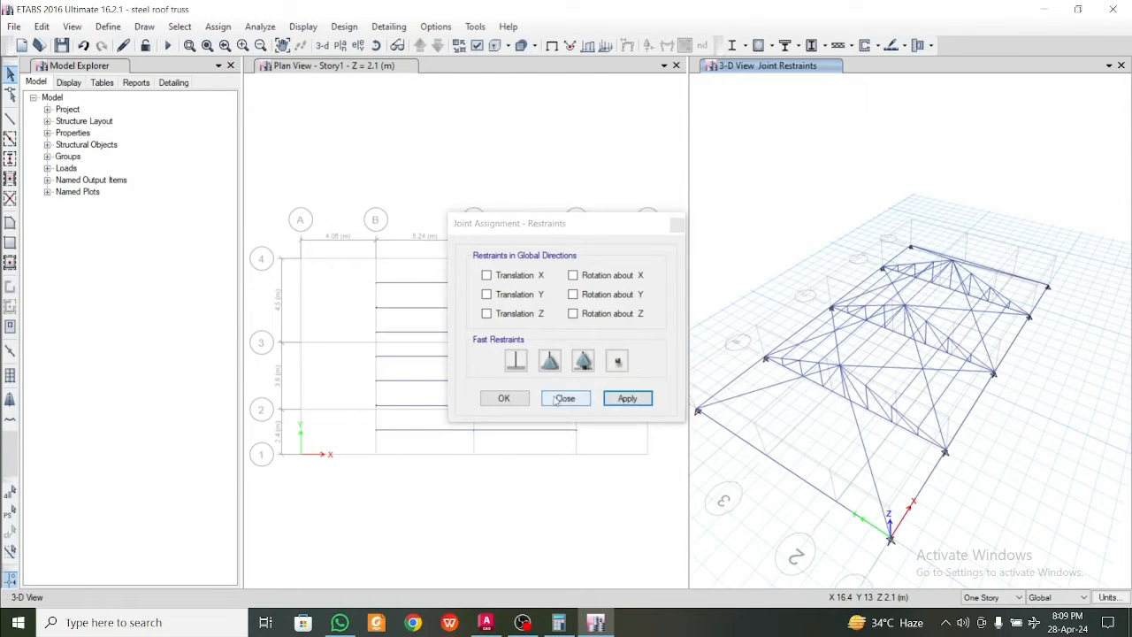
{"action": "left_click", "coordinate": [505, 398]}
Draw ISB72X72X4.0 frames from the end trusses' ridge joints at grids B and D to the perimeter midpoints on grids A and E
{"action": "left_click", "coordinate": [10, 119]}
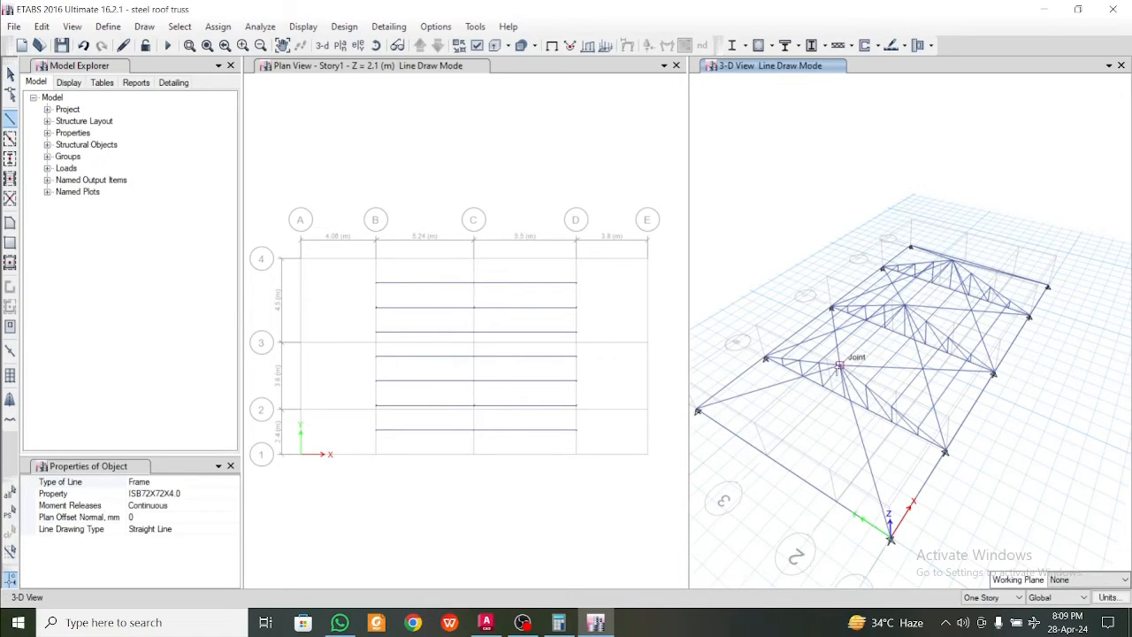
{"action": "left_click", "coordinate": [783, 465]}
{"action": "middle_click_drag", "start_coordinate": [906, 465], "coordinate": [746, 470]}
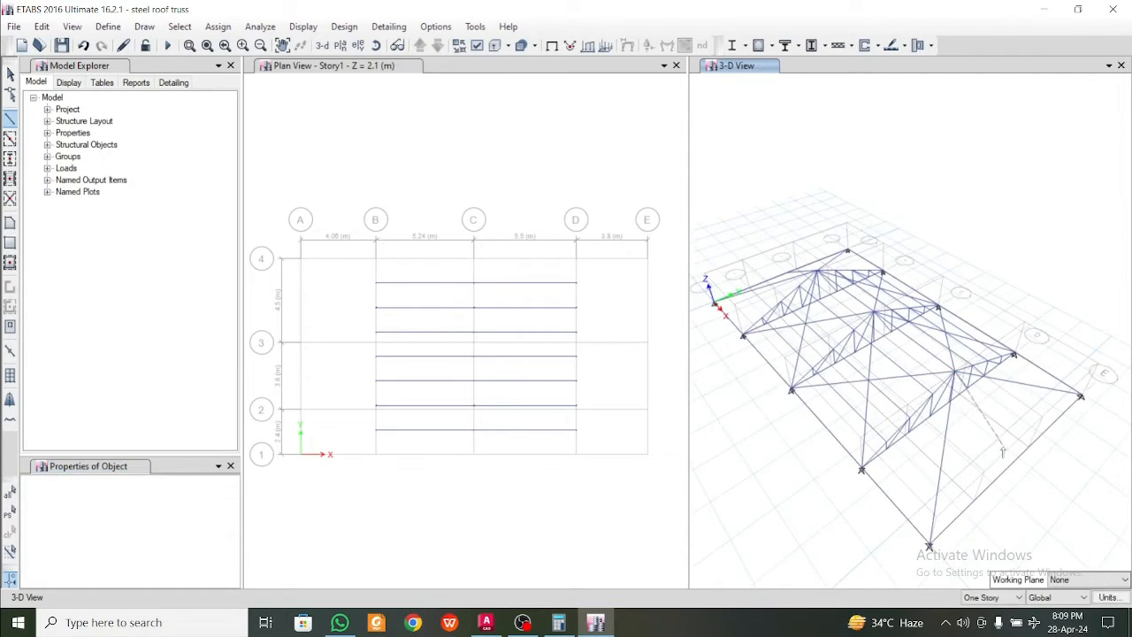
{"action": "left_click", "coordinate": [1018, 458]}
{"action": "right_click", "coordinate": [1019, 541]}
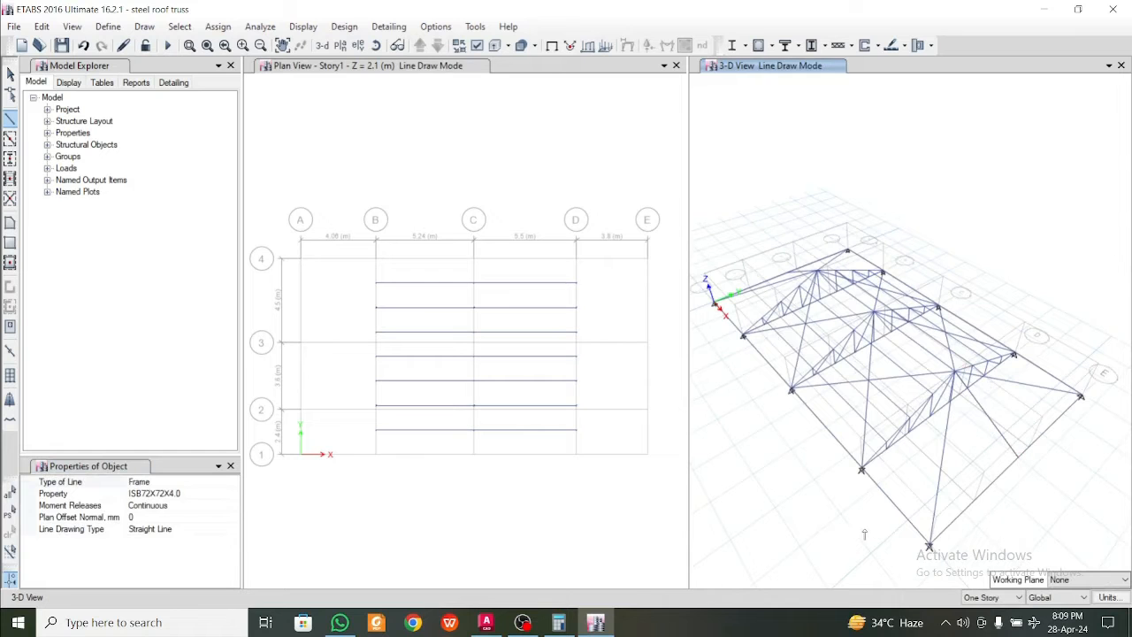
Divide the six frames running from the end ridge joints to the corners and midpoints of grids A and E into 4 frame objects each
{"action": "mouse_move", "coordinate": [865, 534]}
{"action": "middle_mouse_down", "text": "shift"}
{"action": "mouse_move", "coordinate": [877, 489]}
{"action": "mouse_move", "coordinate": [888, 503]}
{"action": "mouse_move", "coordinate": [824, 459]}
{"action": "middle_mouse_up", "text": "shift"}
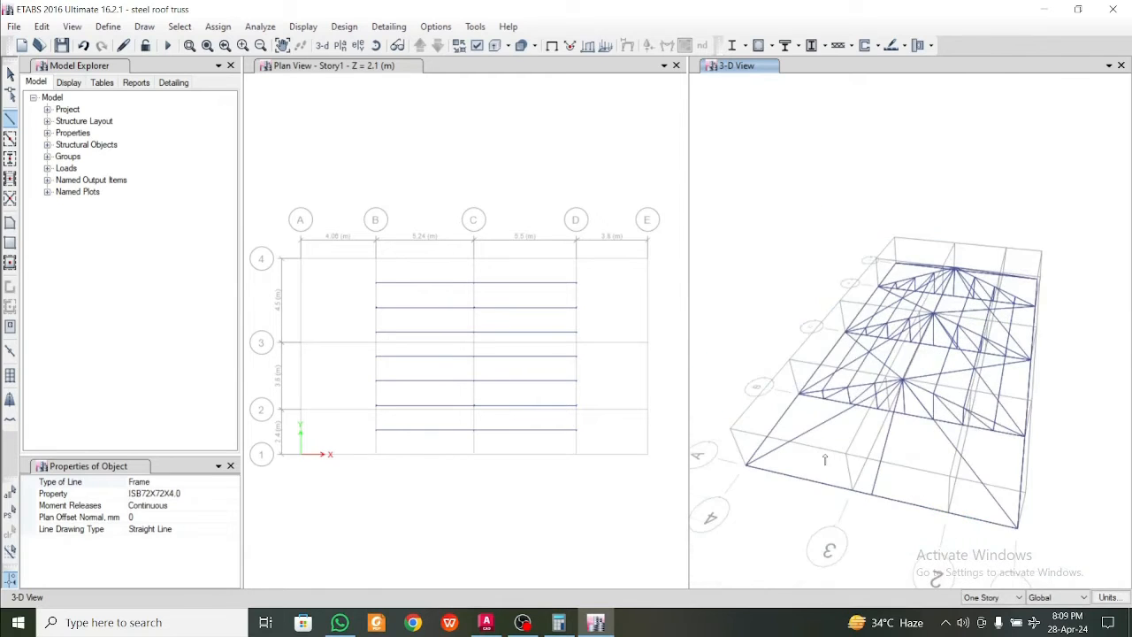
{"action": "scroll", "coordinate": [825, 459], "scroll_direction": "up", "scroll_amount": 5}
{"action": "key", "text": "Escape"}
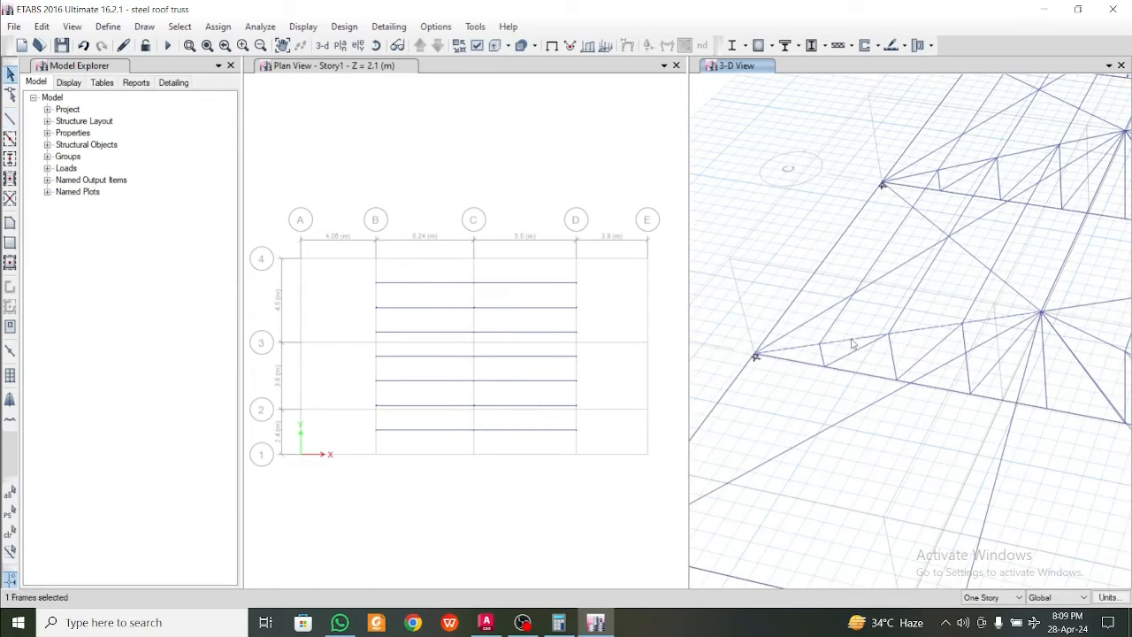
{"action": "scroll", "coordinate": [853, 343], "scroll_direction": "down", "scroll_amount": 5}
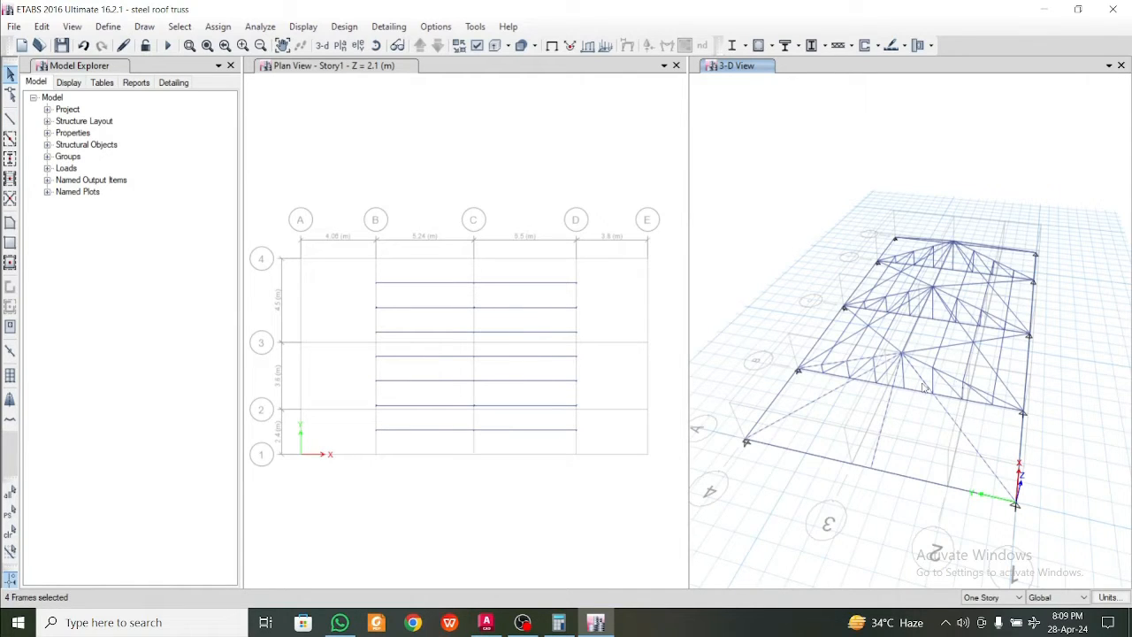
{"action": "scroll", "coordinate": [924, 389], "scroll_direction": "up", "scroll_amount": 4}
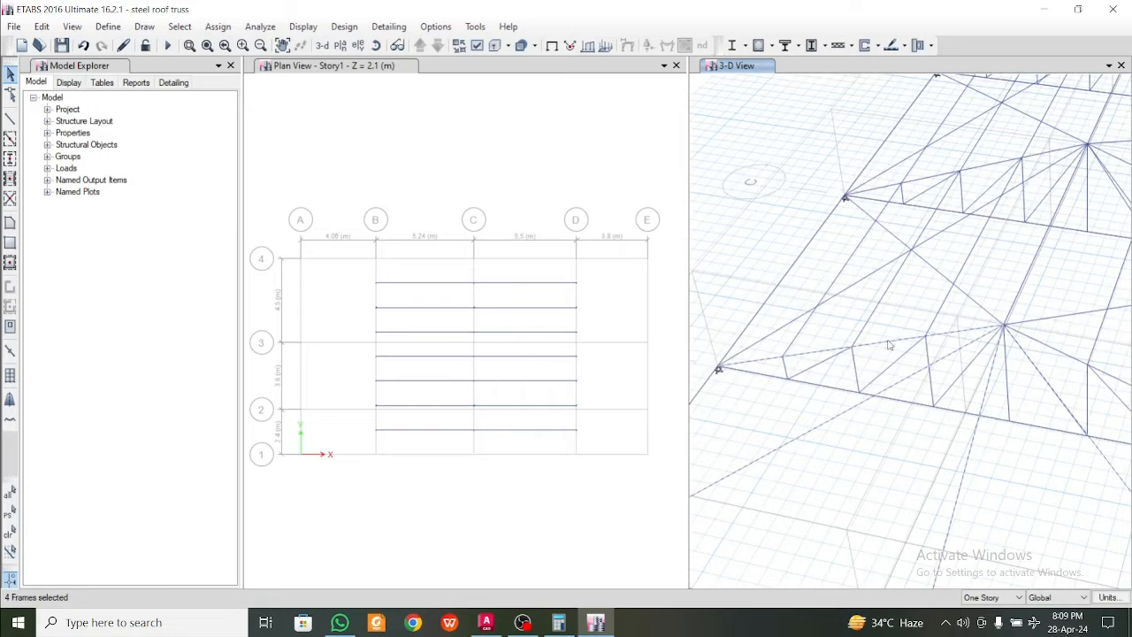
{"action": "scroll", "coordinate": [823, 389], "scroll_direction": "down", "scroll_amount": 4}
{"action": "middle_click_drag", "start_coordinate": [1006, 432], "coordinate": [936, 440], "text": "shift"}
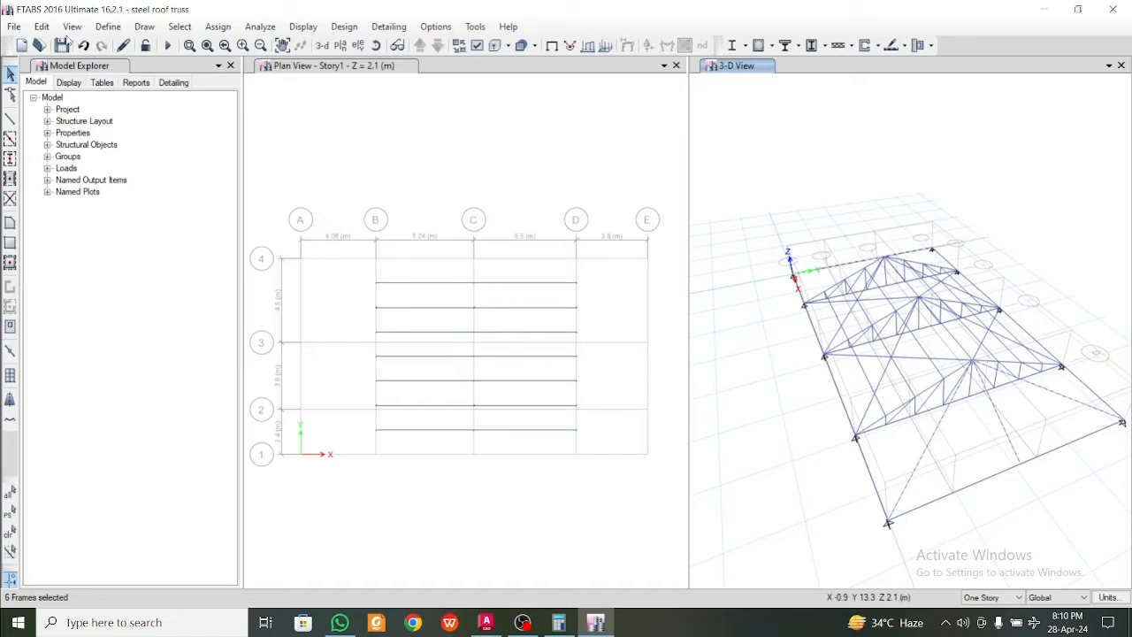
{"action": "left_click", "coordinate": [42, 26]}
{"action": "mouse_move", "coordinate": [138, 364]}
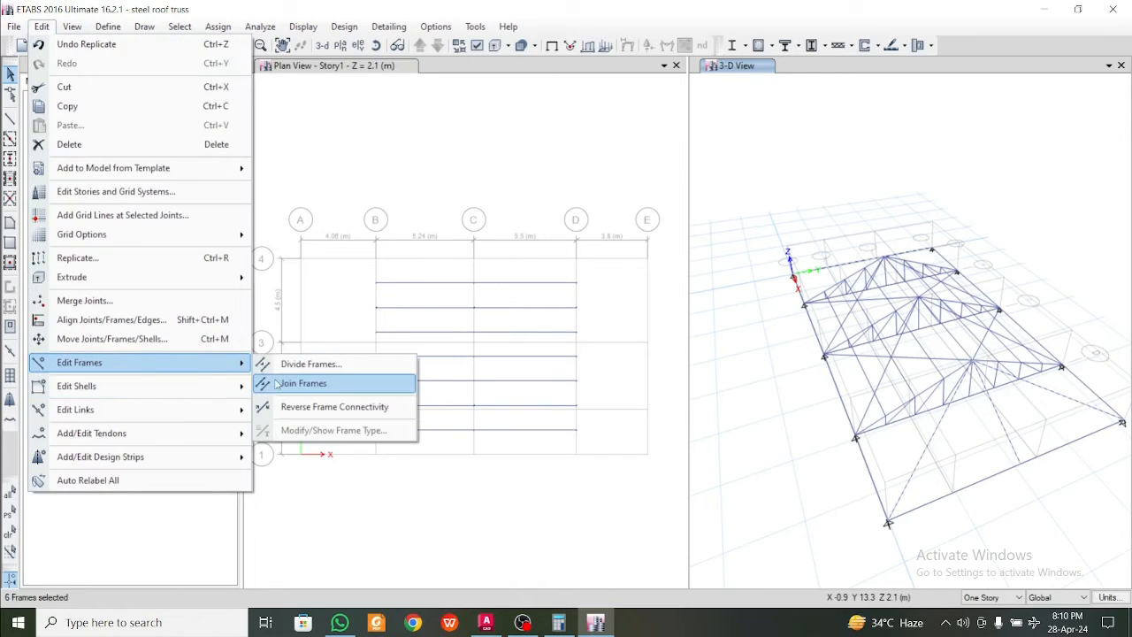
{"action": "left_click", "coordinate": [289, 369]}
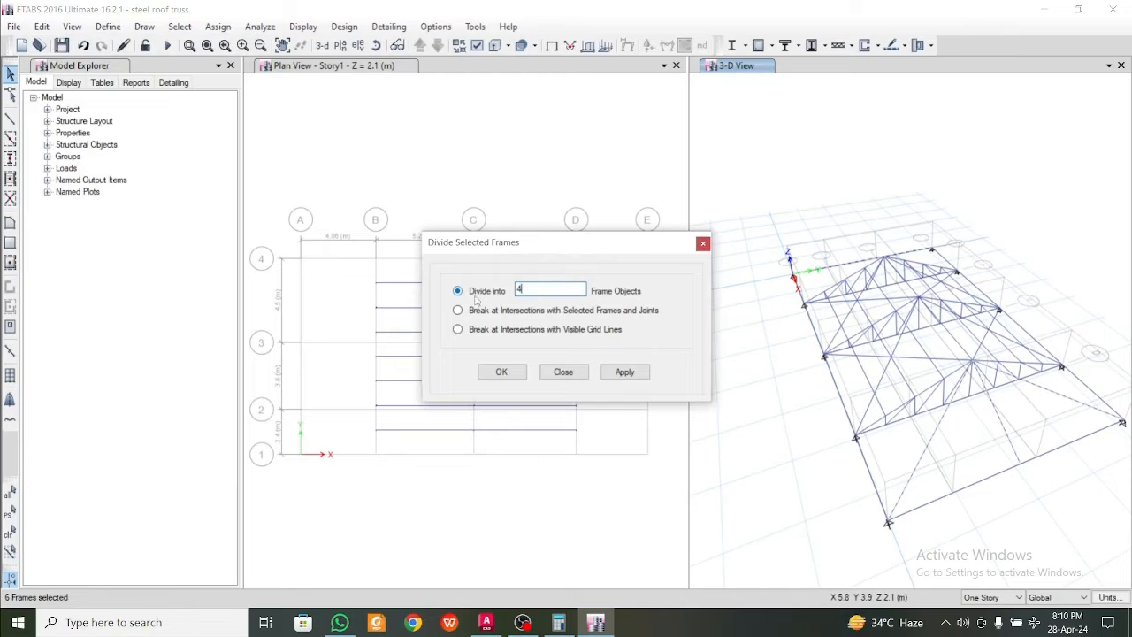
{"action": "left_click", "coordinate": [625, 372]}
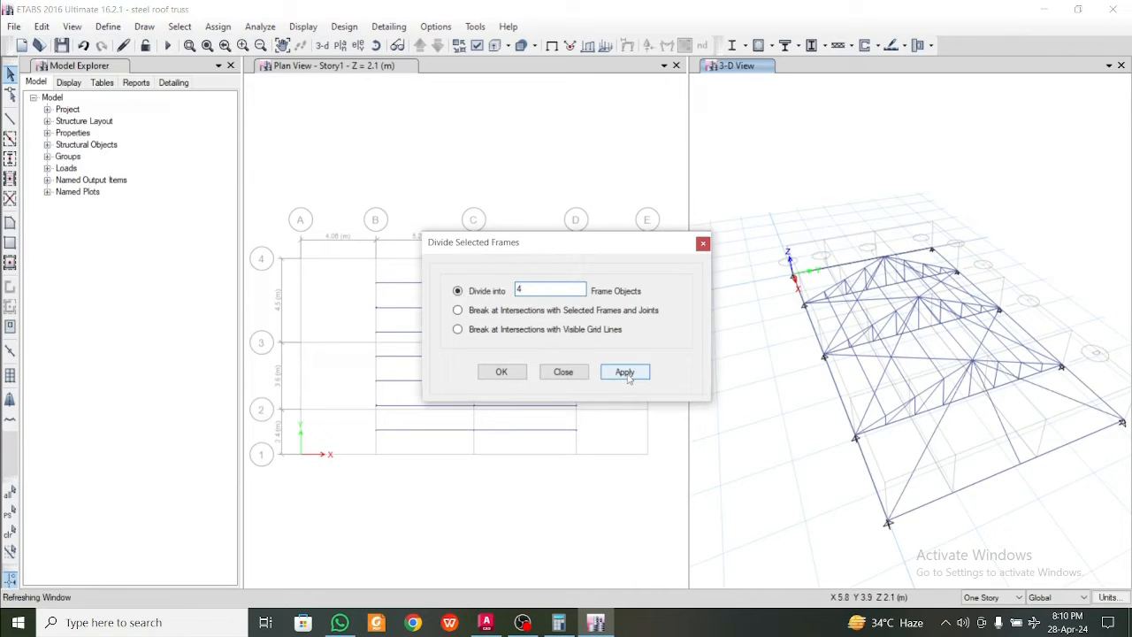
{"action": "left_click", "coordinate": [500, 372]}
Draw the outermost ISB72X72X4.0 purlin run at the grid A end, from the grid B truss near grid 4 across the three hip frames and back near grid 1
{"action": "middle_click_drag", "start_coordinate": [709, 412], "coordinate": [867, 449], "text": "shift"}
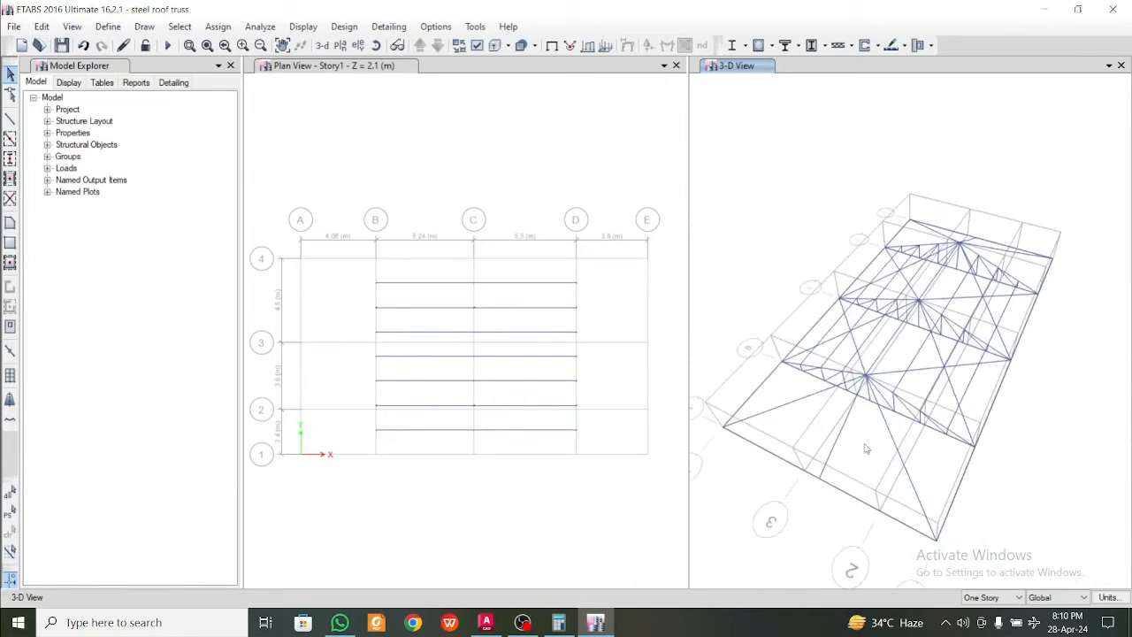
{"action": "scroll", "coordinate": [784, 419], "scroll_direction": "up", "scroll_amount": 5}
{"action": "middle_click_drag", "start_coordinate": [782, 418], "coordinate": [875, 431]}
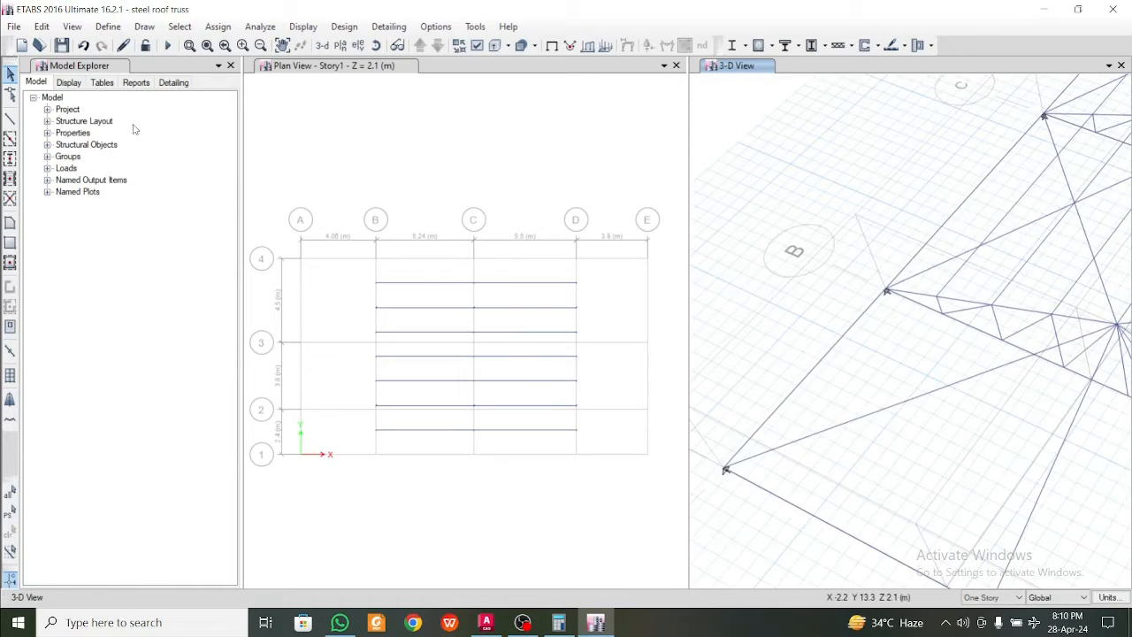
{"action": "left_click", "coordinate": [10, 120]}
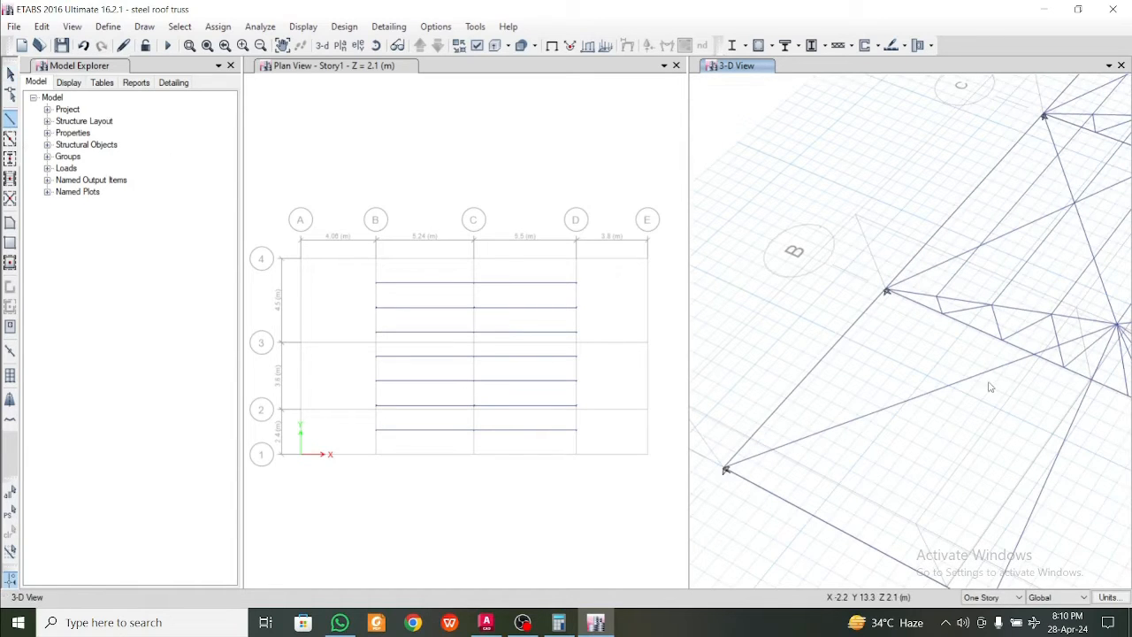
{"action": "left_click", "coordinate": [937, 298]}
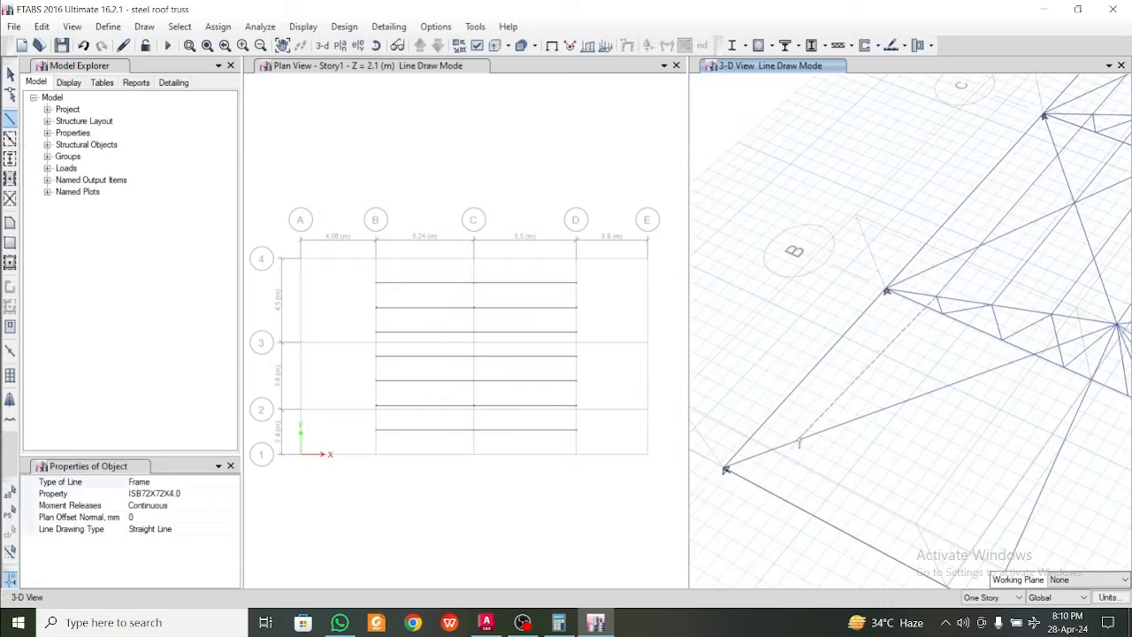
{"action": "left_click", "coordinate": [818, 433]}
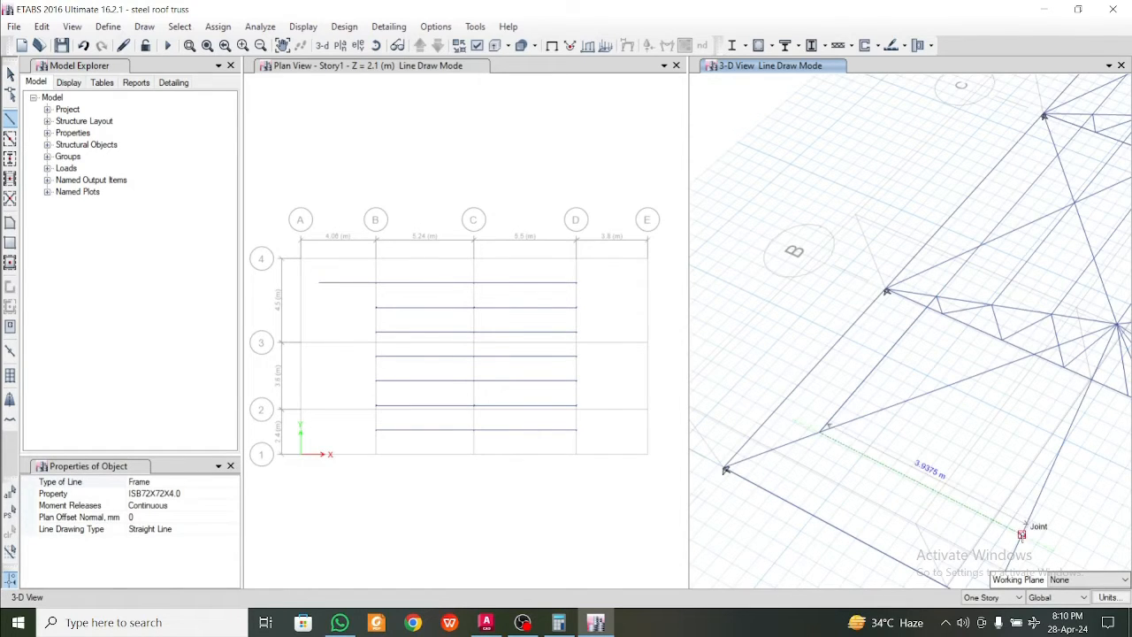
{"action": "left_click", "coordinate": [1023, 531]}
{"action": "middle_click_drag", "start_coordinate": [1089, 547], "coordinate": [752, 388]}
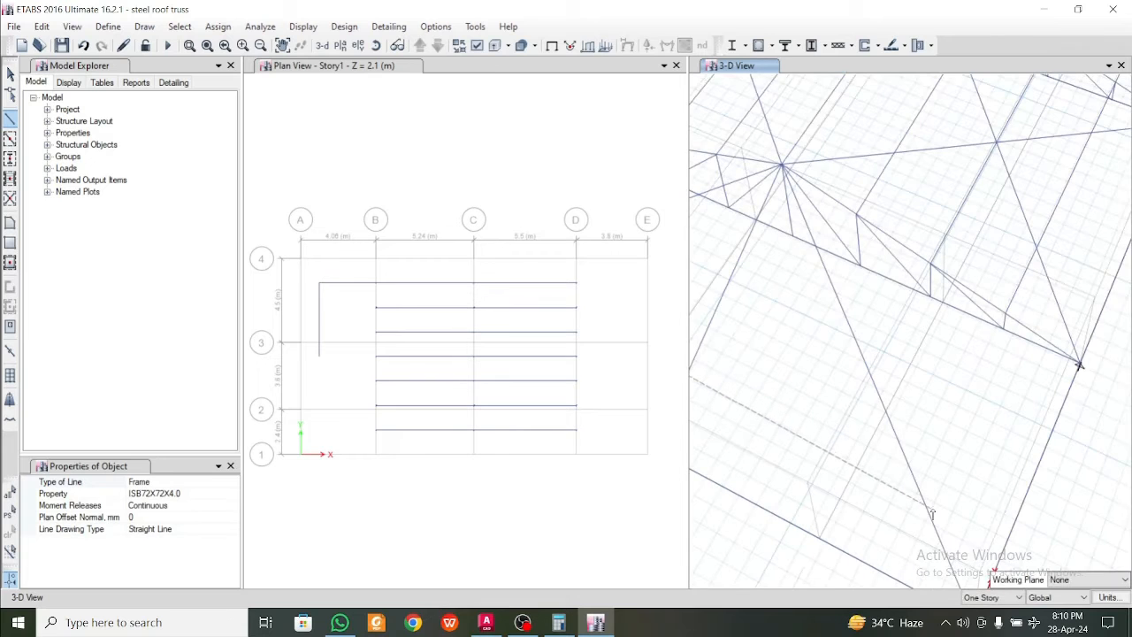
{"action": "key", "text": "Escape"}
{"action": "middle_click_drag", "start_coordinate": [955, 479], "coordinate": [1070, 469]}
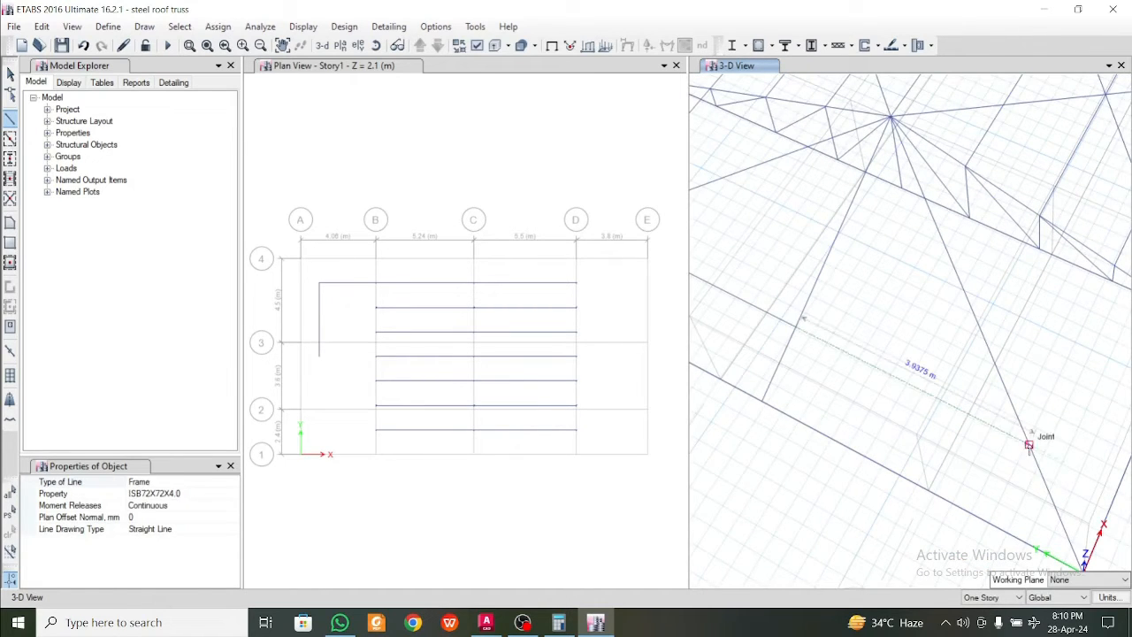
{"action": "left_click", "coordinate": [1029, 445]}
{"action": "middle_click_drag", "start_coordinate": [1102, 366], "coordinate": [887, 472]}
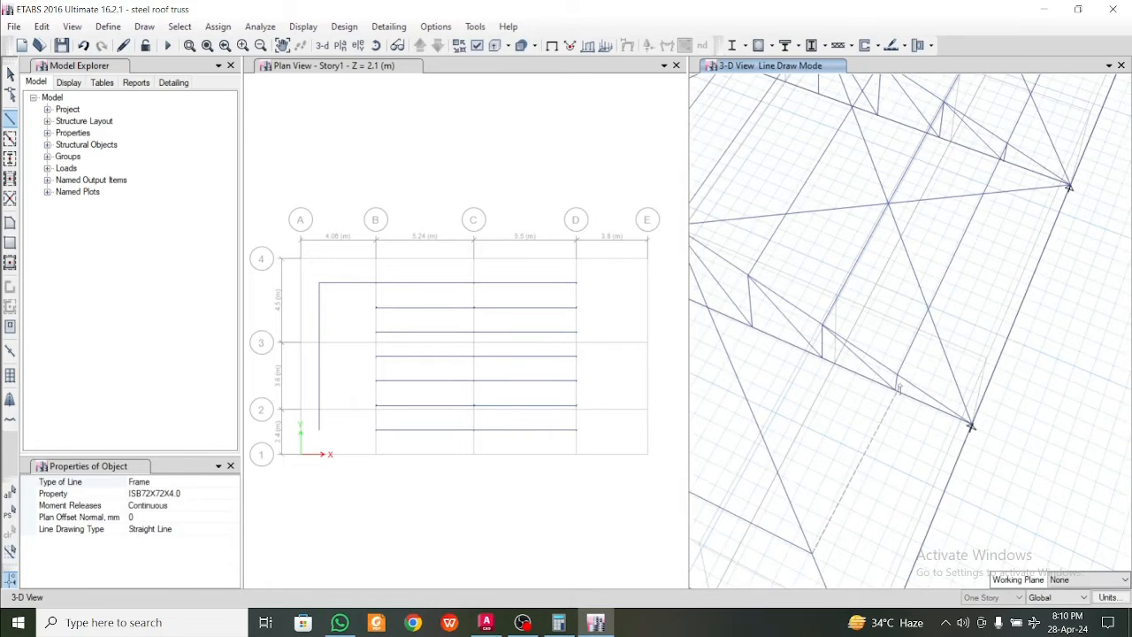
{"action": "left_click", "coordinate": [897, 374]}
Draw the second ISB72X72X4.0 purlin run at the grid A end through the hip frames' middle division joints, joining the grid B truss on both slopes
{"action": "scroll", "coordinate": [885, 469], "scroll_direction": "down", "scroll_amount": 5}
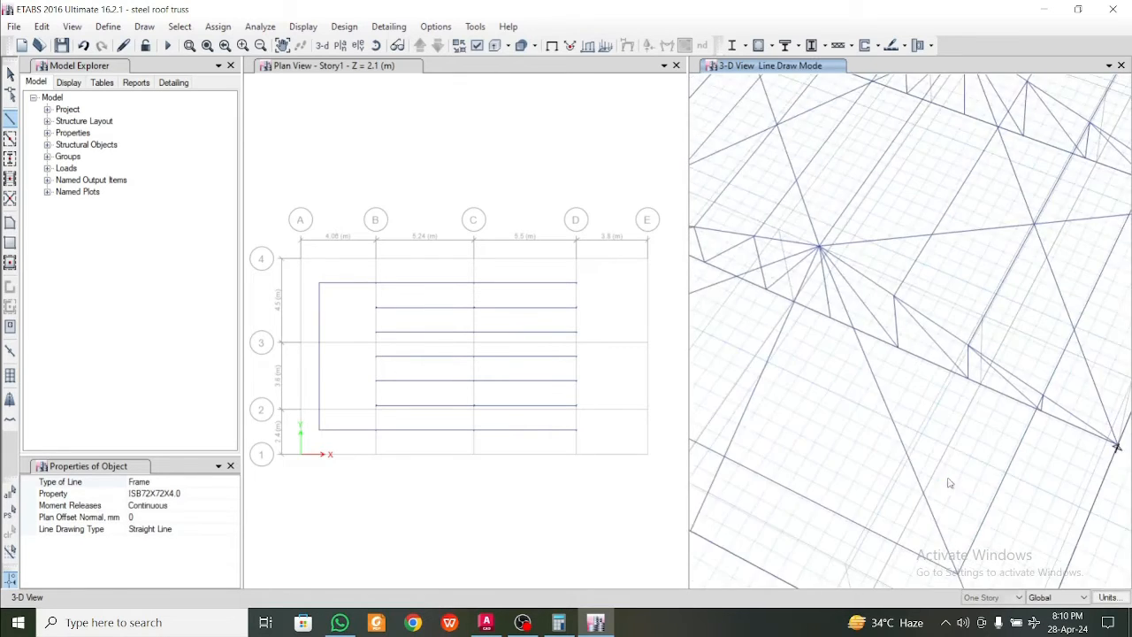
{"action": "scroll", "coordinate": [881, 469], "scroll_direction": "up", "scroll_amount": 6}
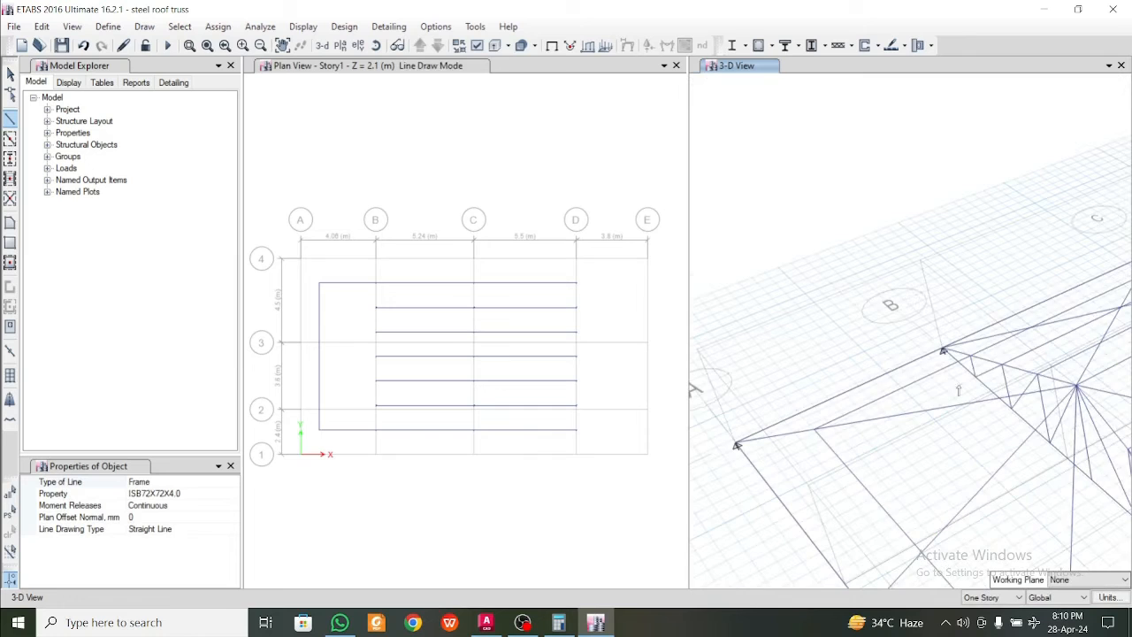
{"action": "left_click", "coordinate": [898, 418]}
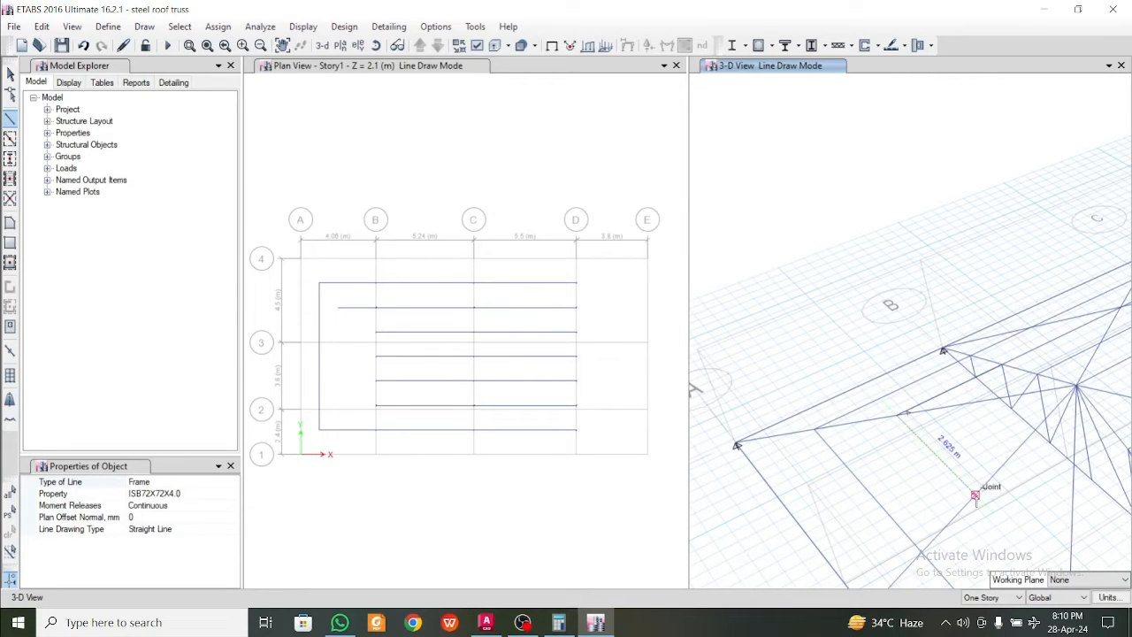
{"action": "left_click", "coordinate": [975, 495]}
{"action": "middle_click_drag", "start_coordinate": [1012, 506], "coordinate": [873, 389]}
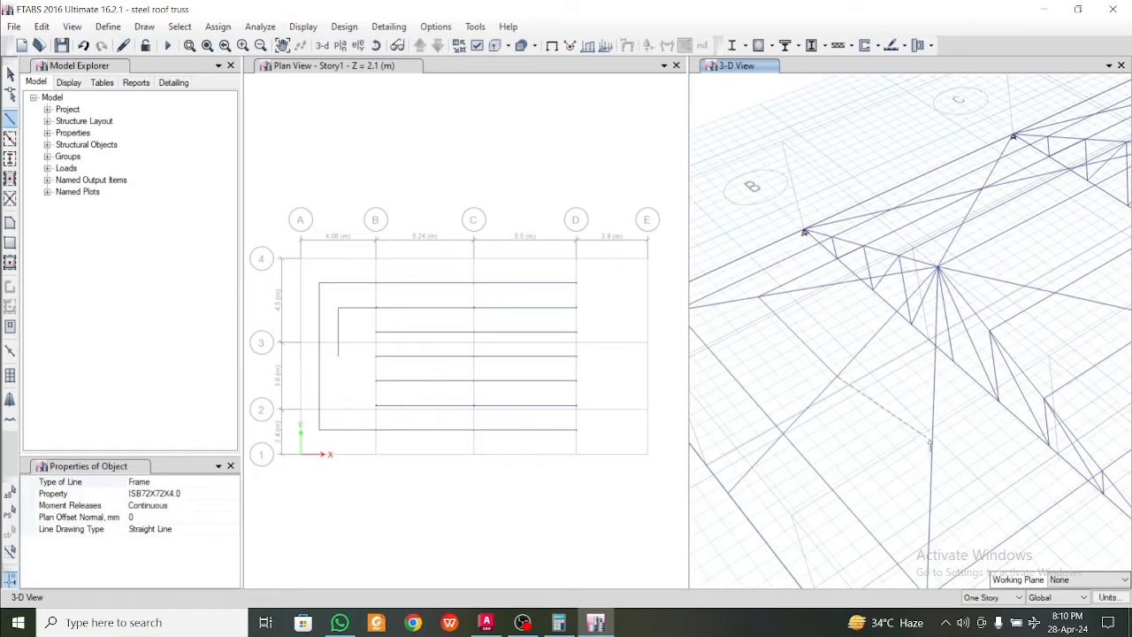
{"action": "left_click", "coordinate": [930, 471]}
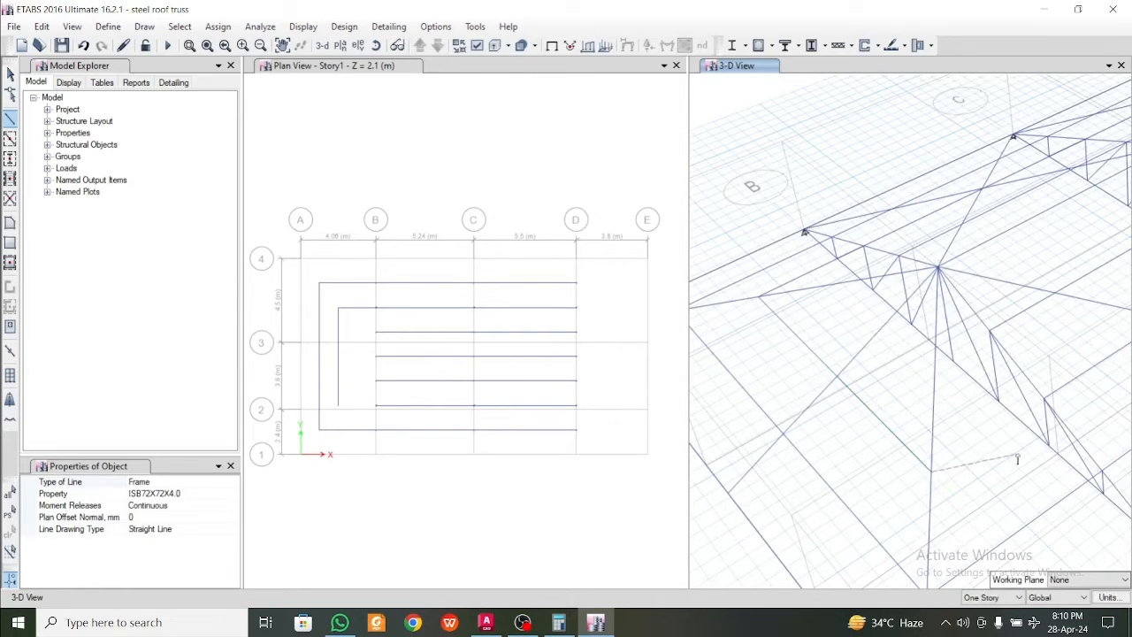
{"action": "left_click", "coordinate": [1044, 398]}
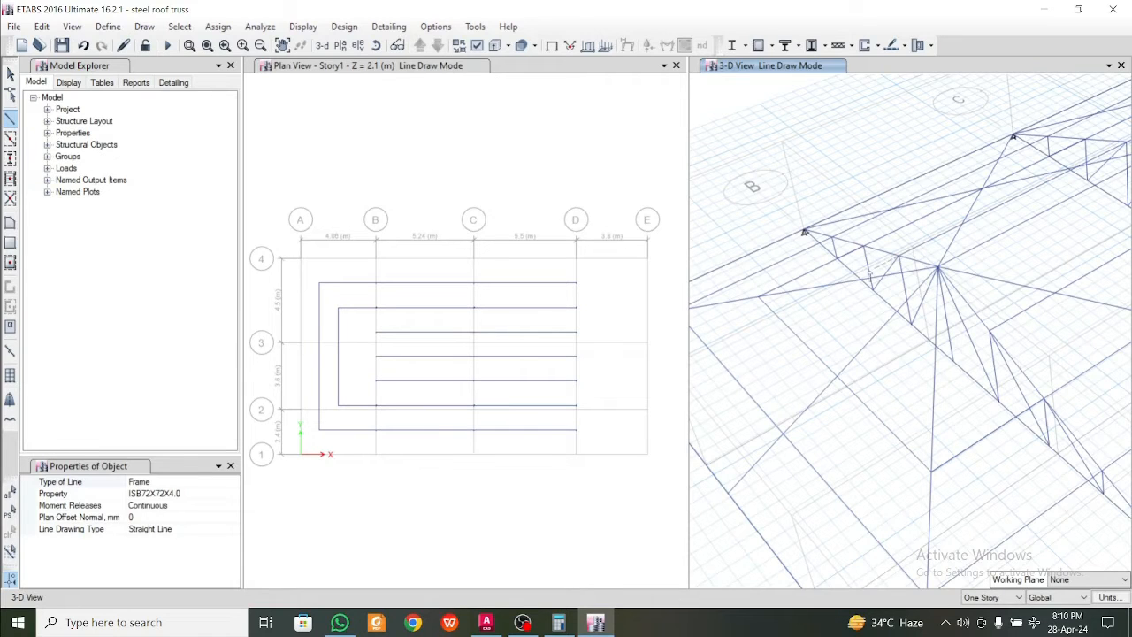
Draw the innermost ISB72X72X4.0 purlin run at the grid A end through the hip frame joints nearest the ridge, and end the line
{"action": "left_click", "coordinate": [856, 293]}
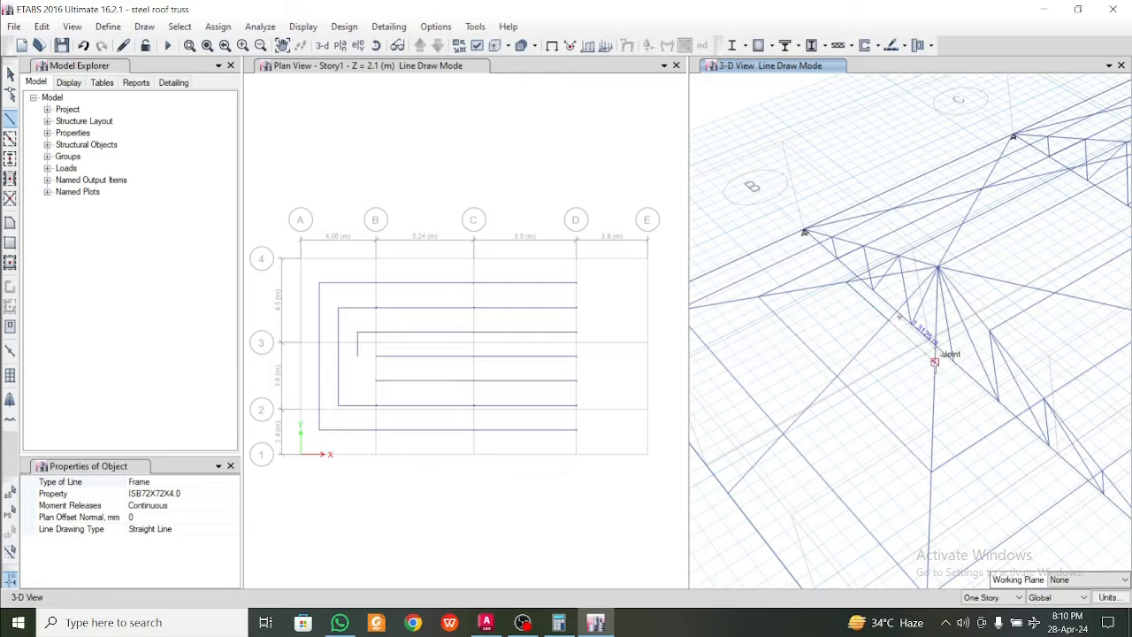
{"action": "left_click", "coordinate": [952, 355]}
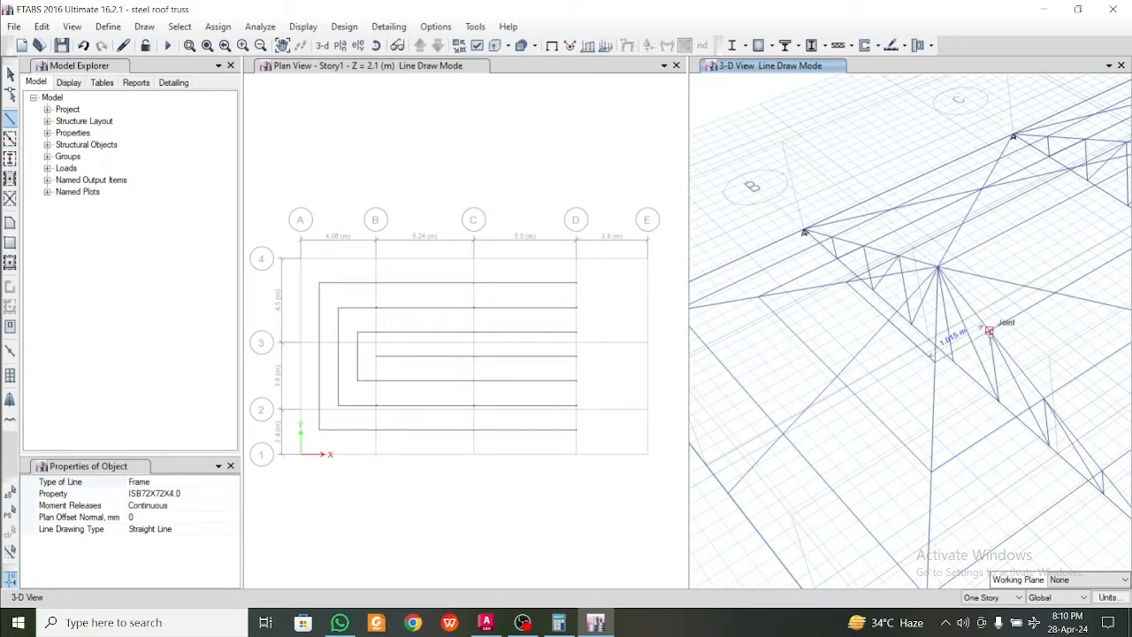
{"action": "left_click", "coordinate": [989, 333]}
{"action": "right_click", "coordinate": [982, 415]}
Draw the outermost ISB72X72X4.0 purlin run at the grid E end, from the grid D truss near grid 1 across the three hip frames and back near grid 4
{"action": "scroll", "coordinate": [902, 367], "scroll_direction": "down", "scroll_amount": 5}
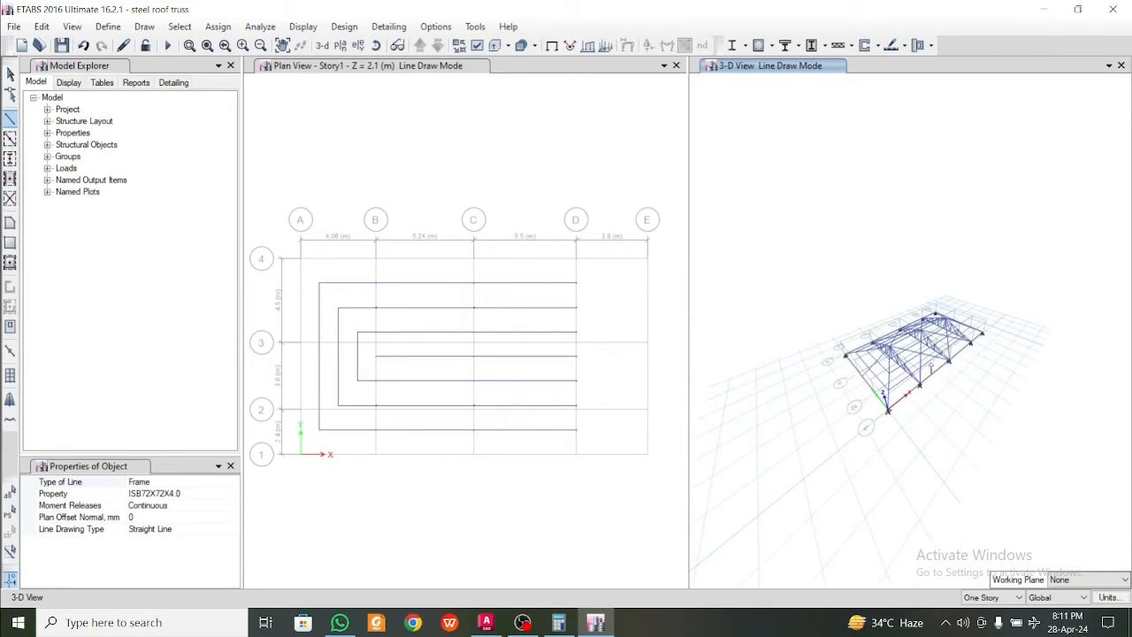
{"action": "middle_click_drag", "start_coordinate": [944, 373], "coordinate": [803, 387], "text": "shift"}
{"action": "scroll", "coordinate": [914, 379], "scroll_direction": "up", "scroll_amount": 3}
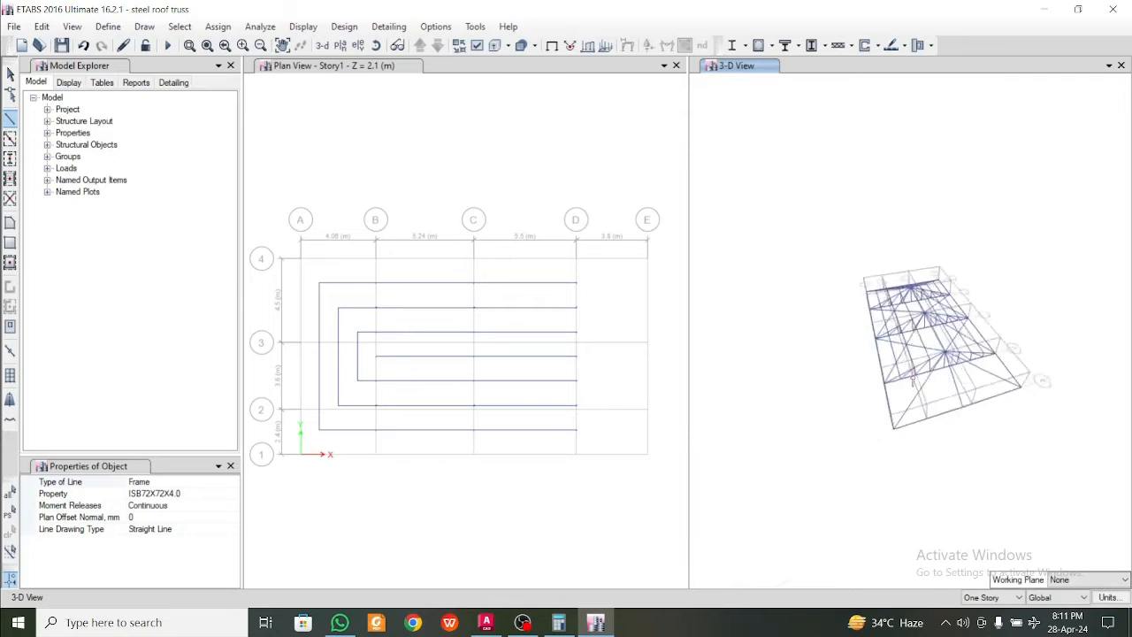
{"action": "scroll", "coordinate": [912, 381], "scroll_direction": "up", "scroll_amount": 6}
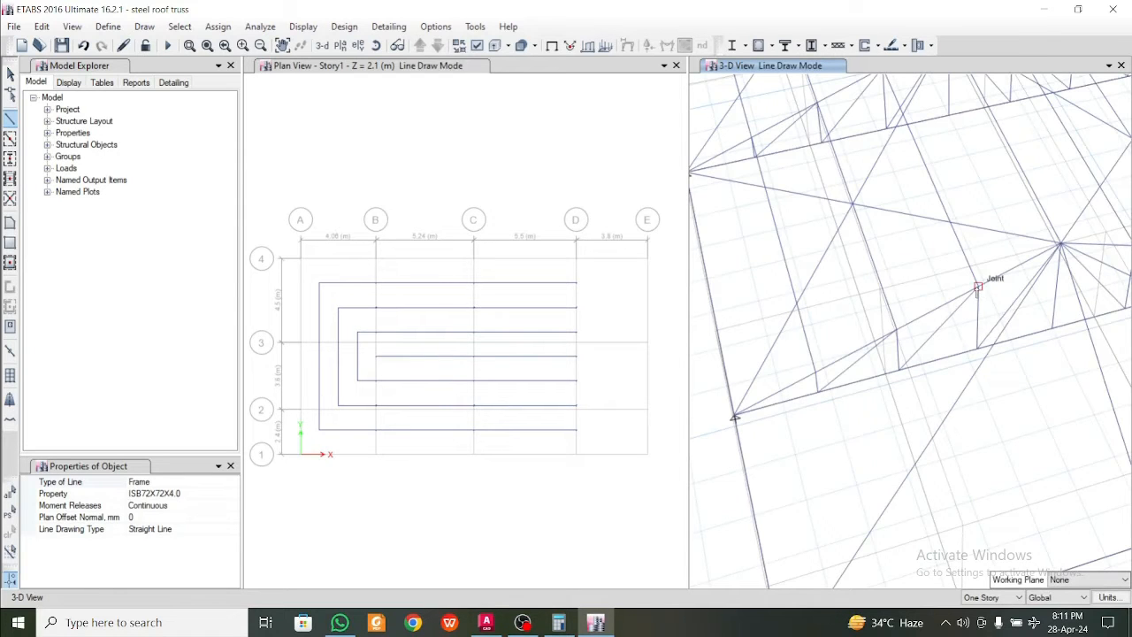
{"action": "left_click", "coordinate": [817, 372]}
{"action": "middle_click_drag", "start_coordinate": [873, 490], "coordinate": [857, 372]}
{"action": "left_click", "coordinate": [847, 427]}
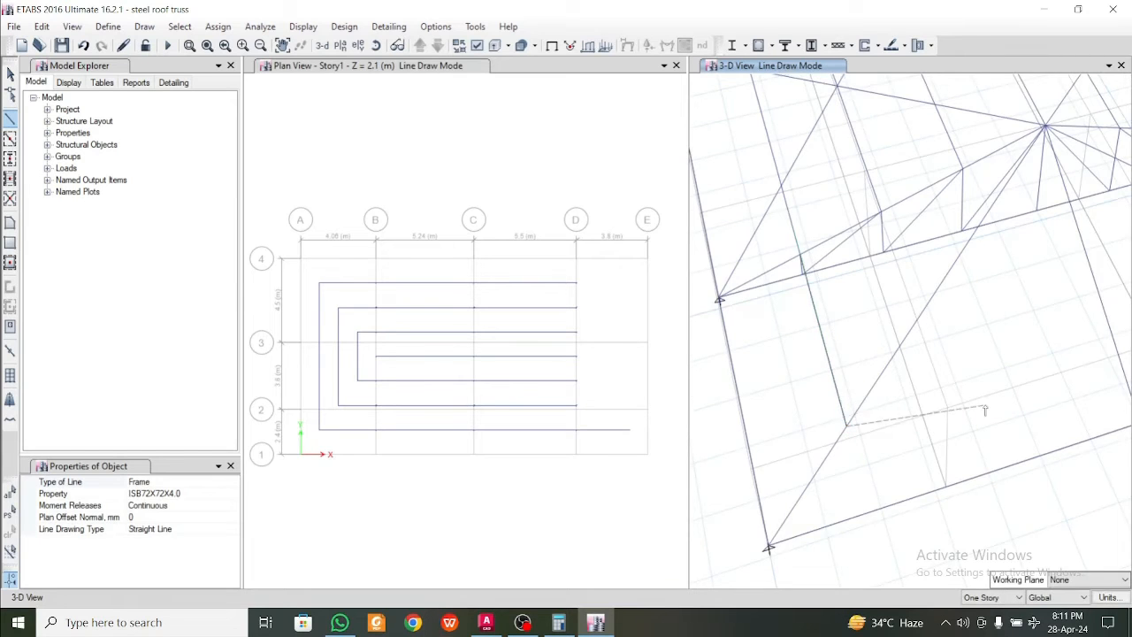
{"action": "middle_click_drag", "start_coordinate": [1083, 374], "coordinate": [915, 346]}
{"action": "left_click", "coordinate": [907, 365]}
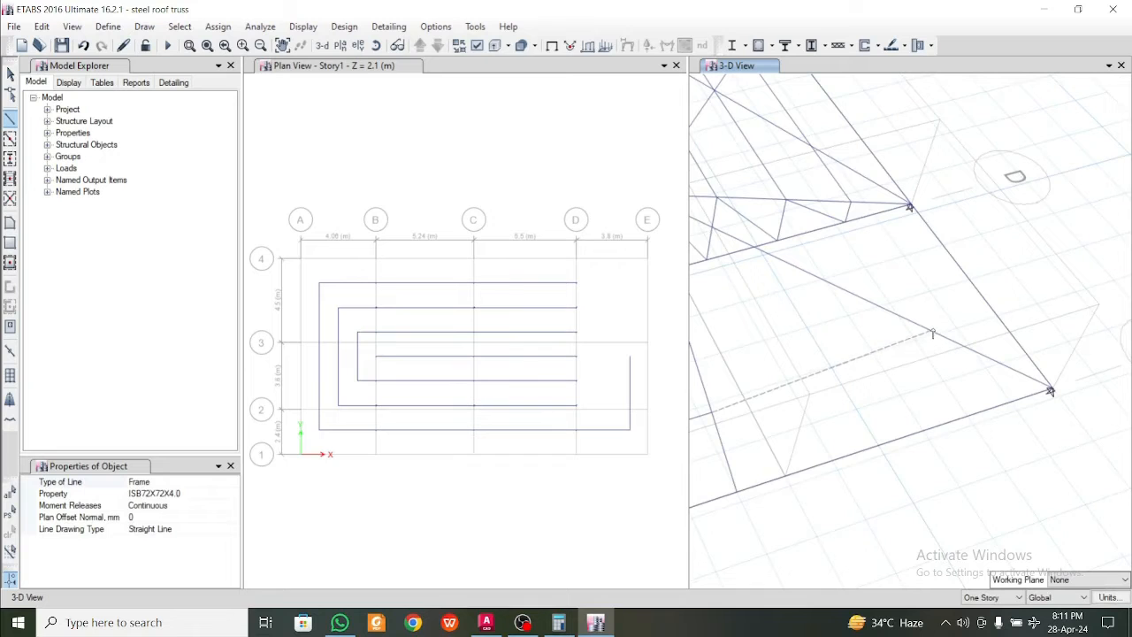
{"action": "left_click", "coordinate": [949, 339]}
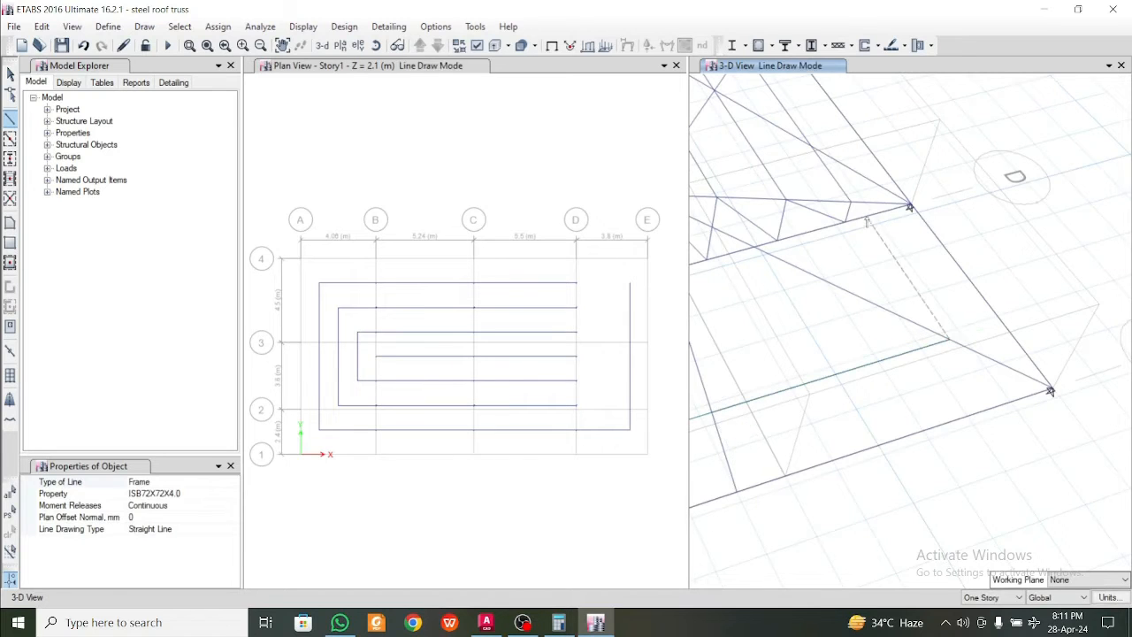
{"action": "left_click", "coordinate": [849, 205]}
{"action": "key", "text": "Escape"}
Draw the second ISB72X72X4.0 purlin run at the grid E end through the hip frames' middle division joints, joining the grid D truss on both slopes
{"action": "middle_click_drag", "start_coordinate": [859, 265], "coordinate": [950, 264]}
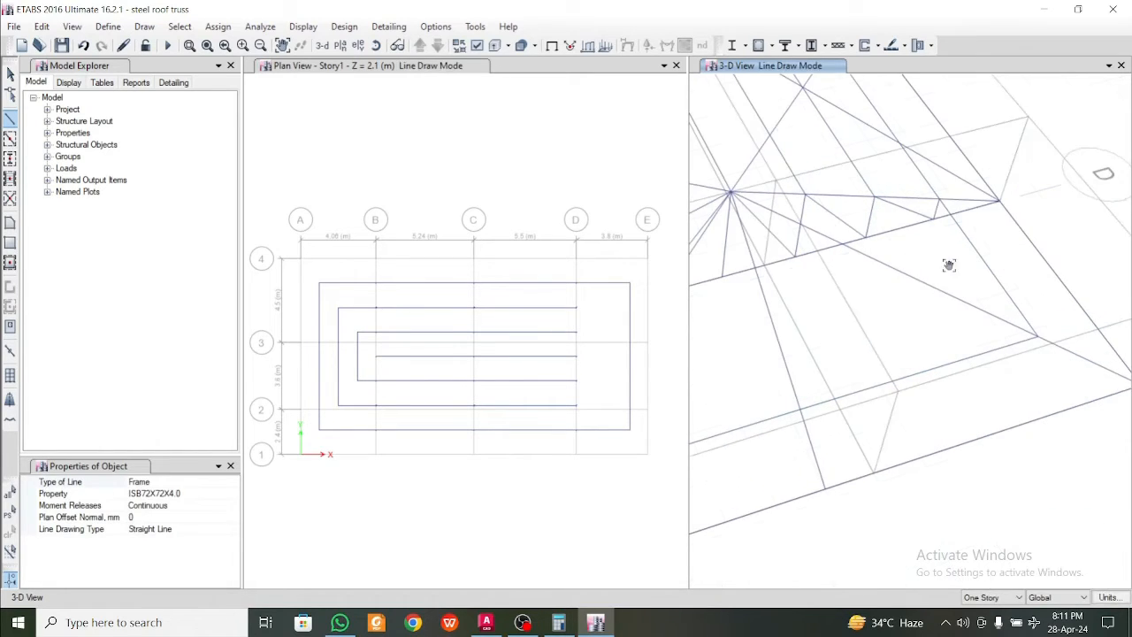
{"action": "left_click", "coordinate": [876, 196]}
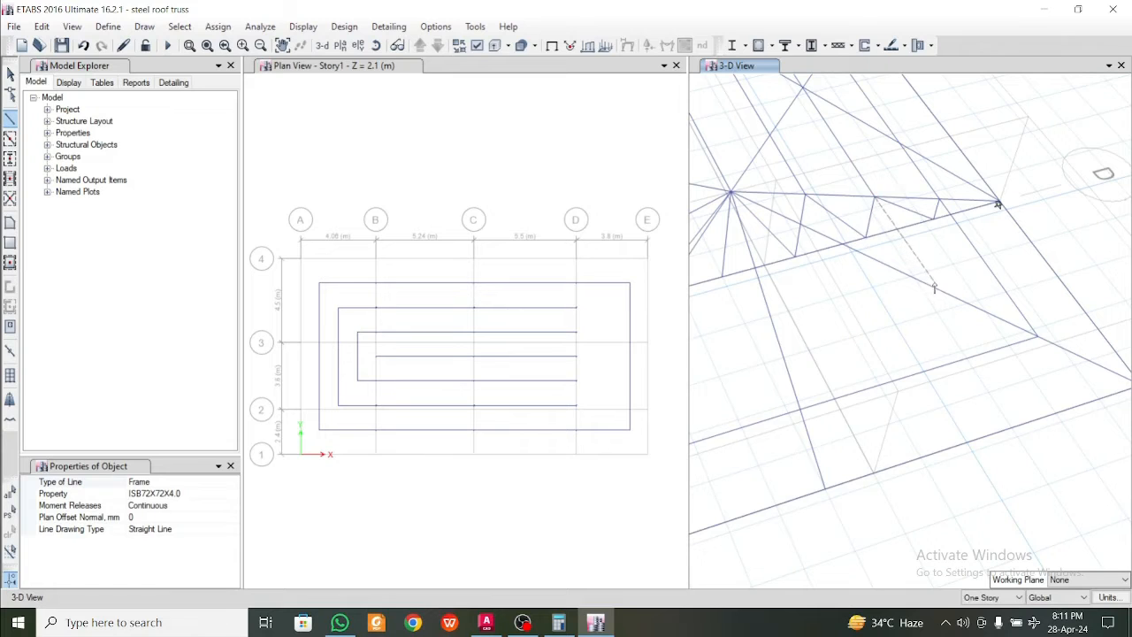
{"action": "left_click", "coordinate": [935, 287]}
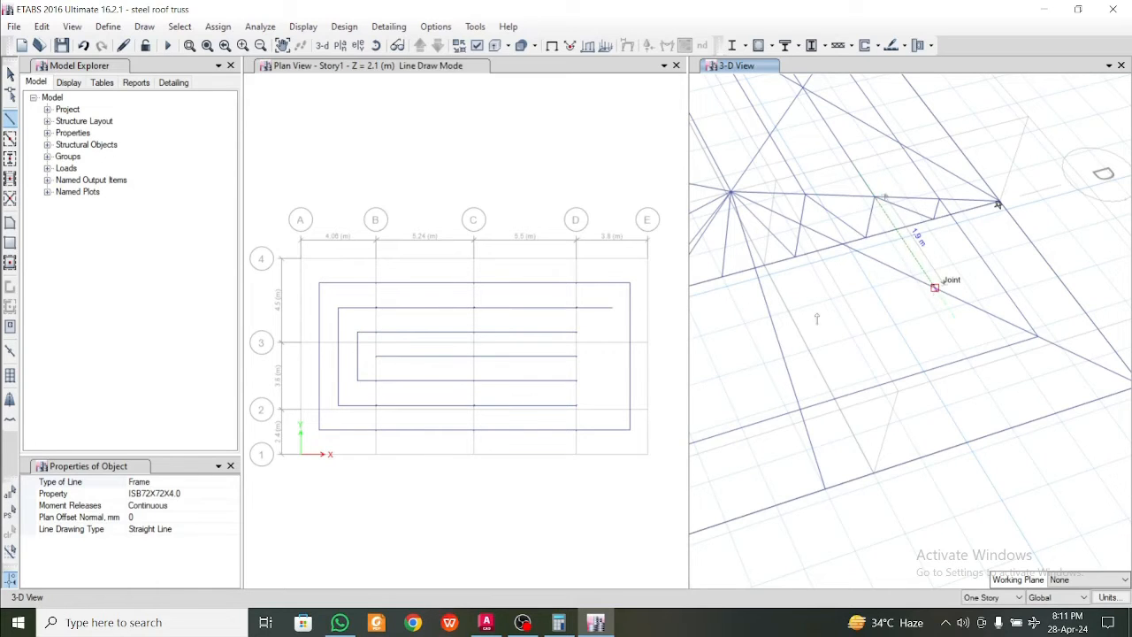
{"action": "left_click", "coordinate": [775, 335]}
{"action": "middle_click_drag", "start_coordinate": [719, 362], "coordinate": [1003, 331]}
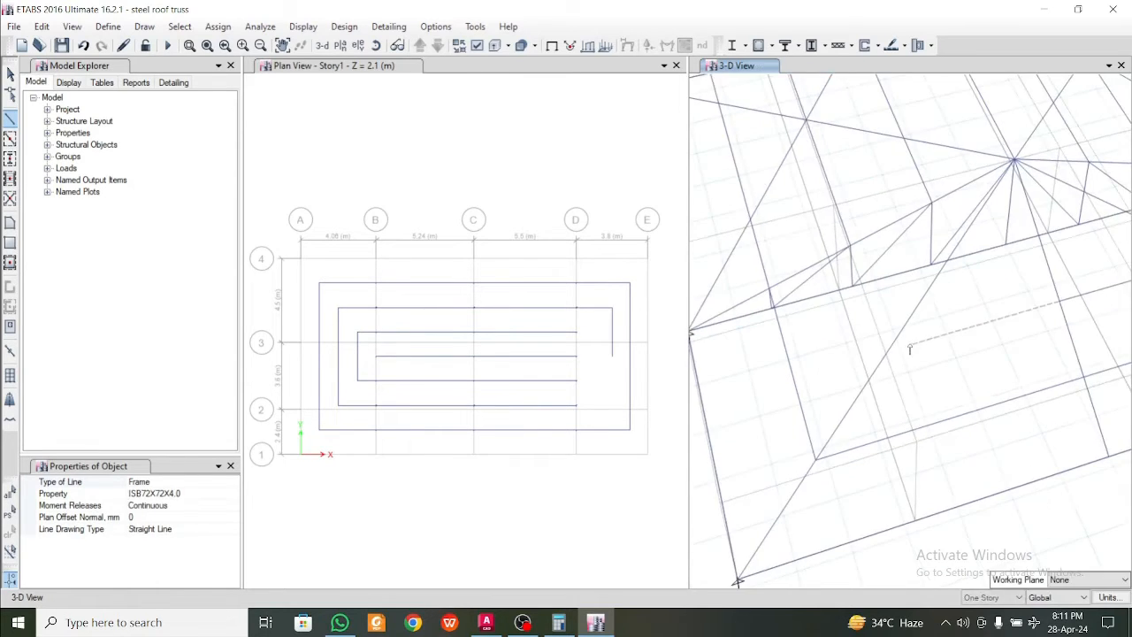
{"action": "left_click", "coordinate": [887, 351]}
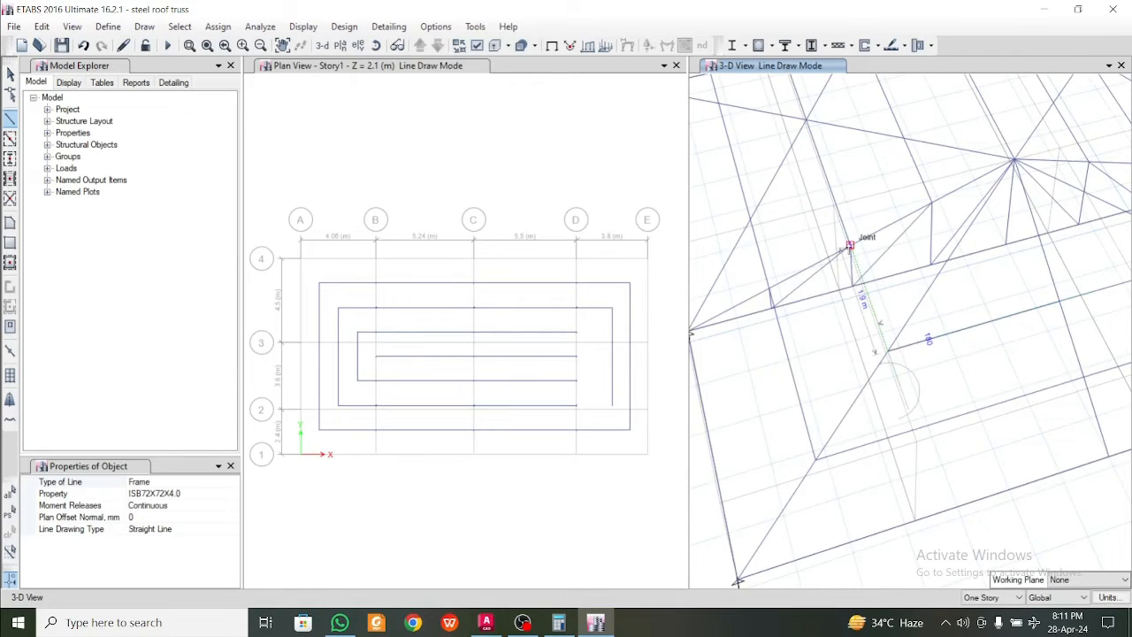
{"action": "left_click", "coordinate": [851, 246]}
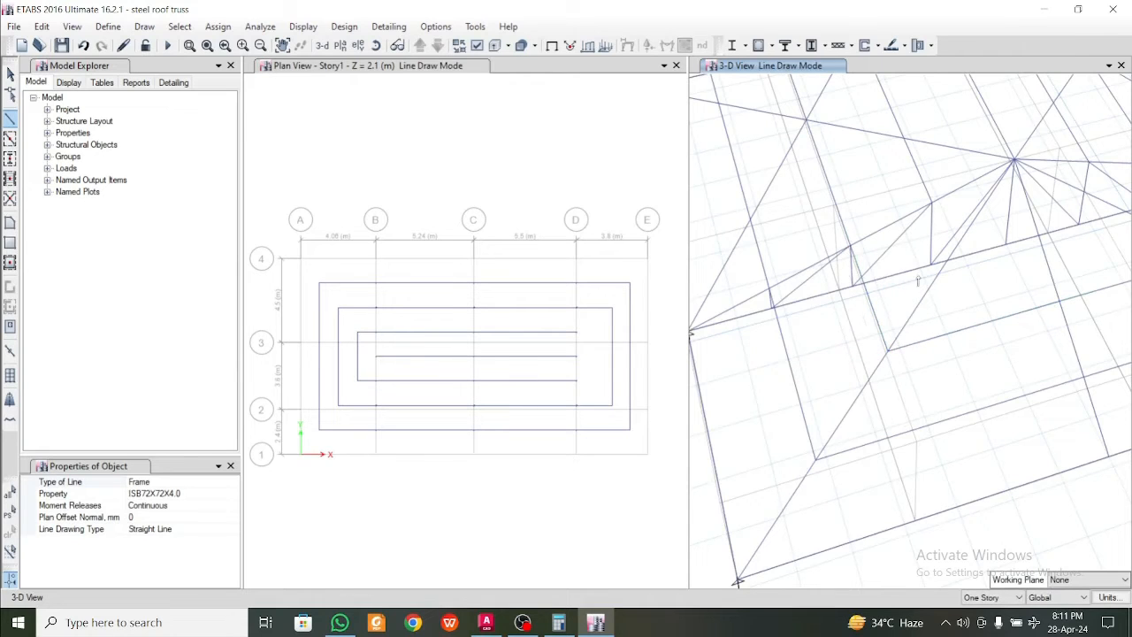
Draw the innermost ISB72X72X4.0 purlin run at the grid E end through the hip frame joints nearest the ridge, and end the line
{"action": "left_click", "coordinate": [931, 202]}
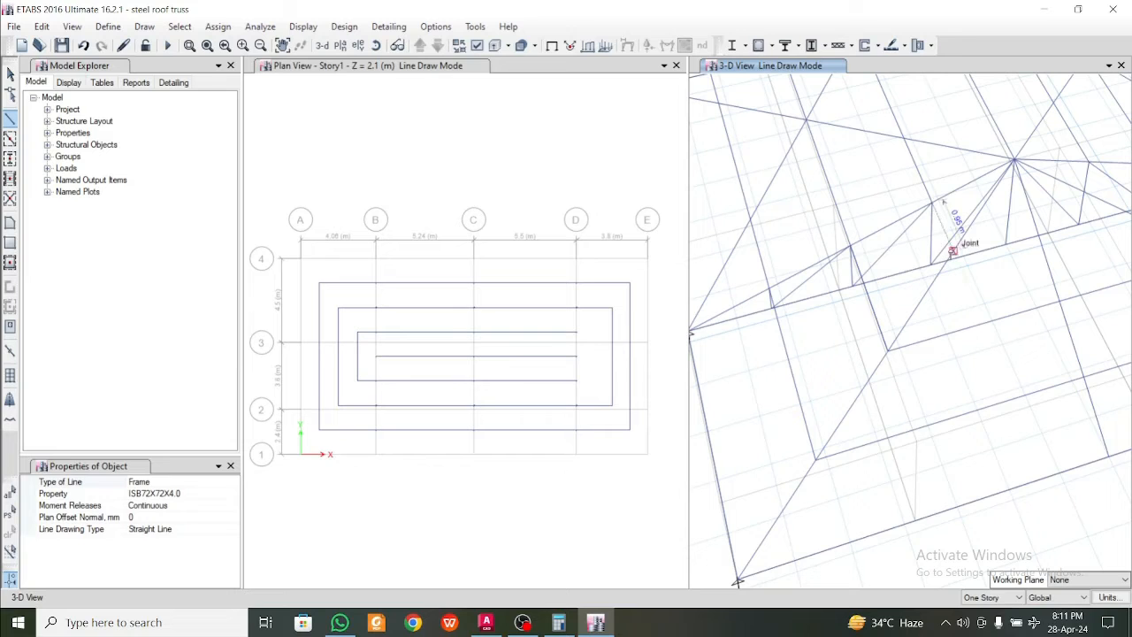
{"action": "left_click", "coordinate": [952, 250]}
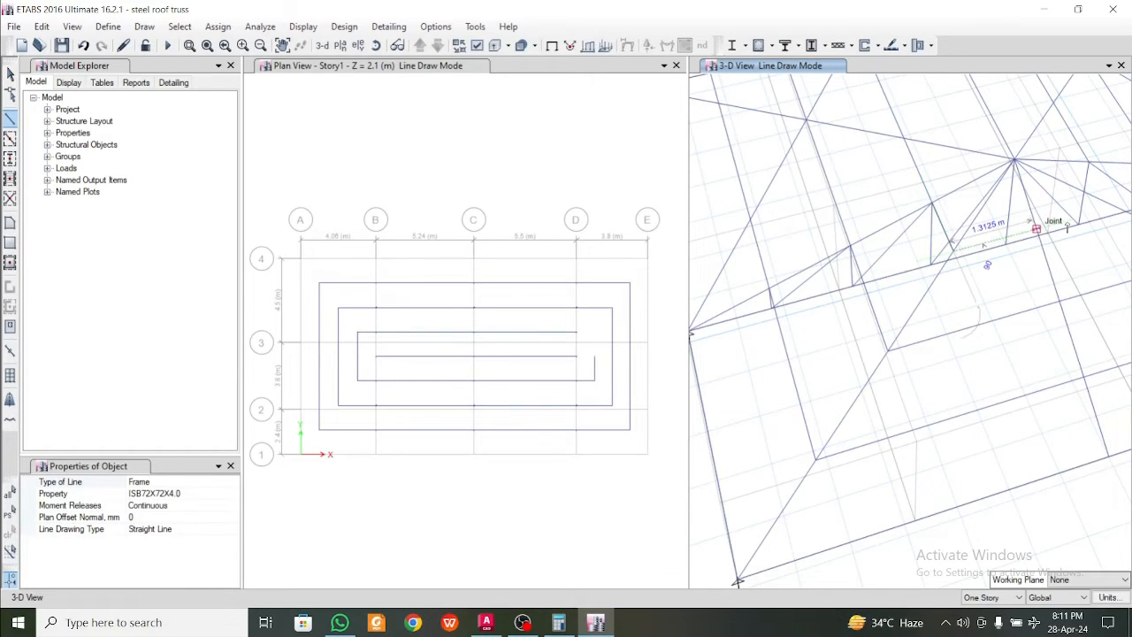
{"action": "left_click", "coordinate": [1037, 229]}
{"action": "middle_click_drag", "start_coordinate": [1067, 228], "coordinate": [883, 325]}
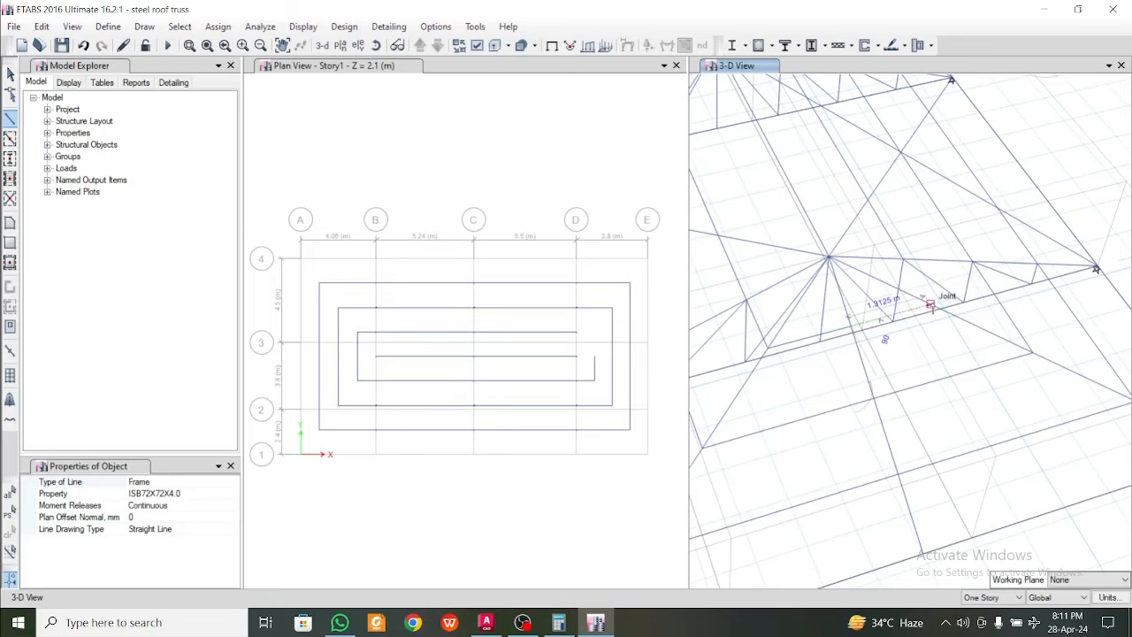
{"action": "left_click", "coordinate": [930, 304]}
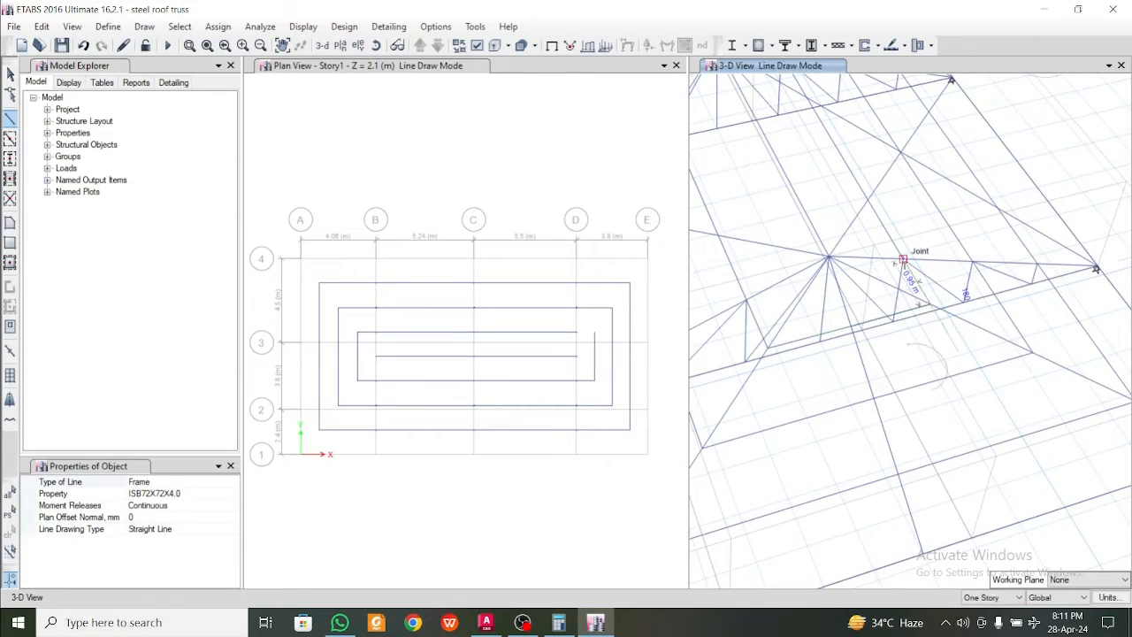
{"action": "left_click", "coordinate": [902, 259]}
{"action": "scroll", "coordinate": [949, 356], "scroll_direction": "down", "scroll_amount": 8}
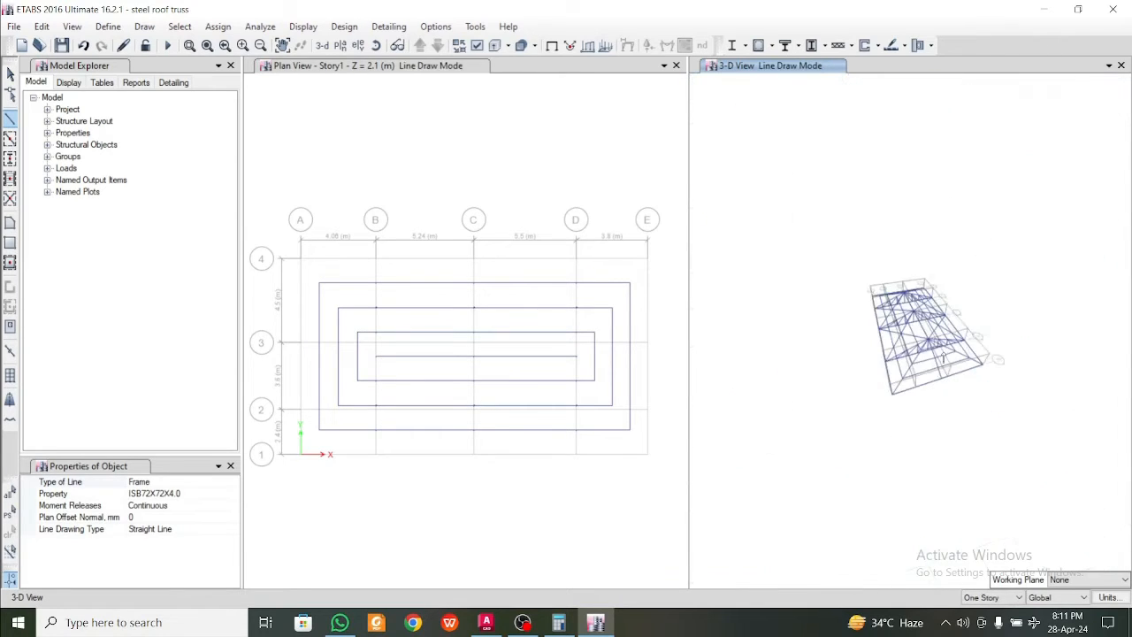
{"action": "key", "text": "Escape"}
Examine the whole roof frame in 3D from both hipped ends, checking the purlin runs and hip frames
{"action": "scroll", "coordinate": [936, 372], "scroll_direction": "up", "scroll_amount": 3}
{"action": "scroll", "coordinate": [936, 373], "scroll_direction": "up", "scroll_amount": 5}
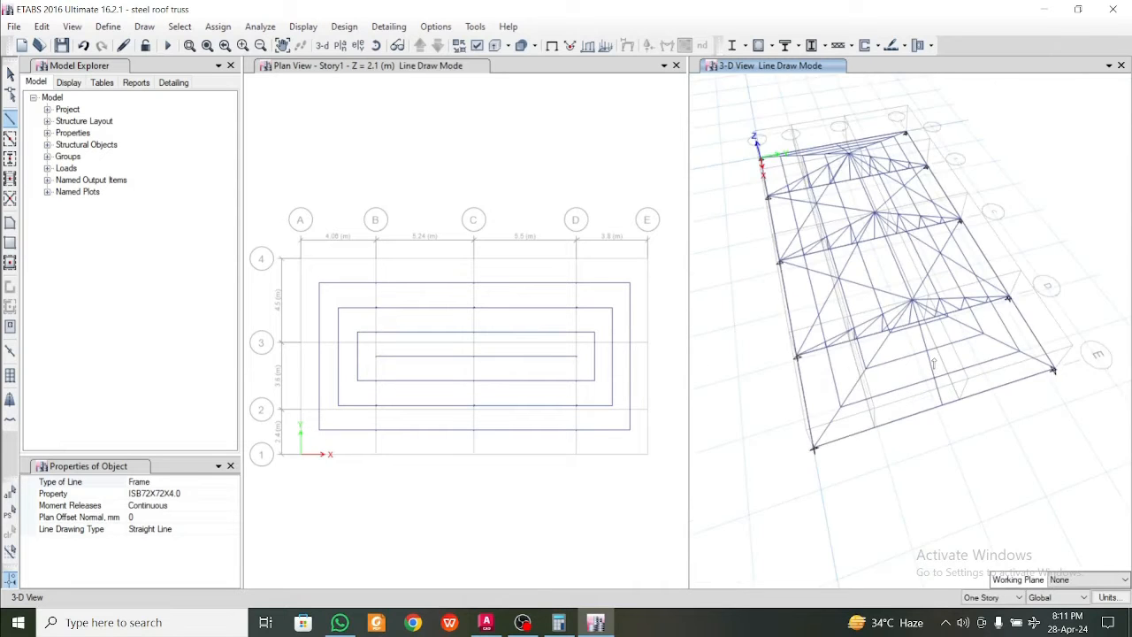
{"action": "scroll", "coordinate": [1002, 374], "scroll_direction": "down", "scroll_amount": 6}
{"action": "scroll", "coordinate": [1002, 374], "scroll_direction": "up", "scroll_amount": 6}
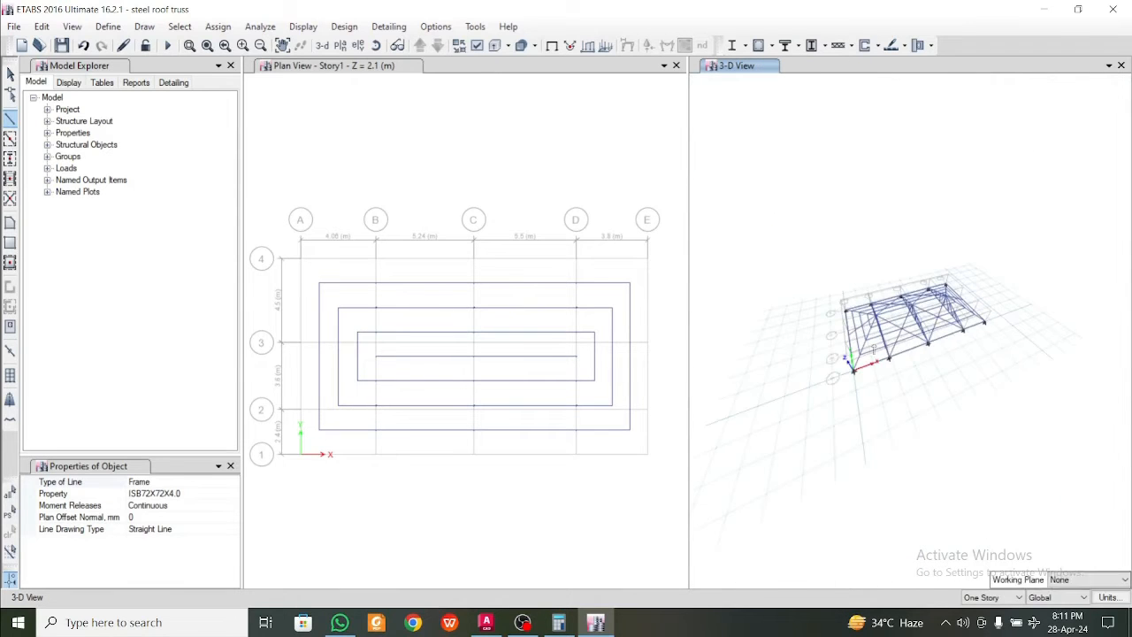
{"action": "mouse_move", "coordinate": [959, 417]}
{"action": "middle_mouse_down", "text": "shift"}
{"action": "mouse_move", "coordinate": [932, 373]}
{"action": "mouse_move", "coordinate": [950, 346]}
{"action": "mouse_move", "coordinate": [819, 451]}
{"action": "mouse_move", "coordinate": [995, 453]}
{"action": "mouse_move", "coordinate": [858, 452]}
{"action": "middle_mouse_up", "text": "shift"}
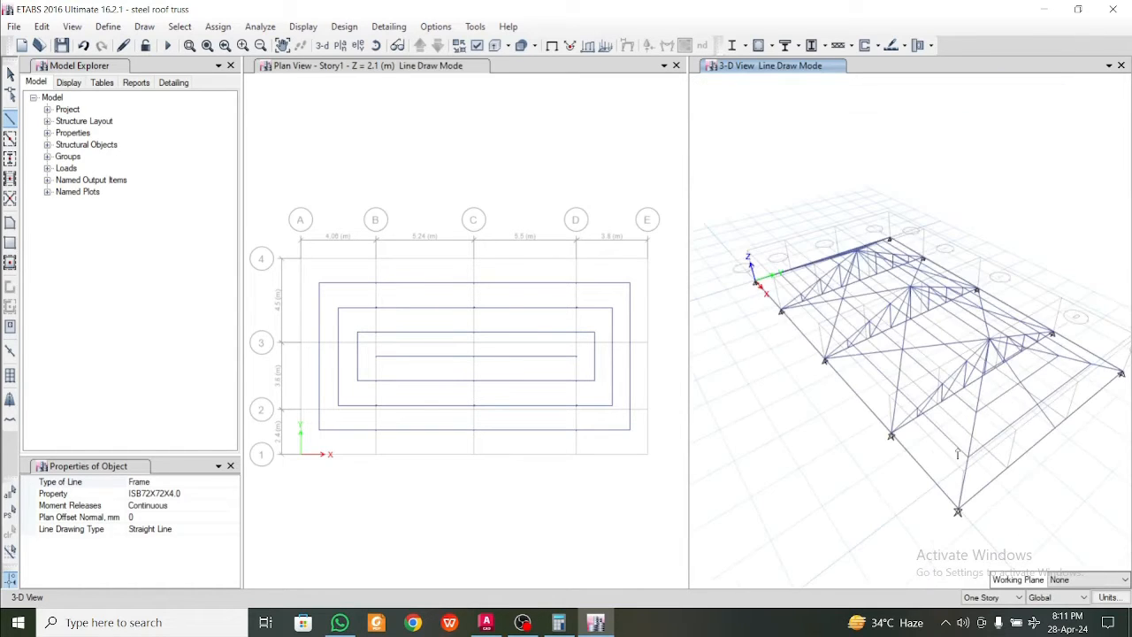
{"action": "middle_click_drag", "start_coordinate": [866, 463], "coordinate": [1014, 459], "text": "shift"}
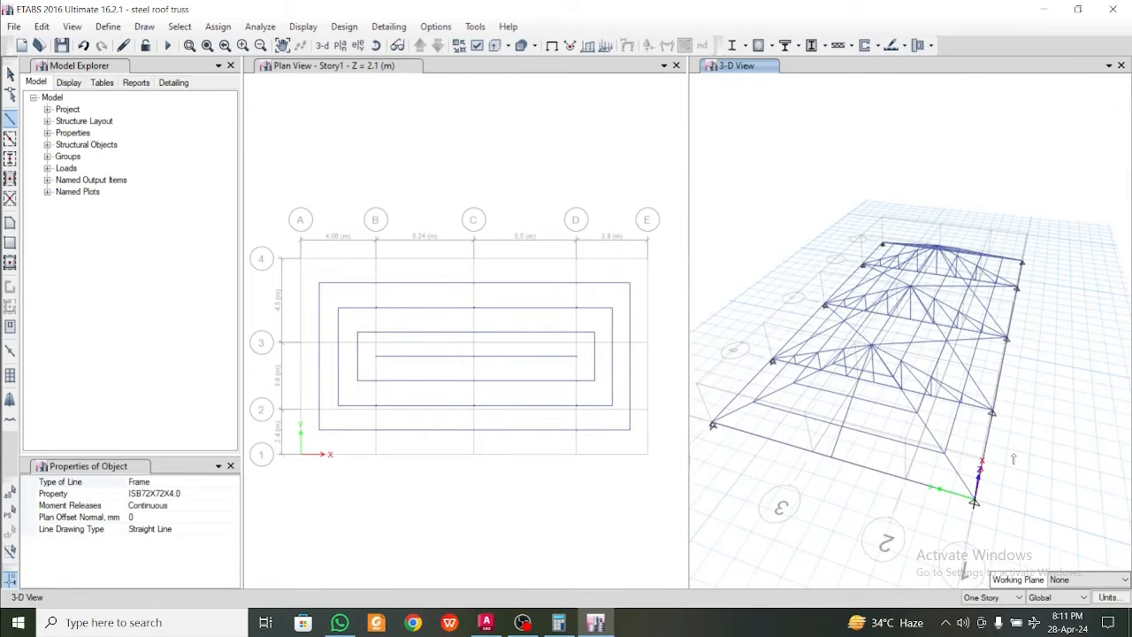
{"action": "middle_click_drag", "start_coordinate": [1014, 459], "coordinate": [930, 451], "text": "shift"}
{"action": "scroll", "coordinate": [1005, 409], "scroll_direction": "up", "scroll_amount": 2}
{"action": "scroll", "coordinate": [1005, 409], "scroll_direction": "down", "scroll_amount": 2}
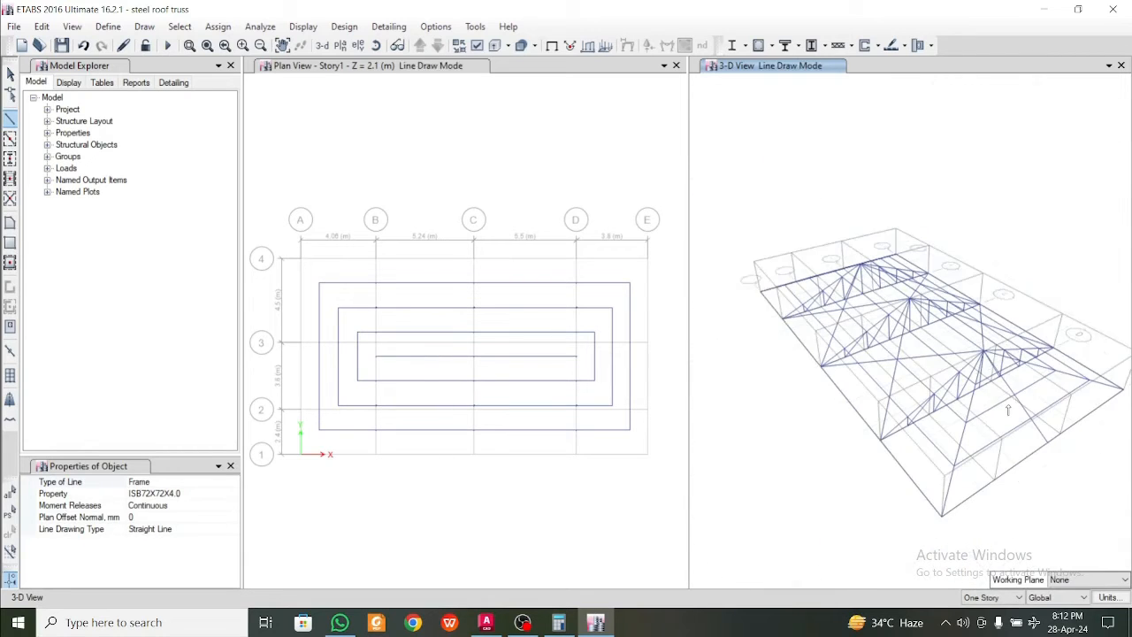
{"action": "middle_click_drag", "start_coordinate": [1035, 393], "coordinate": [859, 468]}
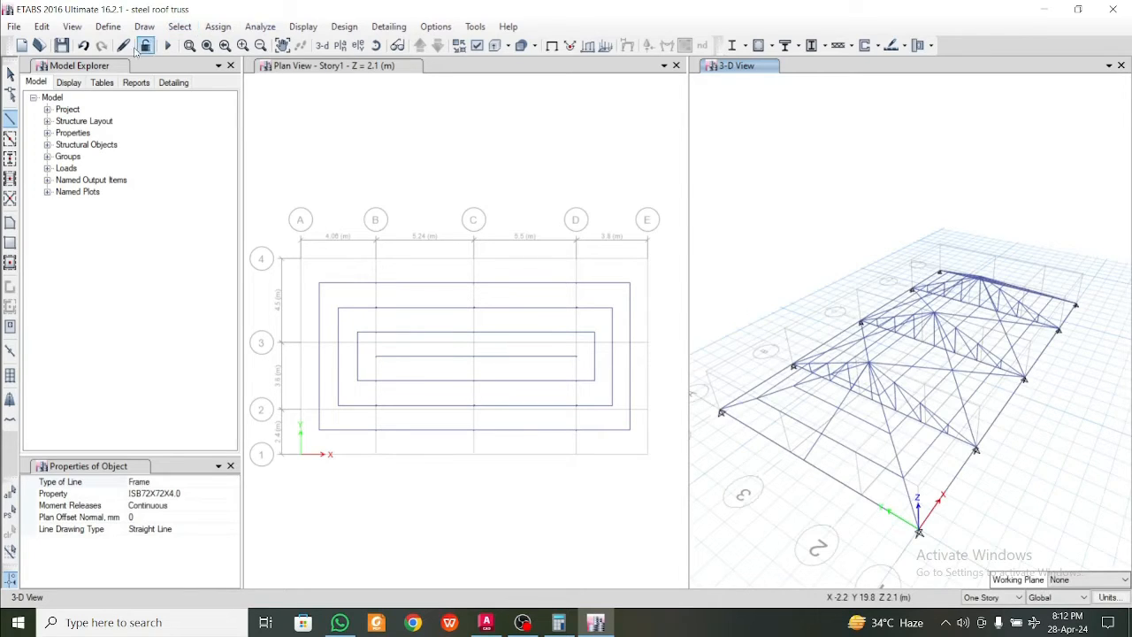
Bring up the model's definition commands
{"action": "left_click", "coordinate": [107, 26]}
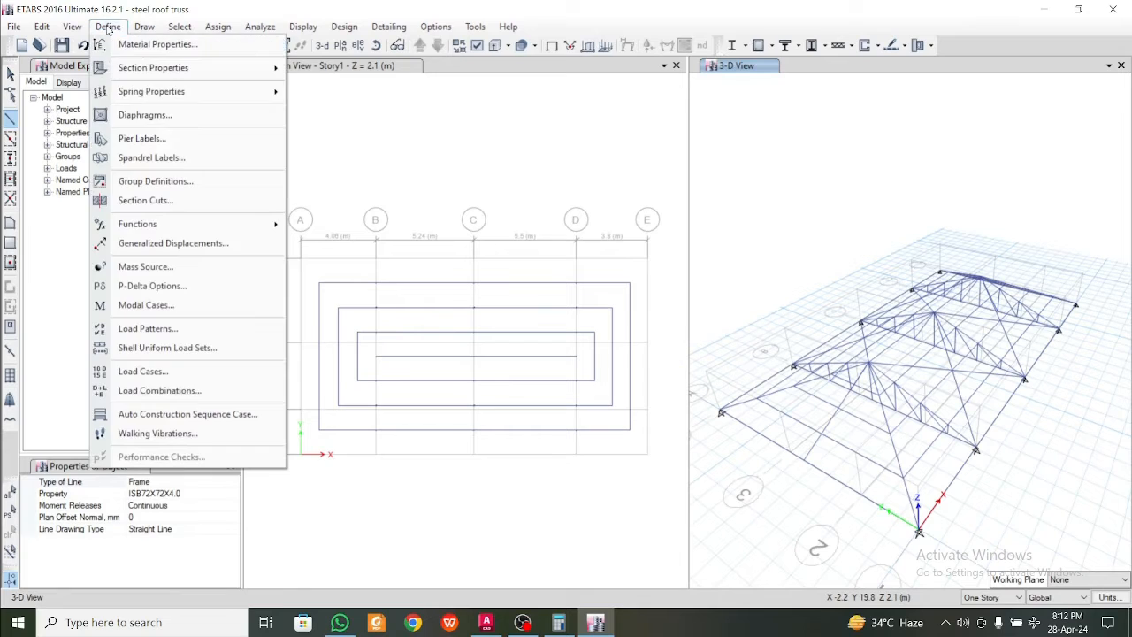
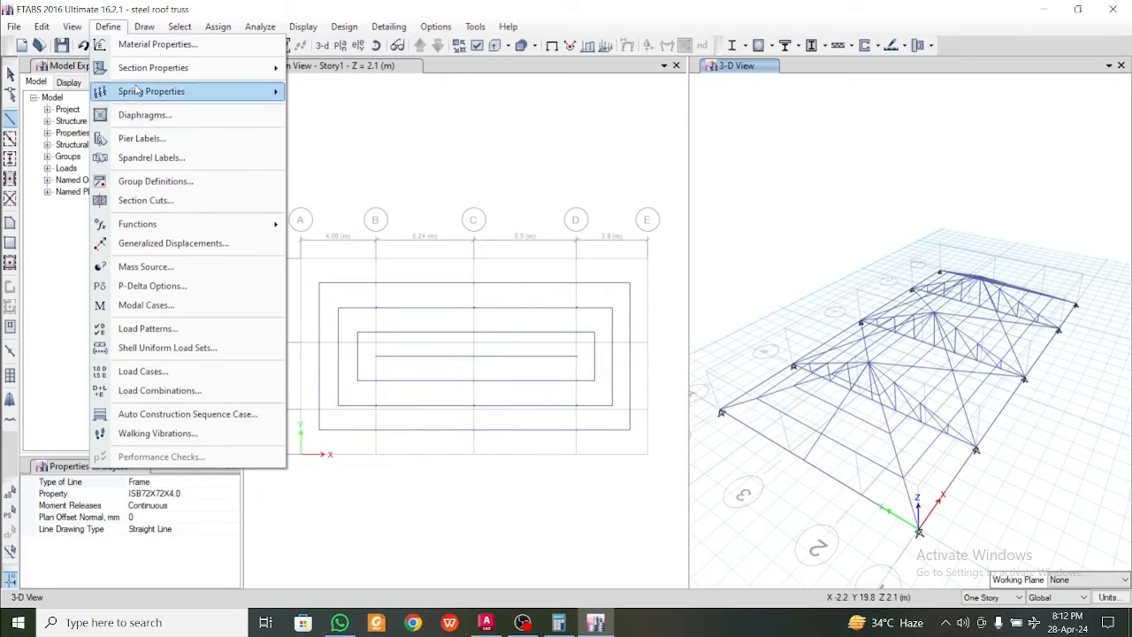
Modify the Slab1 slab property, renaming it PPGL sheet and setting its slab material to M25
{"action": "mouse_move", "coordinate": [146, 78]}
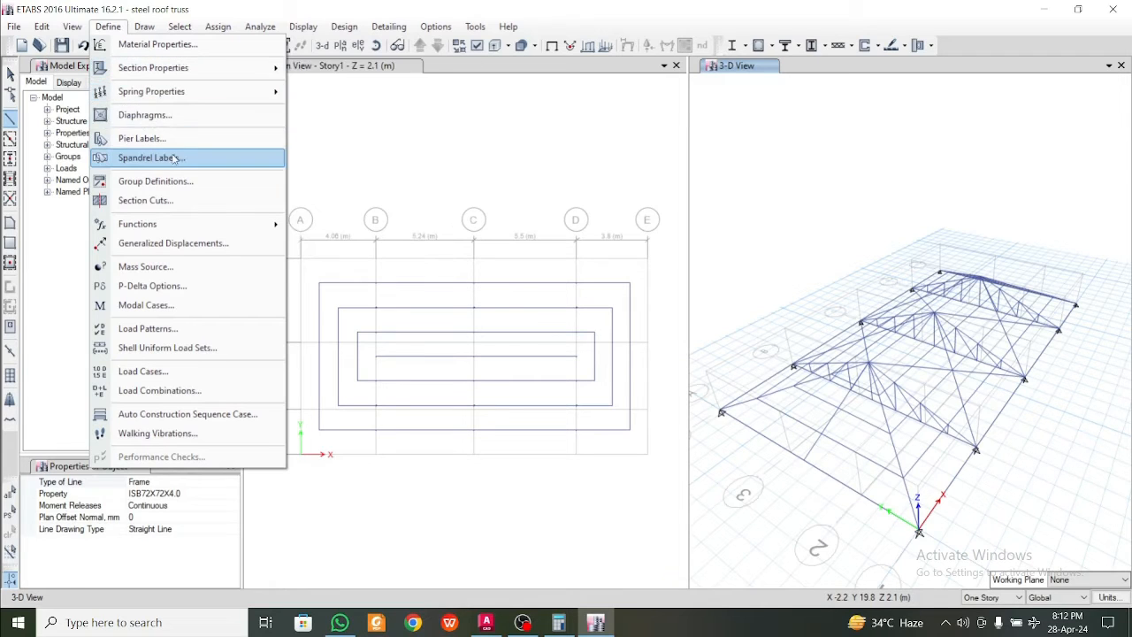
{"action": "mouse_move", "coordinate": [212, 64]}
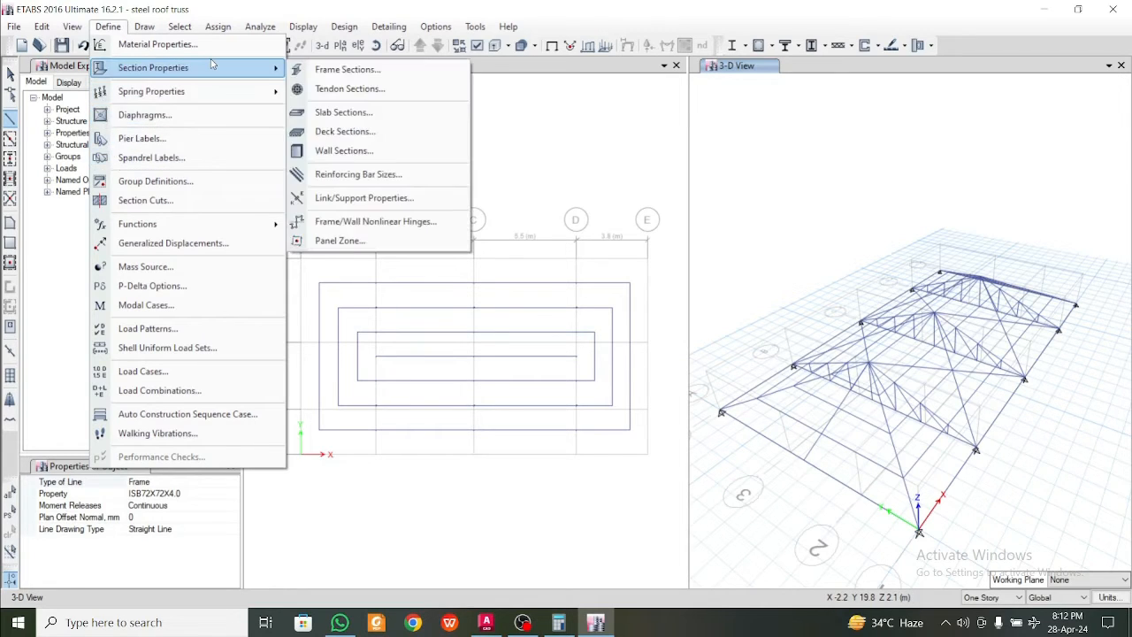
{"action": "left_click", "coordinate": [343, 113]}
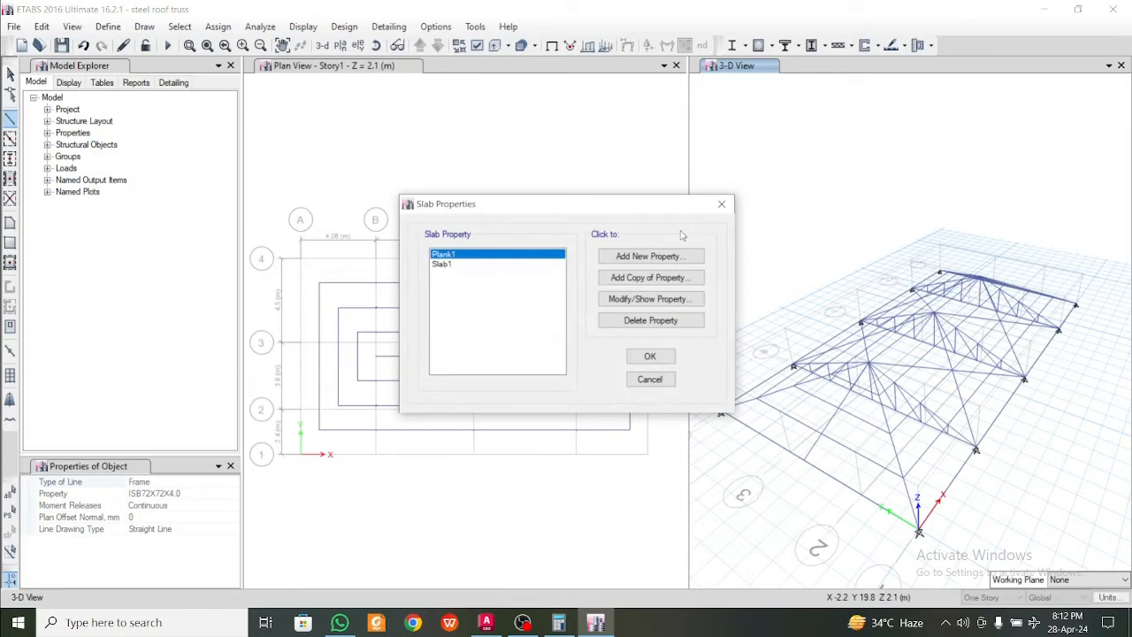
{"action": "left_click", "coordinate": [482, 264]}
{"action": "left_click", "coordinate": [651, 299]}
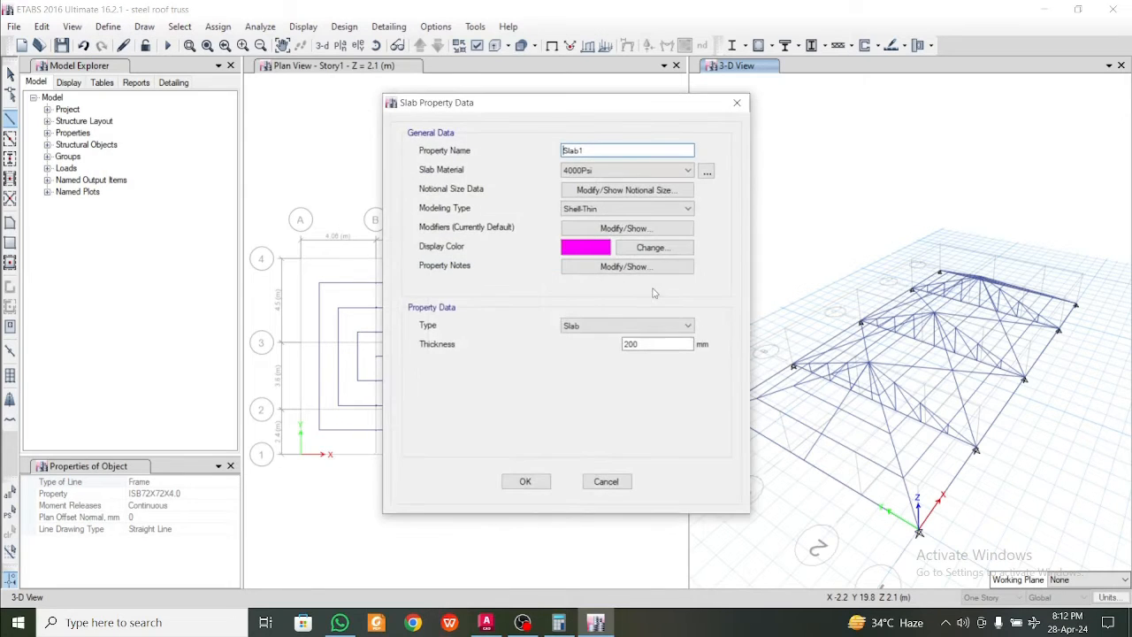
{"action": "left_click", "coordinate": [612, 170]}
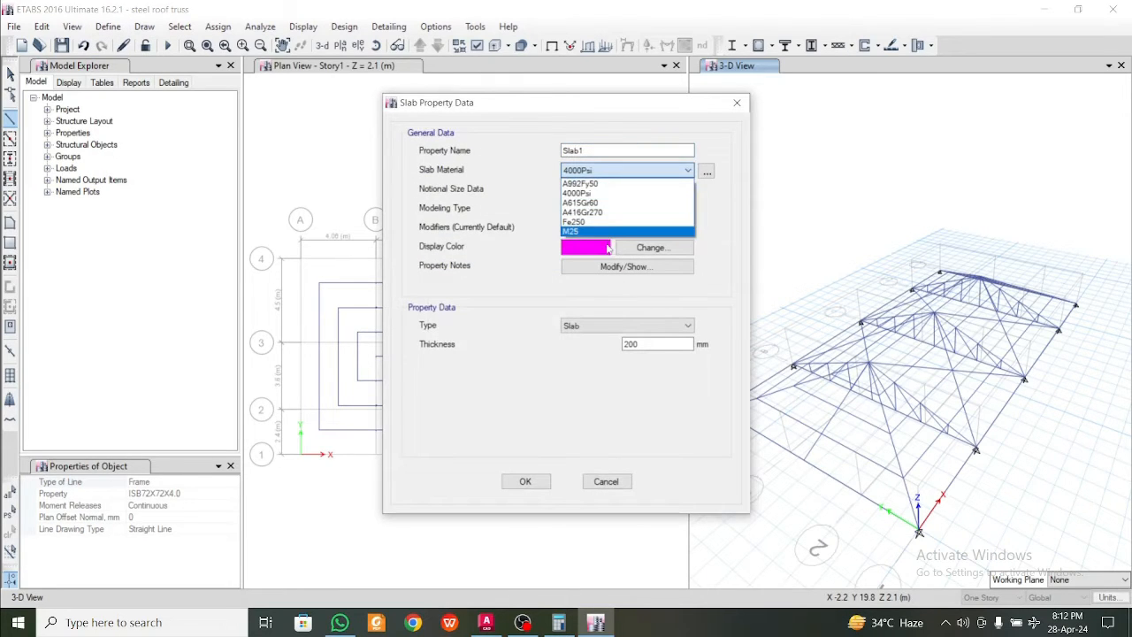
{"action": "left_click", "coordinate": [610, 232]}
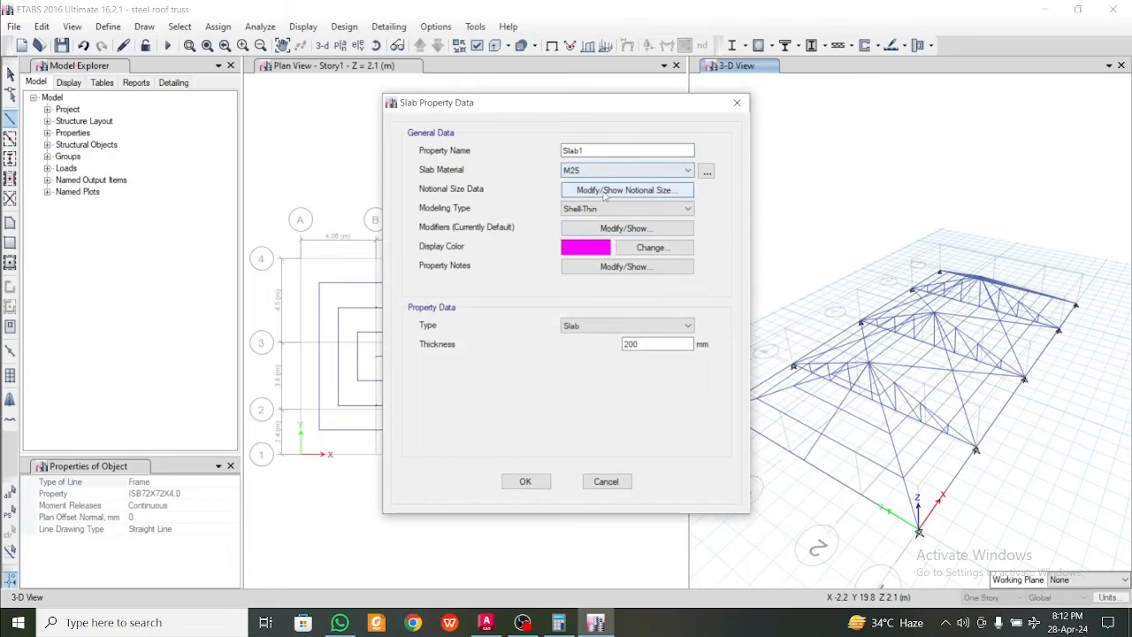
{"action": "double_click", "coordinate": [619, 150]}
{"action": "type", "text": "PPGL sheet"}
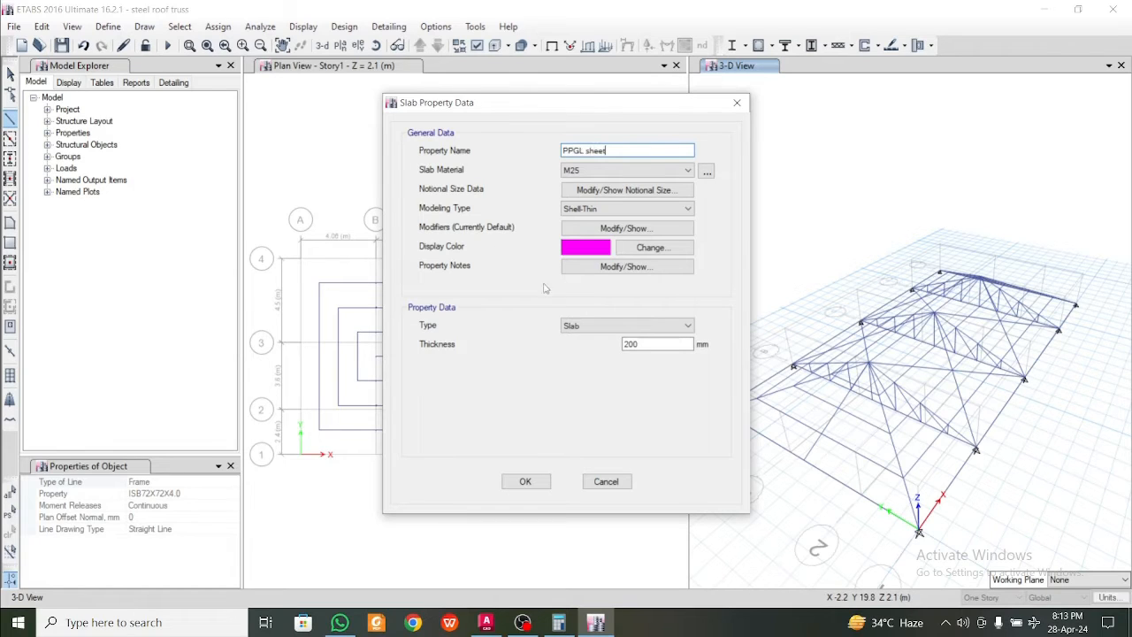
Set the PPGL sheet property's thickness to 8E-03 mm and its modeling type to Membrane, and accept the slab properties
{"action": "left_click_drag", "start_coordinate": [683, 344], "coordinate": [598, 343]}
{"action": "type", "text": "03"}
{"action": "left_click", "coordinate": [672, 209]}
{"action": "left_click", "coordinate": [641, 249]}
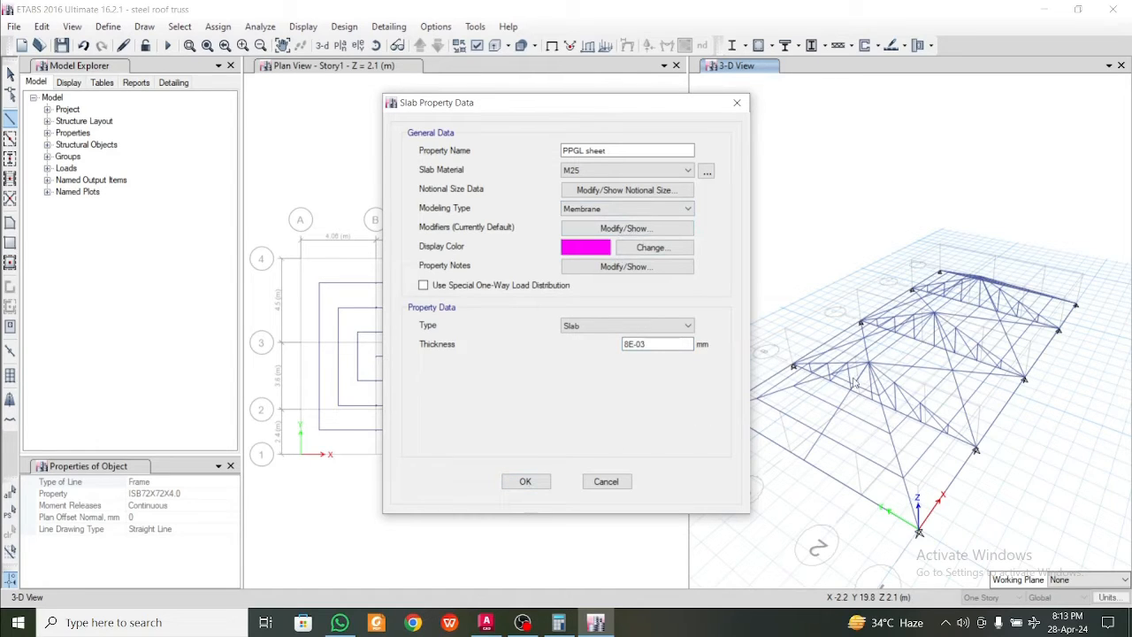
{"action": "left_click", "coordinate": [534, 484]}
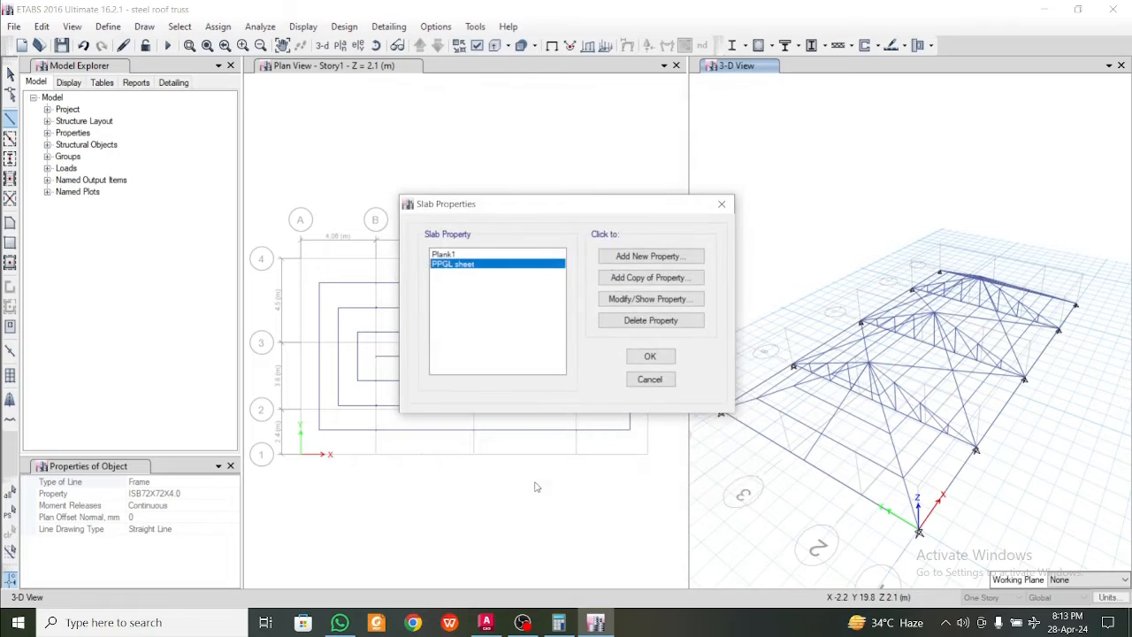
{"action": "left_click", "coordinate": [650, 357]}
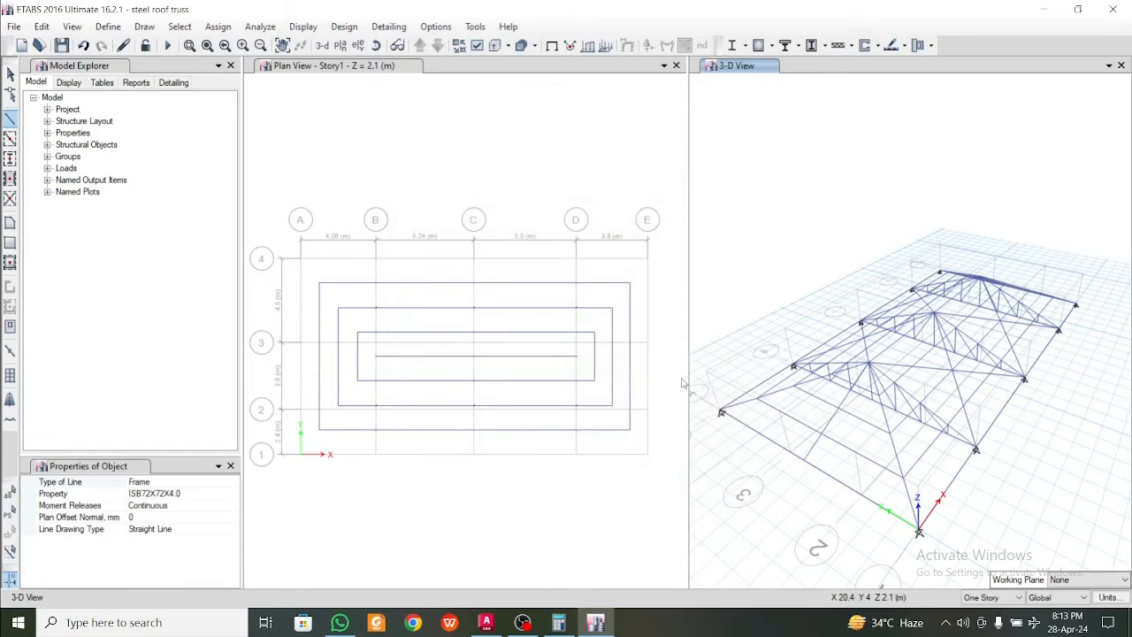
Draw a triangular PPGL sheet area over the grid A hipped end, from A4 base to the grid B ridge joint and A1 base
{"action": "left_click", "coordinate": [10, 223]}
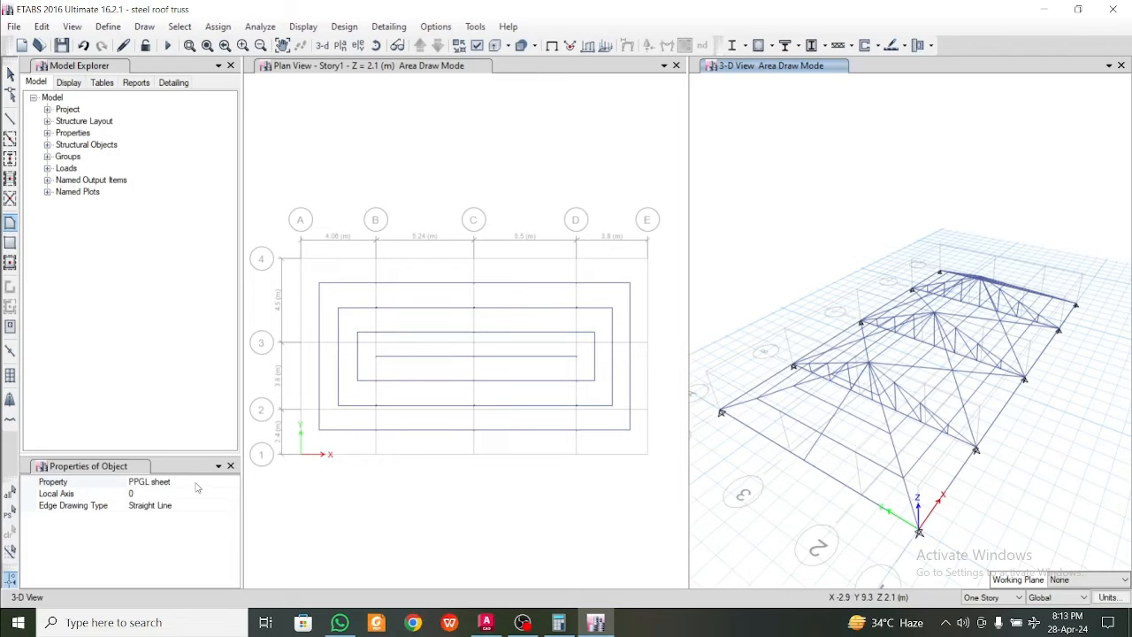
{"action": "left_click", "coordinate": [721, 412]}
{"action": "left_click", "coordinate": [869, 362]}
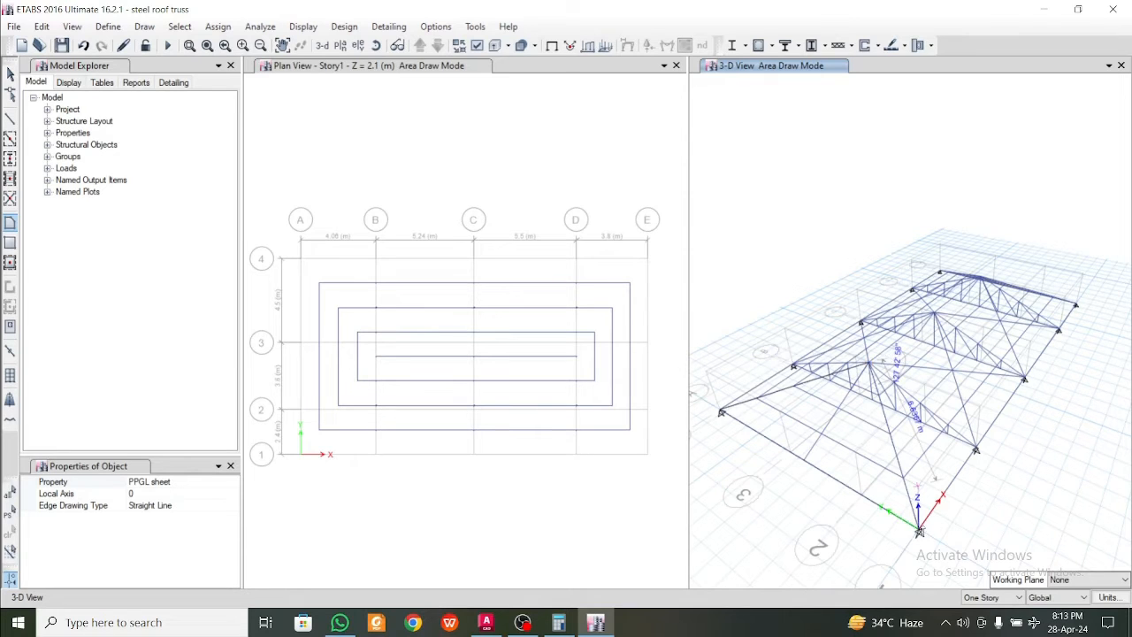
{"action": "left_click", "coordinate": [919, 533]}
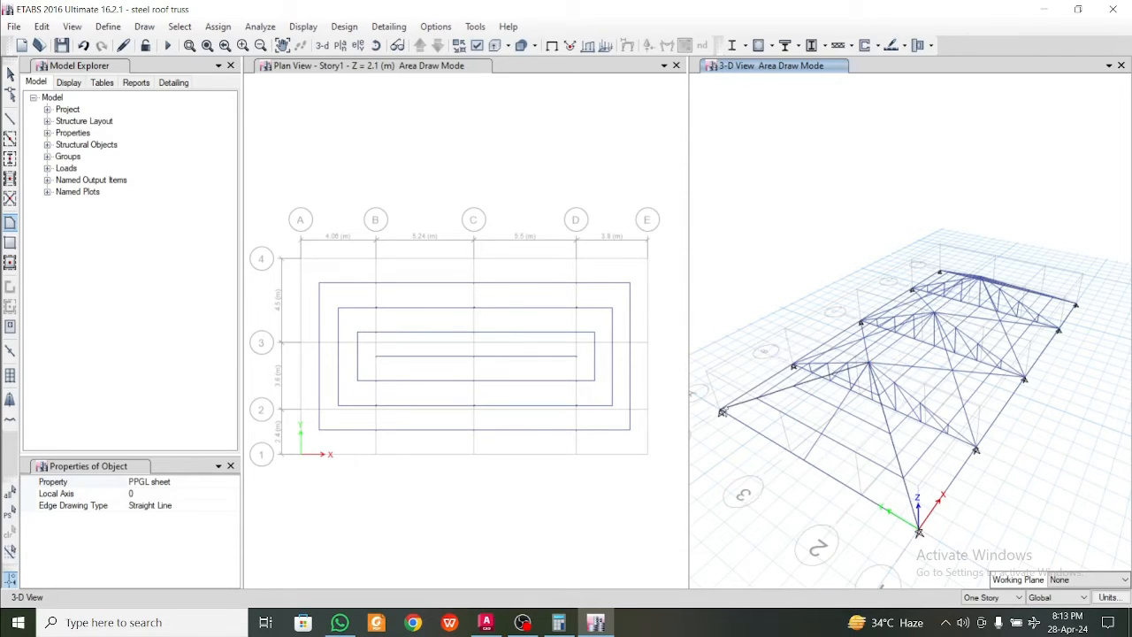
{"action": "double_click", "coordinate": [721, 412]}
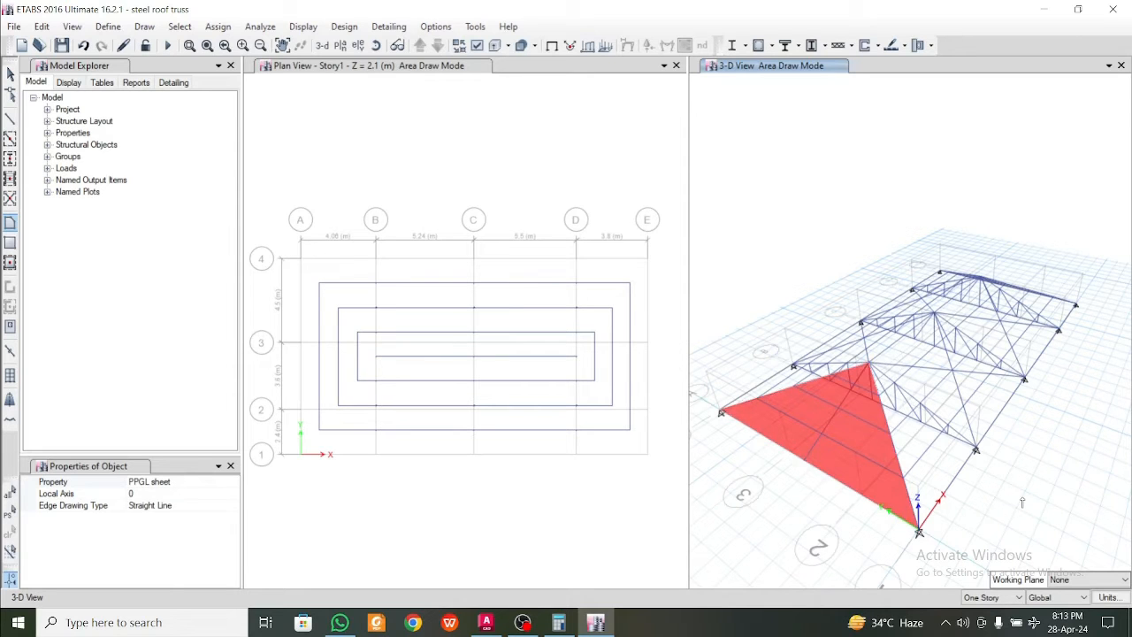
Draw a triangular PPGL sheet area on the grid 1 slope between the grid B ridge joint, B1 base and A1 base
{"action": "middle_click_drag", "start_coordinate": [1022, 502], "coordinate": [965, 508], "text": "shift"}
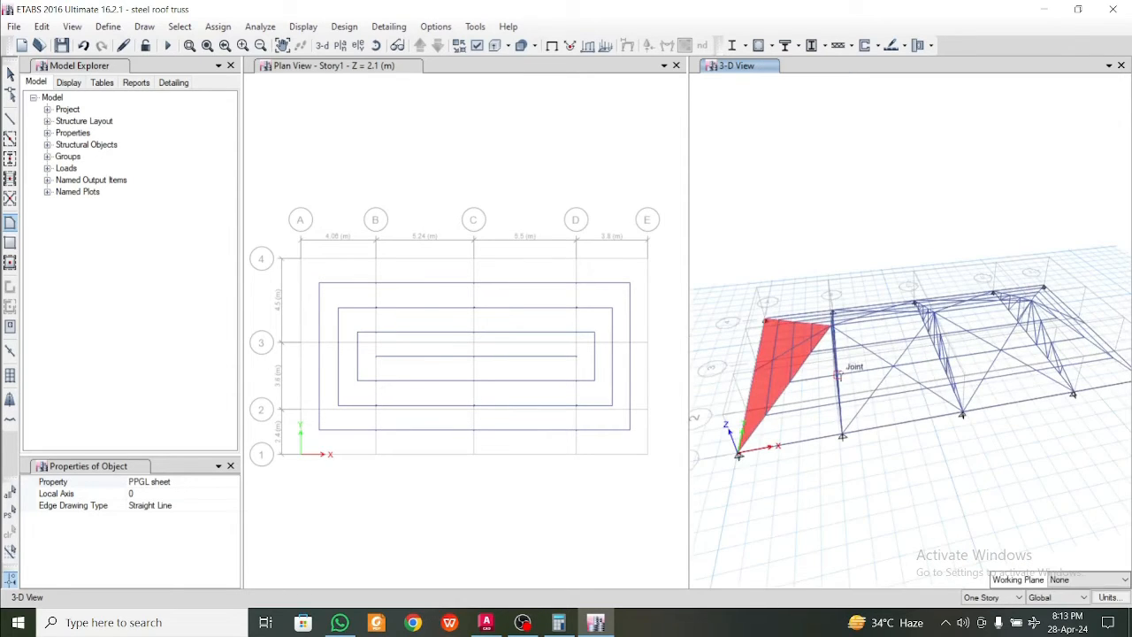
{"action": "left_click", "coordinate": [831, 325]}
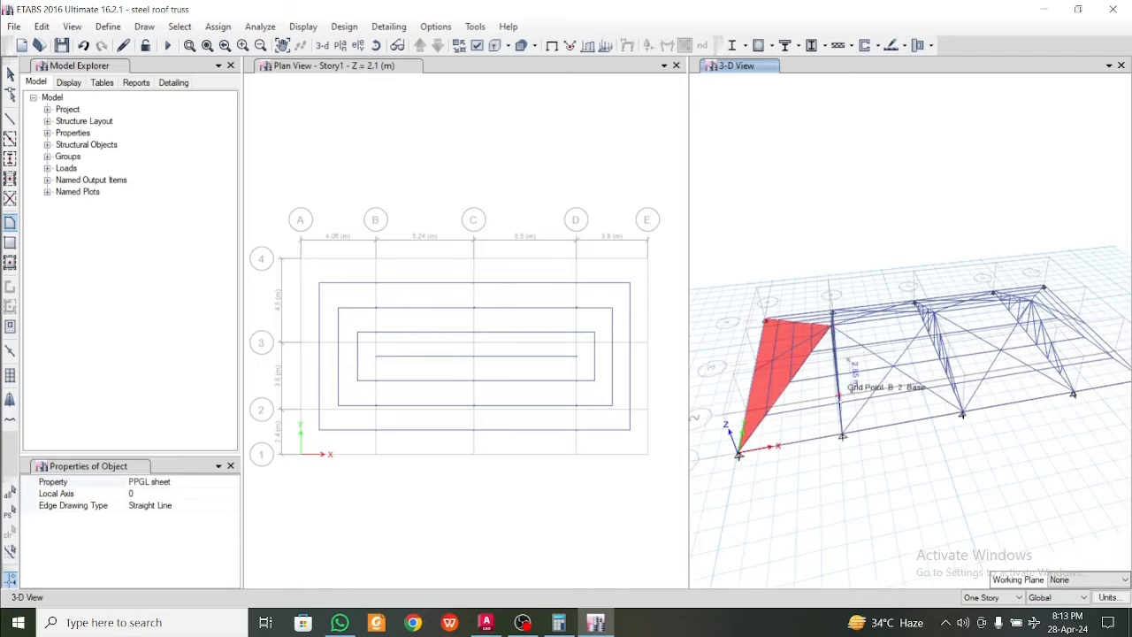
{"action": "left_click", "coordinate": [738, 455]}
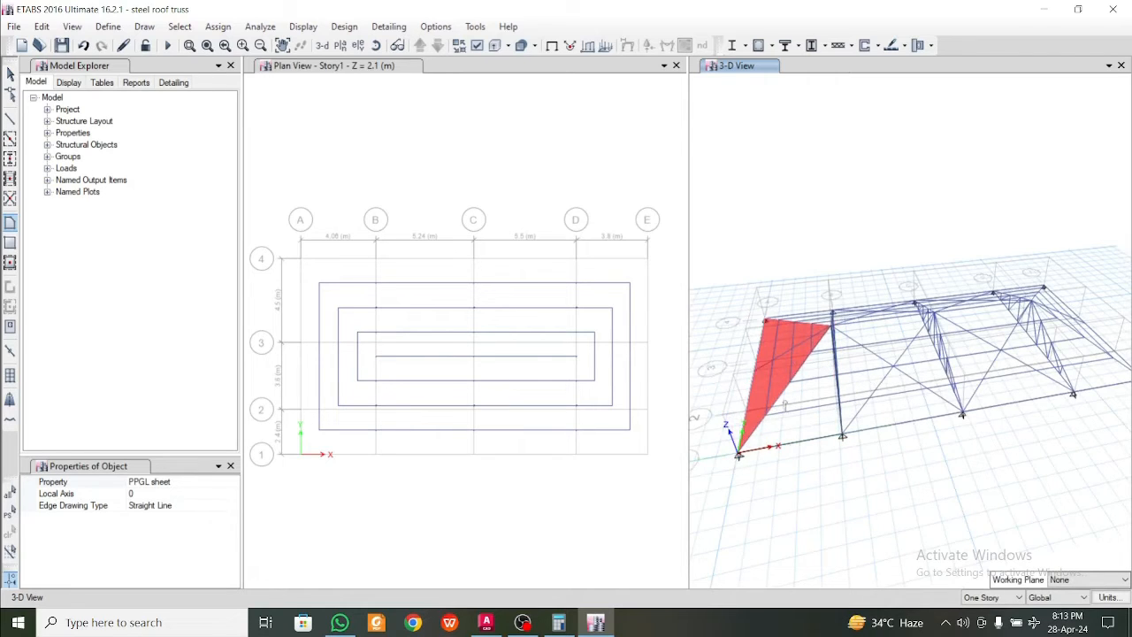
{"action": "left_click", "coordinate": [831, 325]}
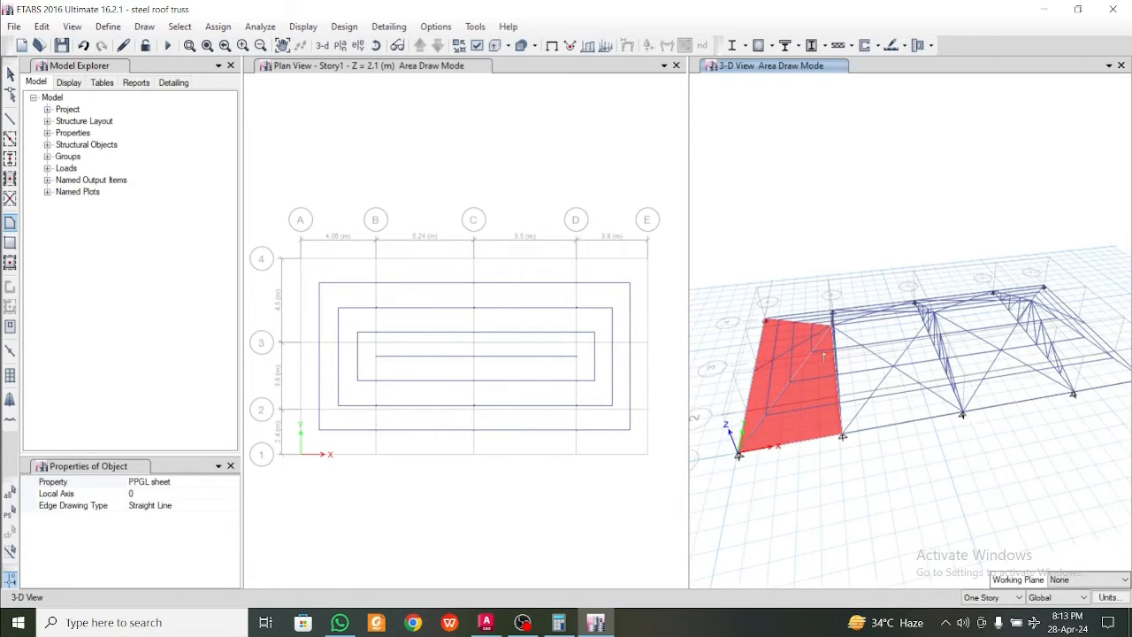
Draw a triangular PPGL sheet area on the grid 4 slope between the grid B ridge joint, B4 base and A4 base
{"action": "mouse_move", "coordinate": [739, 407]}
{"action": "middle_mouse_down", "text": "shift"}
{"action": "mouse_move", "coordinate": [784, 414]}
{"action": "mouse_move", "coordinate": [1012, 357]}
{"action": "middle_mouse_up", "text": "shift"}
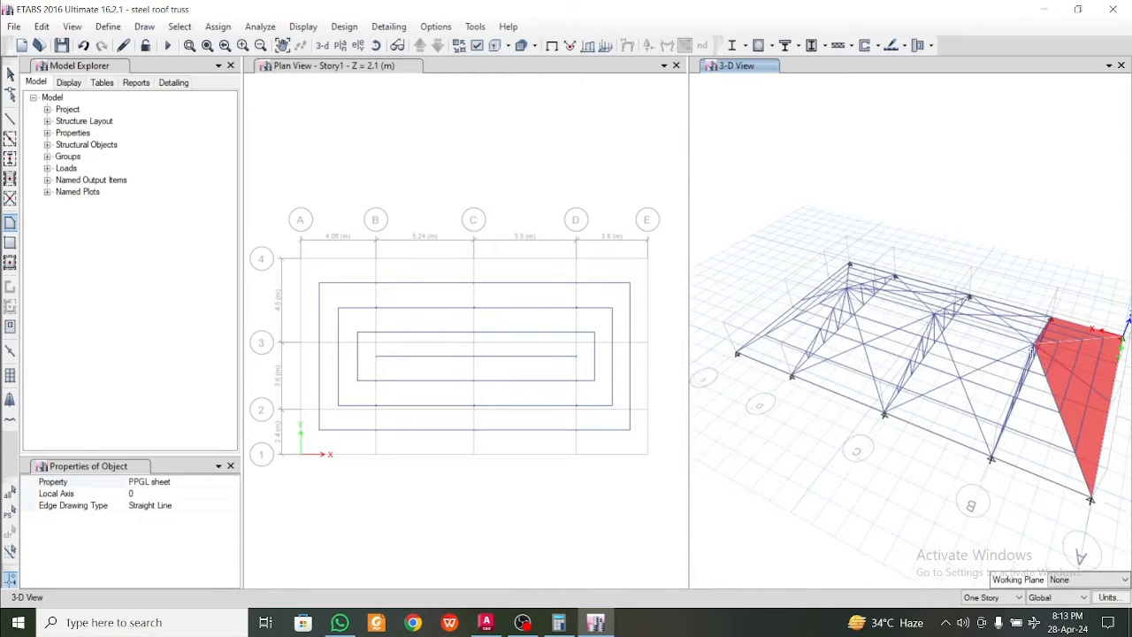
{"action": "left_click", "coordinate": [1033, 346]}
{"action": "left_click", "coordinate": [991, 458]}
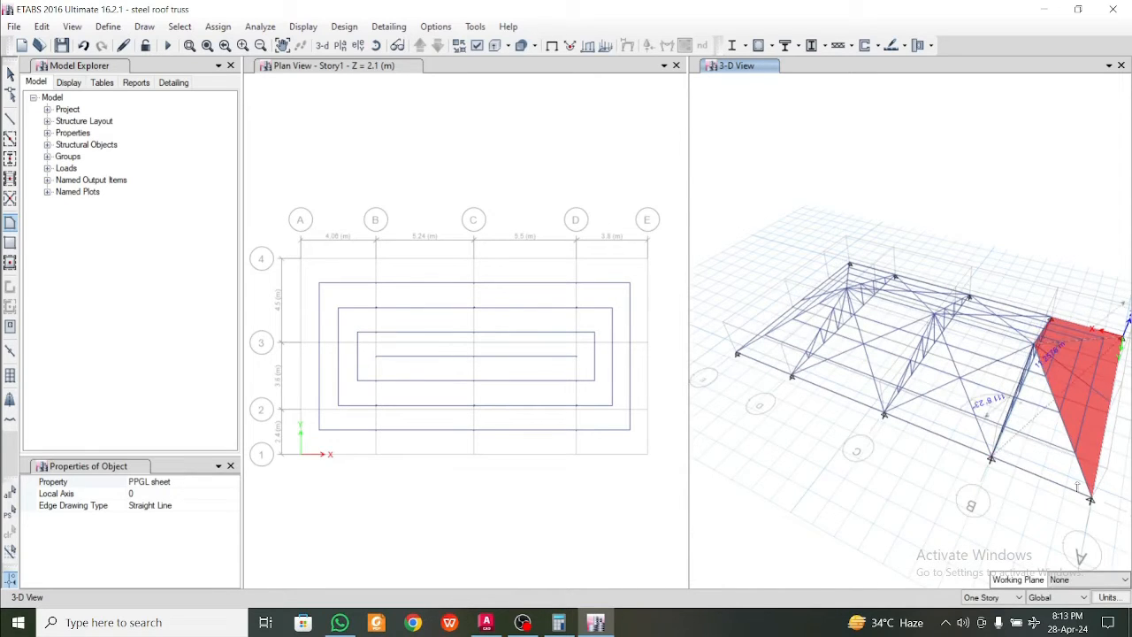
{"action": "left_click", "coordinate": [1090, 499]}
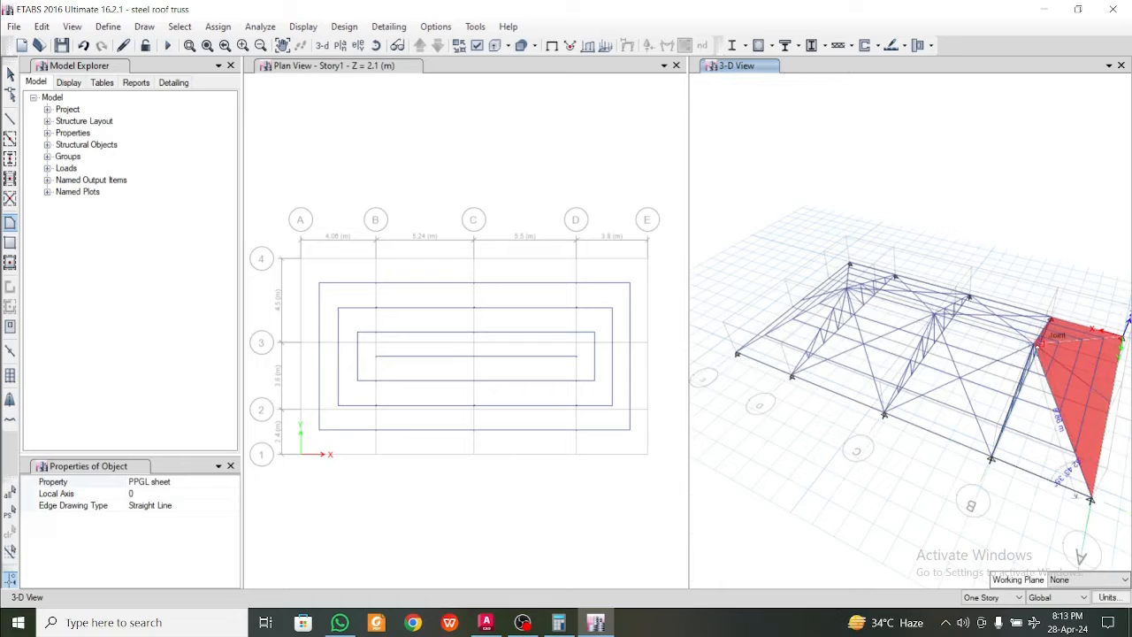
{"action": "left_click", "coordinate": [1034, 346]}
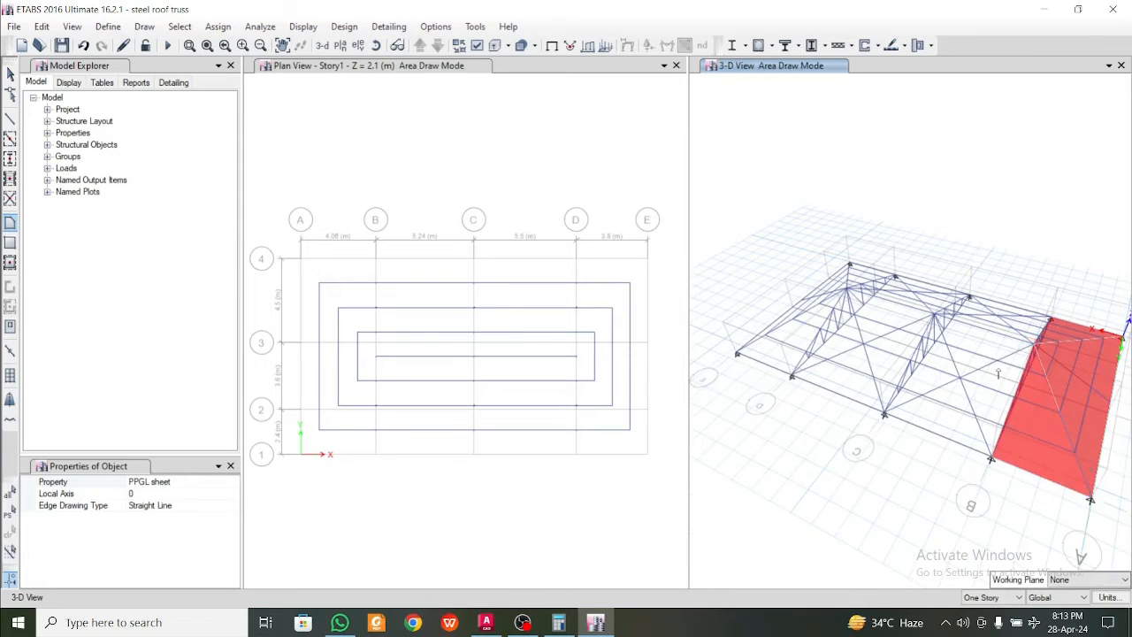
Cover the grid 4 slope between trusses B and C with a four-sided PPGL sheet area from eaves to ridge
{"action": "left_click", "coordinate": [884, 413]}
{"action": "left_click", "coordinate": [932, 314]}
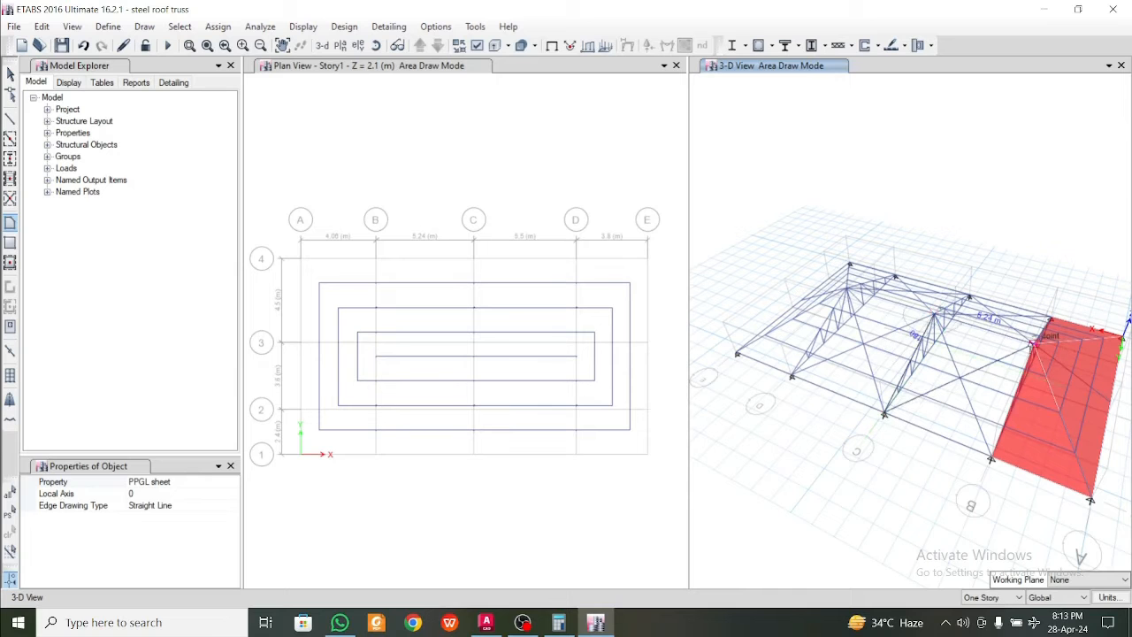
{"action": "left_click", "coordinate": [1032, 344]}
{"action": "left_click", "coordinate": [991, 458]}
{"action": "key", "text": "Return"}
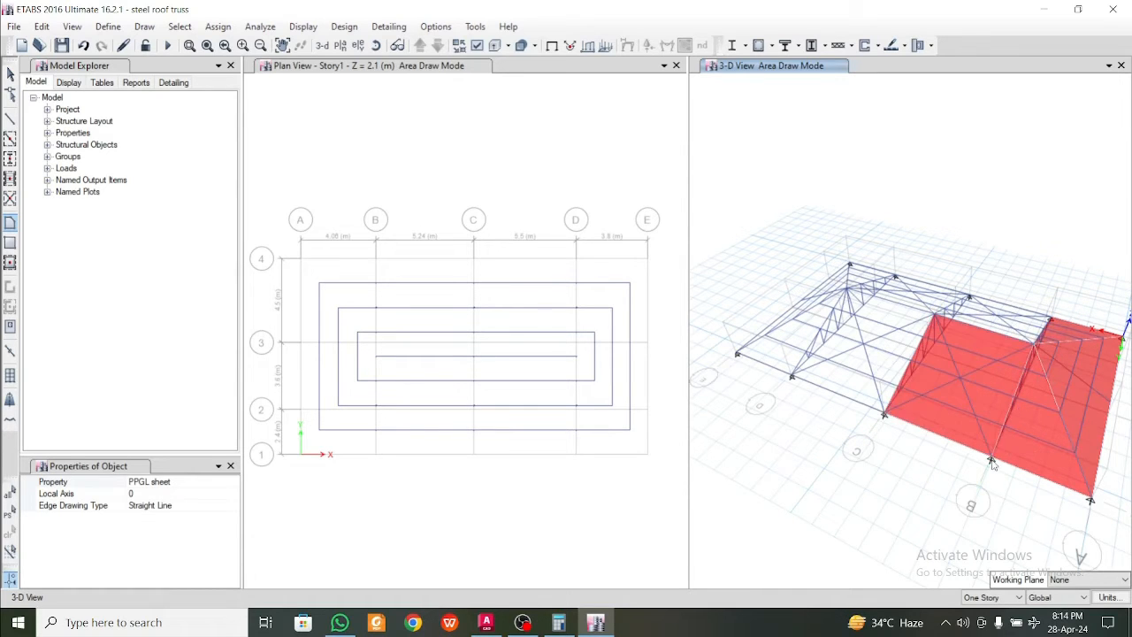
Cover the grid 1 slope between trusses B and C with a four-sided PPGL sheet area from ridge to eaves
{"action": "mouse_move", "coordinate": [992, 459]}
{"action": "middle_mouse_down", "text": "shift"}
{"action": "mouse_move", "coordinate": [852, 471]}
{"action": "mouse_move", "coordinate": [847, 341]}
{"action": "middle_mouse_up", "text": "shift"}
{"action": "key", "text": "Escape"}
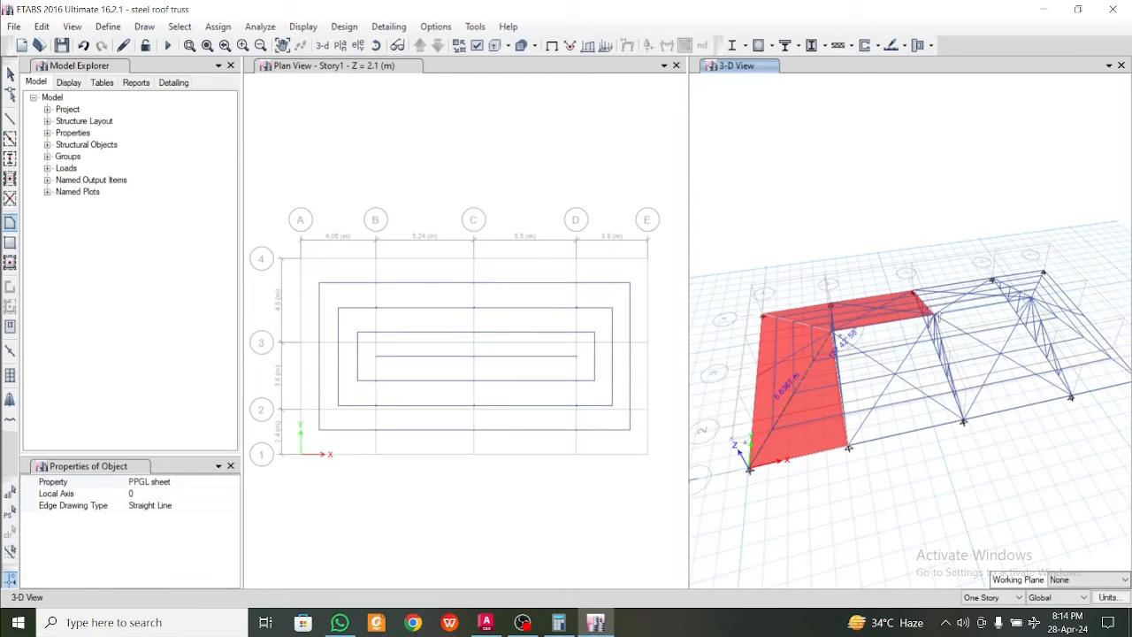
{"action": "left_click", "coordinate": [935, 315]}
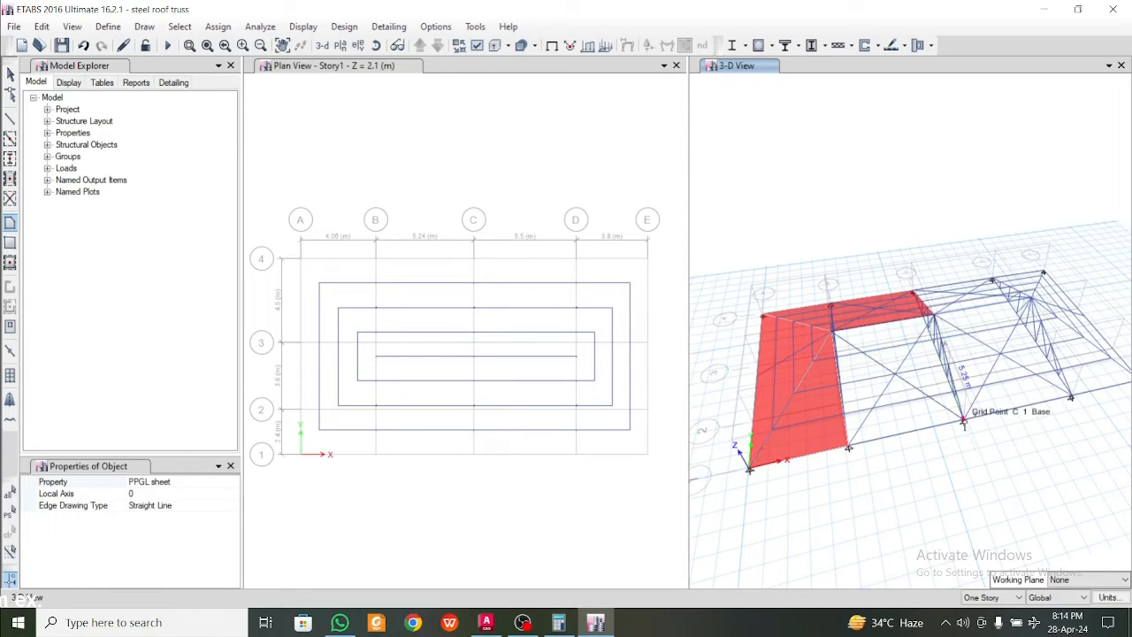
{"action": "left_click", "coordinate": [964, 424]}
{"action": "double_click", "coordinate": [848, 447]}
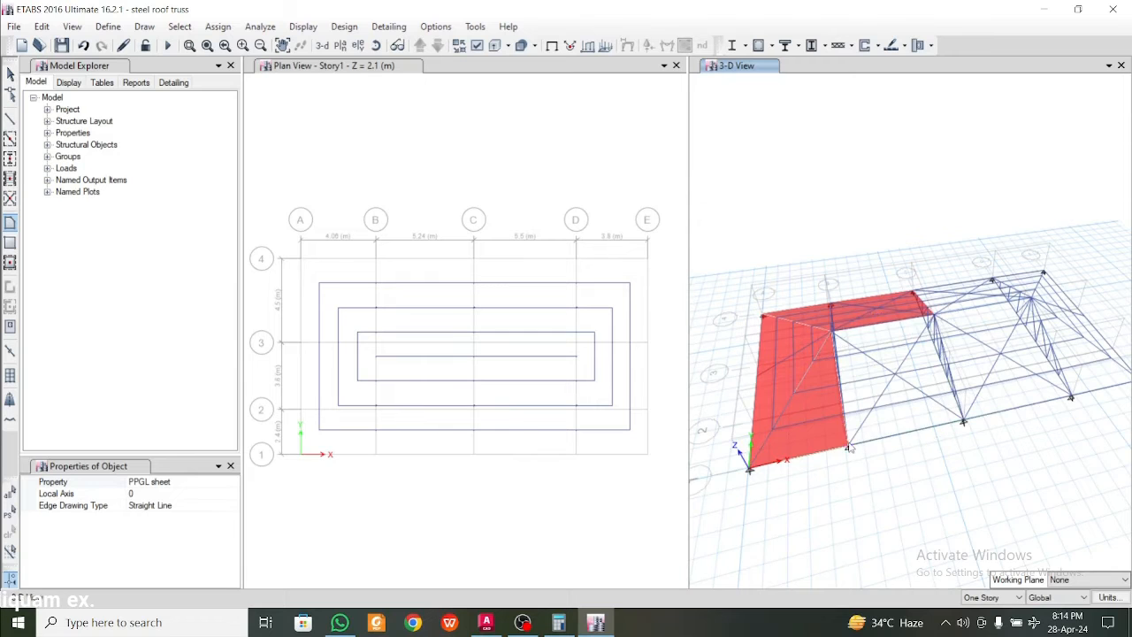
Draw a four-sided PPGL sheet area on the grid 1 slope through the C and D ridge joints, D1 base and C1 base
{"action": "middle_click_drag", "start_coordinate": [966, 444], "coordinate": [907, 449], "text": "shift"}
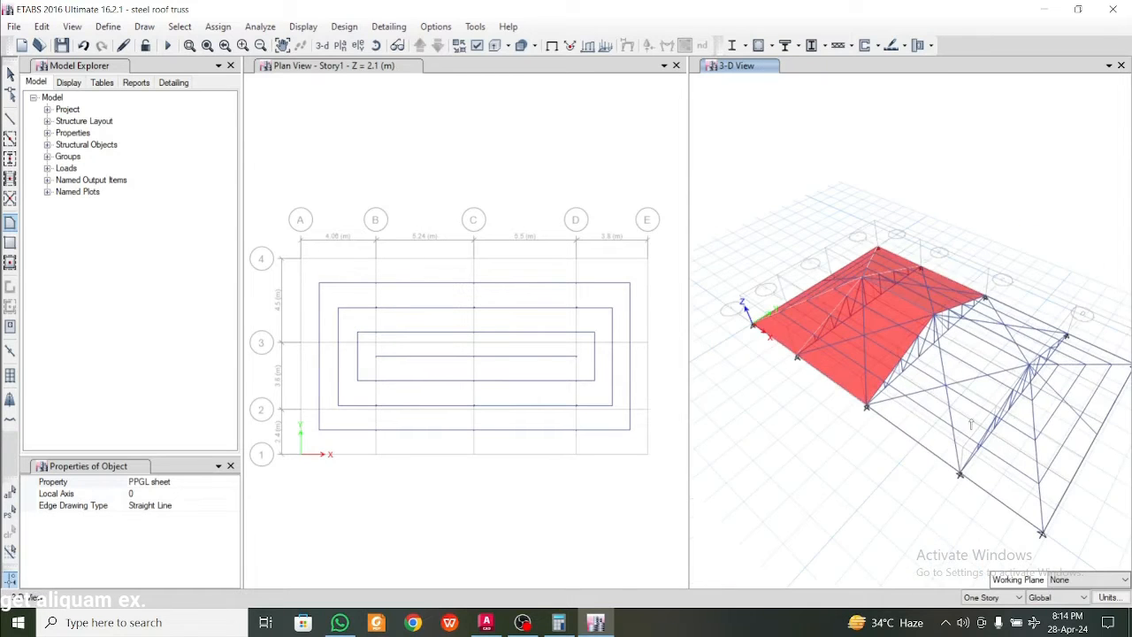
{"action": "scroll", "coordinate": [969, 422], "scroll_direction": "up", "scroll_amount": 5}
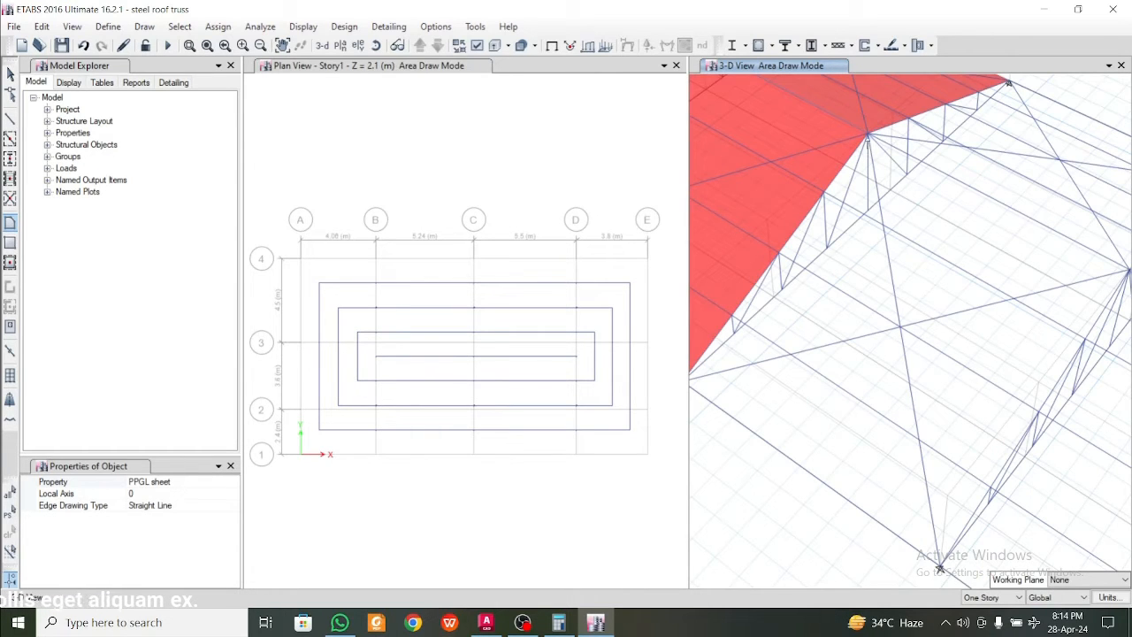
{"action": "left_click", "coordinate": [868, 135]}
{"action": "middle_click_drag", "start_coordinate": [1044, 269], "coordinate": [866, 273]}
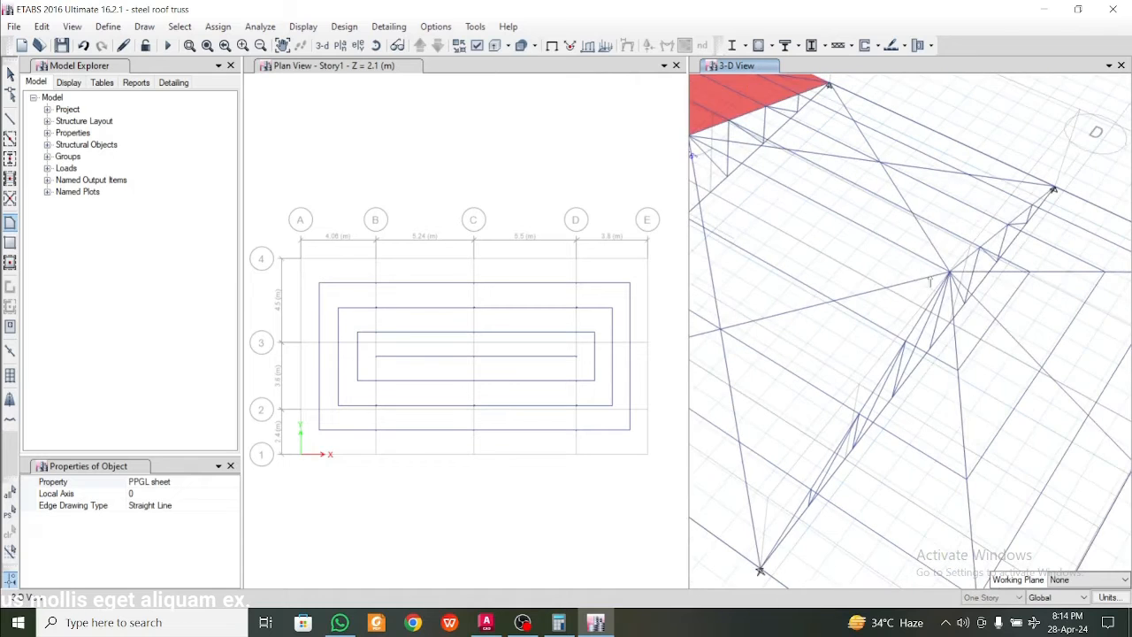
{"action": "left_click", "coordinate": [950, 272]}
{"action": "middle_click_drag", "start_coordinate": [906, 411], "coordinate": [969, 304]}
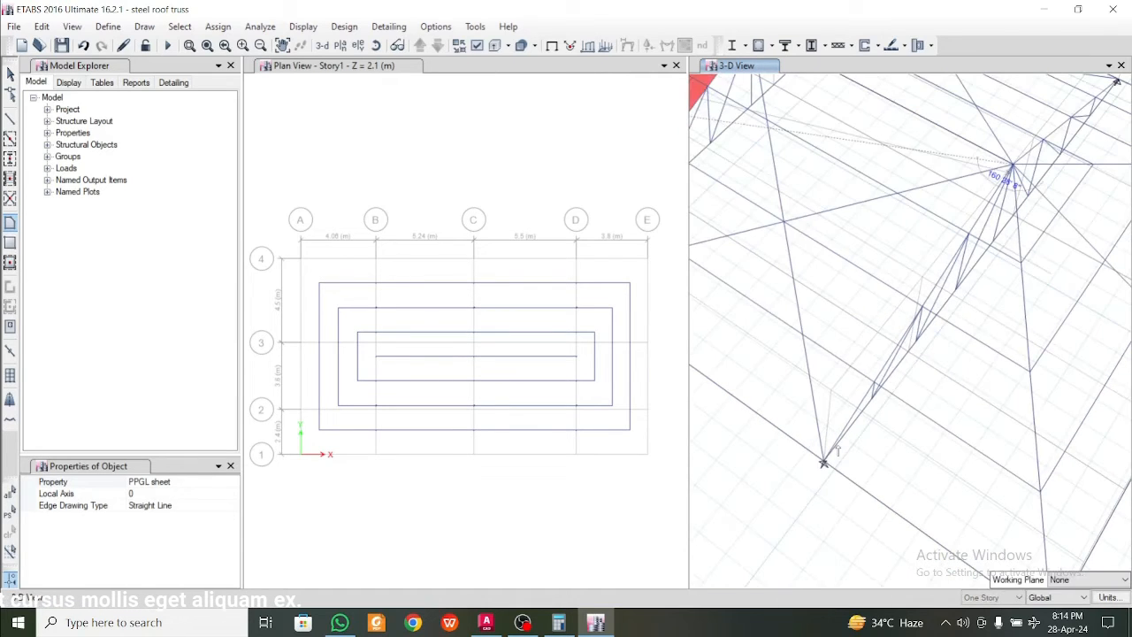
{"action": "left_click", "coordinate": [824, 462]}
{"action": "middle_click_drag", "start_coordinate": [787, 428], "coordinate": [985, 501]}
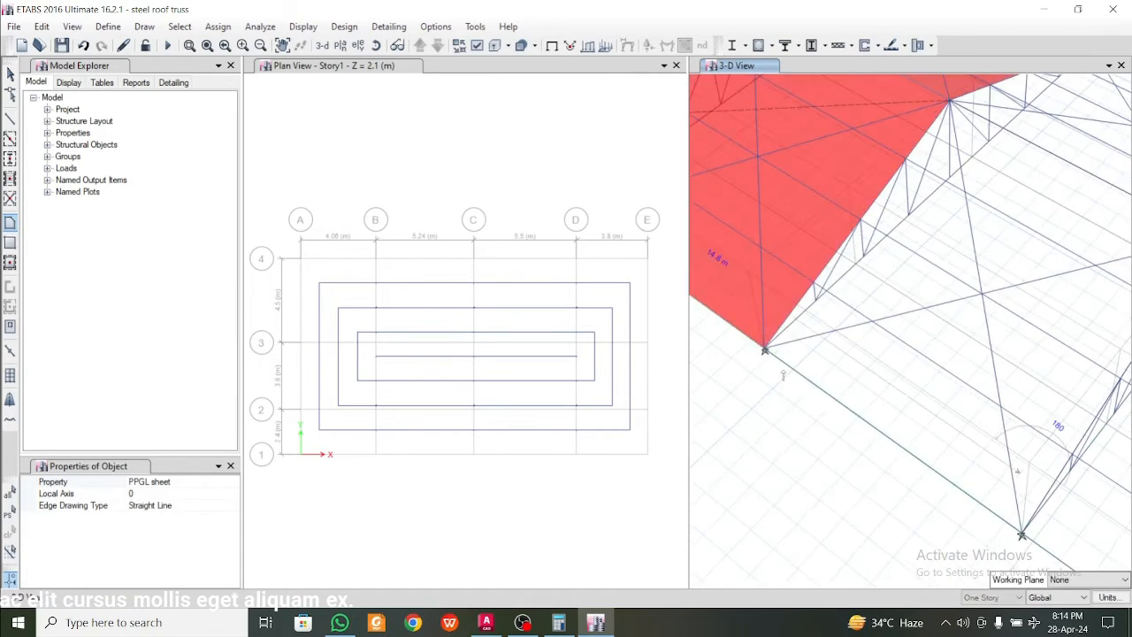
{"action": "double_click", "coordinate": [765, 350]}
Cover the grid 4 slope between trusses C and D with a four-sided PPGL sheet area through the C4 and D4 base points and both ridge joints
{"action": "scroll", "coordinate": [765, 351], "scroll_direction": "down", "scroll_amount": 5}
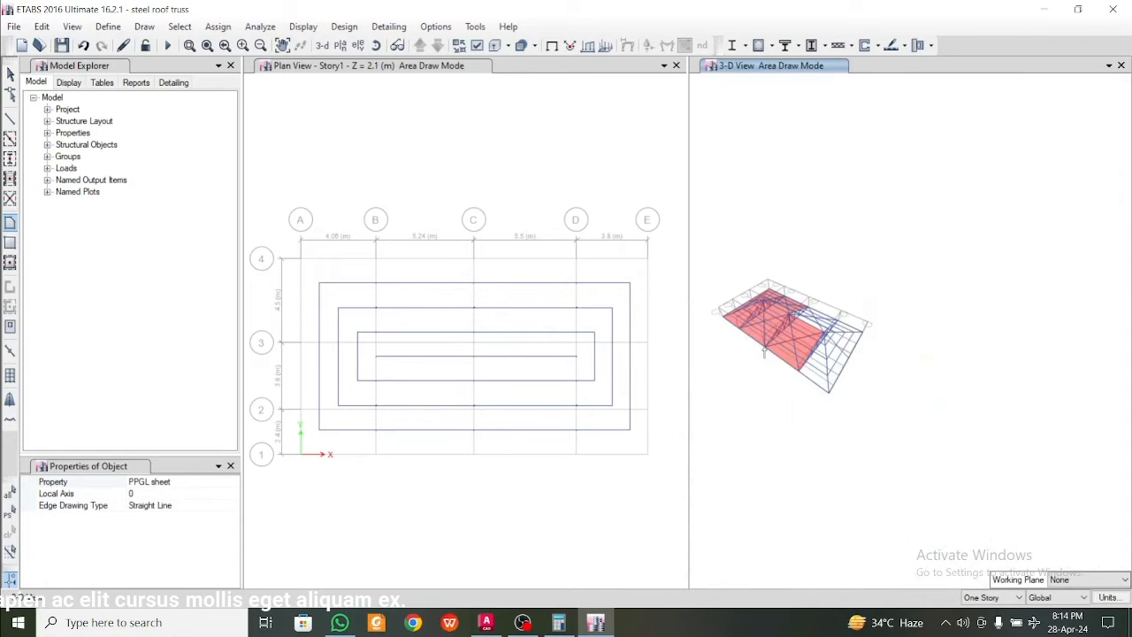
{"action": "middle_click_drag", "start_coordinate": [844, 336], "coordinate": [773, 336], "text": "shift"}
{"action": "scroll", "coordinate": [773, 337], "scroll_direction": "up", "scroll_amount": 4}
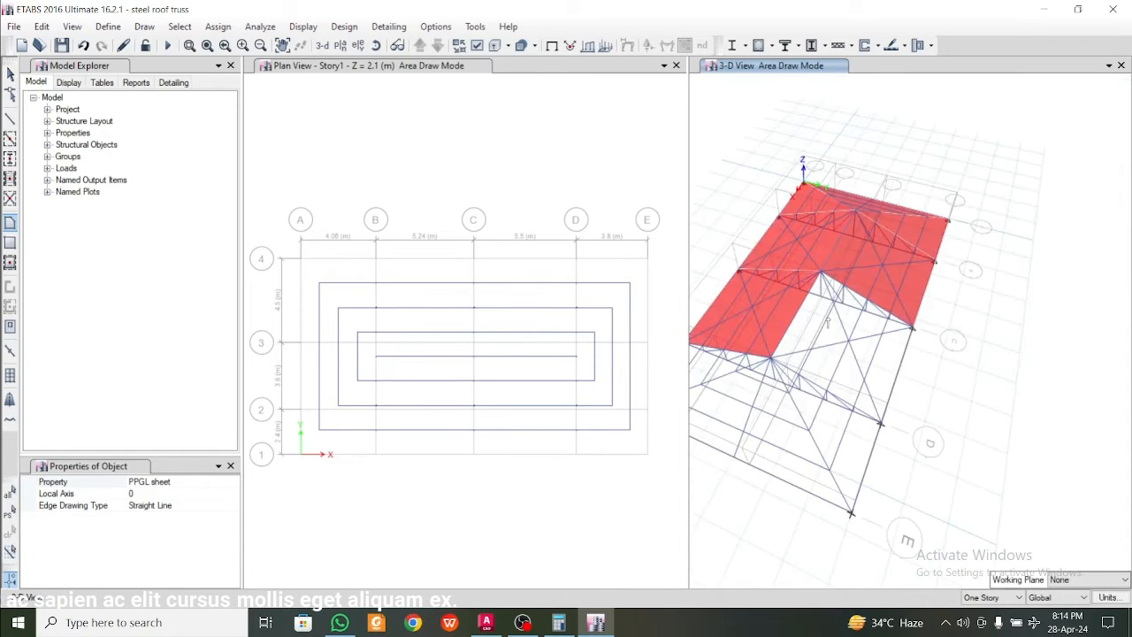
{"action": "left_click", "coordinate": [821, 272]}
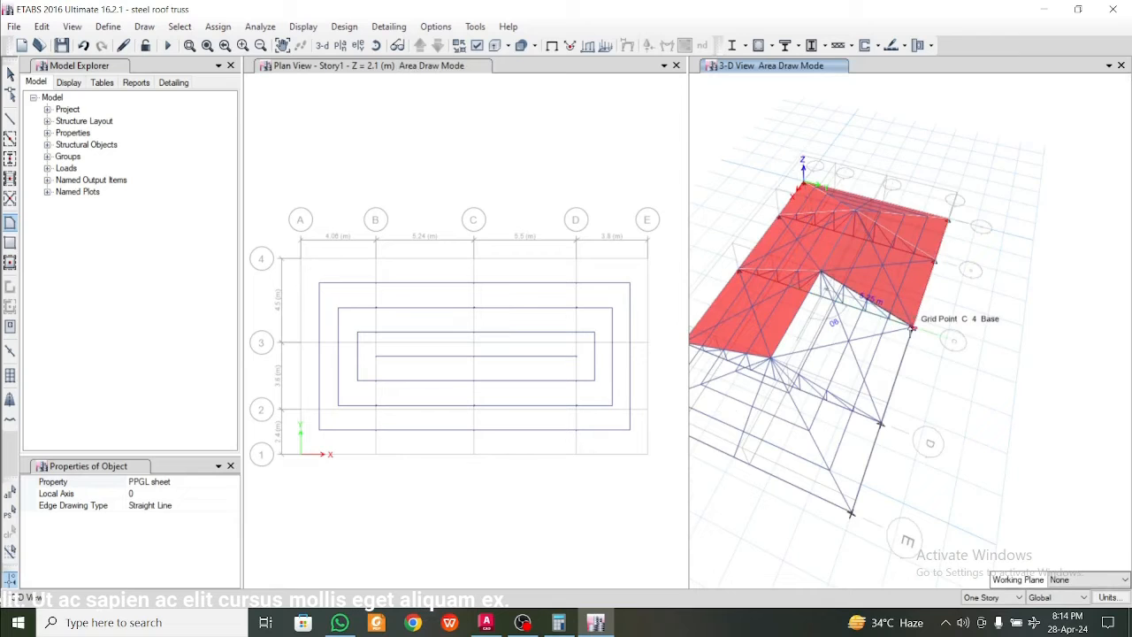
{"action": "left_click", "coordinate": [911, 328]}
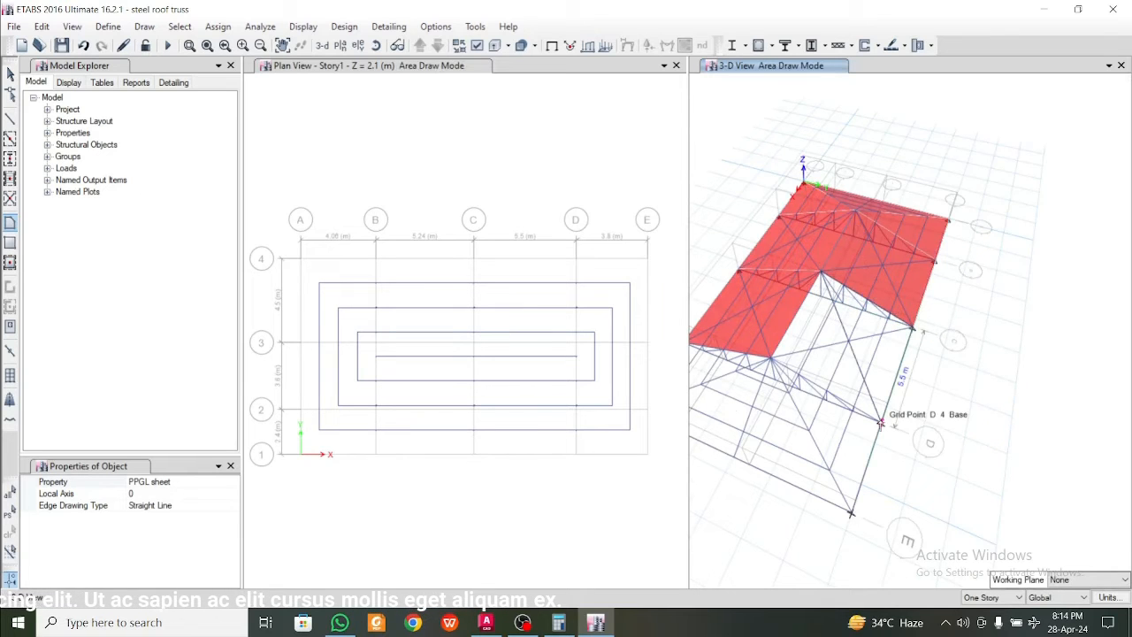
{"action": "double_click", "coordinate": [770, 357]}
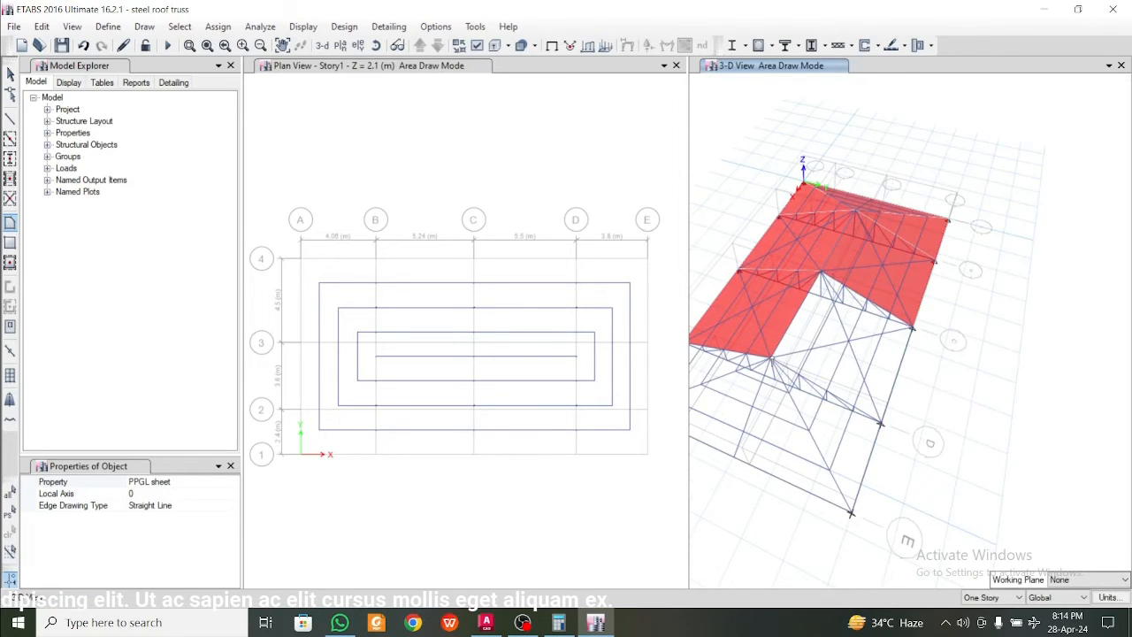
Draw a triangular PPGL sheet area on the grid 1 slope between the grid D ridge joint, E1 base and D1 base
{"action": "middle_click_drag", "start_coordinate": [813, 426], "coordinate": [870, 417], "text": "shift"}
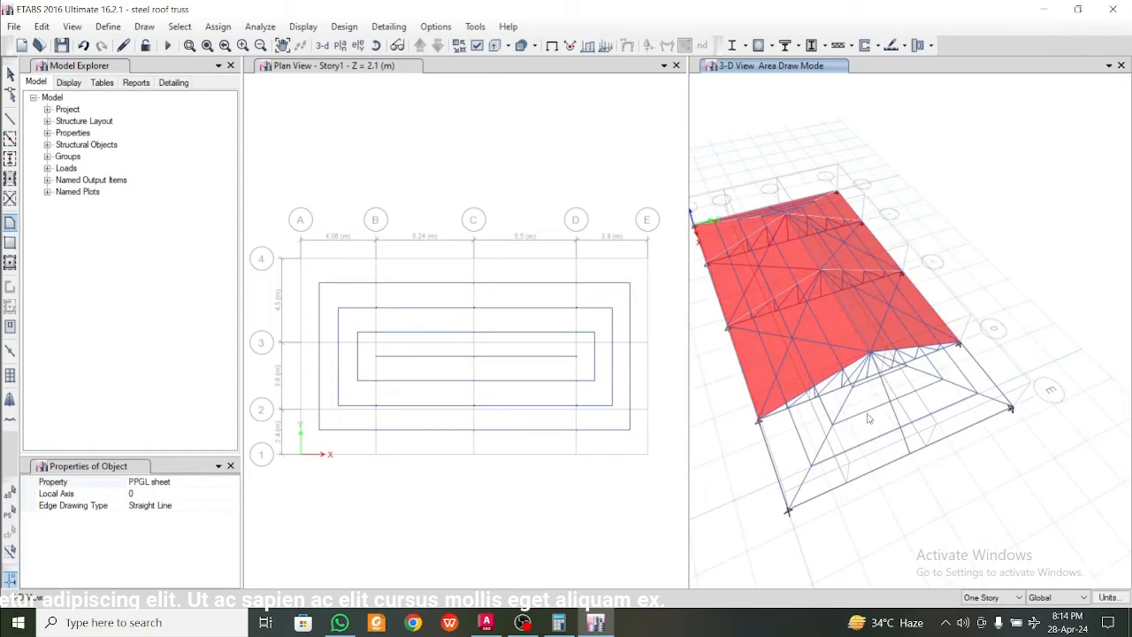
{"action": "left_click", "coordinate": [871, 353]}
{"action": "left_click", "coordinate": [789, 512]}
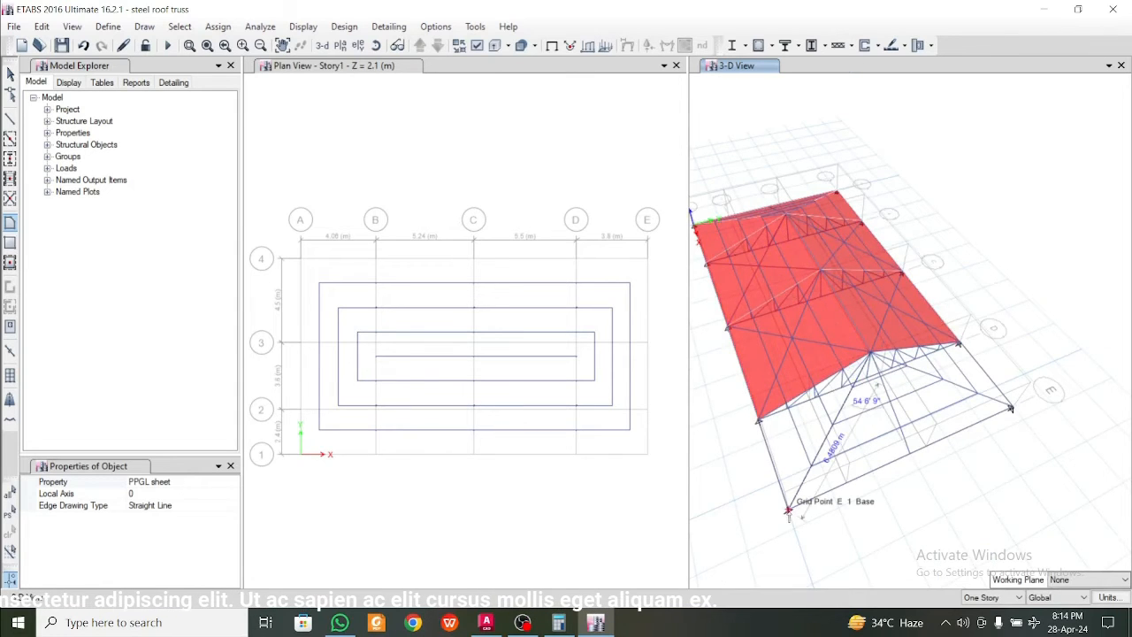
{"action": "left_click", "coordinate": [758, 419]}
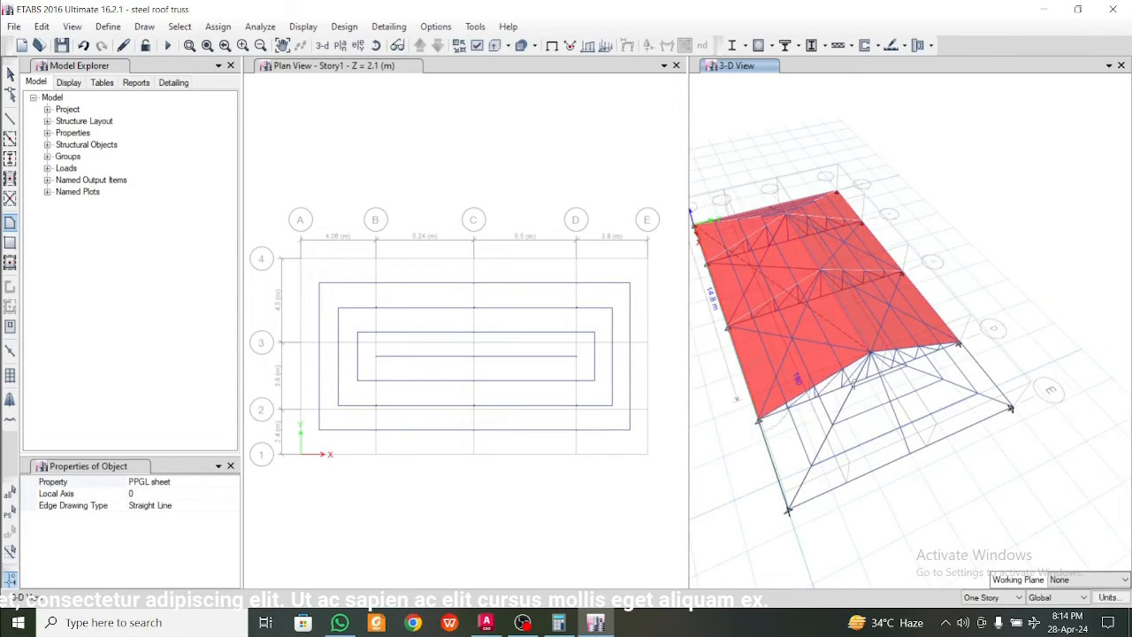
Draw a triangular PPGL sheet area on the grid 4 slope between the grid D ridge joint, D4 base and E4 base
{"action": "left_click", "coordinate": [871, 353]}
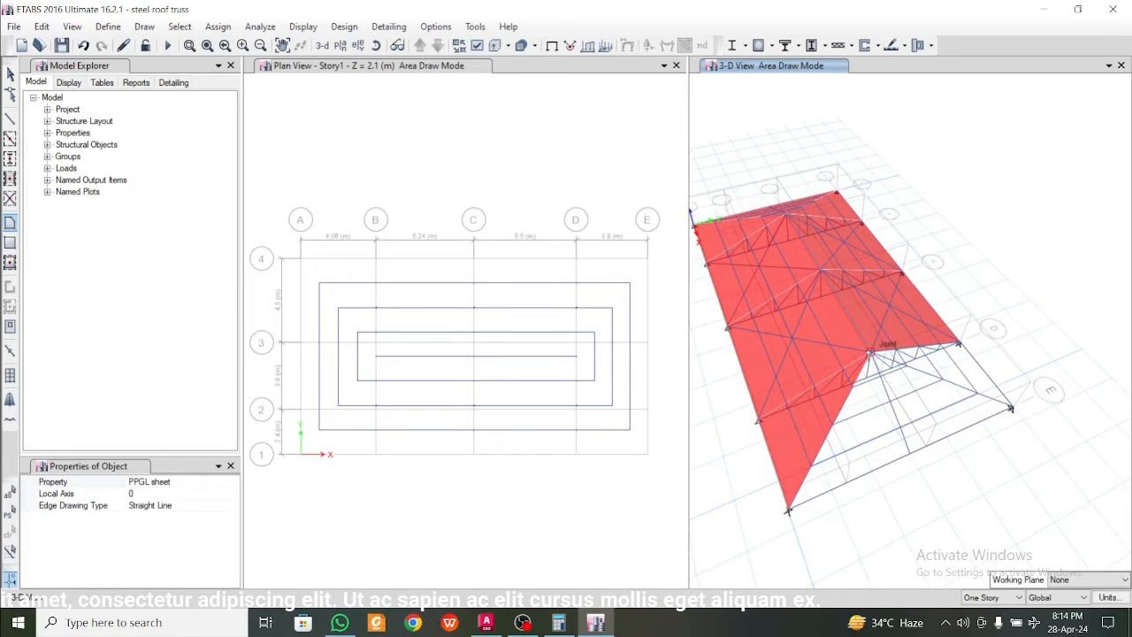
{"action": "left_click", "coordinate": [960, 344]}
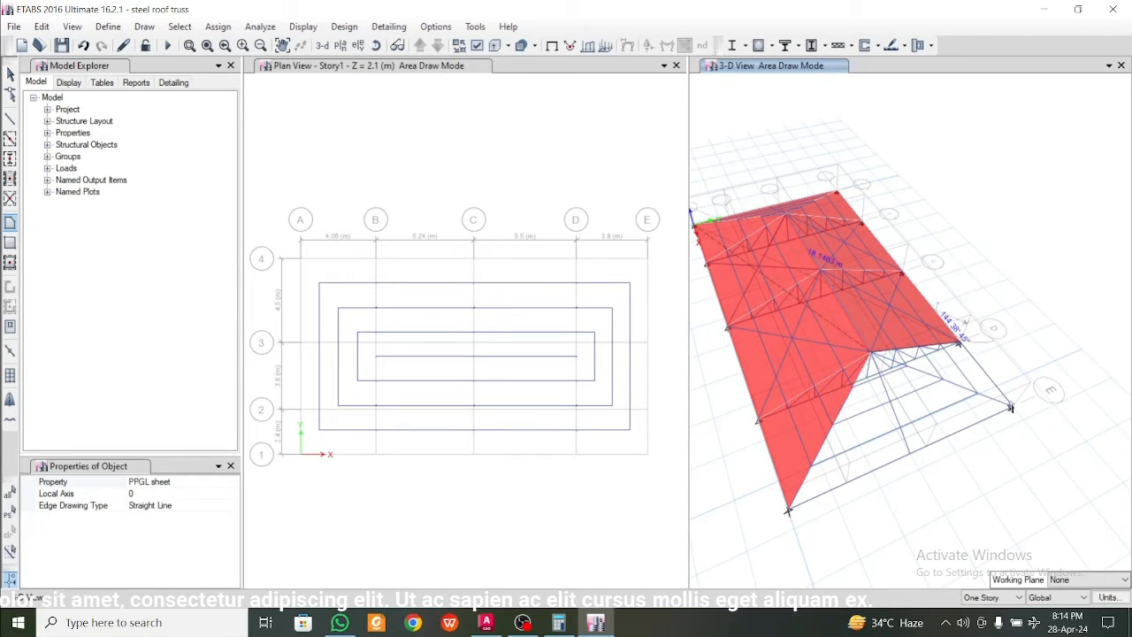
{"action": "left_click", "coordinate": [1011, 408]}
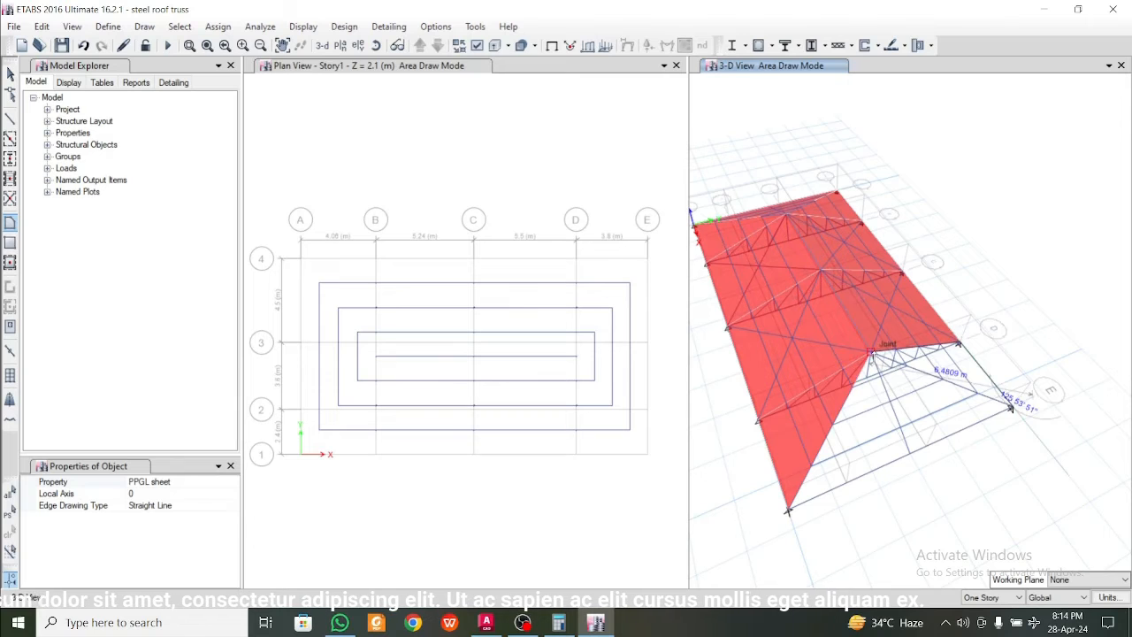
{"action": "left_click", "coordinate": [871, 353]}
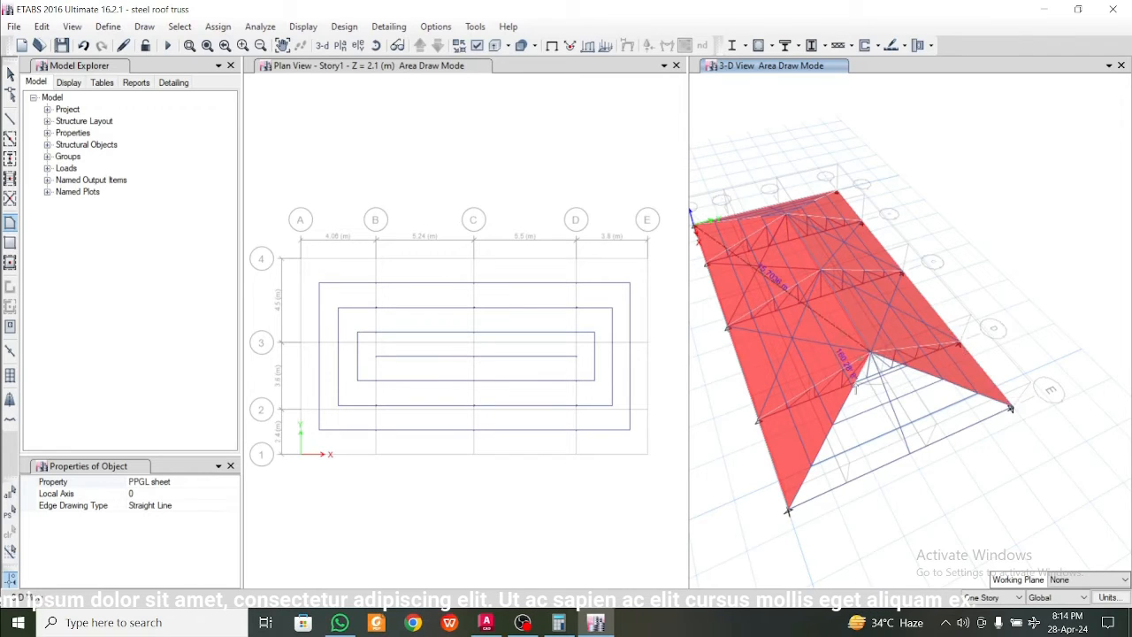
Close the grid E hip end with a triangular PPGL sheet area between the D ridge joint, E1 base and E4 base, and finish drawing
{"action": "left_click", "coordinate": [789, 511]}
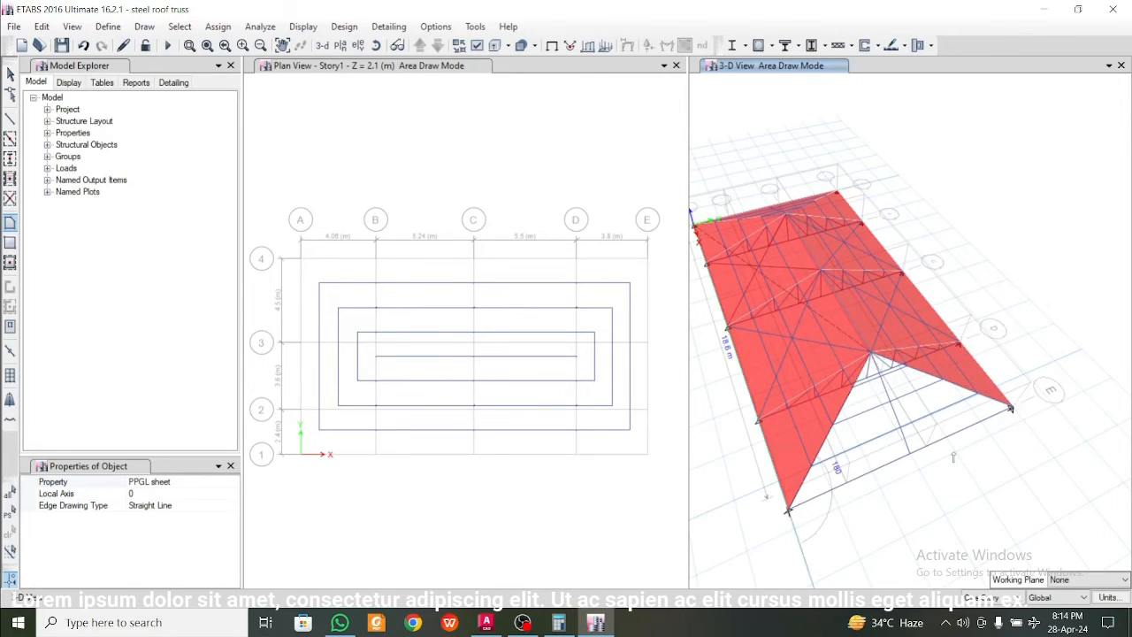
{"action": "double_click", "coordinate": [1011, 408]}
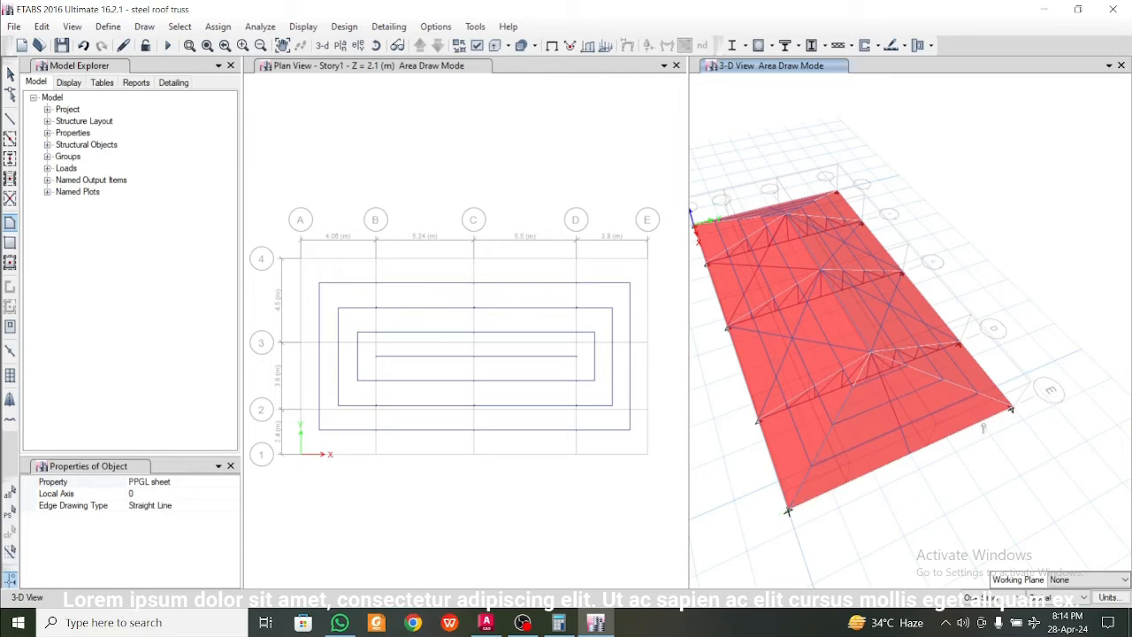
{"action": "mouse_move", "coordinate": [927, 485]}
{"action": "middle_mouse_down", "text": "shift"}
{"action": "mouse_move", "coordinate": [973, 462]}
{"action": "mouse_move", "coordinate": [895, 481]}
{"action": "mouse_move", "coordinate": [916, 479]}
{"action": "middle_mouse_up", "text": "shift"}
{"action": "key", "text": "Escape"}
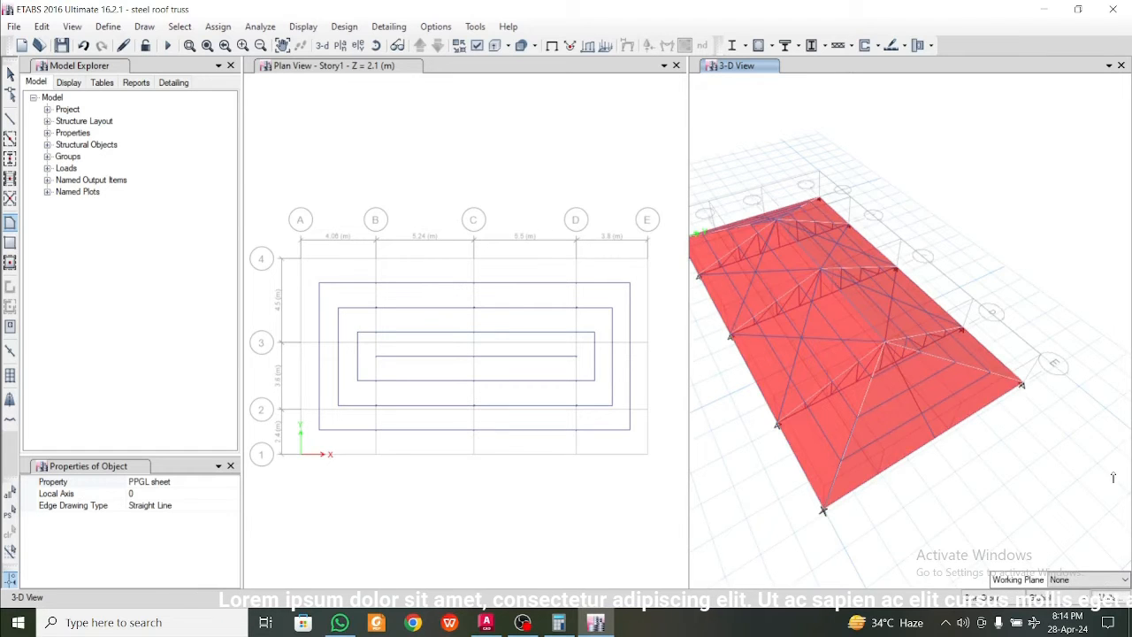
{"action": "middle_click_drag", "start_coordinate": [1009, 461], "coordinate": [969, 475], "text": "shift"}
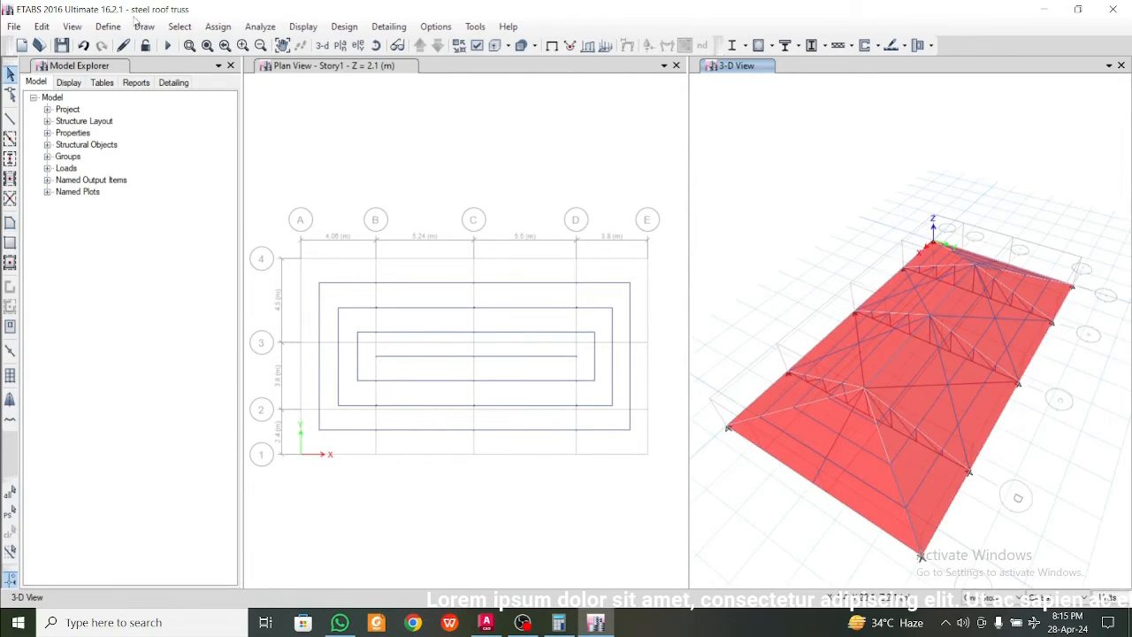
Add a load pattern named "other Dead" of type Dead with a self weight multiplier of 0
{"action": "left_click", "coordinate": [108, 27]}
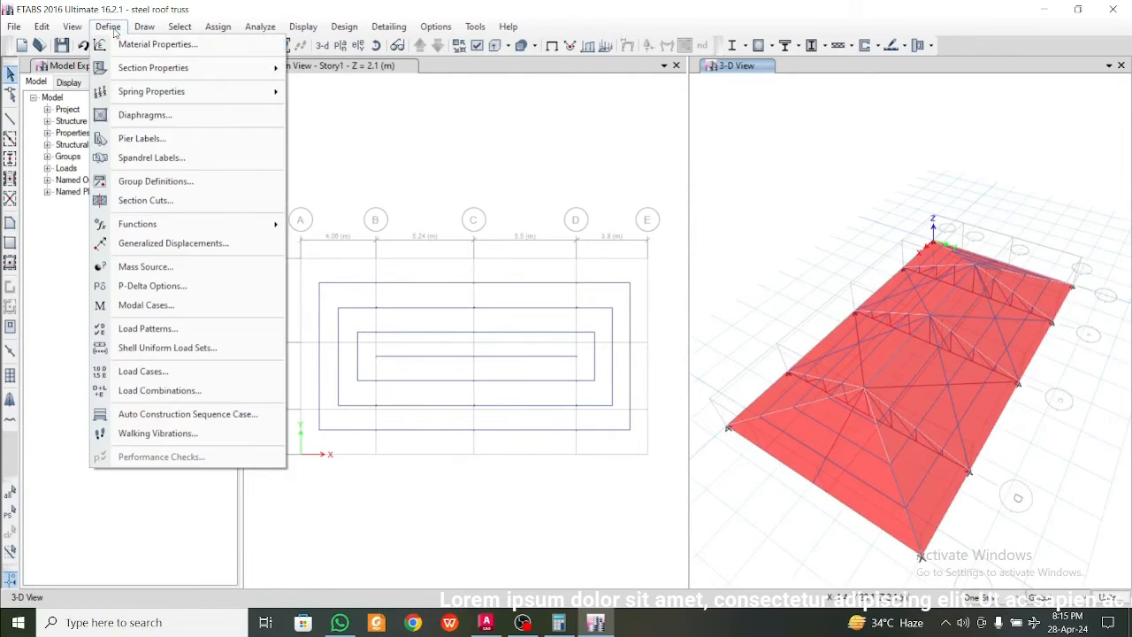
{"action": "left_click", "coordinate": [195, 329]}
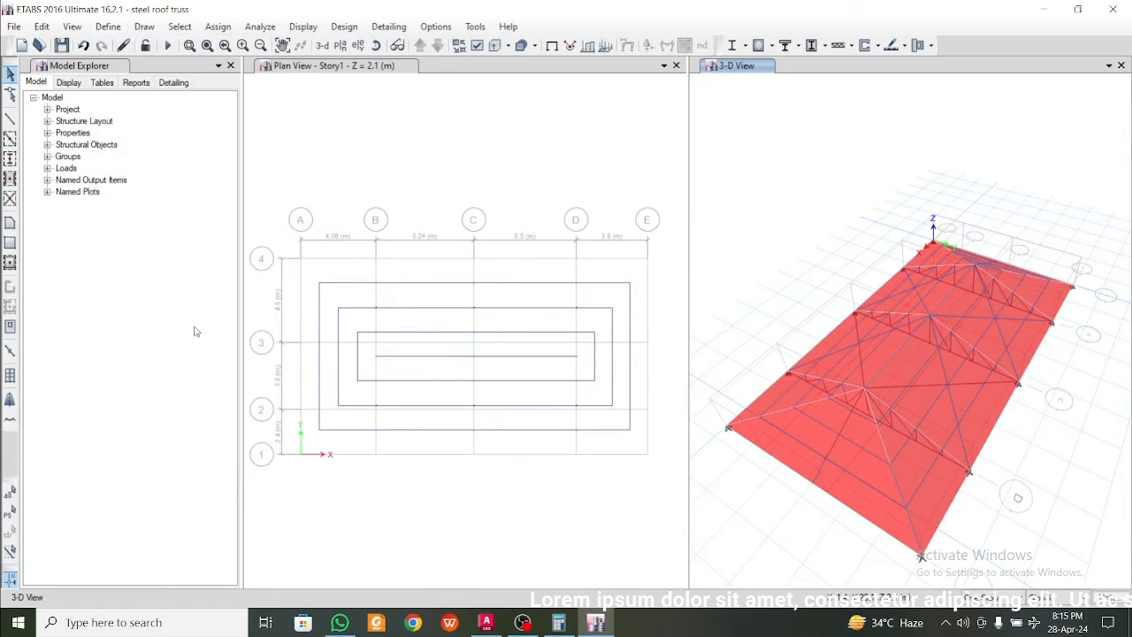
{"action": "left_click", "coordinate": [802, 256]}
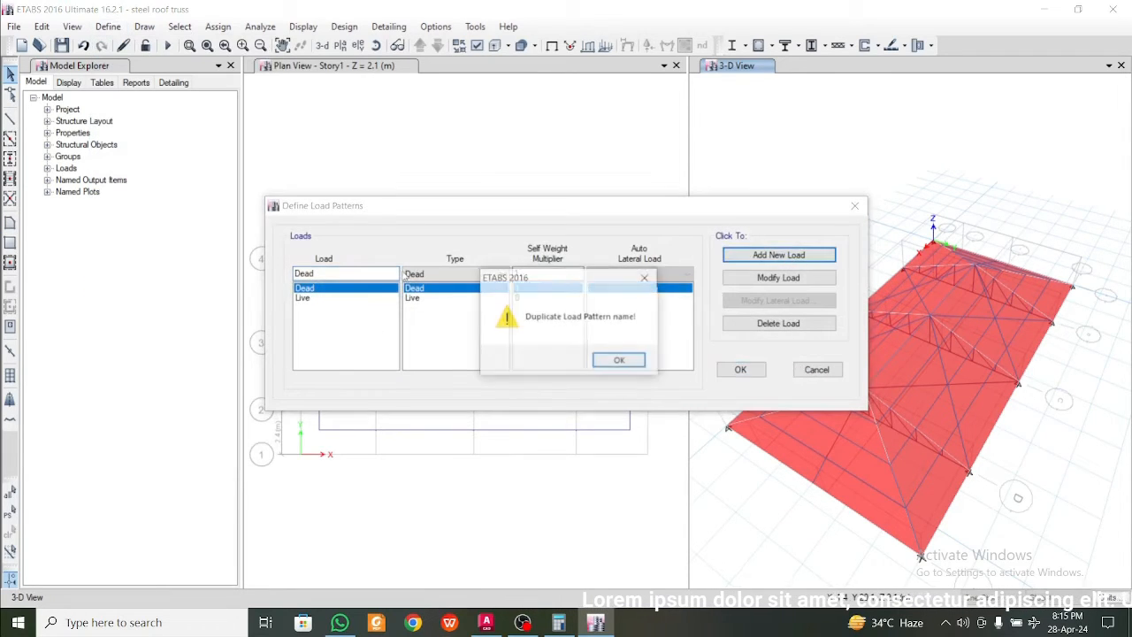
{"action": "left_click", "coordinate": [615, 360]}
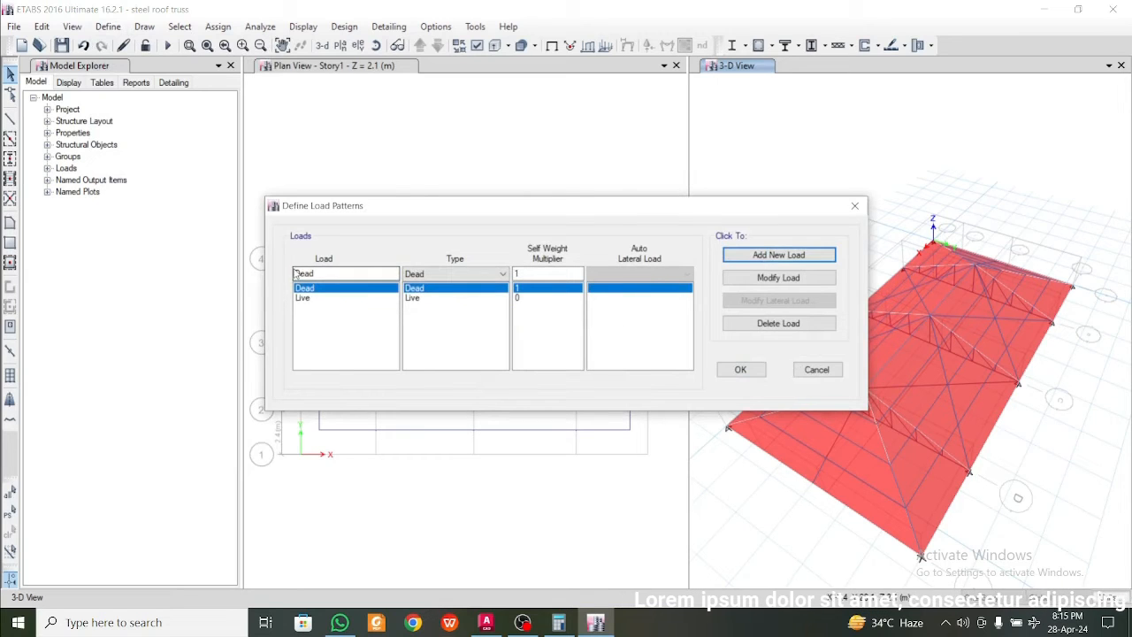
{"action": "left_click", "coordinate": [296, 273]}
{"action": "type", "text": "other"}
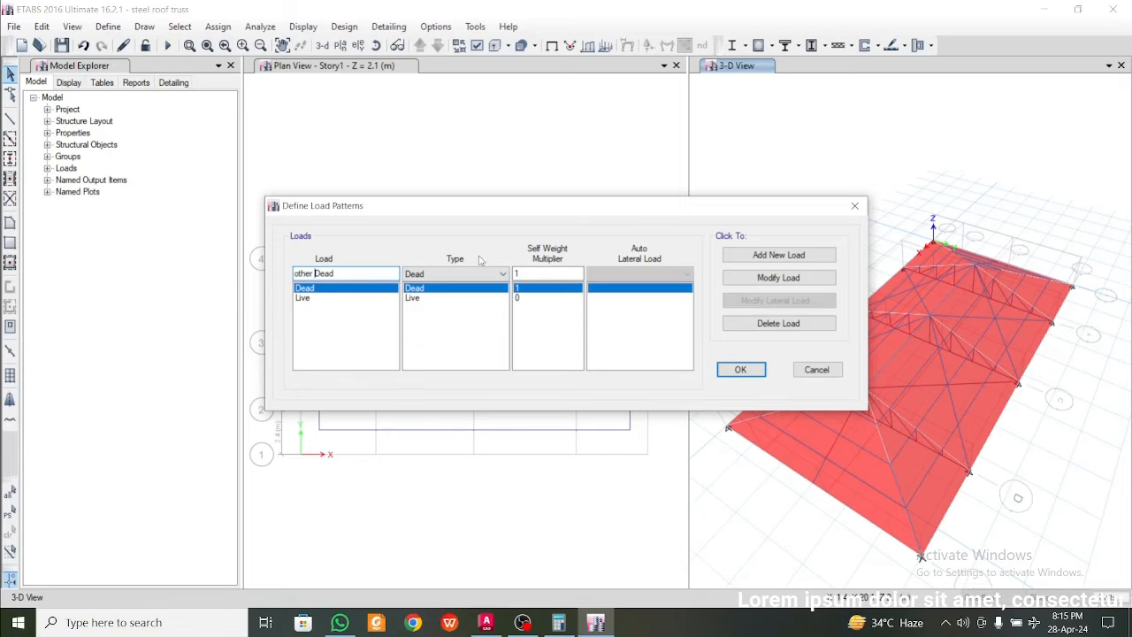
{"action": "double_click", "coordinate": [522, 274]}
{"action": "type", "text": "0"}
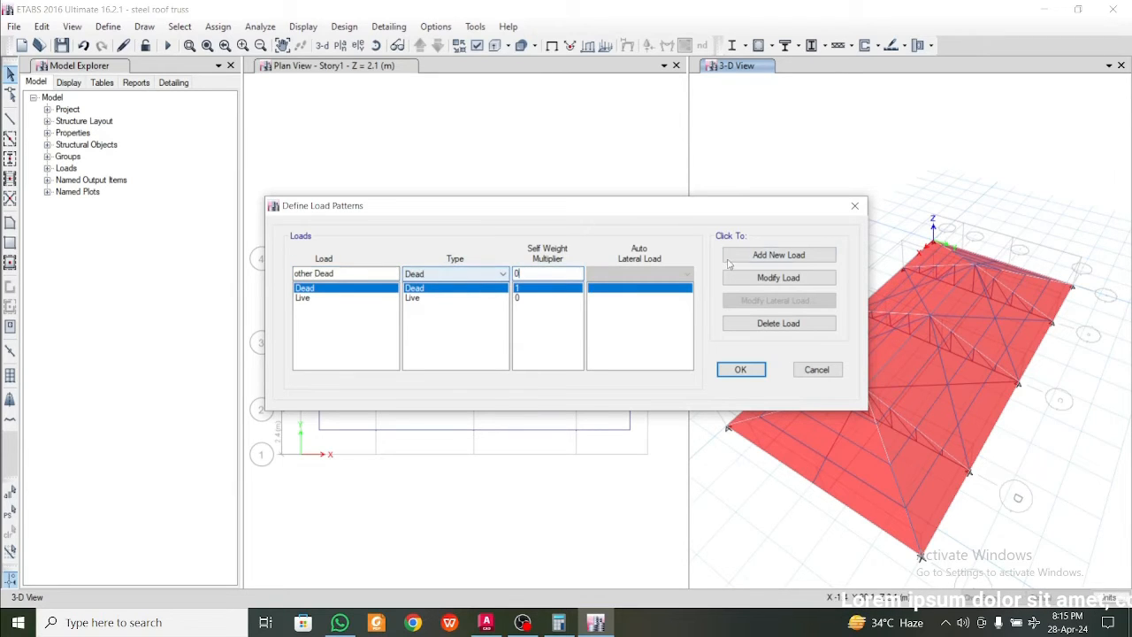
{"action": "left_click", "coordinate": [796, 258]}
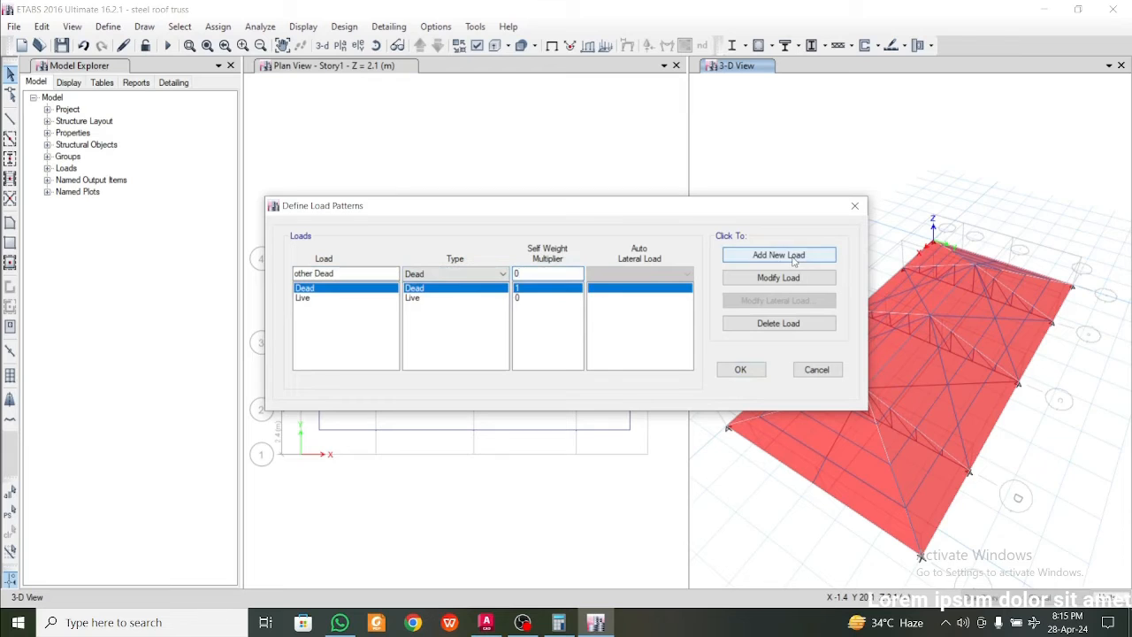
Add a load pattern named W1 of type Wind with the Indian IS 875:2015 auto lateral load
{"action": "left_click", "coordinate": [354, 276]}
{"action": "type", "text": "W1"}
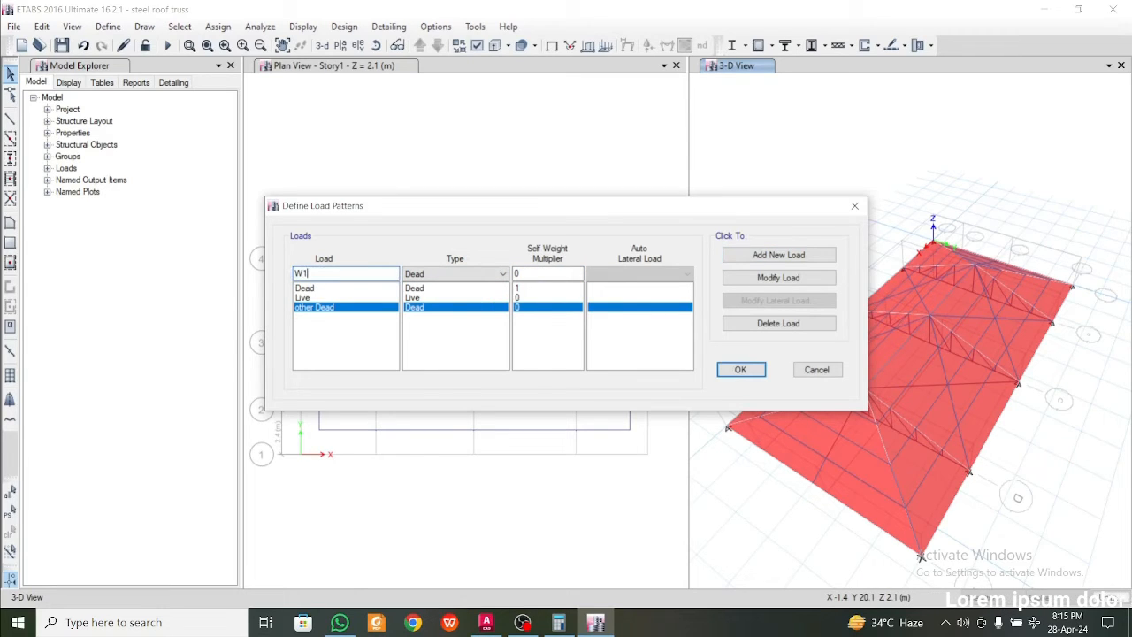
{"action": "left_click", "coordinate": [459, 276]}
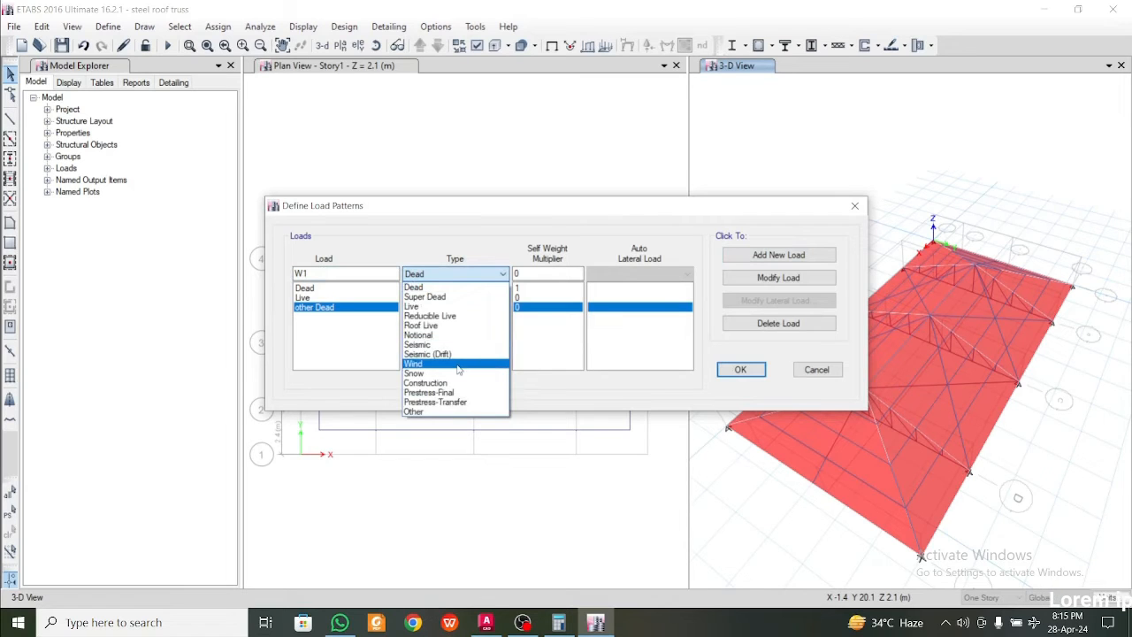
{"action": "left_click", "coordinate": [458, 364]}
{"action": "left_click", "coordinate": [655, 274]}
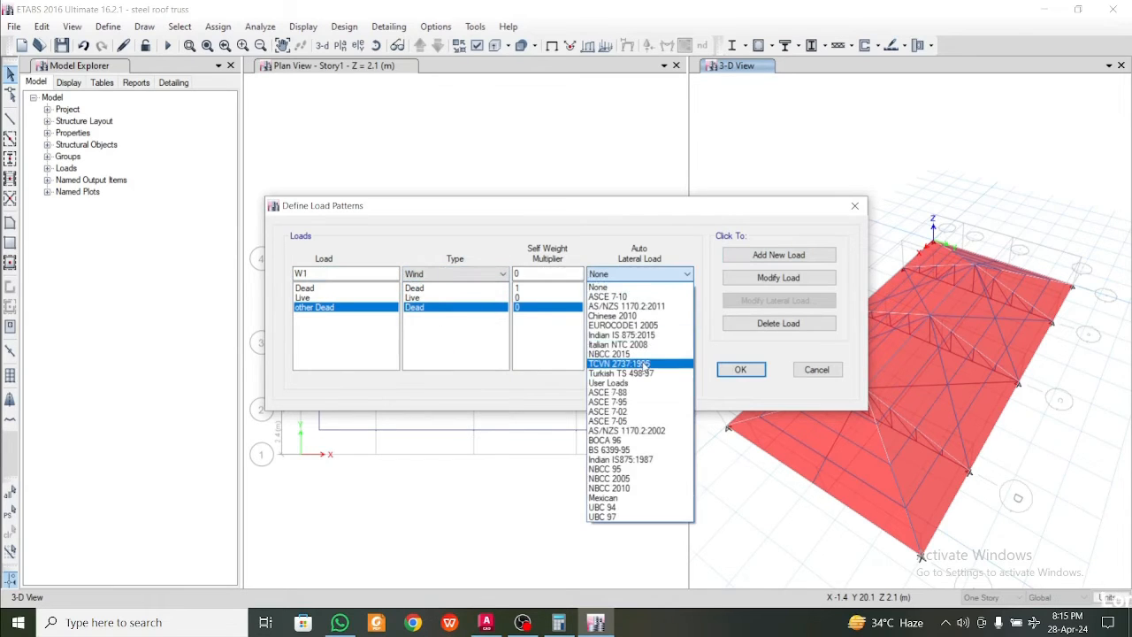
{"action": "left_click", "coordinate": [623, 334]}
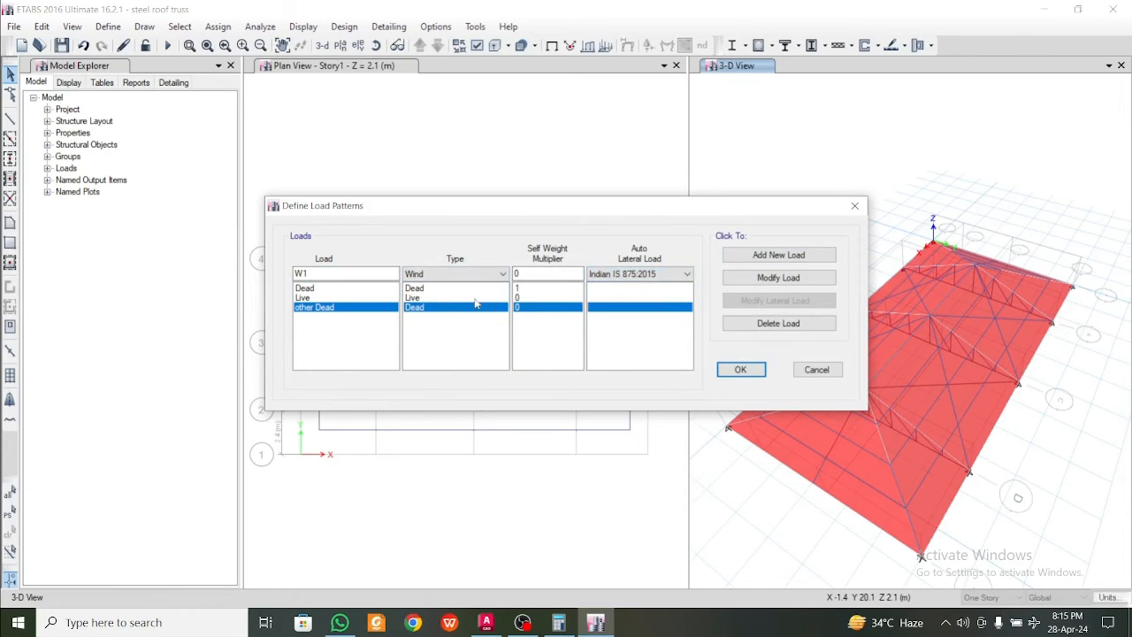
{"action": "left_click", "coordinate": [782, 256]}
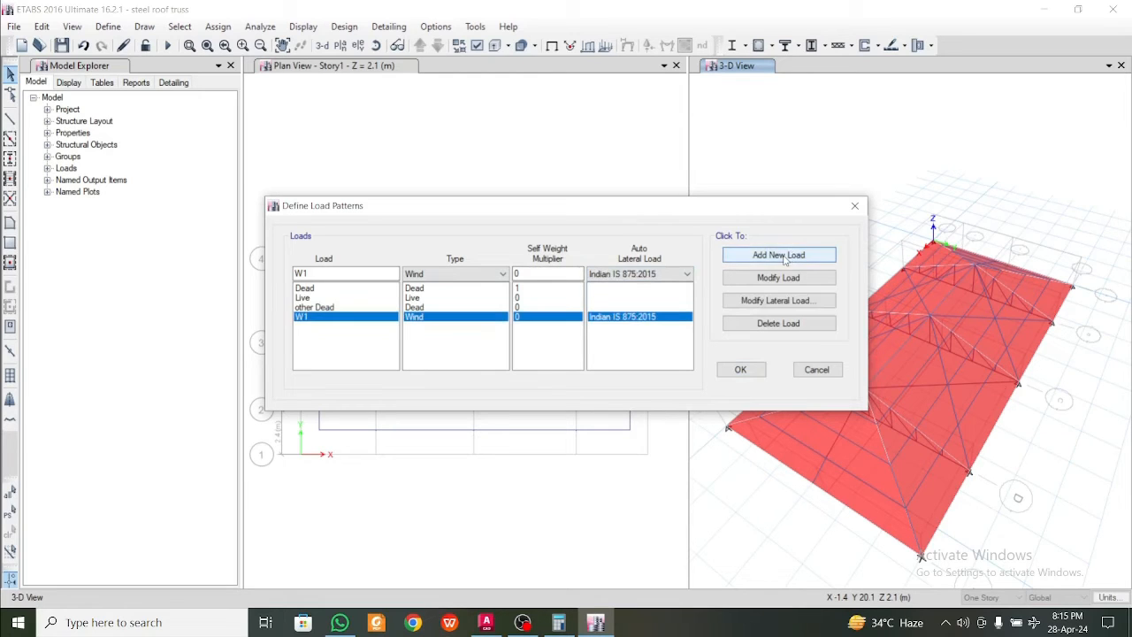
Add a second wind load pattern named W2 with the same Indian IS 875:2015 auto lateral load
{"action": "left_click", "coordinate": [319, 276]}
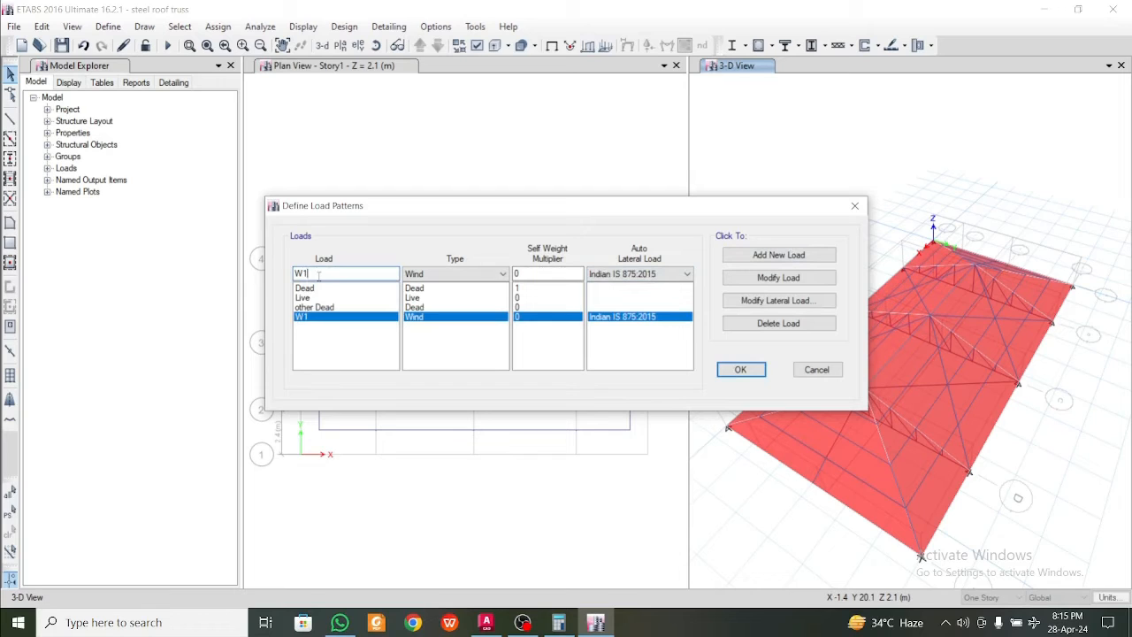
{"action": "type", "text": "2"}
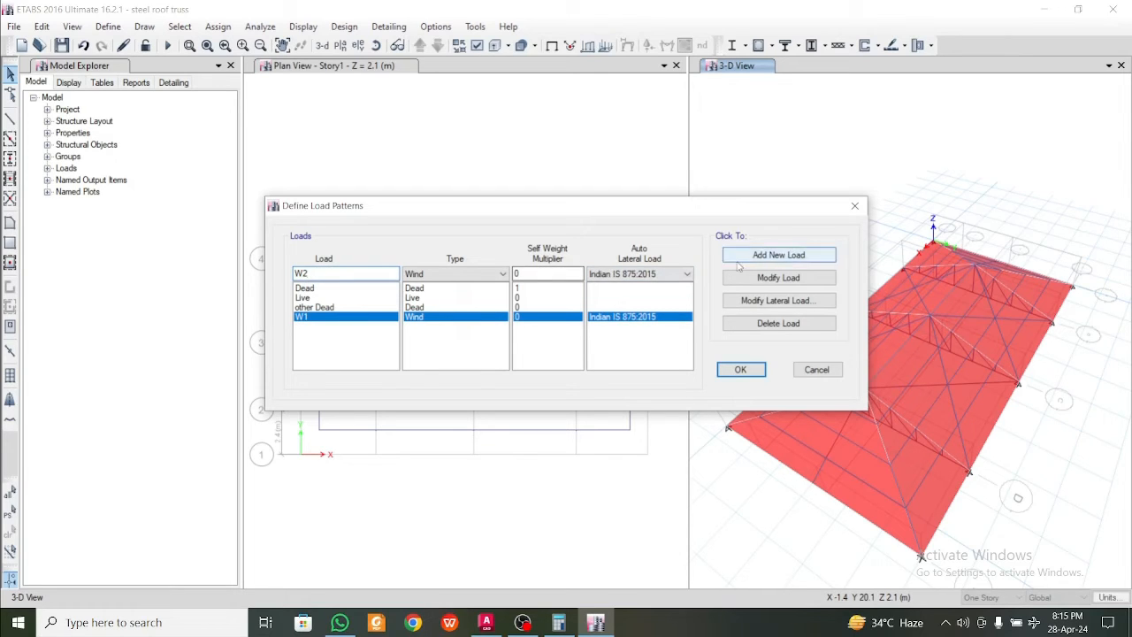
{"action": "left_click", "coordinate": [799, 261]}
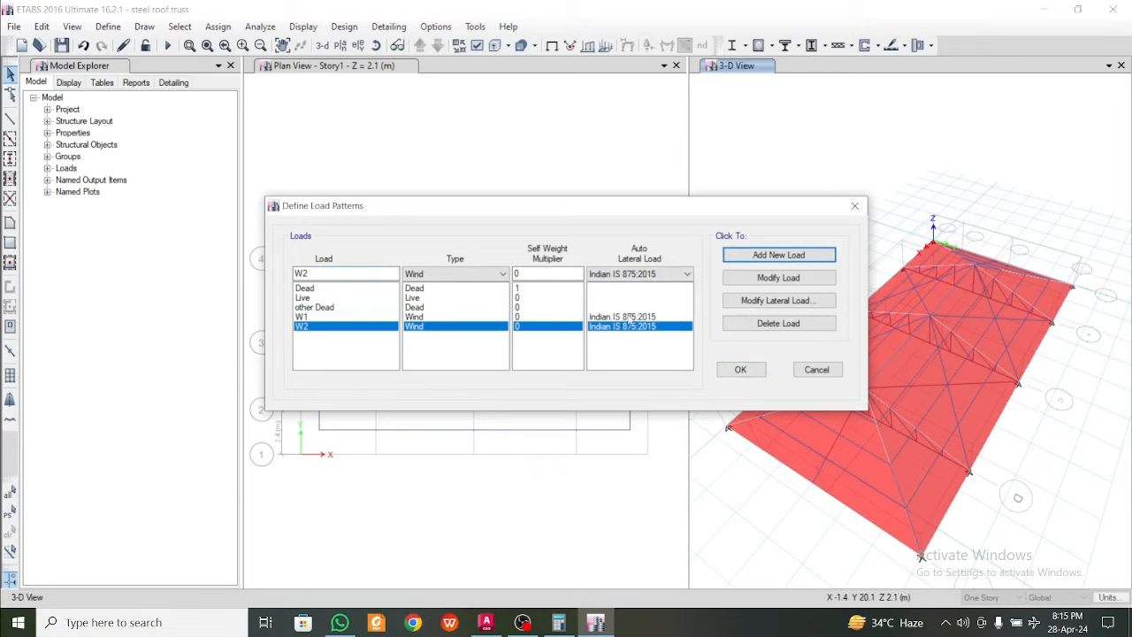
Set W1's lateral wind load to a wind speed of 55 m/s, terrain category 1 and exposure from shell objects
{"action": "left_click", "coordinate": [627, 317]}
{"action": "left_click", "coordinate": [763, 301]}
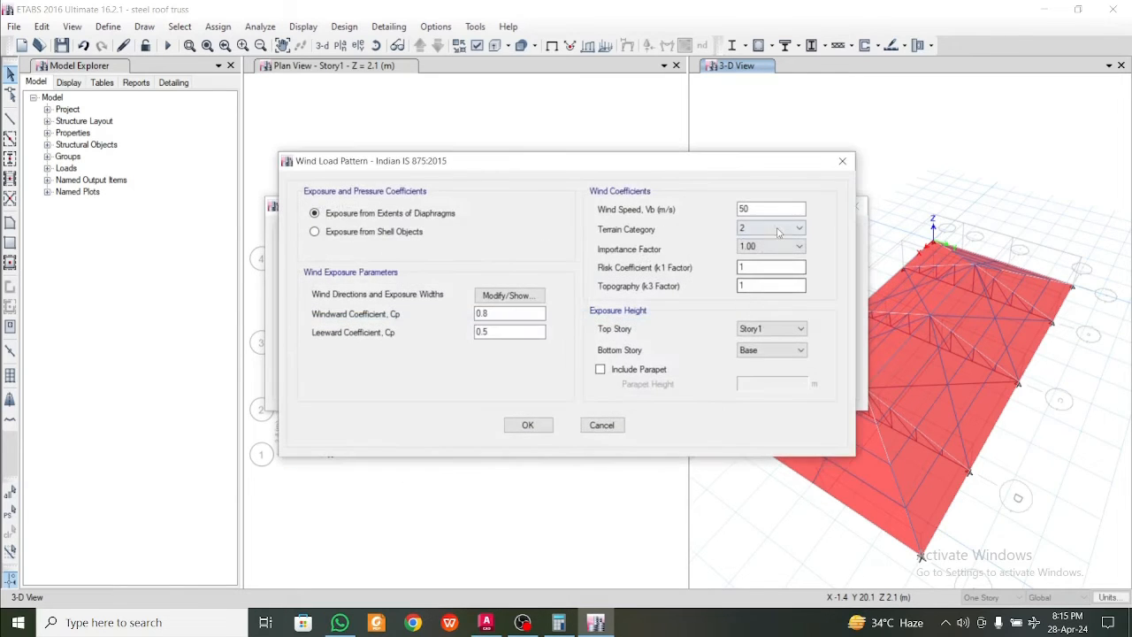
{"action": "double_click", "coordinate": [748, 210]}
{"action": "type", "text": "5"}
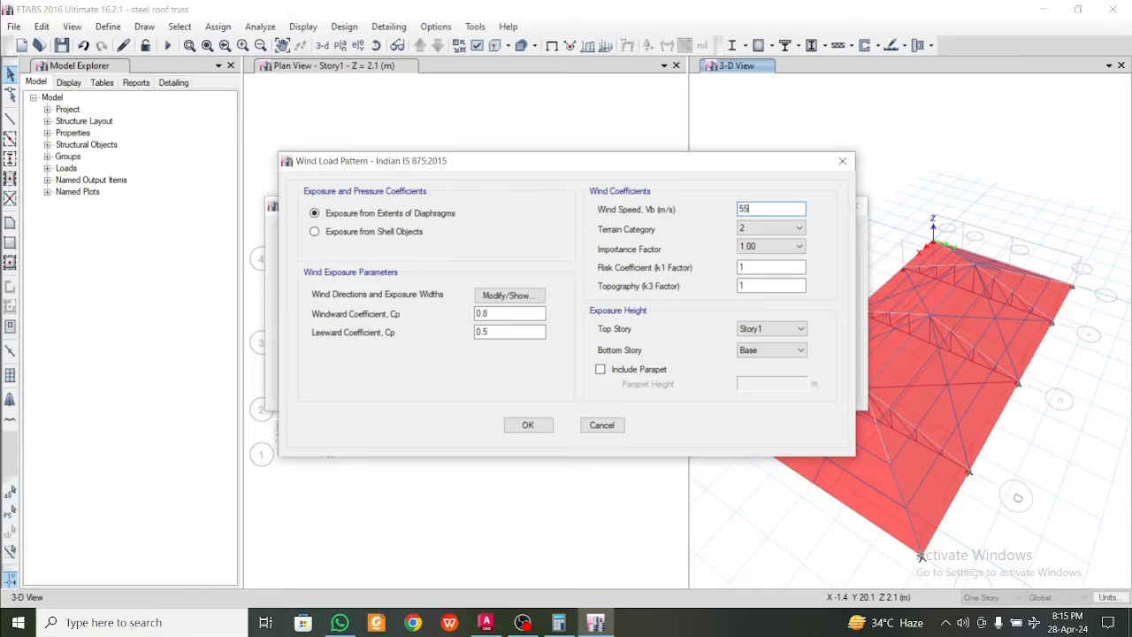
{"action": "left_click", "coordinate": [756, 228]}
{"action": "left_click", "coordinate": [758, 241]}
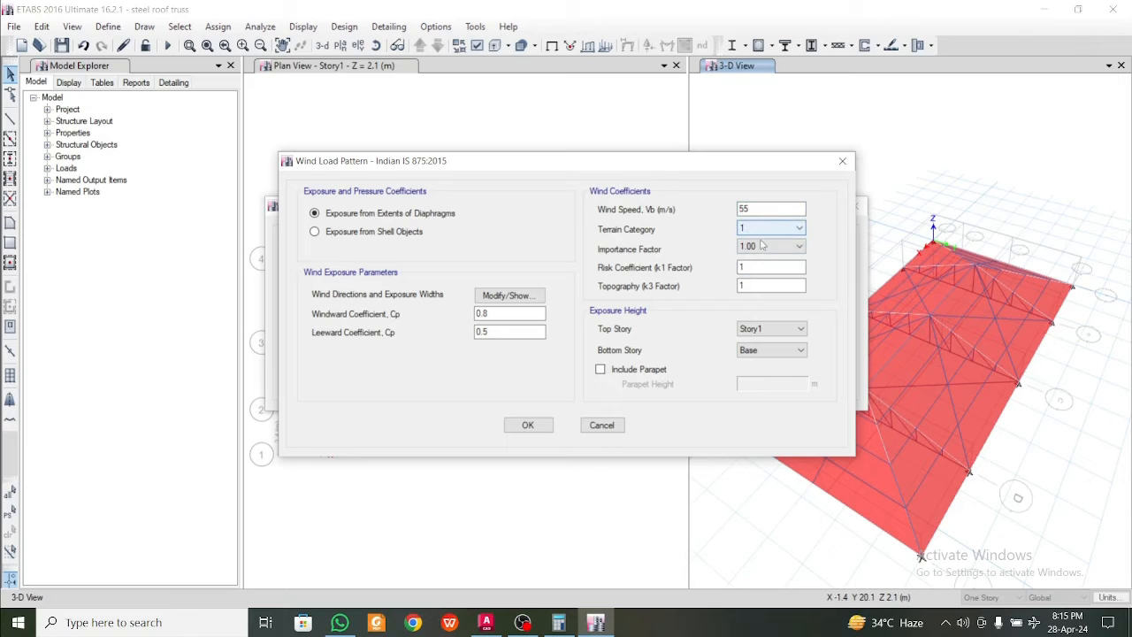
{"action": "left_click", "coordinate": [402, 231]}
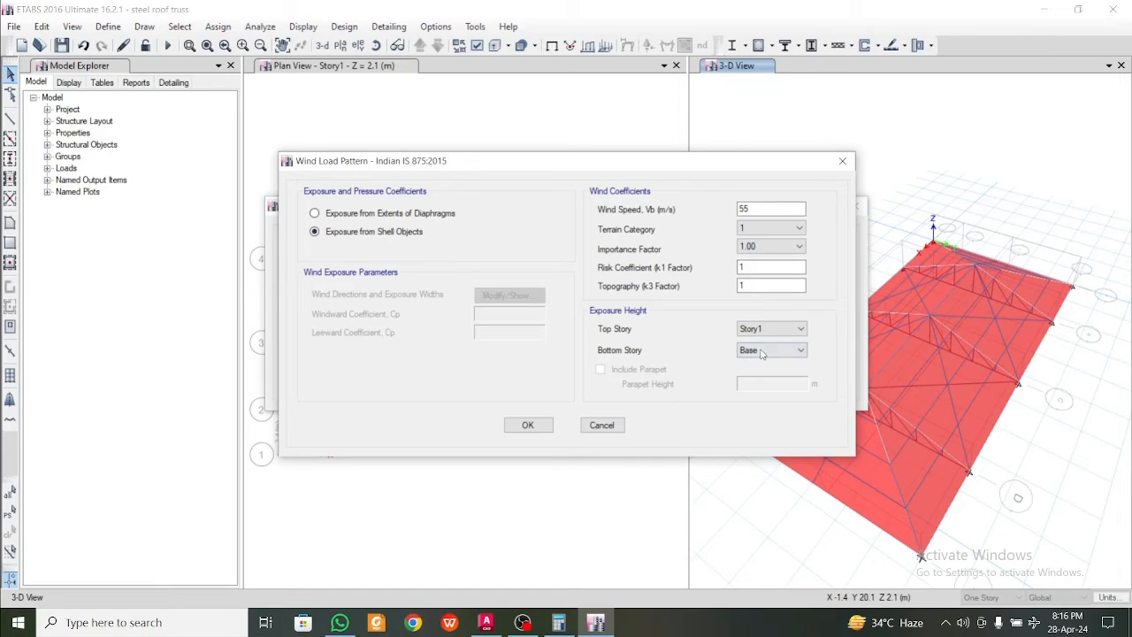
Set W2's lateral wind load to a wind speed of 55 m/s, terrain category 1 and exposure from shell objects, and confirm the load patterns
{"action": "left_click", "coordinate": [528, 424]}
{"action": "left_click", "coordinate": [324, 326]}
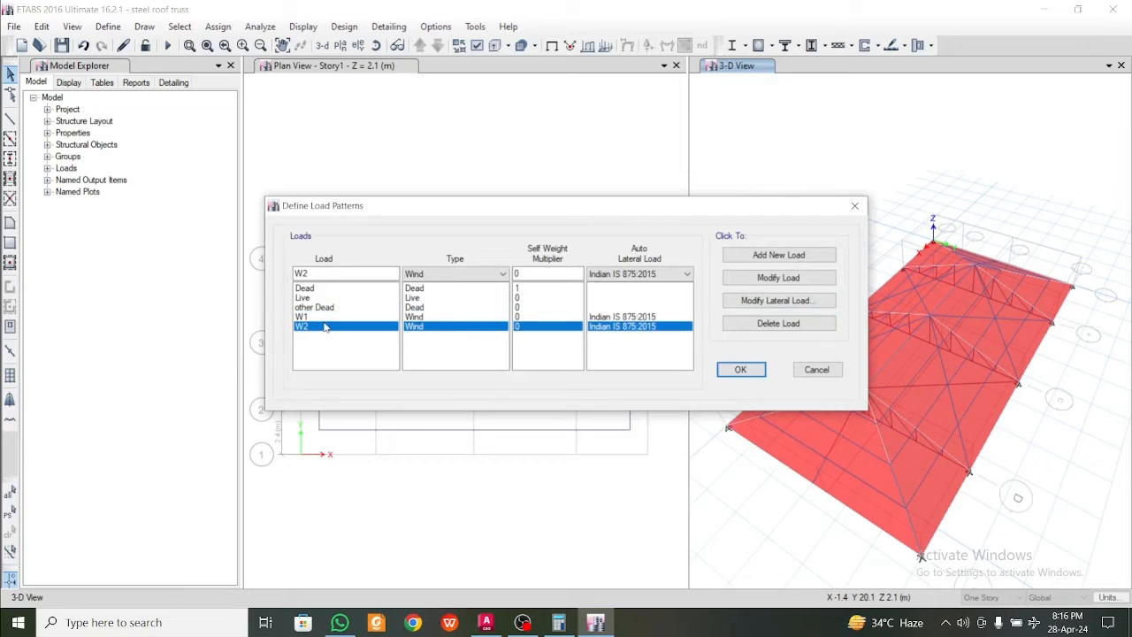
{"action": "left_click", "coordinate": [740, 303]}
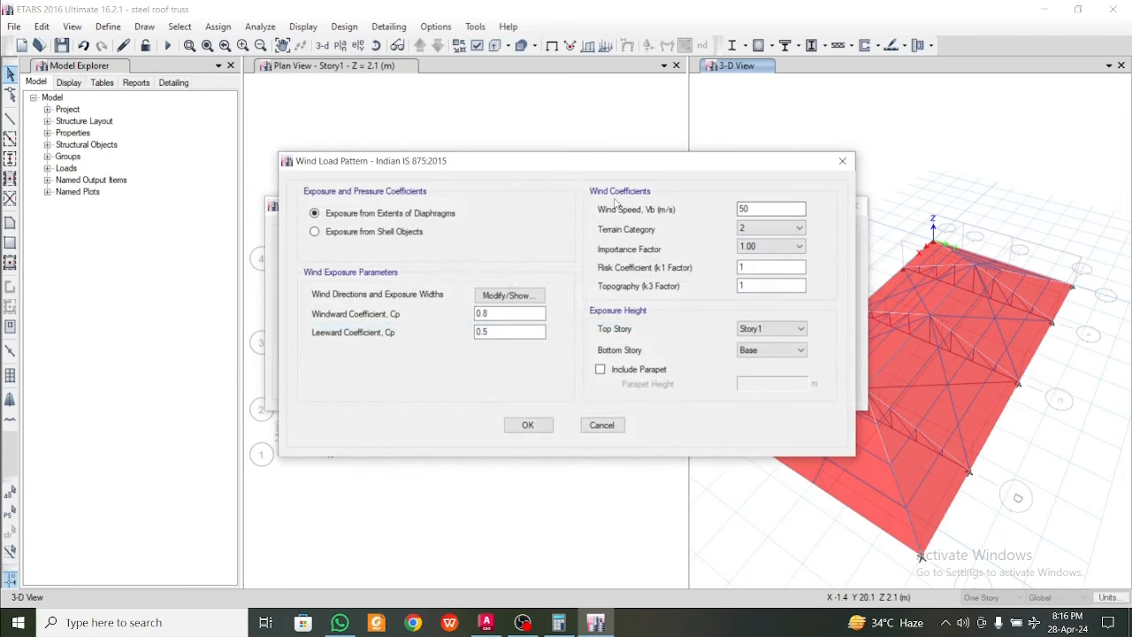
{"action": "double_click", "coordinate": [745, 209]}
{"action": "type", "text": "55"}
{"action": "left_click", "coordinate": [770, 228]}
{"action": "left_click", "coordinate": [767, 241]}
{"action": "left_click", "coordinate": [315, 231]}
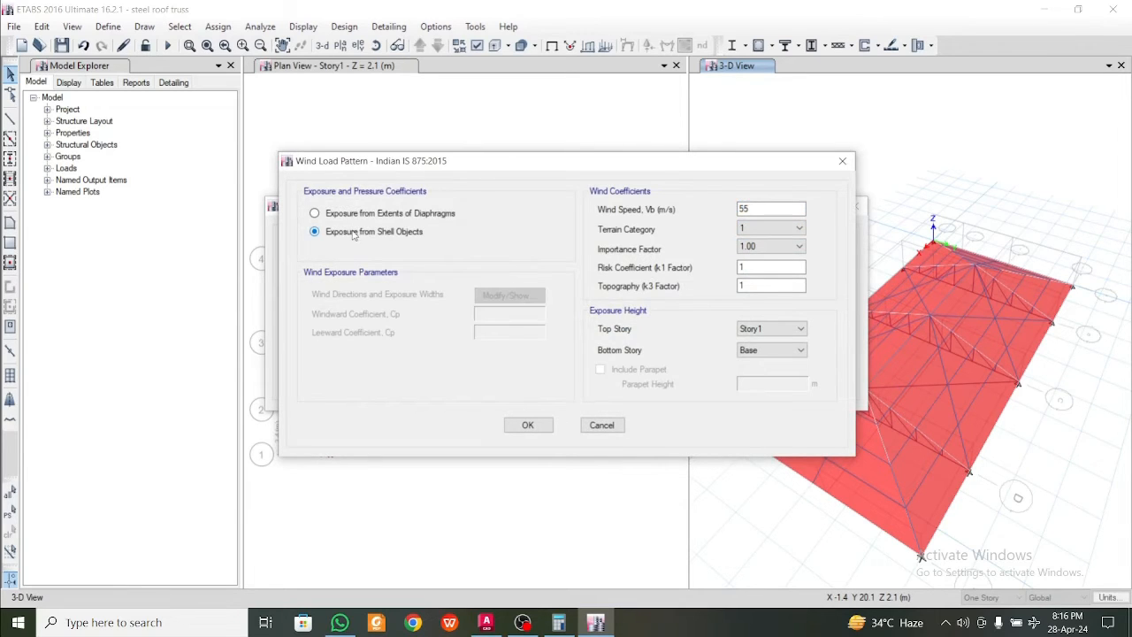
{"action": "left_click", "coordinate": [528, 425]}
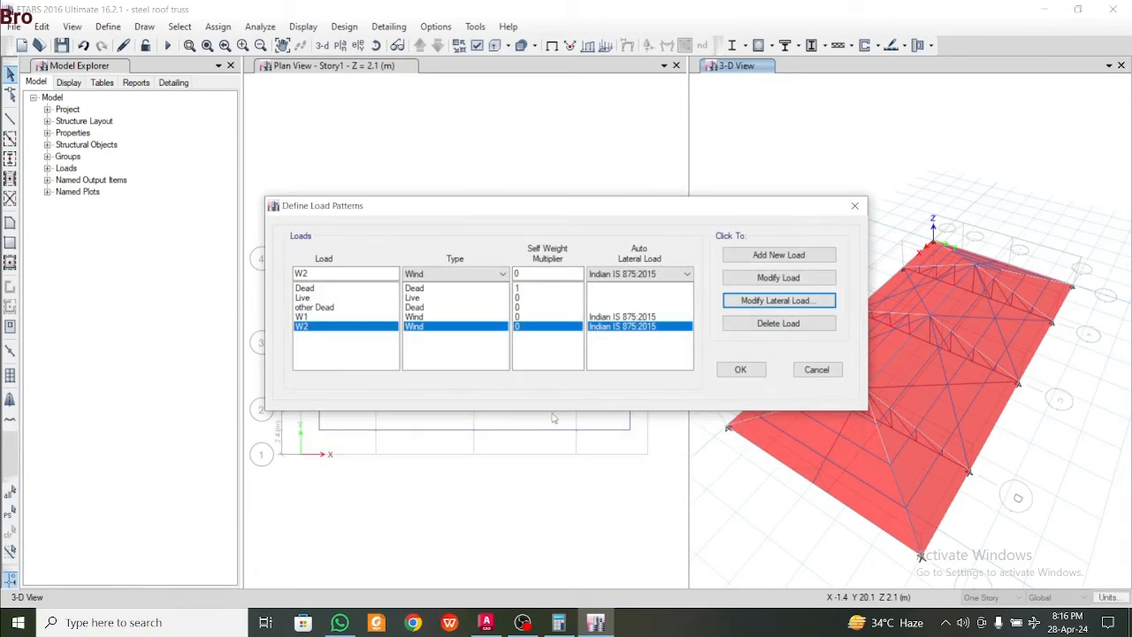
{"action": "left_click", "coordinate": [742, 371]}
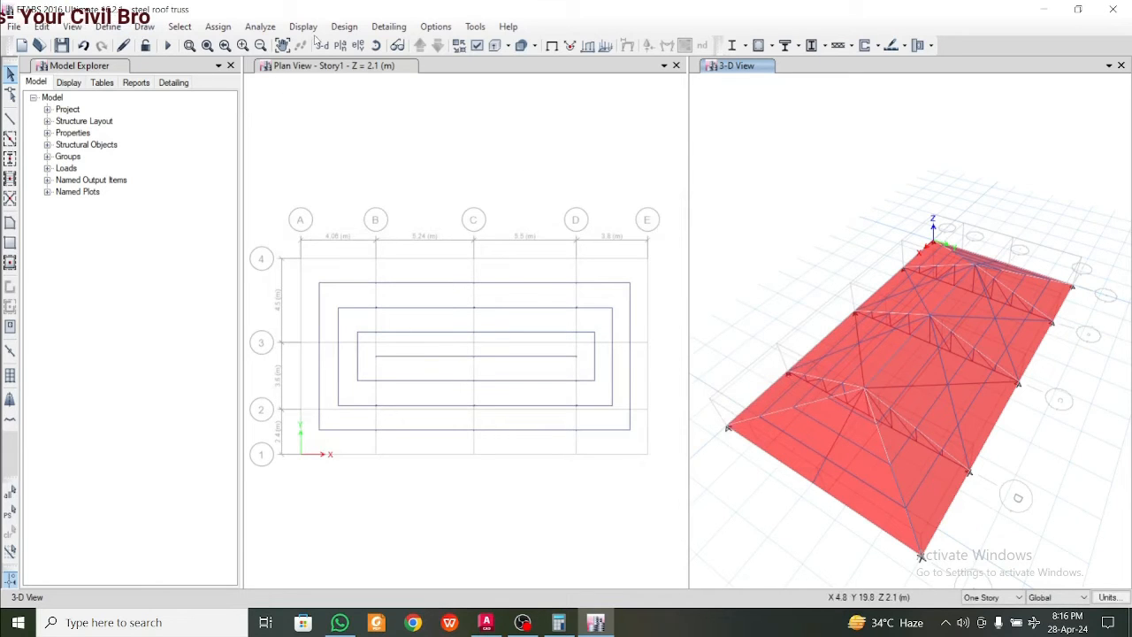
Try to select all roof shells through the Floors object type
{"action": "left_click", "coordinate": [182, 27]}
{"action": "mouse_move", "coordinate": [202, 44]}
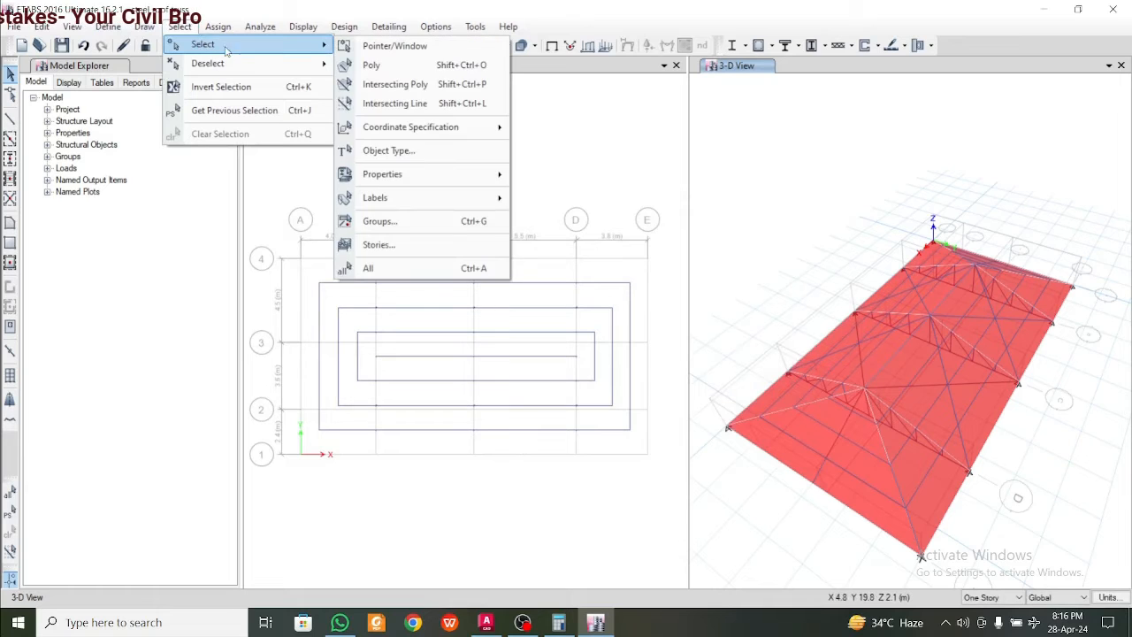
{"action": "left_click", "coordinate": [450, 152]}
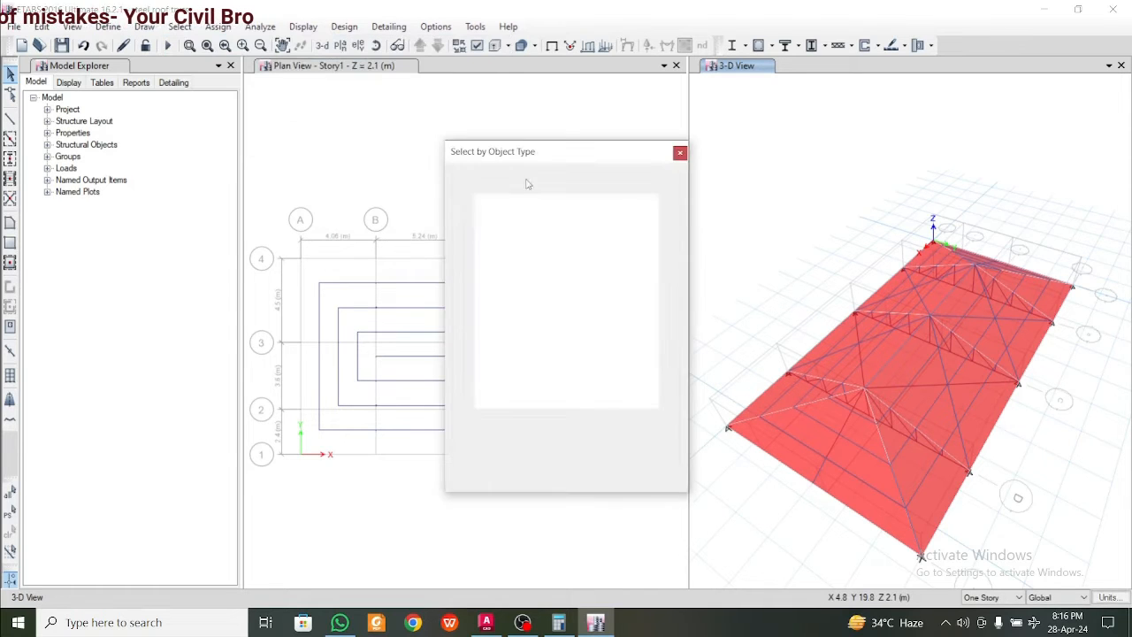
{"action": "left_click", "coordinate": [487, 257]}
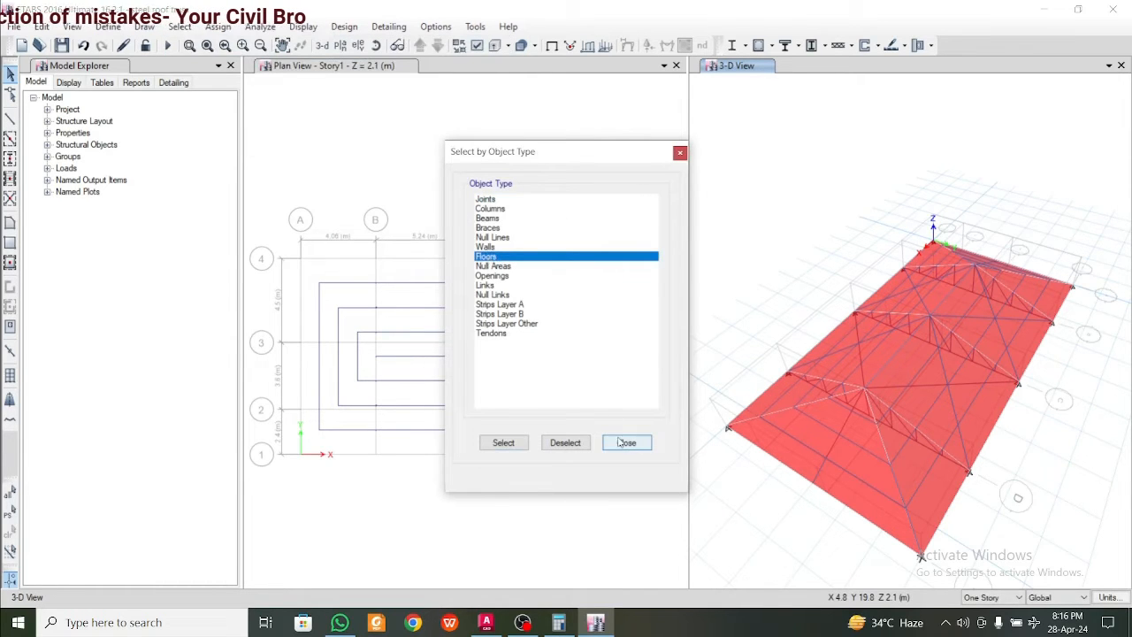
{"action": "left_click", "coordinate": [502, 443]}
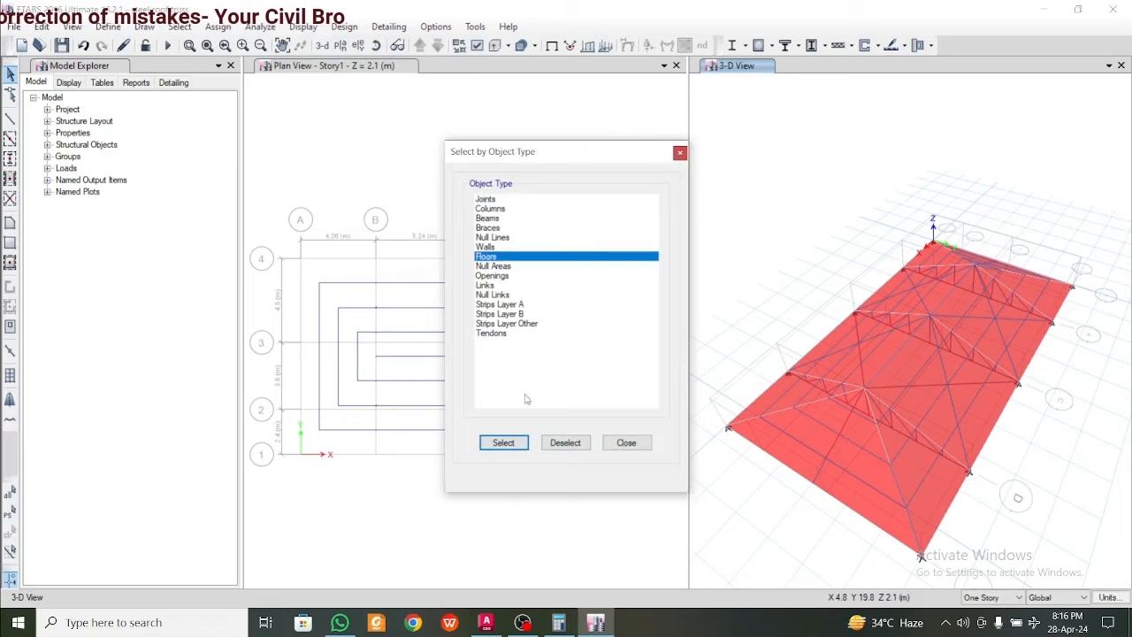
{"action": "left_click", "coordinate": [679, 152]}
Select all shells with the PPGL sheet slab property
{"action": "left_click", "coordinate": [181, 26]}
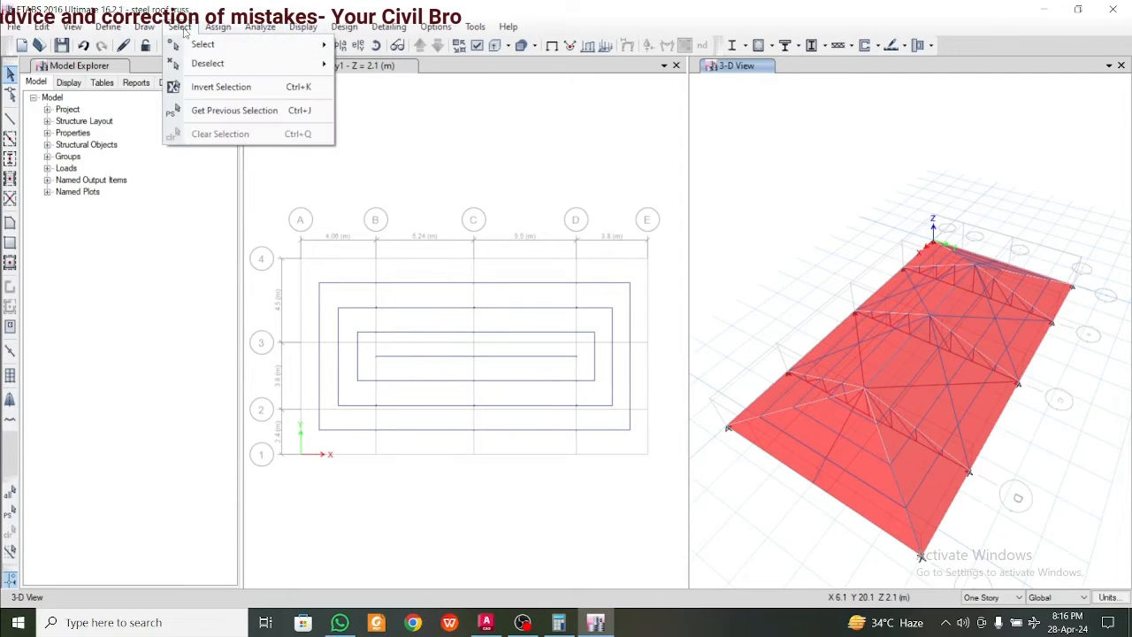
{"action": "mouse_move", "coordinate": [202, 46]}
{"action": "mouse_move", "coordinate": [458, 177]}
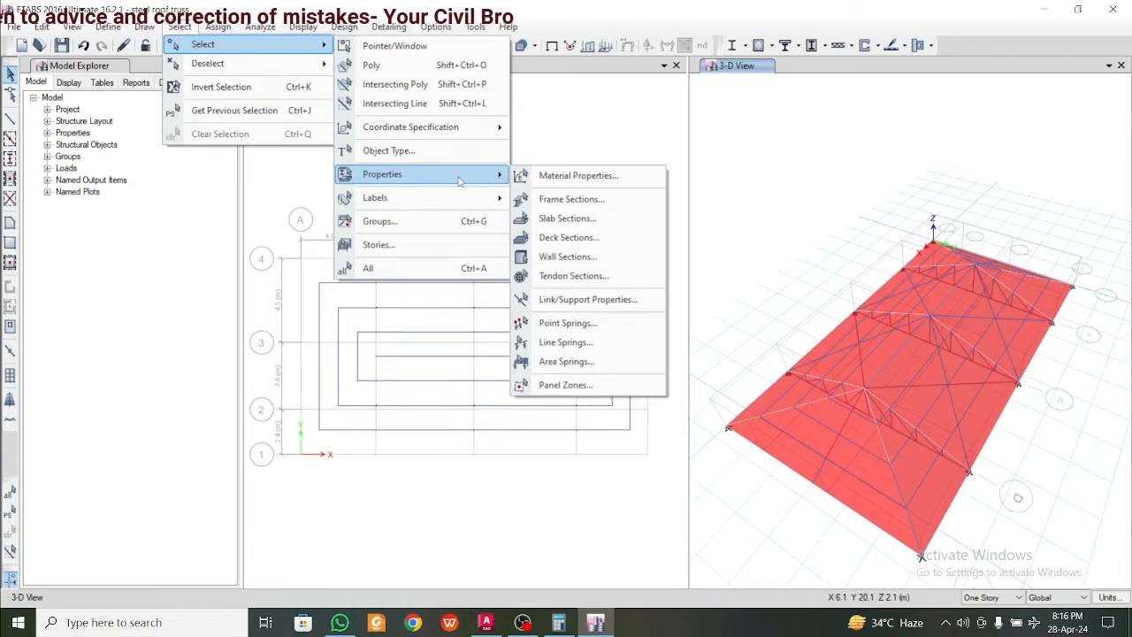
{"action": "left_click", "coordinate": [581, 218]}
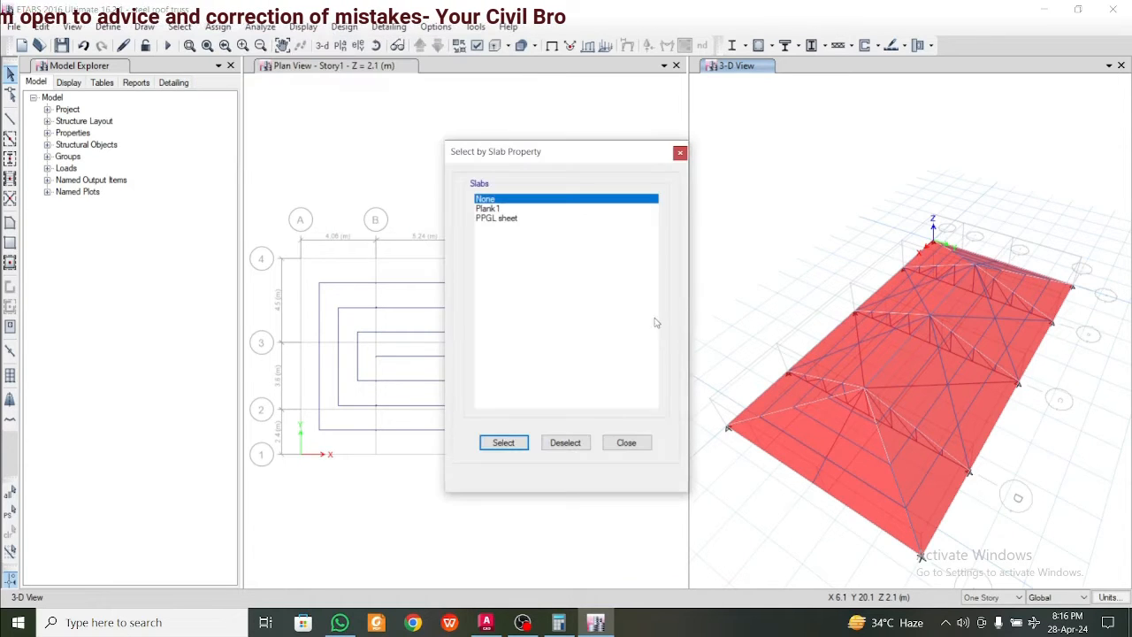
{"action": "left_click", "coordinate": [508, 219]}
{"action": "left_click", "coordinate": [503, 442]}
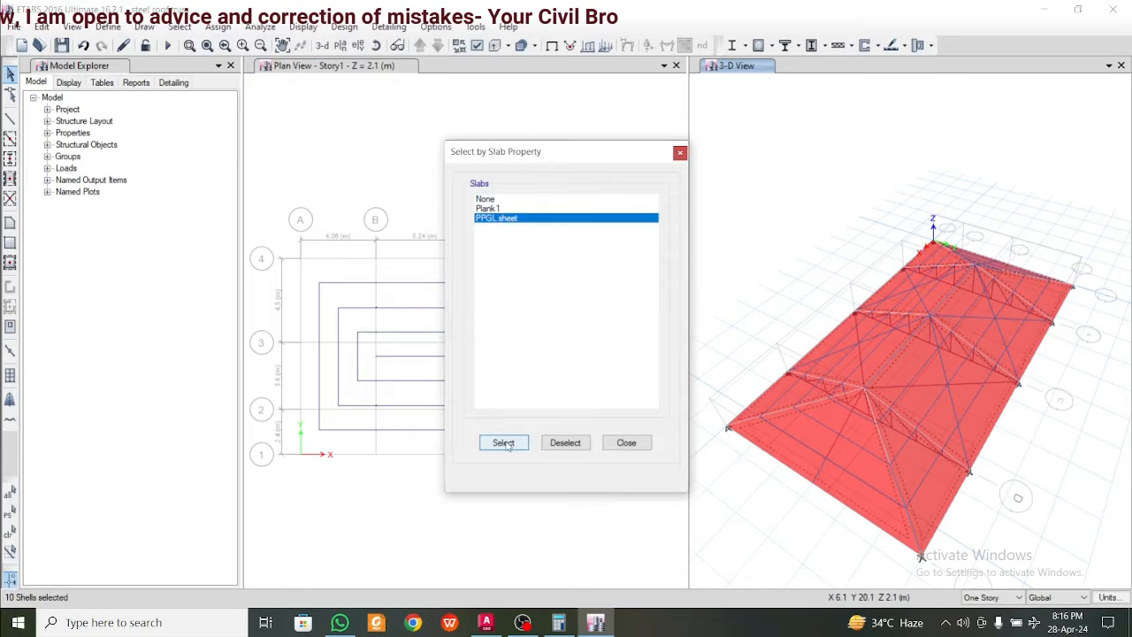
{"action": "left_click", "coordinate": [627, 442]}
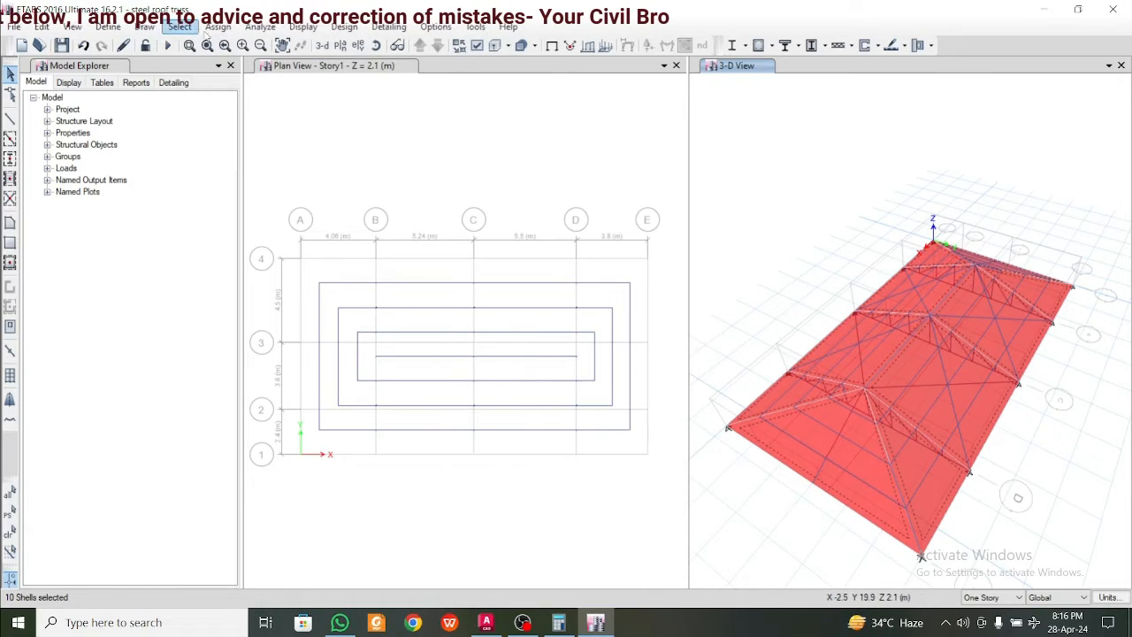
Assign a uniform Dead load of 0.33 kN/m² in the gravity direction to the selected roof shells, replacing existing loads
{"action": "left_click", "coordinate": [217, 26]}
{"action": "mouse_move", "coordinate": [313, 189]}
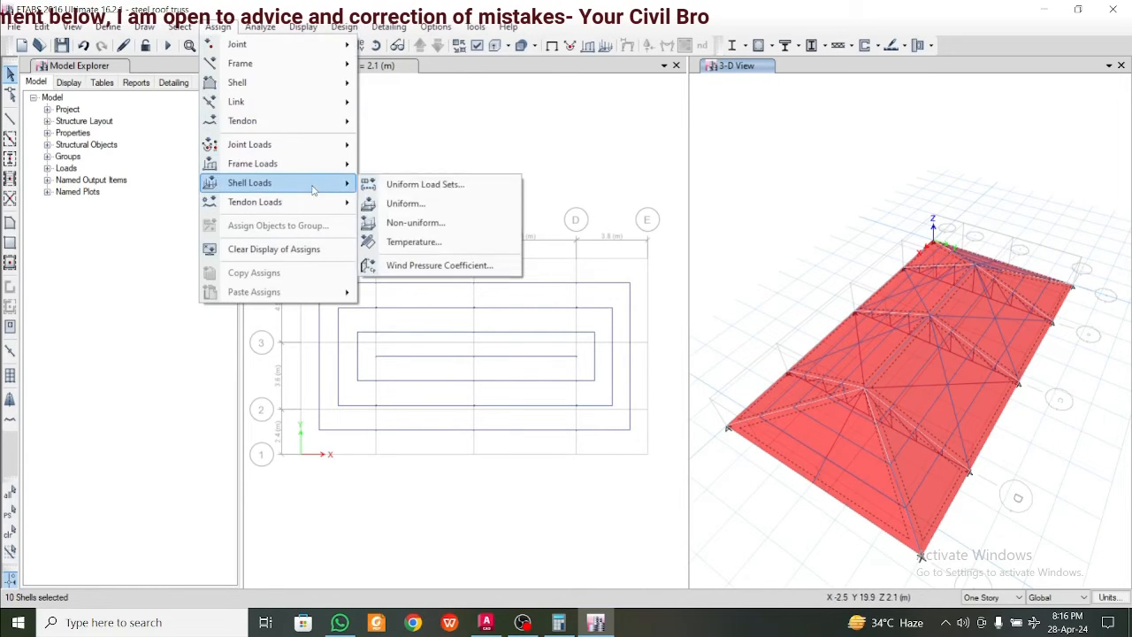
{"action": "left_click", "coordinate": [409, 205]}
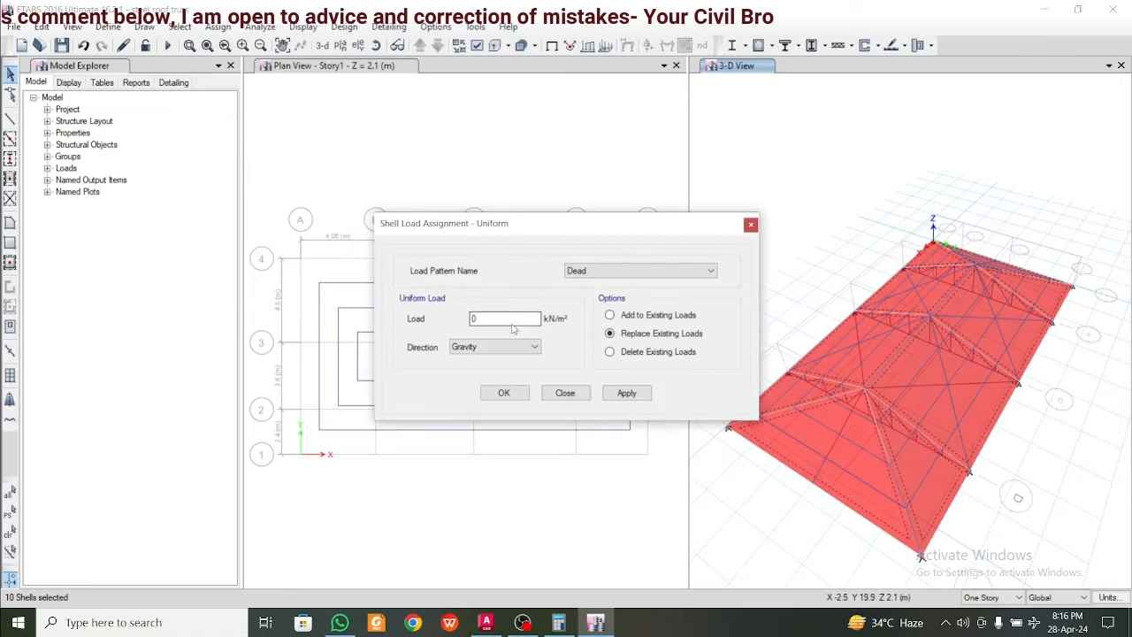
{"action": "double_click", "coordinate": [511, 323]}
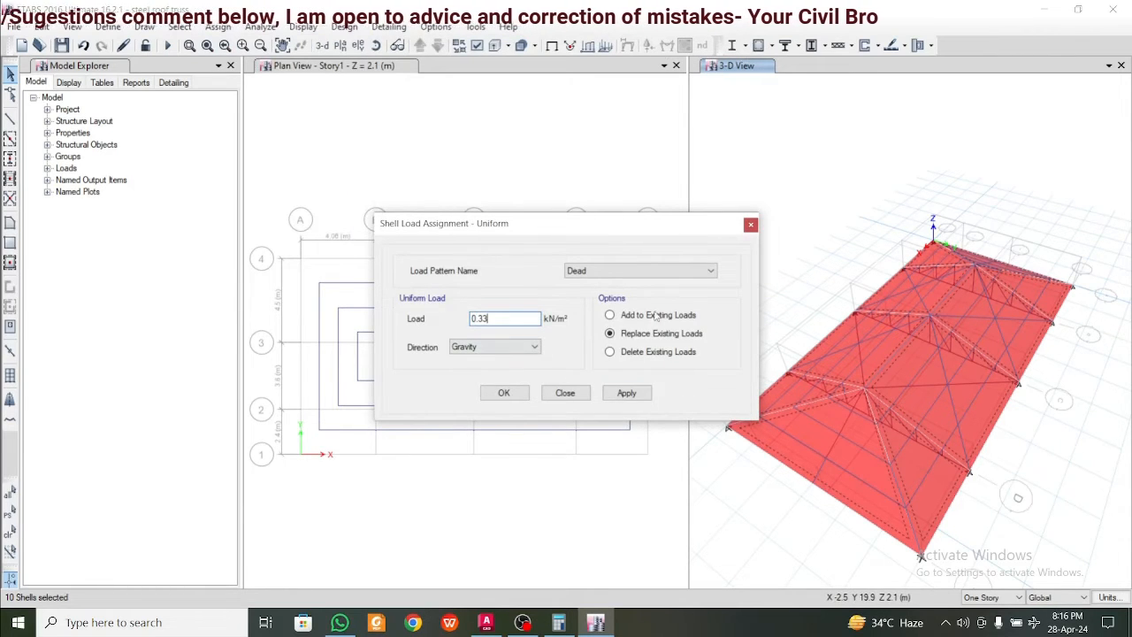
{"action": "type", "text": "0.33"}
{"action": "left_click", "coordinate": [626, 393]}
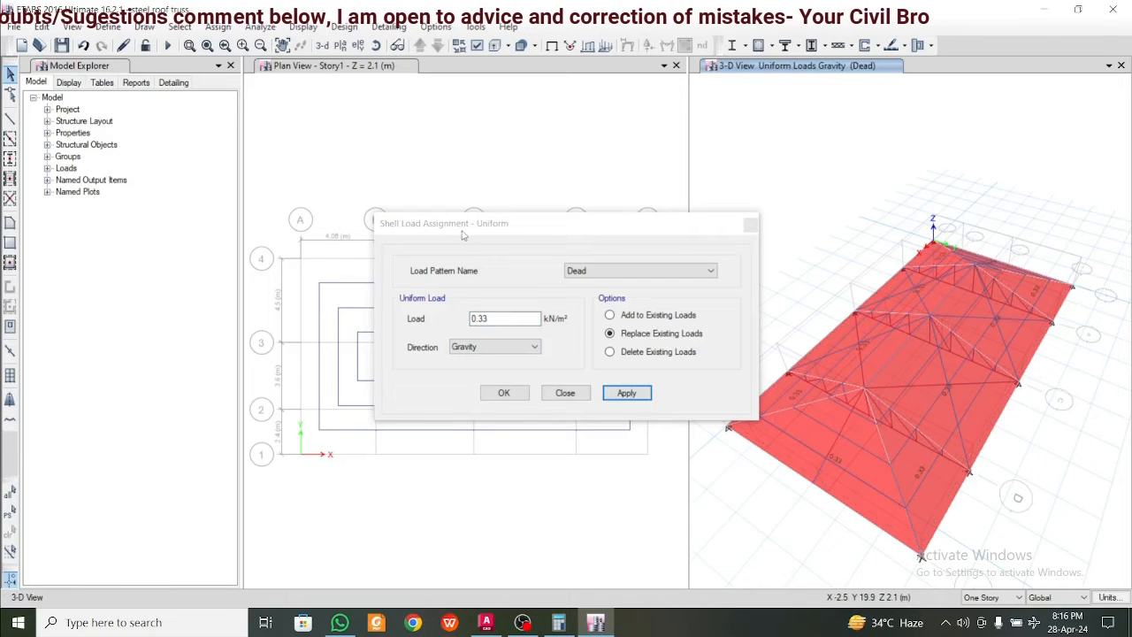
Reselect the PPGL sheet shells and assign them a uniform Live load of 0.75 kN/m² in the gravity direction
{"action": "left_click", "coordinate": [179, 26]}
{"action": "left_click", "coordinate": [212, 110]}
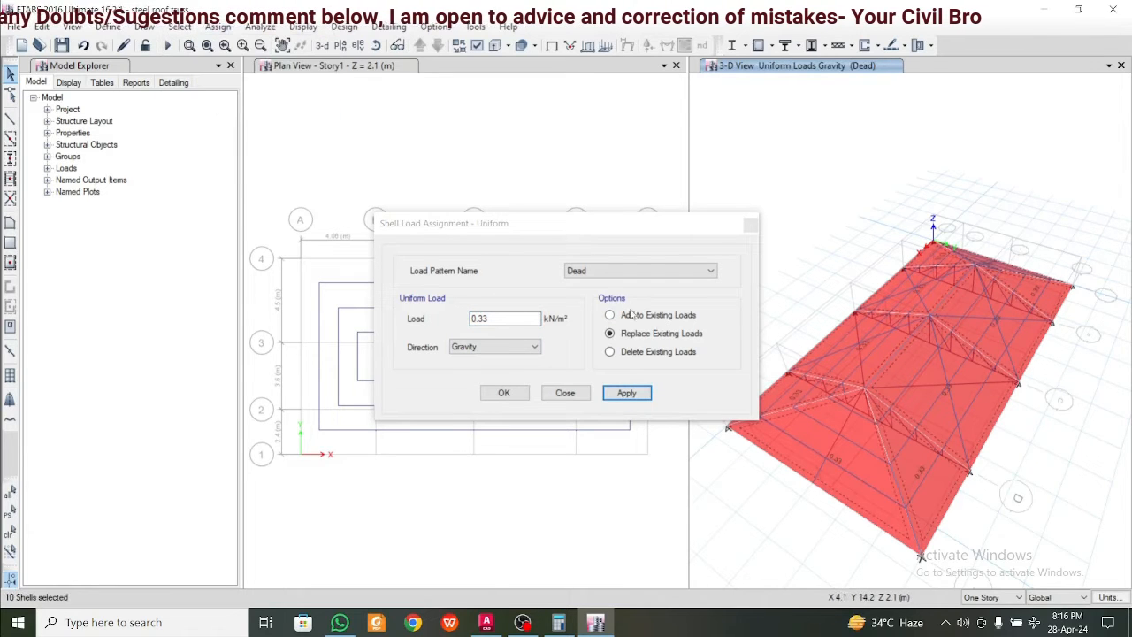
{"action": "left_click", "coordinate": [623, 271]}
{"action": "left_click", "coordinate": [618, 297]}
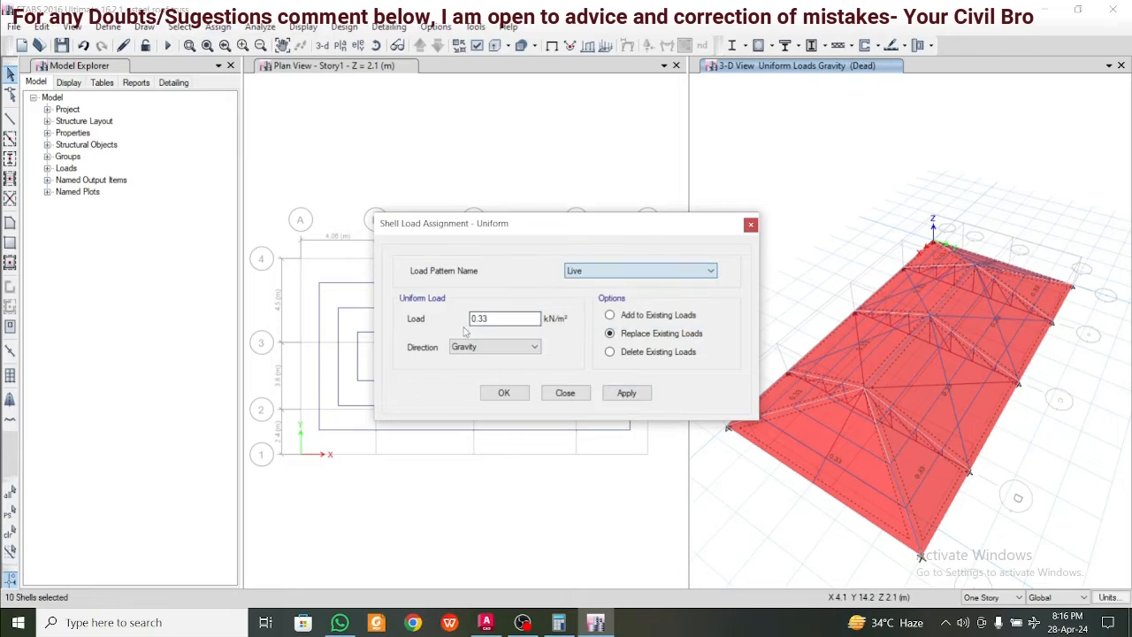
{"action": "left_click_drag", "start_coordinate": [489, 318], "coordinate": [473, 319]}
{"action": "type", "text": "0."}
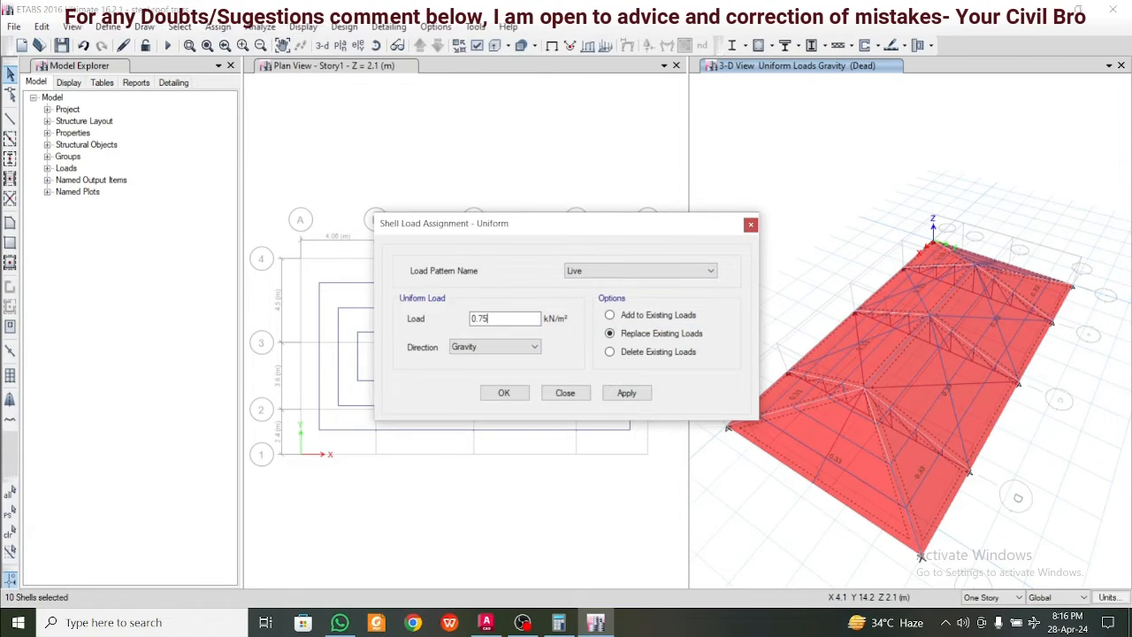
{"action": "type", "text": "75"}
{"action": "left_click", "coordinate": [626, 394]}
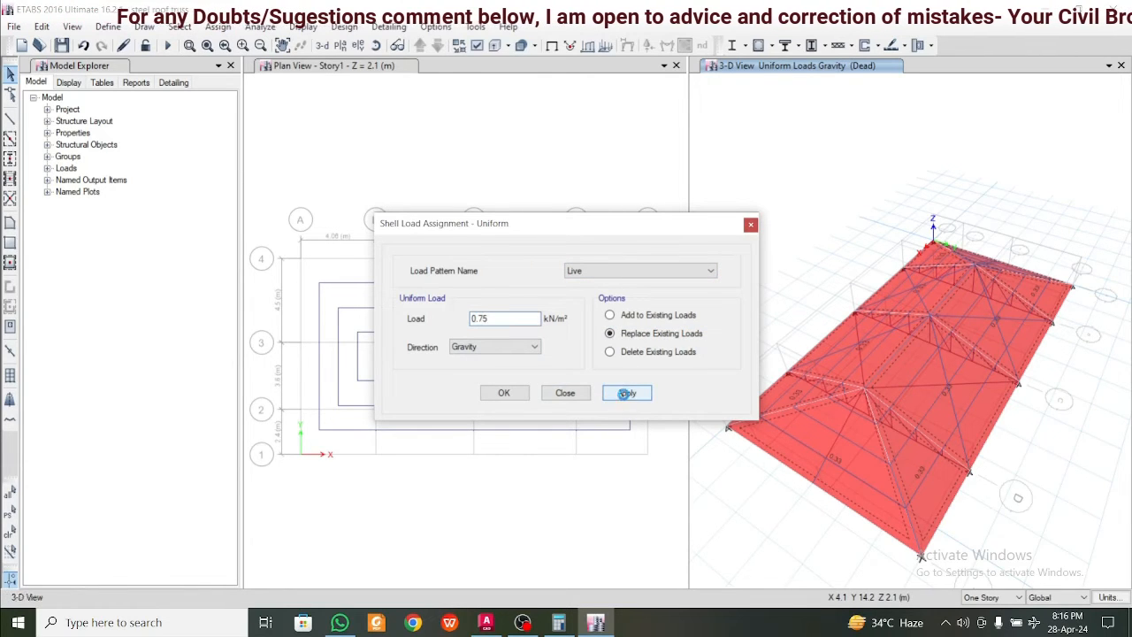
{"action": "left_click", "coordinate": [516, 397]}
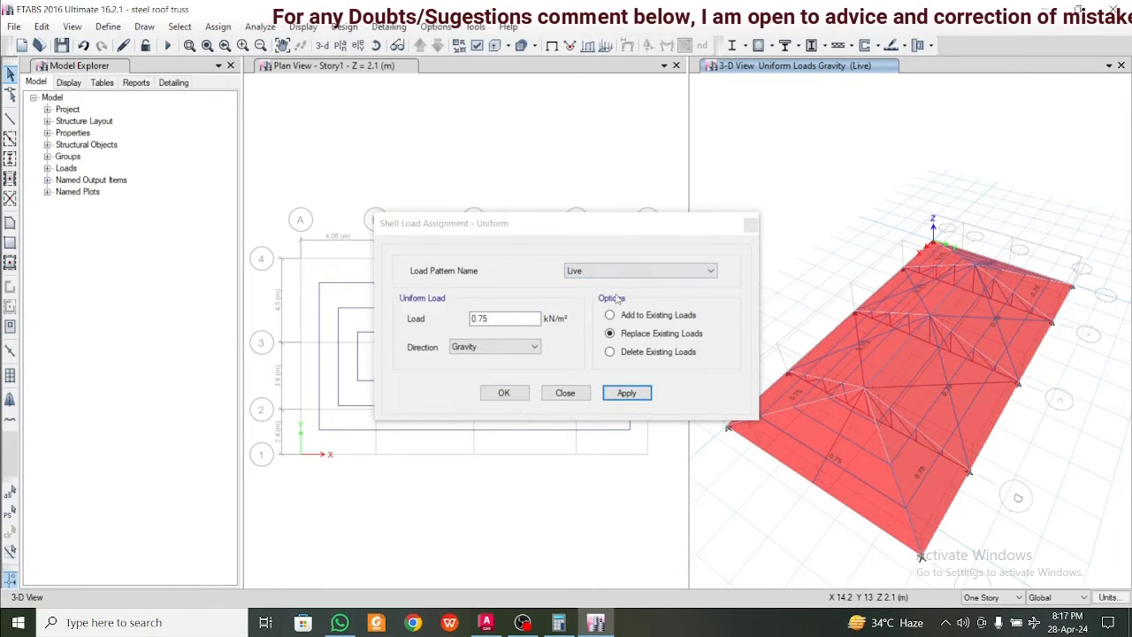
Select the four shells of the long roof slope on the grid line 4 side in the 3-D view
{"action": "left_click", "coordinate": [941, 485]}
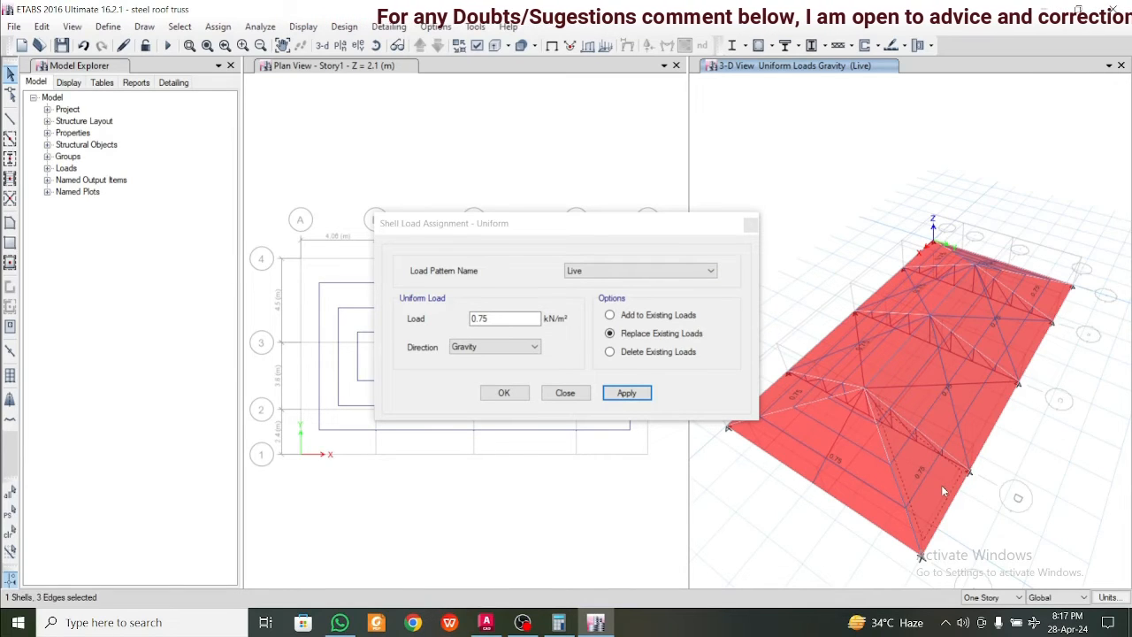
{"action": "left_click", "coordinate": [988, 432]}
{"action": "left_click", "coordinate": [1036, 334]}
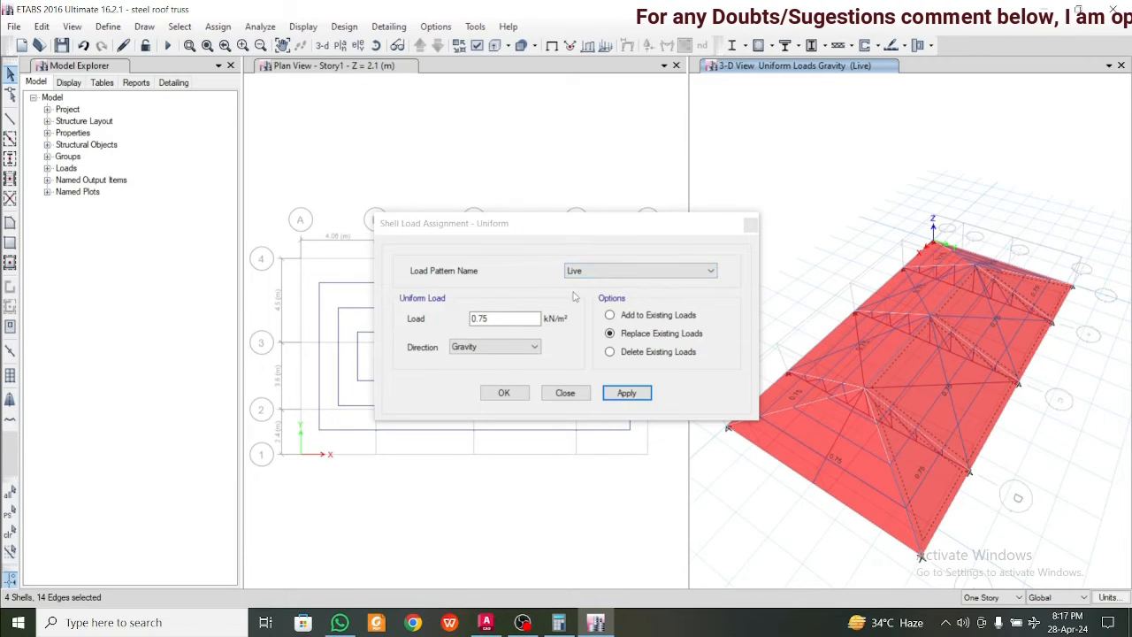
{"action": "left_click", "coordinate": [599, 275]}
{"action": "left_click", "coordinate": [611, 313]}
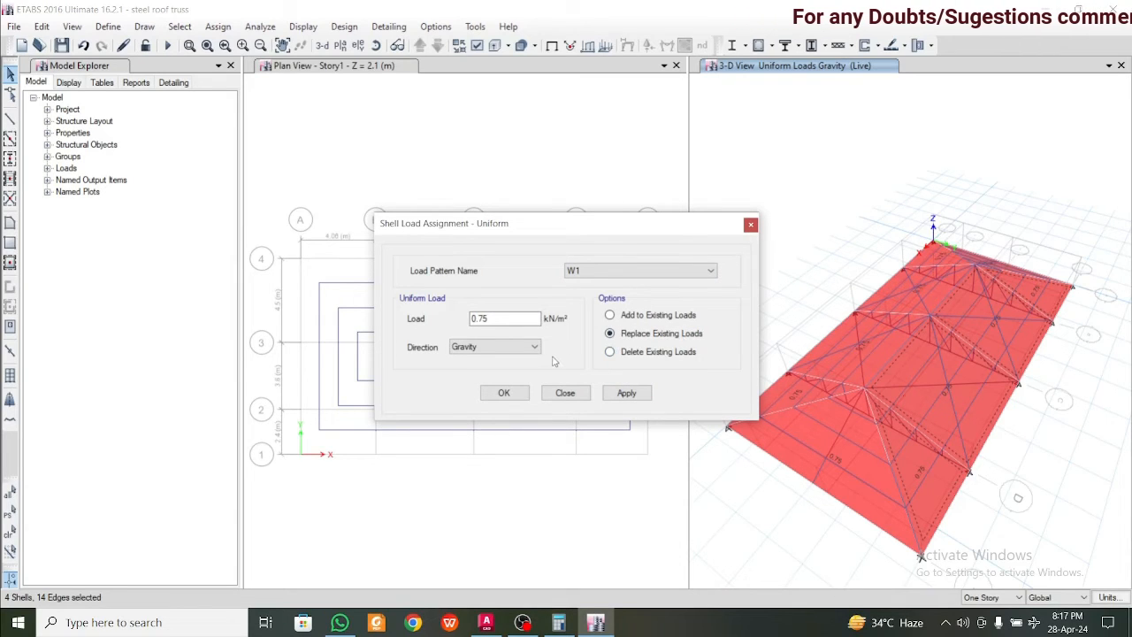
{"action": "left_click", "coordinate": [750, 224]}
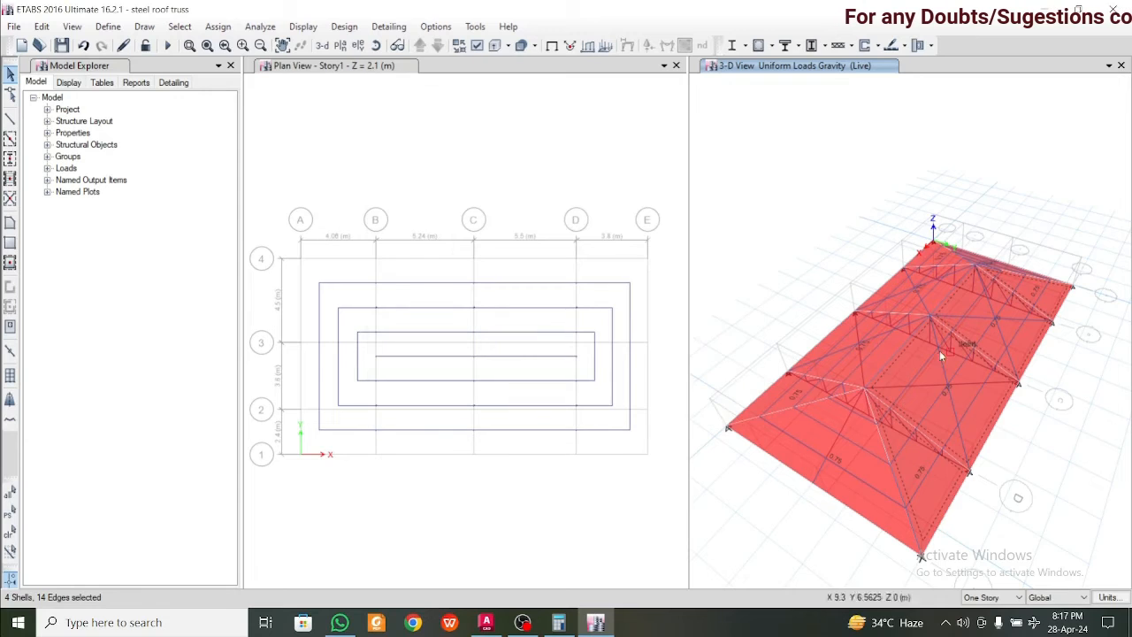
Assign a windward wind pressure coefficient Cp of 1 for W1 to the selected roof slope shells
{"action": "left_click", "coordinate": [218, 26]}
{"action": "mouse_move", "coordinate": [249, 182]}
{"action": "left_click", "coordinate": [413, 265]}
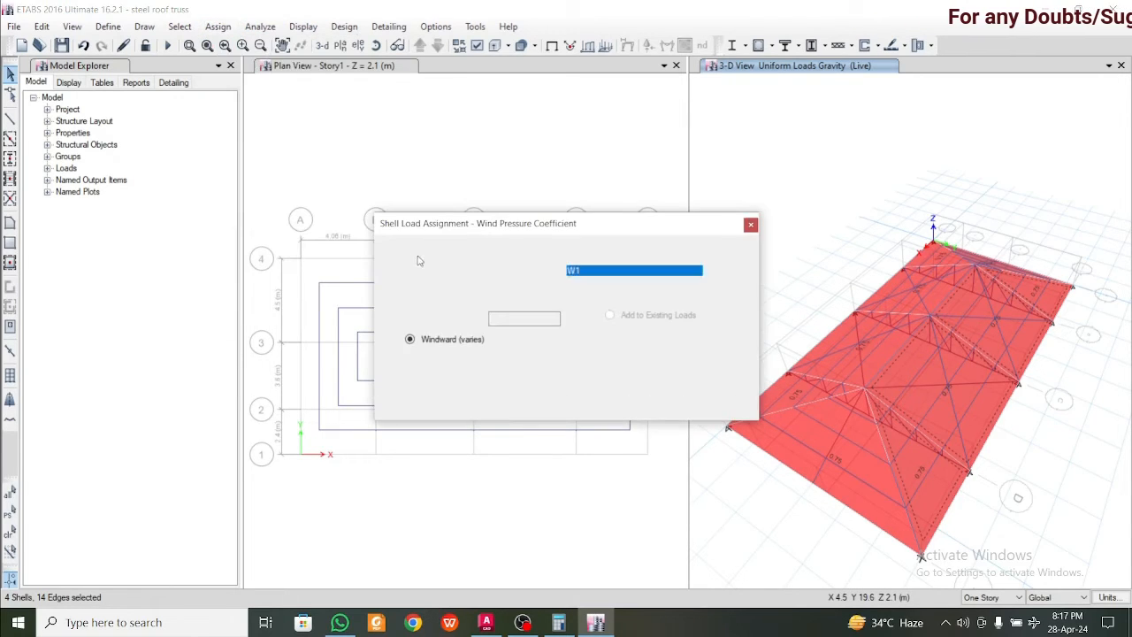
{"action": "double_click", "coordinate": [513, 318]}
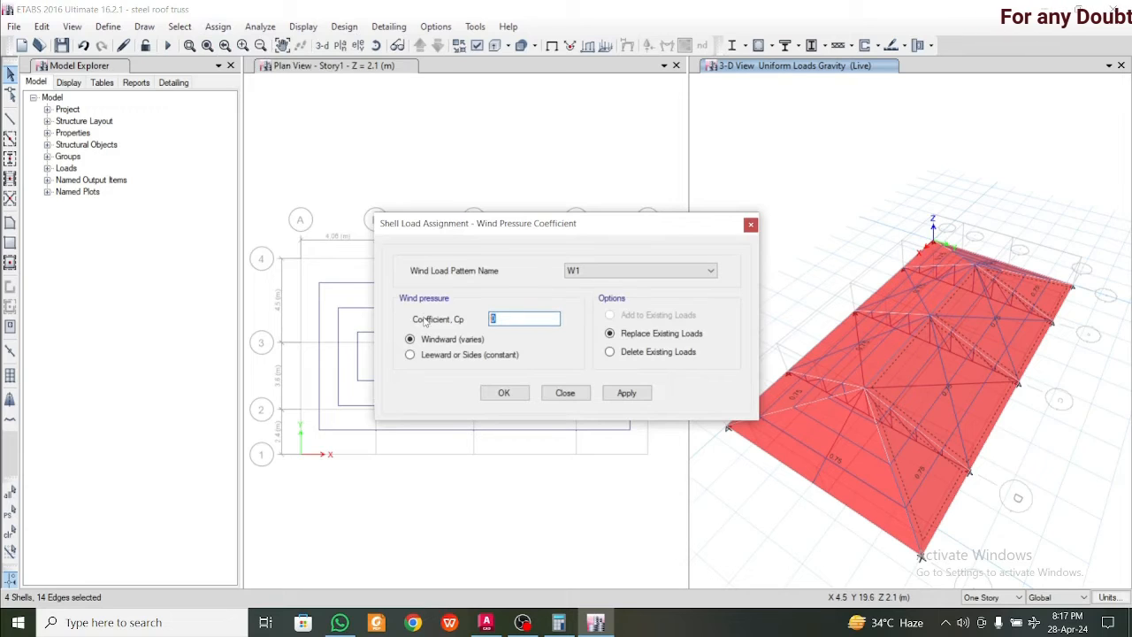
{"action": "type", "text": "1"}
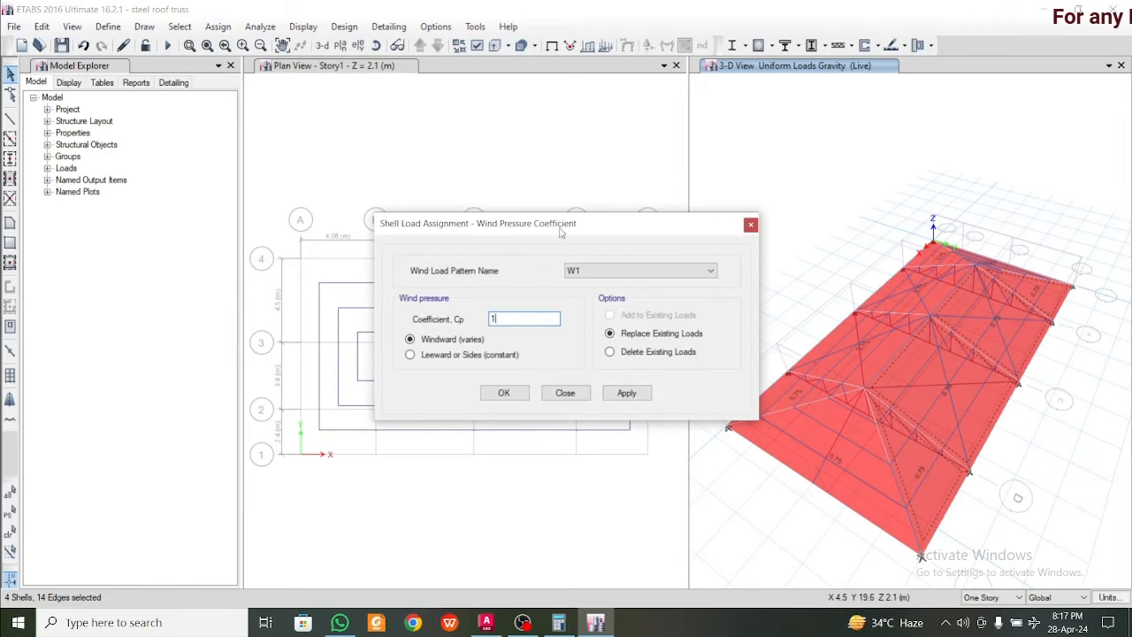
{"action": "left_click_drag", "start_coordinate": [559, 233], "coordinate": [468, 232]}
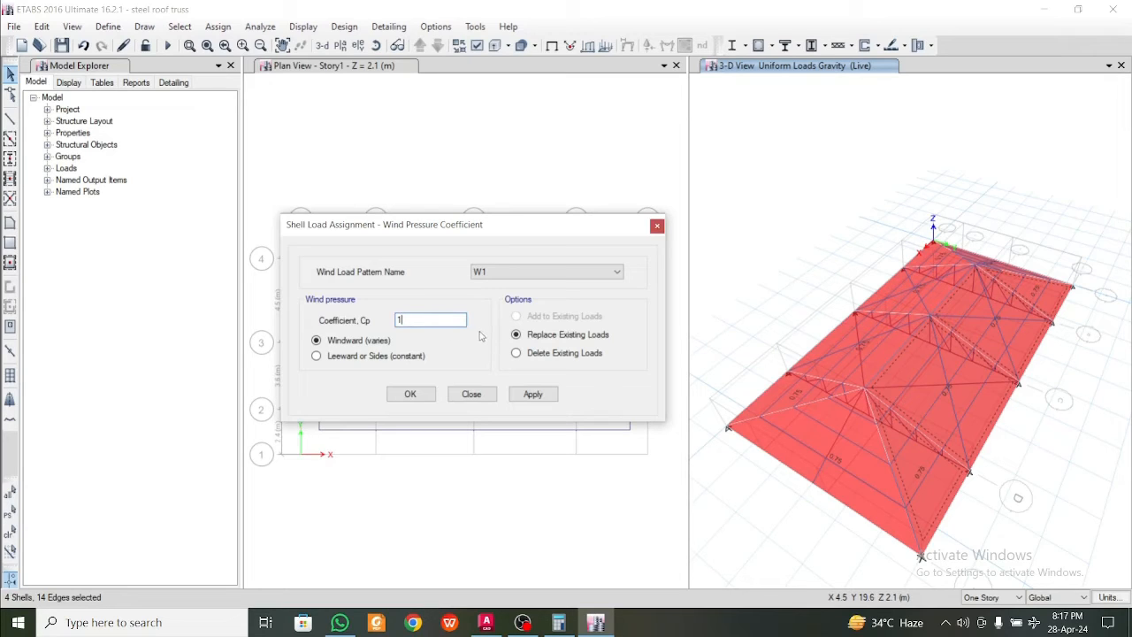
{"action": "left_click", "coordinate": [532, 394]}
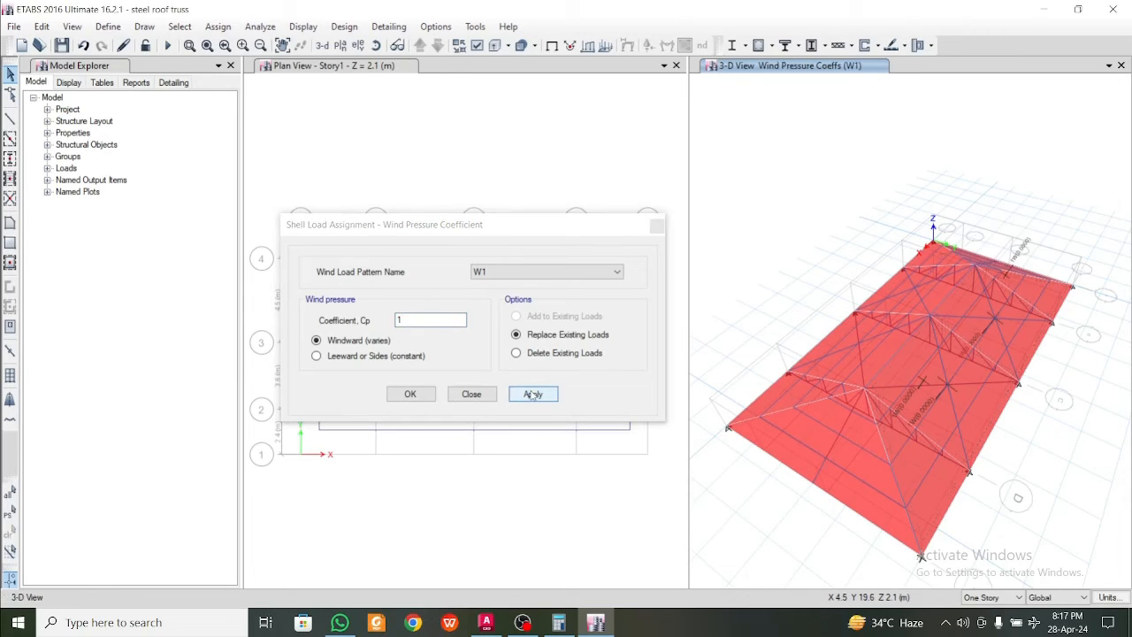
Select the four shells of the opposite long roof slope and assign them a leeward wind pressure coefficient of 1 for W1
{"action": "left_click", "coordinate": [788, 396]}
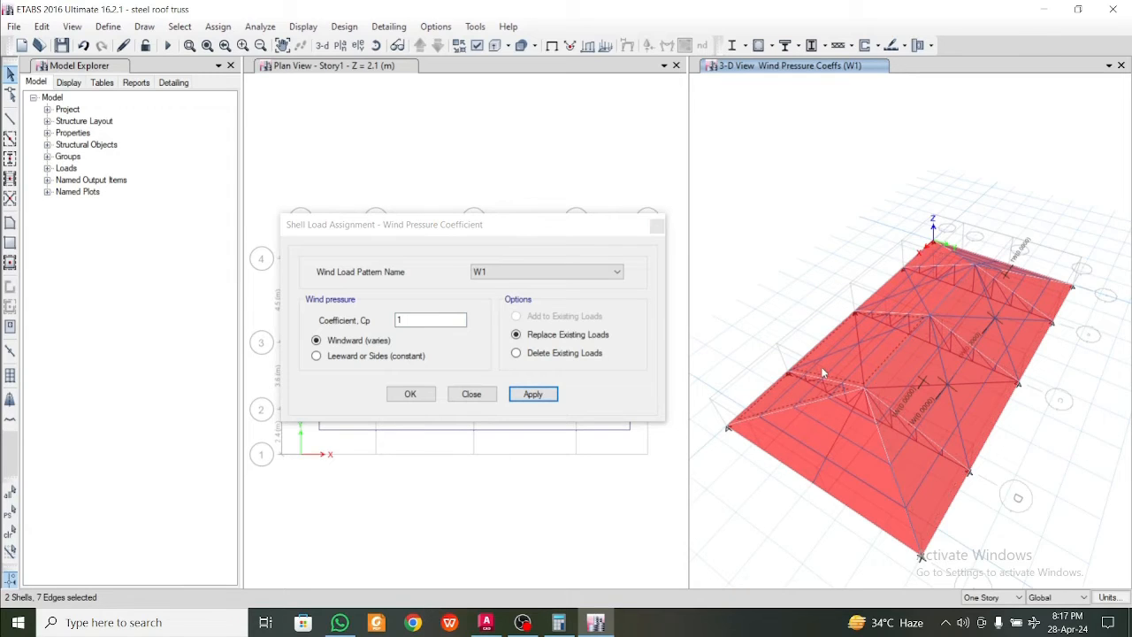
{"action": "left_click", "coordinate": [889, 306]}
{"action": "left_click", "coordinate": [385, 358]}
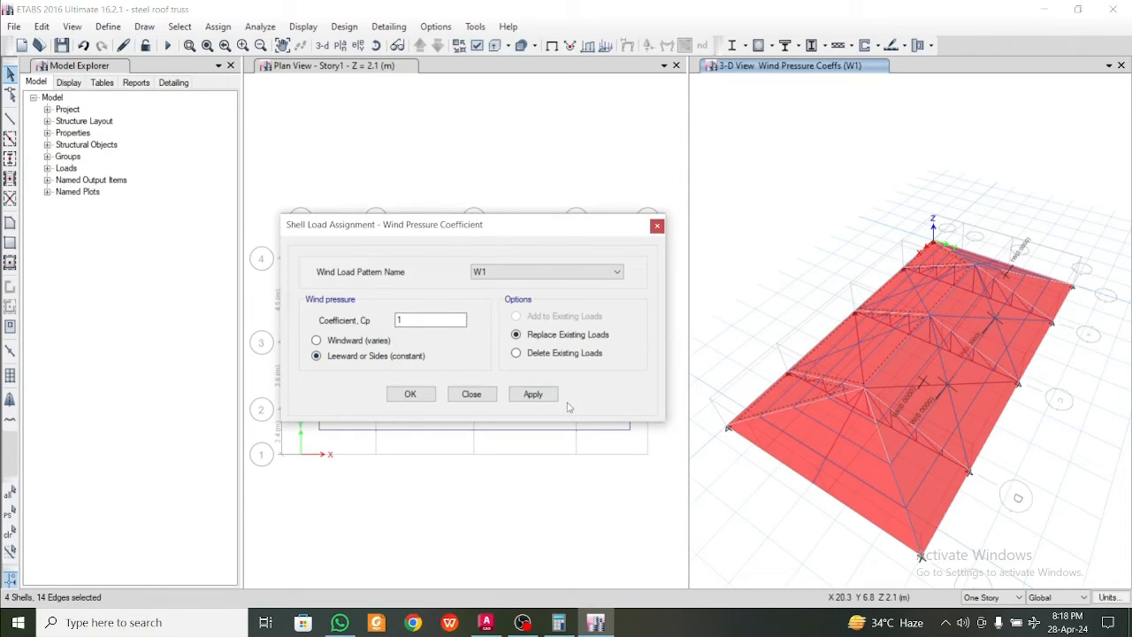
{"action": "left_click", "coordinate": [534, 396]}
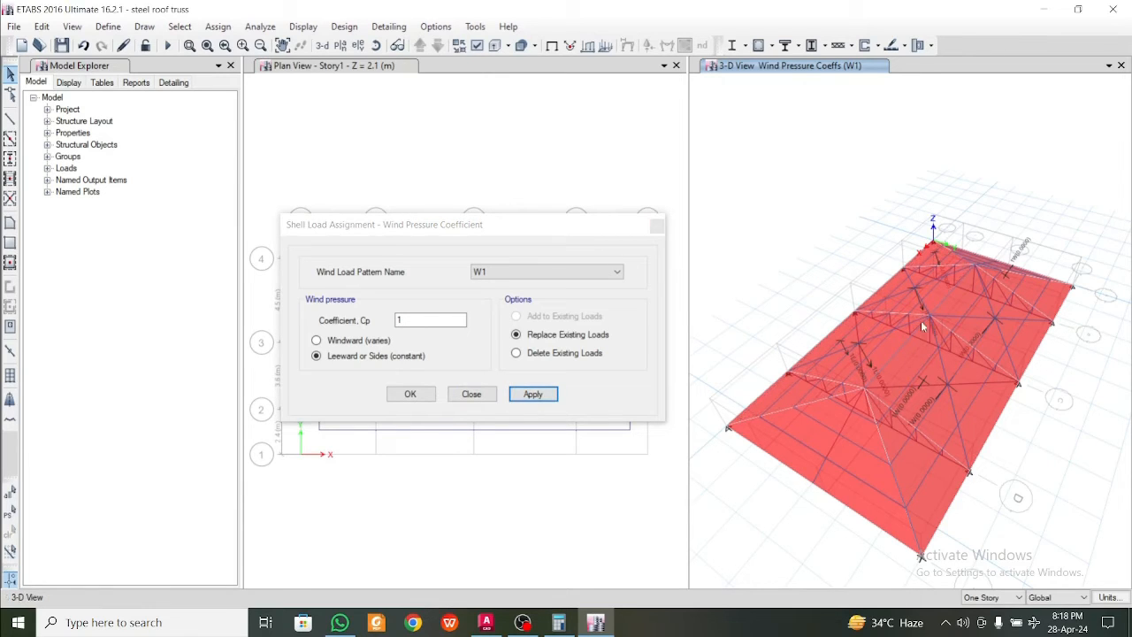
Assign a windward wind pressure coefficient of 1 for W2 to the four shells of the long roof slope on the grid line 1 side
{"action": "left_click", "coordinate": [534, 273]}
{"action": "left_click", "coordinate": [534, 298]}
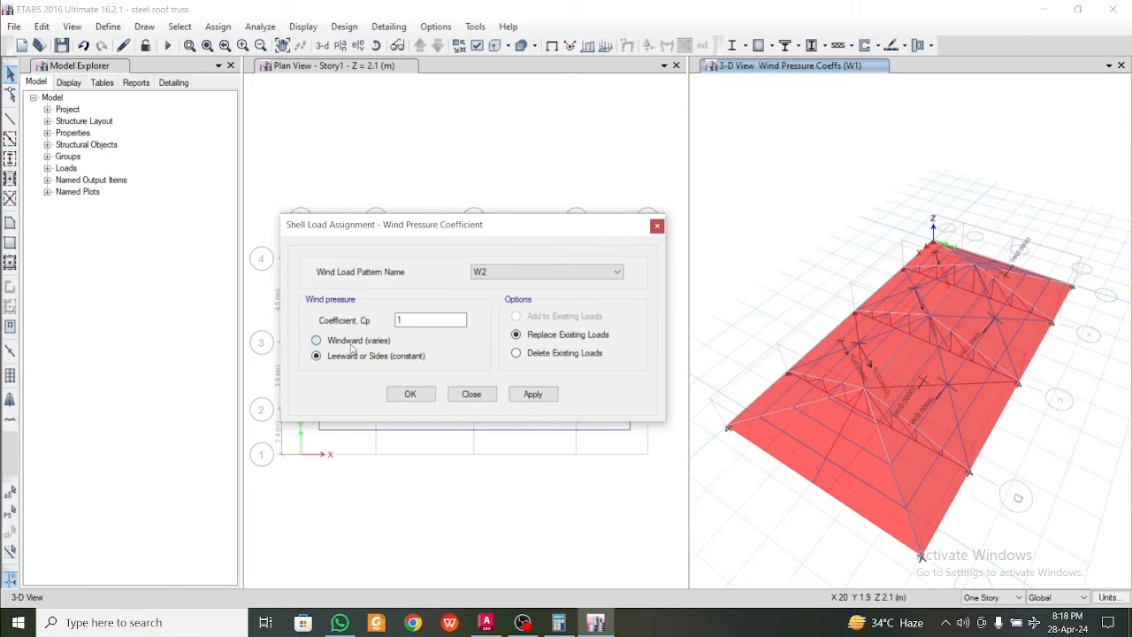
{"action": "left_click", "coordinate": [315, 341]}
{"action": "left_click", "coordinate": [944, 477]}
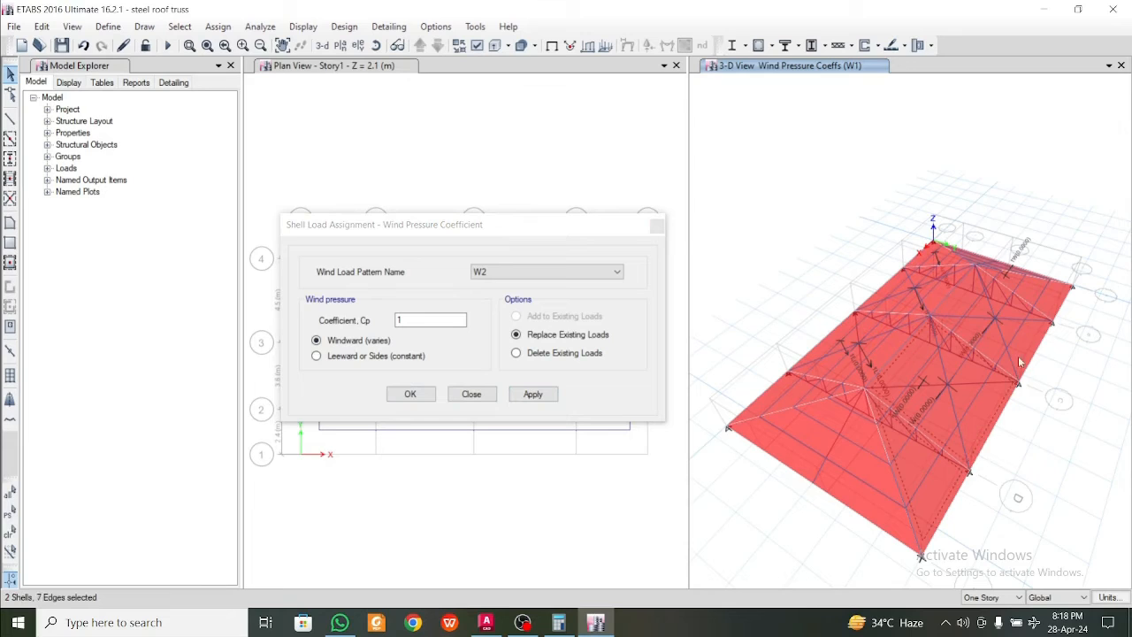
{"action": "left_click", "coordinate": [1046, 317]}
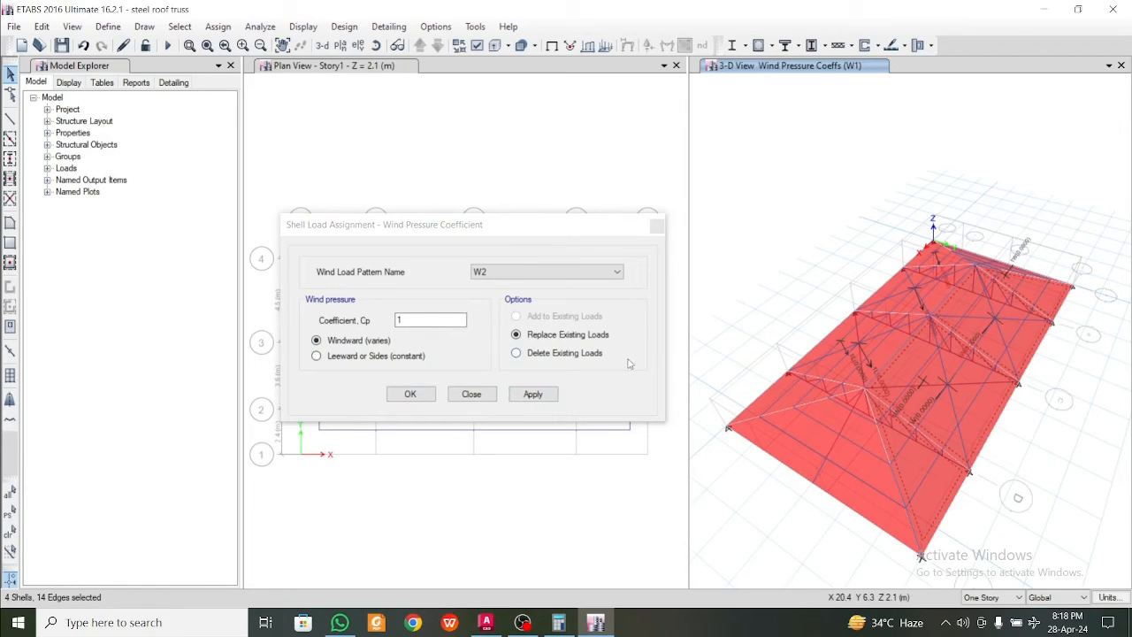
{"action": "left_click", "coordinate": [770, 390]}
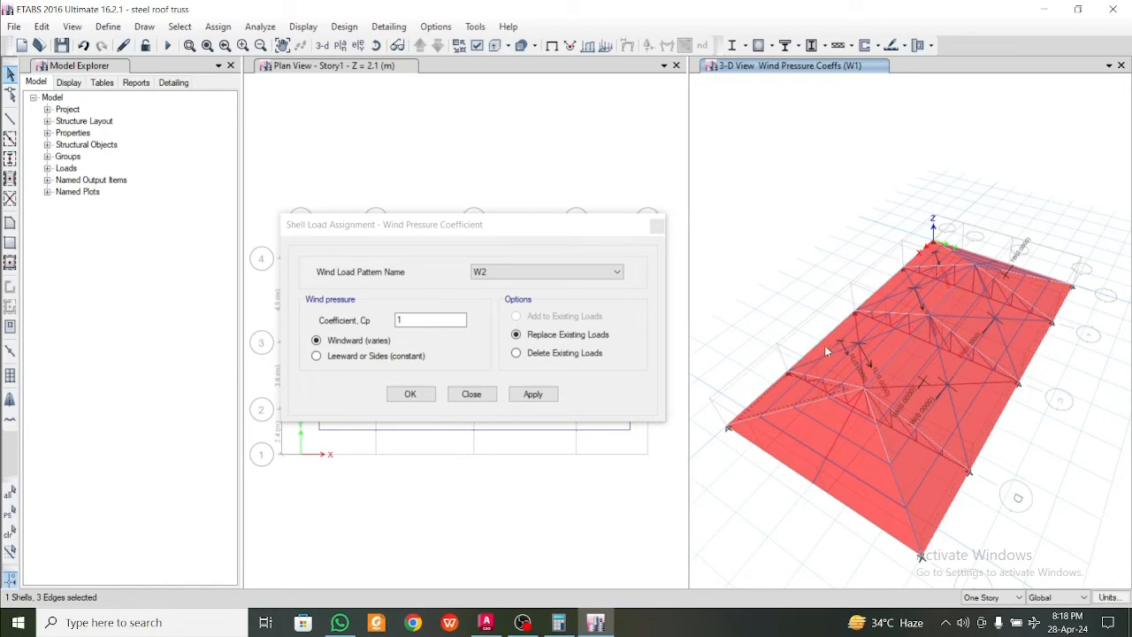
{"action": "left_click", "coordinate": [889, 283]}
{"action": "left_click", "coordinate": [529, 397]}
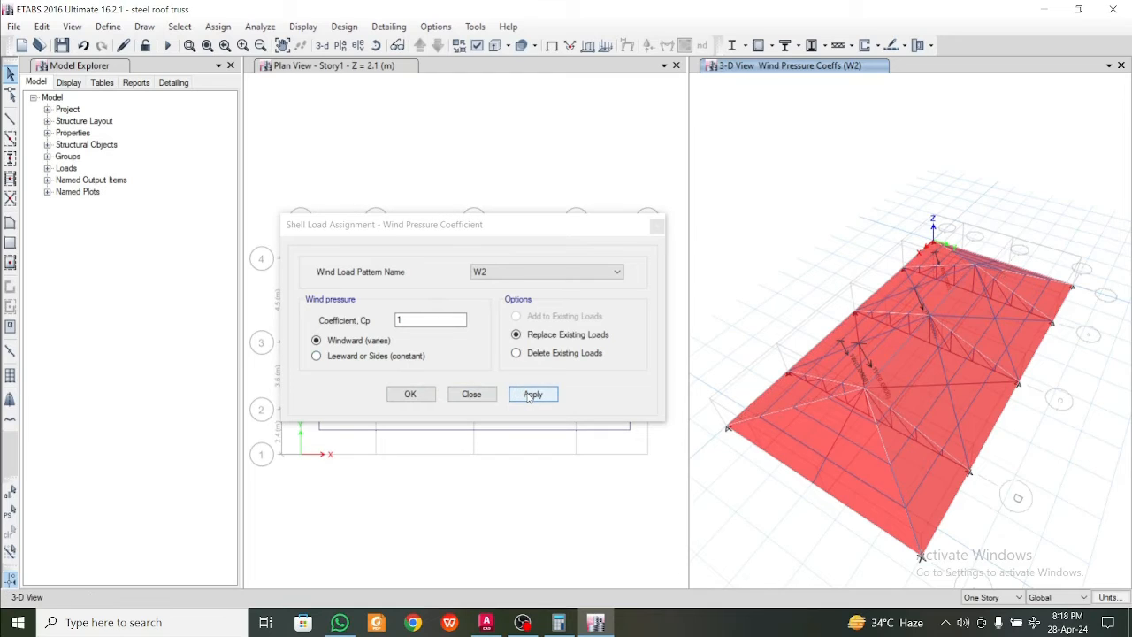
Assign a leeward wind pressure coefficient of 1 for W2 to the four shells of the long roof slope on the grid line 4 side
{"action": "left_click", "coordinate": [366, 359]}
{"action": "left_click", "coordinate": [956, 457]}
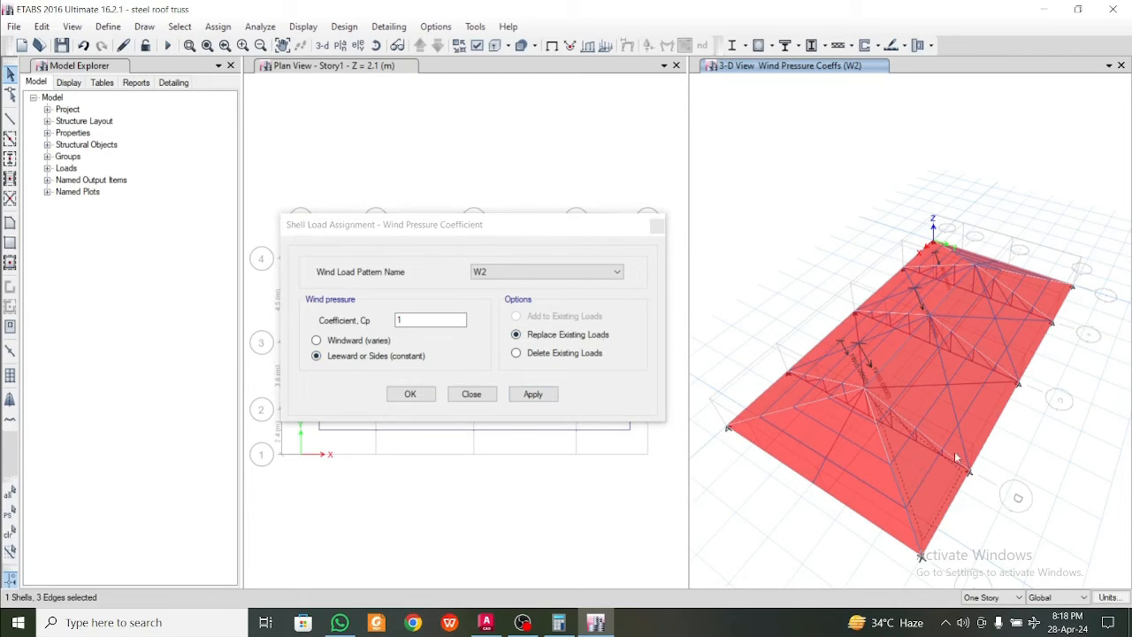
{"action": "left_click", "coordinate": [1031, 355]}
{"action": "left_click", "coordinate": [528, 396]}
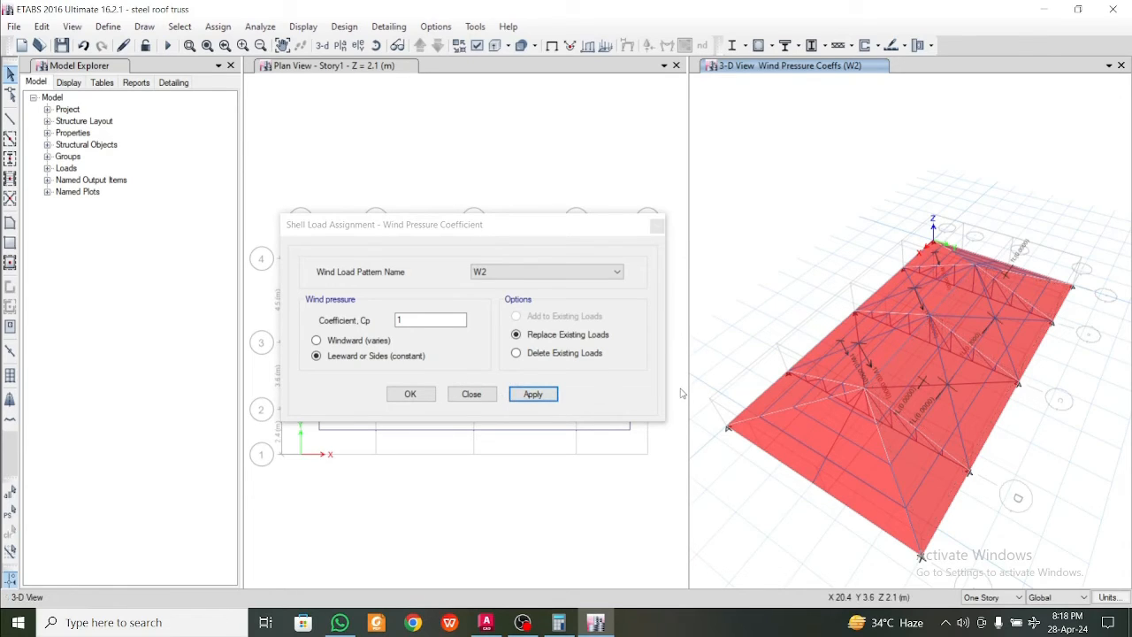
{"action": "left_click", "coordinate": [408, 395]}
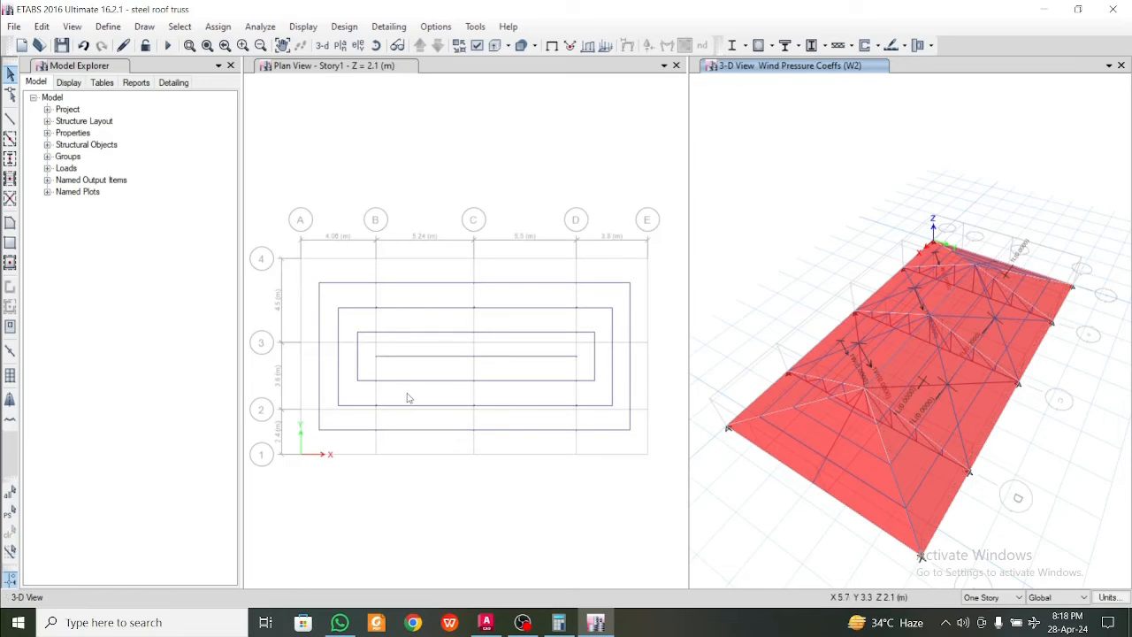
Add the default design load combinations for Steel Frame Design to the model
{"action": "left_click", "coordinate": [101, 28]}
{"action": "left_click", "coordinate": [191, 387]}
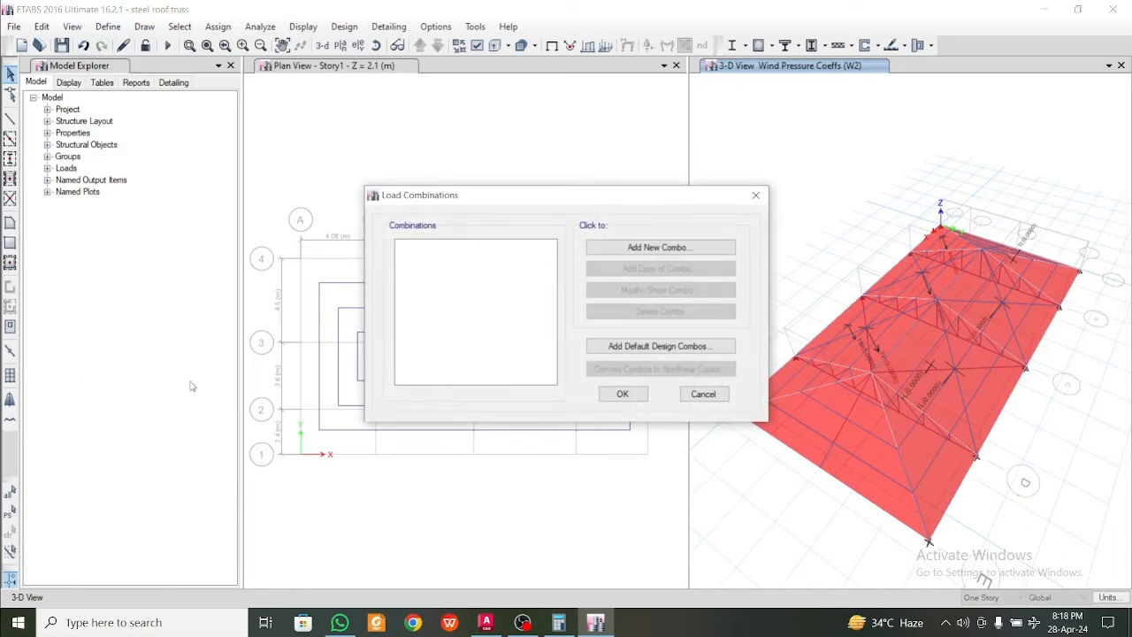
{"action": "left_click", "coordinate": [659, 247]}
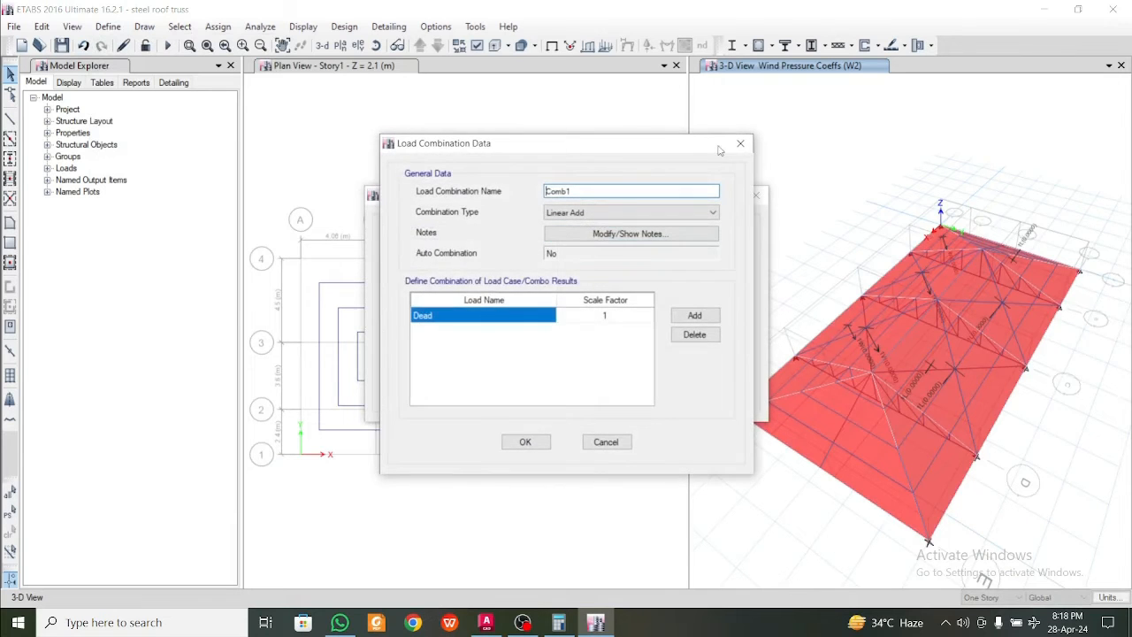
{"action": "left_click", "coordinate": [740, 144]}
{"action": "left_click", "coordinate": [706, 346]}
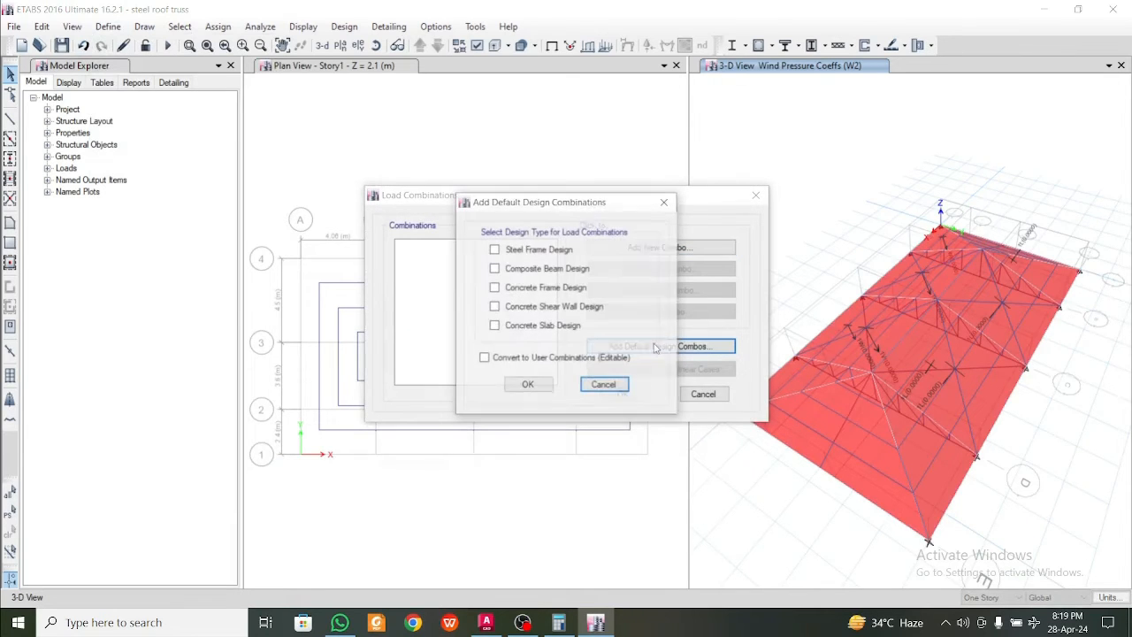
{"action": "left_click", "coordinate": [527, 252]}
{"action": "left_click", "coordinate": [527, 385]}
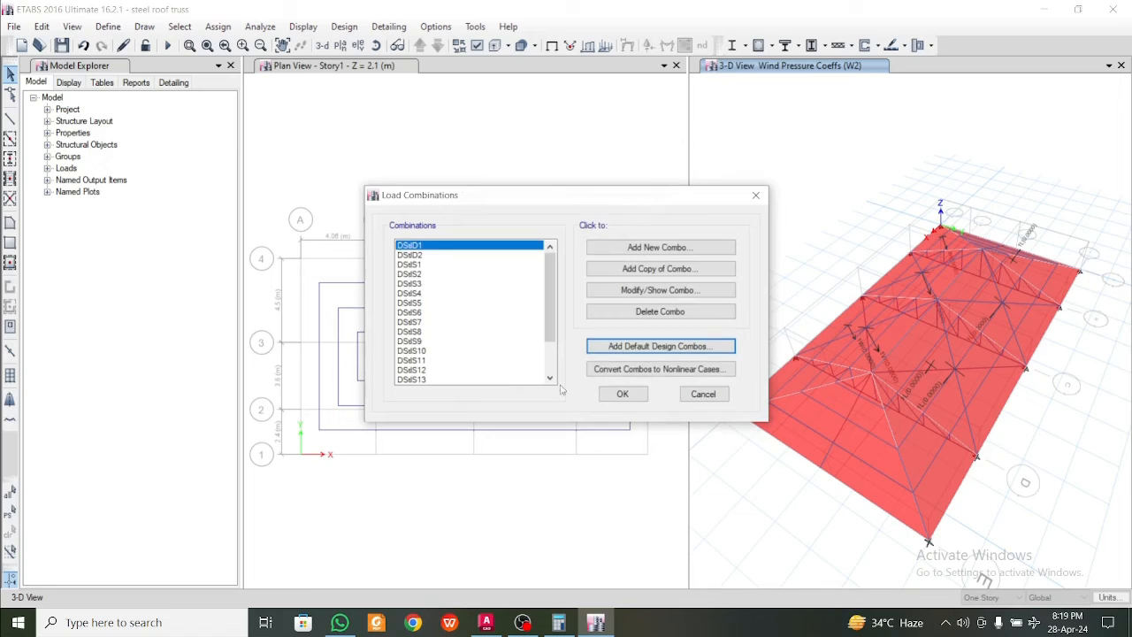
{"action": "left_click", "coordinate": [624, 394]}
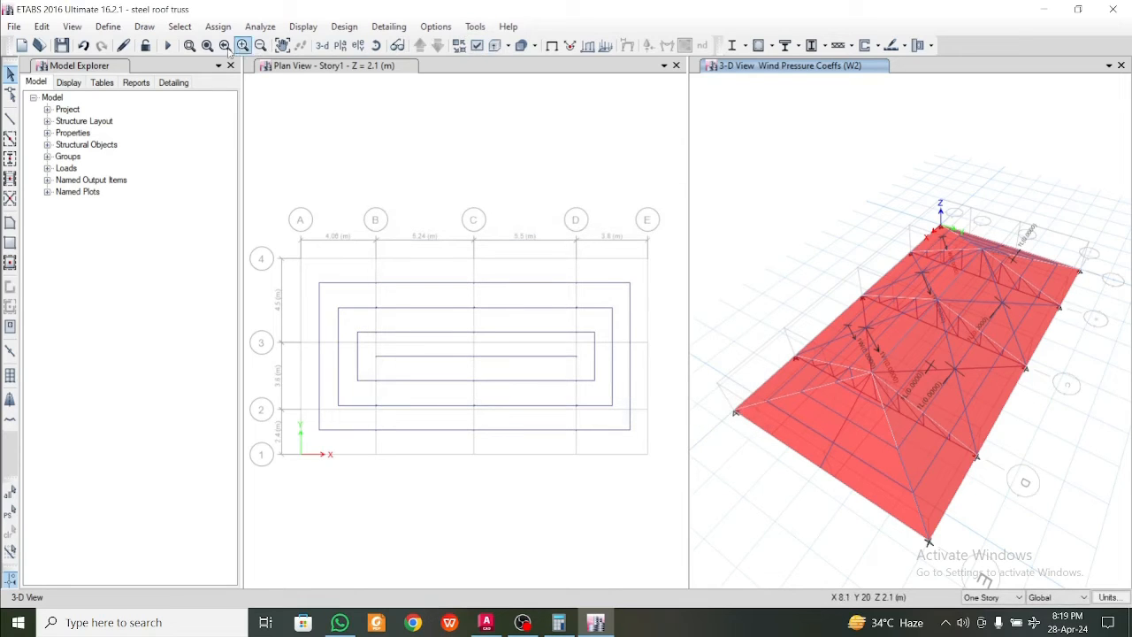
Run the structural analysis and the steel frame design check for the roof truss
{"action": "left_click", "coordinate": [167, 45]}
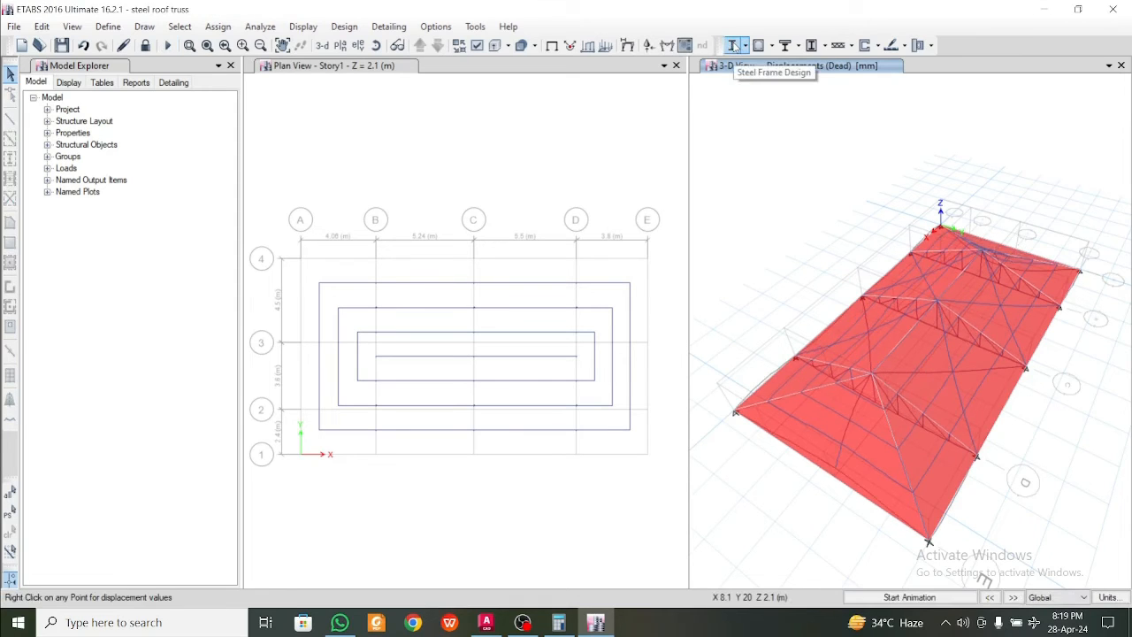
{"action": "left_click", "coordinate": [733, 45]}
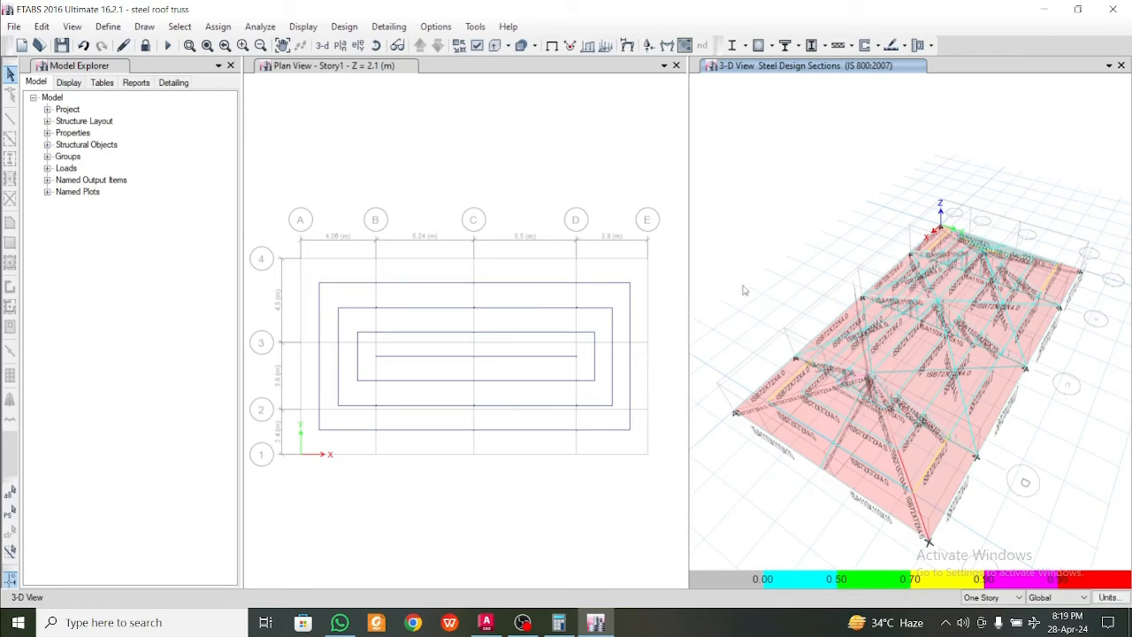
Verify whether all steel members pass the design check and select the frames that fail the stress/capacity check
{"action": "left_click", "coordinate": [744, 46]}
{"action": "left_click", "coordinate": [745, 47]}
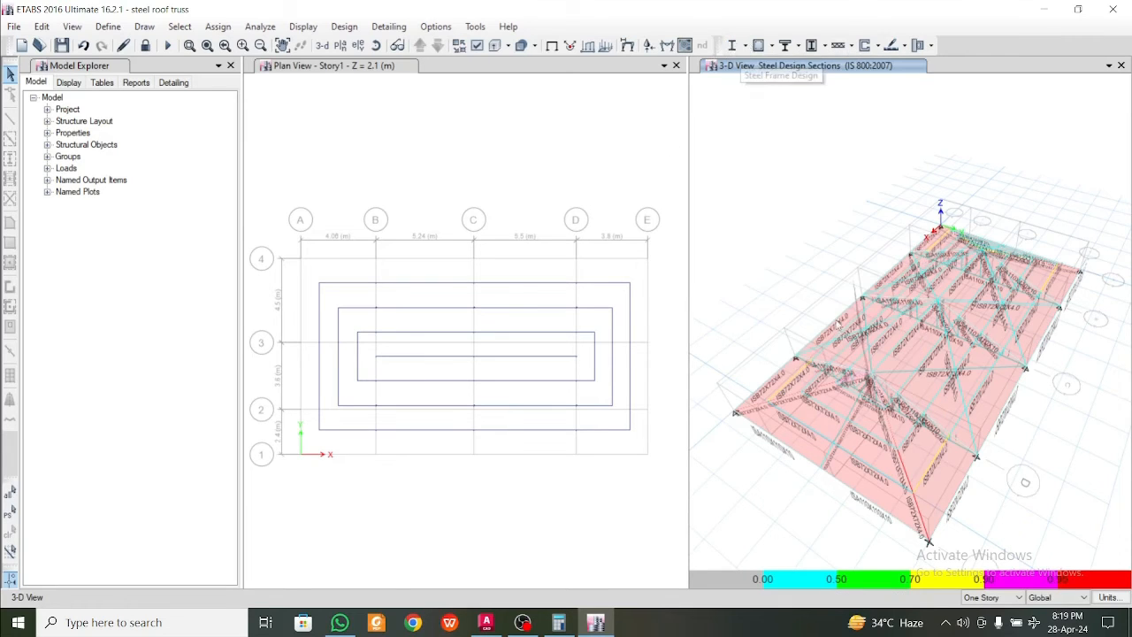
{"action": "left_click", "coordinate": [745, 46]}
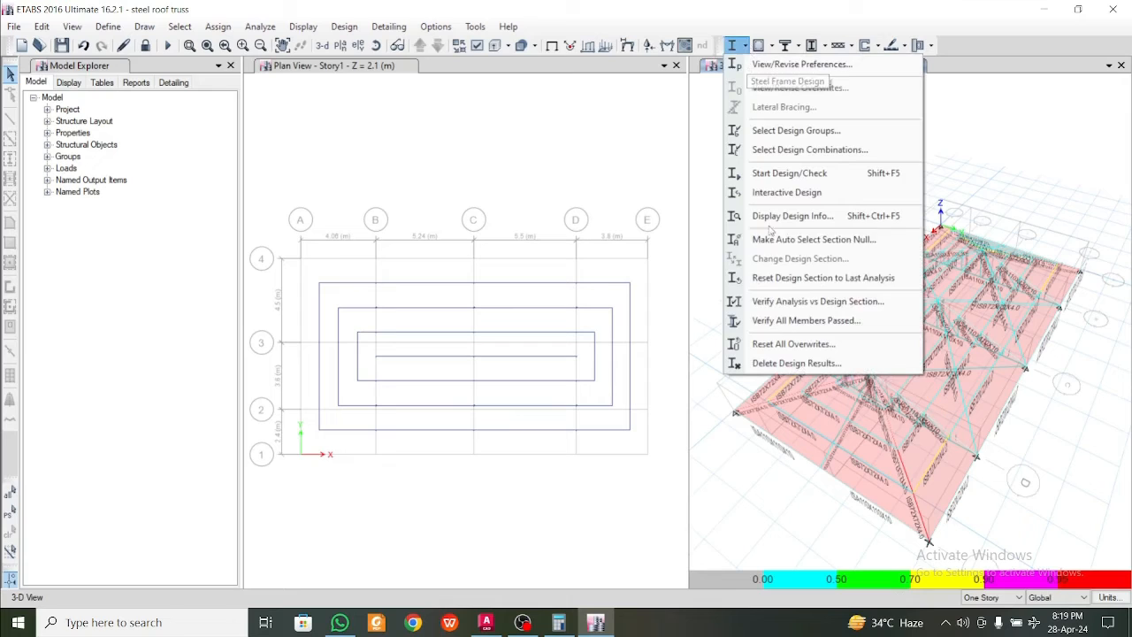
{"action": "left_click", "coordinate": [796, 323]}
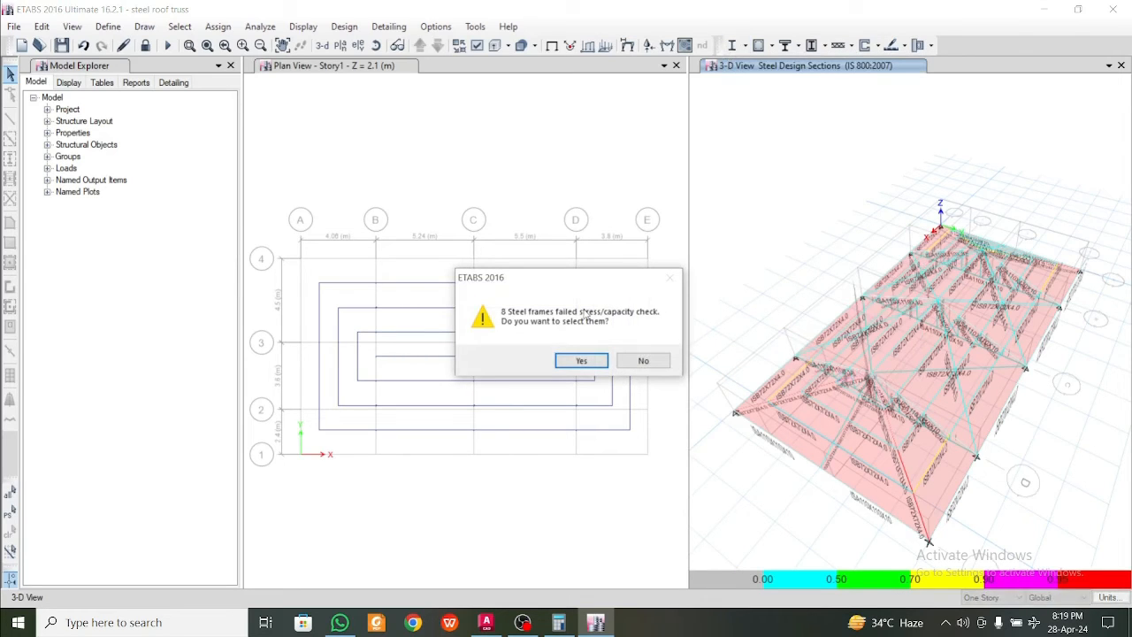
{"action": "left_click", "coordinate": [588, 359]}
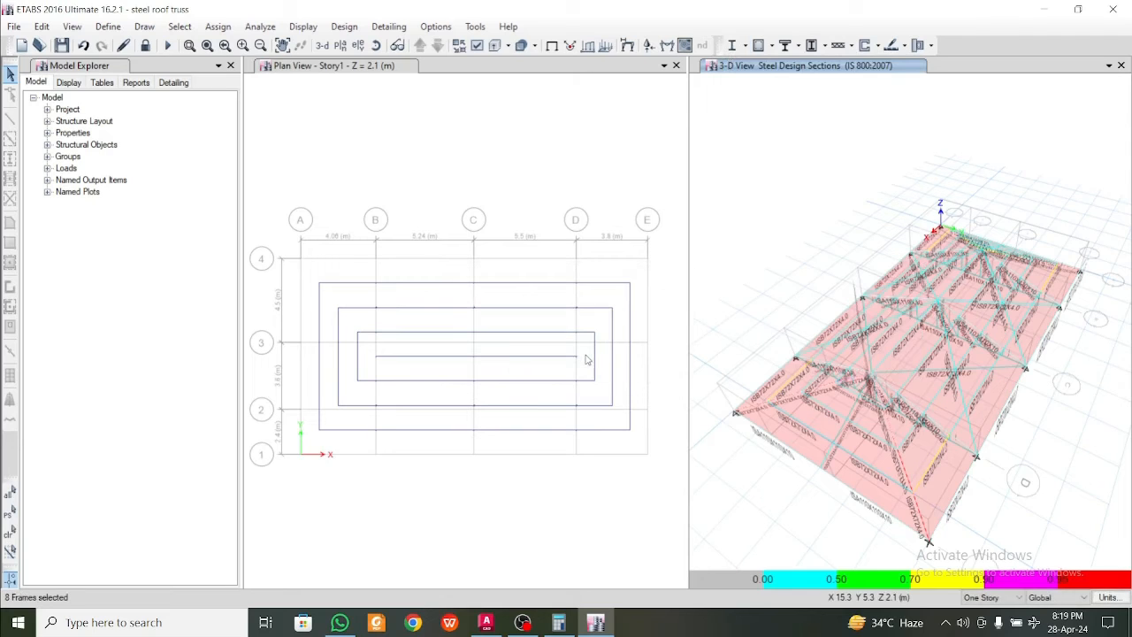
{"action": "left_click", "coordinate": [356, 78]}
{"action": "left_click", "coordinate": [745, 46]}
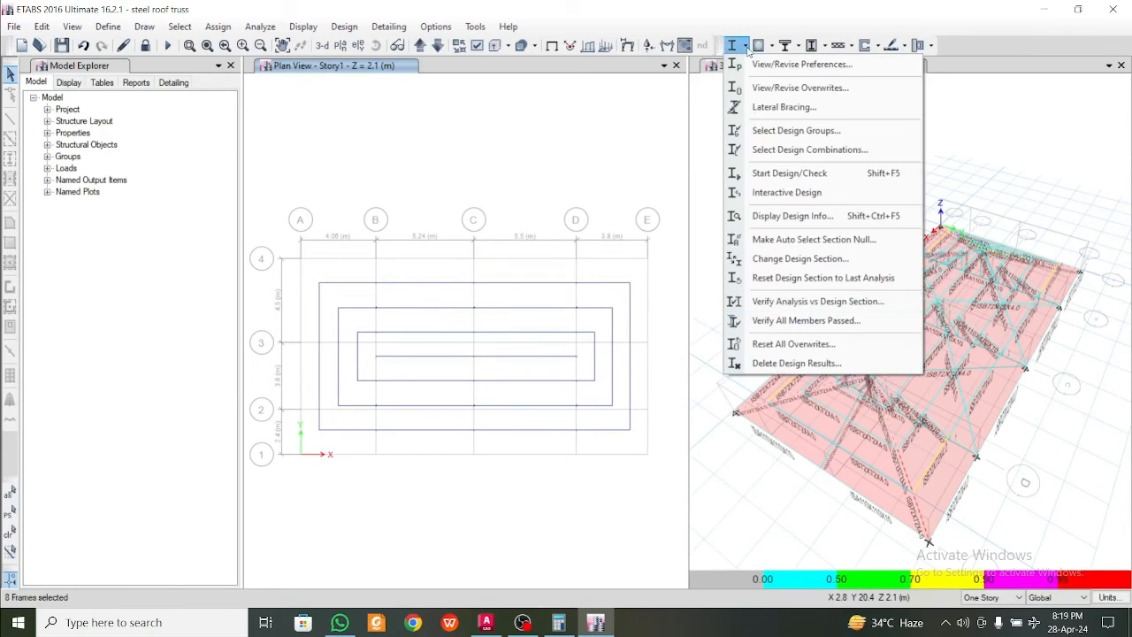
{"action": "left_click", "coordinate": [801, 323]}
{"action": "left_click", "coordinate": [581, 361]}
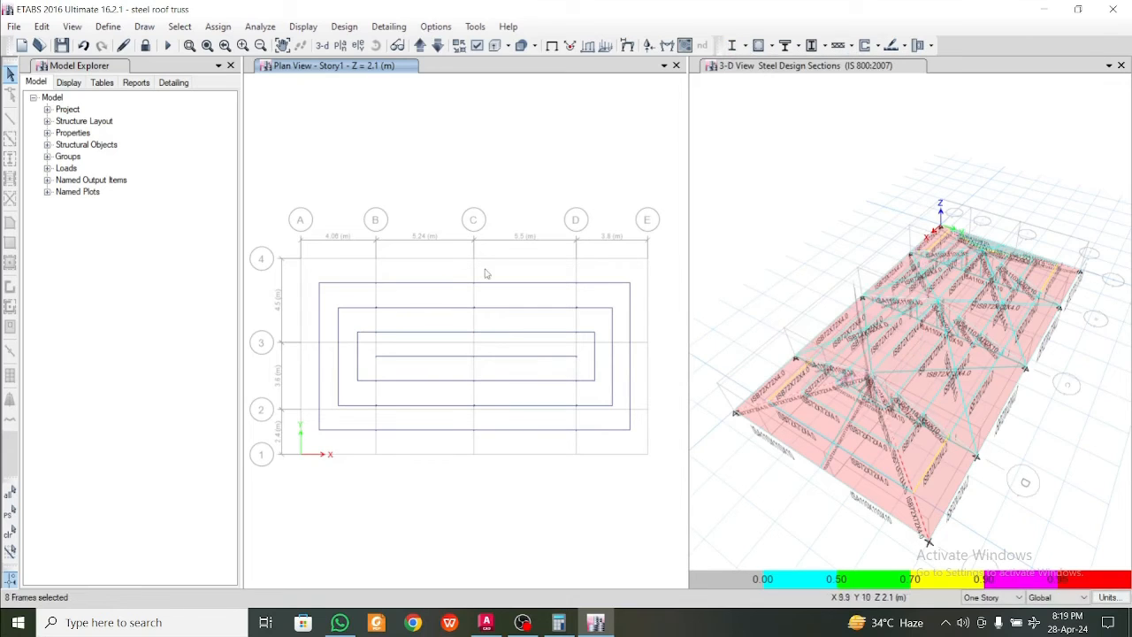
Examine the selected failing frames and their section labels in the plan and 3-D views from several angles
{"action": "left_click", "coordinate": [436, 46]}
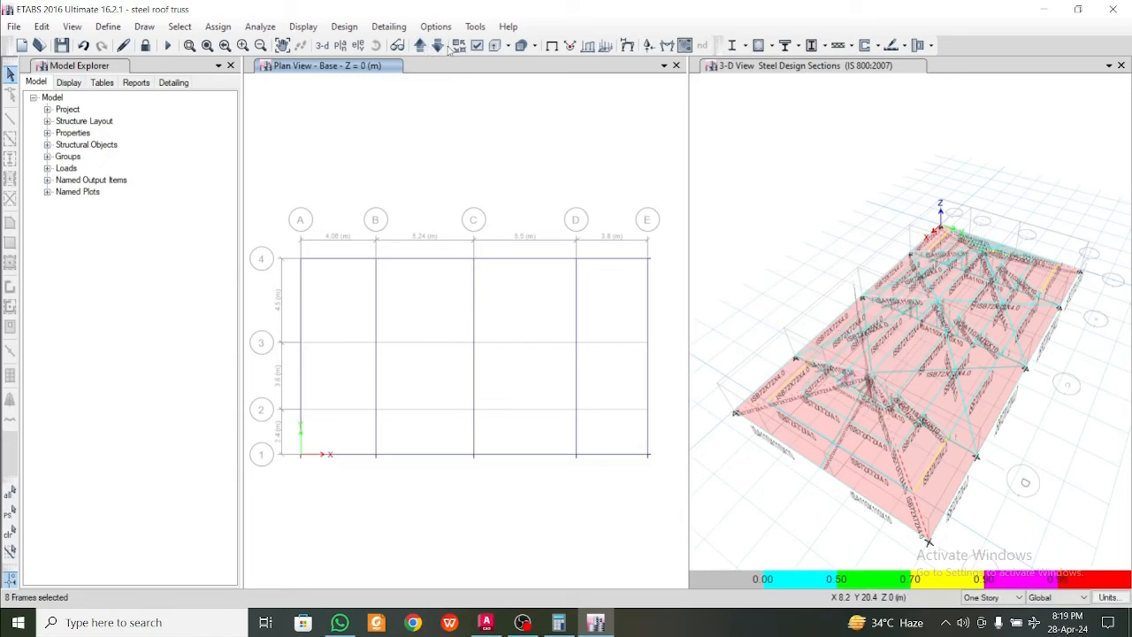
{"action": "left_click", "coordinate": [438, 46]}
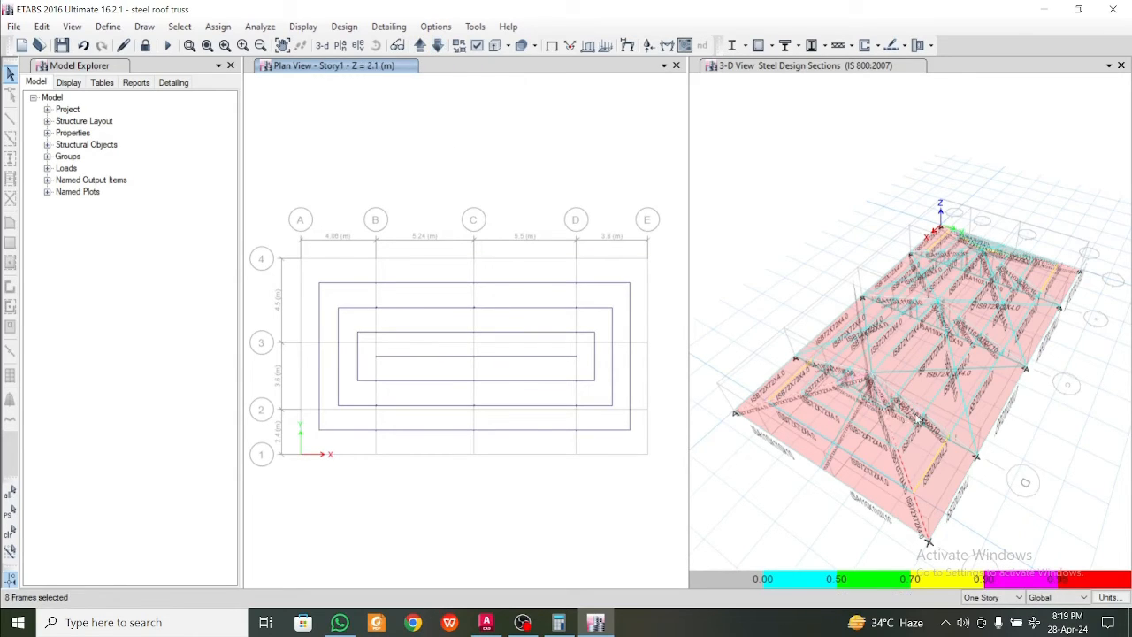
{"action": "scroll", "coordinate": [926, 483], "scroll_direction": "up", "scroll_amount": 5}
{"action": "scroll", "coordinate": [935, 497], "scroll_direction": "down", "scroll_amount": 2}
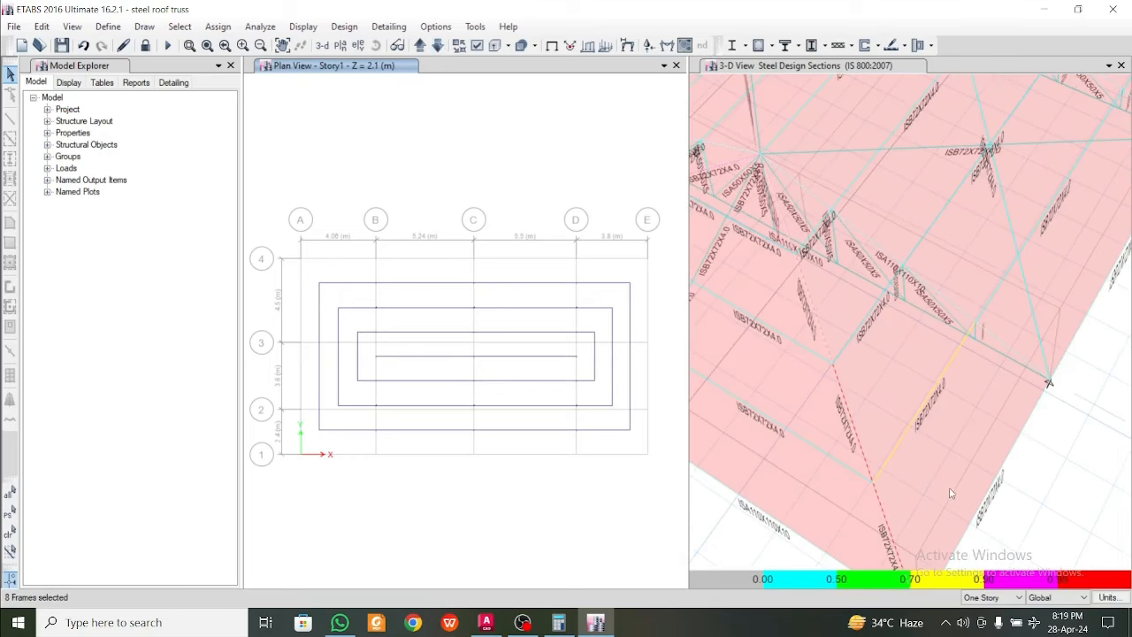
{"action": "scroll", "coordinate": [895, 419], "scroll_direction": "down", "scroll_amount": 5}
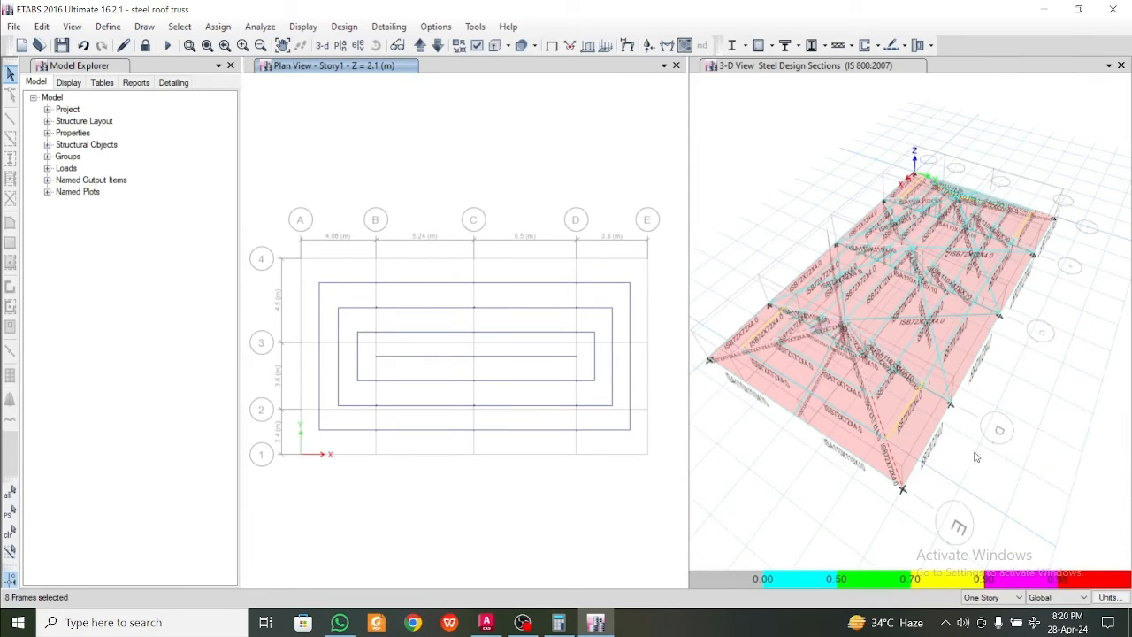
{"action": "middle_click_drag", "start_coordinate": [976, 457], "coordinate": [802, 456], "text": "shift"}
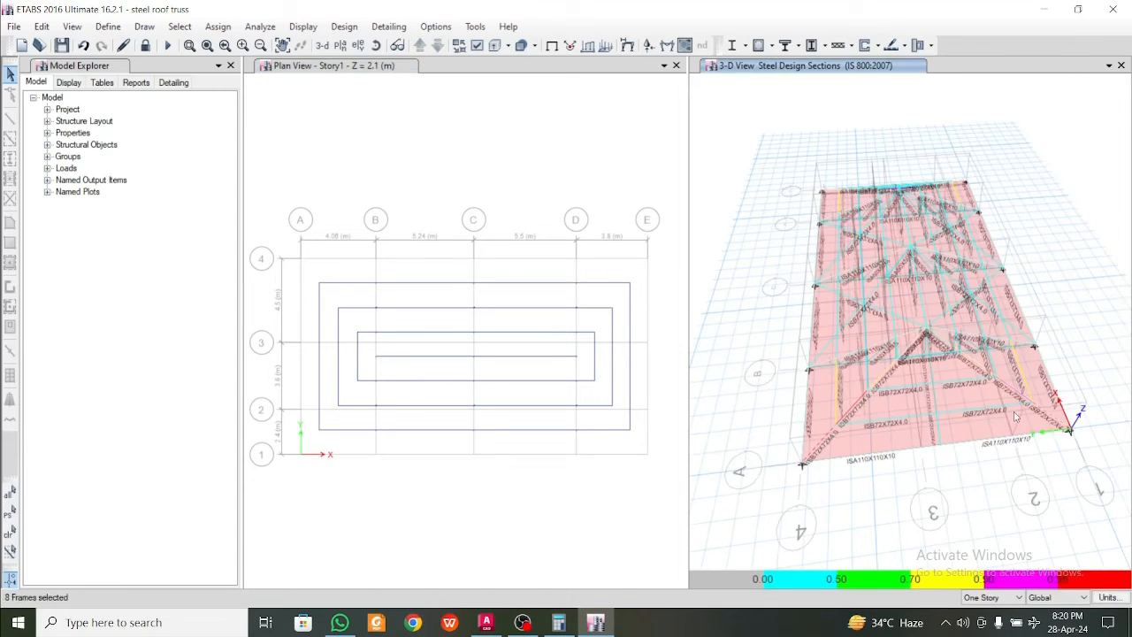
{"action": "middle_click_drag", "start_coordinate": [1012, 405], "coordinate": [1008, 434], "text": "shift"}
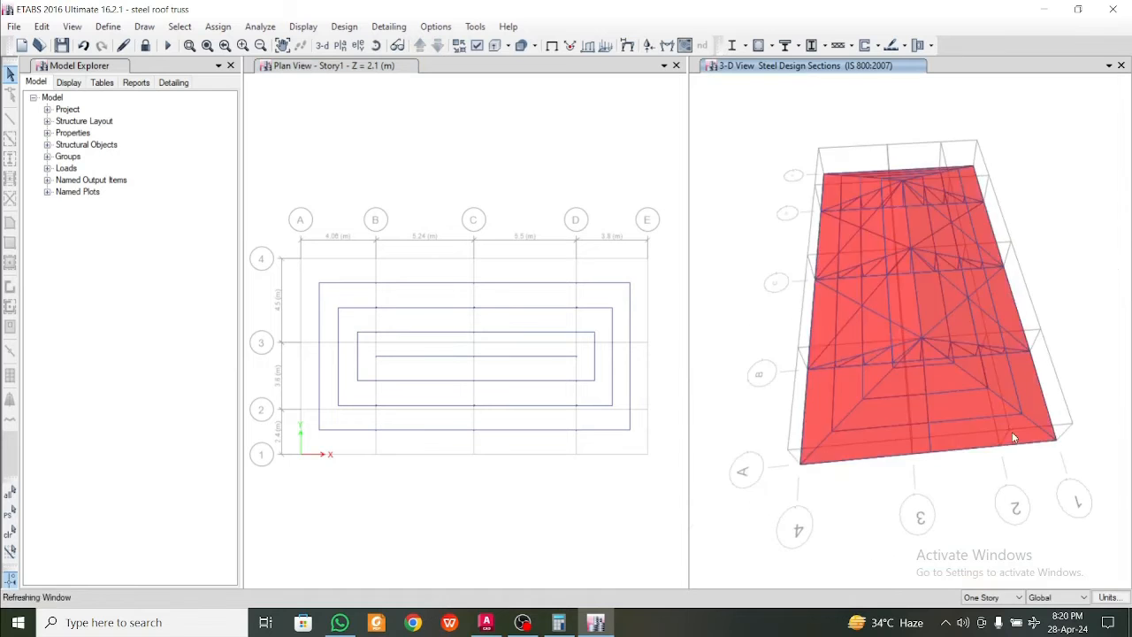
{"action": "middle_click_drag", "start_coordinate": [839, 480], "coordinate": [998, 480], "text": "shift"}
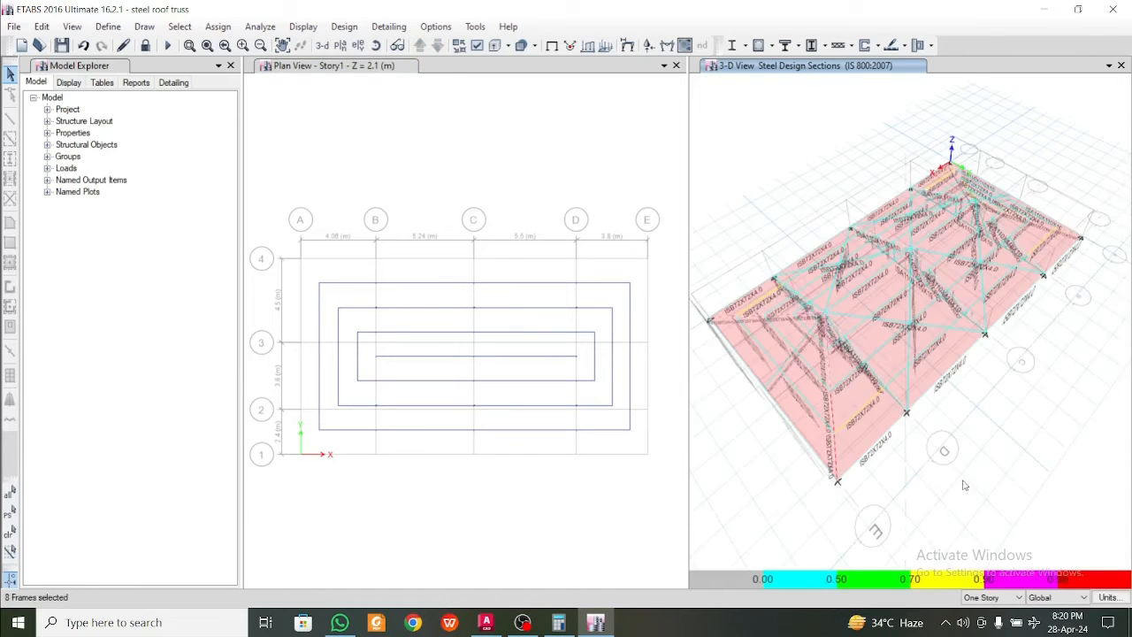
{"action": "middle_click_drag", "start_coordinate": [930, 487], "coordinate": [1024, 476], "text": "shift"}
{"action": "scroll", "coordinate": [805, 398], "scroll_direction": "up", "scroll_amount": 5}
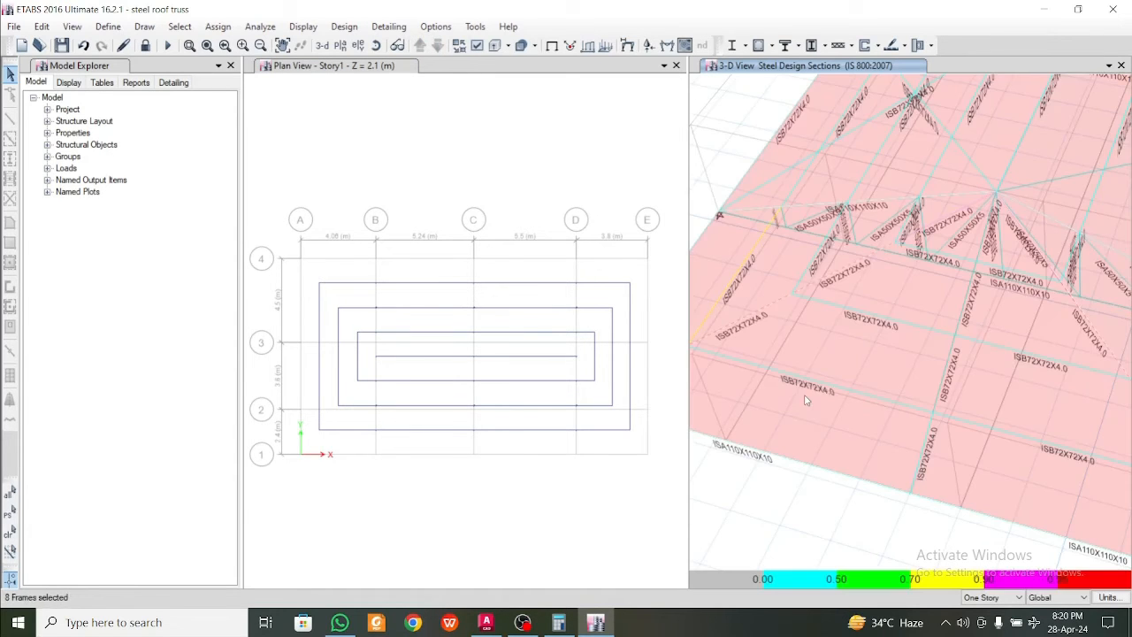
{"action": "scroll", "coordinate": [804, 401], "scroll_direction": "down", "scroll_amount": 5}
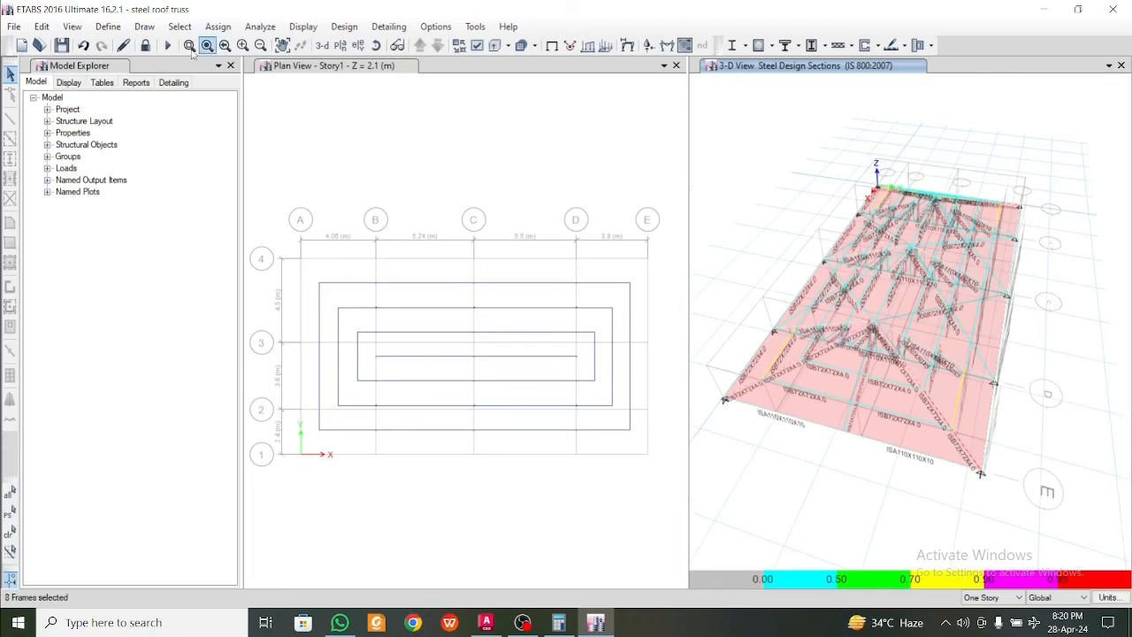
Unlock the model for editing and accept deleting the analysis results
{"action": "left_click", "coordinate": [145, 45]}
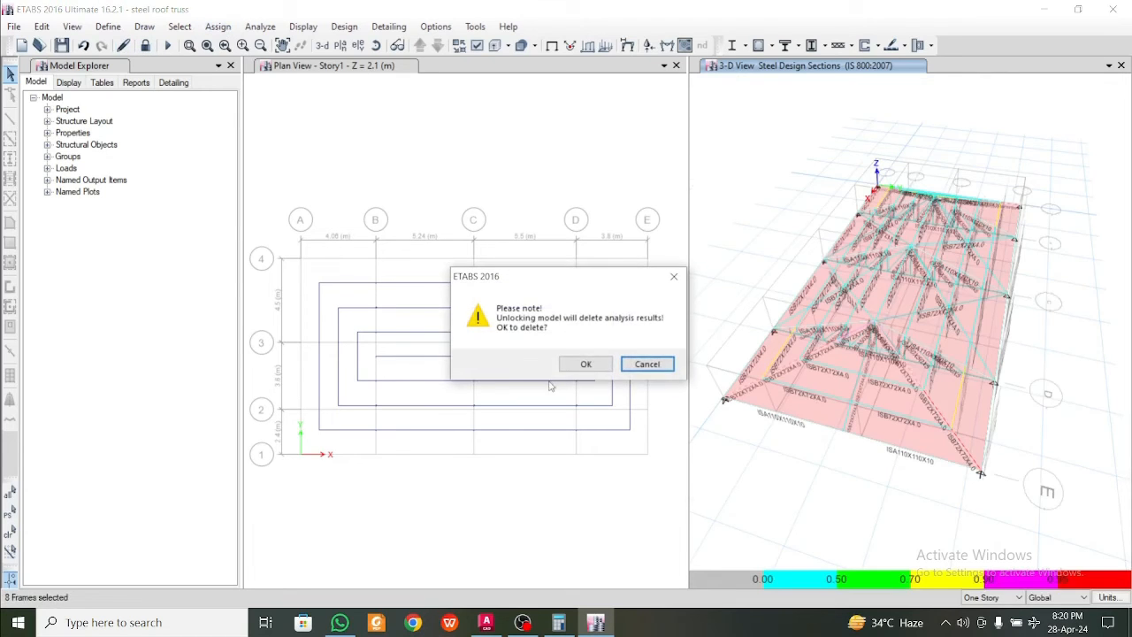
{"action": "left_click", "coordinate": [602, 364]}
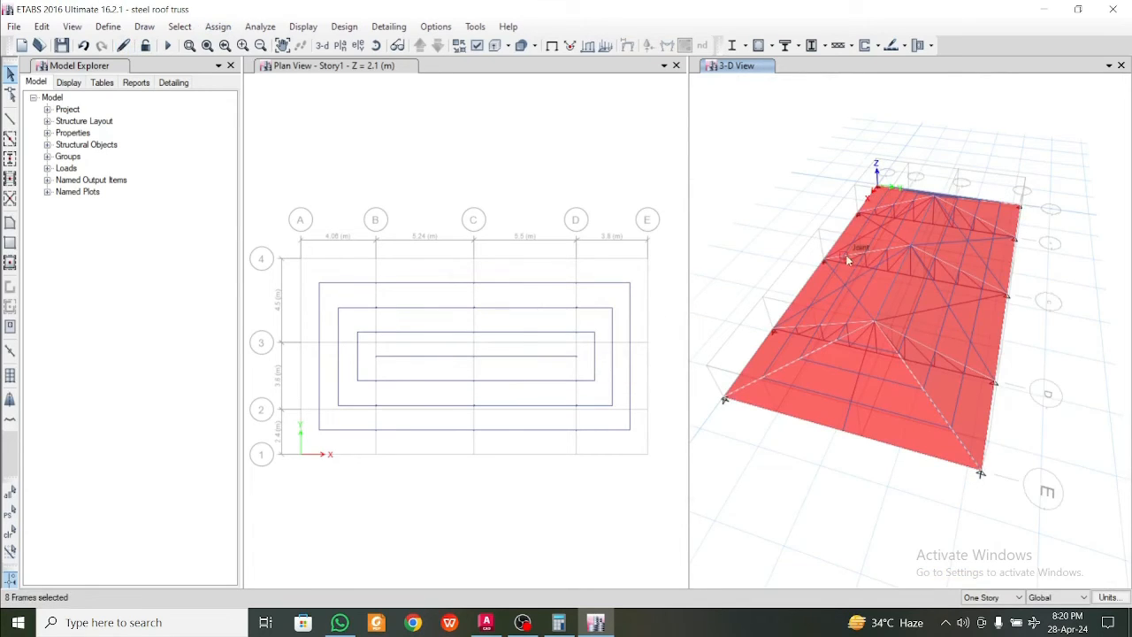
{"action": "right_click_drag", "start_coordinate": [1044, 404], "coordinate": [928, 404]}
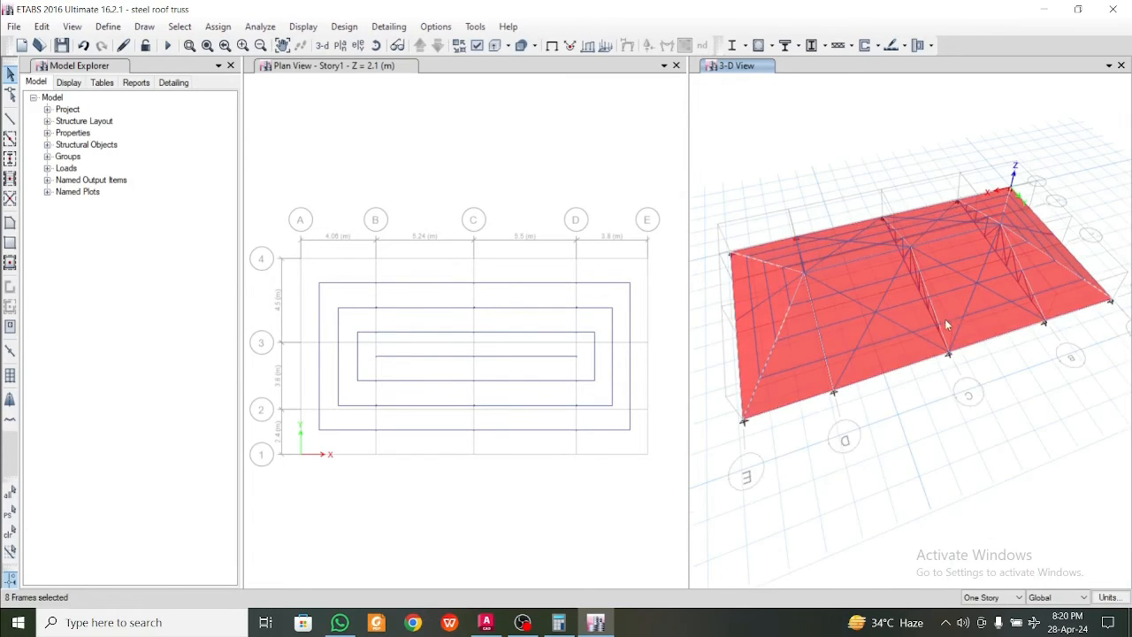
{"action": "scroll", "coordinate": [769, 287], "scroll_direction": "up", "scroll_amount": 3}
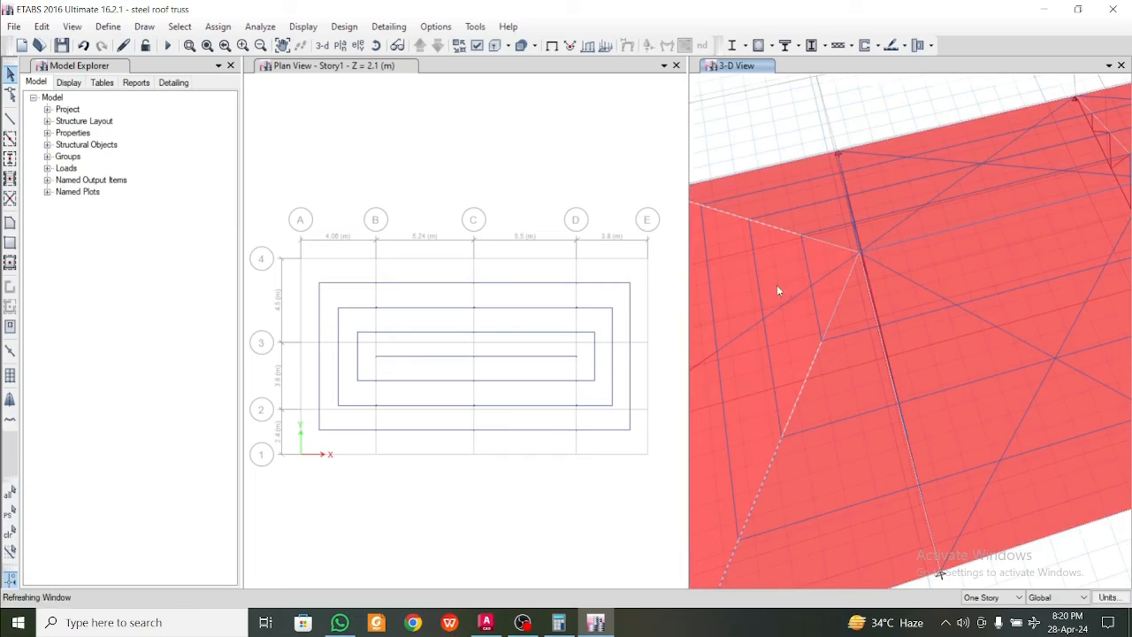
Add the uppermost segments of both hip rafters at the grid E end, next to the ridge, to the frame selection
{"action": "left_click", "coordinate": [835, 305], "text": "ctrl"}
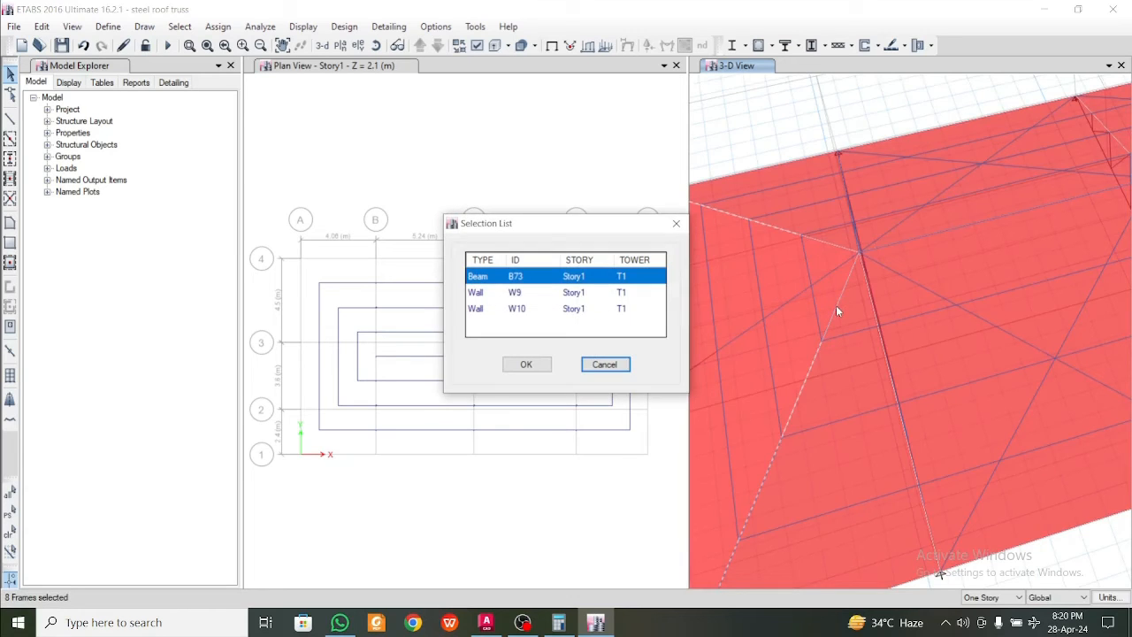
{"action": "left_click", "coordinate": [683, 216]}
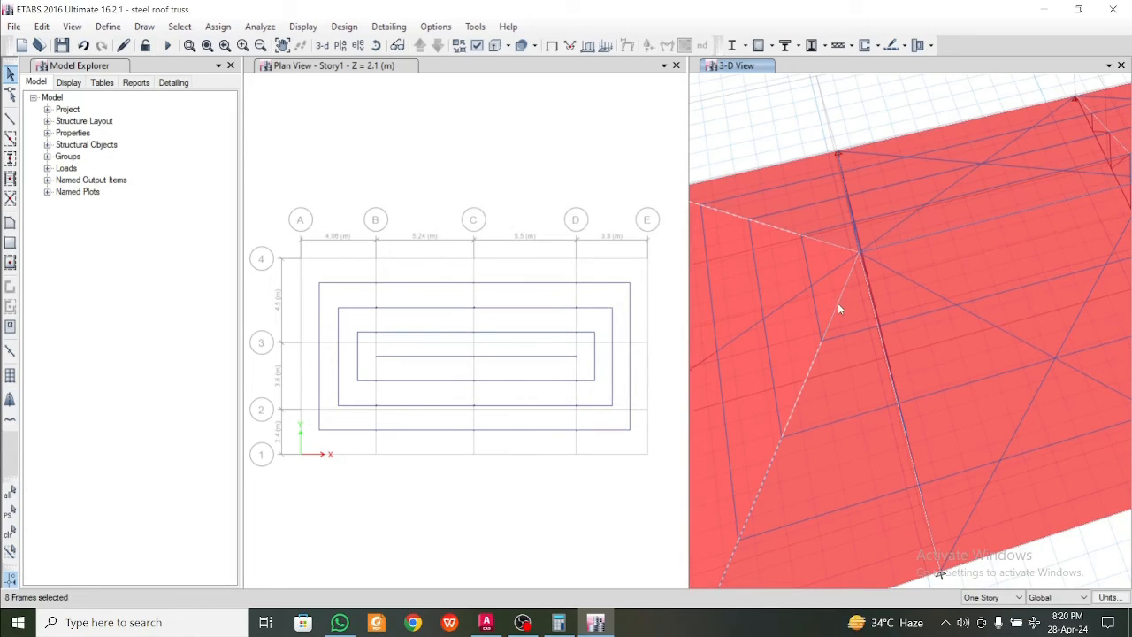
{"action": "left_click", "coordinate": [833, 244]}
Add the hip rafter segments running from the ridge end toward corner A-1 to the frame selection
{"action": "scroll", "coordinate": [832, 244], "scroll_direction": "down", "scroll_amount": 5}
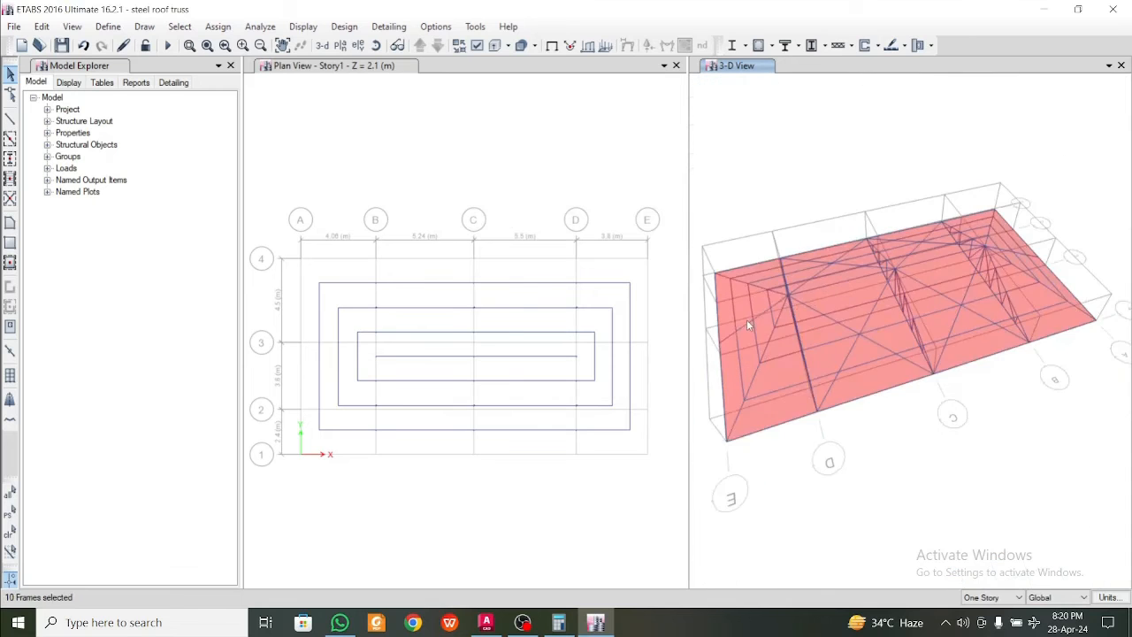
{"action": "mouse_move", "coordinate": [949, 330]}
{"action": "middle_mouse_down", "text": "shift"}
{"action": "mouse_move", "coordinate": [909, 333]}
{"action": "mouse_move", "coordinate": [968, 336]}
{"action": "middle_mouse_up", "text": "shift"}
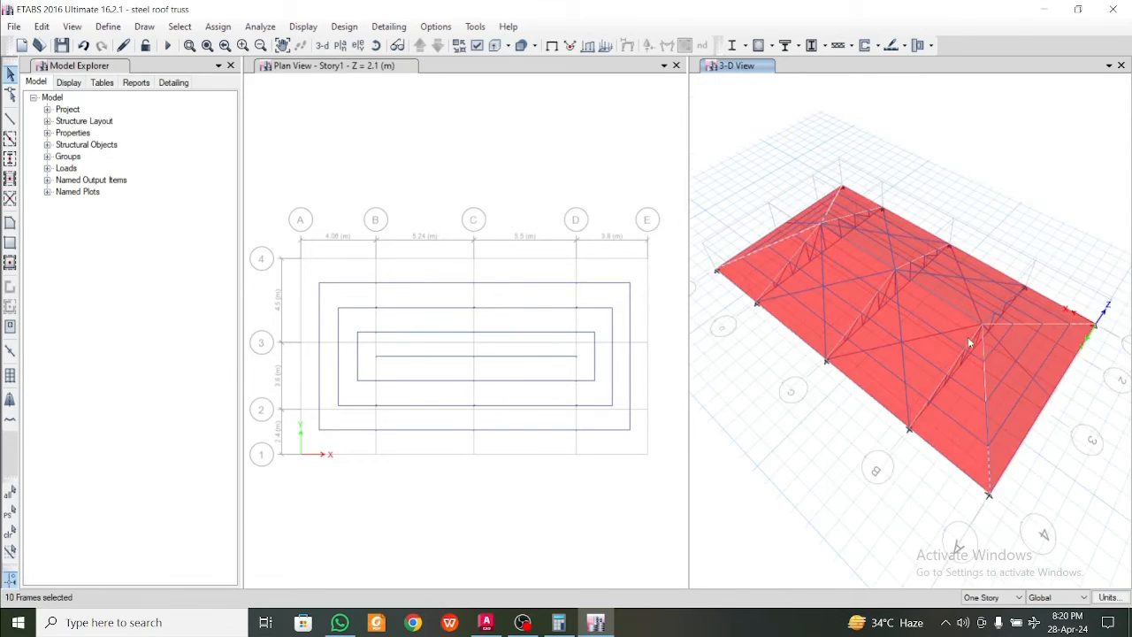
{"action": "scroll", "coordinate": [988, 358], "scroll_direction": "up", "scroll_amount": 4}
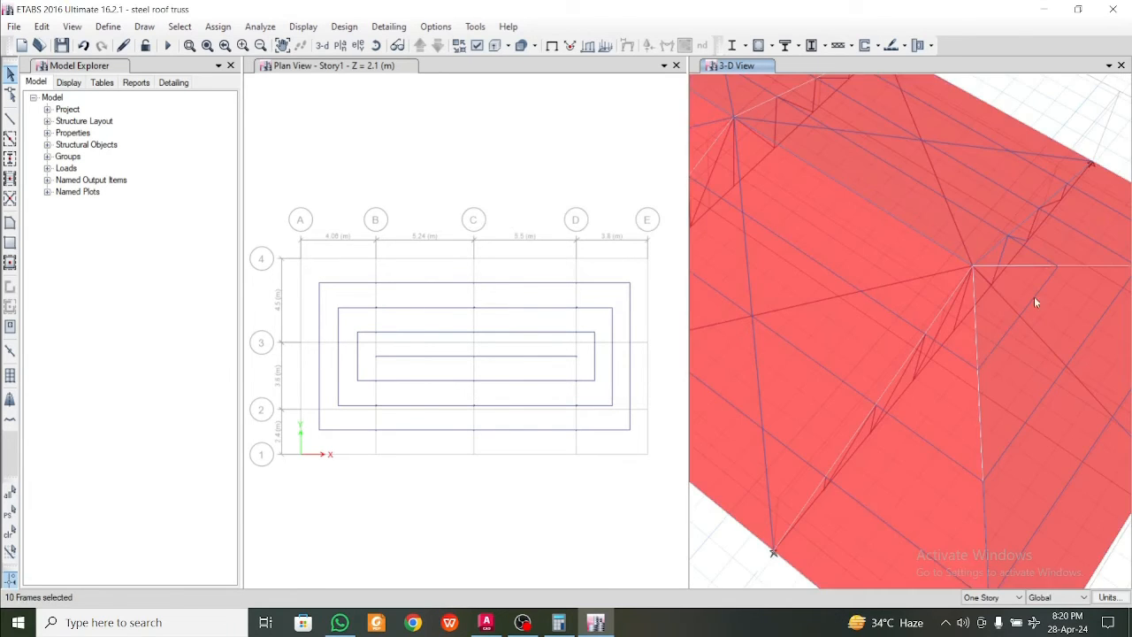
{"action": "middle_click_drag", "start_coordinate": [1036, 302], "coordinate": [872, 317]}
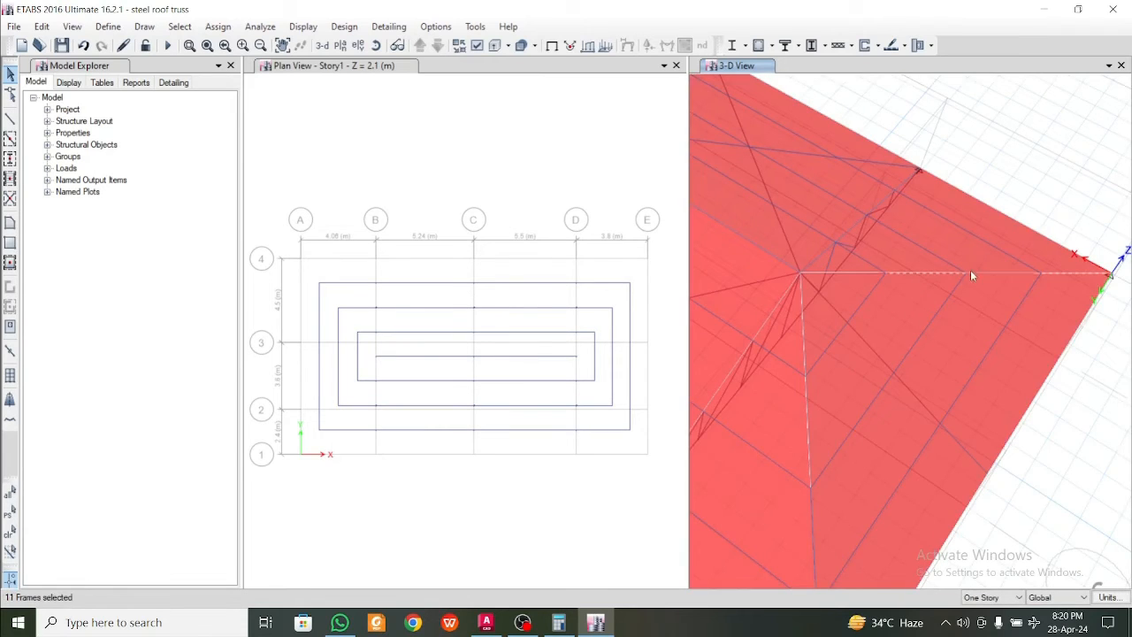
{"action": "scroll", "coordinate": [899, 291], "scroll_direction": "down", "scroll_amount": 6}
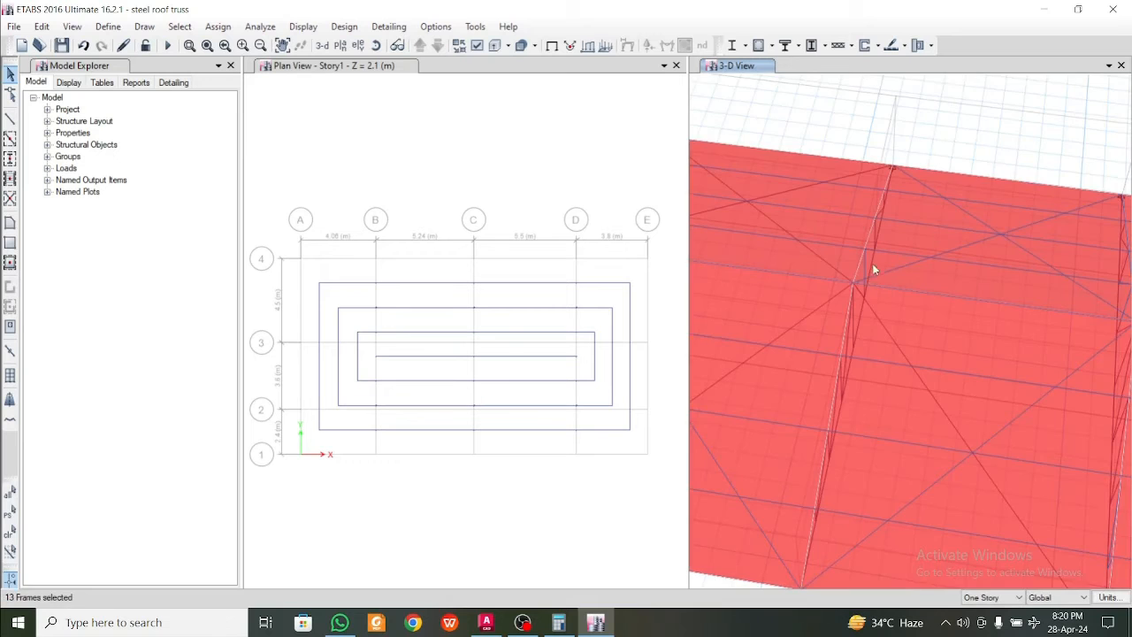
{"action": "mouse_move", "coordinate": [873, 256]}
{"action": "middle_mouse_down", "text": "shift"}
{"action": "mouse_move", "coordinate": [854, 233]}
{"action": "mouse_move", "coordinate": [955, 209]}
{"action": "mouse_move", "coordinate": [948, 256]}
{"action": "middle_mouse_up", "text": "shift"}
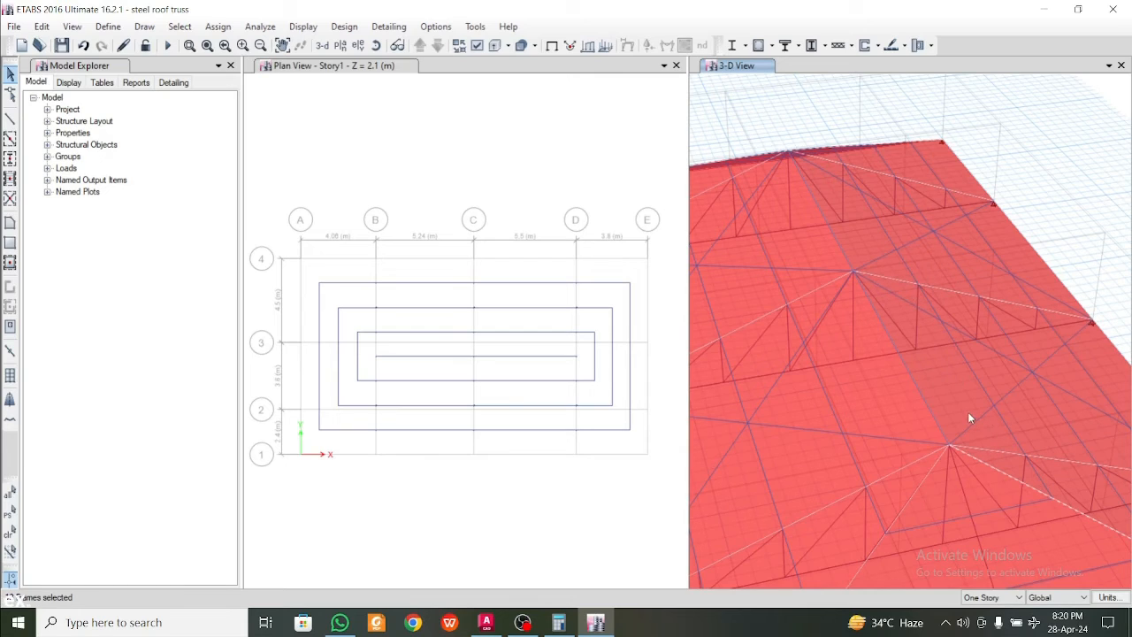
{"action": "scroll", "coordinate": [978, 444], "scroll_direction": "down", "scroll_amount": 5}
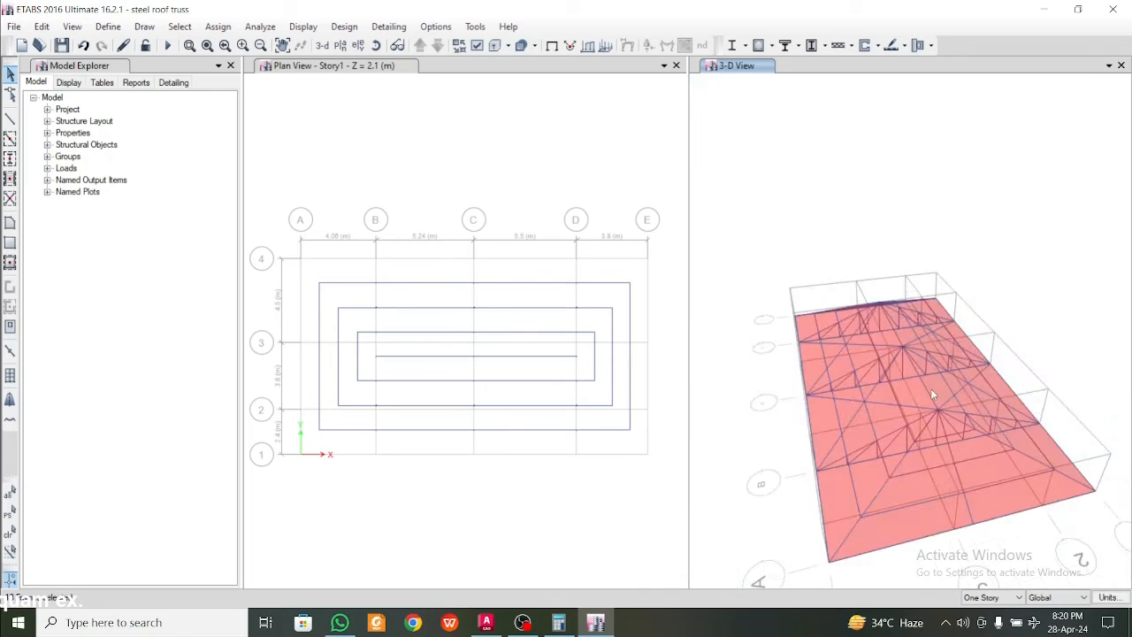
{"action": "scroll", "coordinate": [881, 510], "scroll_direction": "up", "scroll_amount": 5}
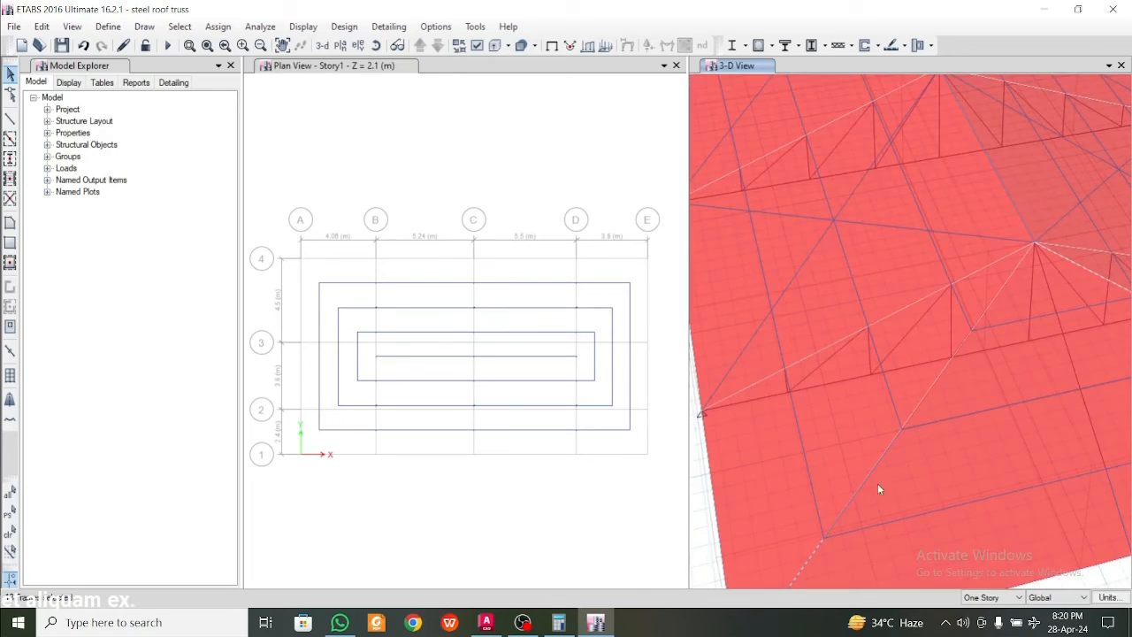
Add the remaining hip rafter segments running toward corner A-4 to the frame selection and check the selection at both roof ends
{"action": "left_click", "coordinate": [871, 482]}
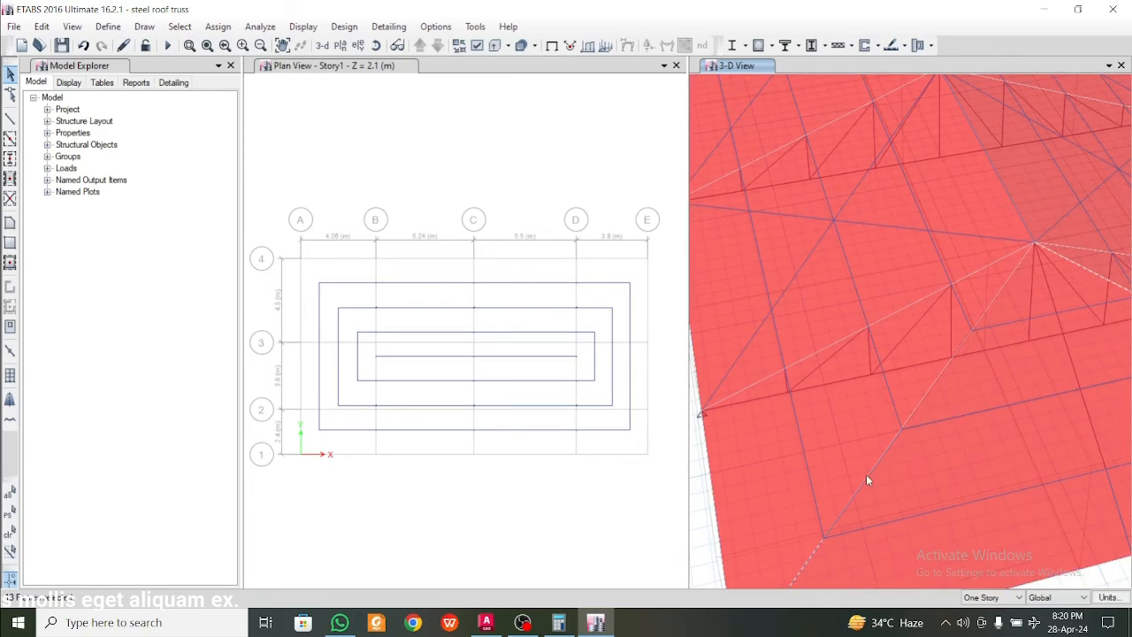
{"action": "left_click", "coordinate": [866, 477]}
{"action": "scroll", "coordinate": [916, 410], "scroll_direction": "down", "scroll_amount": 5}
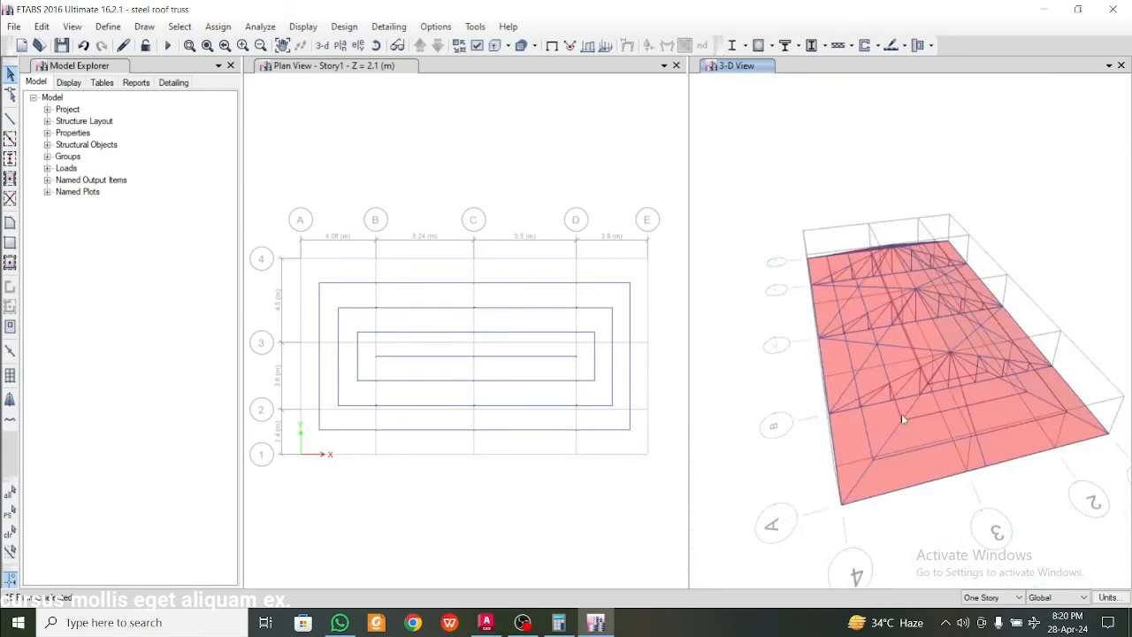
{"action": "scroll", "coordinate": [901, 414], "scroll_direction": "up", "scroll_amount": 6}
{"action": "scroll", "coordinate": [938, 360], "scroll_direction": "down", "scroll_amount": 4}
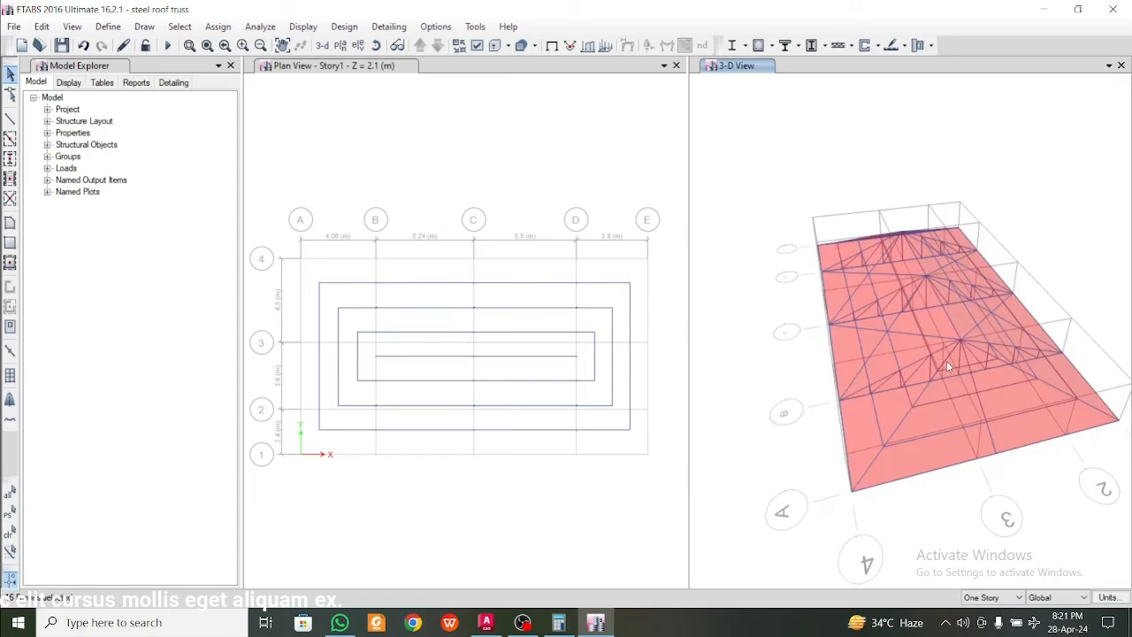
{"action": "scroll", "coordinate": [940, 366], "scroll_direction": "up", "scroll_amount": 5}
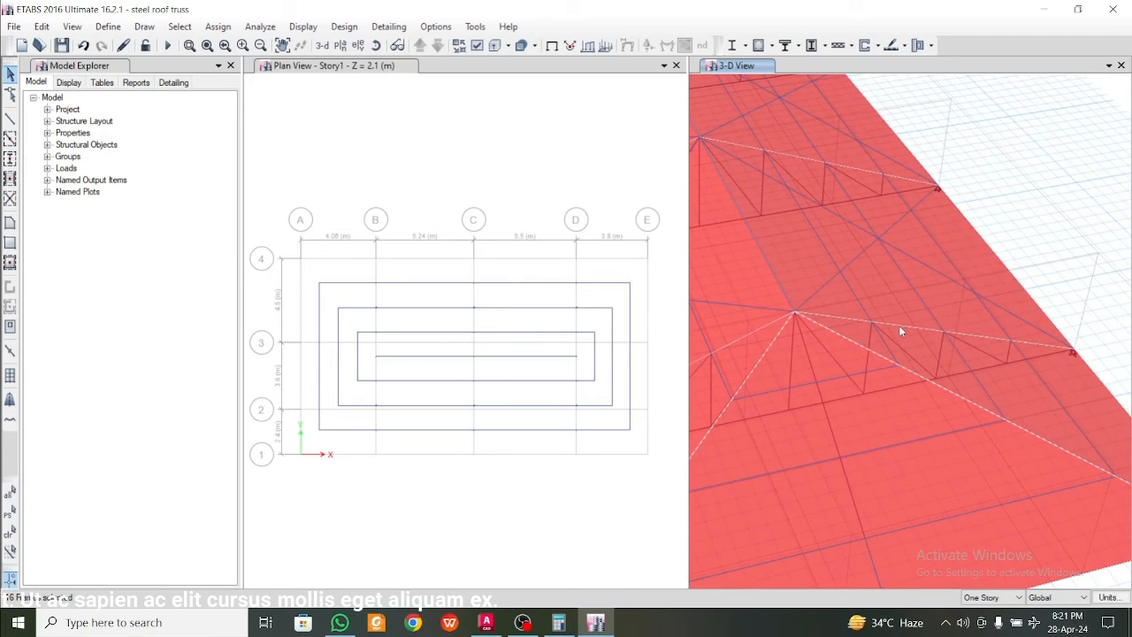
{"action": "scroll", "coordinate": [897, 341], "scroll_direction": "down", "scroll_amount": 5}
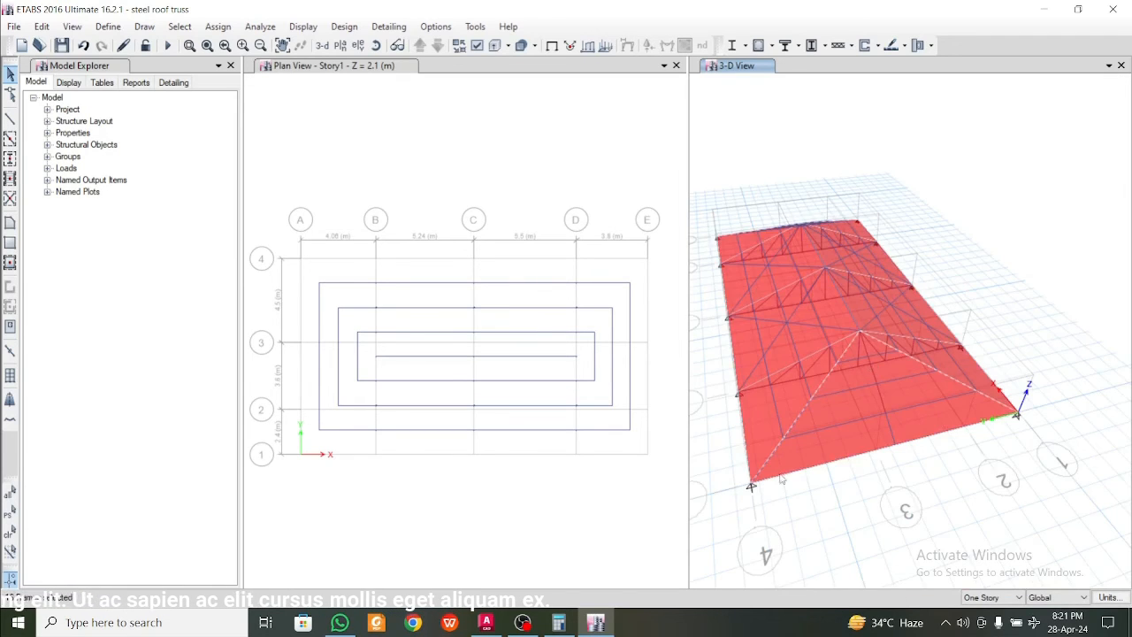
{"action": "middle_click_drag", "start_coordinate": [806, 394], "coordinate": [953, 415], "text": "shift"}
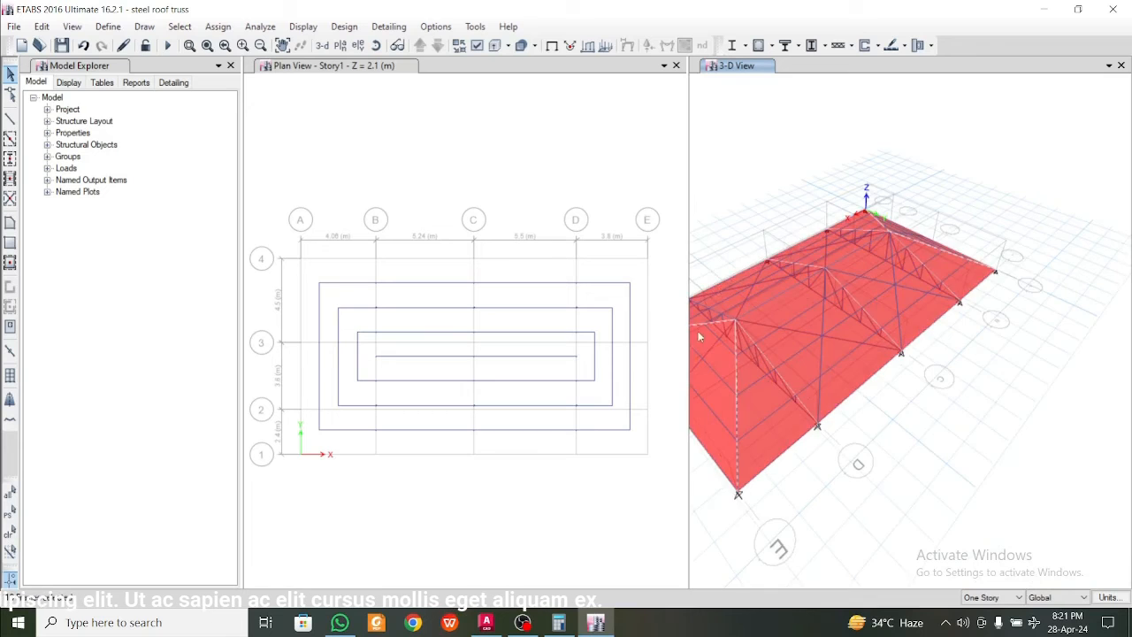
{"action": "middle_click_drag", "start_coordinate": [741, 359], "coordinate": [832, 360]}
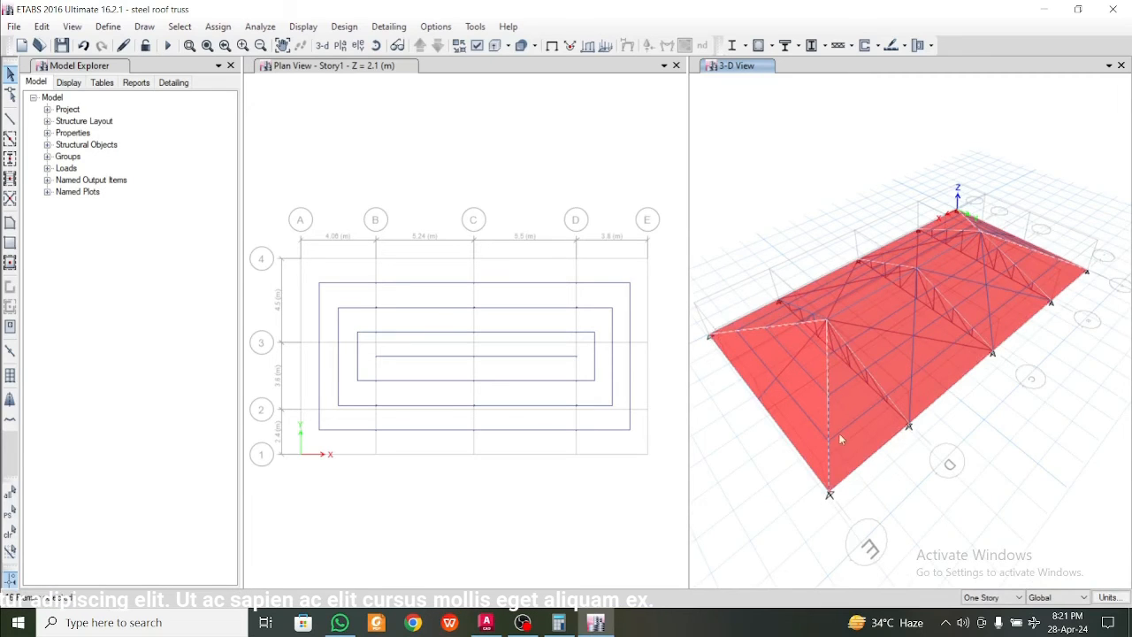
{"action": "left_click", "coordinate": [41, 26]}
{"action": "mouse_move", "coordinate": [139, 366]}
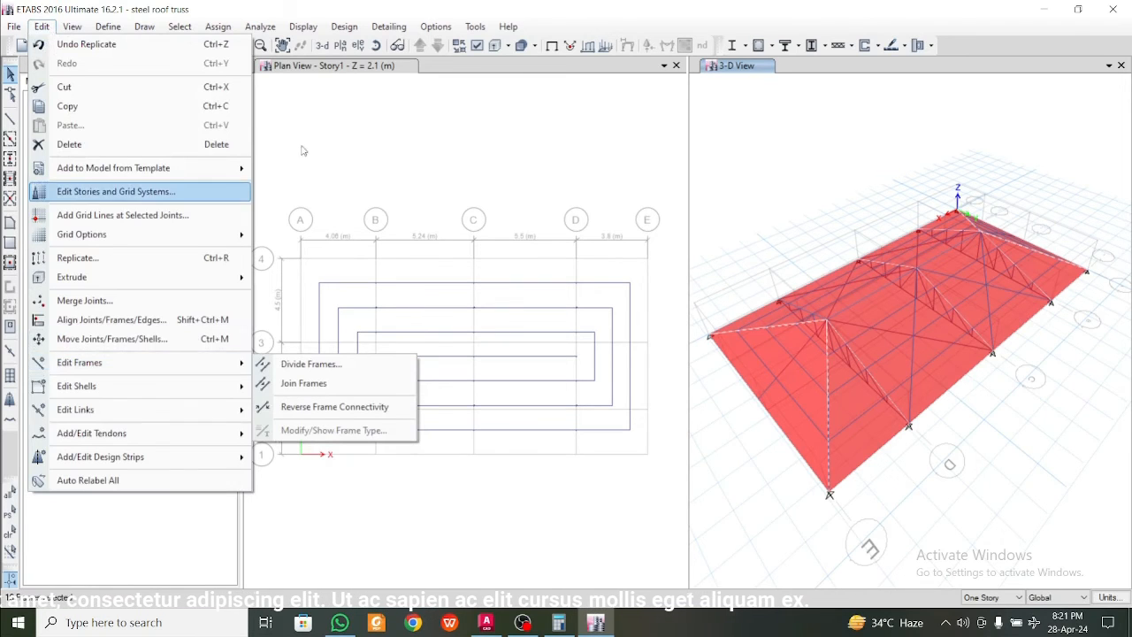
{"action": "left_click", "coordinate": [324, 177]}
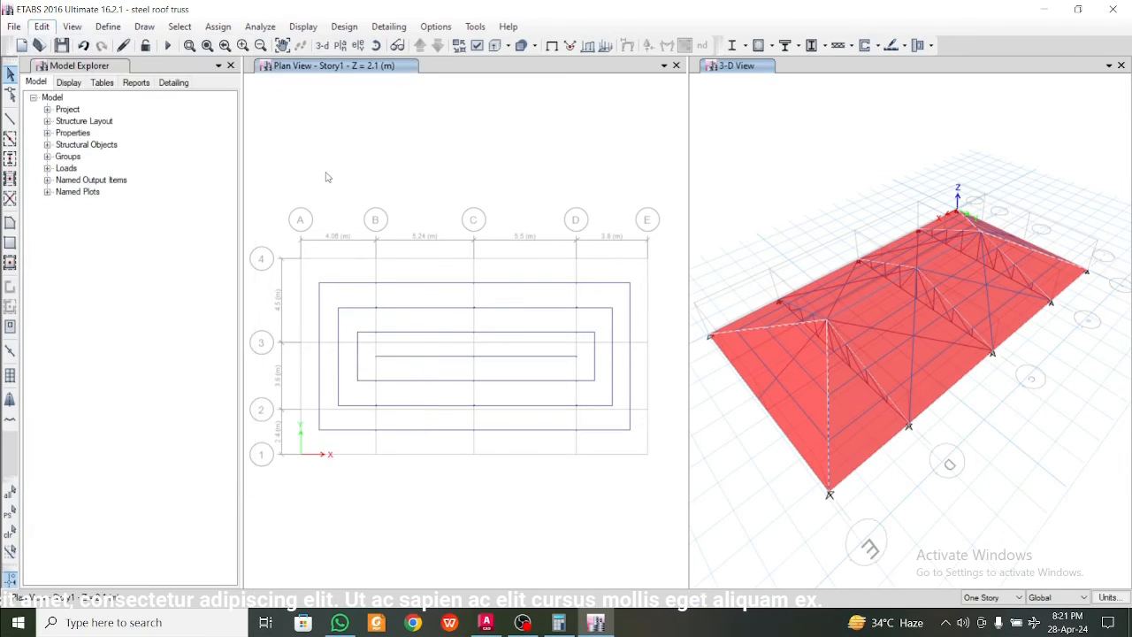
Start a section property assignment for the selected frames and open the import of Indian steel tube sections from the section definitions
{"action": "left_click", "coordinate": [232, 27]}
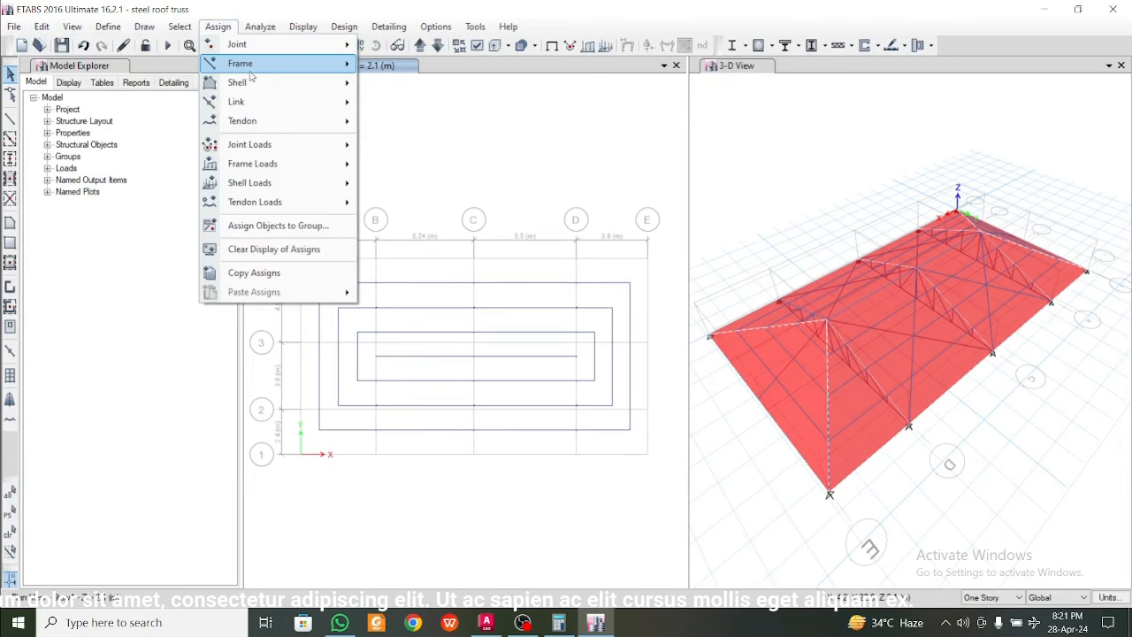
{"action": "mouse_move", "coordinate": [252, 63]}
{"action": "left_click", "coordinate": [419, 64]}
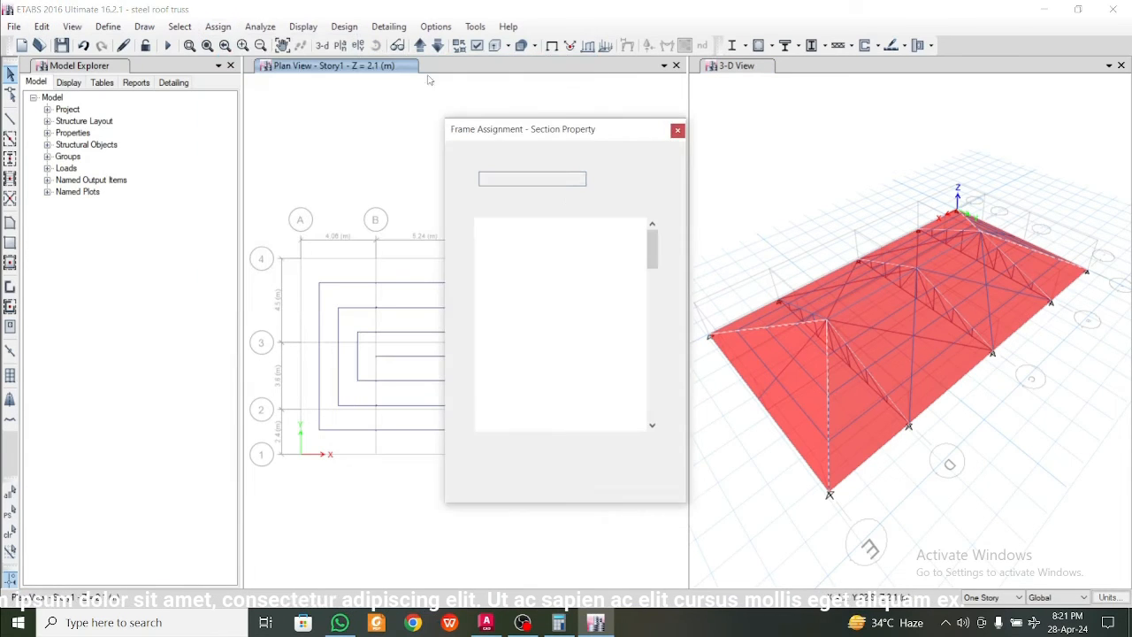
{"action": "left_click_drag", "start_coordinate": [656, 261], "coordinate": [655, 266]}
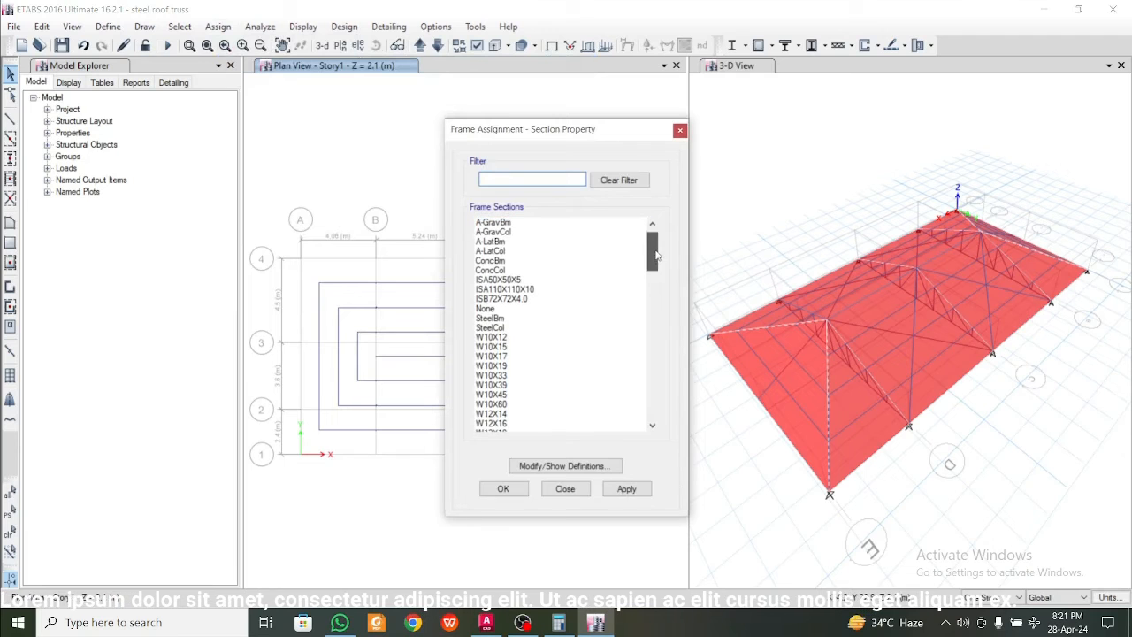
{"action": "left_click", "coordinate": [570, 466]}
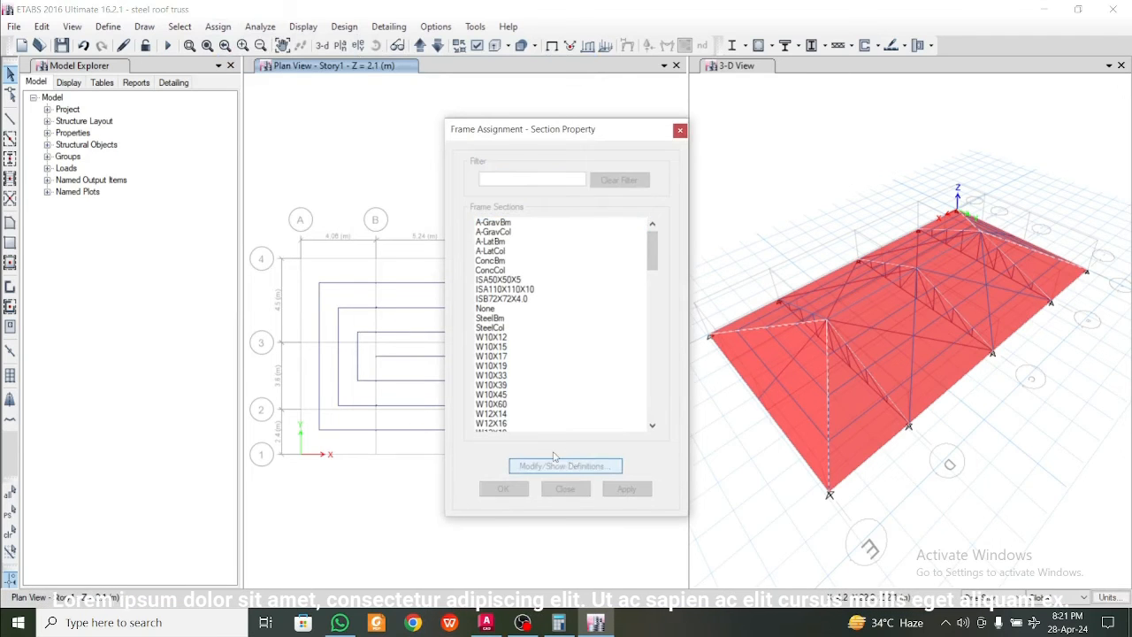
{"action": "left_click", "coordinate": [680, 192]}
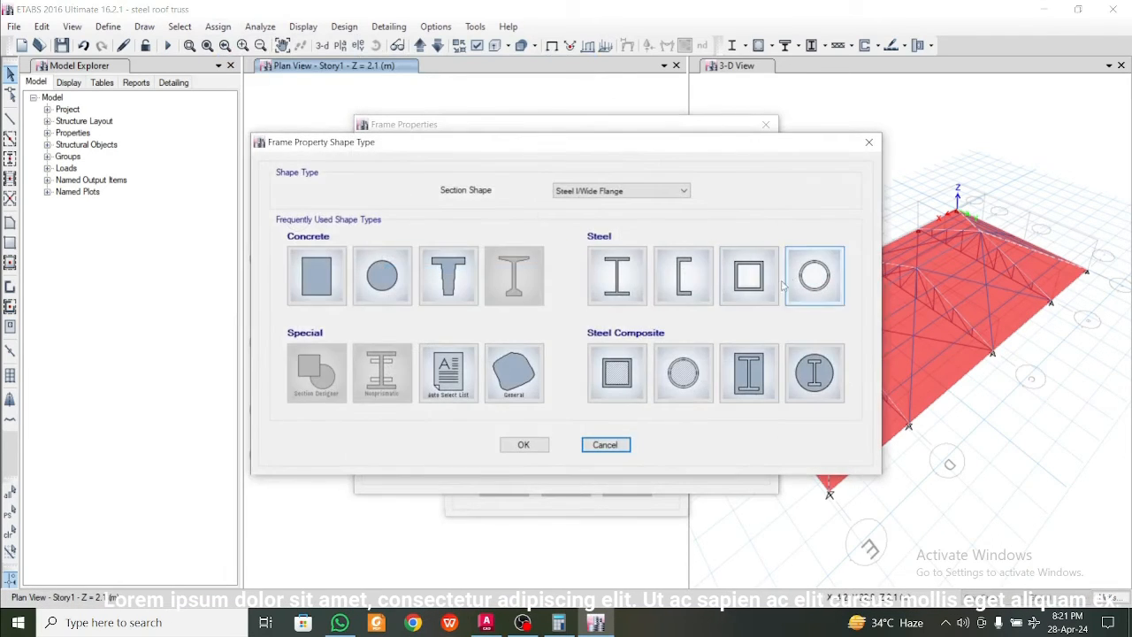
{"action": "left_click", "coordinate": [744, 283]}
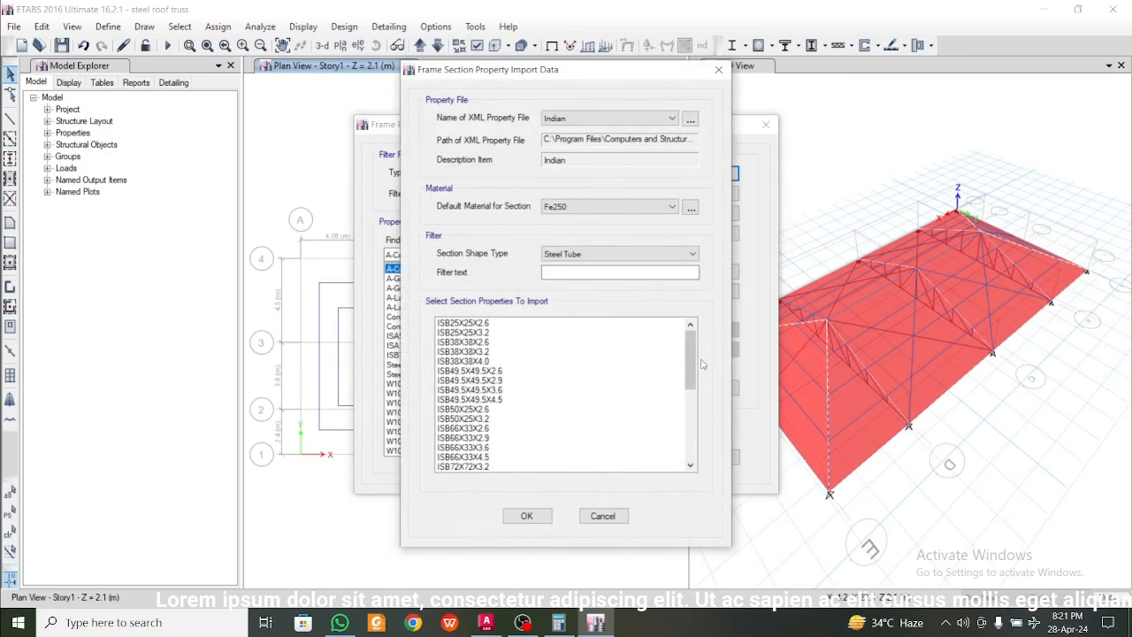
Examine the larger Indian steel tube sections in the import list, comparing sizes between ISB72X72X4.0 and ISB172X92X5.4
{"action": "left_click_drag", "start_coordinate": [691, 364], "coordinate": [689, 421]}
{"action": "left_click", "coordinate": [493, 458]}
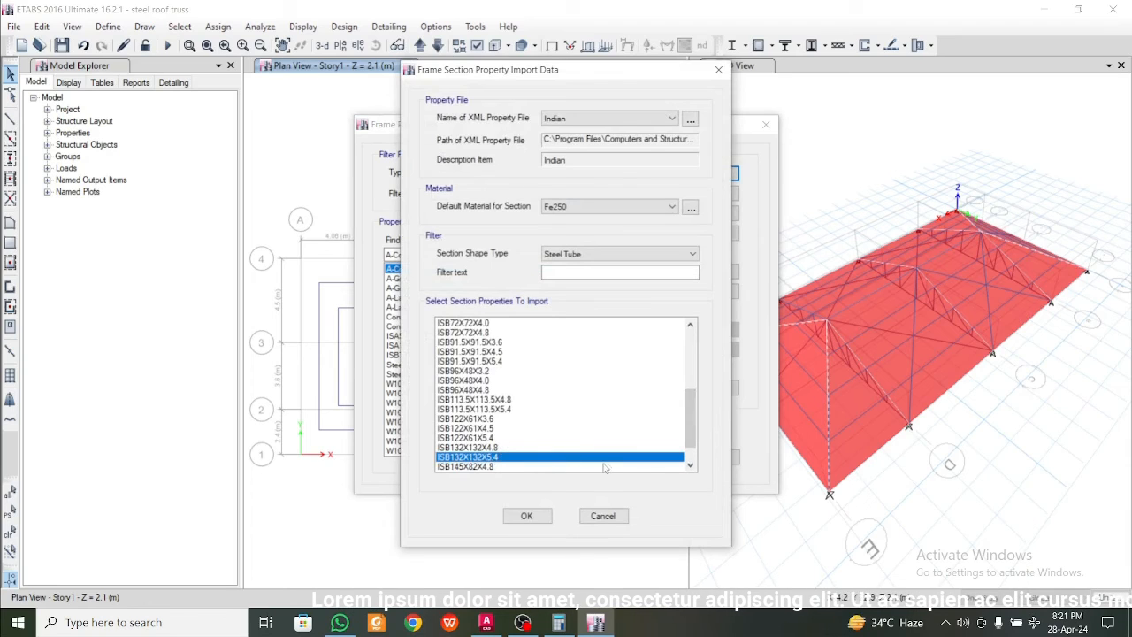
{"action": "left_click", "coordinate": [690, 465]}
{"action": "left_click", "coordinate": [690, 466]}
{"action": "left_click", "coordinate": [690, 466]}
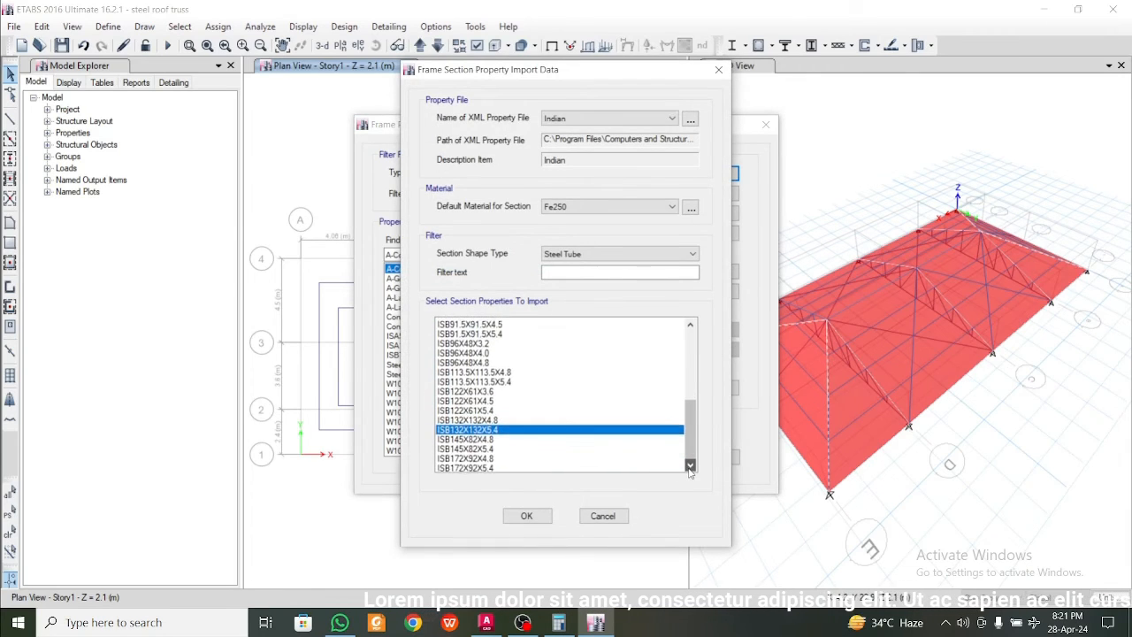
{"action": "left_click", "coordinate": [690, 466]}
{"action": "mouse_move", "coordinate": [692, 448]}
{"action": "left_mouse_down"}
{"action": "mouse_move", "coordinate": [695, 423]}
{"action": "mouse_move", "coordinate": [694, 434]}
{"action": "left_mouse_up"}
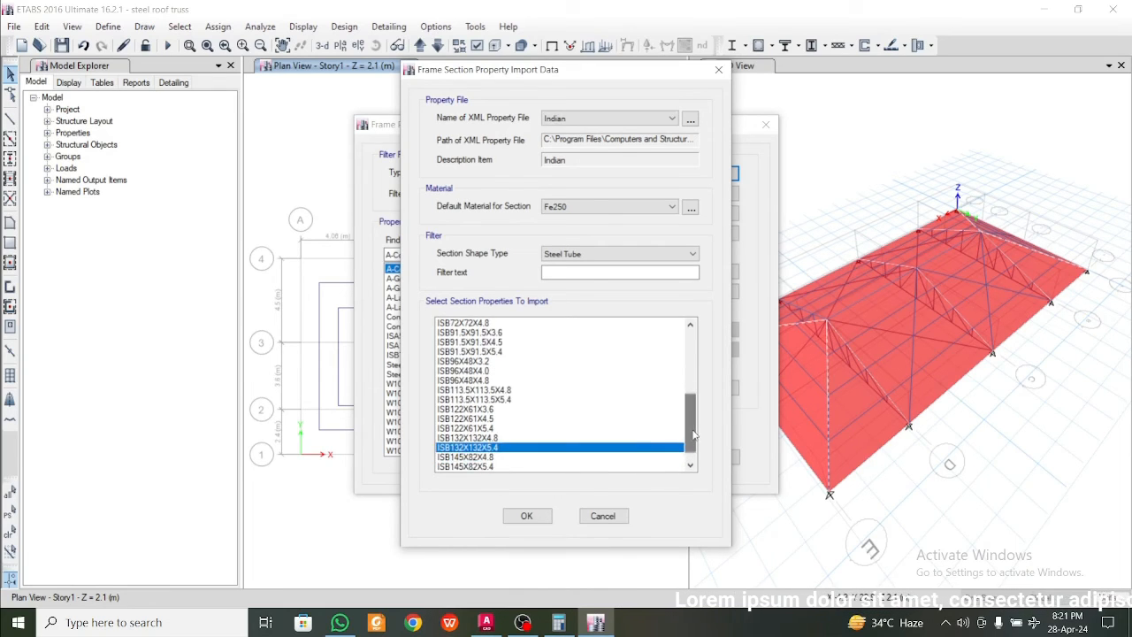
{"action": "left_click", "coordinate": [488, 419]}
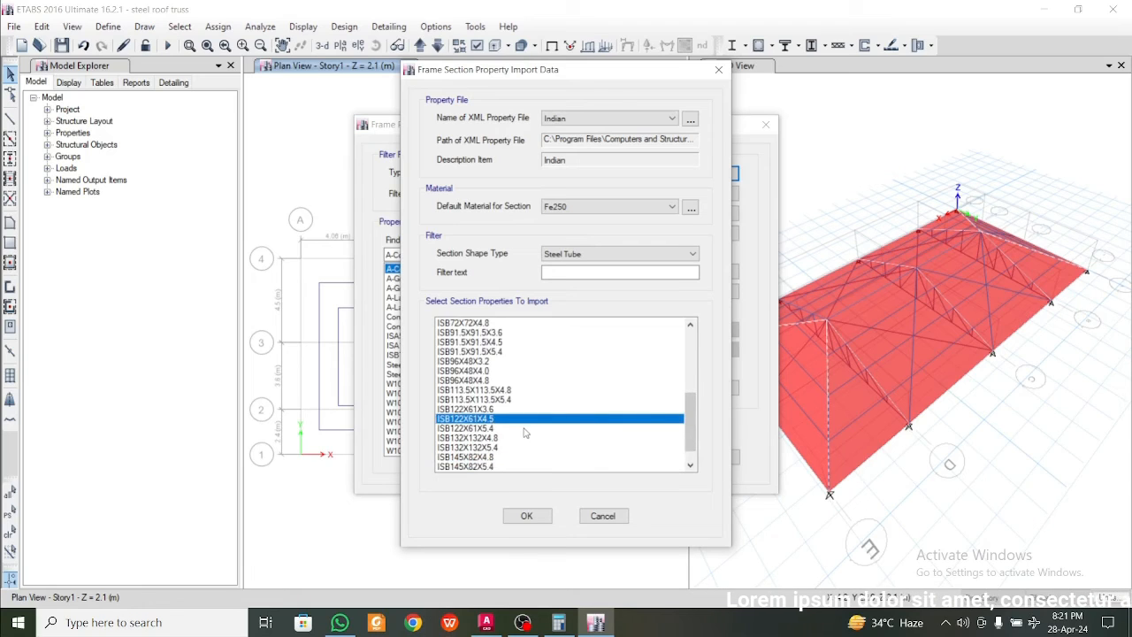
{"action": "left_click", "coordinate": [498, 437]}
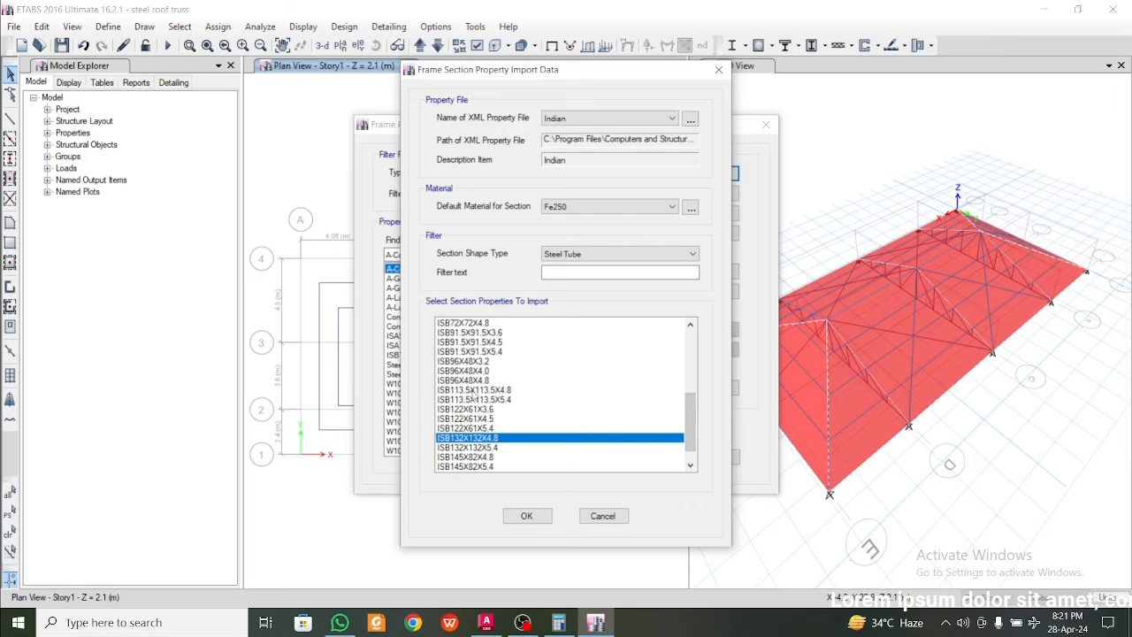
{"action": "left_click", "coordinate": [475, 394]}
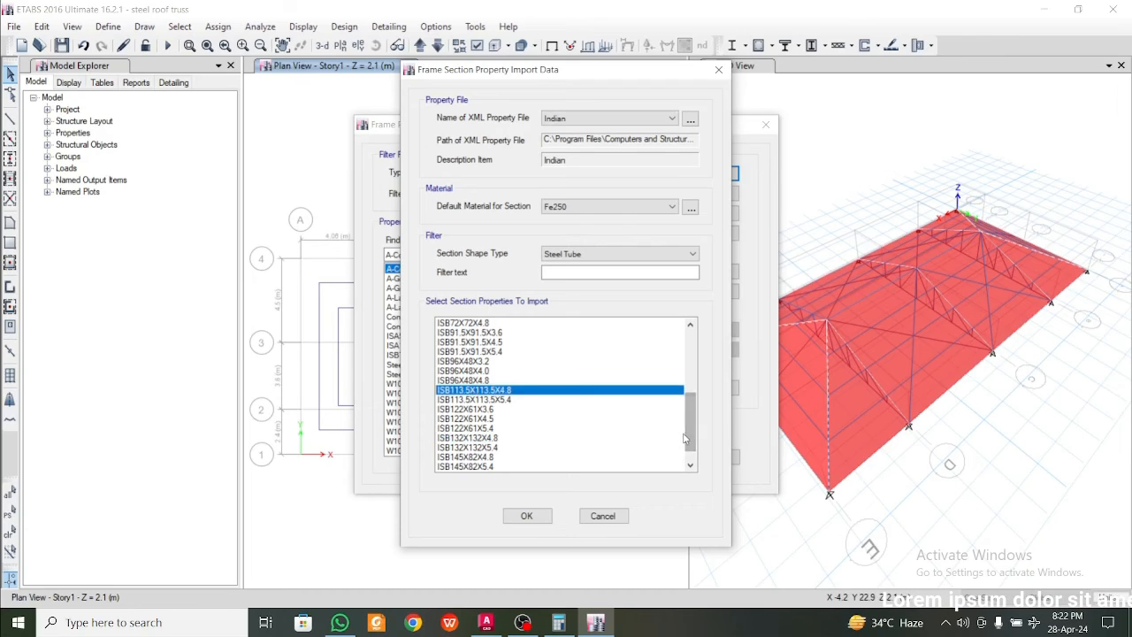
{"action": "mouse_move", "coordinate": [689, 434]}
{"action": "left_mouse_down"}
{"action": "mouse_move", "coordinate": [693, 412]}
{"action": "mouse_move", "coordinate": [689, 428]}
{"action": "left_mouse_up"}
{"action": "left_click", "coordinate": [485, 362]}
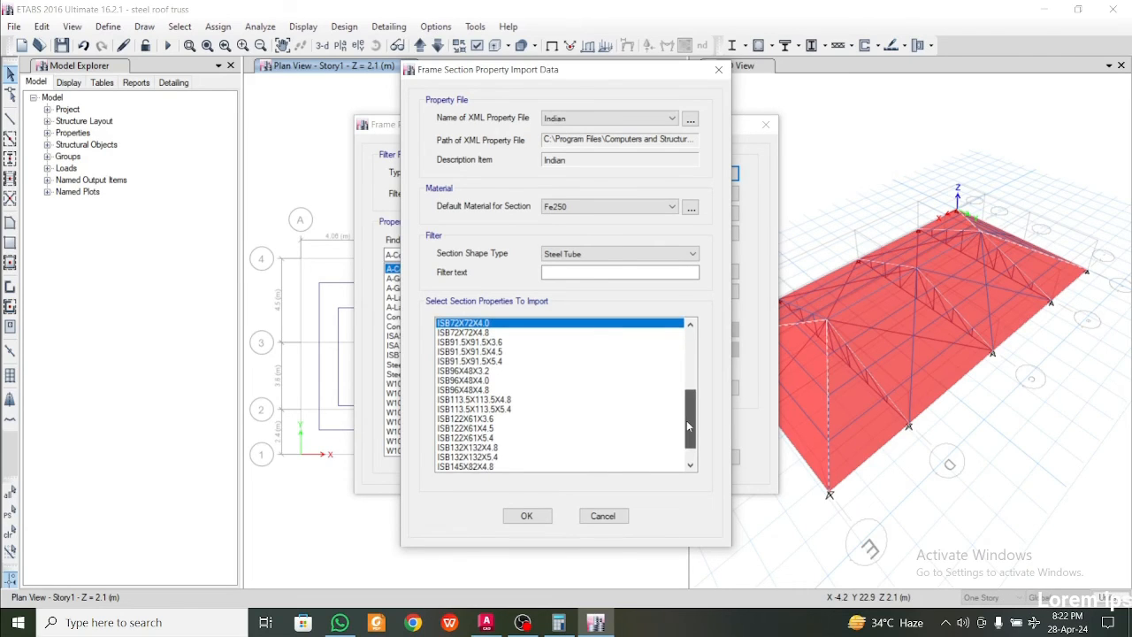
{"action": "left_click_drag", "start_coordinate": [687, 426], "coordinate": [688, 429]}
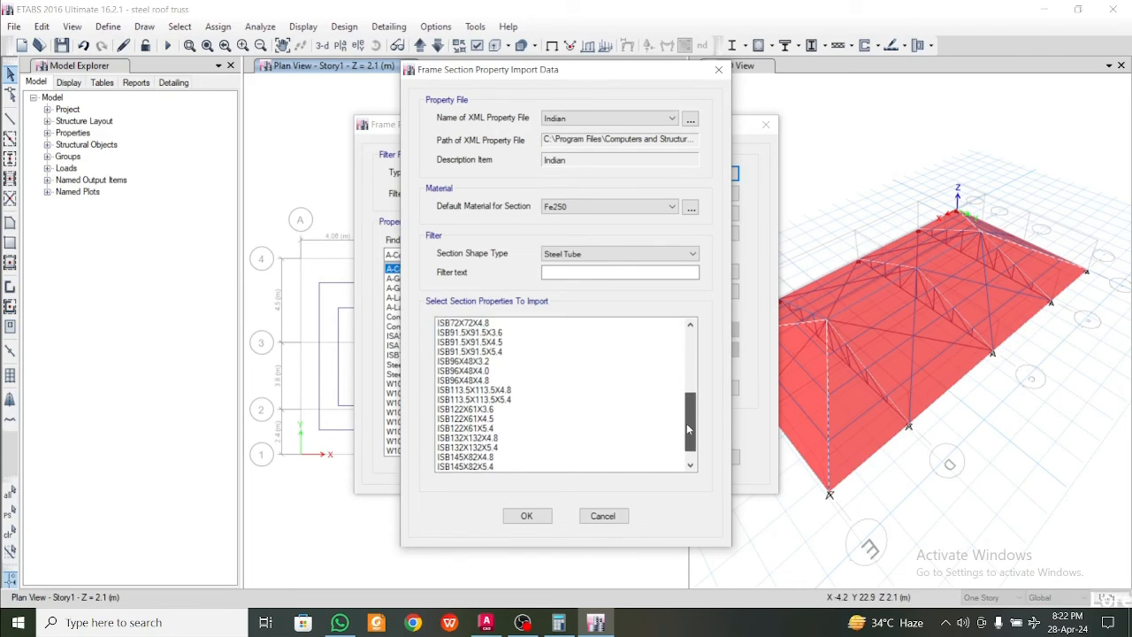
{"action": "left_click", "coordinate": [486, 448]}
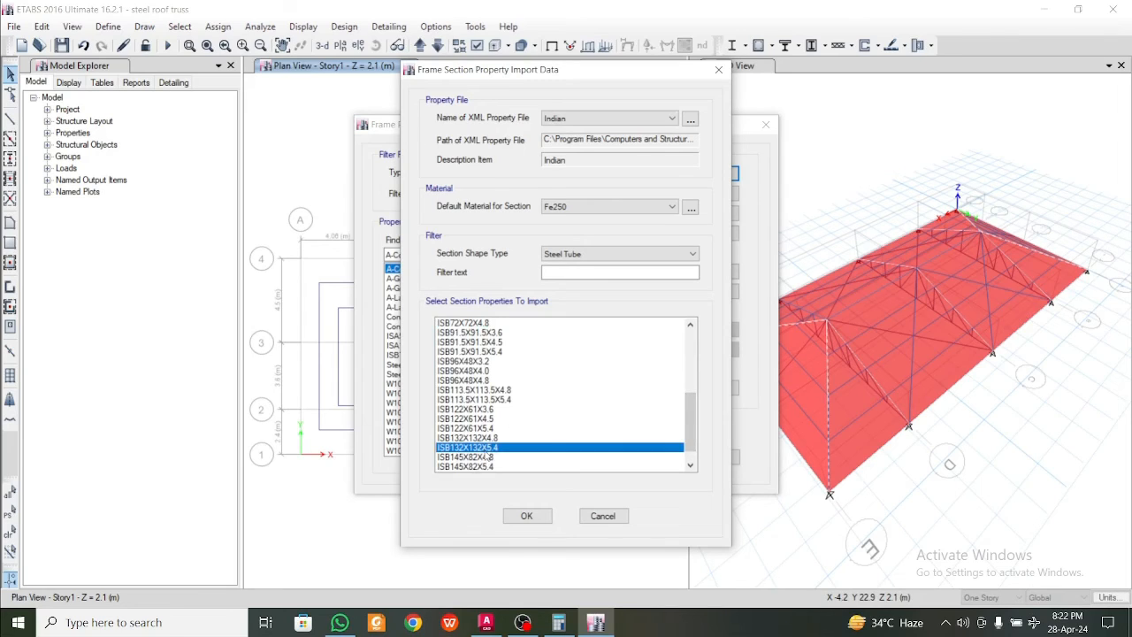
Import the ISB132X132X4.8 steel tube section and assign it to the selected hip rafter frames
{"action": "left_click", "coordinate": [508, 438]}
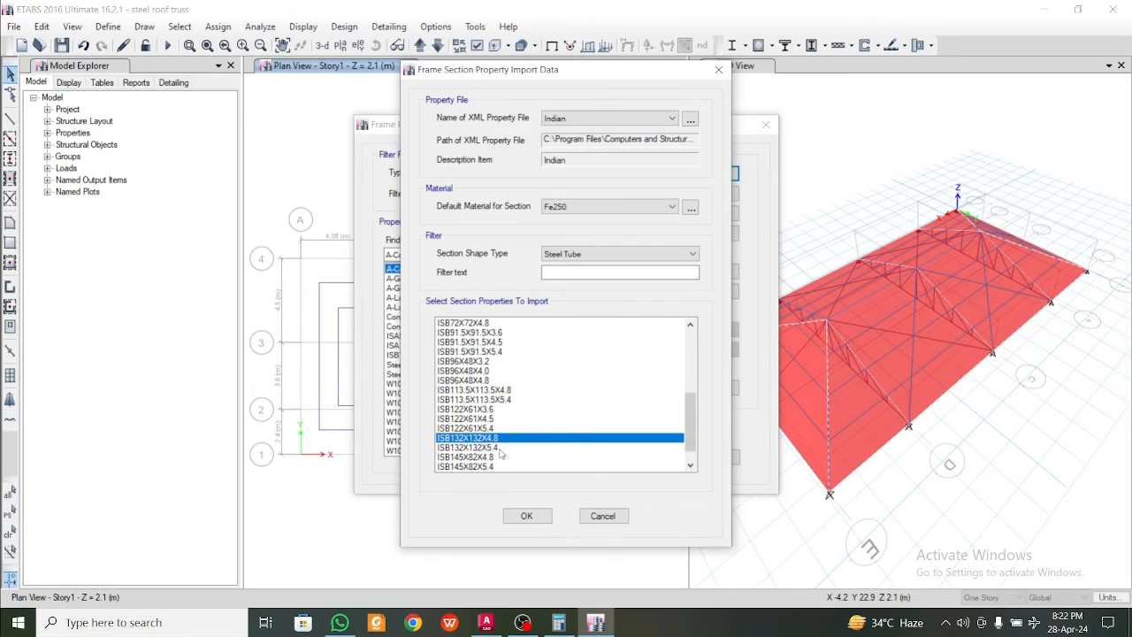
{"action": "left_click", "coordinate": [527, 515]}
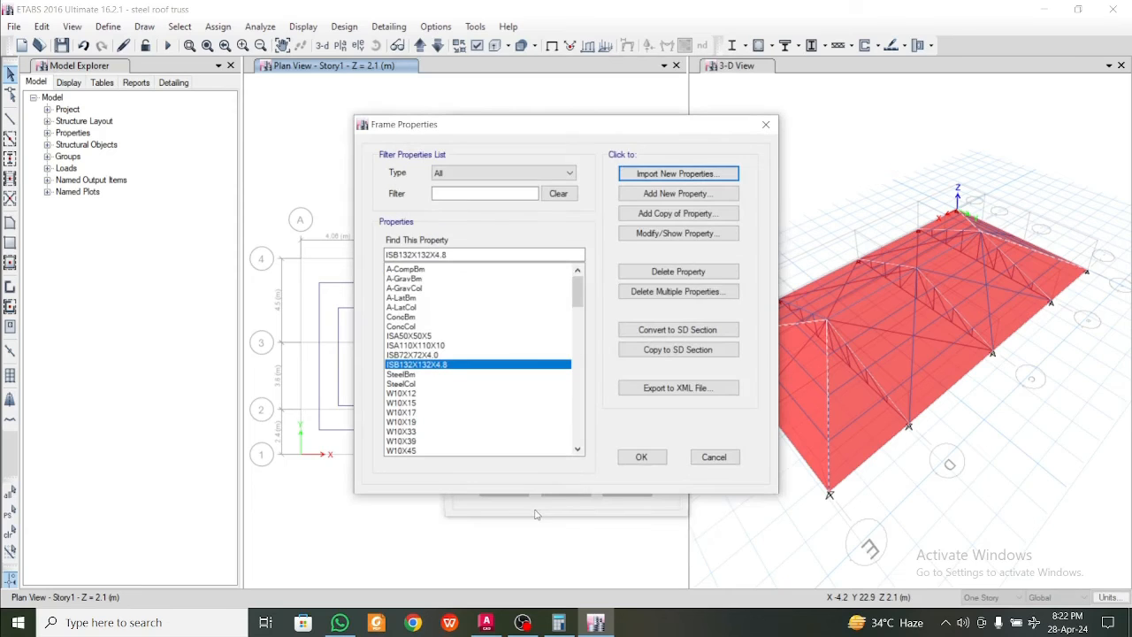
{"action": "left_click", "coordinate": [642, 455]}
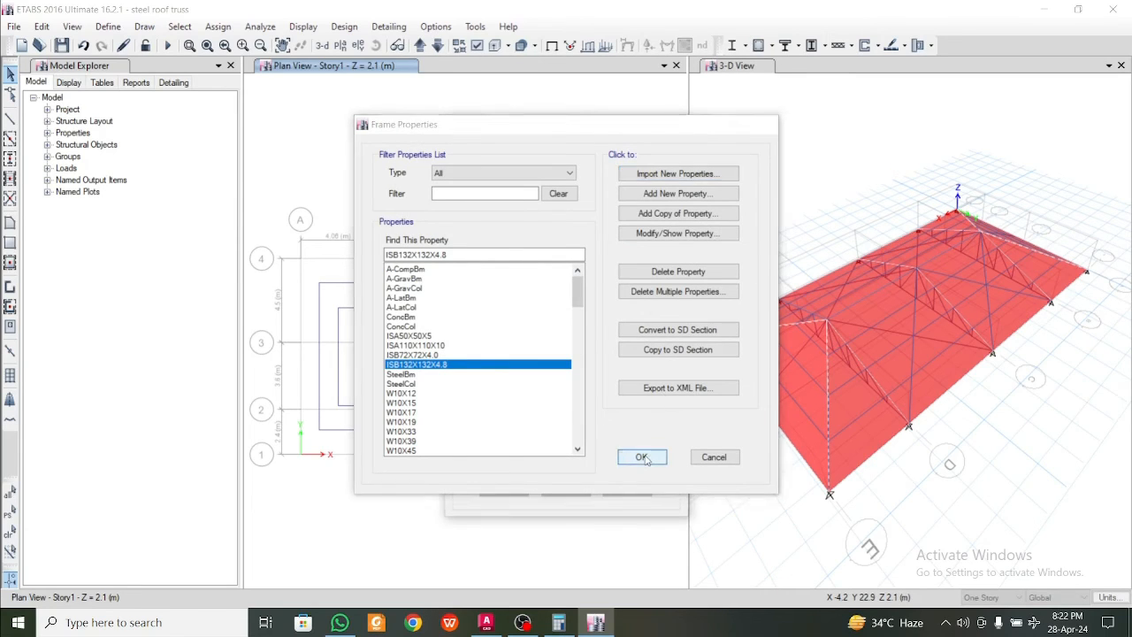
{"action": "left_click", "coordinate": [627, 487]}
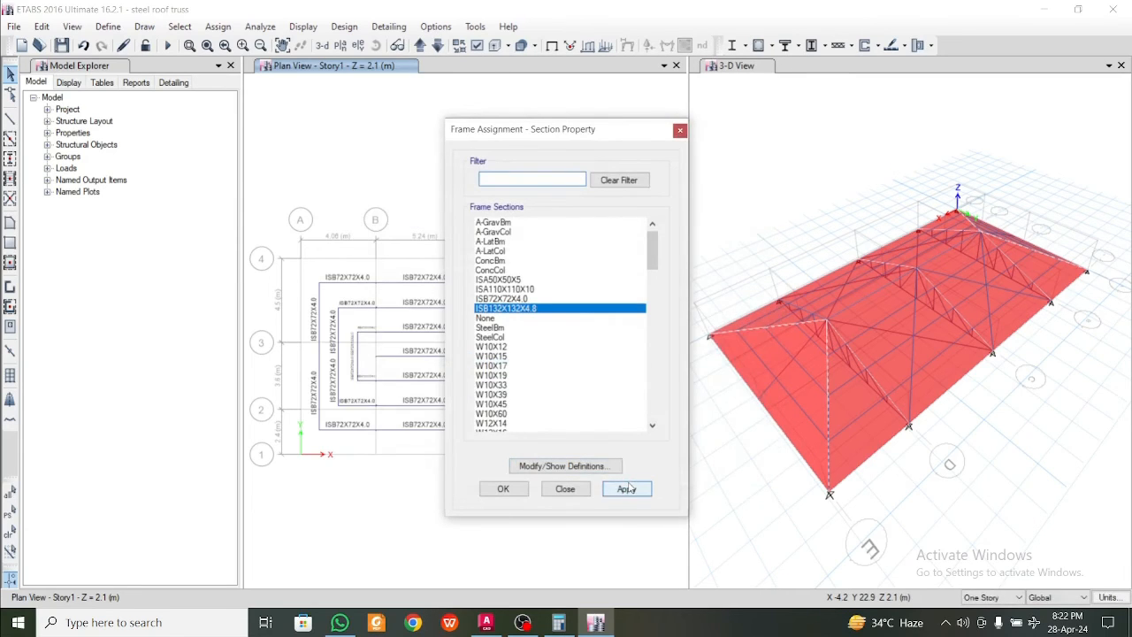
{"action": "left_click", "coordinate": [515, 492]}
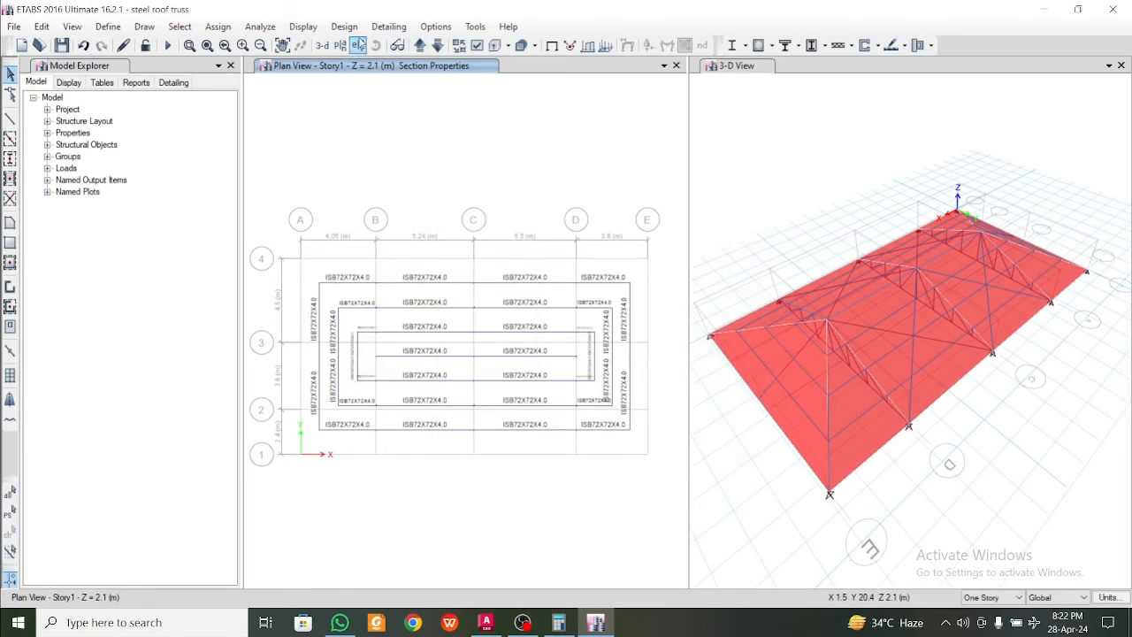
Rerun the analysis and the steel frame design check with the updated hip rafter sections
{"action": "left_click", "coordinate": [168, 46]}
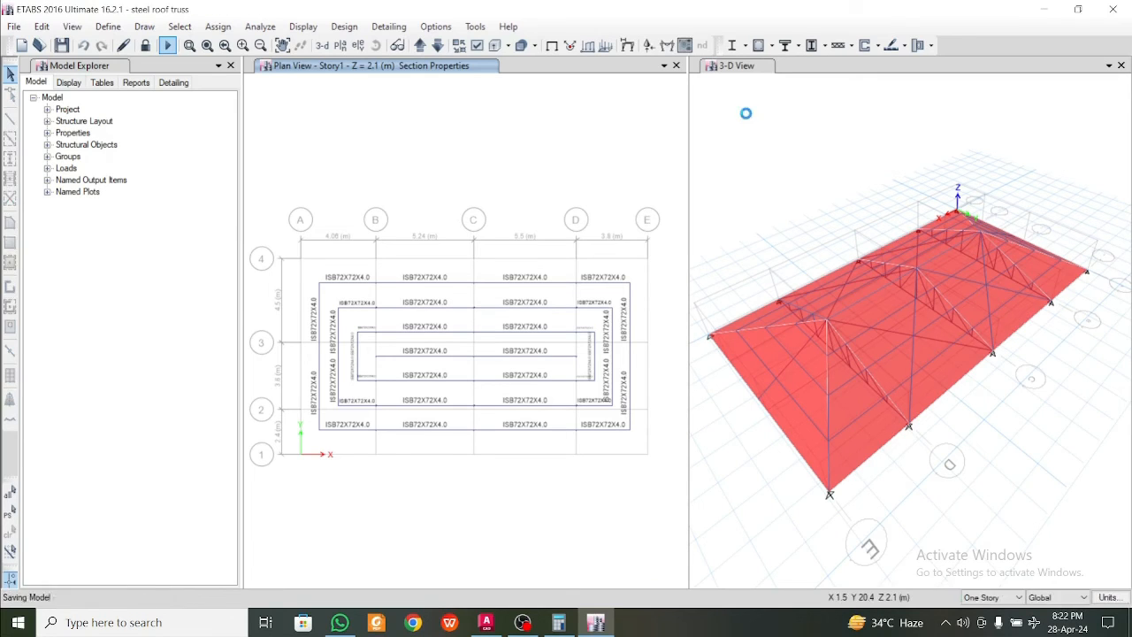
{"action": "left_click", "coordinate": [731, 45]}
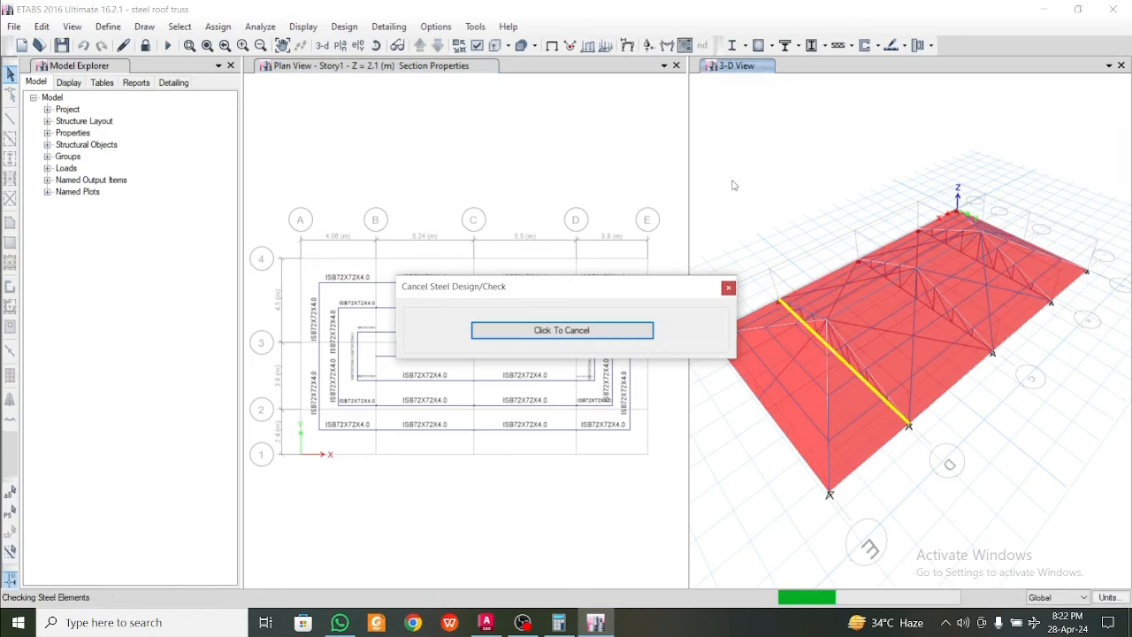
Verify whether all steel members pass the stress and capacity check
{"action": "left_click", "coordinate": [747, 46]}
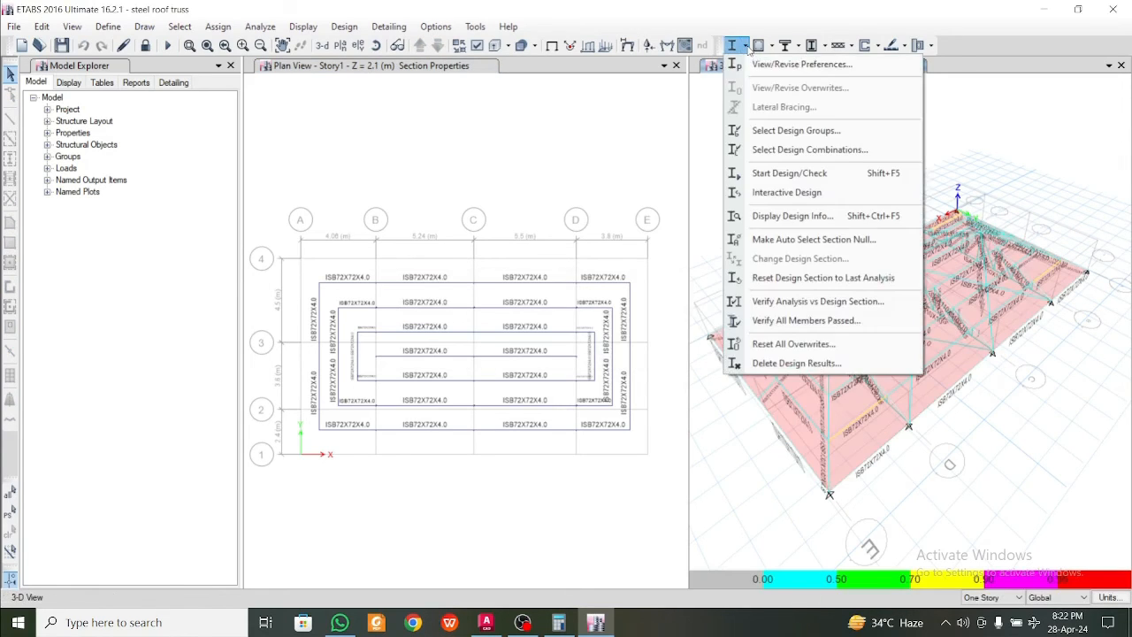
{"action": "left_click", "coordinate": [803, 321]}
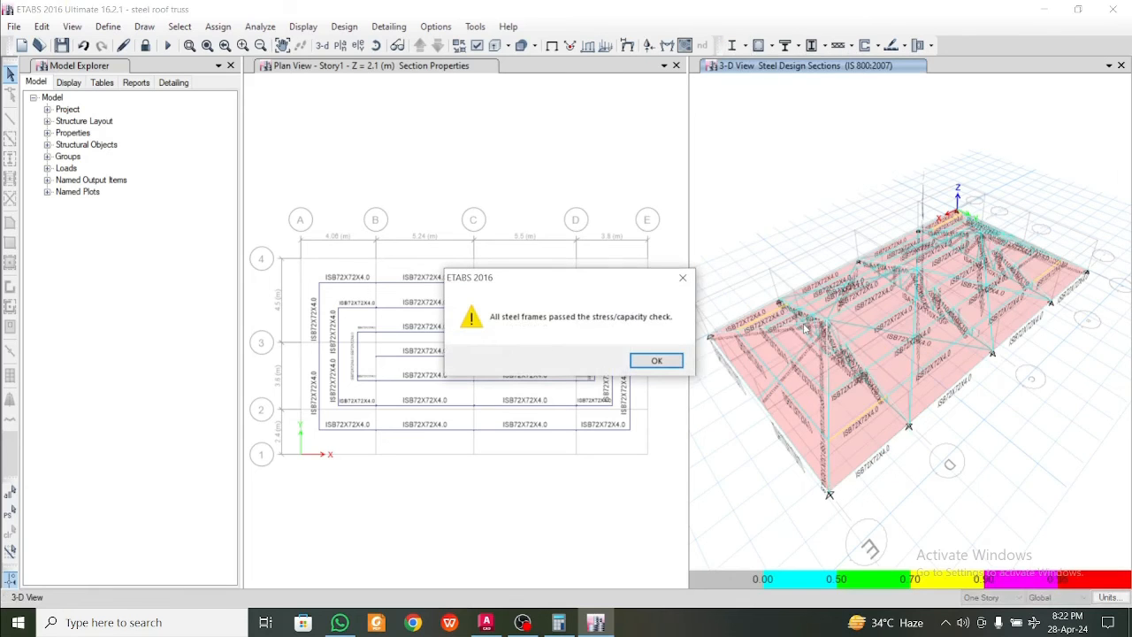
{"action": "left_click", "coordinate": [655, 360]}
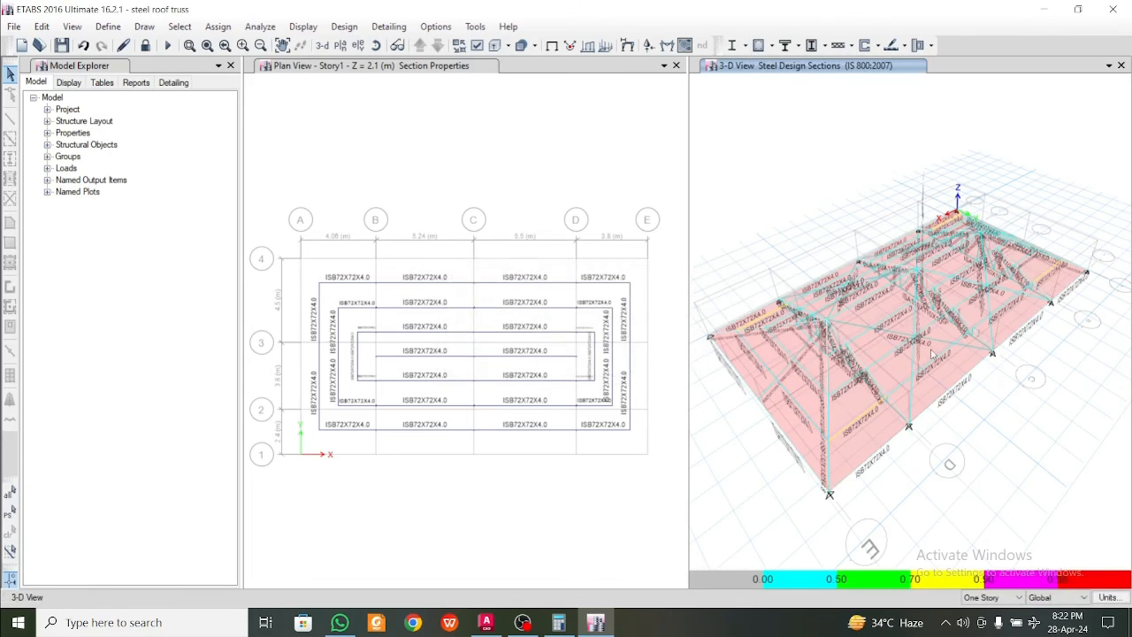
{"action": "middle_click_drag", "start_coordinate": [933, 395], "coordinate": [938, 400]}
{"action": "middle_click_drag", "start_coordinate": [892, 445], "coordinate": [900, 457]}
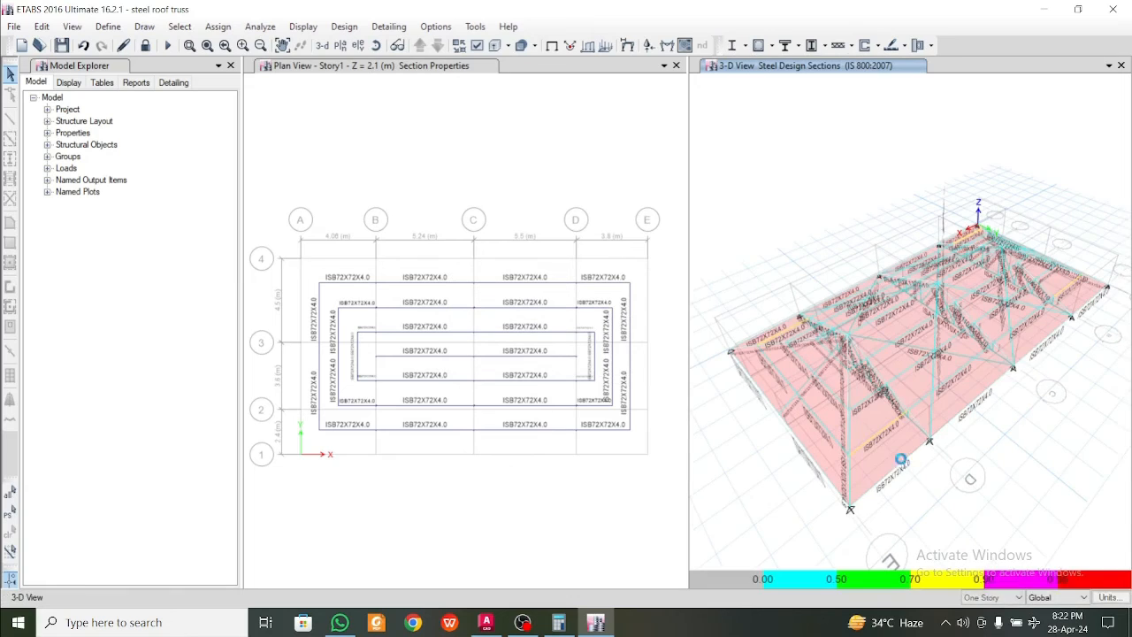
{"action": "left_click", "coordinate": [895, 468]}
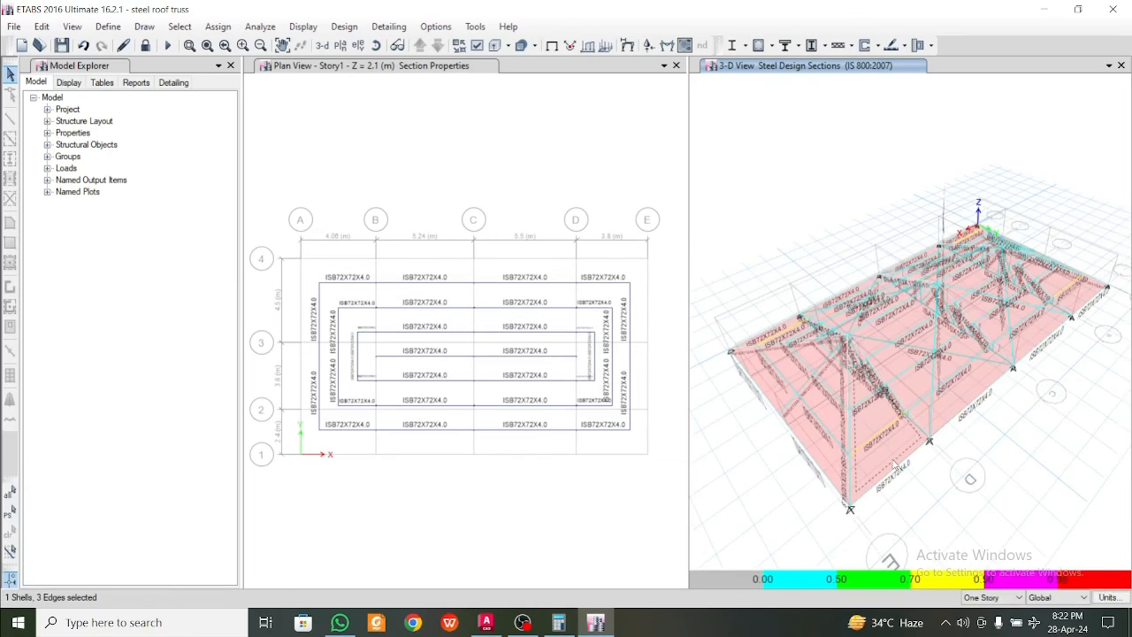
{"action": "left_click", "coordinate": [976, 398]}
{"action": "left_click", "coordinate": [1040, 339]}
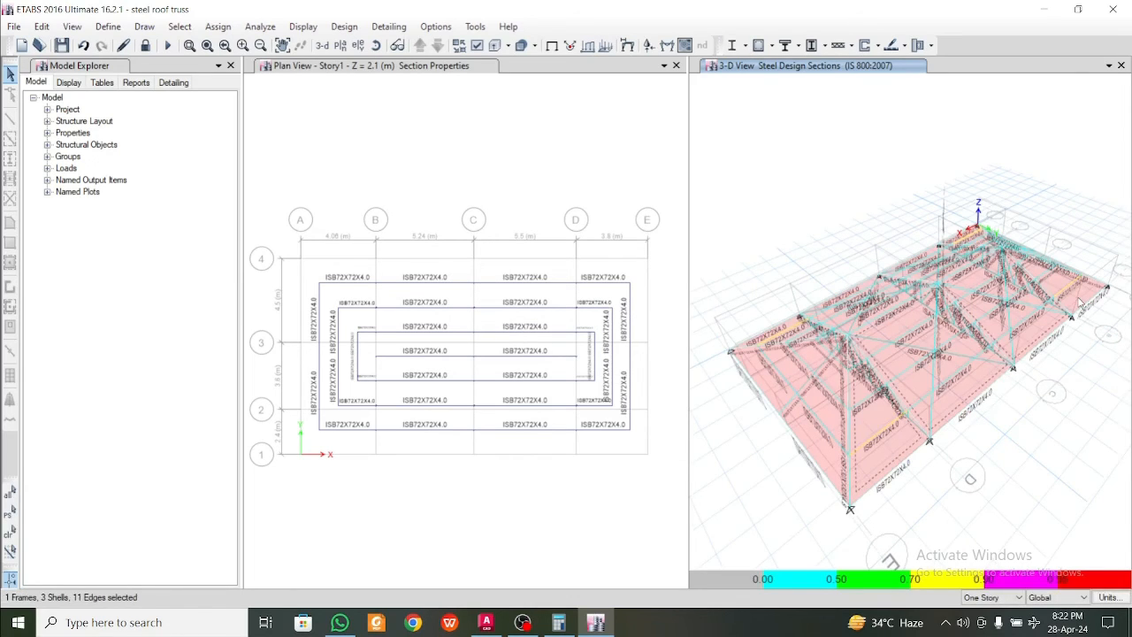
{"action": "left_click", "coordinate": [809, 241]}
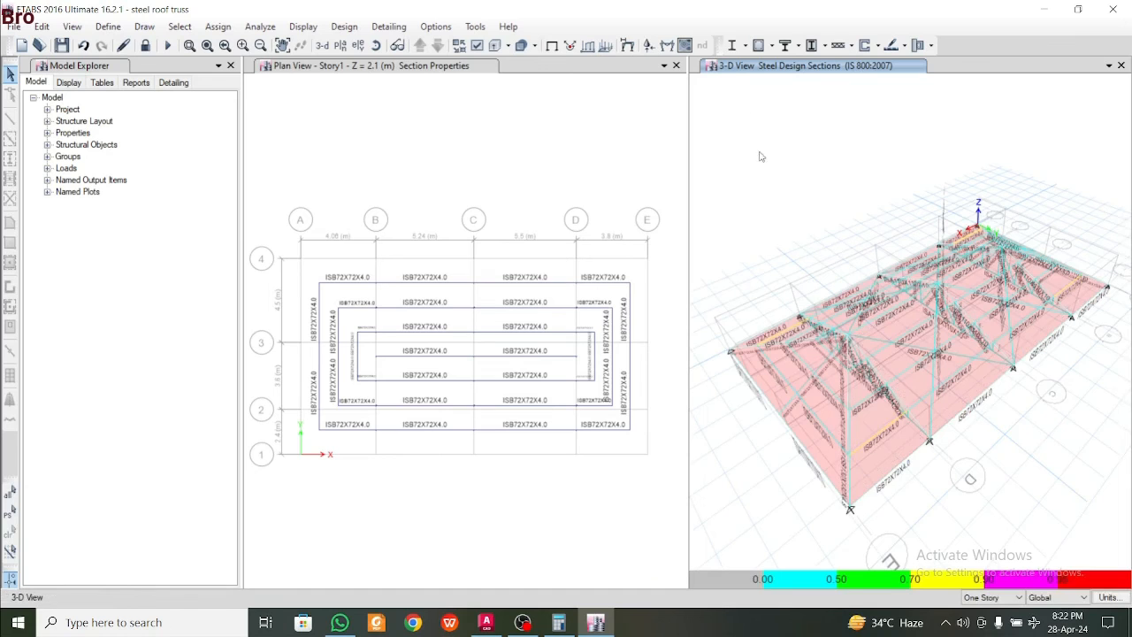
Close the Story1 plan view and display the undeformed shape in the 3-D view
{"action": "left_click", "coordinate": [676, 66]}
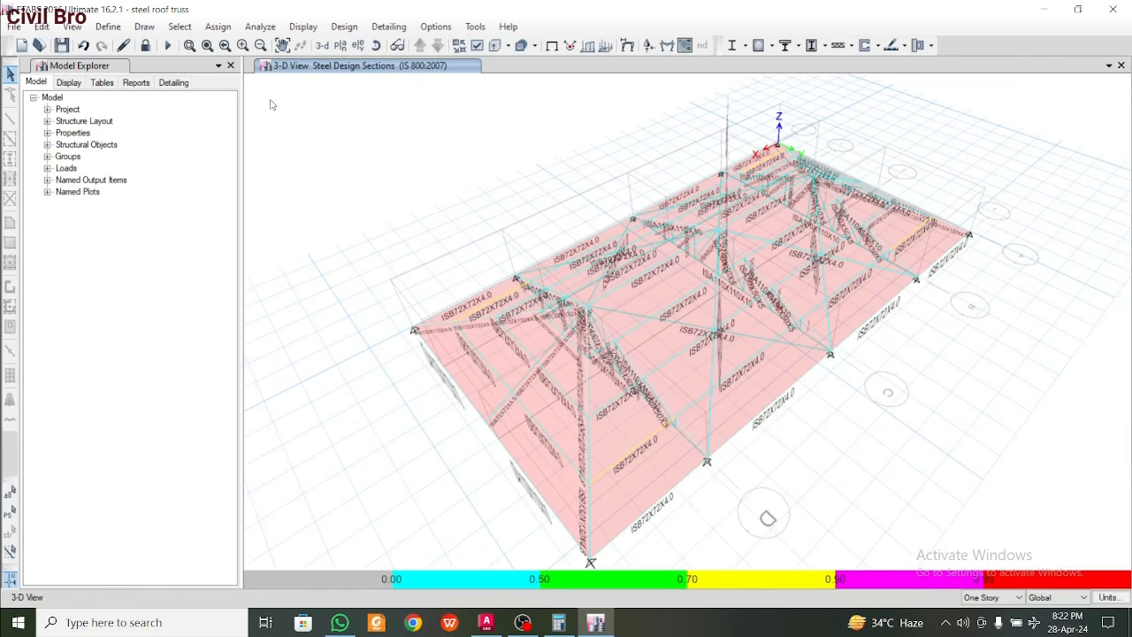
{"action": "left_click", "coordinate": [298, 27]}
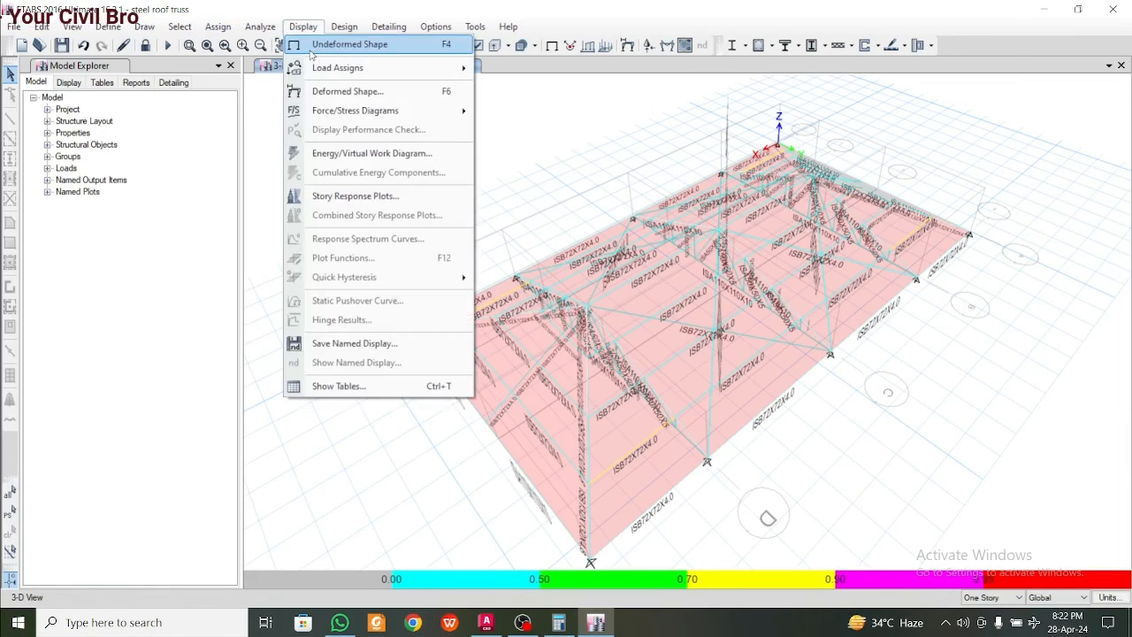
{"action": "left_click", "coordinate": [313, 50]}
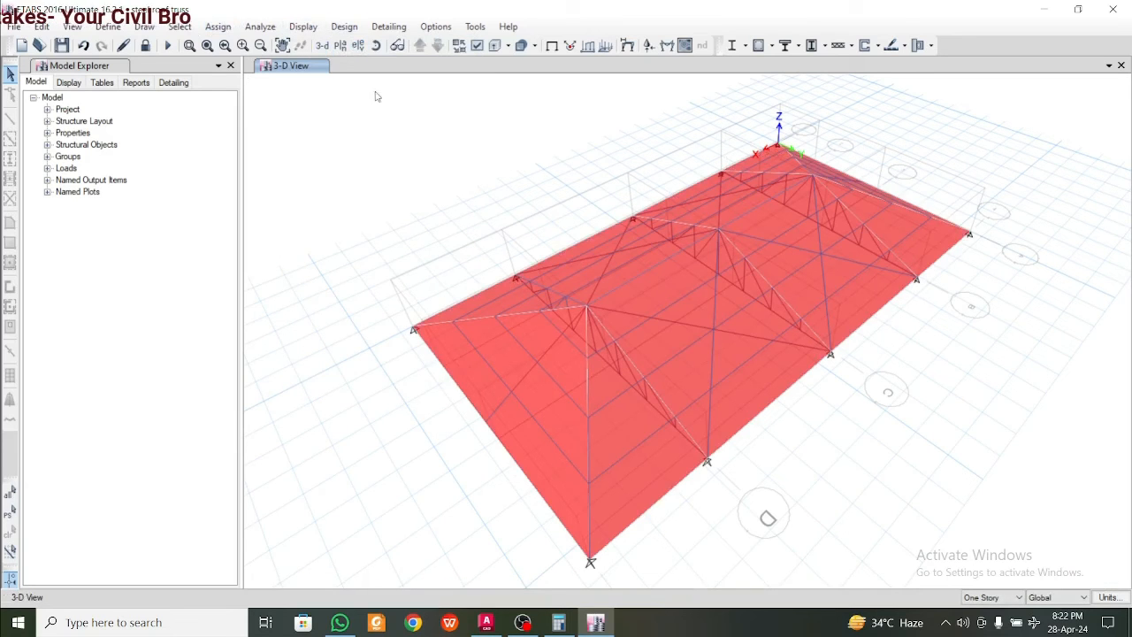
Turn on the extruded view of the roof truss and inspect its members from another angle
{"action": "left_click", "coordinate": [497, 45]}
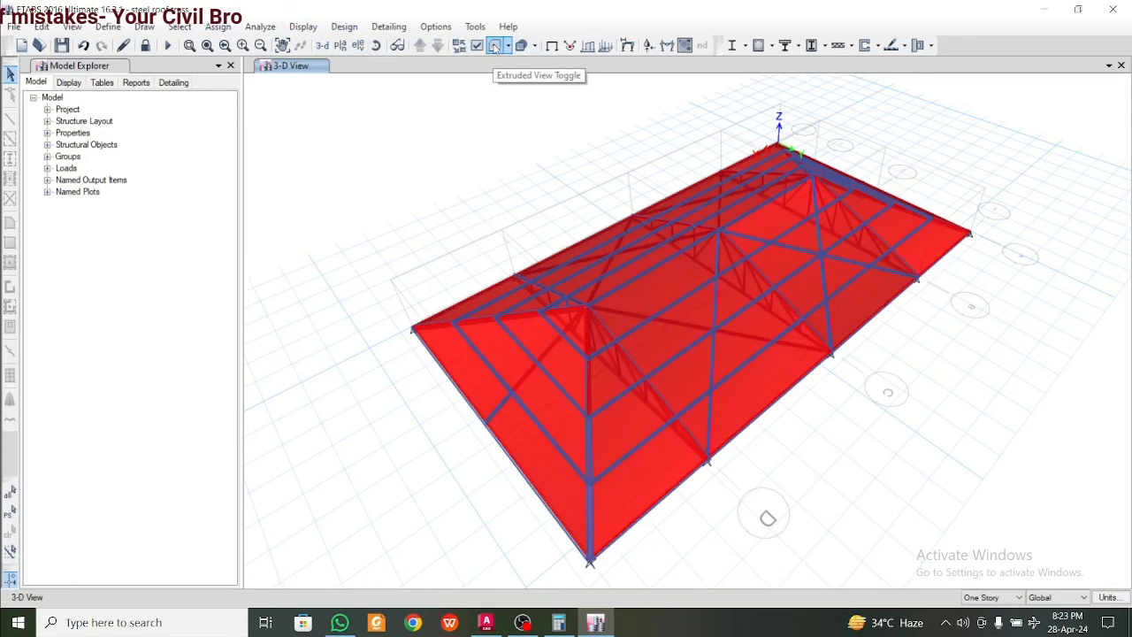
{"action": "middle_click_drag", "start_coordinate": [467, 309], "coordinate": [640, 295], "text": "shift"}
{"action": "middle_click_drag", "start_coordinate": [910, 335], "coordinate": [808, 344], "text": "shift"}
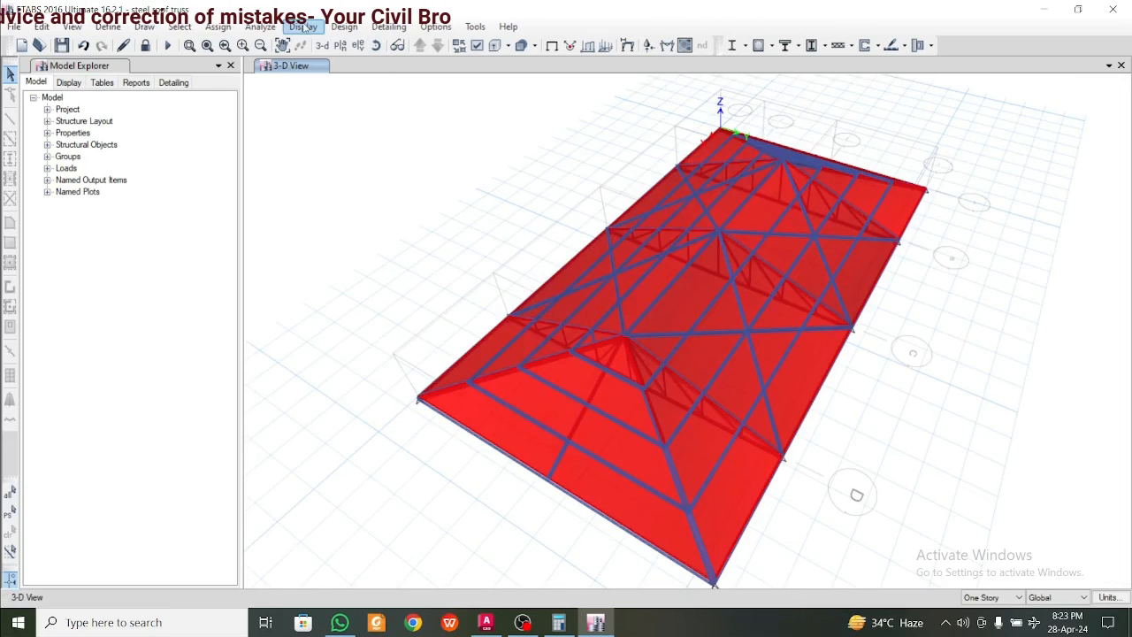
Select all shells with the PPGL sheet slab property and hide them, leaving only the steel framing displayed
{"action": "left_click", "coordinate": [181, 26]}
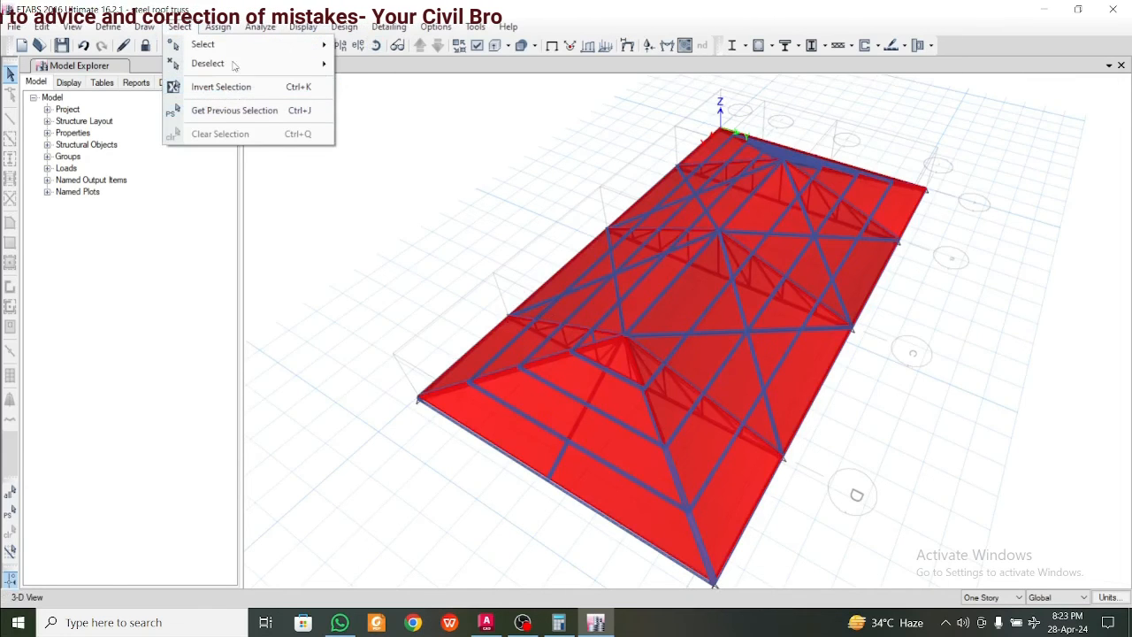
{"action": "mouse_move", "coordinate": [246, 47]}
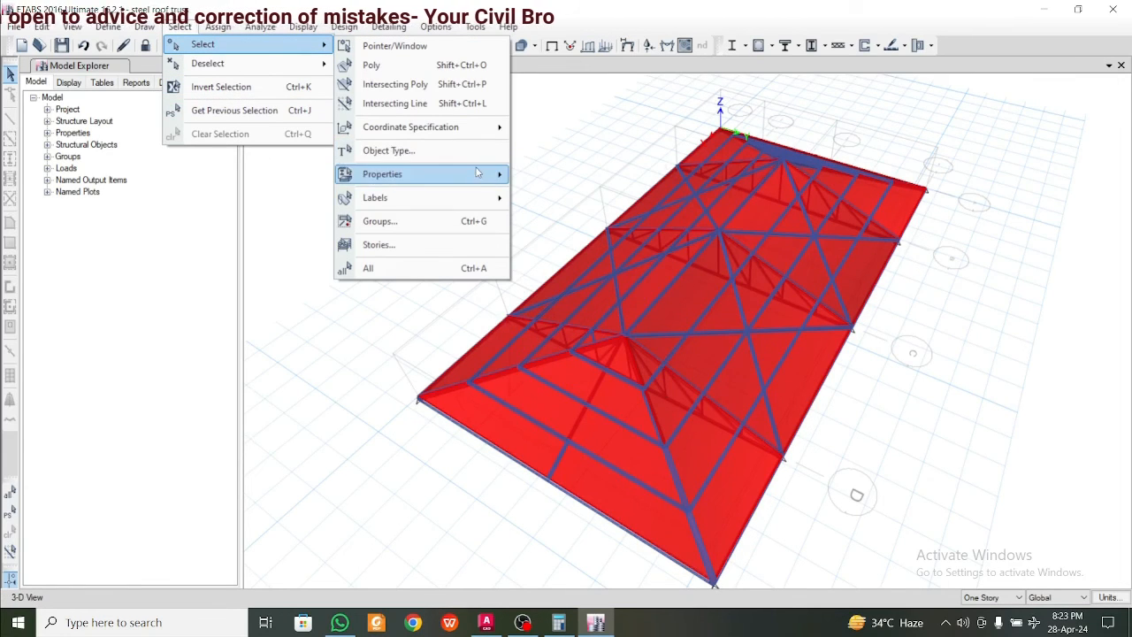
{"action": "mouse_move", "coordinate": [482, 174]}
{"action": "left_click", "coordinate": [562, 220]}
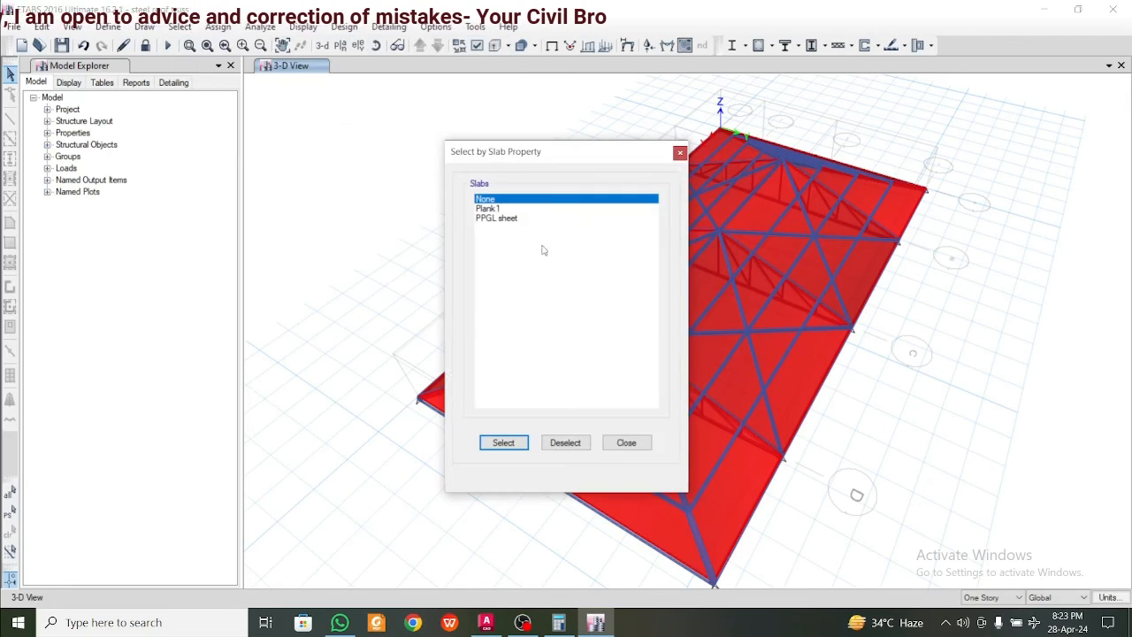
{"action": "left_click", "coordinate": [504, 219]}
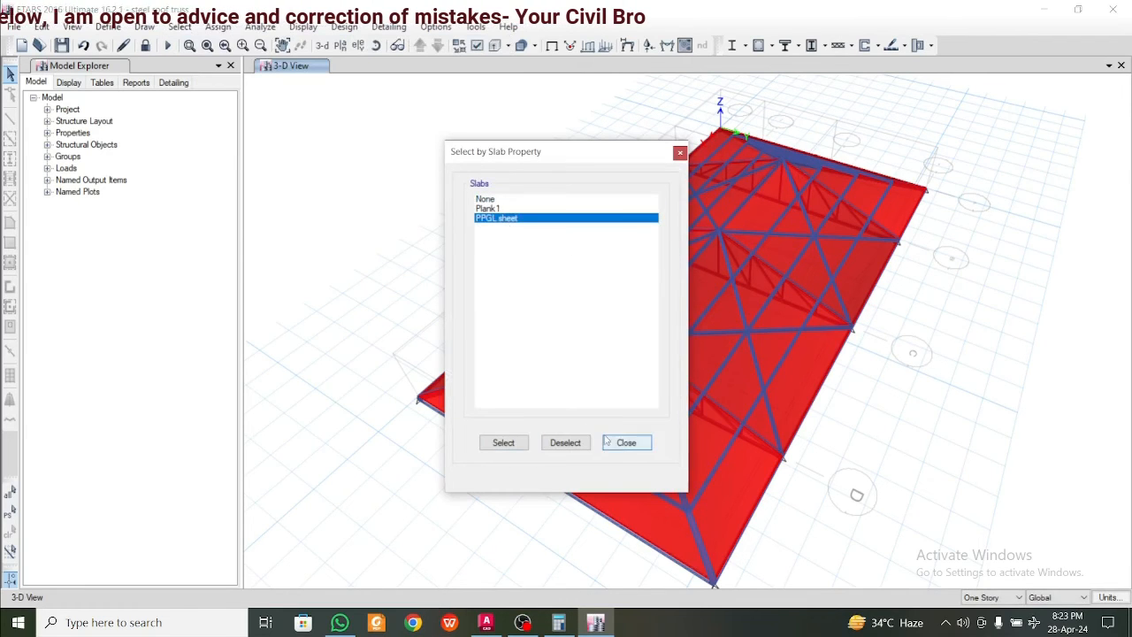
{"action": "left_click", "coordinate": [511, 443]}
{"action": "left_click", "coordinate": [680, 153]}
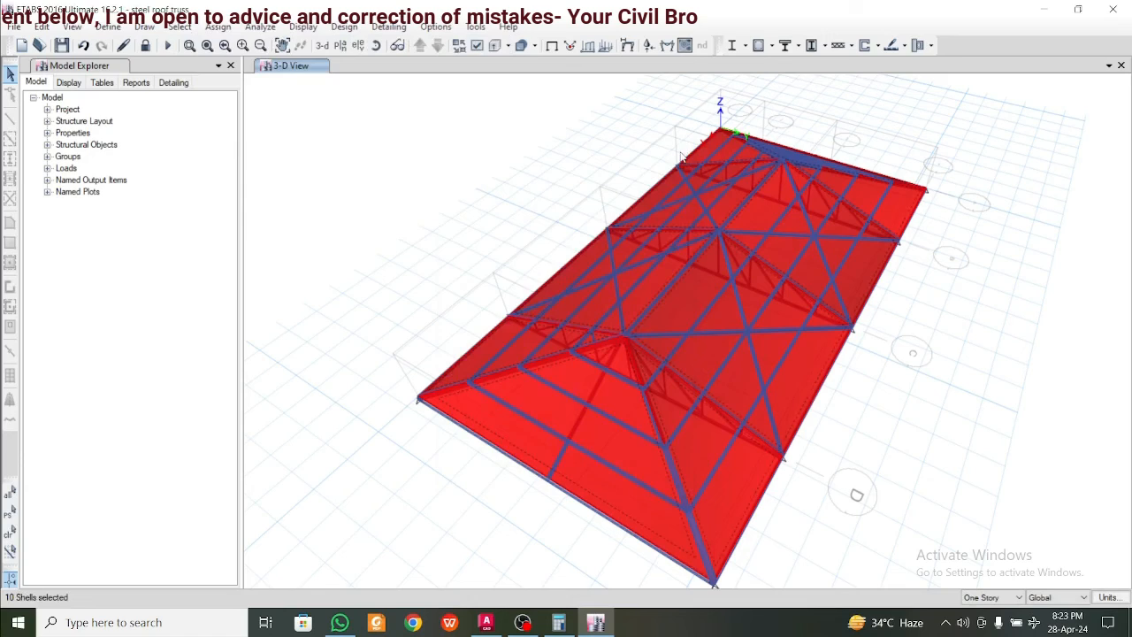
{"action": "right_click", "coordinate": [397, 168]}
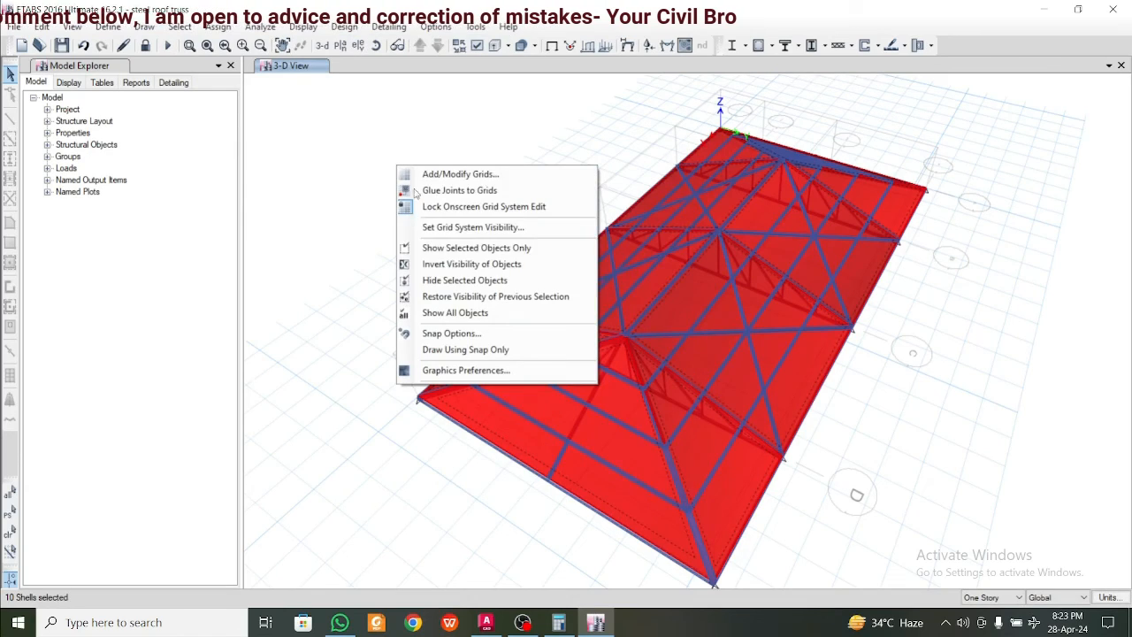
{"action": "left_click", "coordinate": [450, 280]}
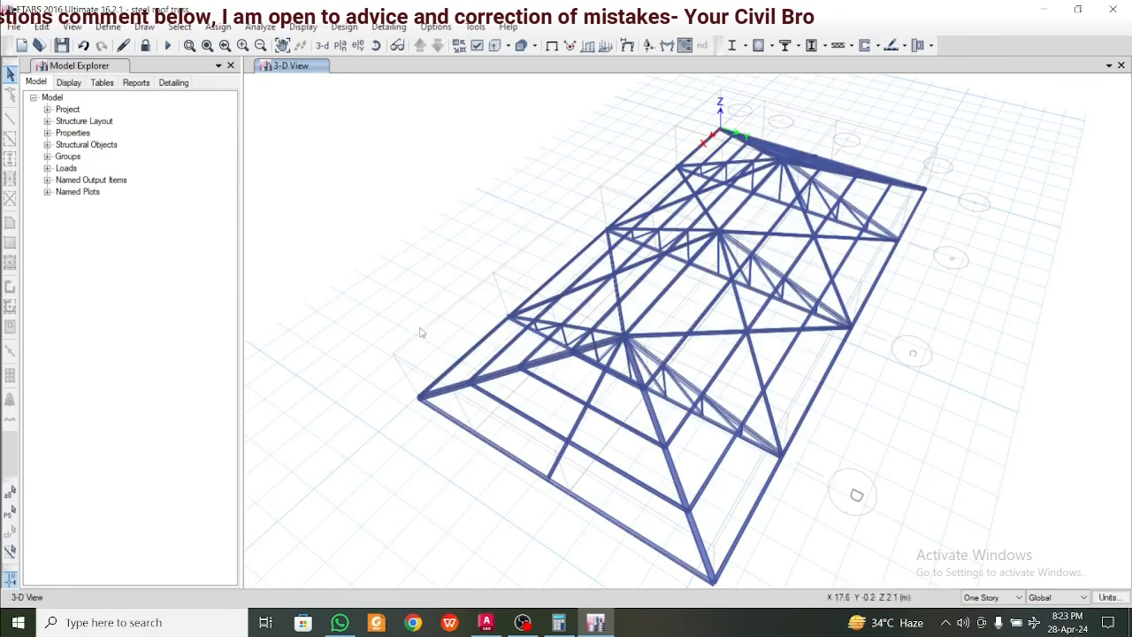
Generate the summary report for the steel roof truss model and skim through its pages
{"action": "mouse_move", "coordinate": [420, 329]}
{"action": "middle_mouse_down", "text": "shift"}
{"action": "mouse_move", "coordinate": [545, 321]}
{"action": "mouse_move", "coordinate": [748, 335]}
{"action": "mouse_move", "coordinate": [850, 331]}
{"action": "mouse_move", "coordinate": [863, 318]}
{"action": "mouse_move", "coordinate": [709, 347]}
{"action": "mouse_move", "coordinate": [419, 309]}
{"action": "middle_mouse_up", "text": "shift"}
{"action": "middle_click_drag", "start_coordinate": [745, 379], "coordinate": [829, 398], "text": "shift"}
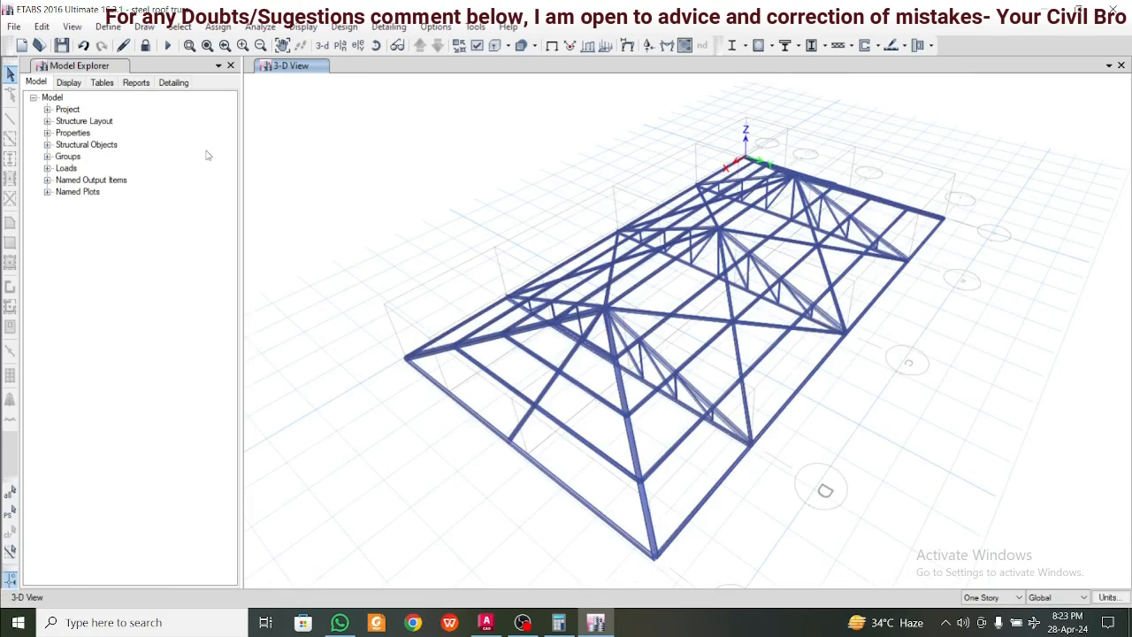
{"action": "left_click", "coordinate": [14, 27]}
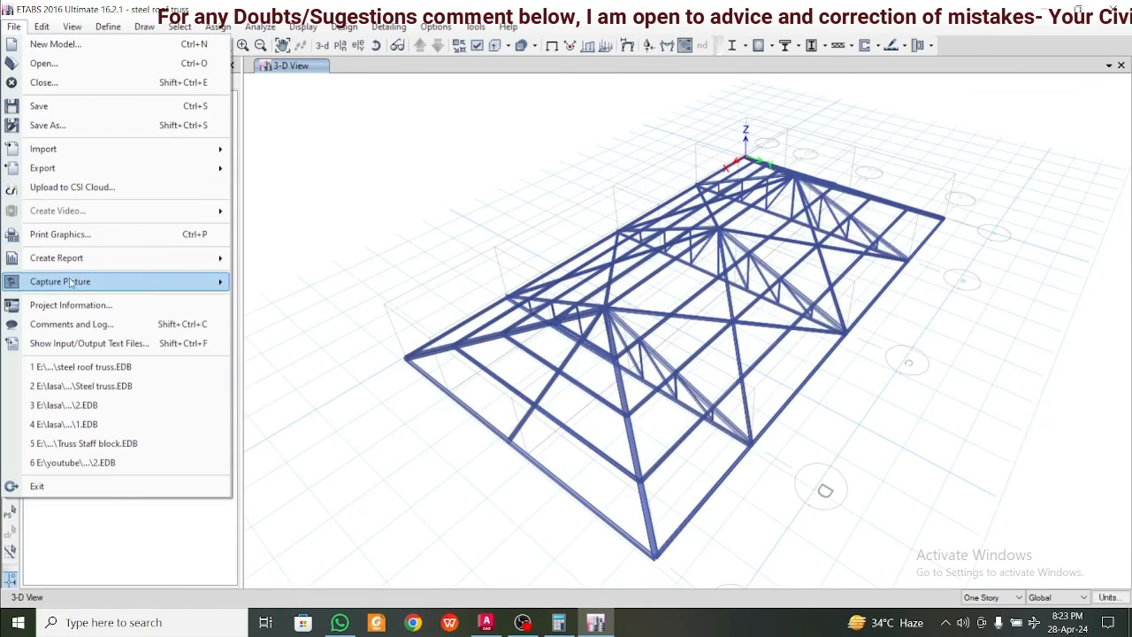
{"action": "mouse_move", "coordinate": [79, 267]}
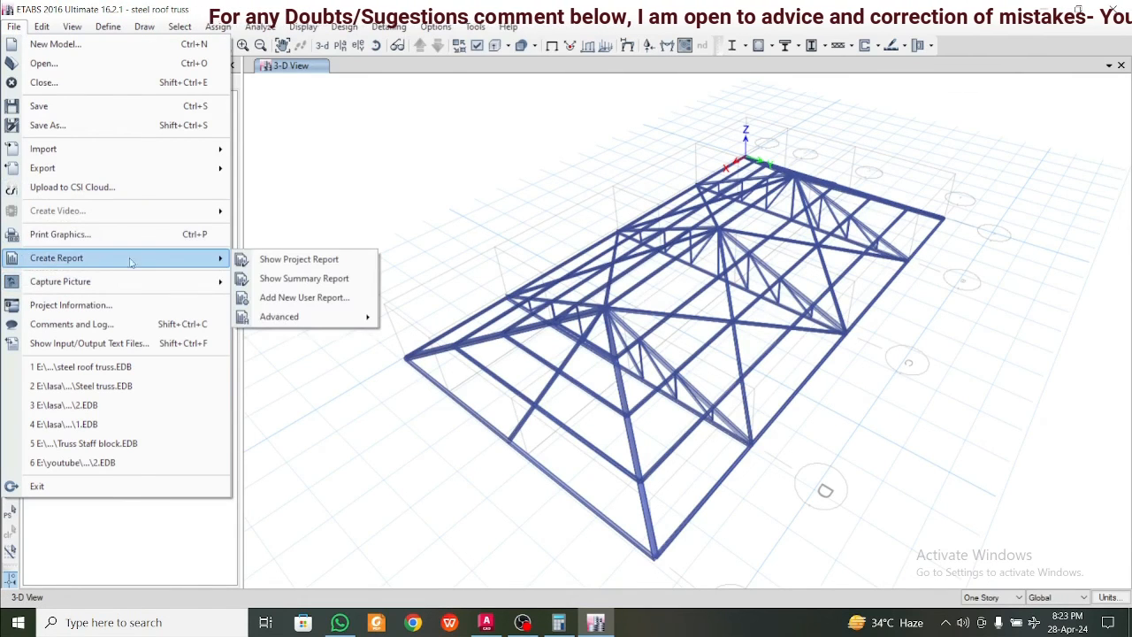
{"action": "left_click", "coordinate": [312, 279]}
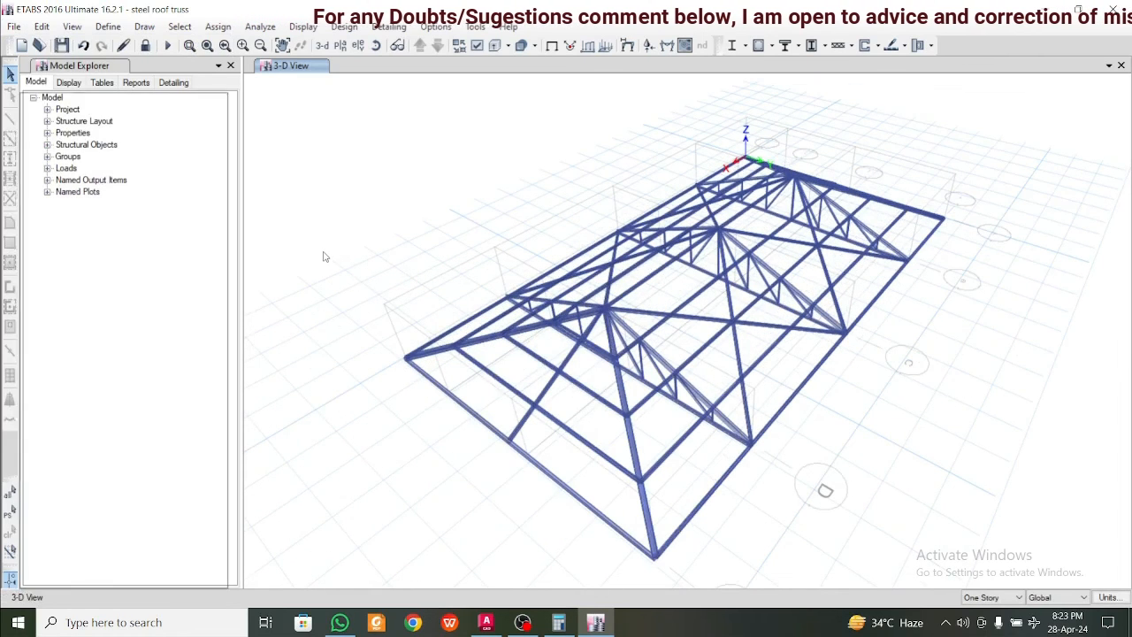
{"action": "scroll", "coordinate": [142, 297], "scroll_direction": "down", "scroll_amount": 7}
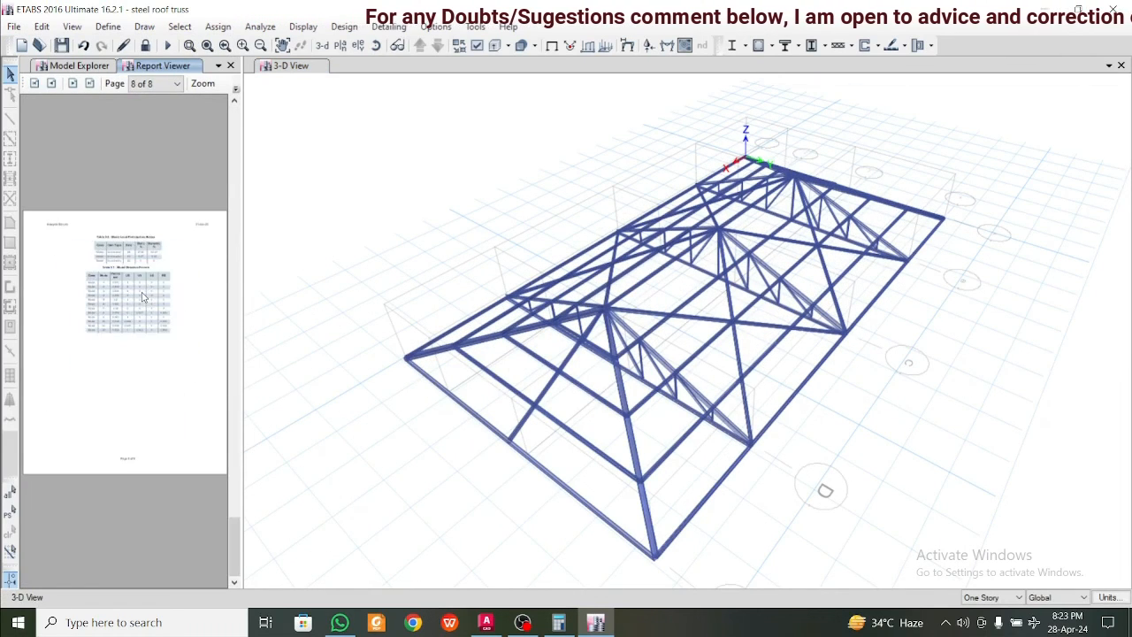
{"action": "scroll", "coordinate": [141, 297], "scroll_direction": "up", "scroll_amount": 7}
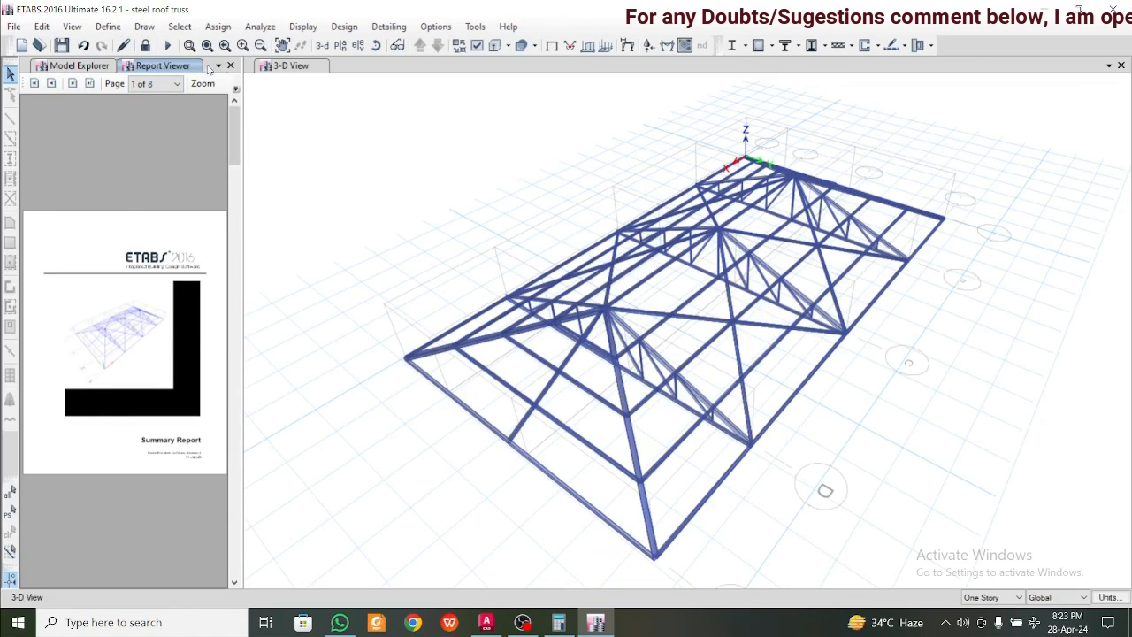
Add a new view window beside the 3-D view, showing a truss elevation
{"action": "left_click", "coordinate": [92, 67]}
{"action": "left_click", "coordinate": [173, 66]}
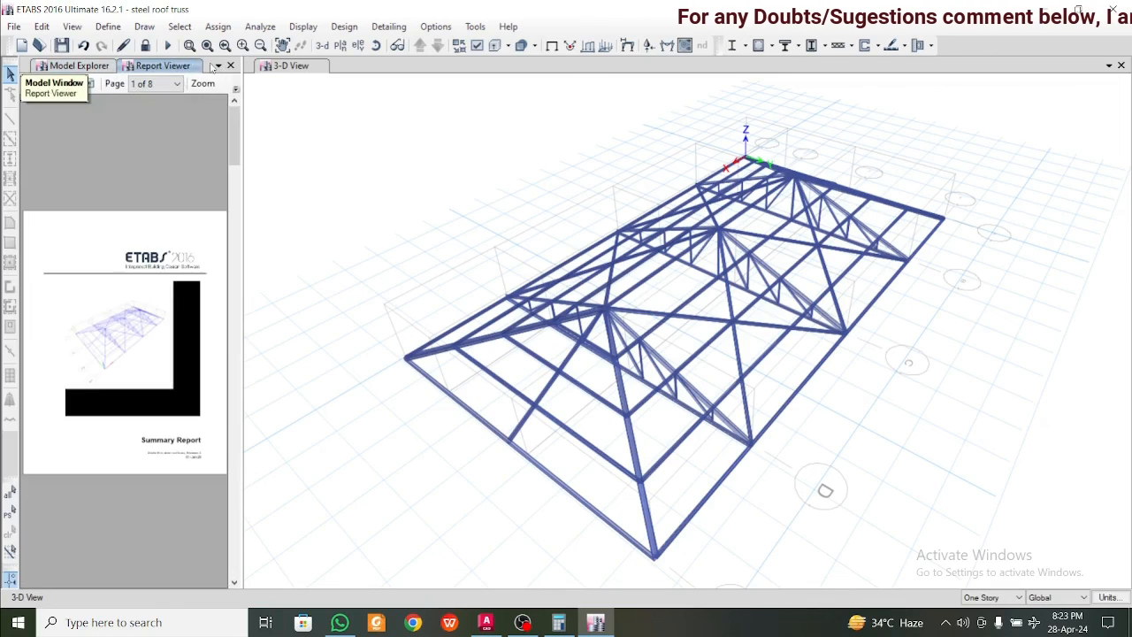
{"action": "left_click", "coordinate": [301, 68]}
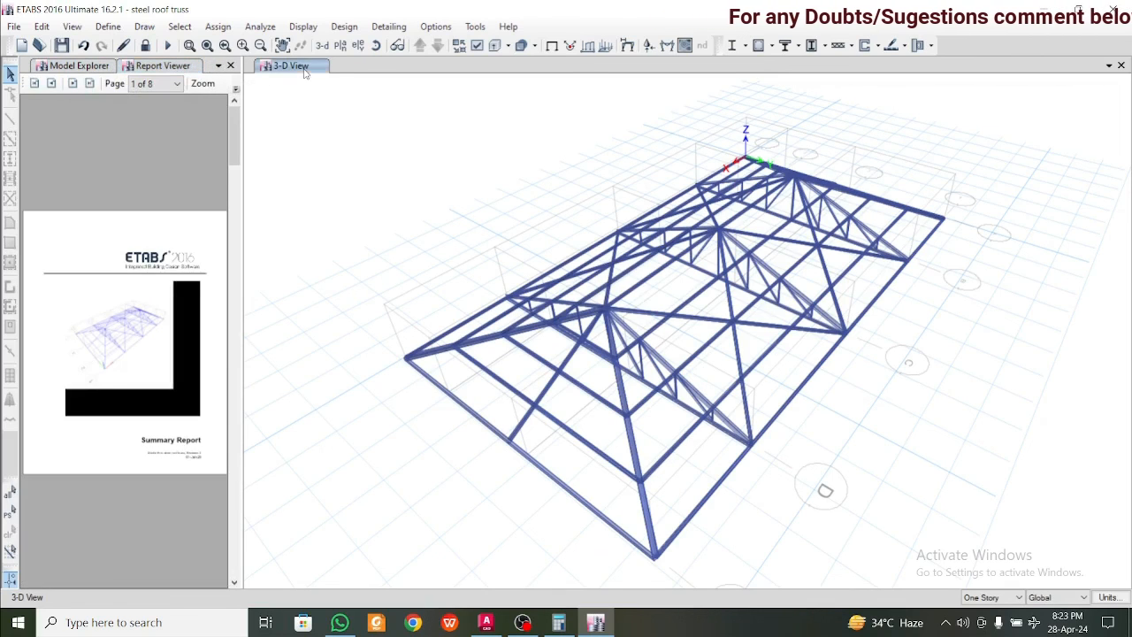
{"action": "left_click", "coordinate": [1110, 66]}
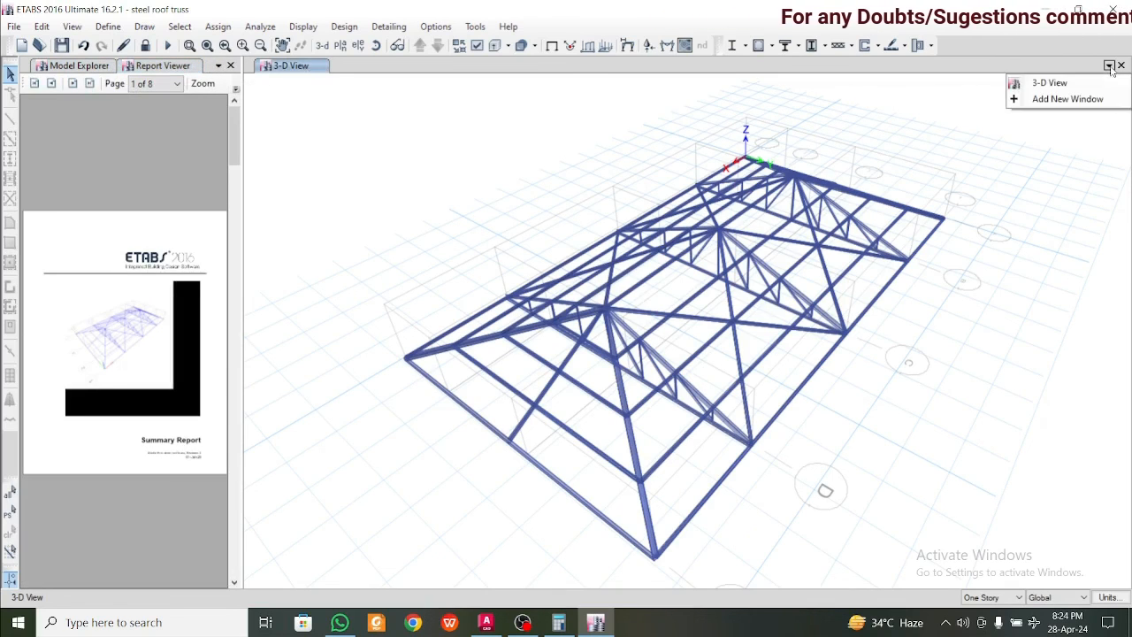
{"action": "left_click", "coordinate": [1035, 98]}
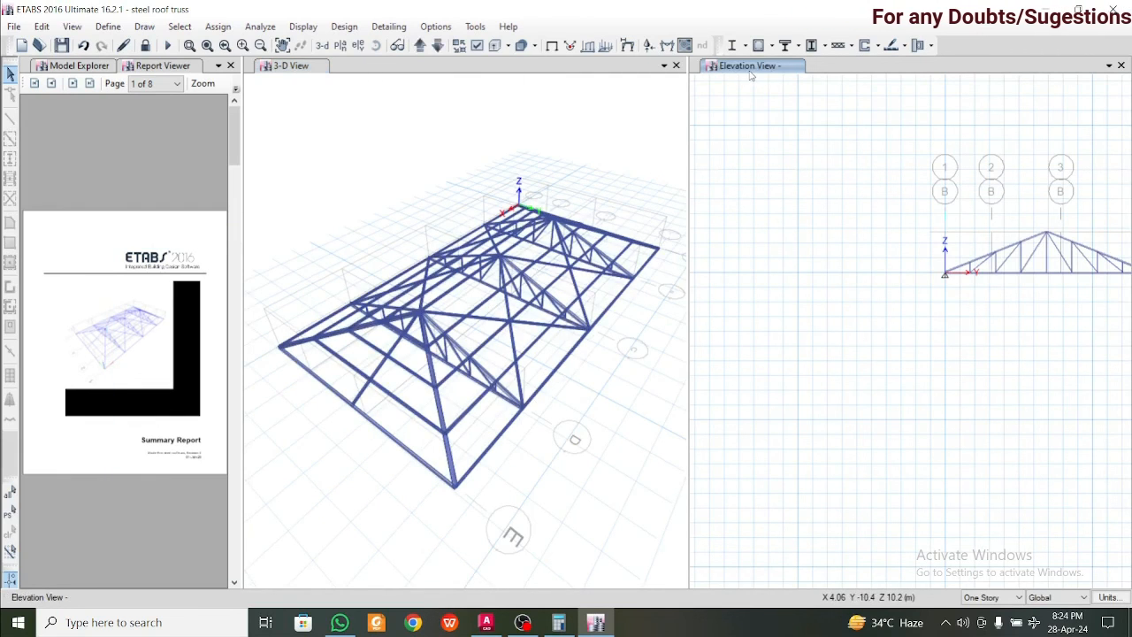
Regenerate the summary report, then float the Report Viewer as a separate window and widen it until the pages are readable
{"action": "left_click", "coordinate": [14, 27]}
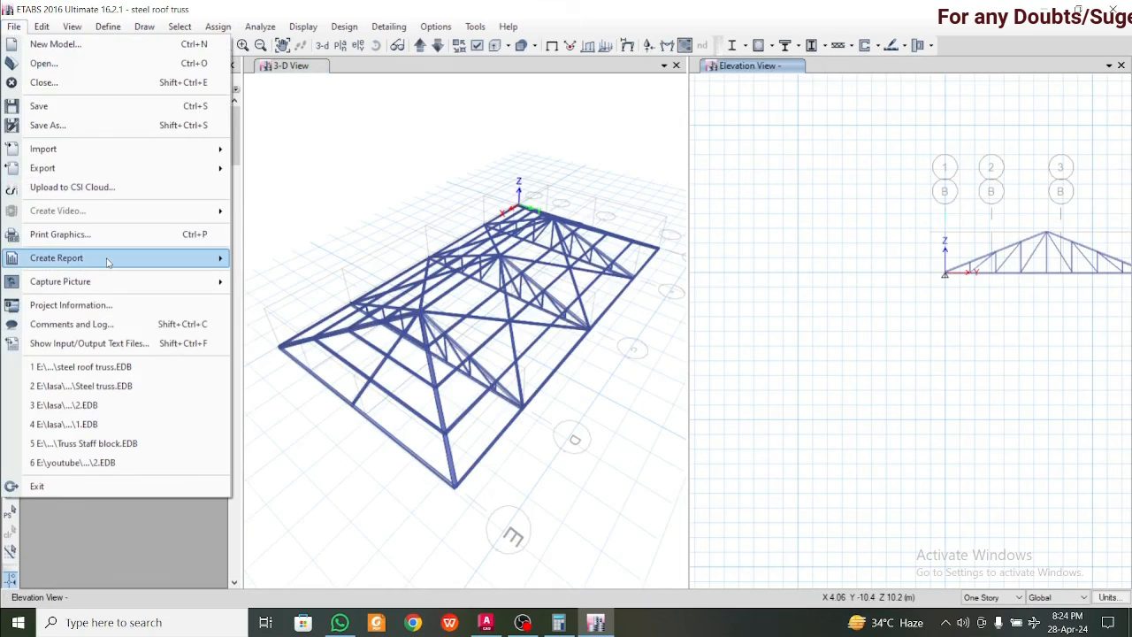
{"action": "mouse_move", "coordinate": [110, 261]}
{"action": "left_click", "coordinate": [302, 278]}
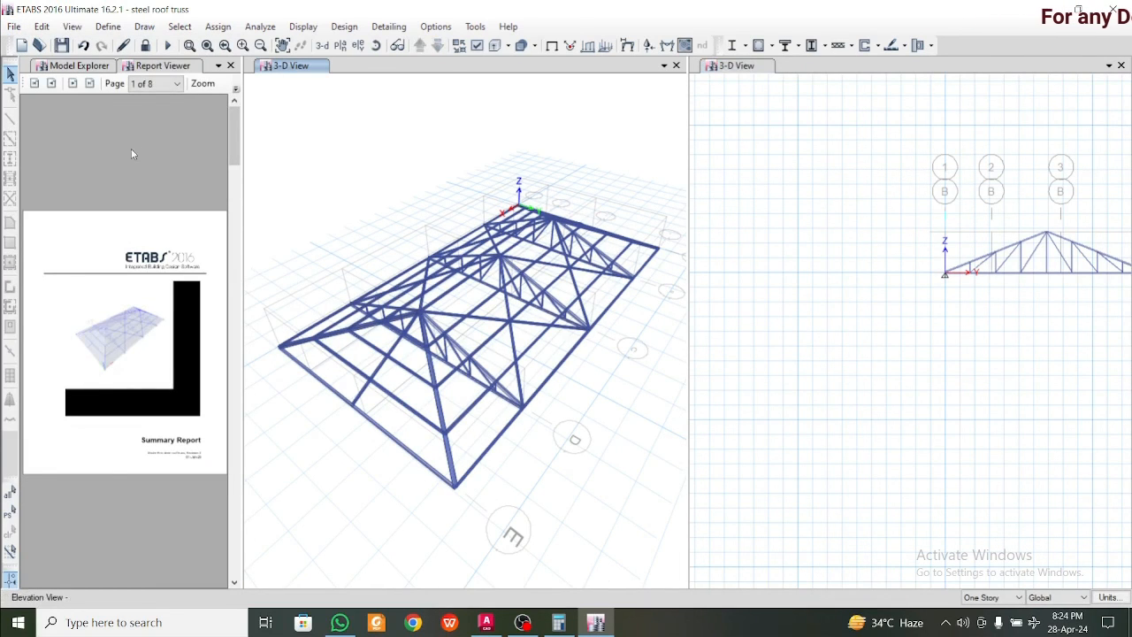
{"action": "left_click_drag", "start_coordinate": [166, 67], "coordinate": [844, 80]}
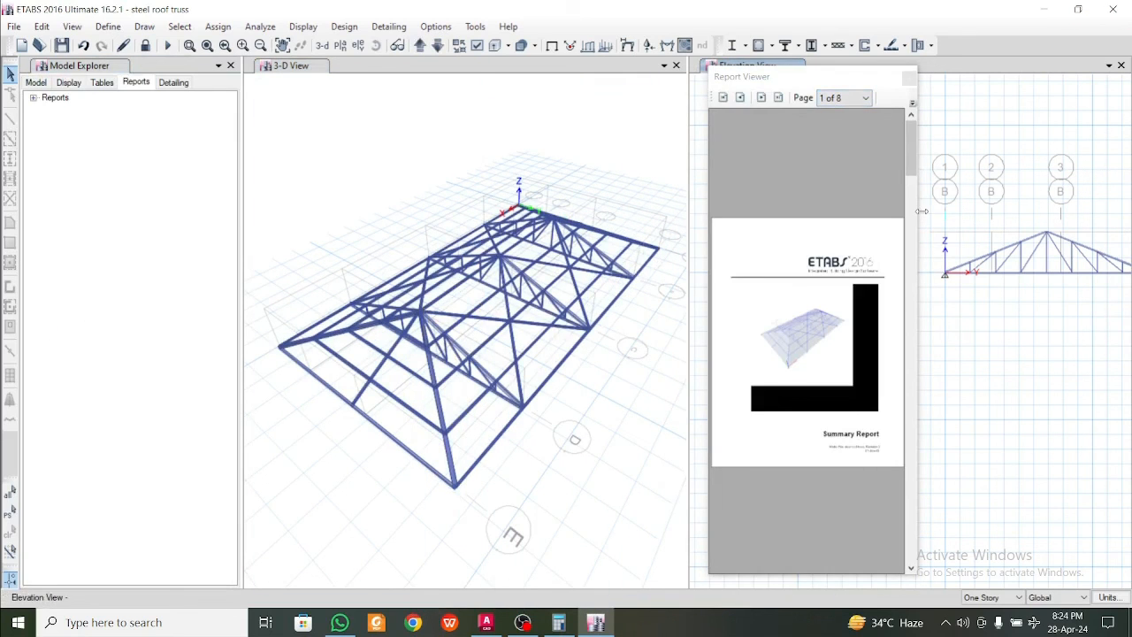
{"action": "left_click_drag", "start_coordinate": [922, 211], "coordinate": [1127, 218]}
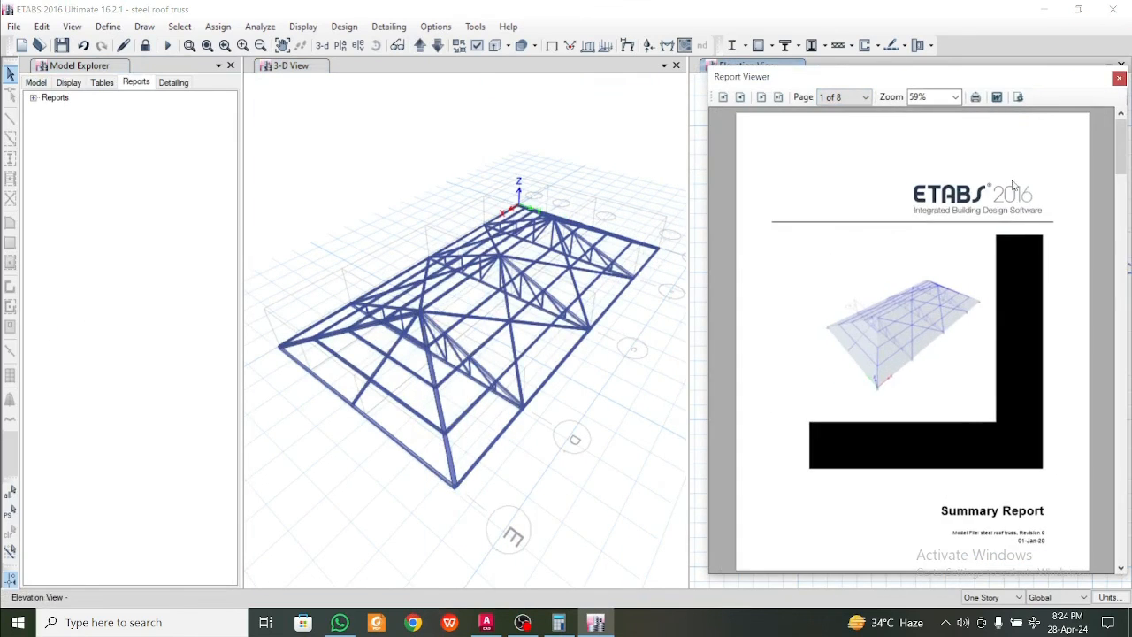
Print all pages of the summary report with Microsoft Print to PDF, saving the file to the Desktop as "roof truss design report"
{"action": "left_click", "coordinate": [975, 98]}
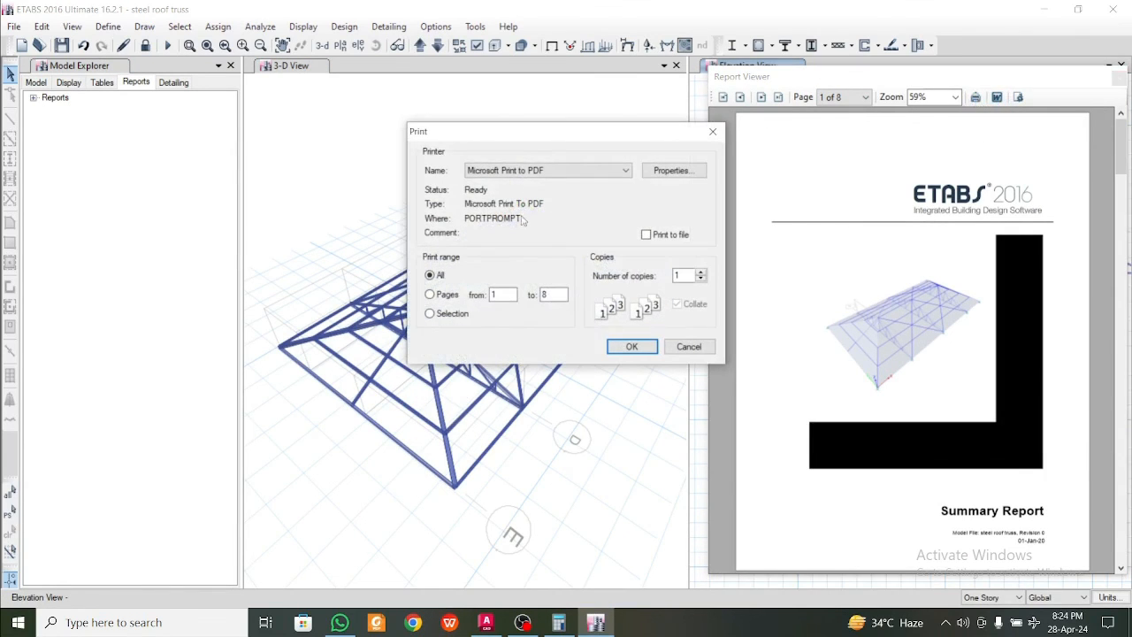
{"action": "left_click", "coordinate": [689, 346]}
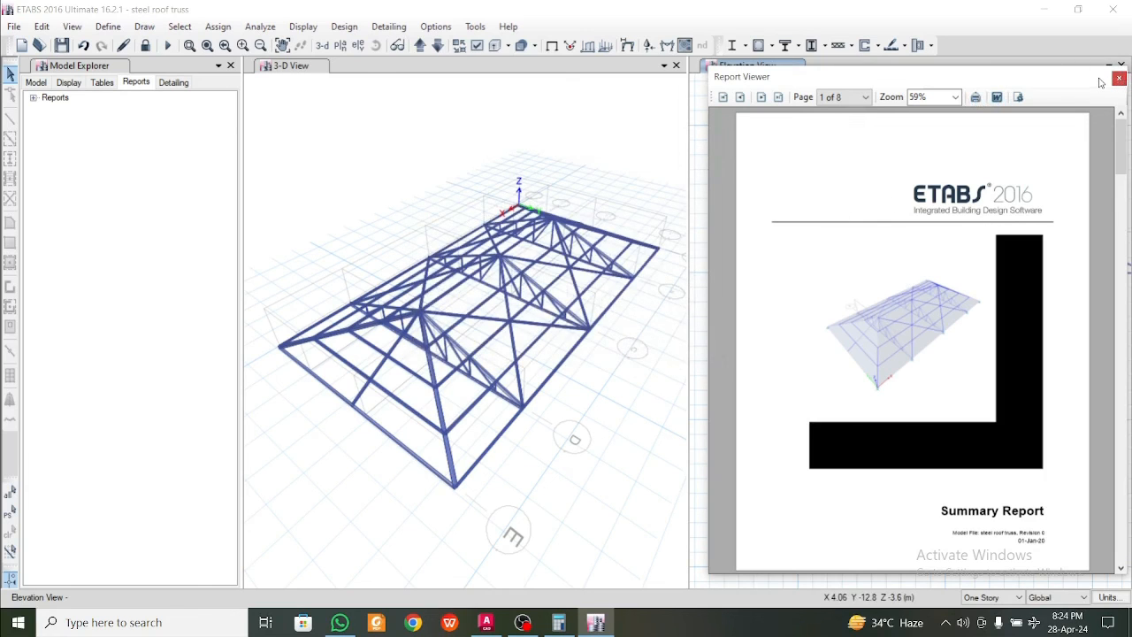
{"action": "scroll", "coordinate": [928, 269], "scroll_direction": "down", "scroll_amount": 10}
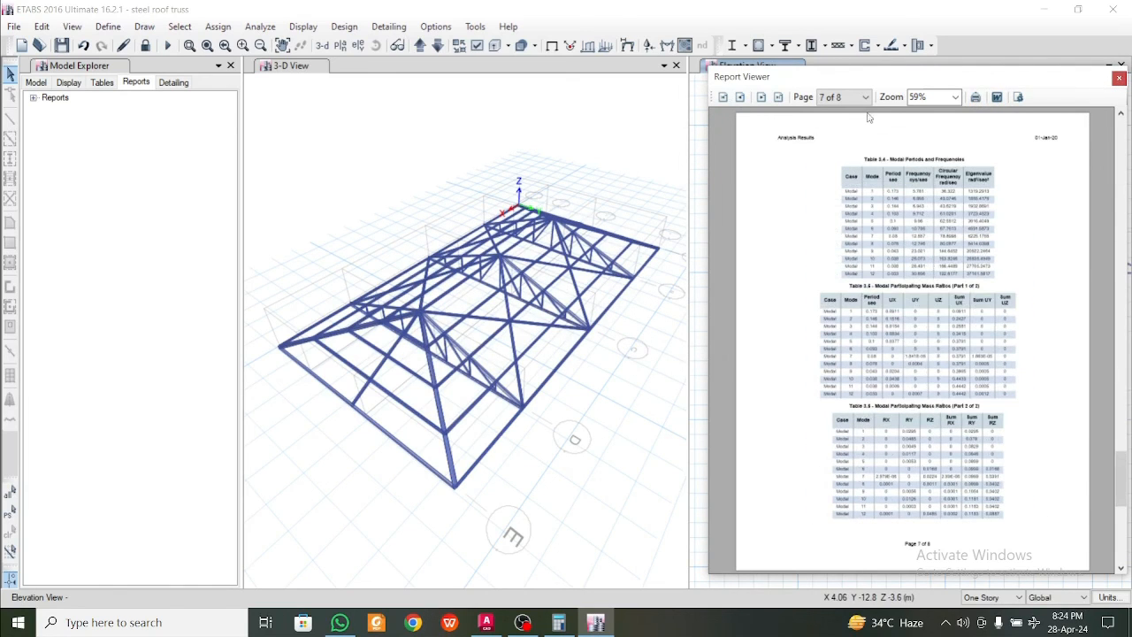
{"action": "left_click", "coordinate": [977, 97]}
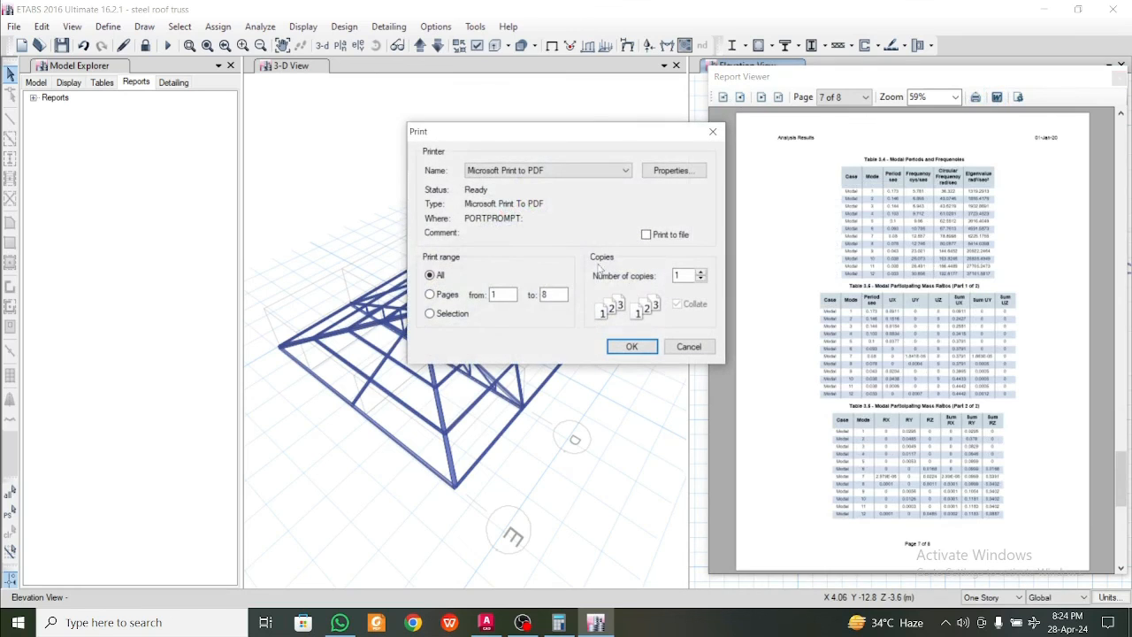
{"action": "left_click", "coordinate": [629, 347]}
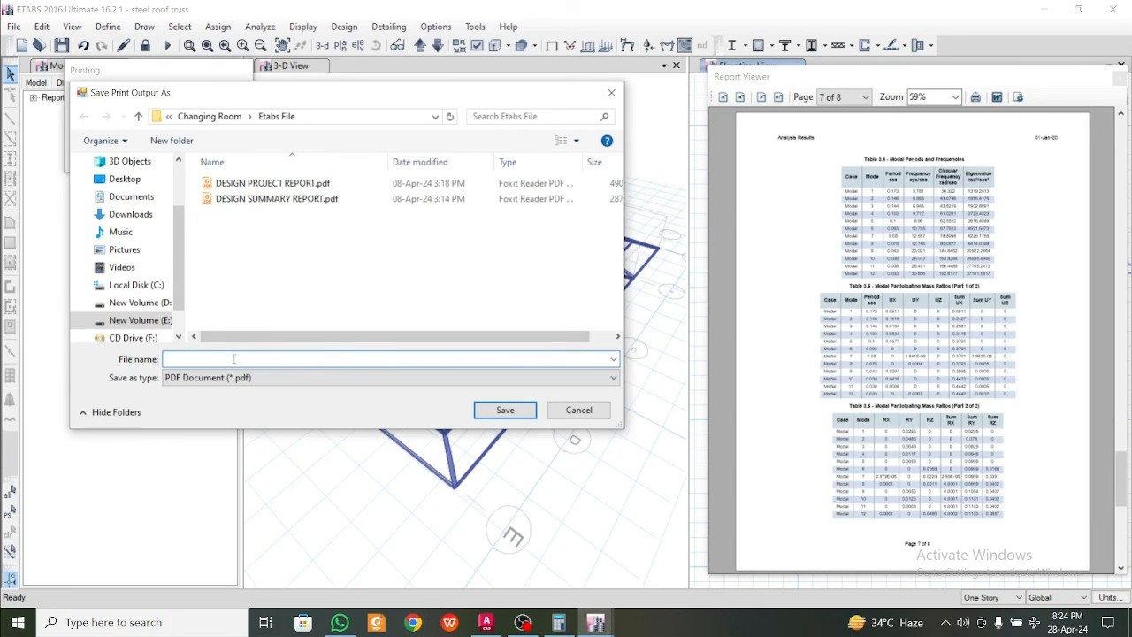
{"action": "left_click", "coordinate": [124, 179]}
{"action": "left_click", "coordinate": [252, 360]}
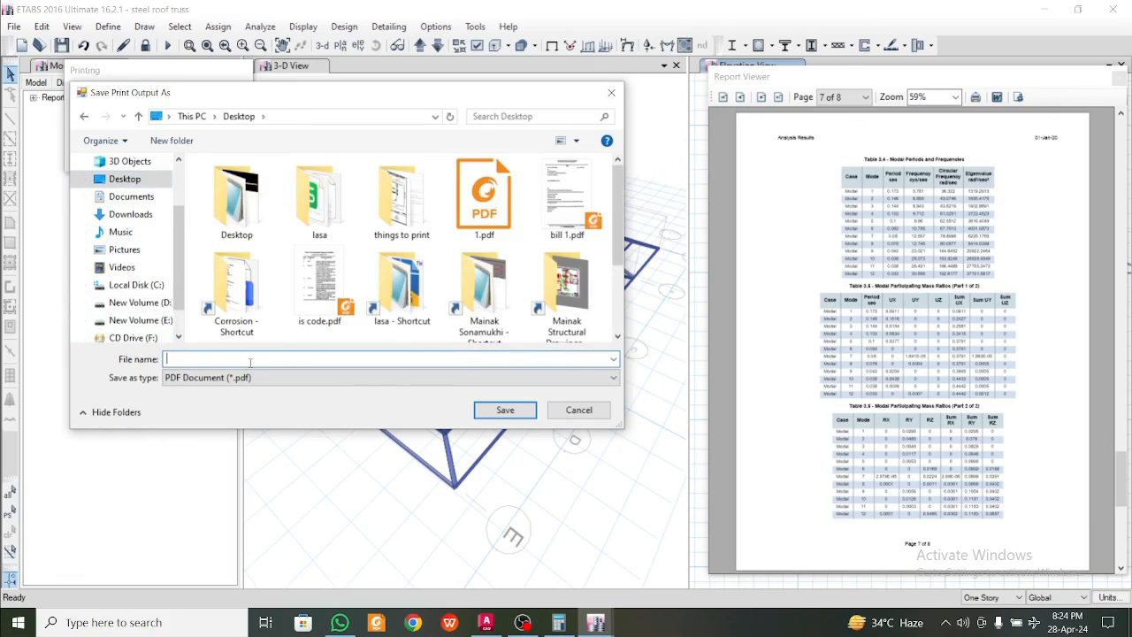
{"action": "type", "text": "tr"}
{"action": "key", "text": "BackSpace"}
{"action": "key", "text": "BackSpace"}
{"action": "type", "text": "roo"}
{"action": "left_click", "coordinate": [490, 413]}
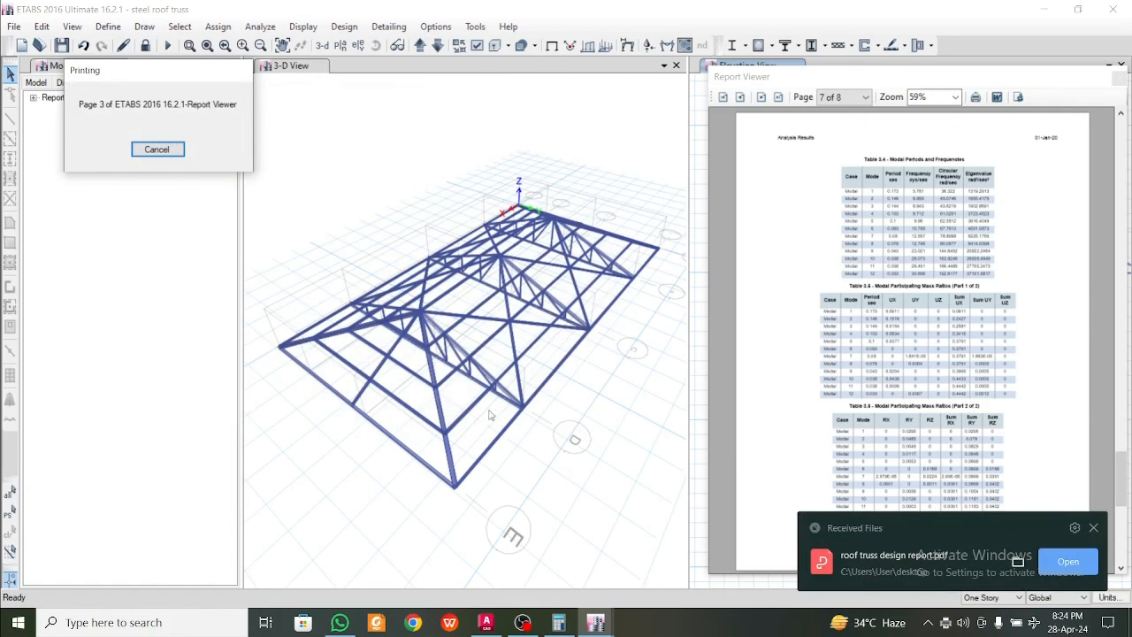
Open the saved roof truss design report PDF in WPS Office and look through its pages
{"action": "left_click", "coordinate": [1068, 563]}
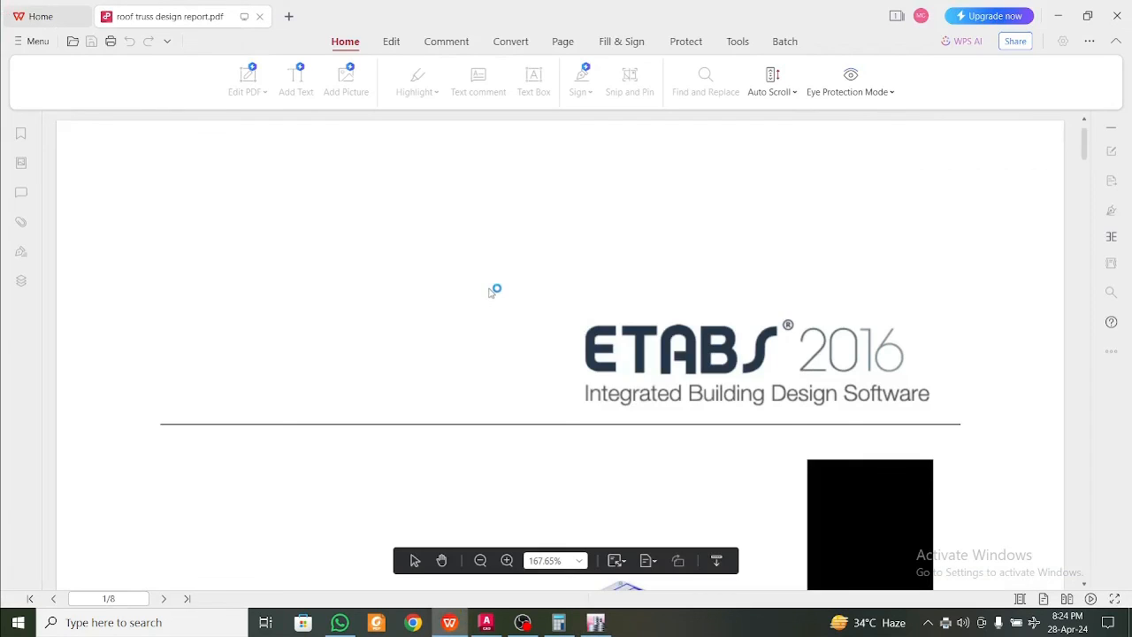
{"action": "left_click", "coordinate": [771, 161]}
{"action": "scroll", "coordinate": [1029, 286], "scroll_direction": "down", "scroll_amount": 15}
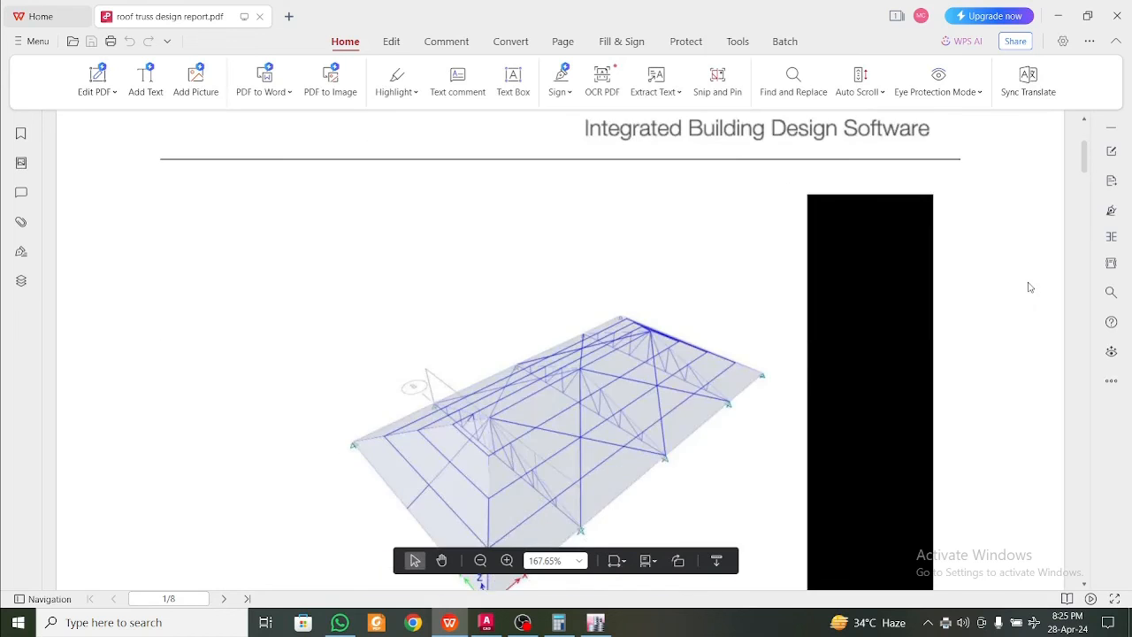
{"action": "left_click_drag", "start_coordinate": [1084, 204], "coordinate": [1088, 569]}
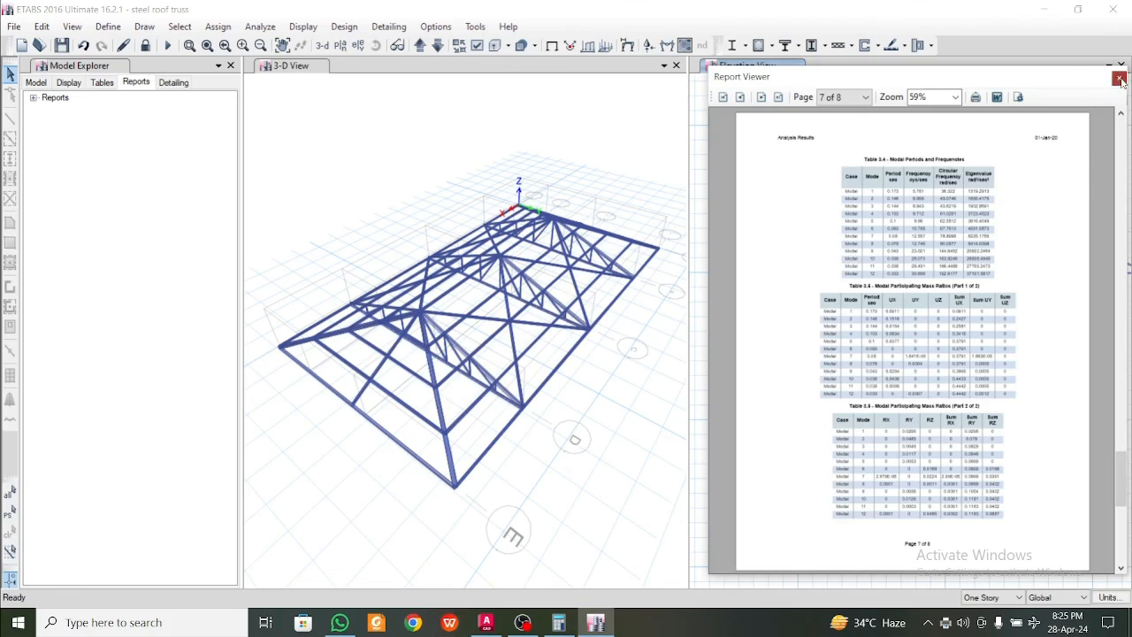
Close the Report Viewer, switch the Model Explorer back to the model tree, and reposition the truss in the 3-D view
{"action": "left_click", "coordinate": [1118, 79]}
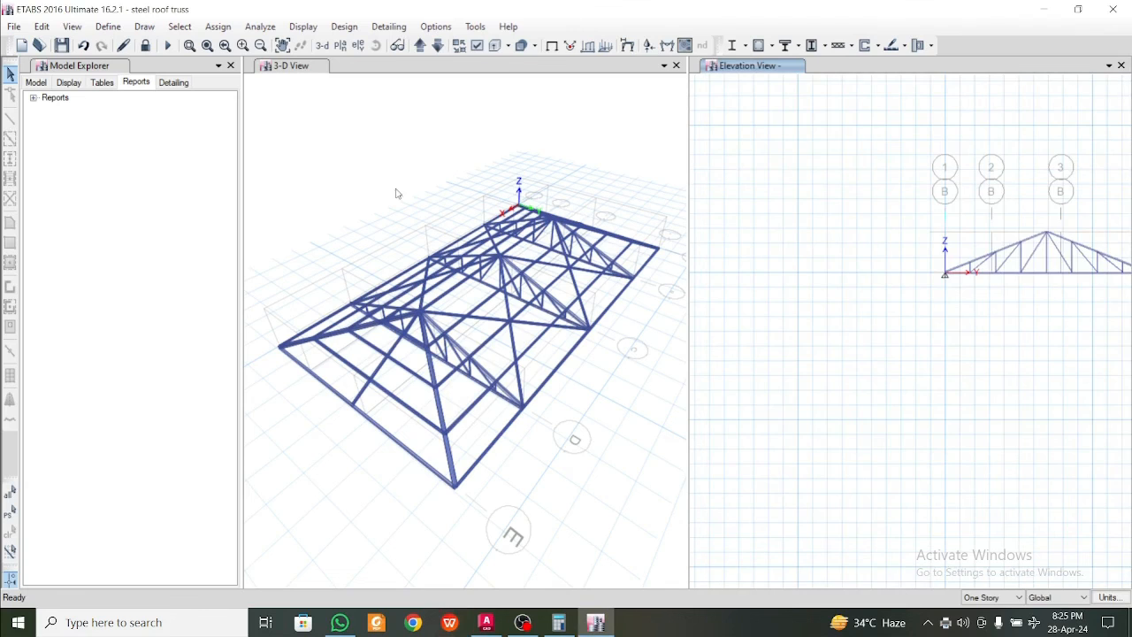
{"action": "left_click", "coordinate": [36, 82]}
{"action": "scroll", "coordinate": [533, 334], "scroll_direction": "down", "scroll_amount": 5}
{"action": "scroll", "coordinate": [533, 335], "scroll_direction": "up", "scroll_amount": 5}
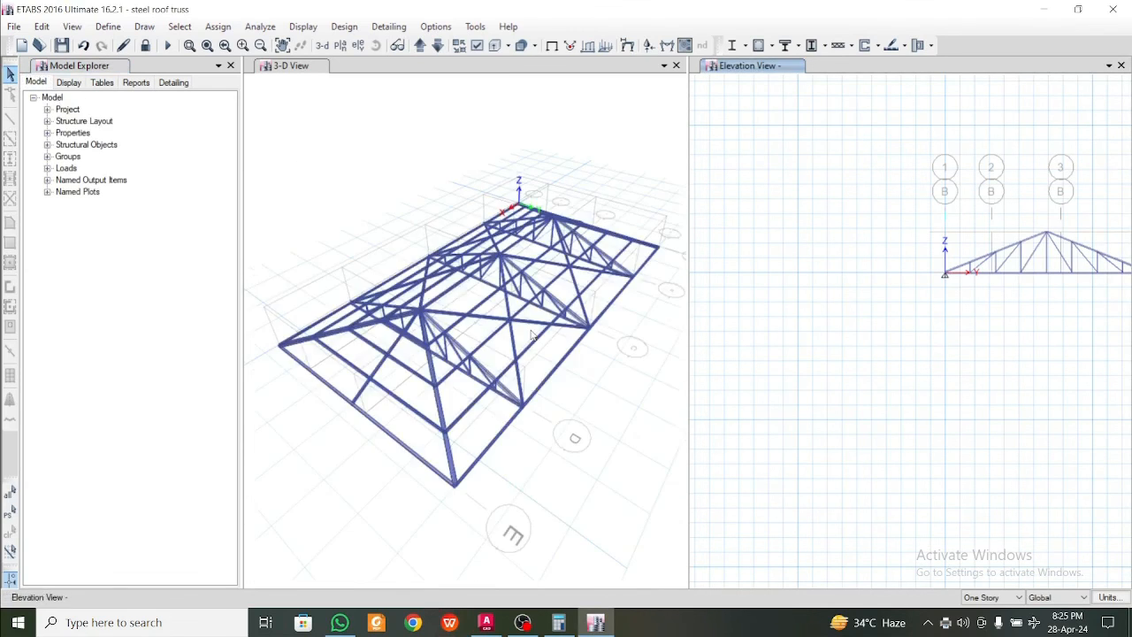
{"action": "middle_click_drag", "start_coordinate": [531, 343], "coordinate": [533, 383]}
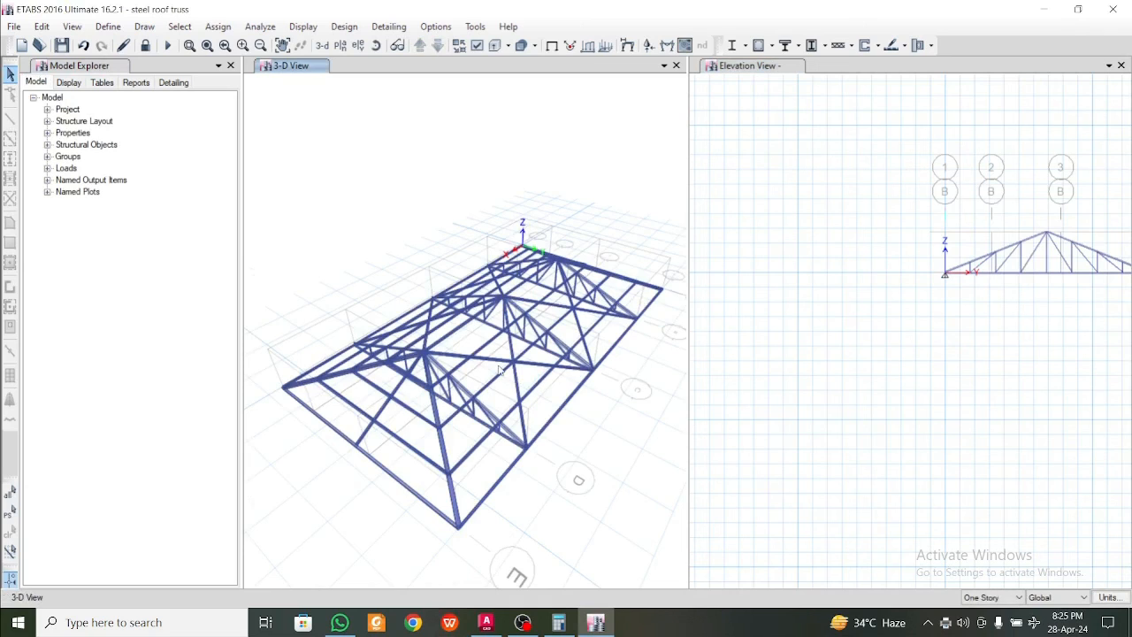